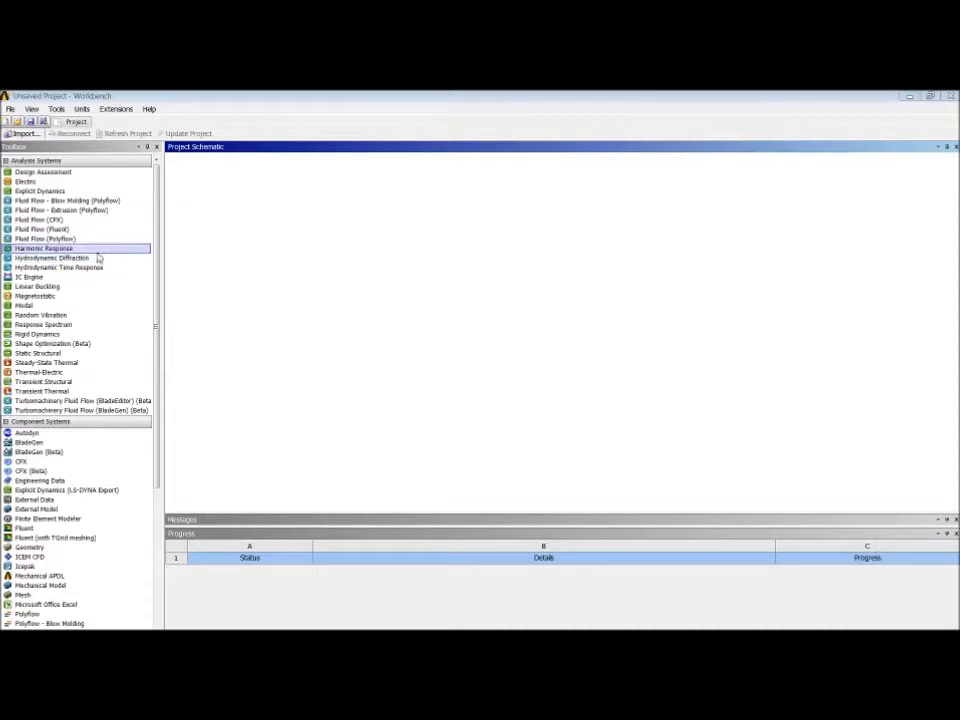
# - Add a Fluid Flow (Fluent) analysis system to the project and rename it "Laminar BL simulation of AF106 (u=1m/s)"
pyautogui.doubleClick(64, 232)
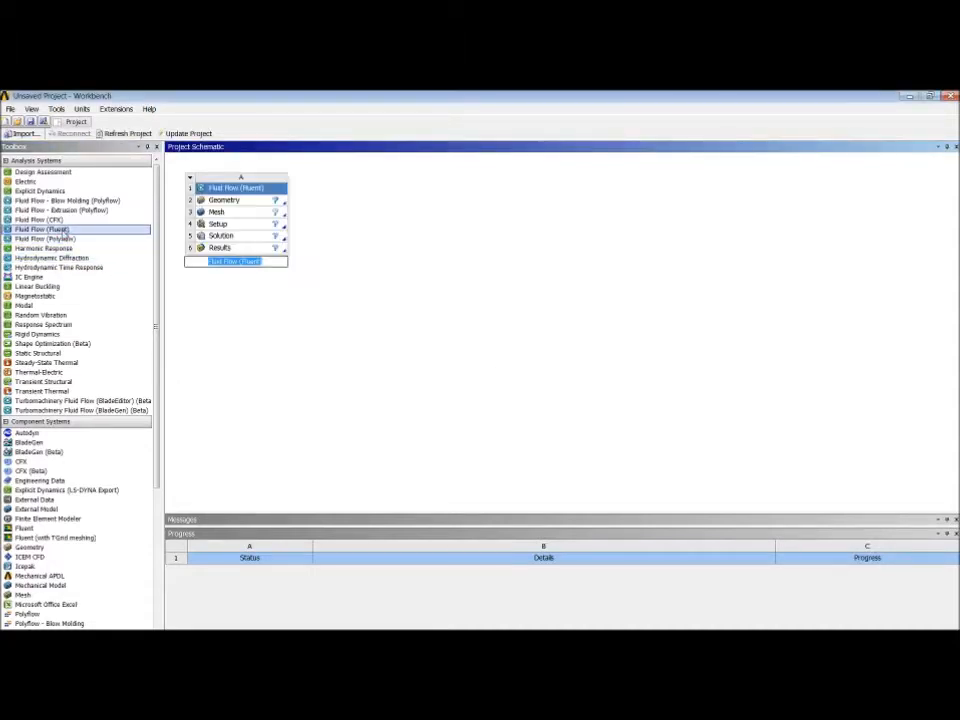
pyautogui.click(204, 306)
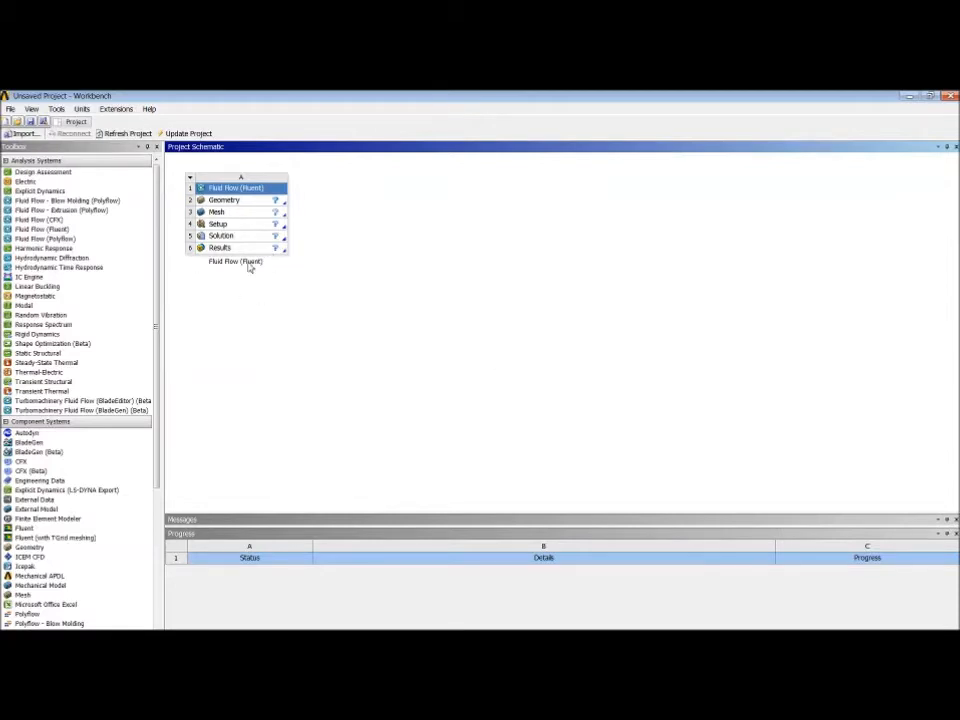
pyautogui.click(191, 179)
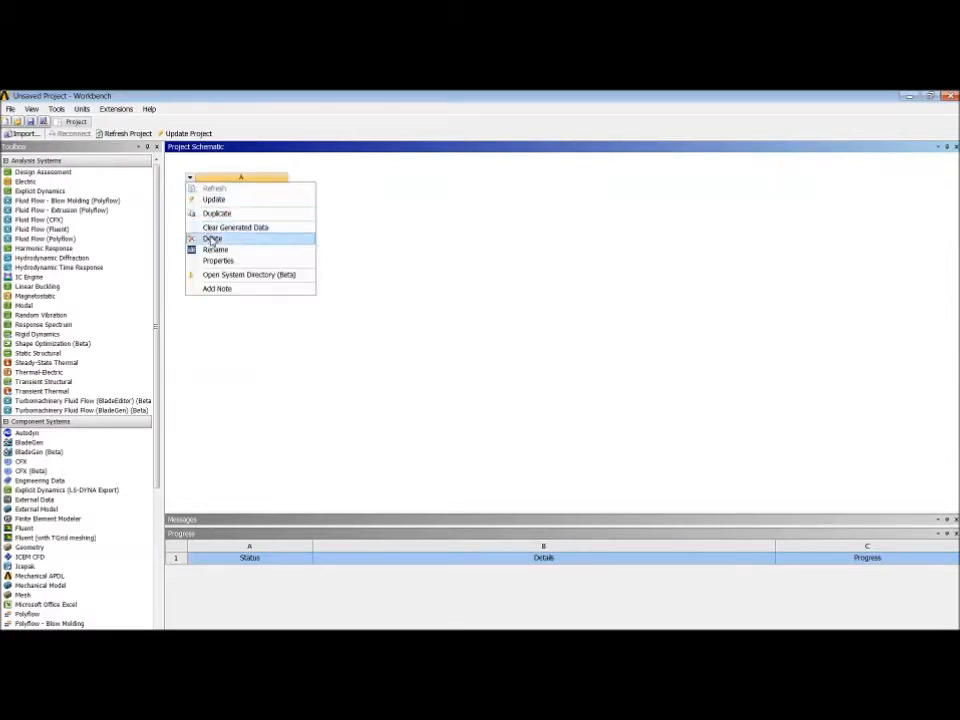
pyautogui.click(229, 251)
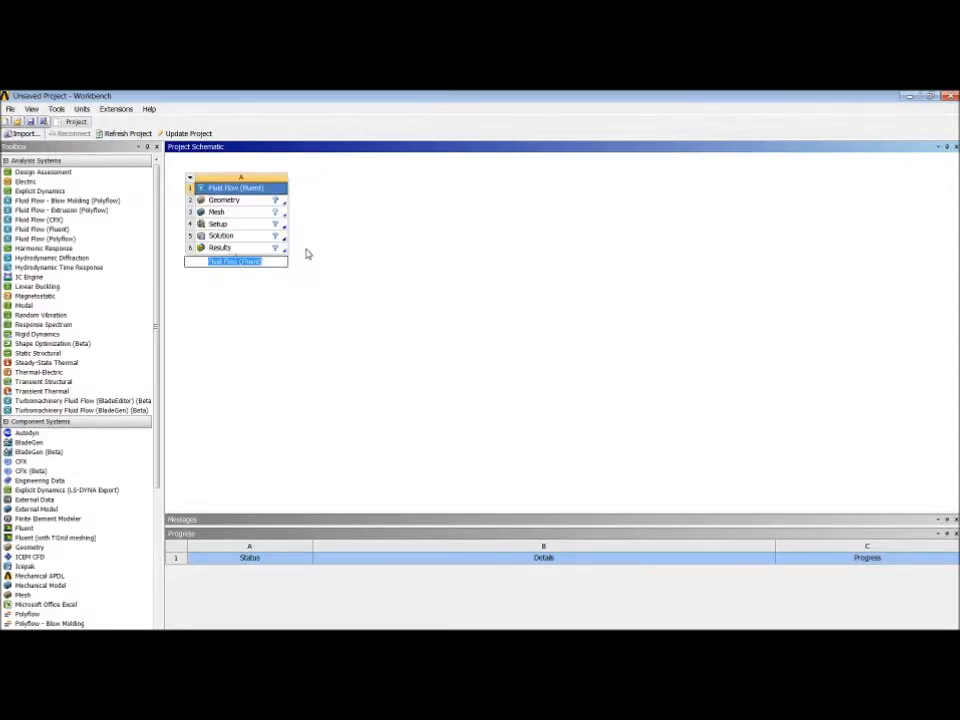
pyautogui.write('La')
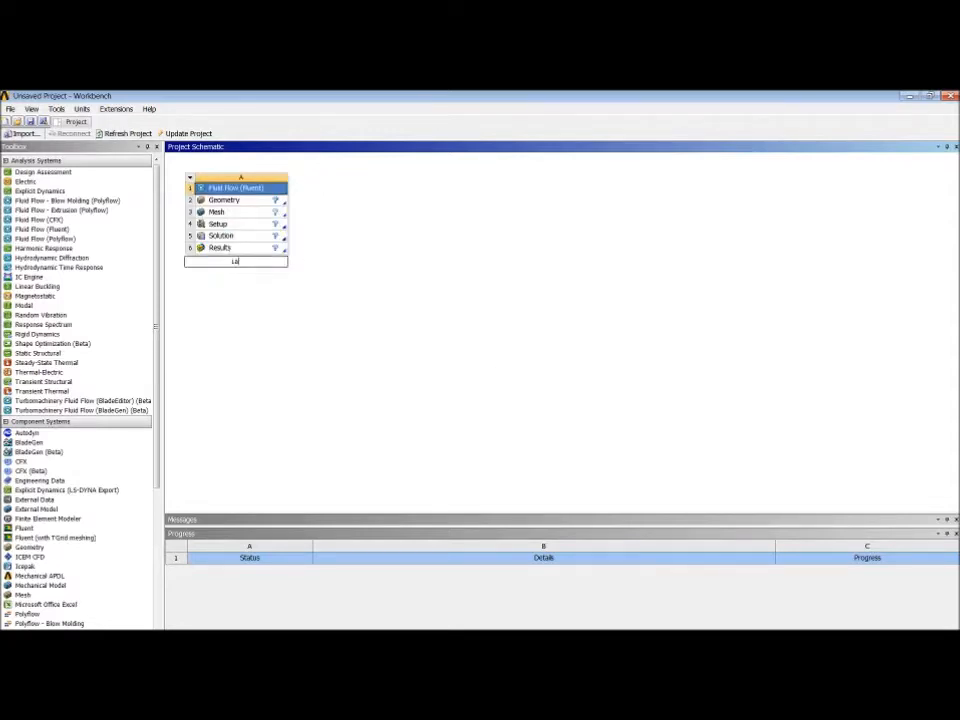
pyautogui.write('minar BL simulation of a')
pyautogui.write(' fla')
pyautogui.write('6')
pyautogui.write(' (a=0')
pyautogui.write('m')
pyautogui.write('/s)')
pyautogui.press('Return')
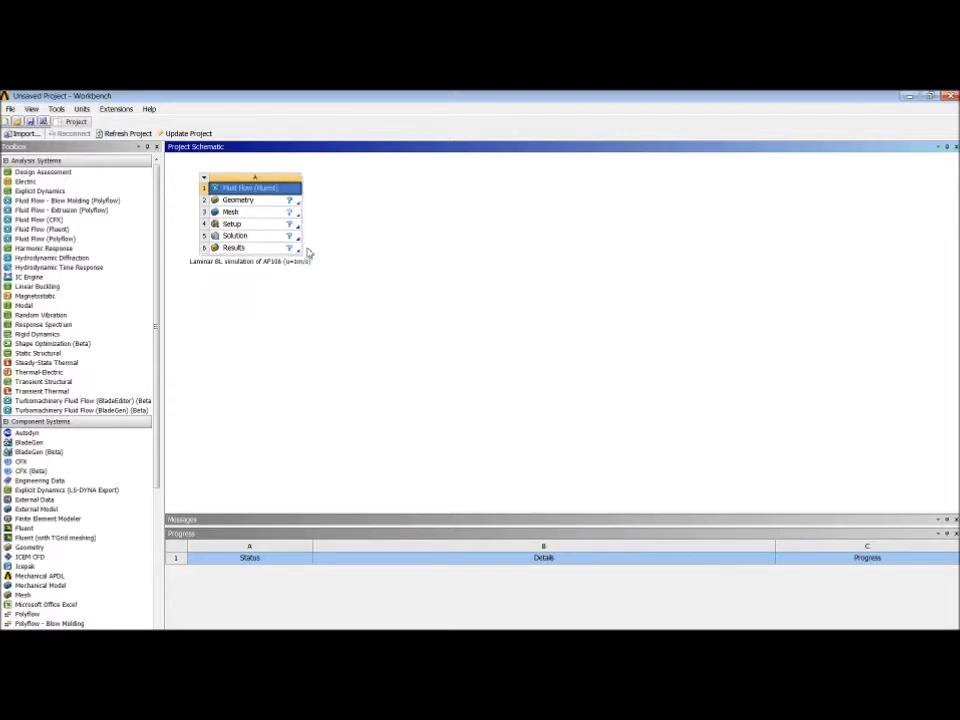
# - Open the system's Geometry cell in DesignModeler and select meter as the length unit
pyautogui.doubleClick(259, 204)
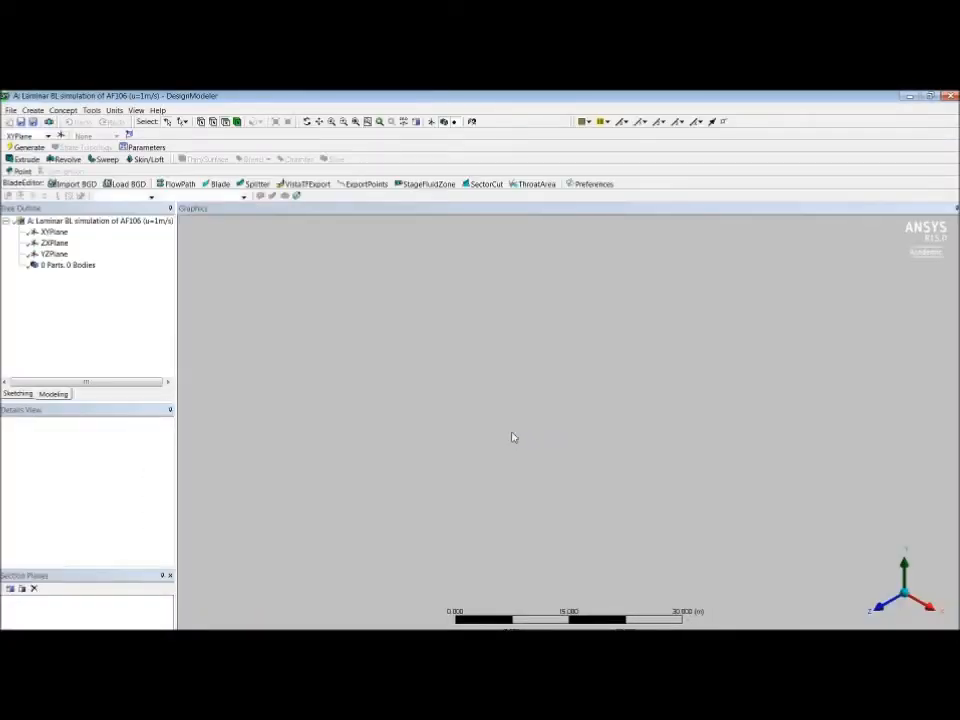
pyautogui.click(114, 110)
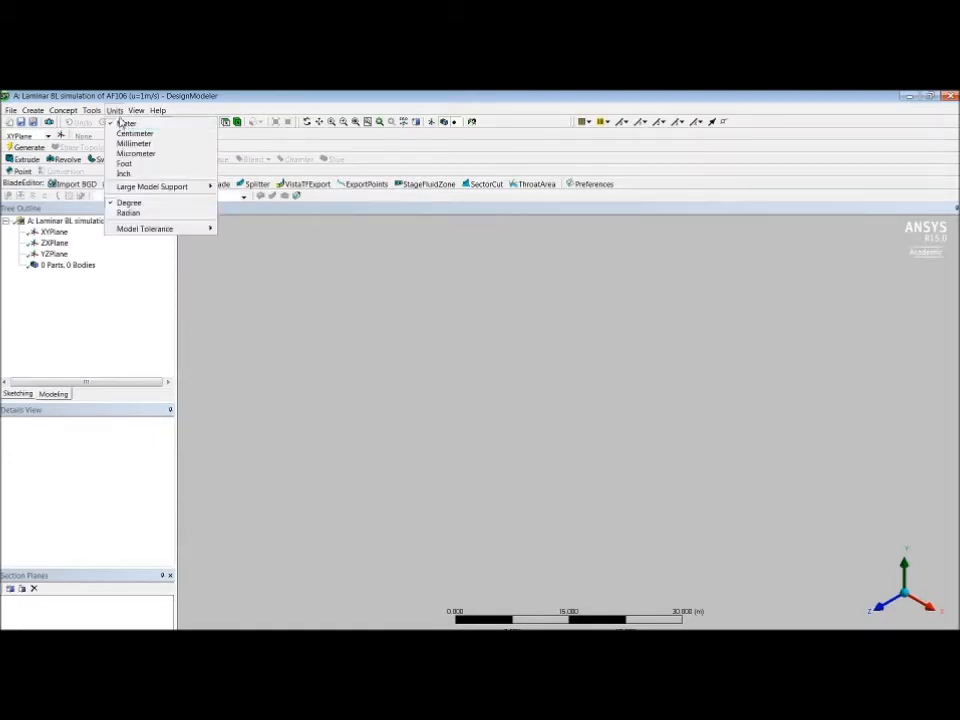
pyautogui.click(121, 122)
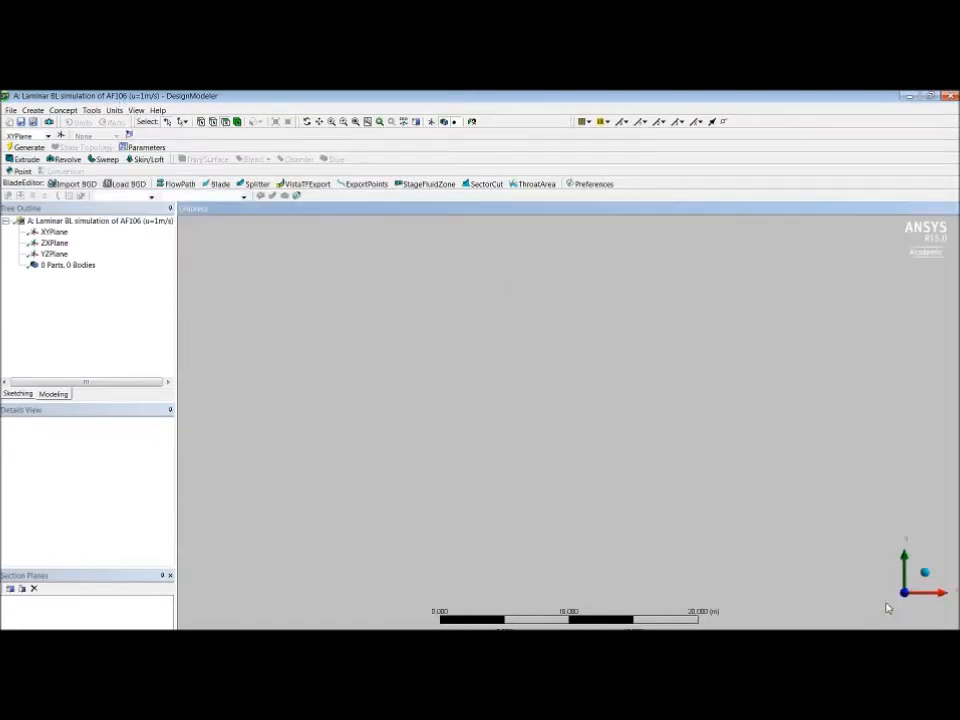
# - Create a new sketch on the XYPlane and draw a rectangle about 2 m by 1 m from the origin into the first quadrant
pyautogui.click(50, 232)
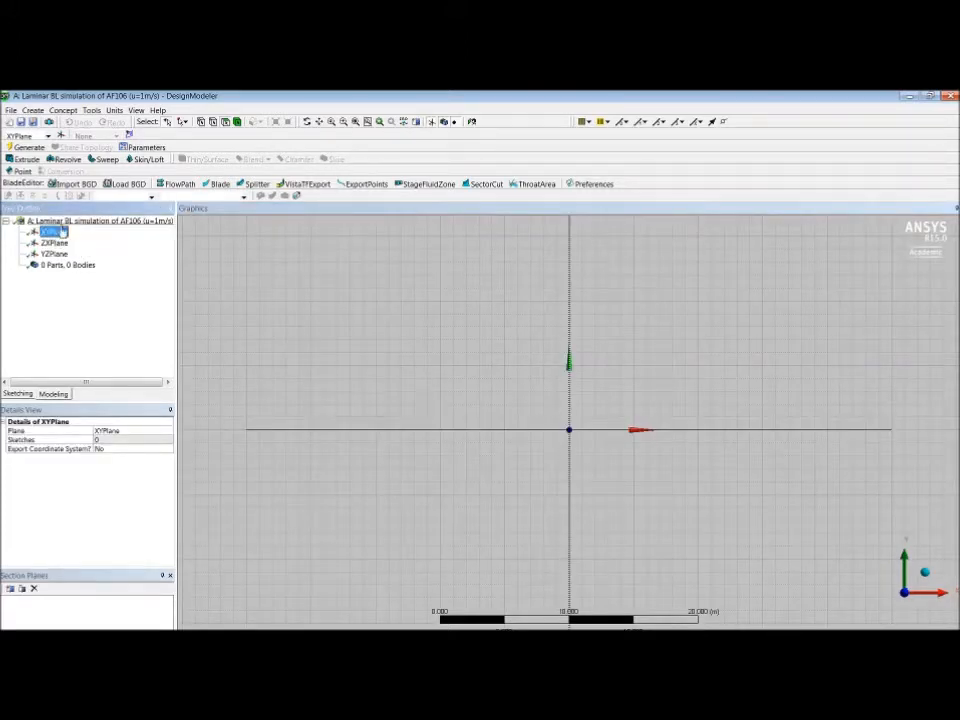
pyautogui.click(128, 134)
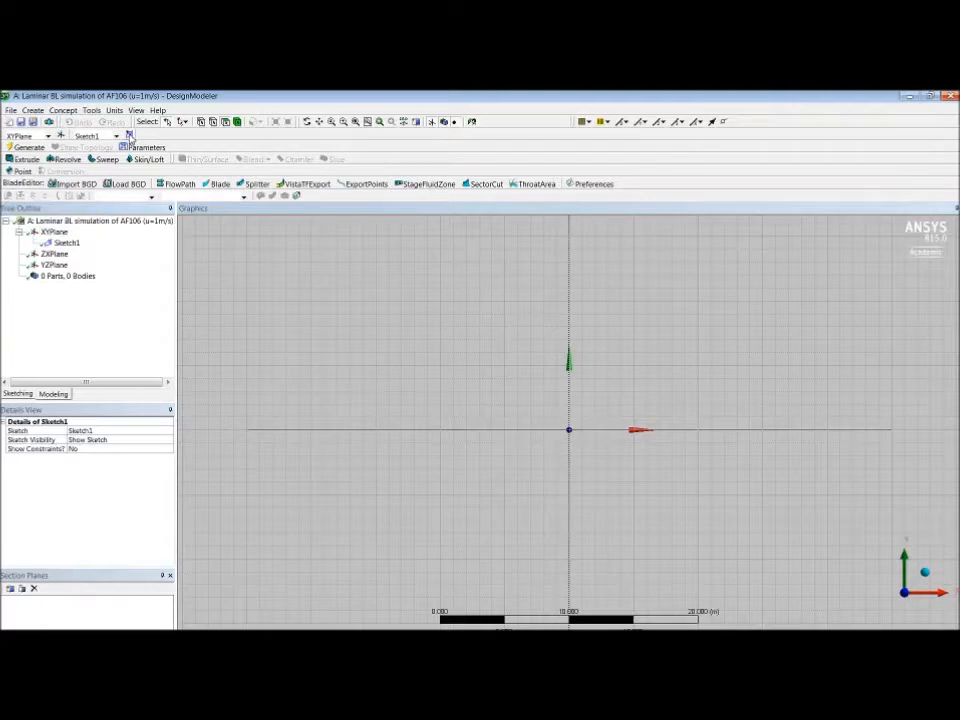
pyautogui.click(66, 243)
pyautogui.click(20, 394)
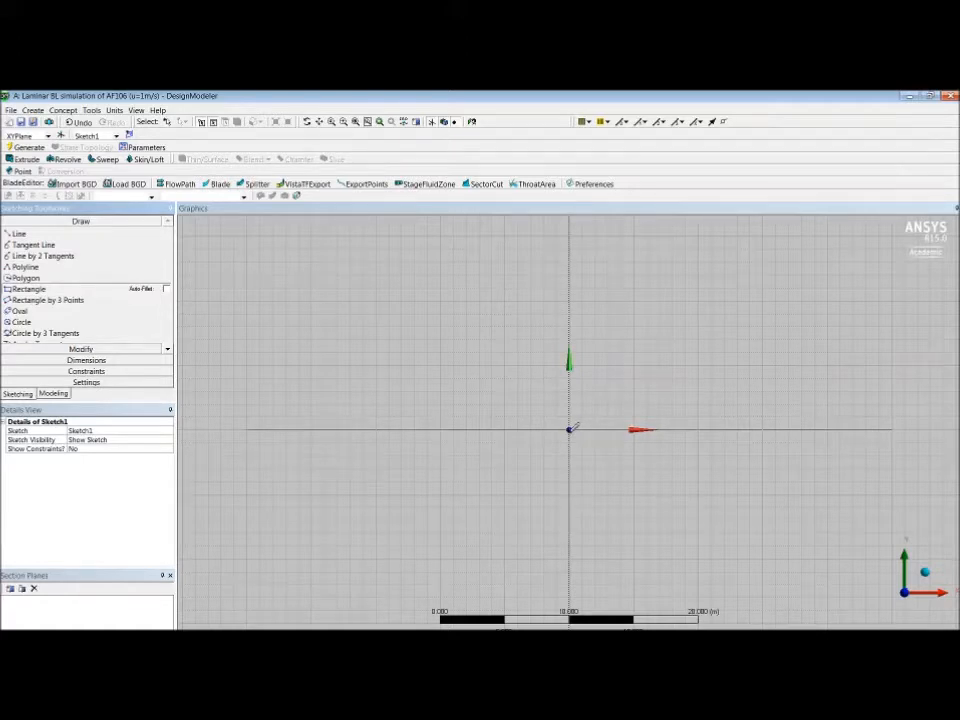
pyautogui.click(569, 429)
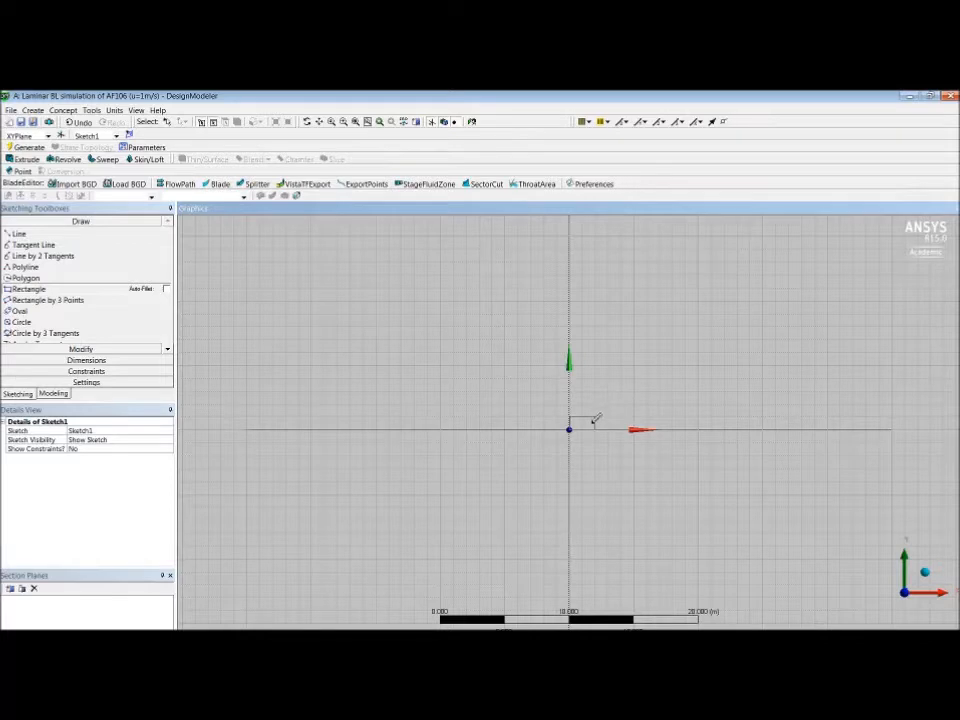
pyautogui.click(595, 418)
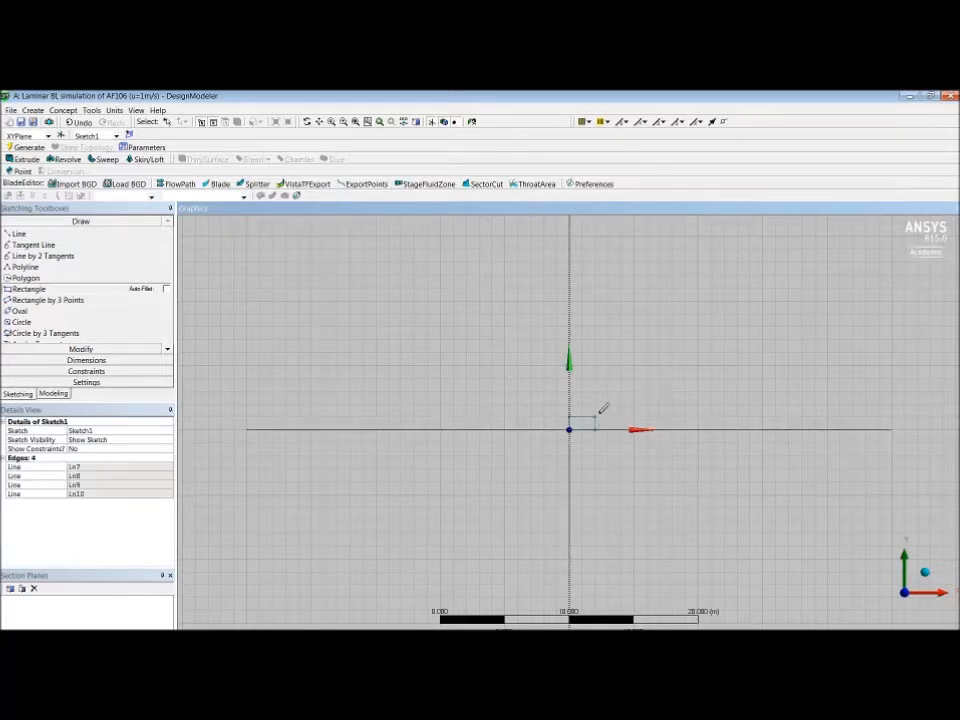
# - Add a vertical dimension between the rectangle's upper and lower edges, placed just outside its left edge
pyautogui.scroll(5, 603, 409)
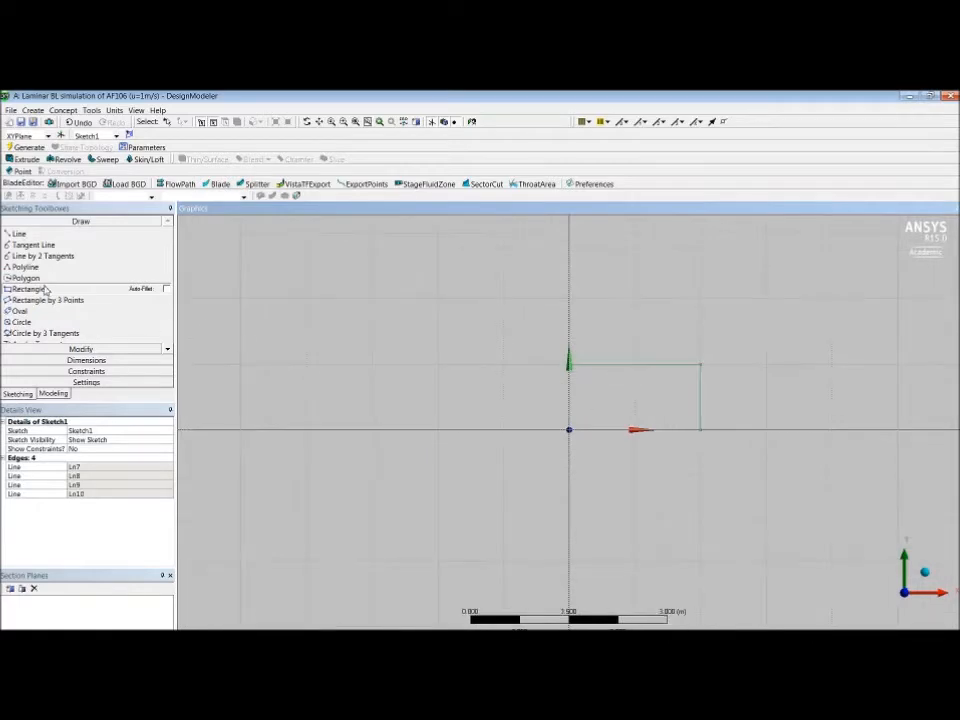
pyautogui.click(86, 360)
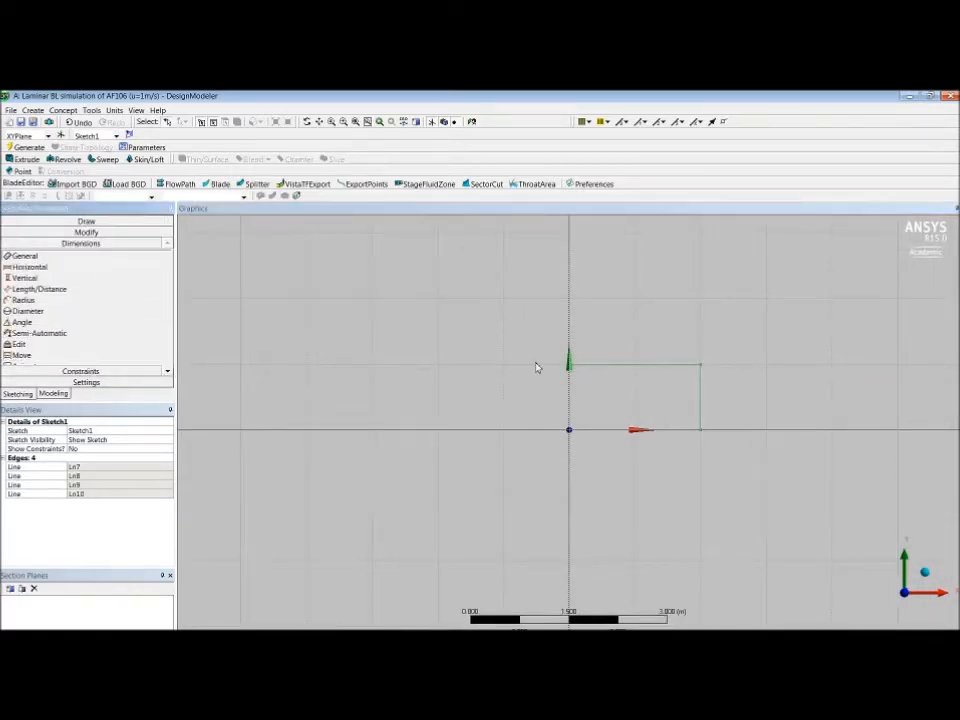
pyautogui.click(30, 279)
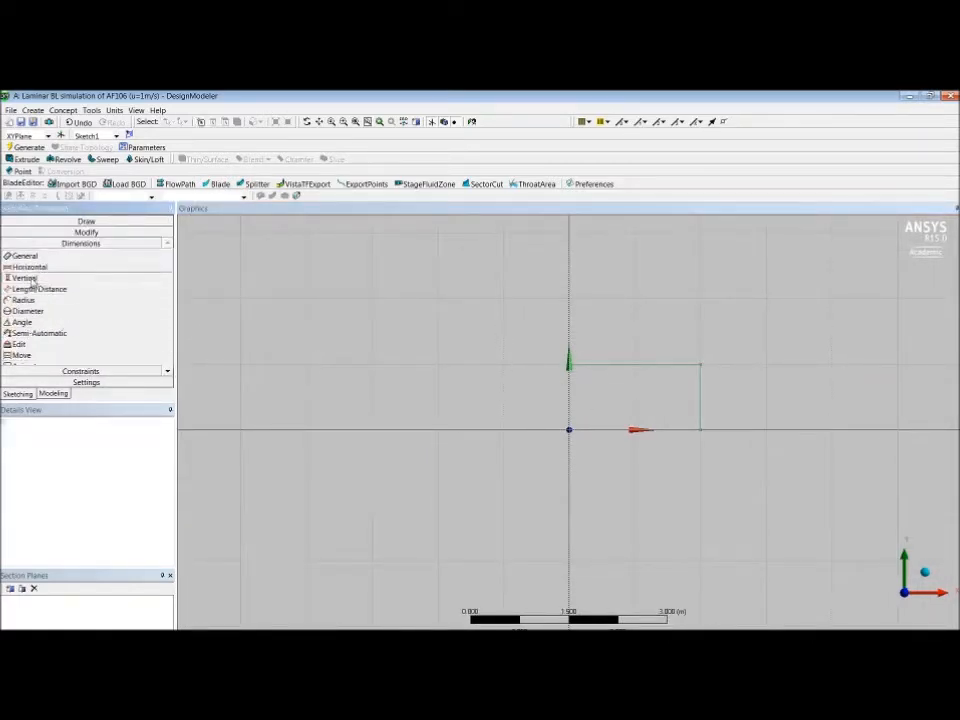
pyautogui.click(650, 367)
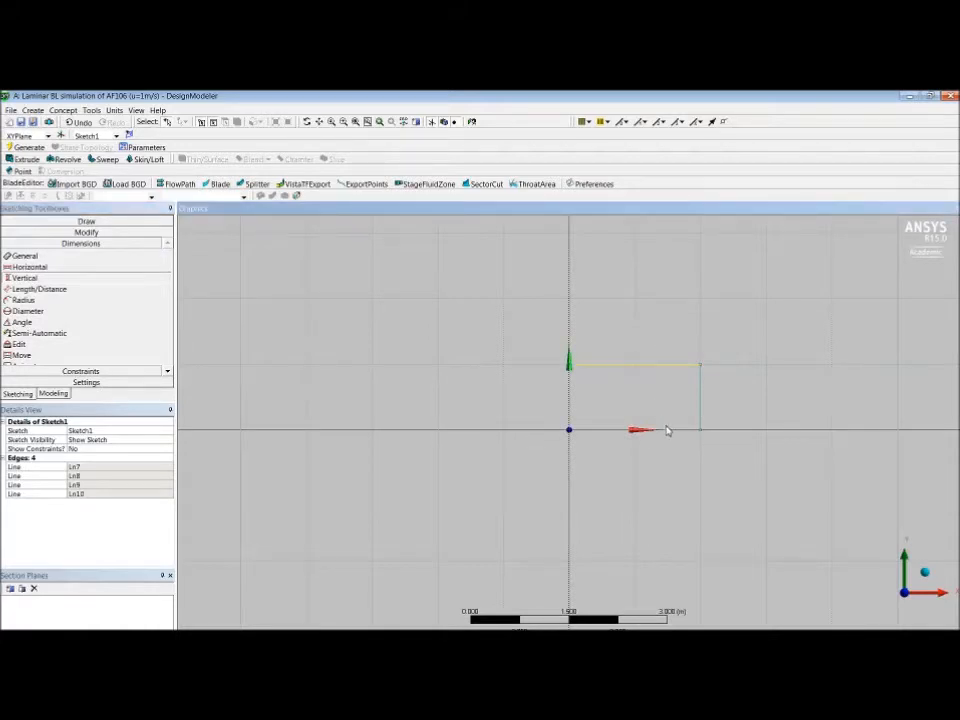
pyautogui.click(666, 430)
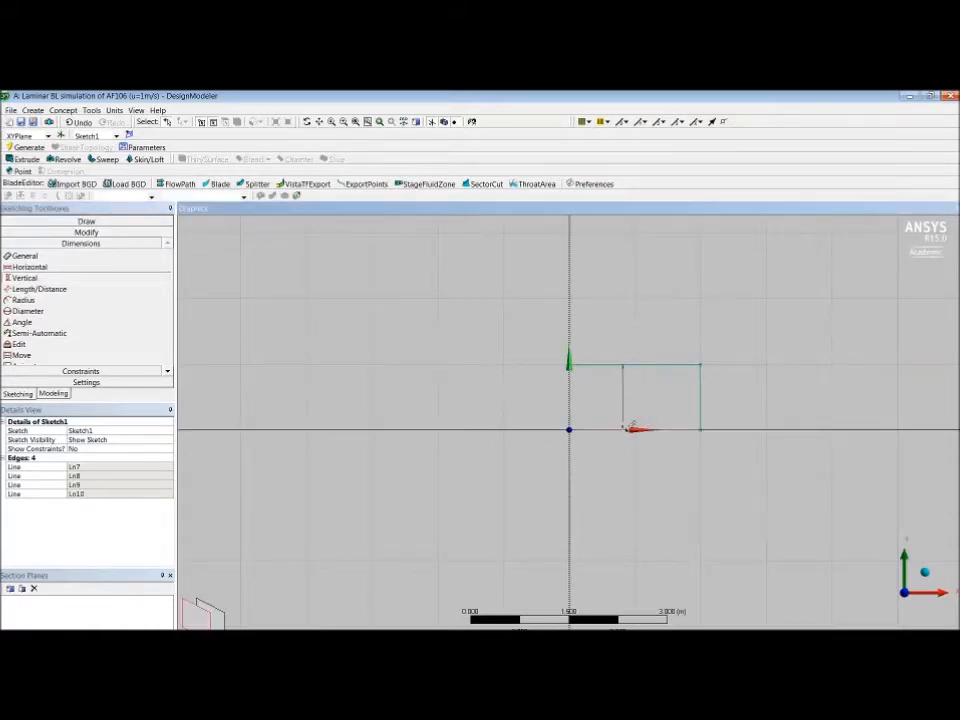
pyautogui.click(554, 400)
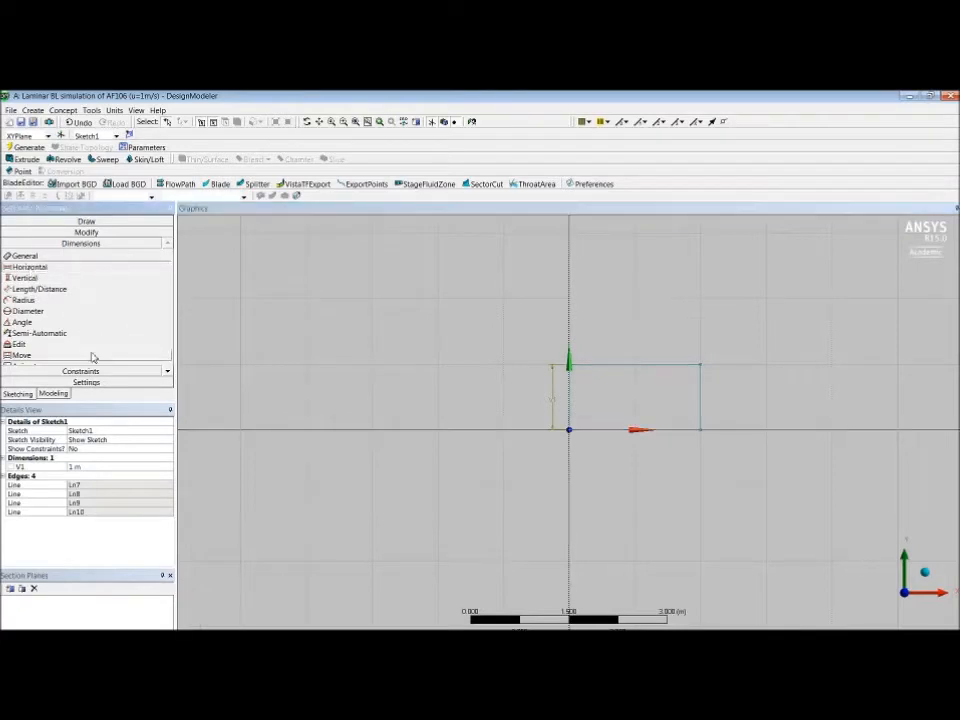
# - Add a horizontal dimension between the rectangle's two side edges, placed just below the rectangle
pyautogui.click(571, 405)
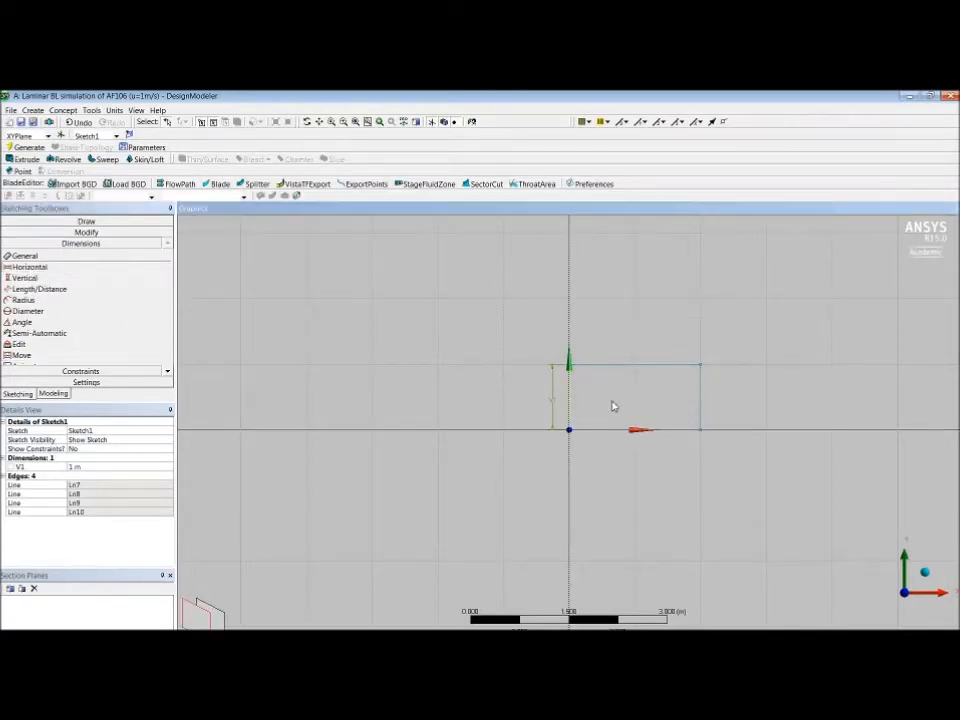
pyautogui.click(701, 404)
pyautogui.click(650, 442)
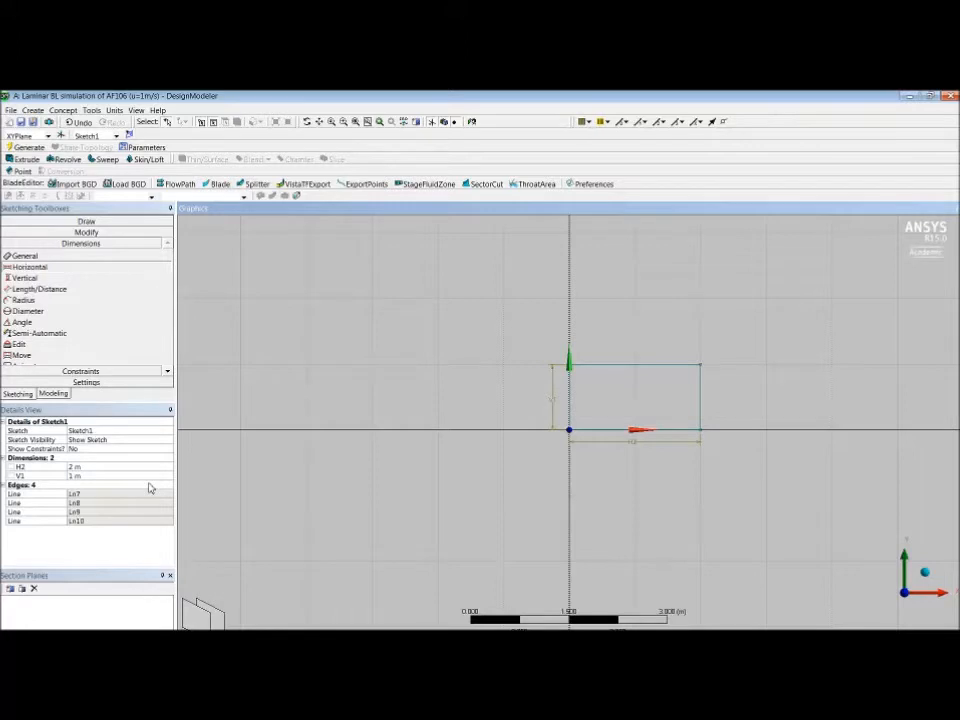
# - Set the rectangle's horizontal dimension to 0.5 m and its vertical dimension to 0.15 m
pyautogui.click(108, 467)
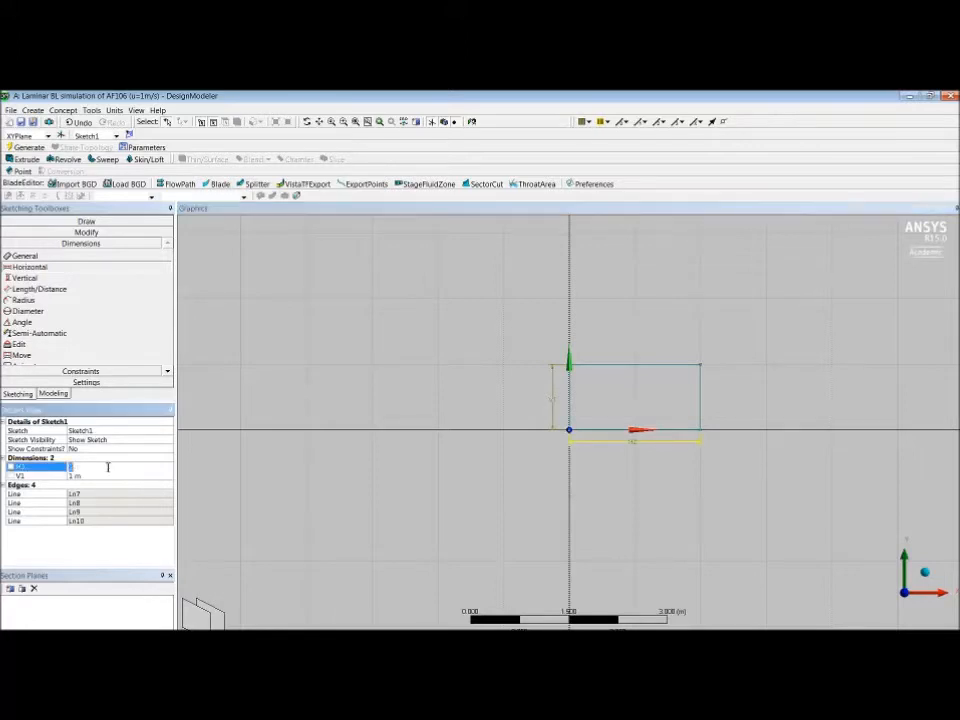
pyautogui.write('0.5')
pyautogui.press('Return')
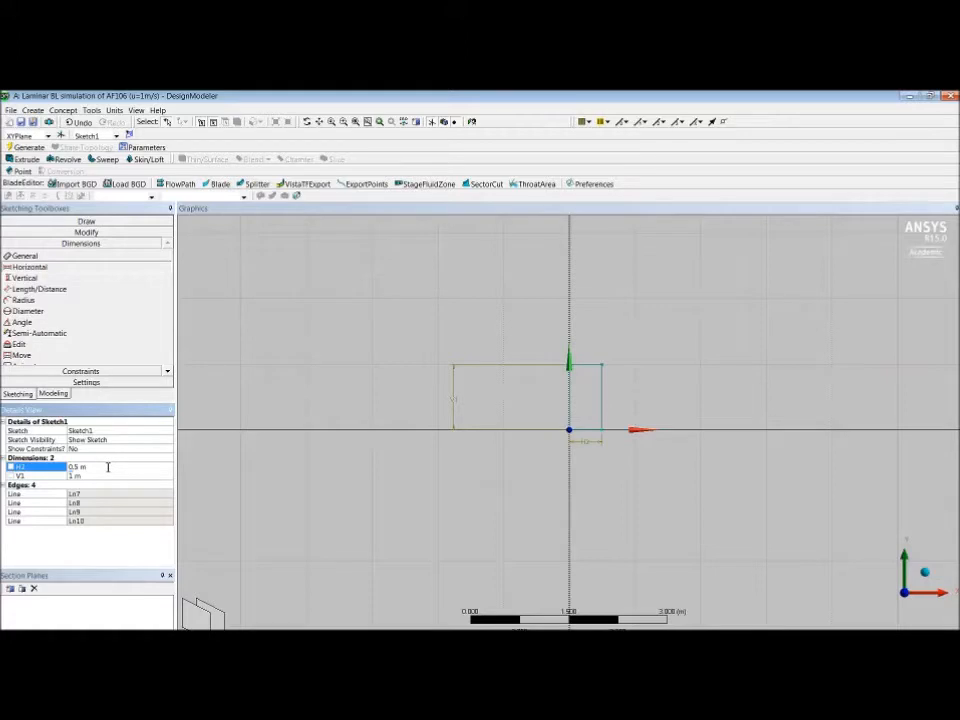
pyautogui.click(100, 477)
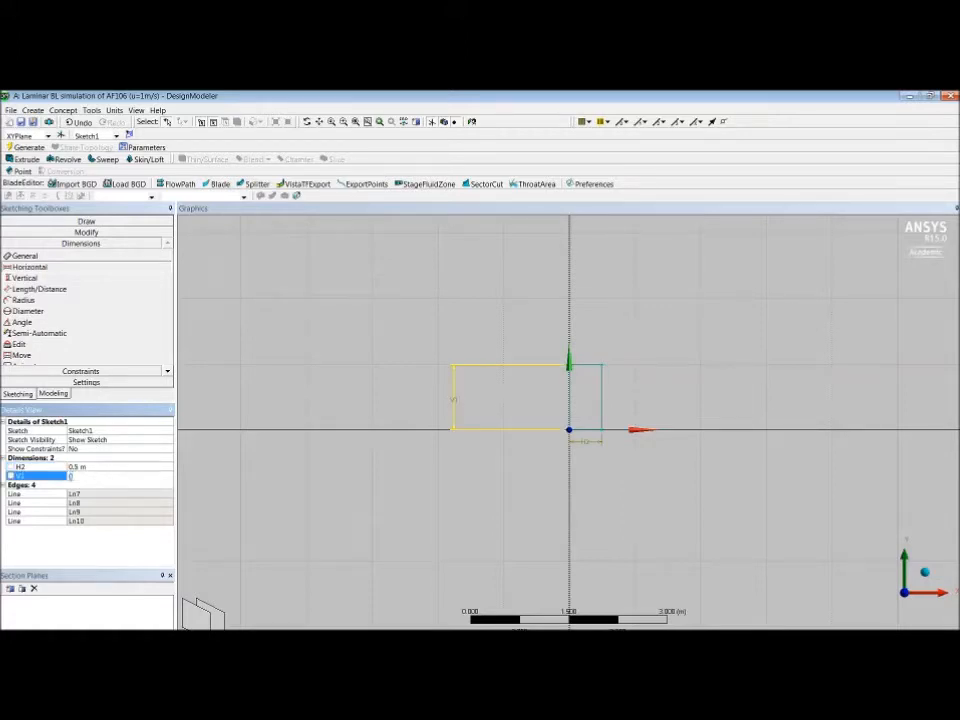
pyautogui.press('Return')
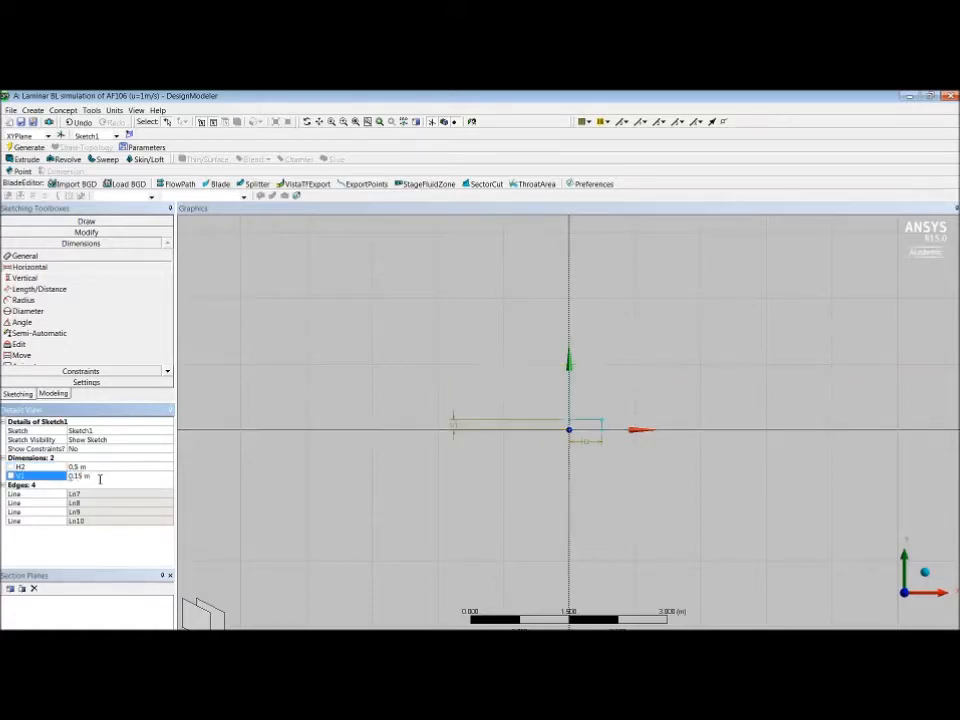
pyautogui.click(391, 121)
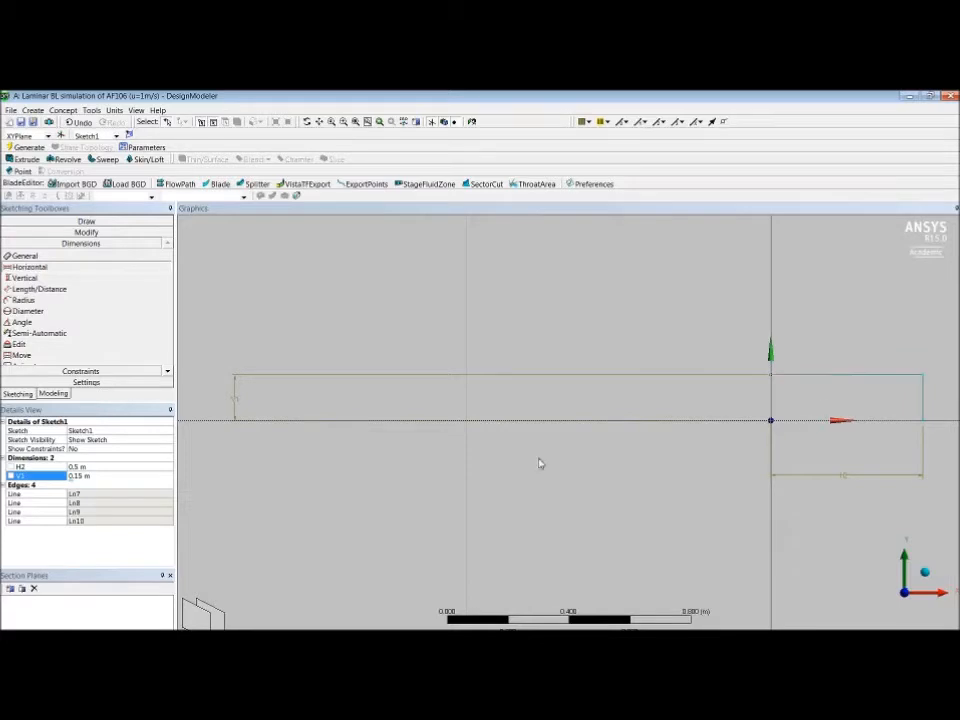
# - Create a surface from the rectangle sketch using Surfaces From Sketches and generate it
pyautogui.click(54, 394)
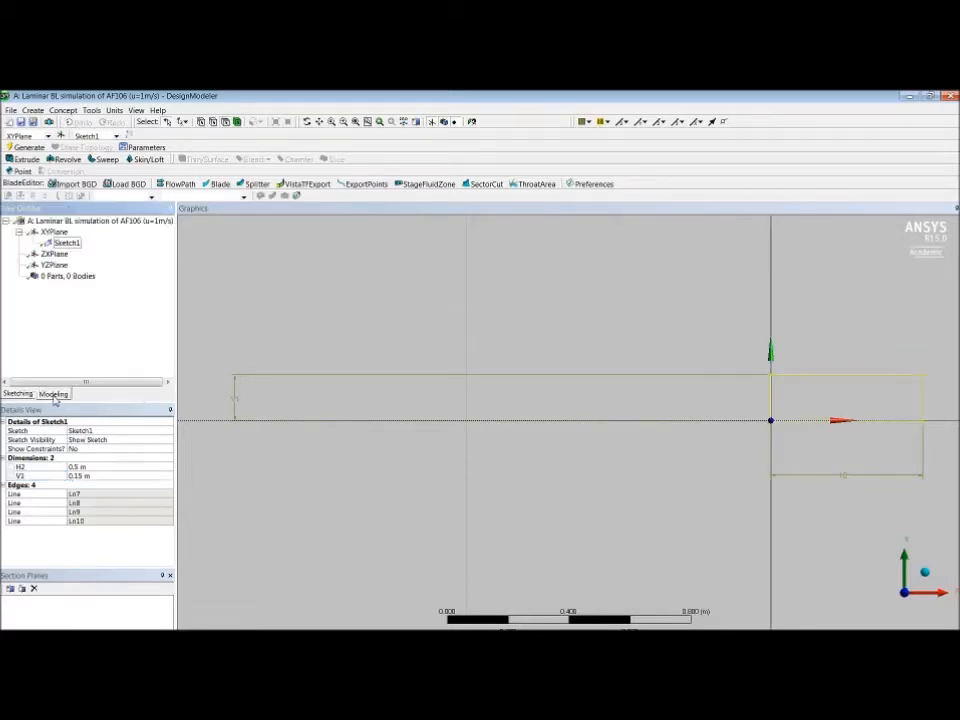
pyautogui.click(65, 243)
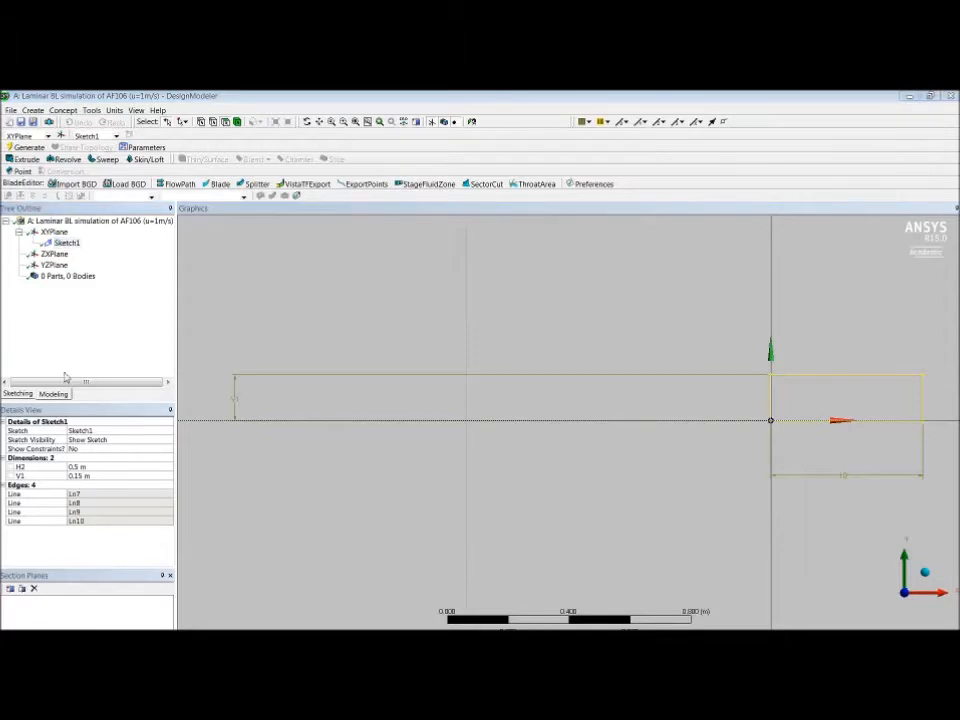
pyautogui.click(63, 110)
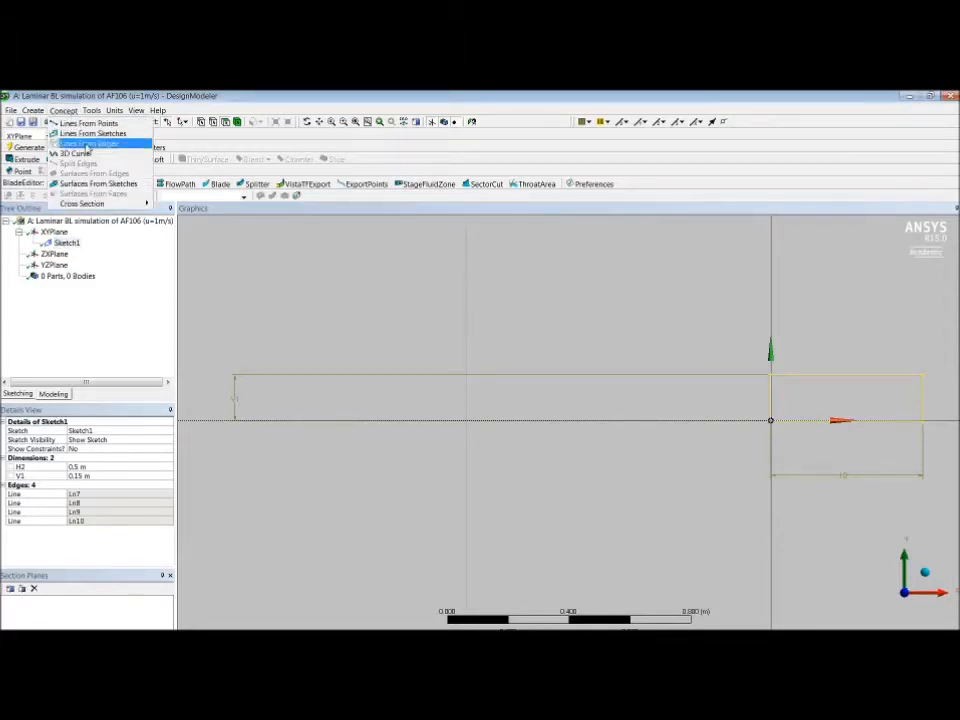
pyautogui.click(98, 184)
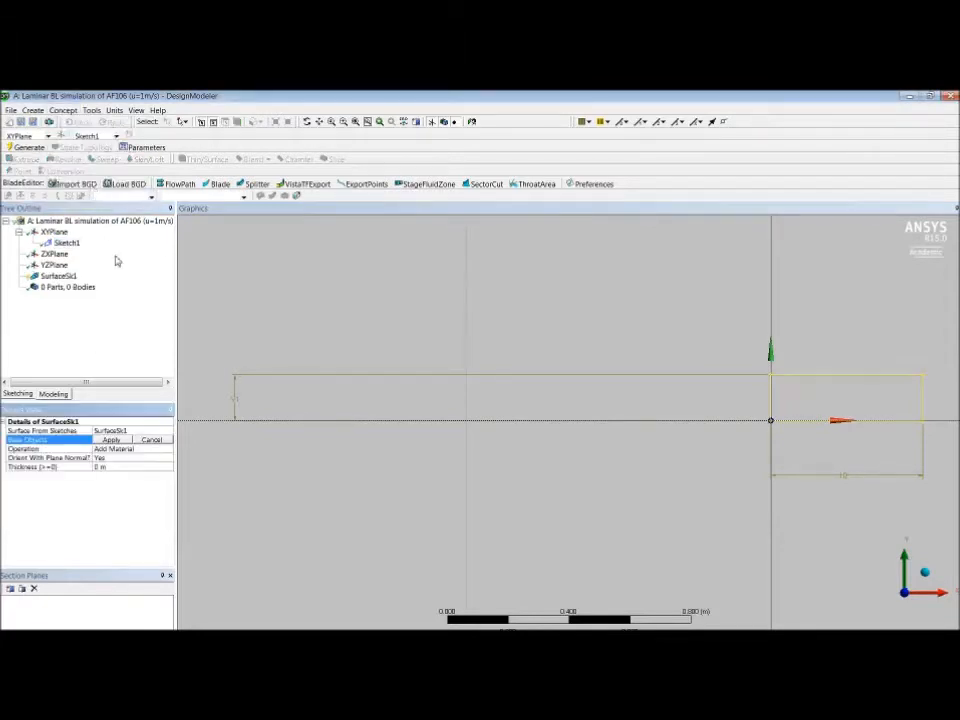
pyautogui.click(112, 441)
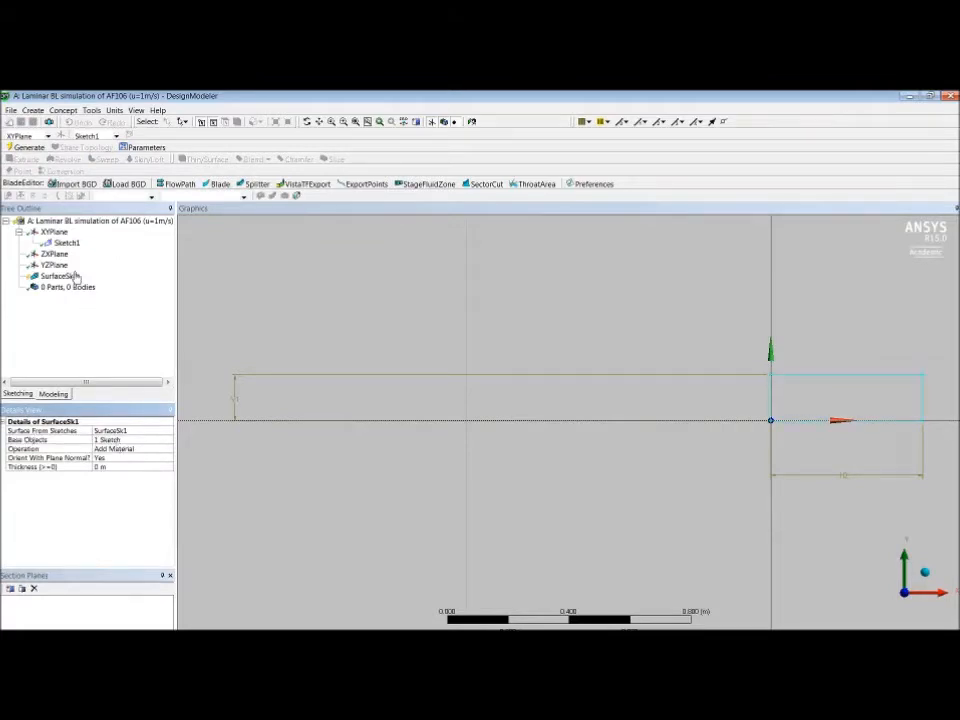
pyautogui.click(24, 147)
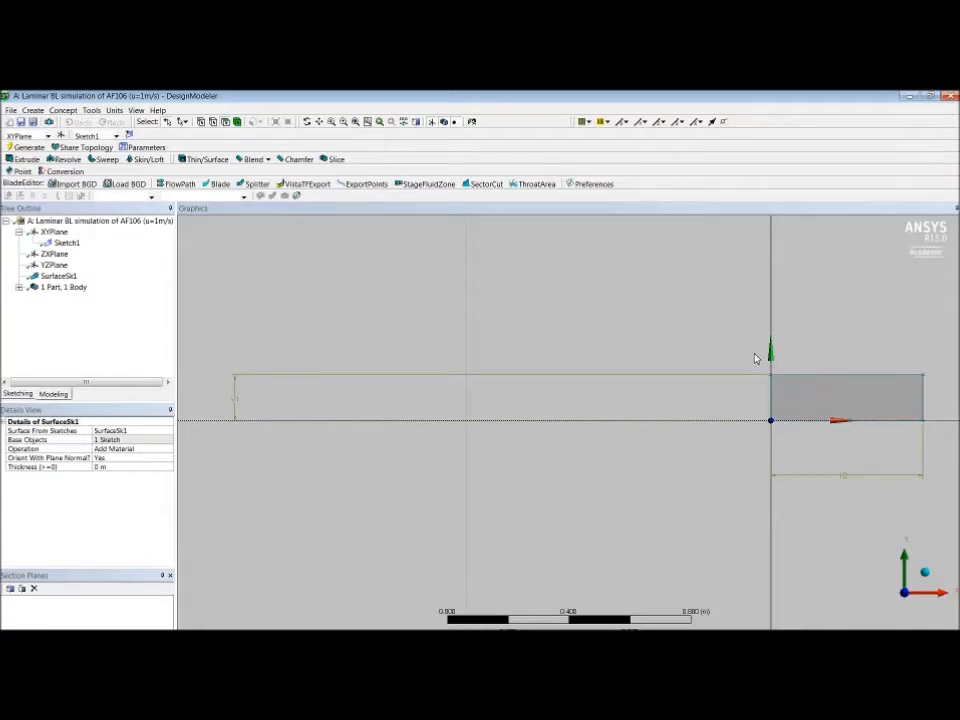
# - Set the Fluid/Solid property of the rectangular surface body to Fluid
pyautogui.moveTo(756, 358); pyautogui.dragTo(940, 452, button='right')
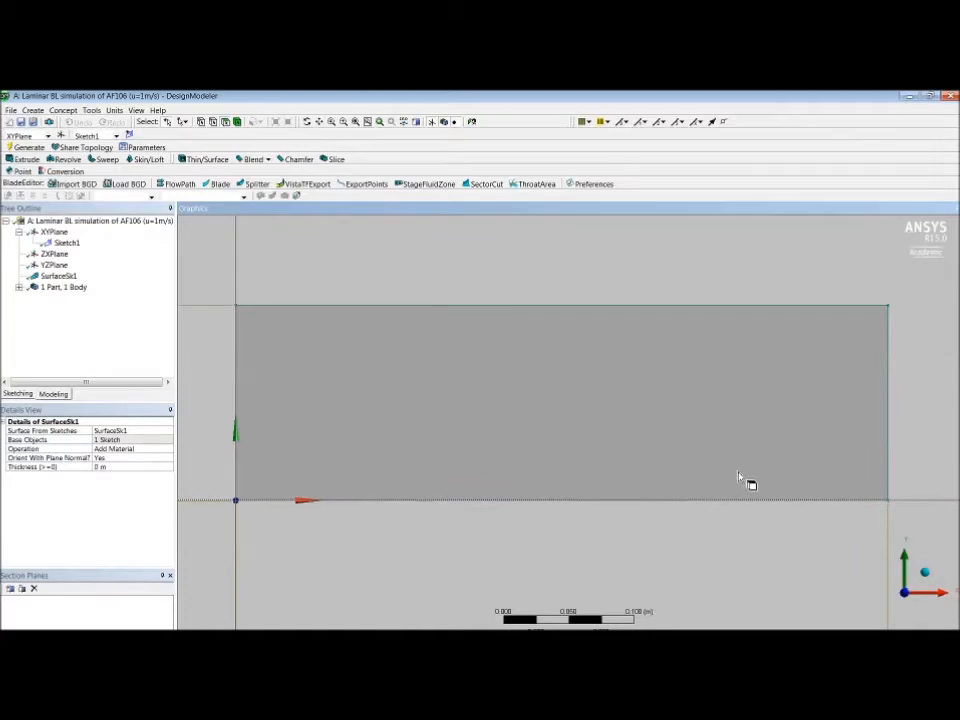
pyautogui.click(19, 287)
pyautogui.click(66, 298)
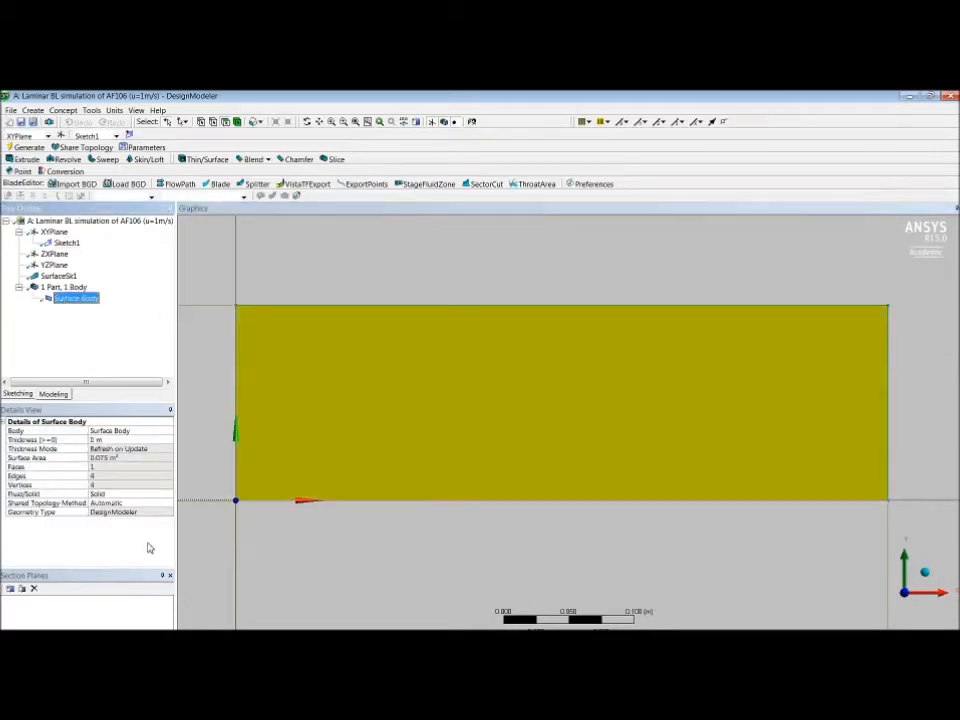
pyautogui.click(131, 496)
pyautogui.click(131, 494)
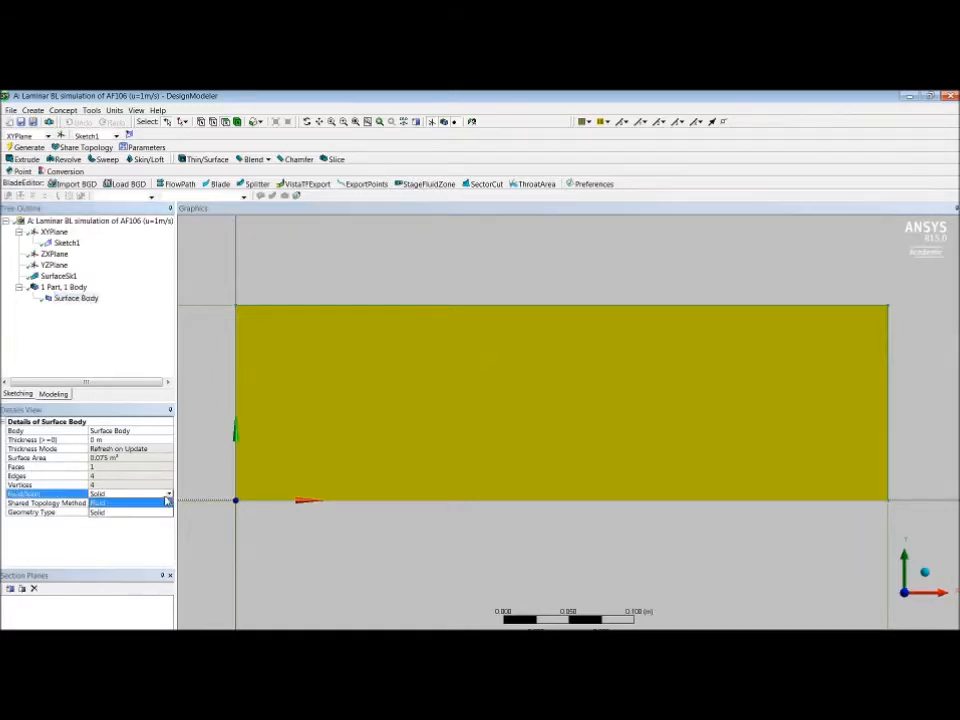
pyautogui.click(125, 503)
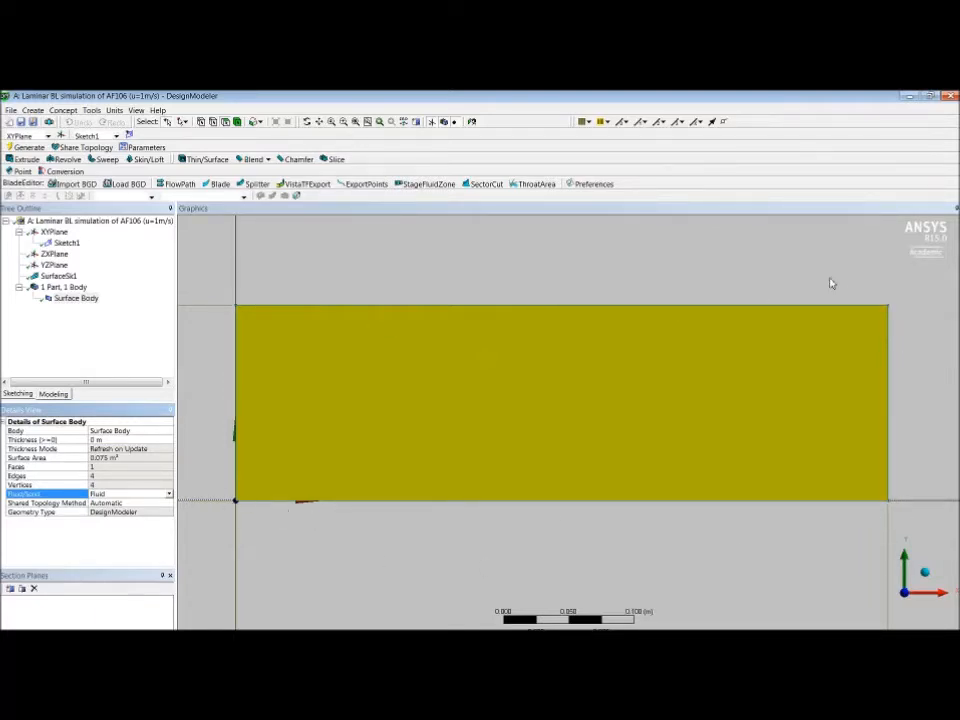
# - Close DesignModeler, open the Fluid Flow system's Mesh cell in Meshing, and view the rectangle face-on in the XY plane
pyautogui.click(951, 96)
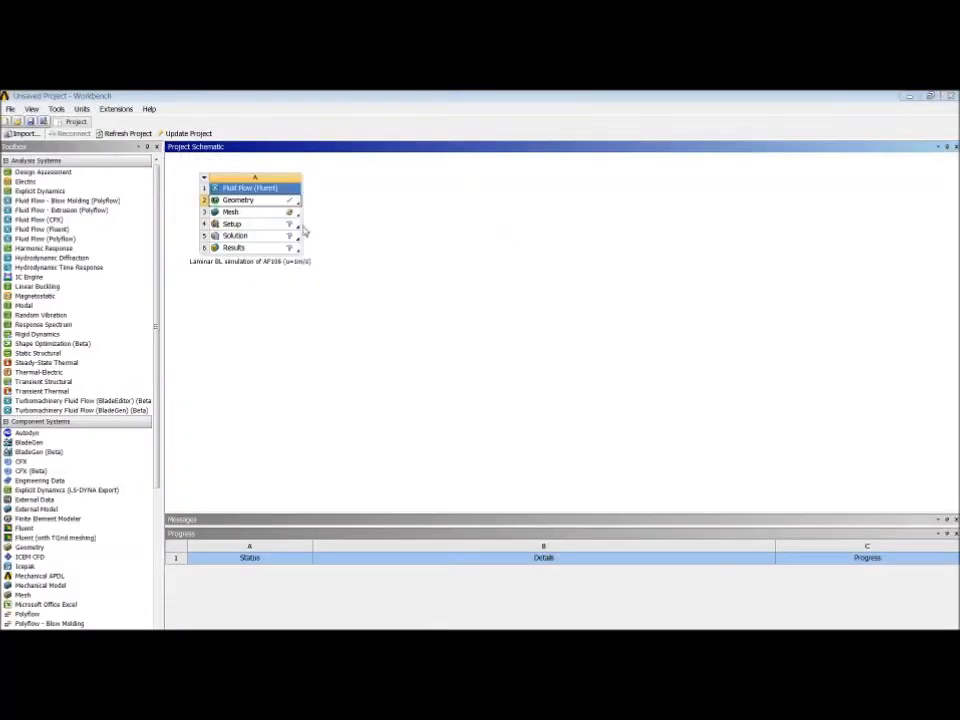
pyautogui.click(258, 216)
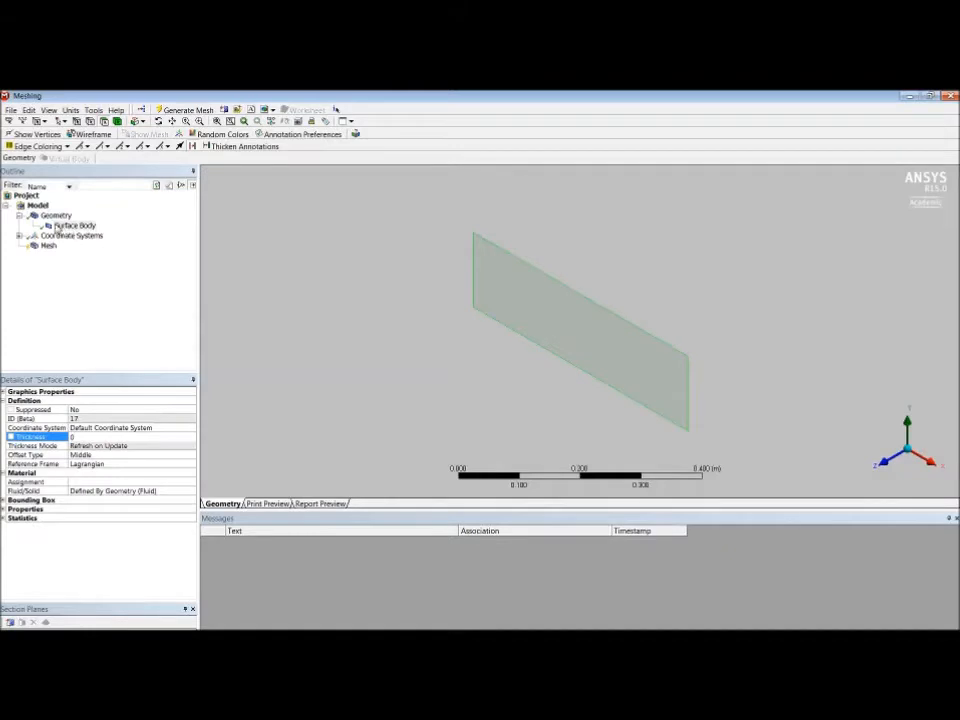
pyautogui.click(882, 464)
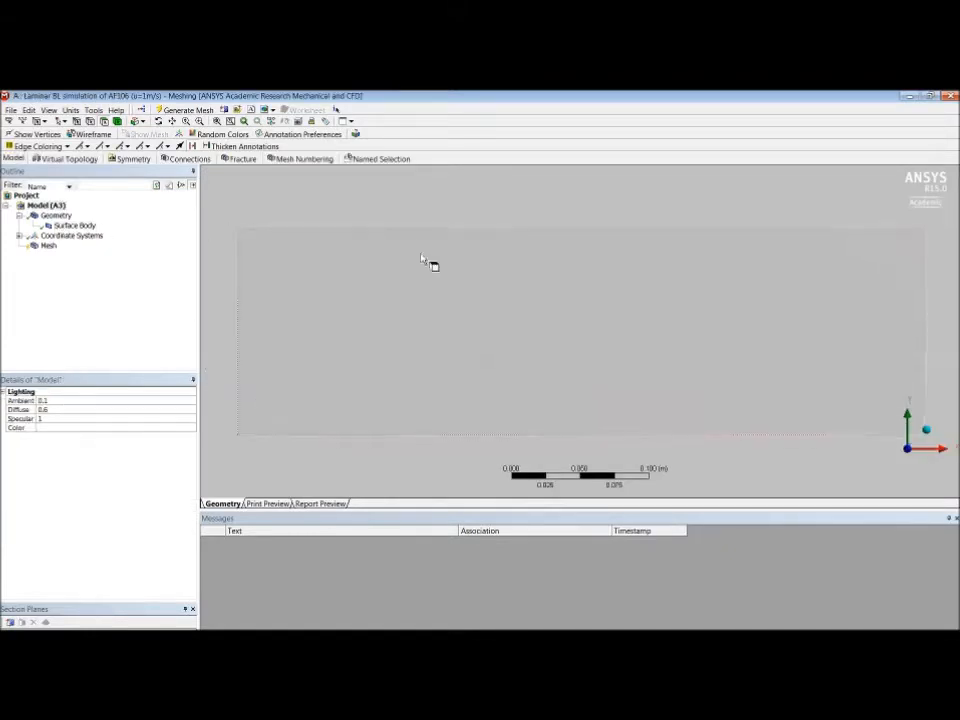
# - Insert a mesh method scoped to the surface body and check its method choices, keeping Quadrilateral Dominant
pyautogui.click(46, 247)
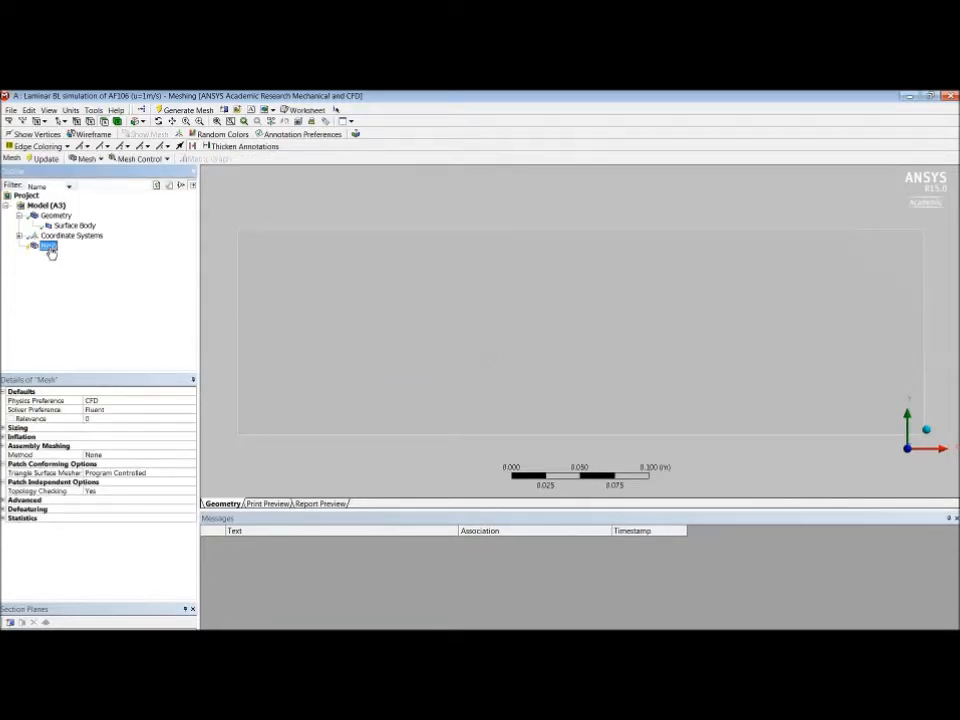
pyautogui.rightClick(50, 250)
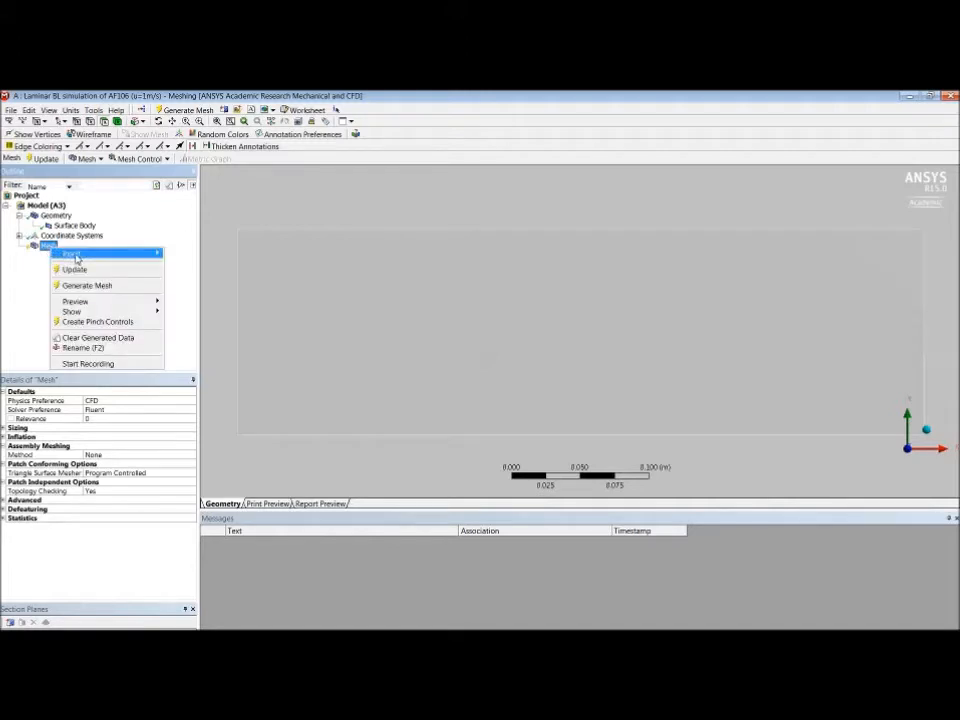
pyautogui.moveTo(72, 254)
pyautogui.click(184, 256)
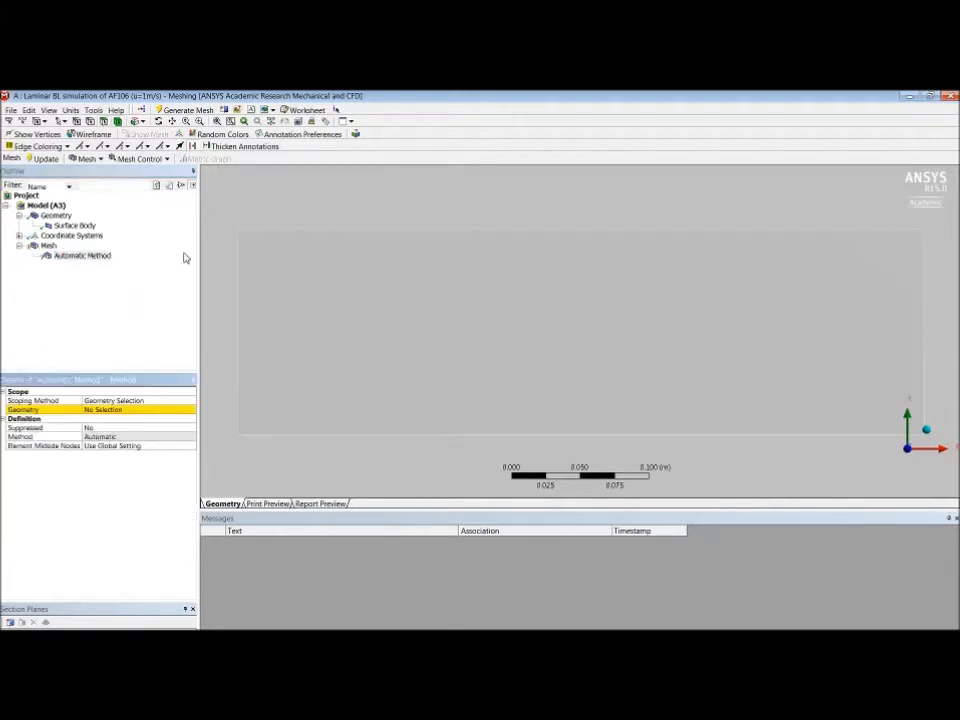
pyautogui.click(131, 412)
pyautogui.click(282, 340)
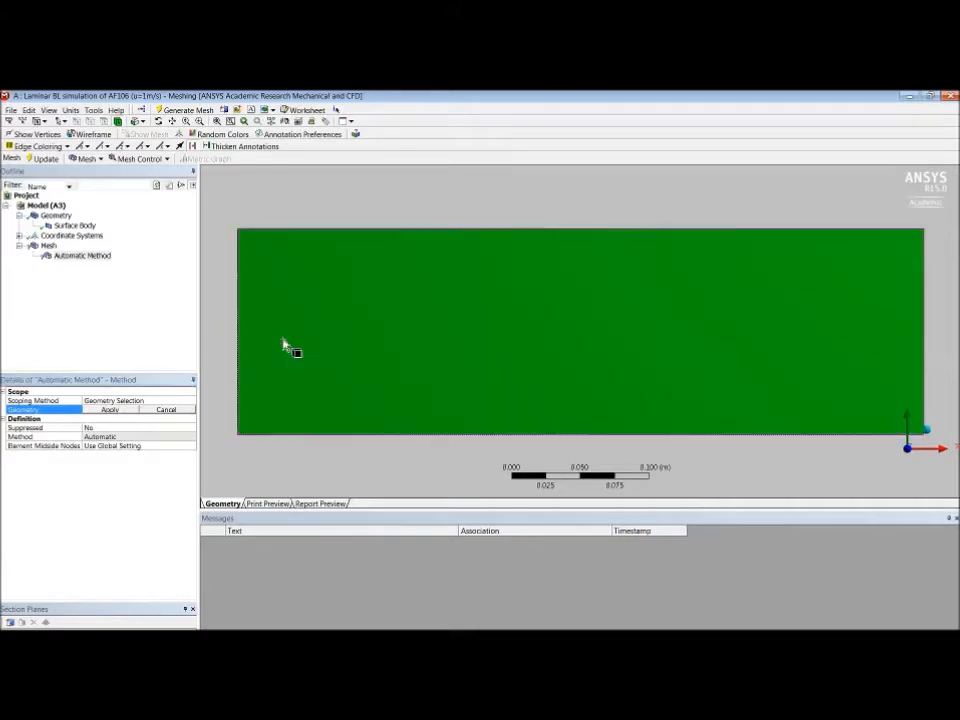
pyautogui.click(110, 410)
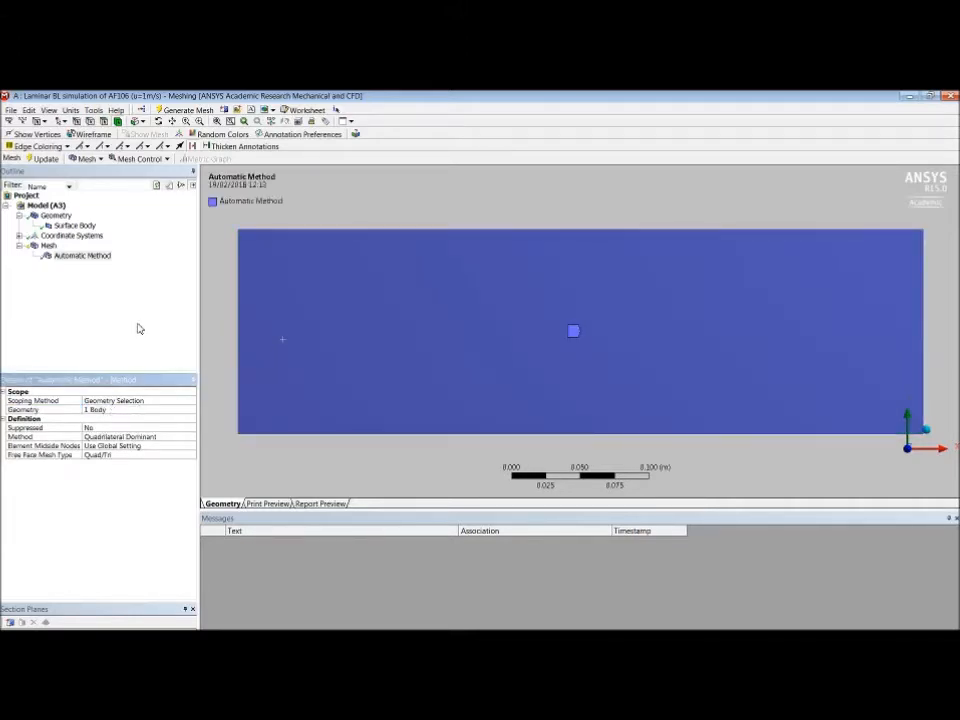
pyautogui.click(172, 438)
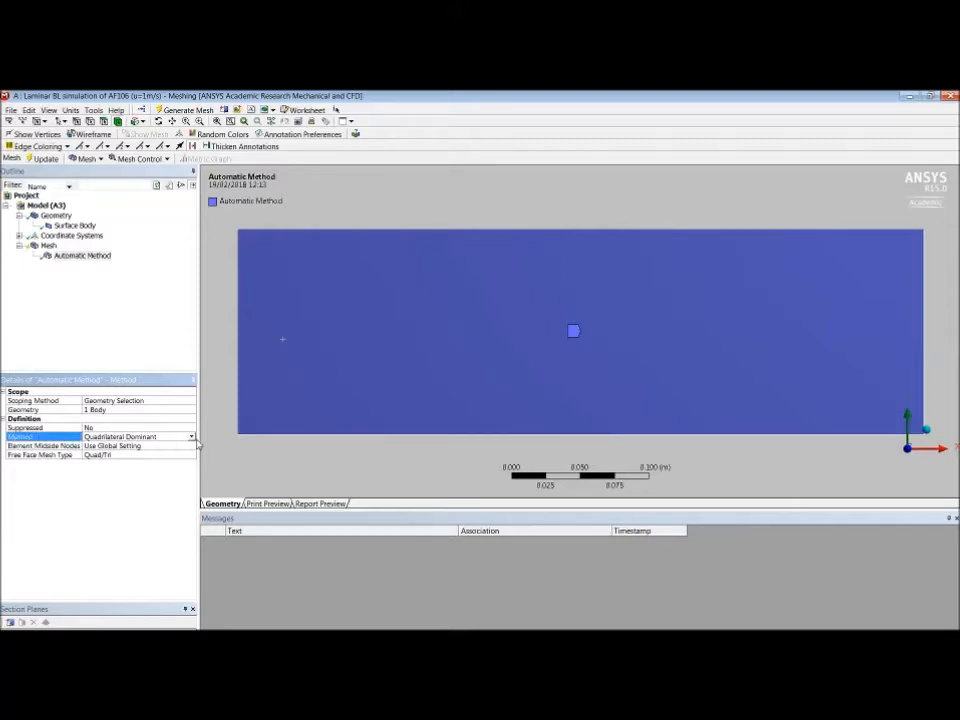
pyautogui.click(191, 438)
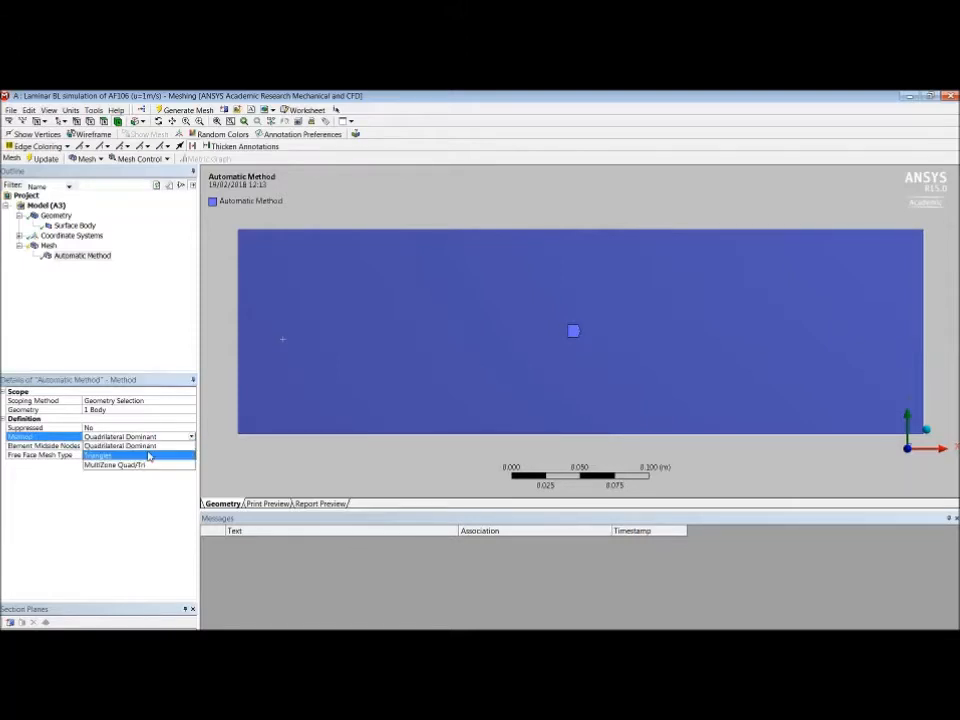
pyautogui.click(123, 517)
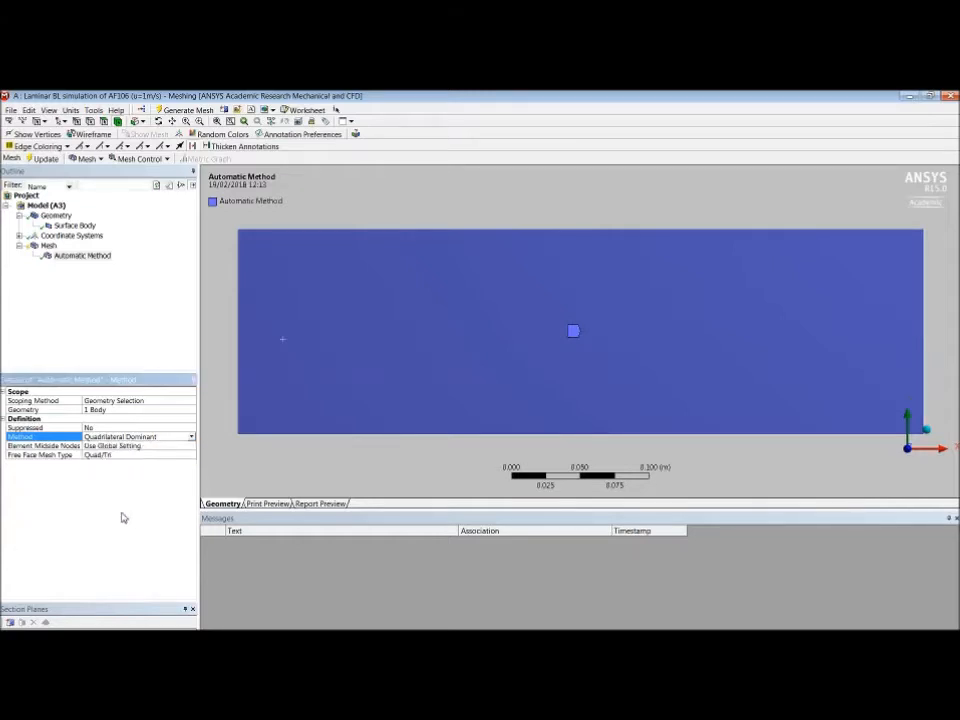
# - Delete the Automatic Method control from the mesh
pyautogui.click(72, 262)
pyautogui.rightClick(71, 263)
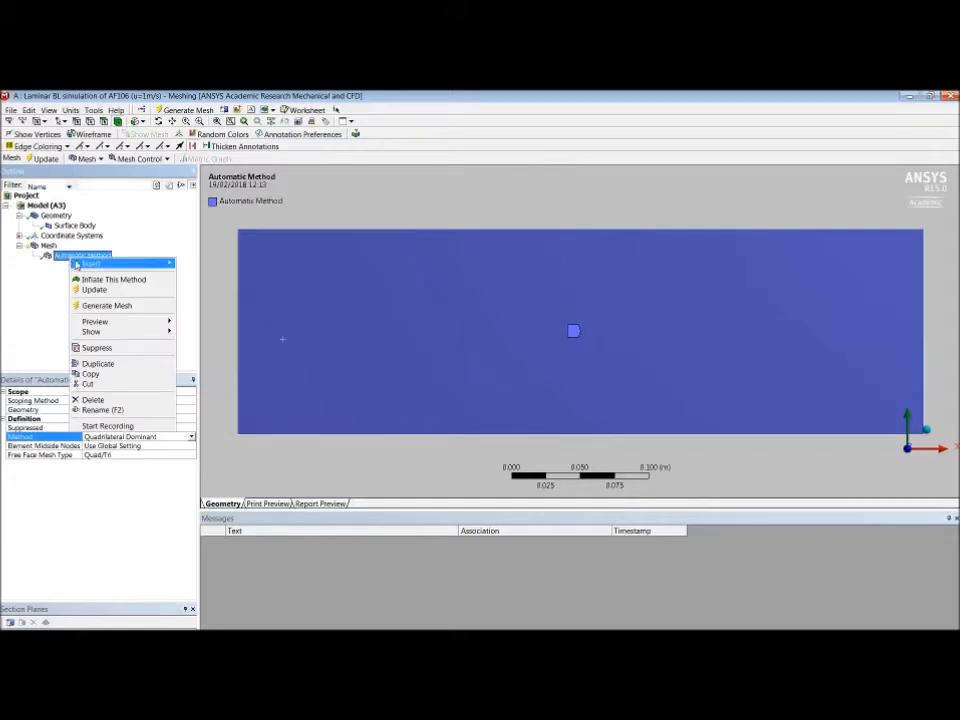
pyautogui.click(110, 401)
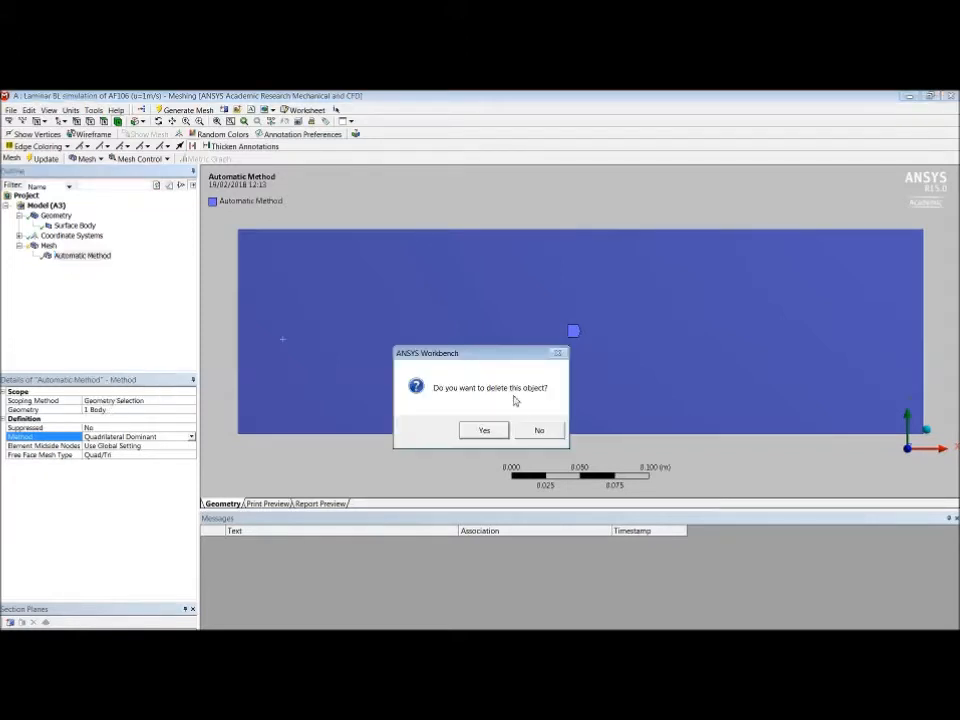
pyautogui.click(487, 431)
# - Insert a Mapped Face Meshing control scoped to the rectangular face
pyautogui.click(48, 246)
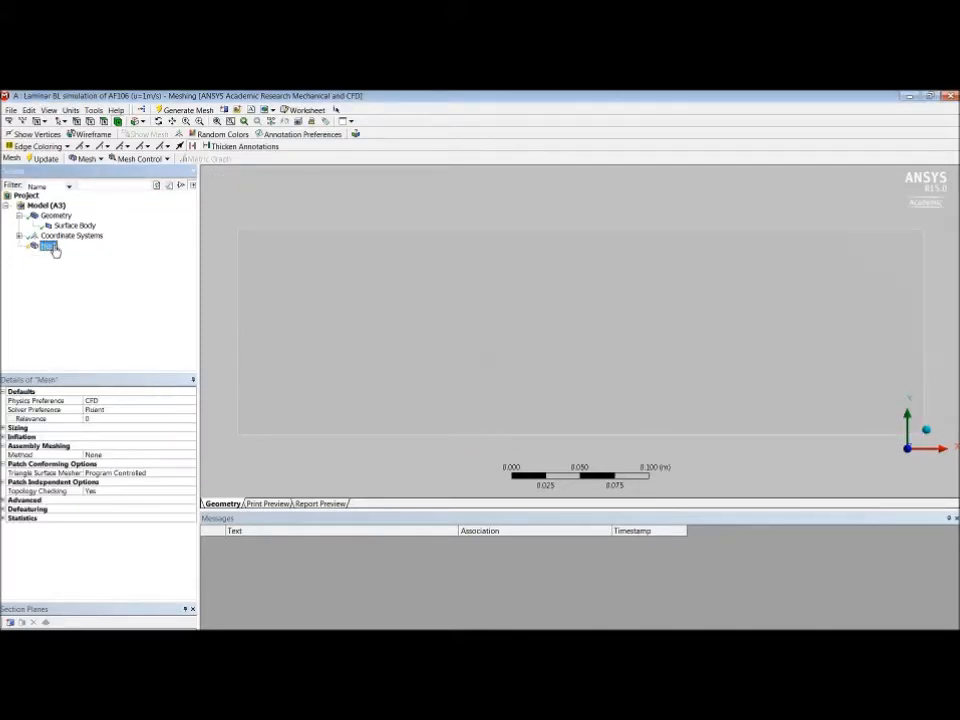
pyautogui.rightClick(48, 246)
pyautogui.moveTo(110, 251)
pyautogui.click(213, 304)
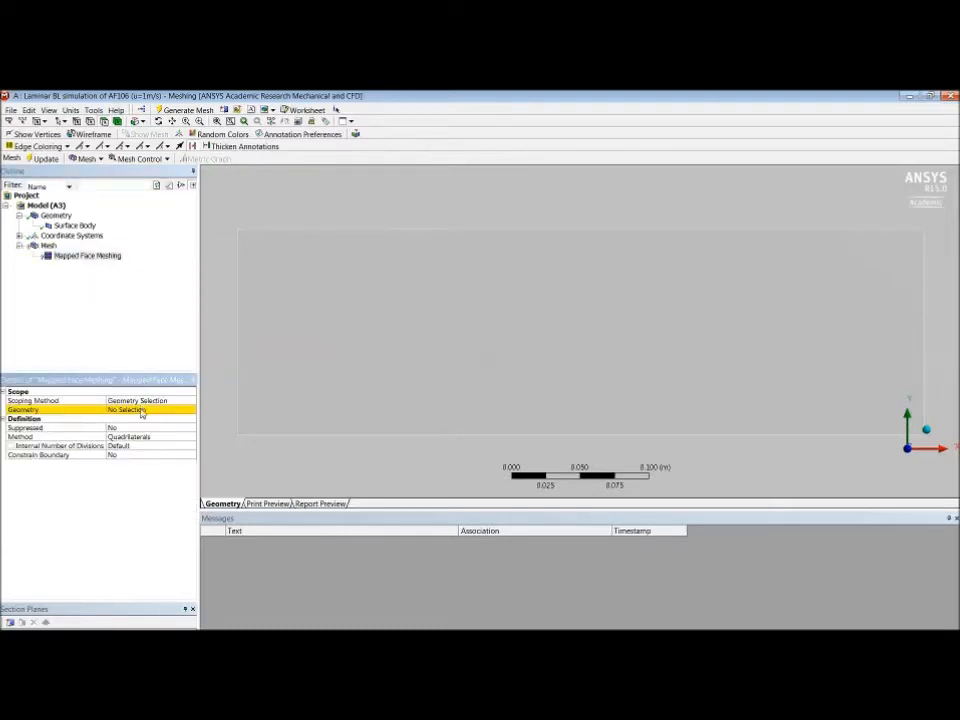
pyautogui.click(141, 411)
pyautogui.click(354, 334)
pyautogui.click(134, 409)
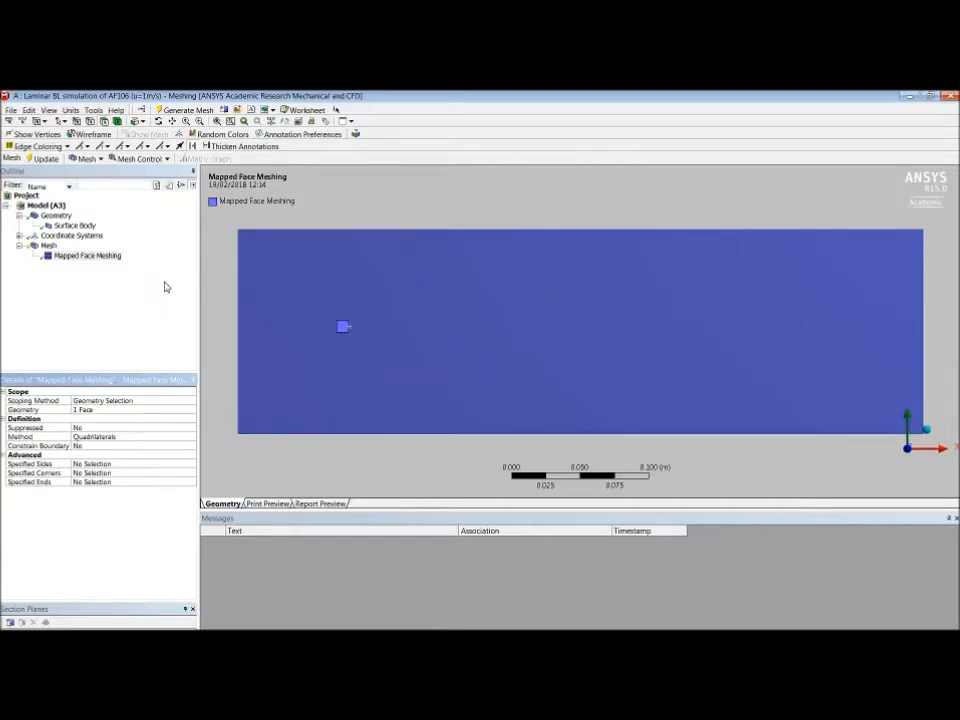
# - Expand the mesh sizing settings and generate the mesh with the default sizes
pyautogui.click(48, 245)
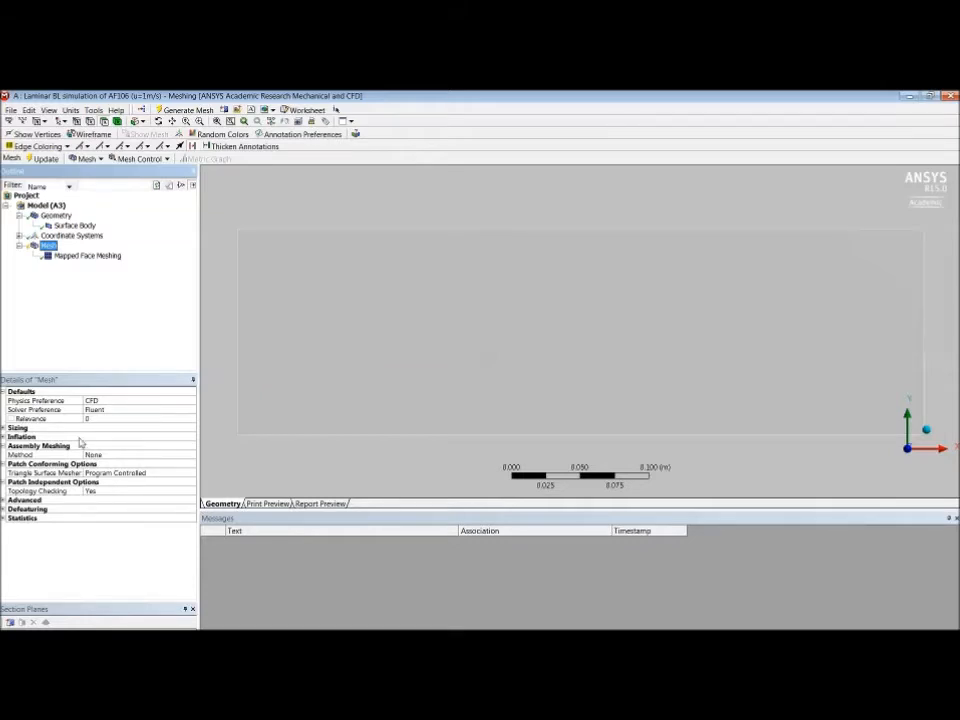
pyautogui.doubleClick(40, 428)
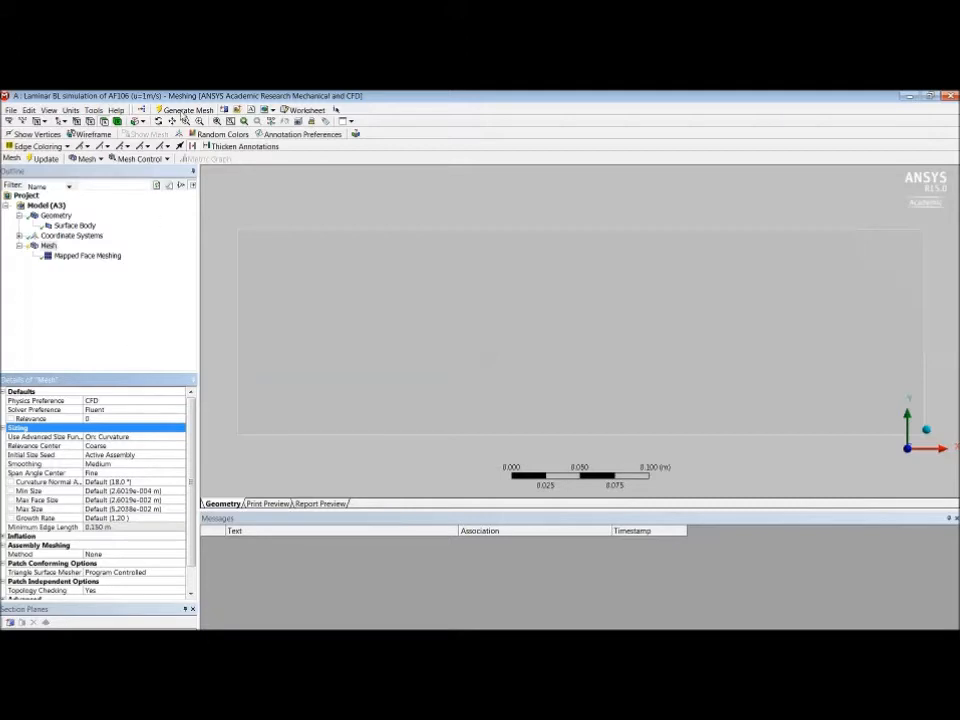
pyautogui.click(185, 110)
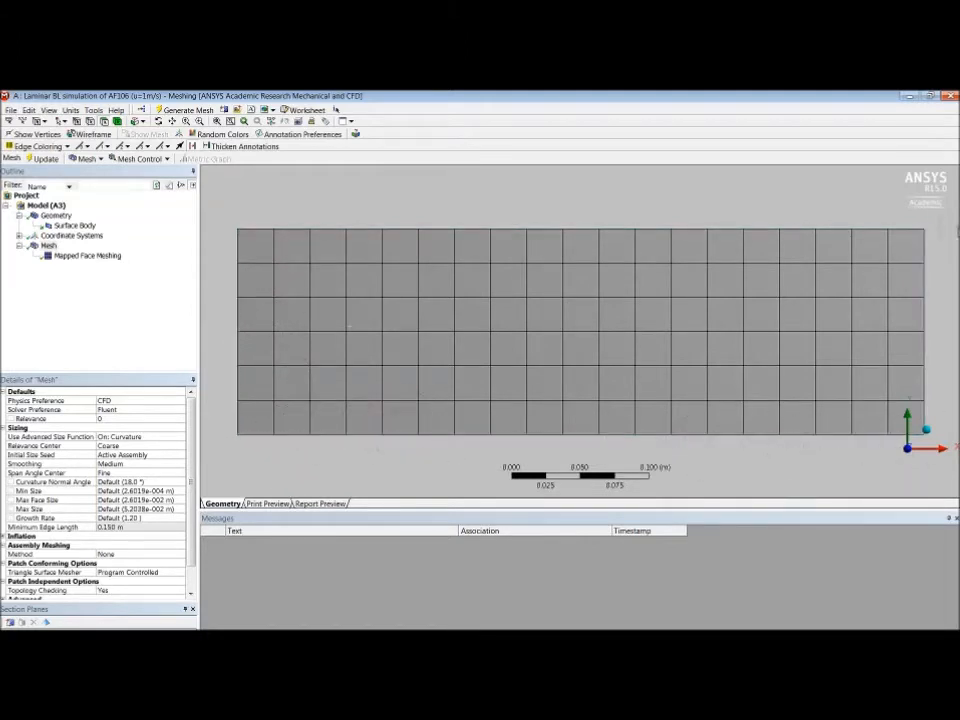
# - Insert a sizing control scoped to the rectangle's upper and lower edges
pyautogui.click(82, 256)
pyautogui.click(48, 247)
pyautogui.rightClick(48, 247)
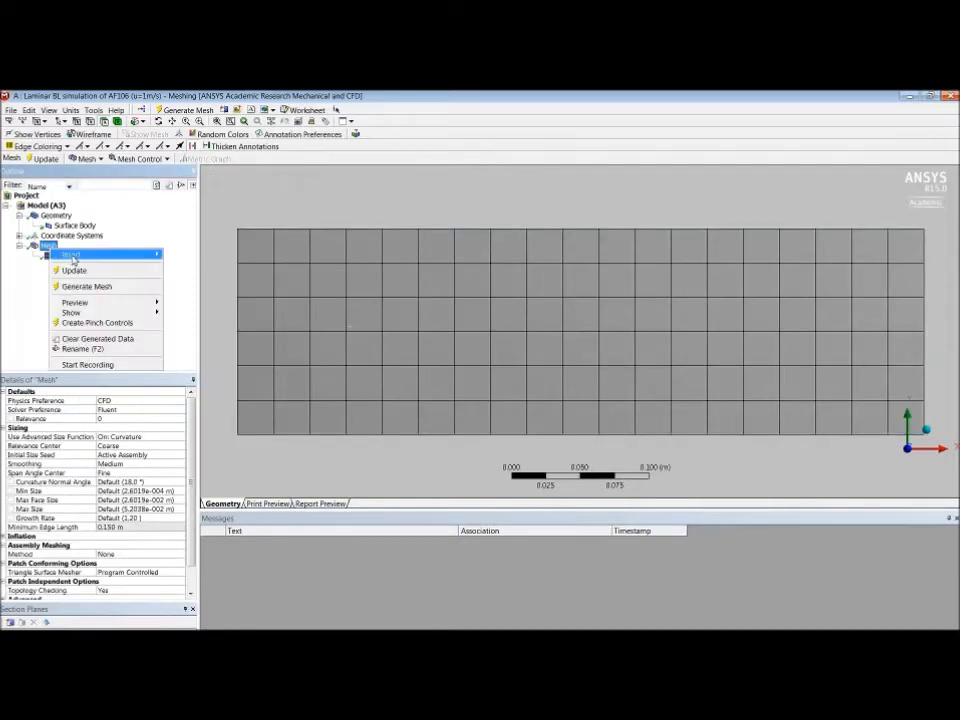
pyautogui.moveTo(130, 255)
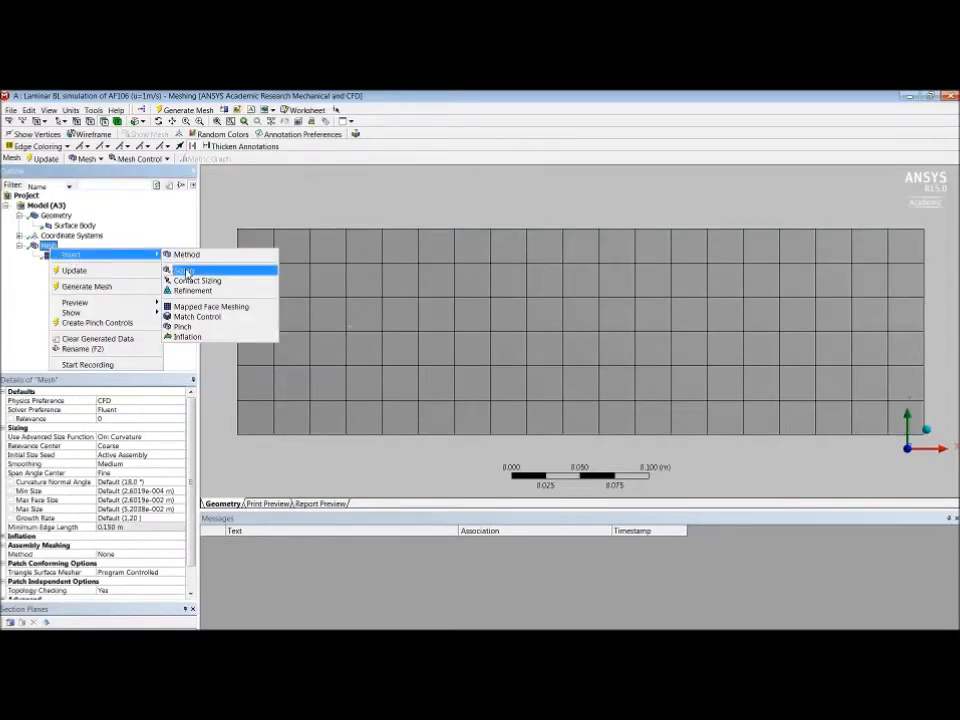
pyautogui.click(187, 271)
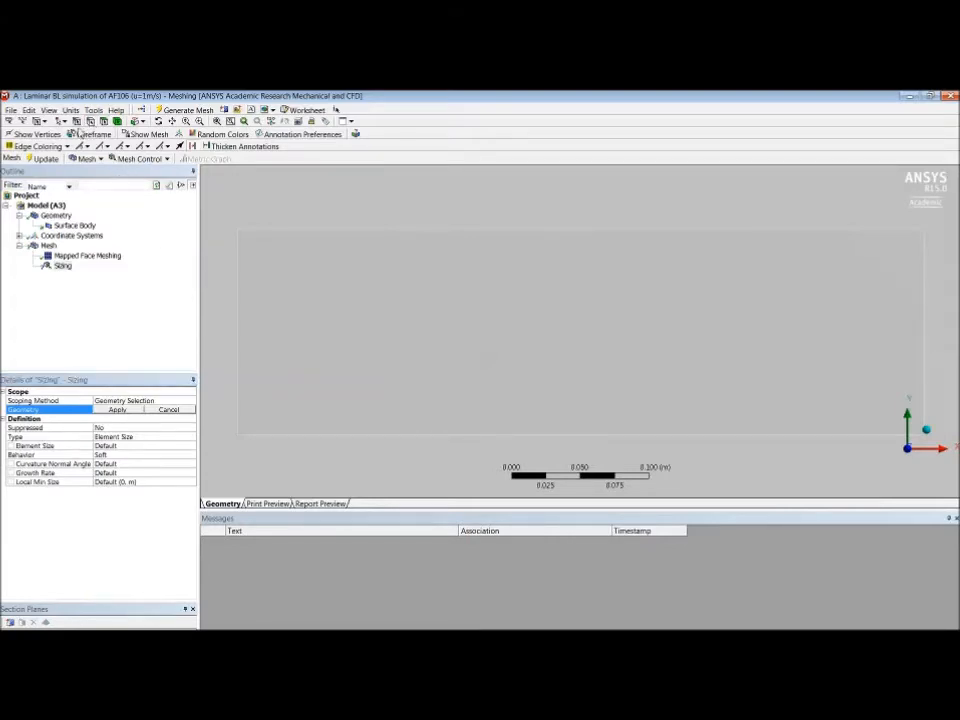
pyautogui.click(91, 122)
pyautogui.click(300, 232)
pyautogui.keyDown('ctrl'); pyautogui.click(480, 437); pyautogui.keyUp('ctrl')
pyautogui.click(117, 411)
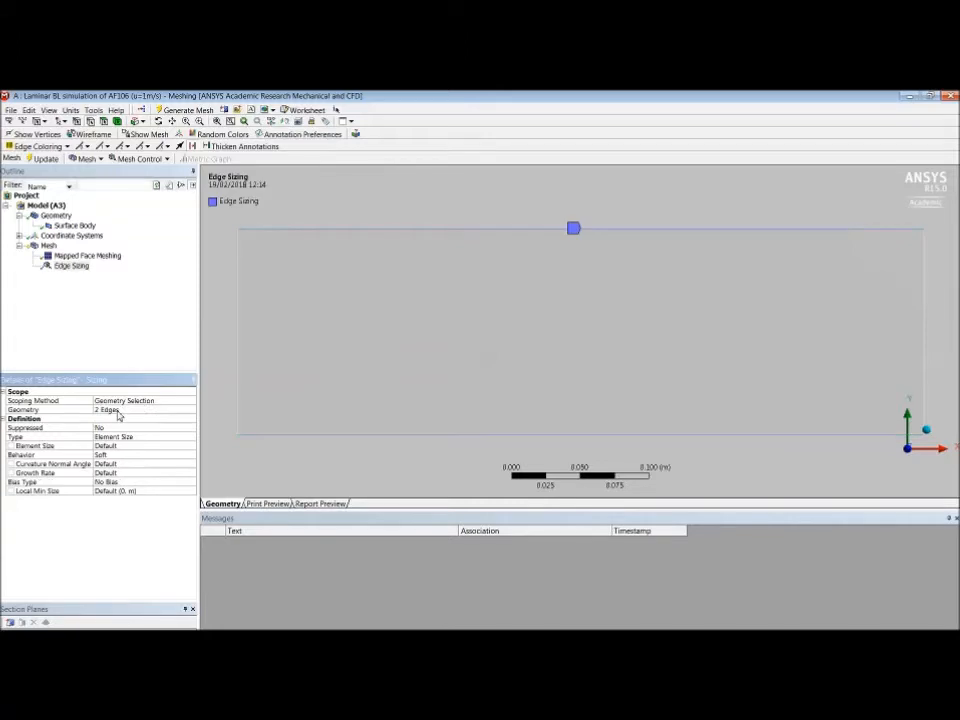
# - Set the edge sizing type to Number of Divisions with 50 divisions
pyautogui.click(186, 438)
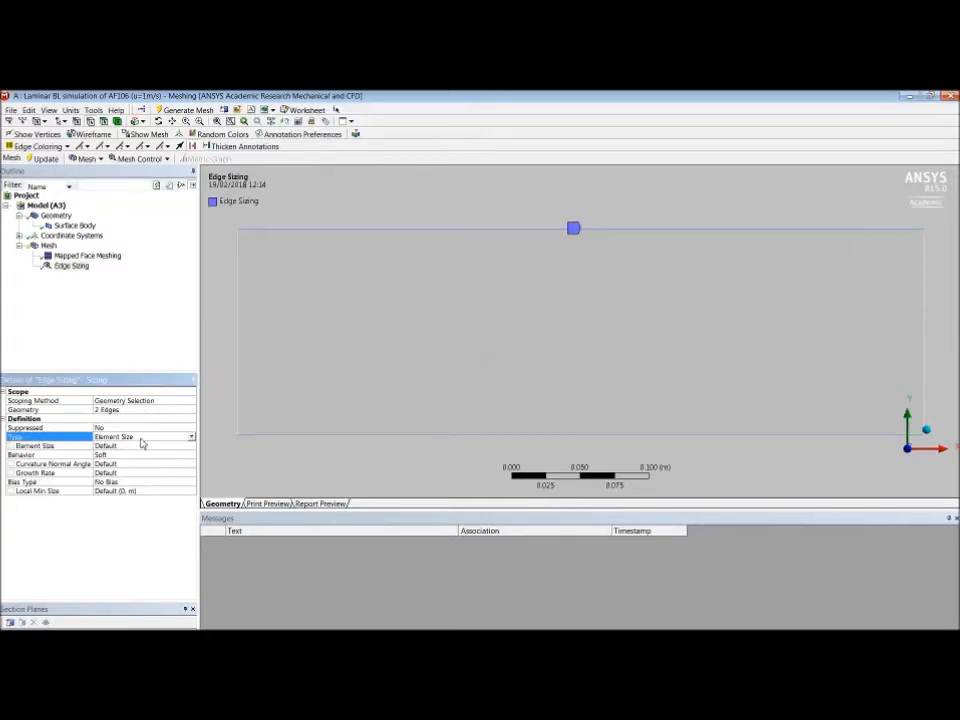
pyautogui.click(189, 438)
pyautogui.click(125, 453)
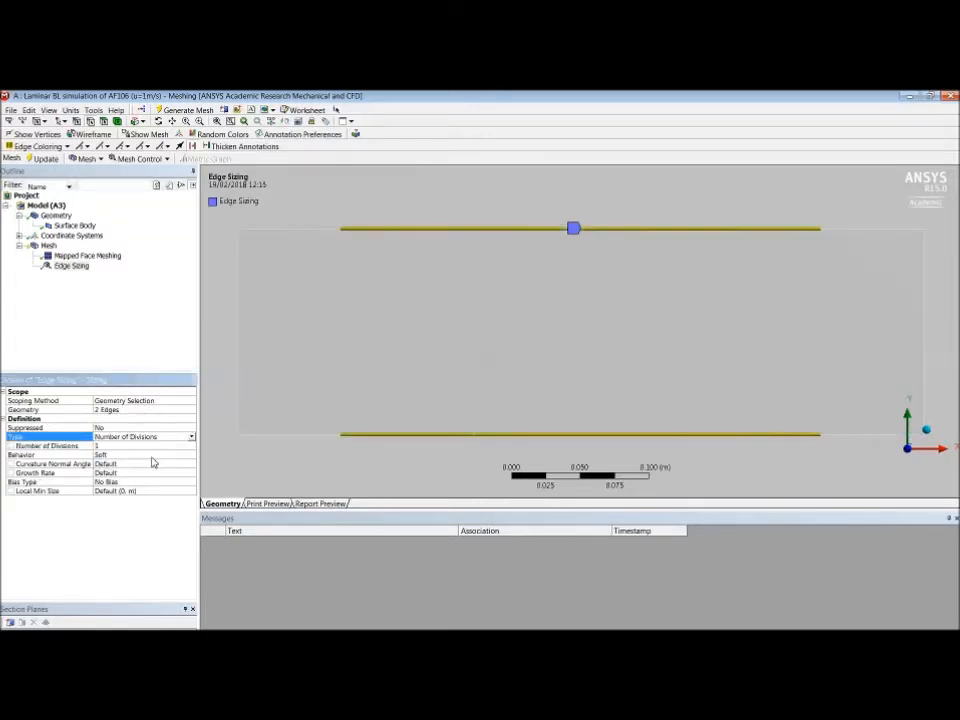
pyautogui.click(127, 448)
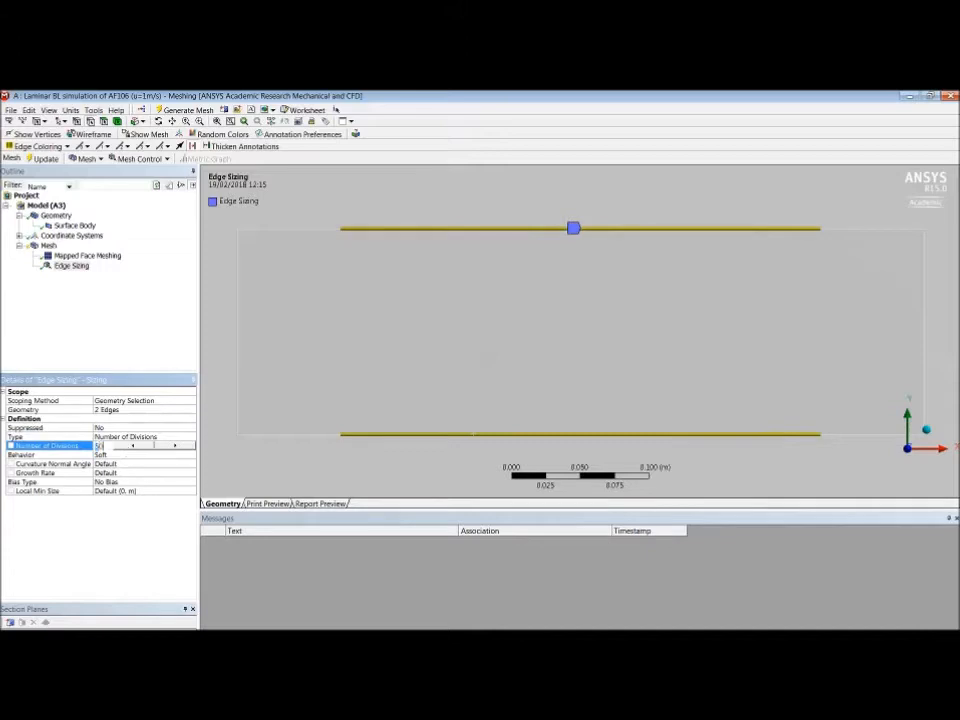
pyautogui.write('50')
pyautogui.press('Return')
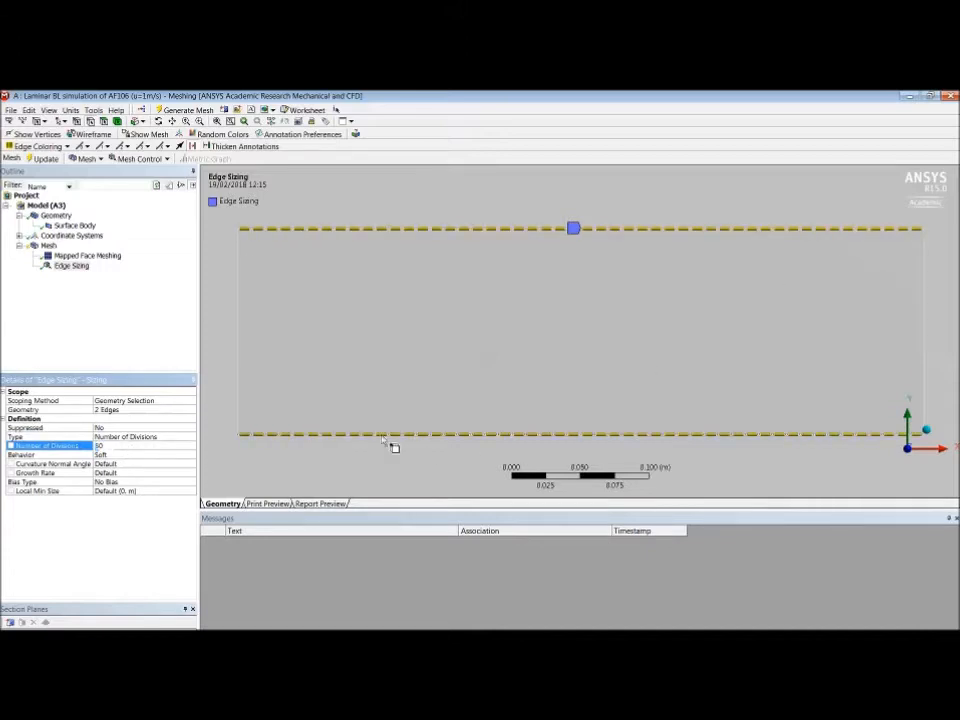
# - Insert a sizing control on the mesh scoped to the rectangle's left edge
pyautogui.click(48, 246)
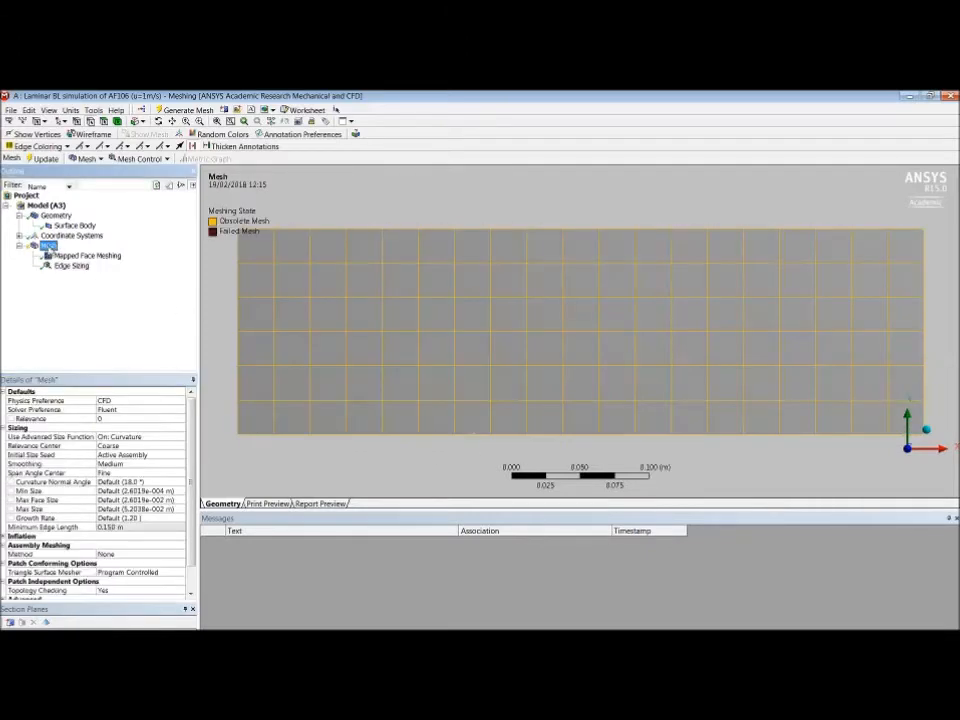
pyautogui.rightClick(48, 249)
pyautogui.moveTo(140, 253)
pyautogui.click(195, 270)
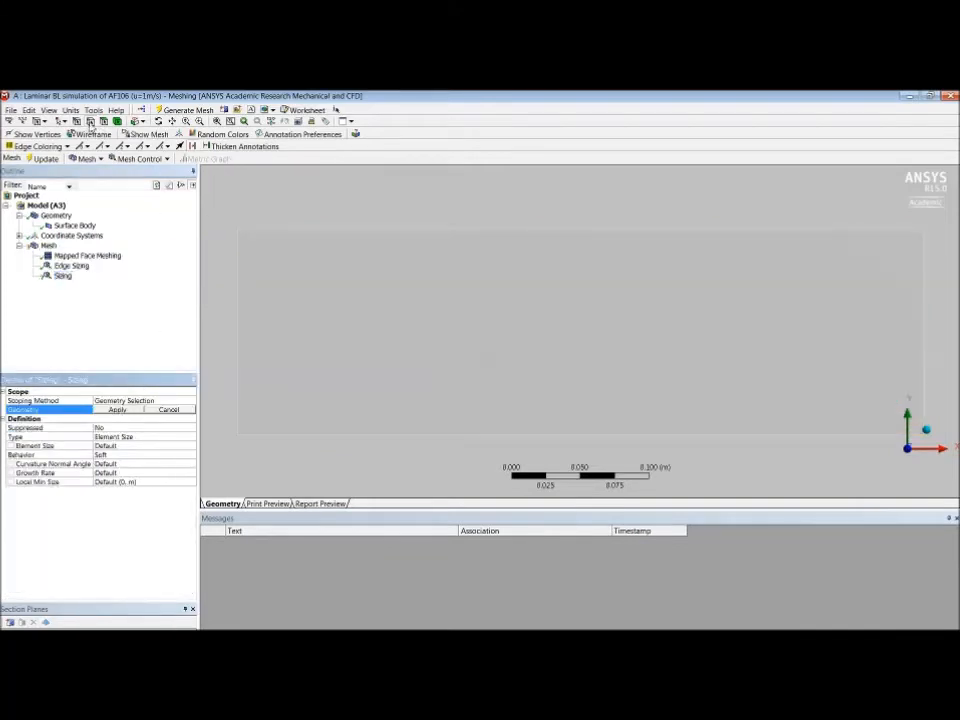
pyautogui.click(248, 313)
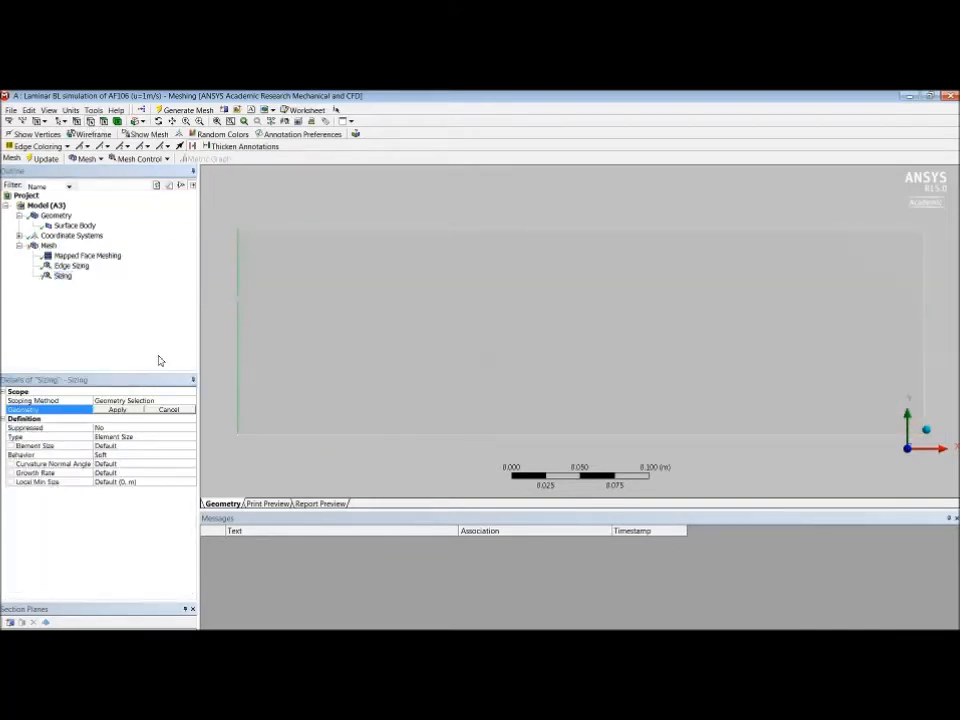
pyautogui.click(118, 411)
# - Set the left edge sizing type to Number of Divisions with 120 divisions
pyautogui.click(152, 440)
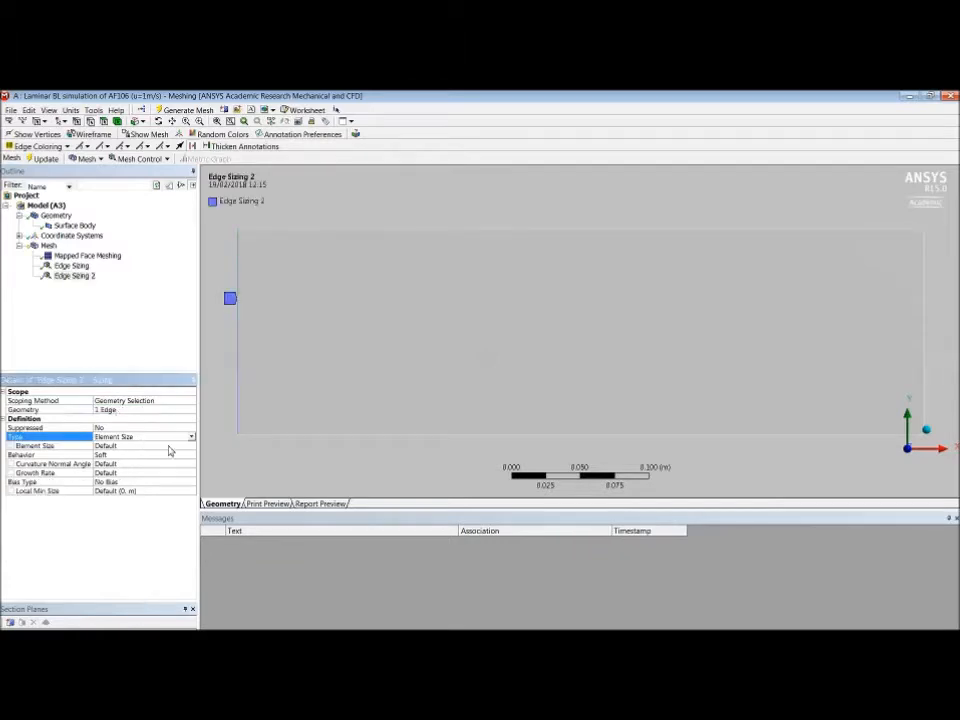
pyautogui.click(191, 438)
pyautogui.click(142, 458)
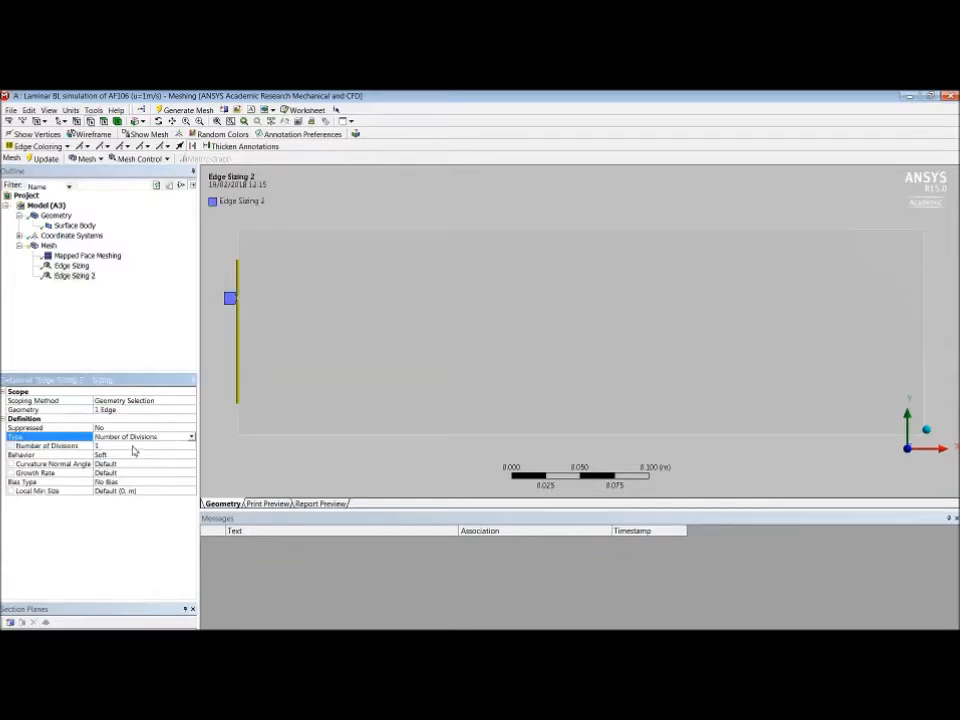
pyautogui.click(132, 446)
pyautogui.write('120')
pyautogui.press('Return')
# - Give the left edge sizing Hard behavior and a bias refined toward both ends with a bias factor of 1.2
pyautogui.doubleClick(136, 455)
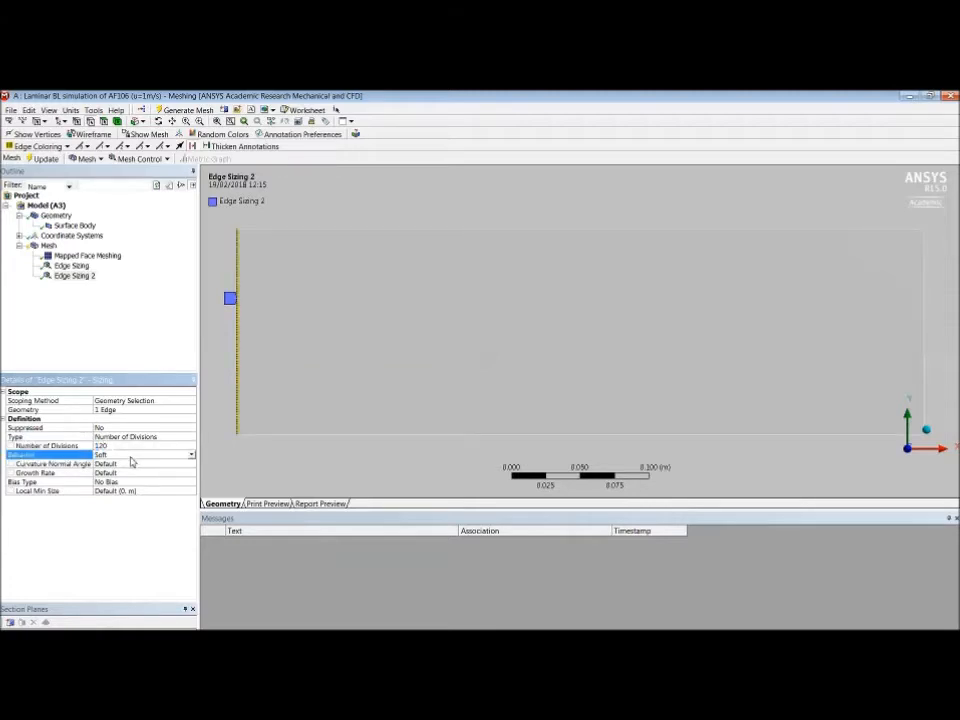
pyautogui.click(150, 465)
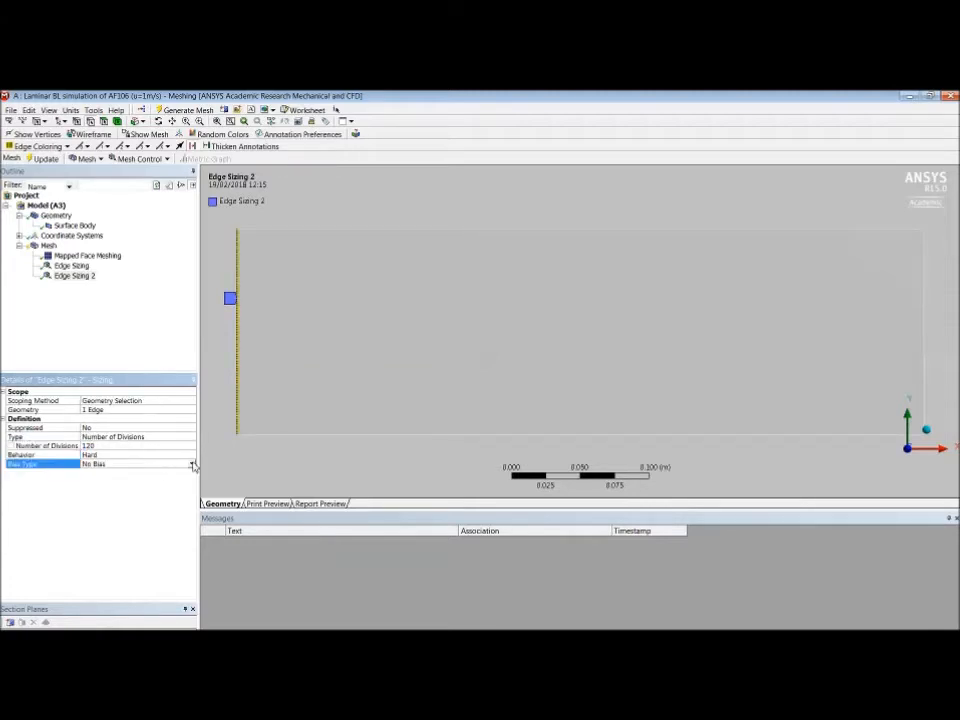
pyautogui.click(191, 464)
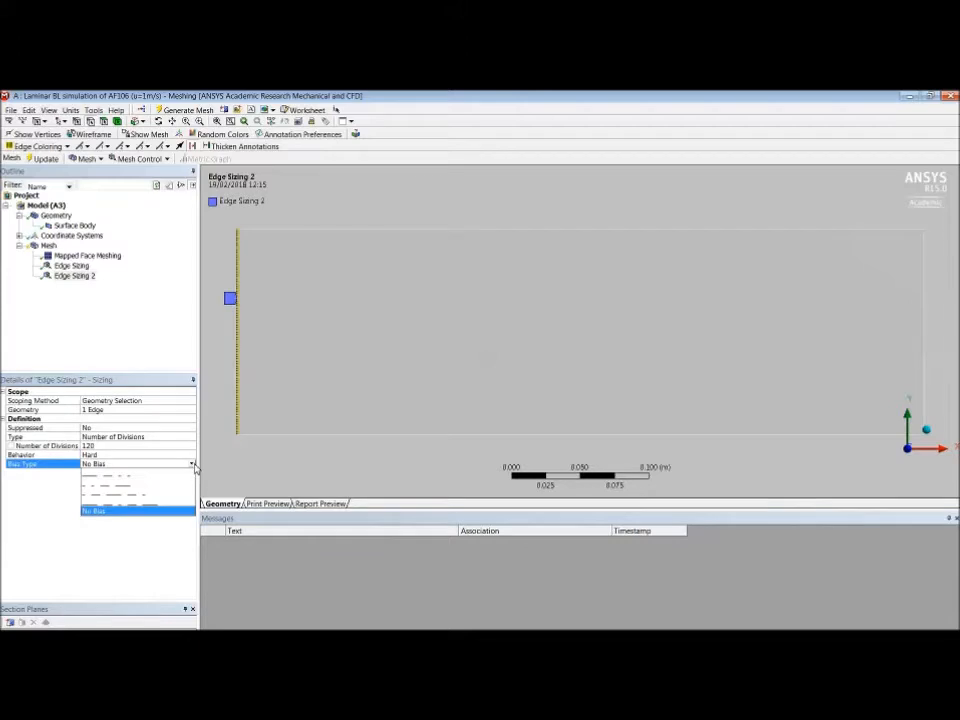
pyautogui.click(144, 496)
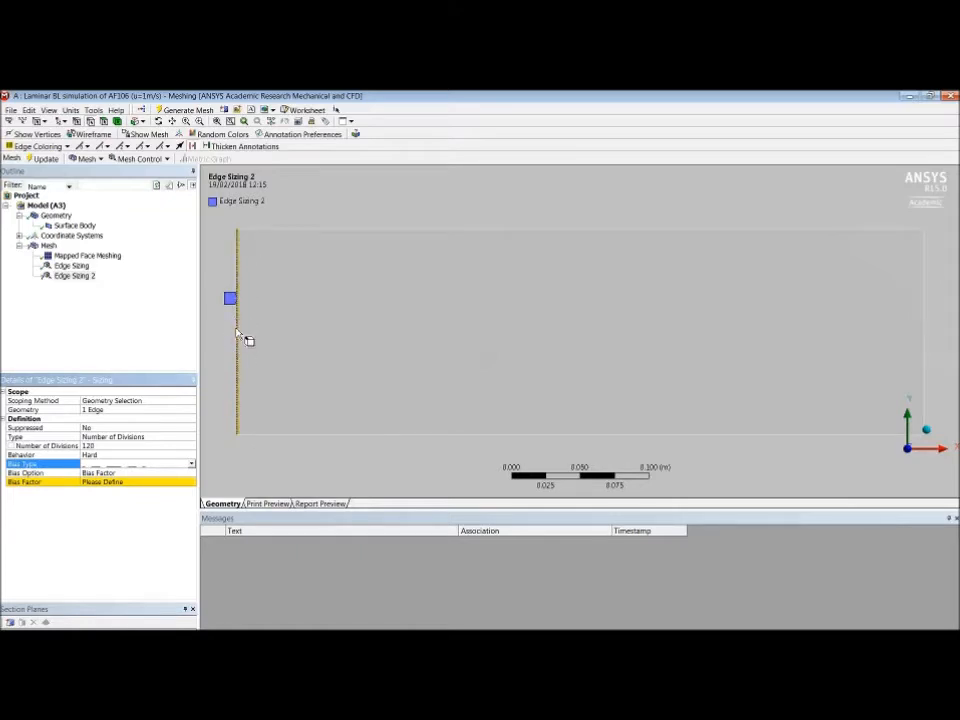
pyautogui.click(128, 473)
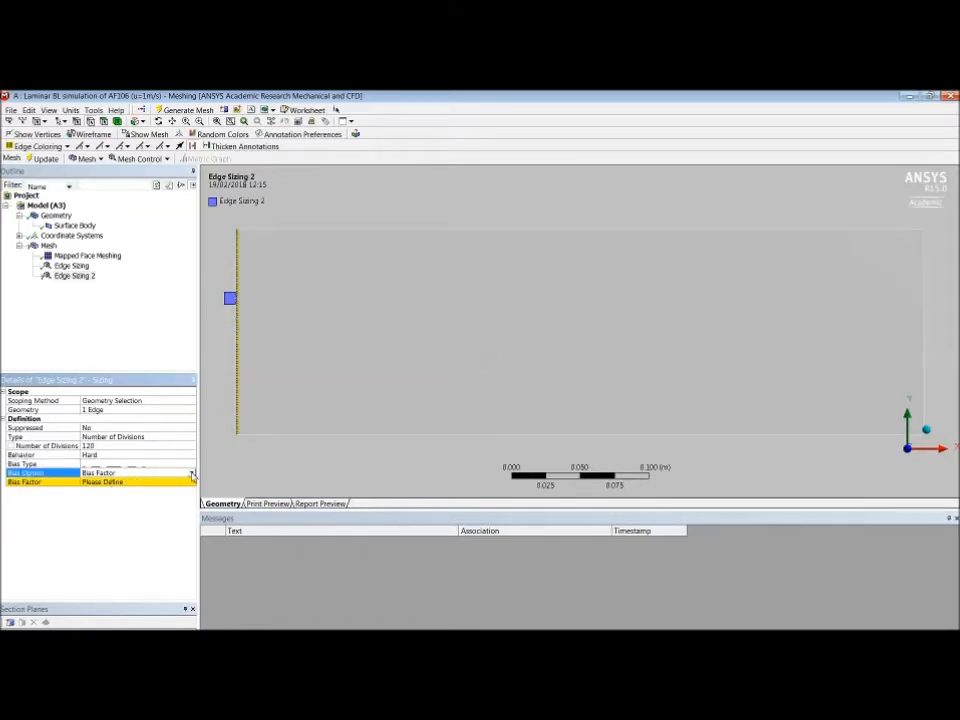
pyautogui.click(164, 483)
pyautogui.write('1.2')
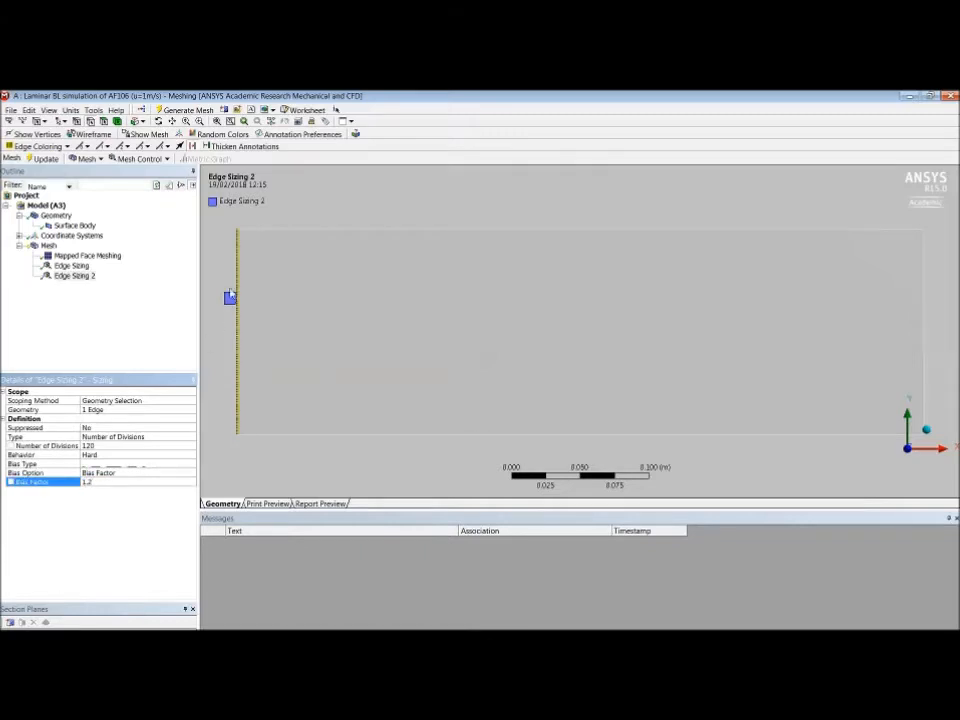
# - Insert another sizing control on the mesh scoped to the rectangle's right edge
pyautogui.click(48, 245)
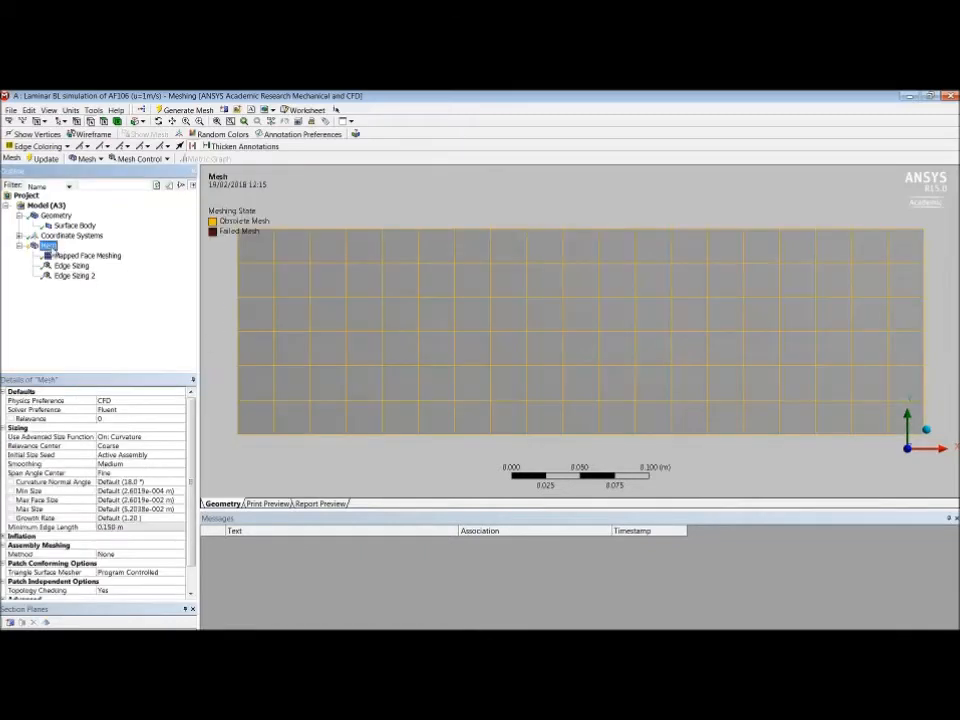
pyautogui.rightClick(50, 246)
pyautogui.moveTo(72, 253)
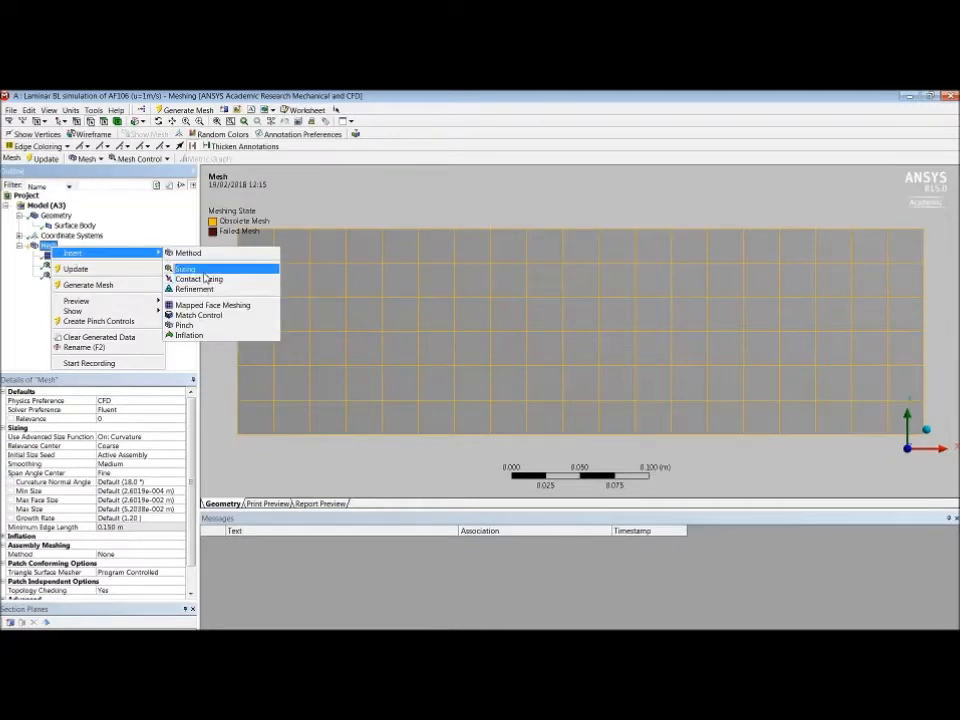
pyautogui.click(180, 266)
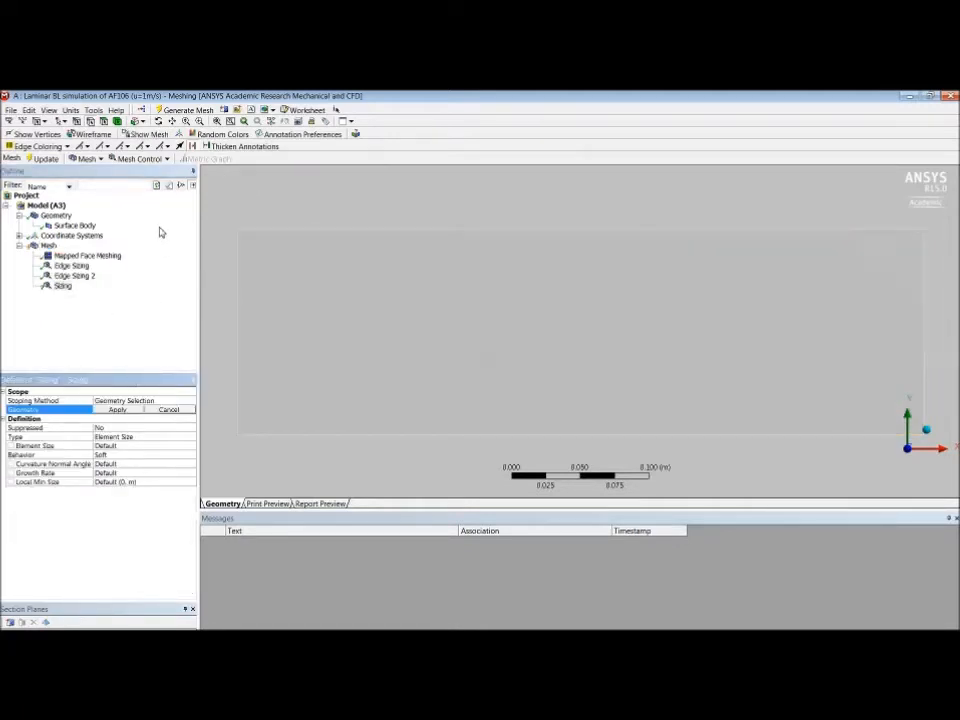
pyautogui.click(926, 330)
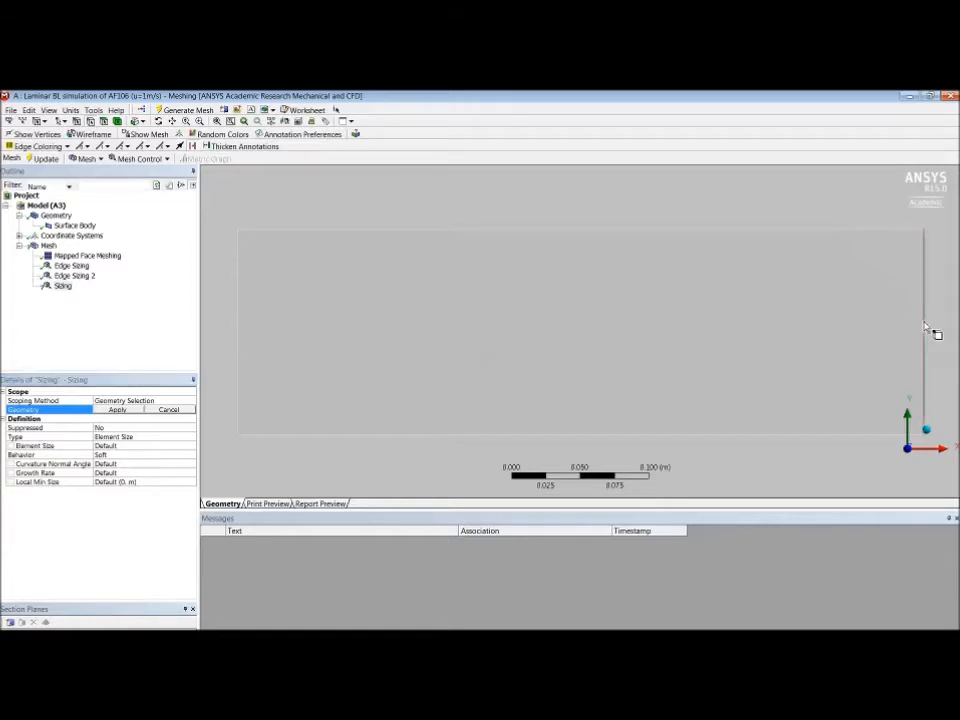
pyautogui.click(117, 410)
# - Set the right edge sizing type to Number of Divisions with 120 divisions
pyautogui.click(150, 437)
pyautogui.click(190, 440)
pyautogui.click(160, 455)
pyautogui.click(138, 447)
pyautogui.write('120')
pyautogui.press('Return')
# - Give the right edge sizing Hard behavior and a both-ends bias with a factor of 1.2, and generate the mesh
pyautogui.doubleClick(160, 457)
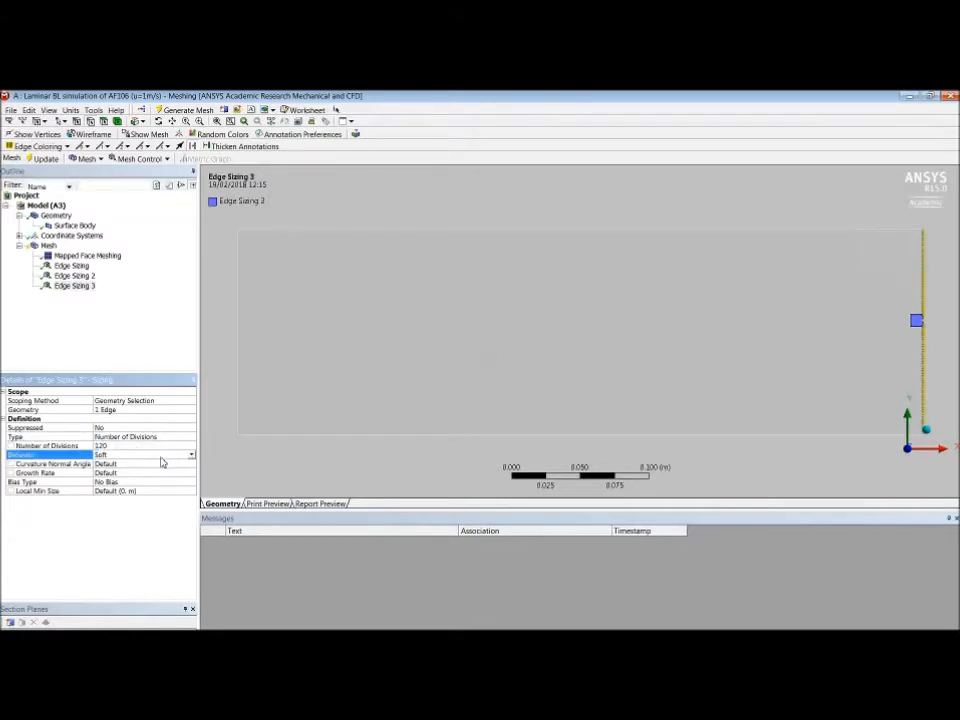
pyautogui.click(152, 465)
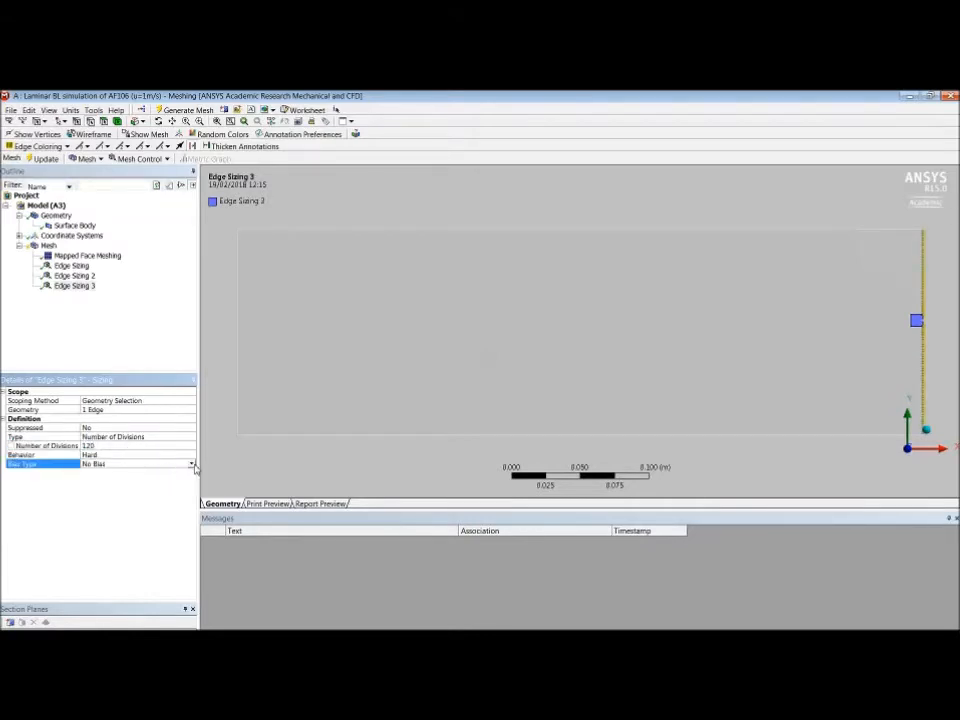
pyautogui.click(191, 464)
pyautogui.click(161, 503)
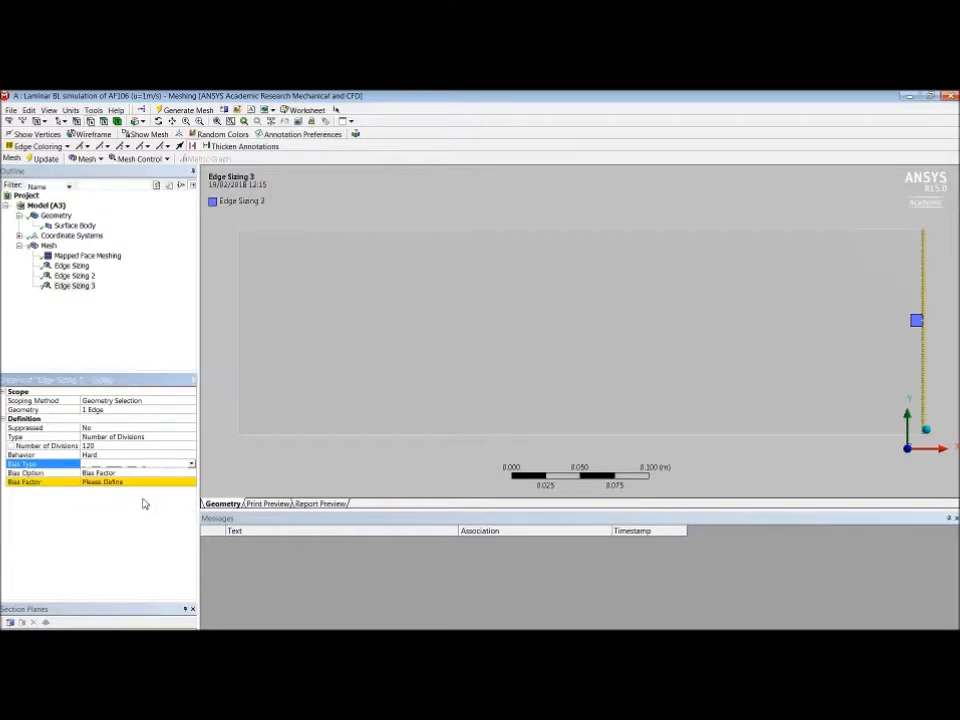
pyautogui.click(140, 483)
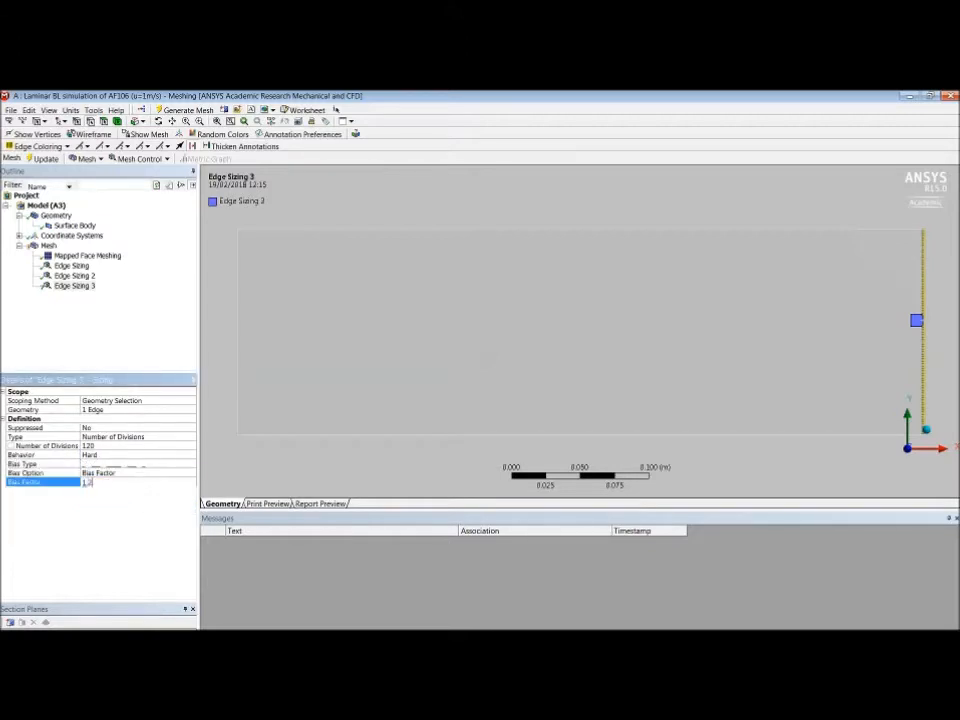
pyautogui.click(185, 110)
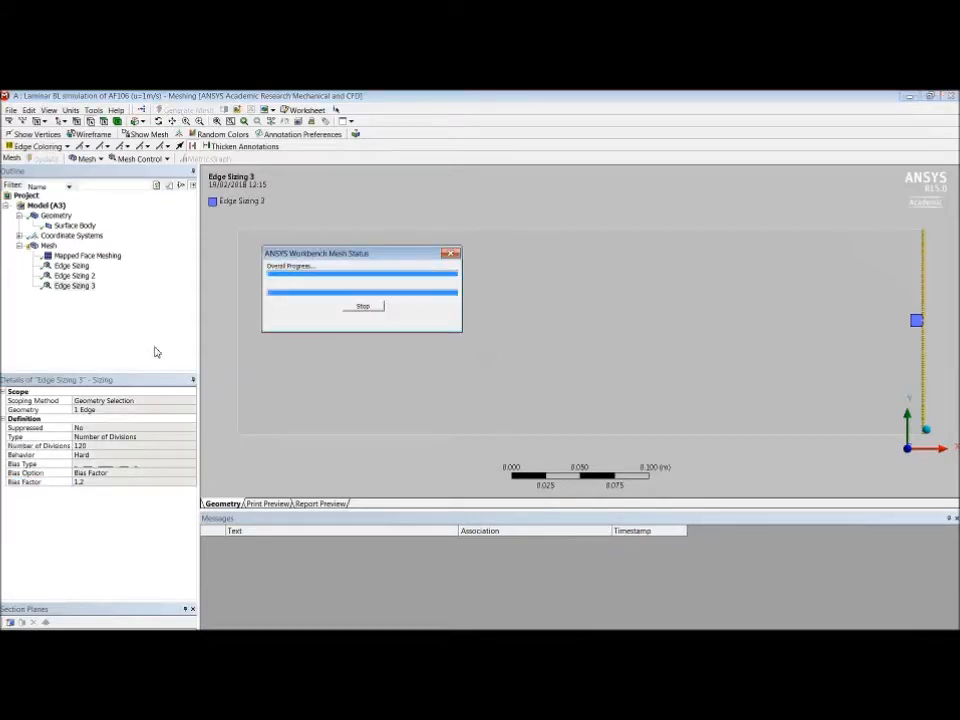
pyautogui.click(47, 246)
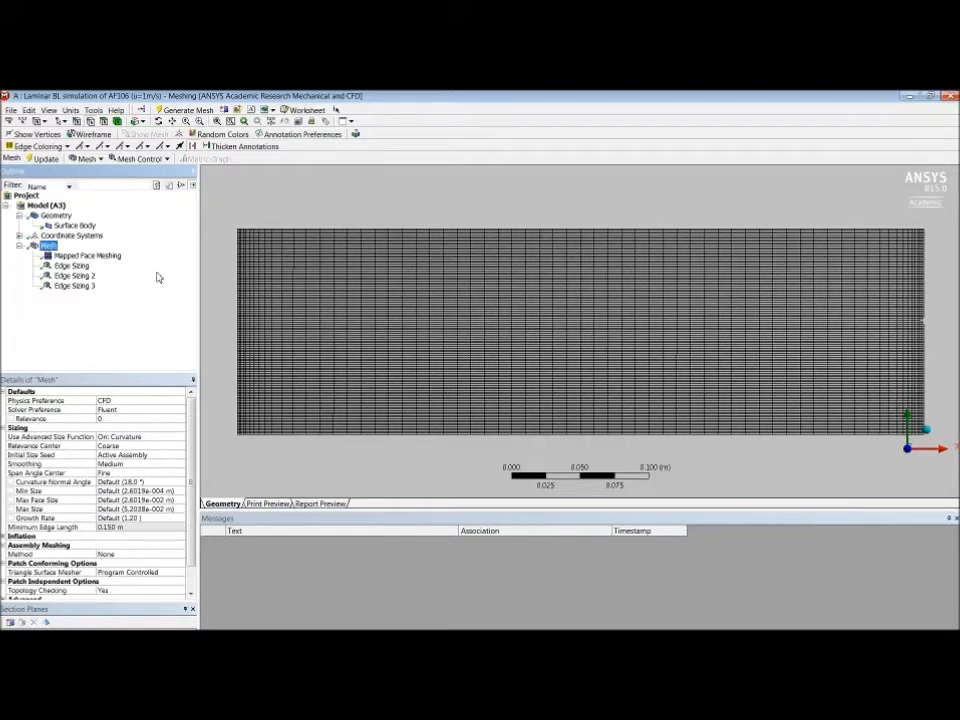
# - Set the behavior of the upper and lower edge sizing to Hard and regenerate the mesh
pyautogui.click(72, 265)
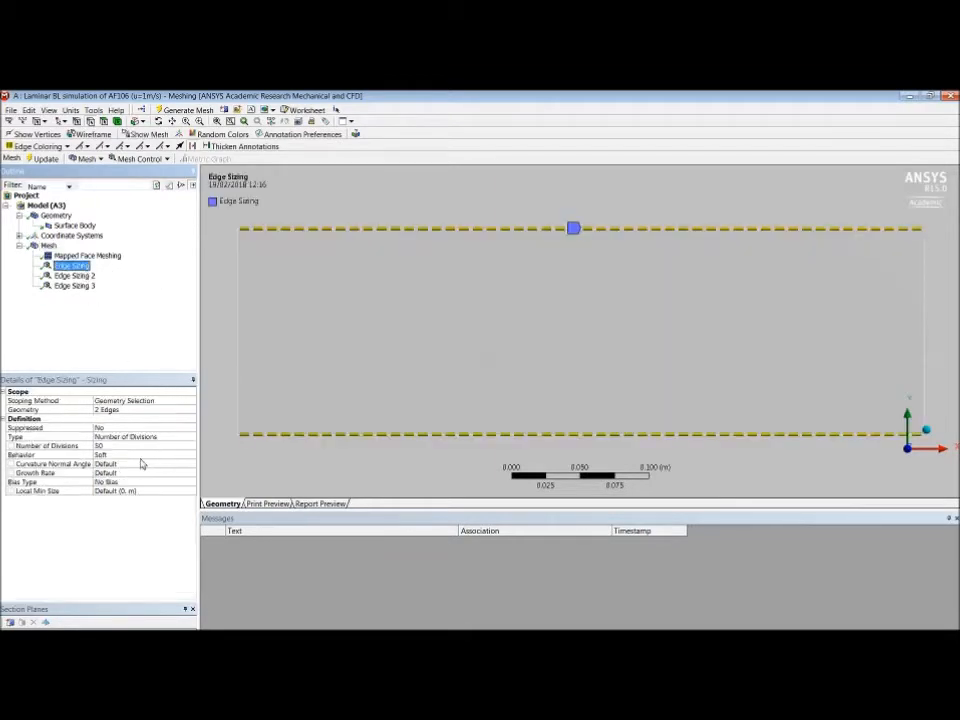
pyautogui.doubleClick(136, 455)
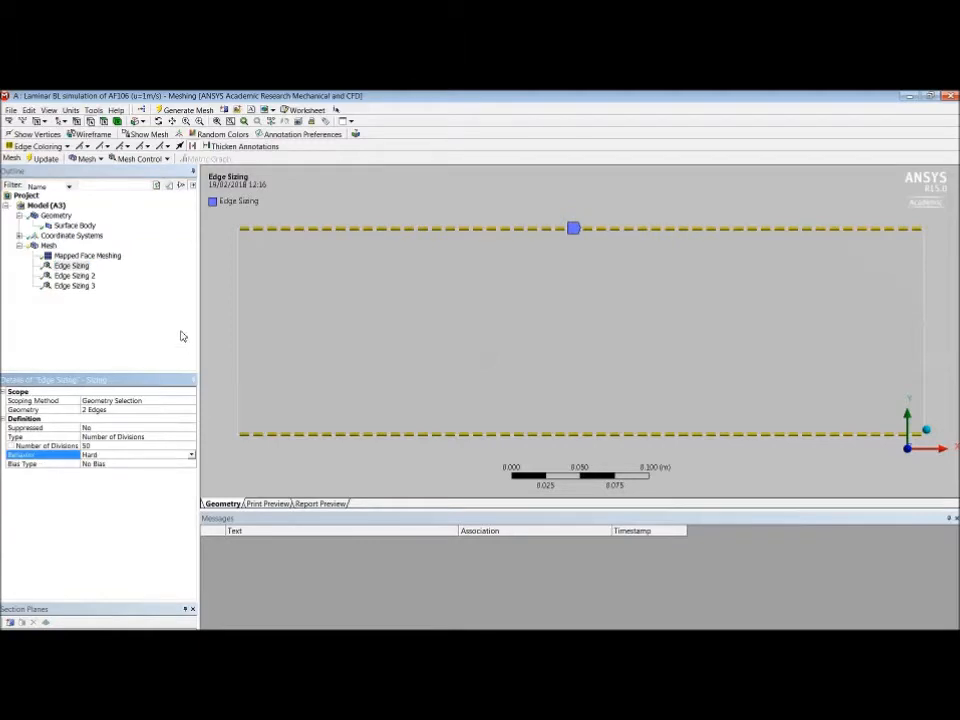
pyautogui.click(82, 268)
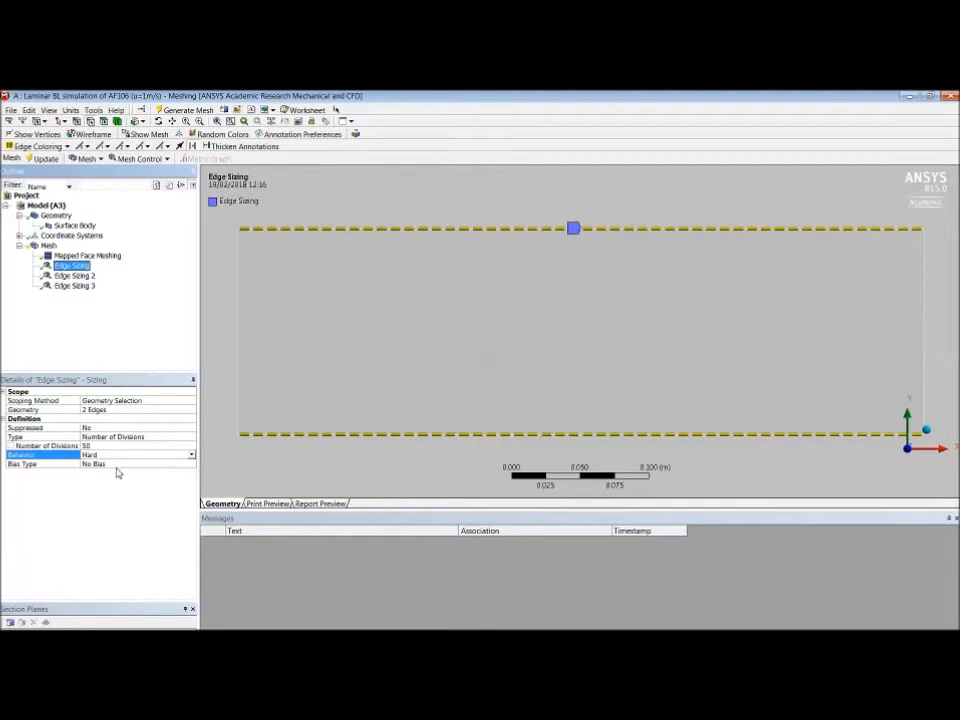
pyautogui.click(48, 245)
pyautogui.rightClick(50, 246)
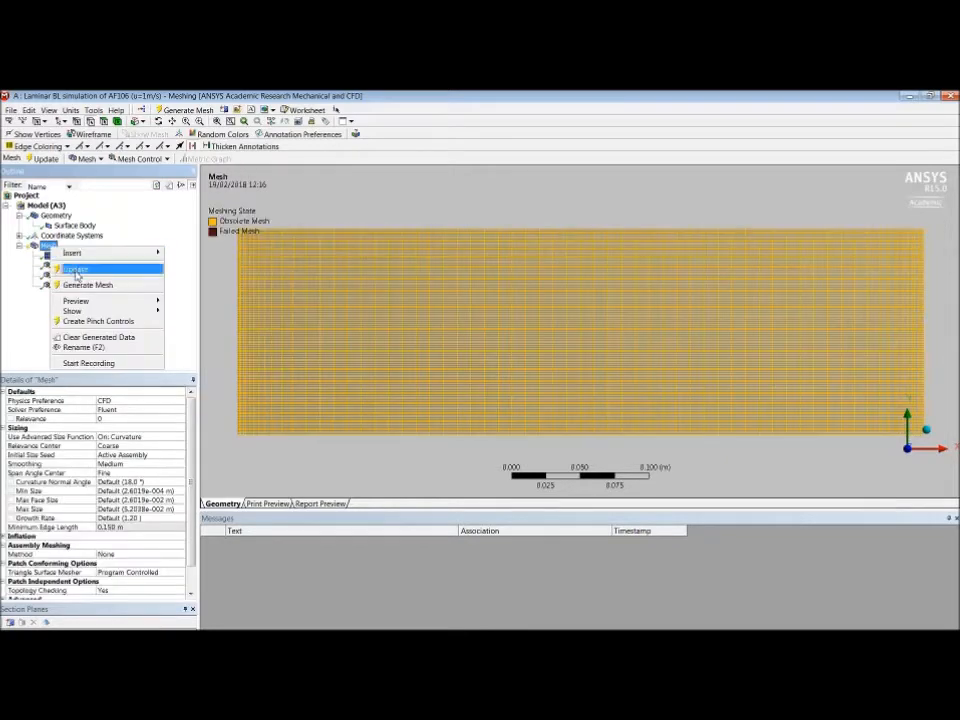
pyautogui.click(88, 286)
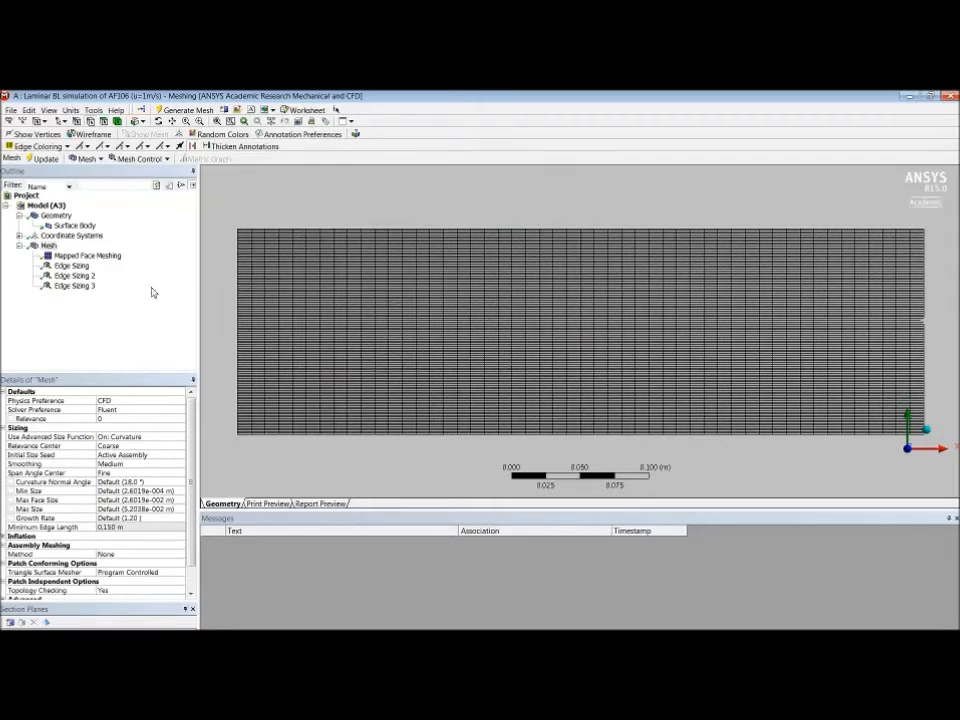
# - Set the bias factor of both the left and right edge sizings to 1.5
pyautogui.click(82, 276)
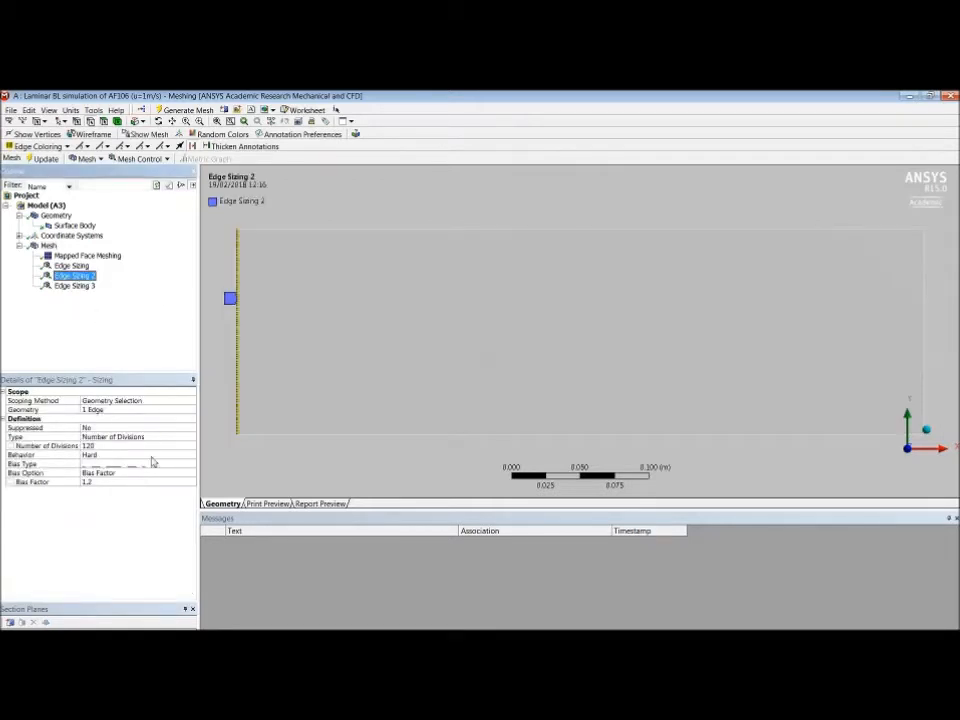
pyautogui.click(132, 483)
pyautogui.write('1.5')
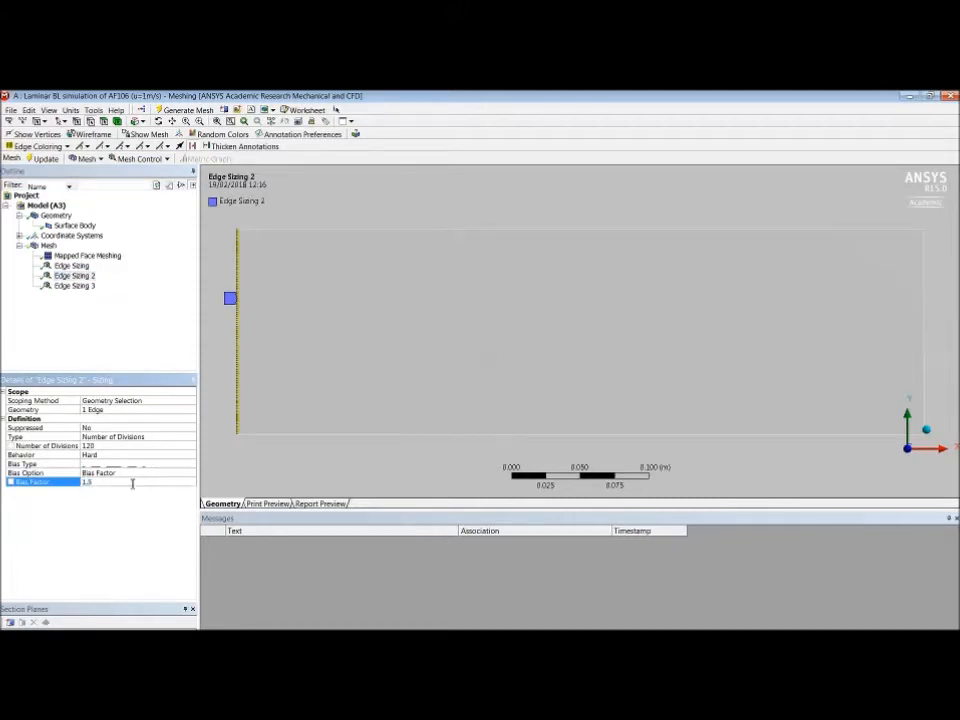
pyautogui.click(76, 286)
pyautogui.click(108, 483)
pyautogui.write('1')
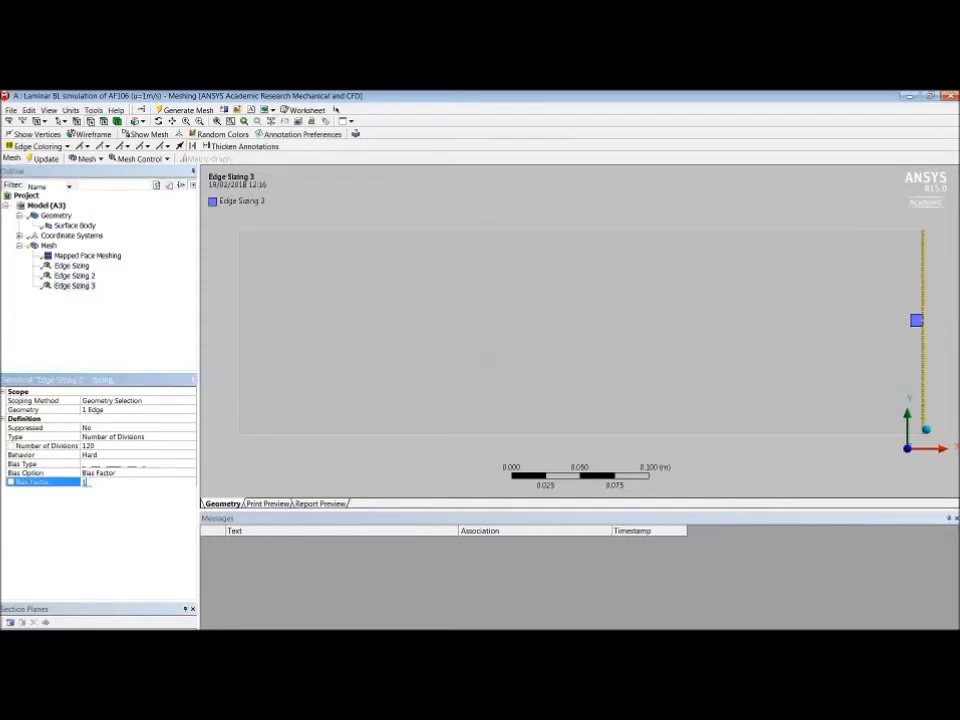
# - Regenerate the mesh and examine the cells at the rectangle's lower-left corner
pyautogui.rightClick(47, 245)
pyautogui.click(86, 281)
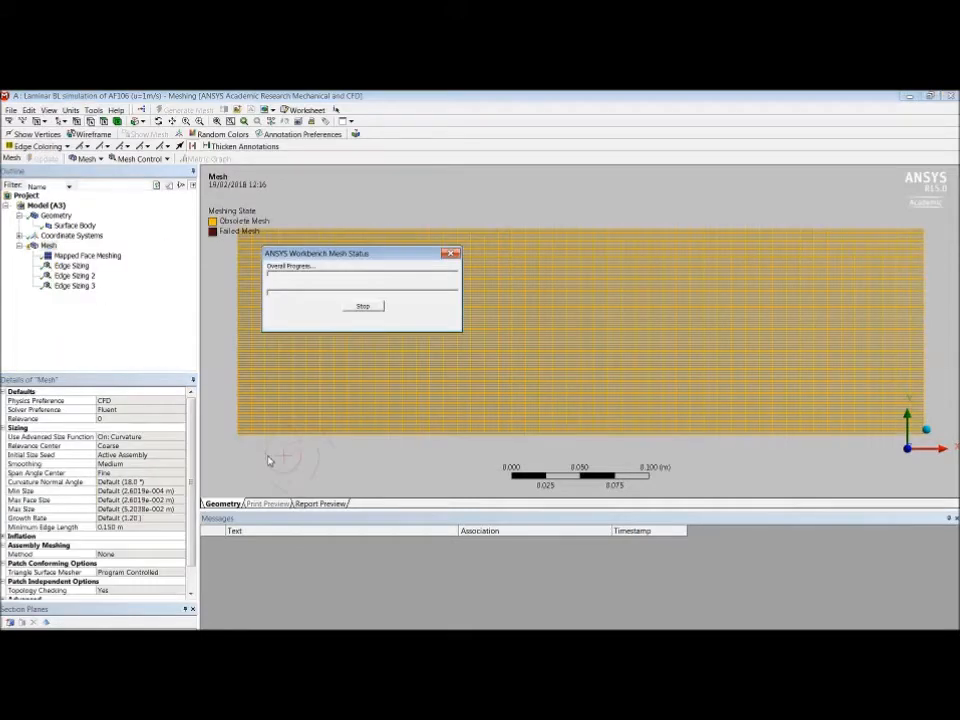
pyautogui.moveTo(223, 411); pyautogui.dragTo(252, 438, button='right')
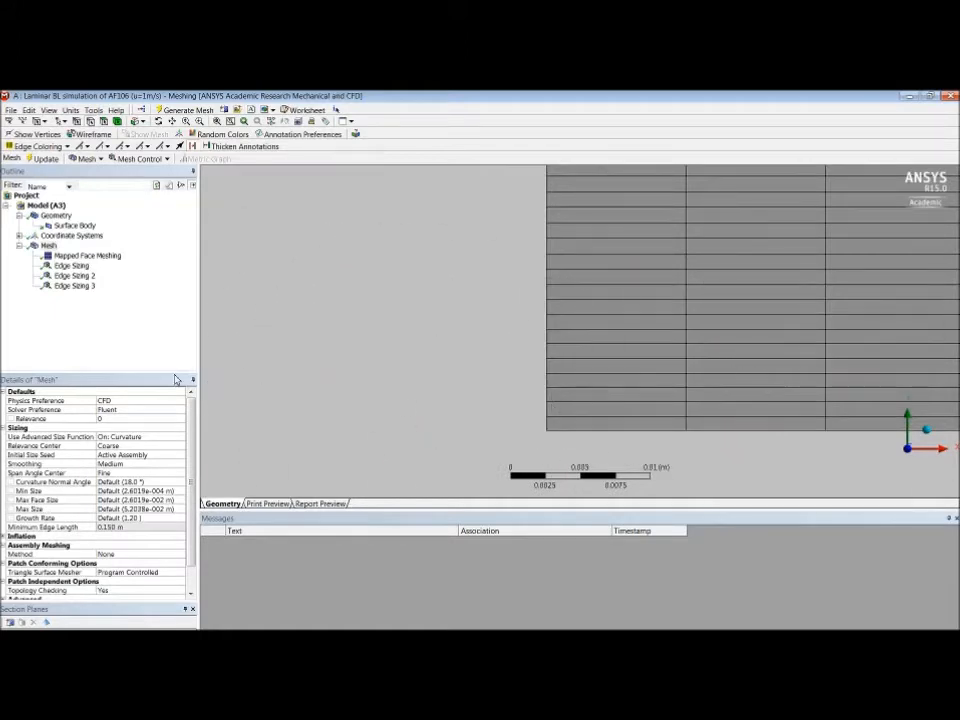
# - Set the bias factor to 2.1 for the left and right edge sizings together
pyautogui.click(74, 275)
pyautogui.keyDown('ctrl'); pyautogui.click(77, 285); pyautogui.keyUp('ctrl')
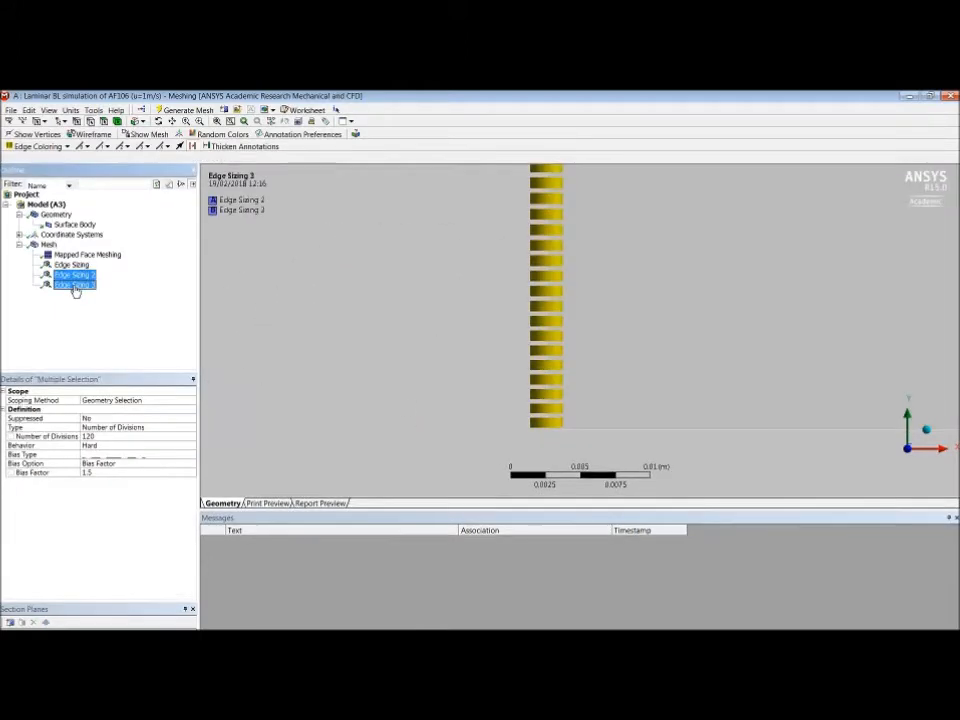
pyautogui.click(100, 472)
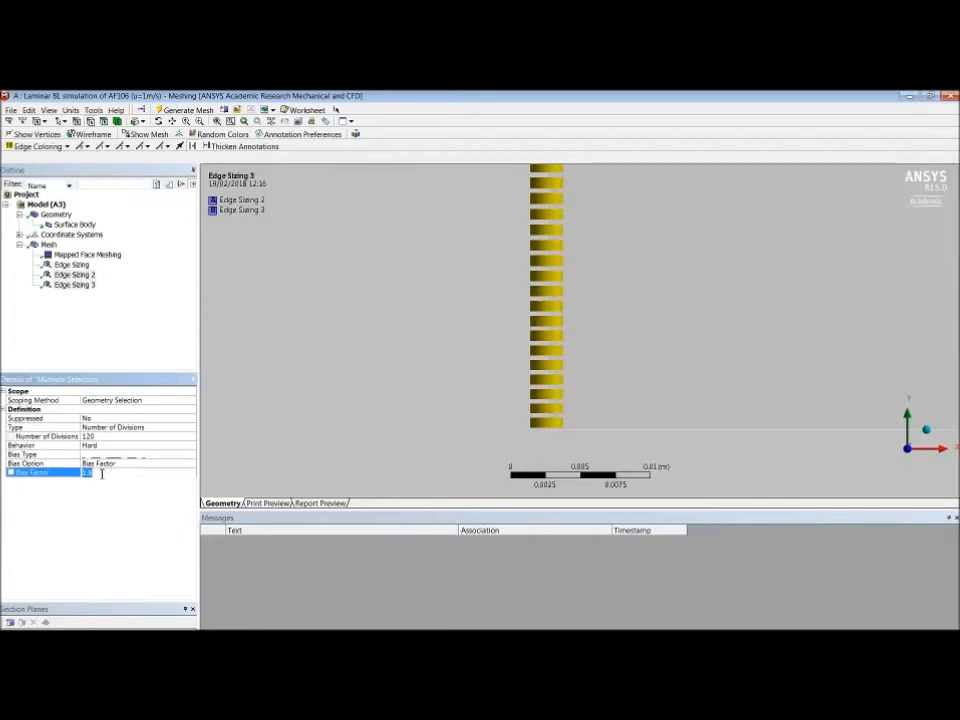
pyautogui.write('2.5')
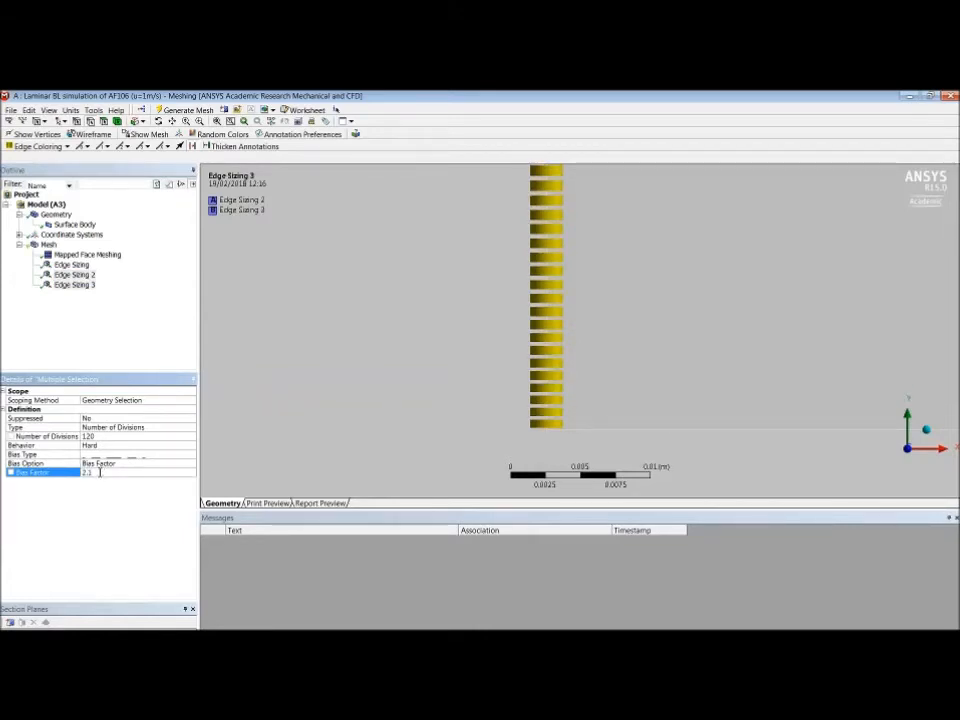
pyautogui.press('Return')
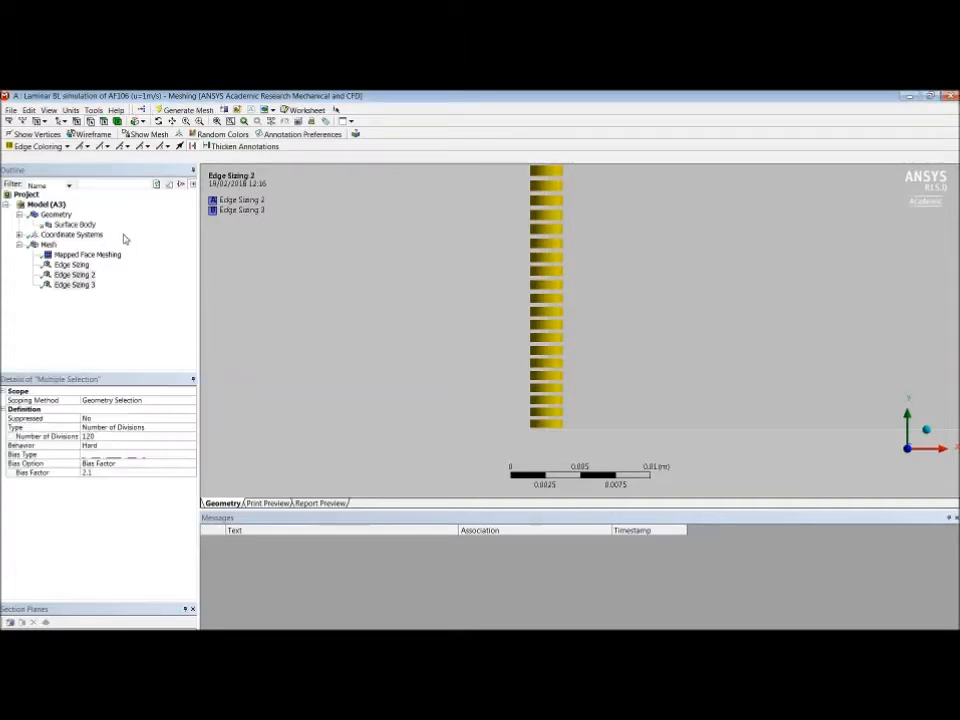
# - Examine the mesh cells at the rectangle's lower-left corner and across the whole surface
pyautogui.click(48, 245)
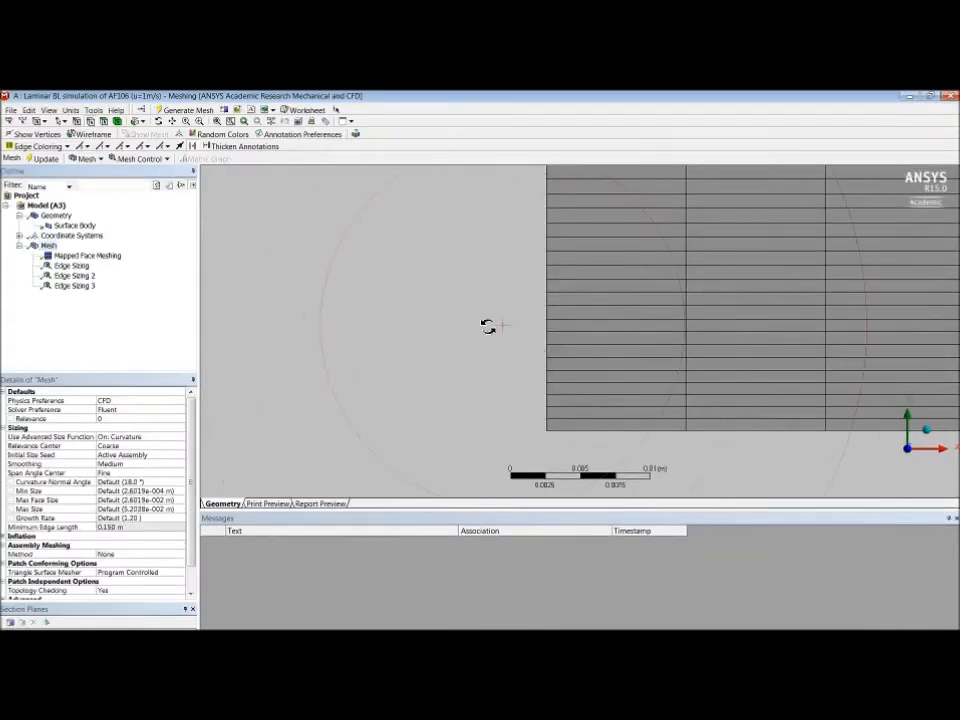
pyautogui.scroll(-2, 495, 340)
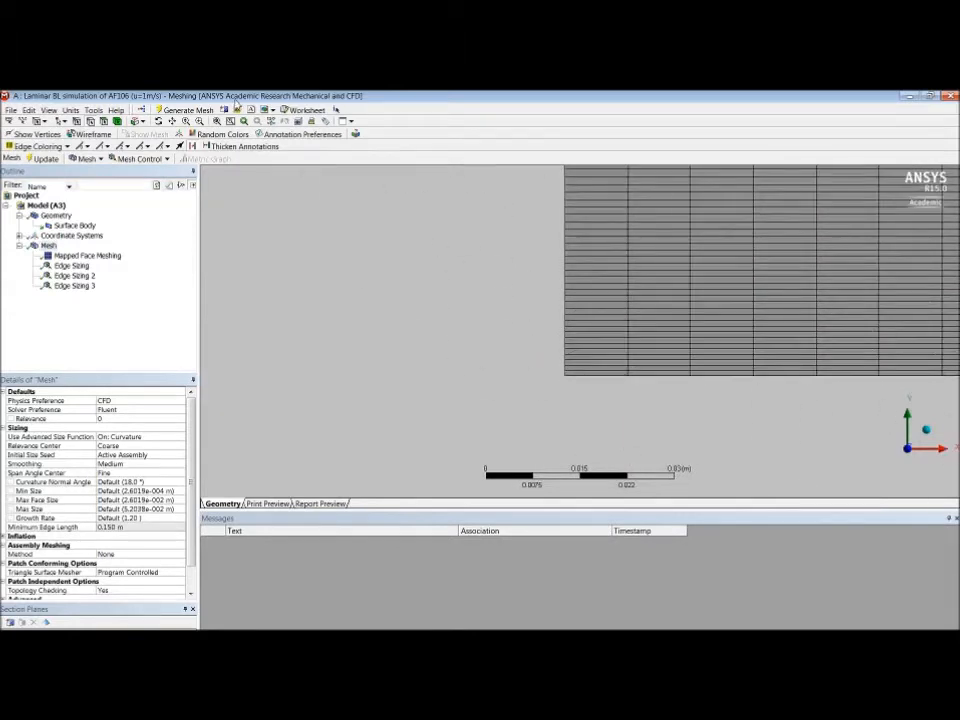
pyautogui.click(229, 121)
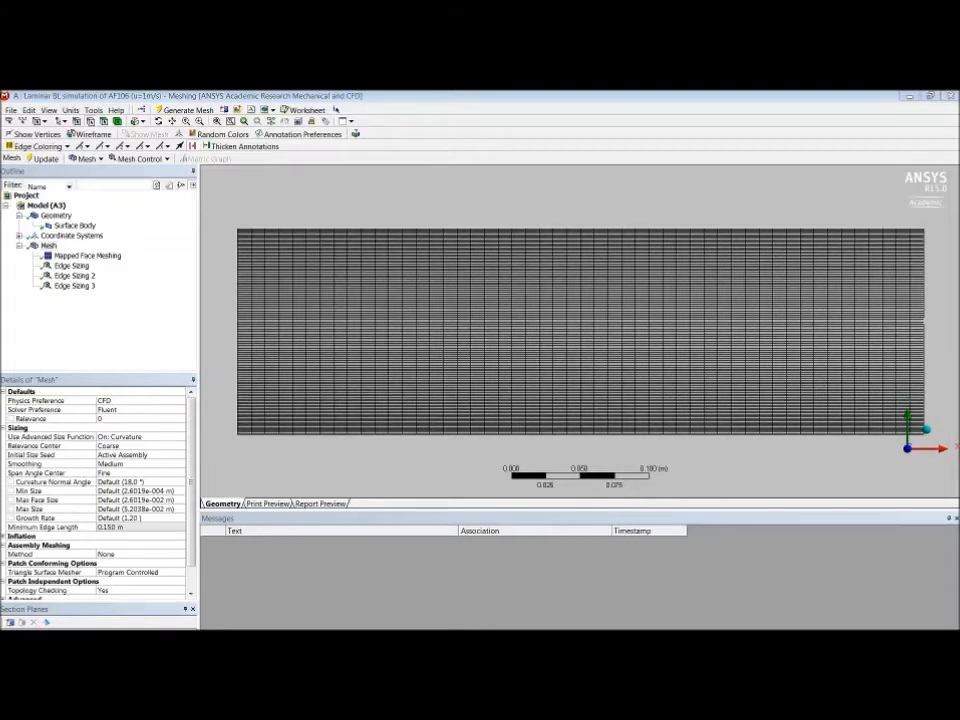
# - Set the bias factor to 70 for the left and right edge sizings together and regenerate the mesh
pyautogui.click(78, 276)
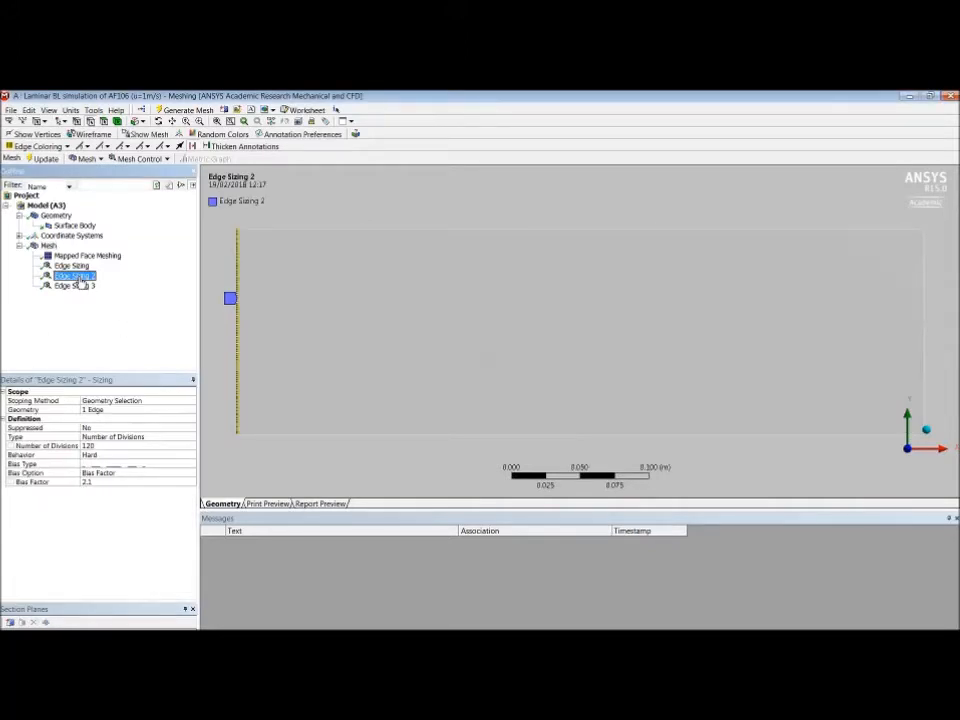
pyautogui.keyDown('ctrl'); pyautogui.click(78, 286); pyautogui.keyUp('ctrl')
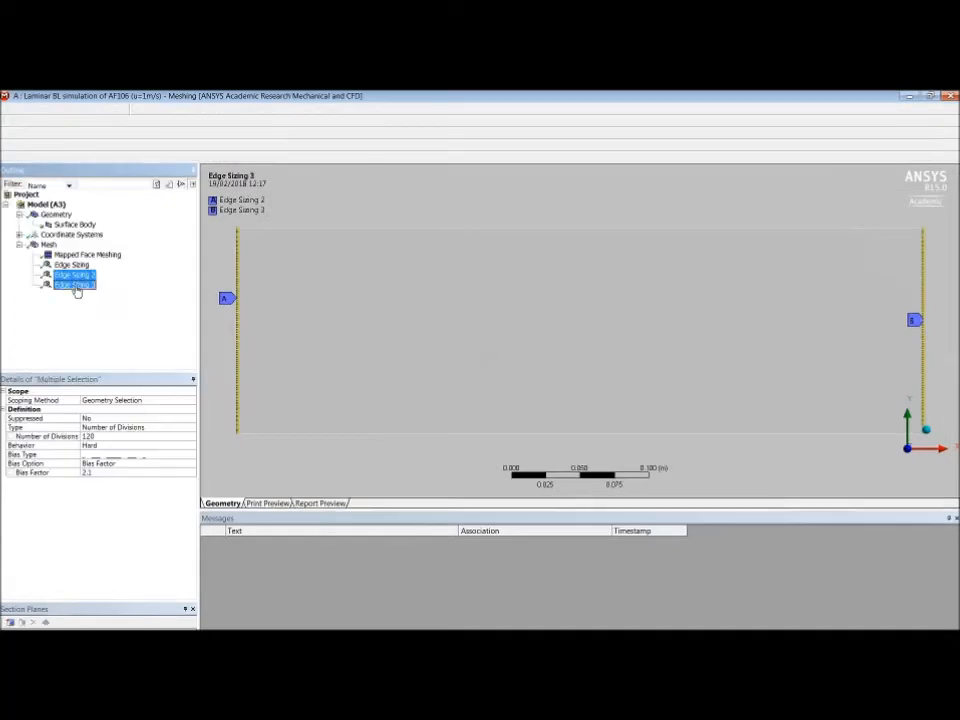
pyautogui.click(104, 474)
pyautogui.write('5.')
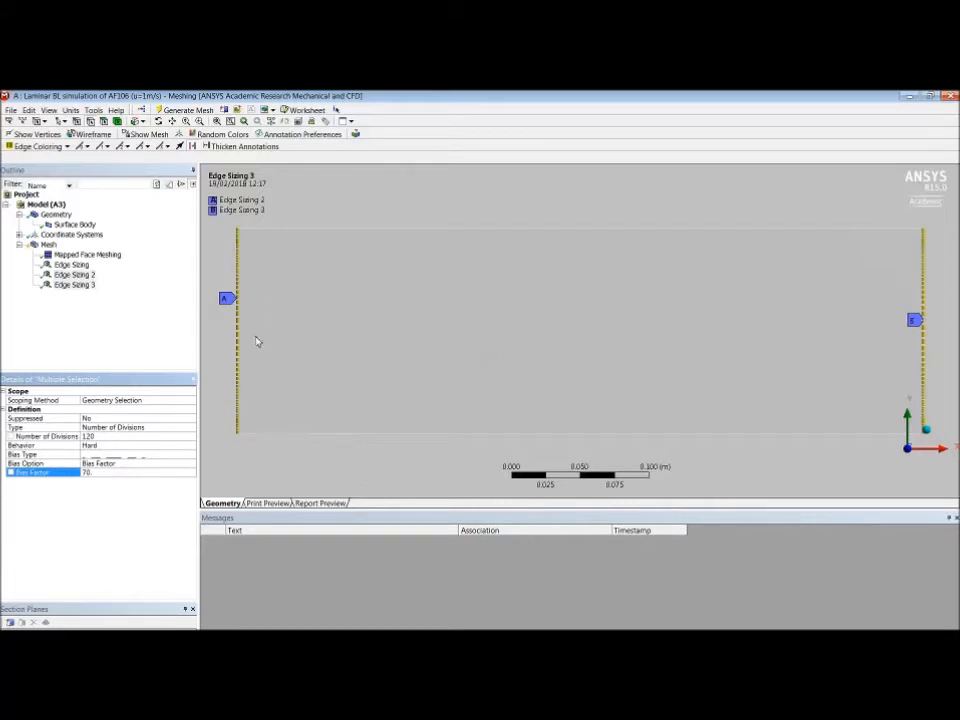
pyautogui.click(179, 111)
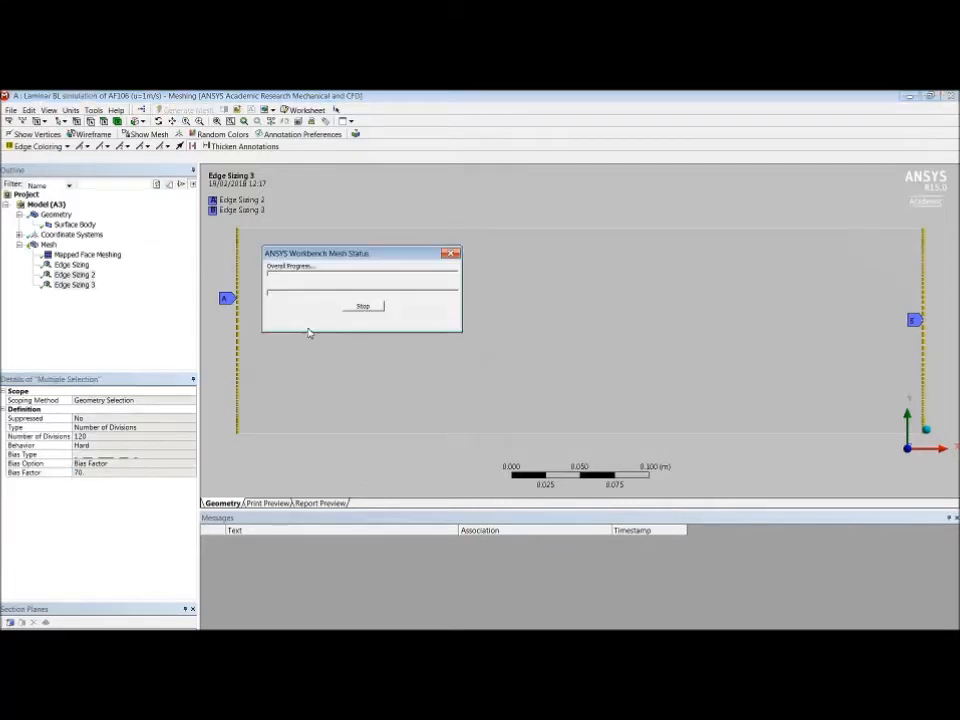
# - Inspect the strongly biased mesh close to the lower wall at the inlet side, then view the full mesh
pyautogui.click(48, 246)
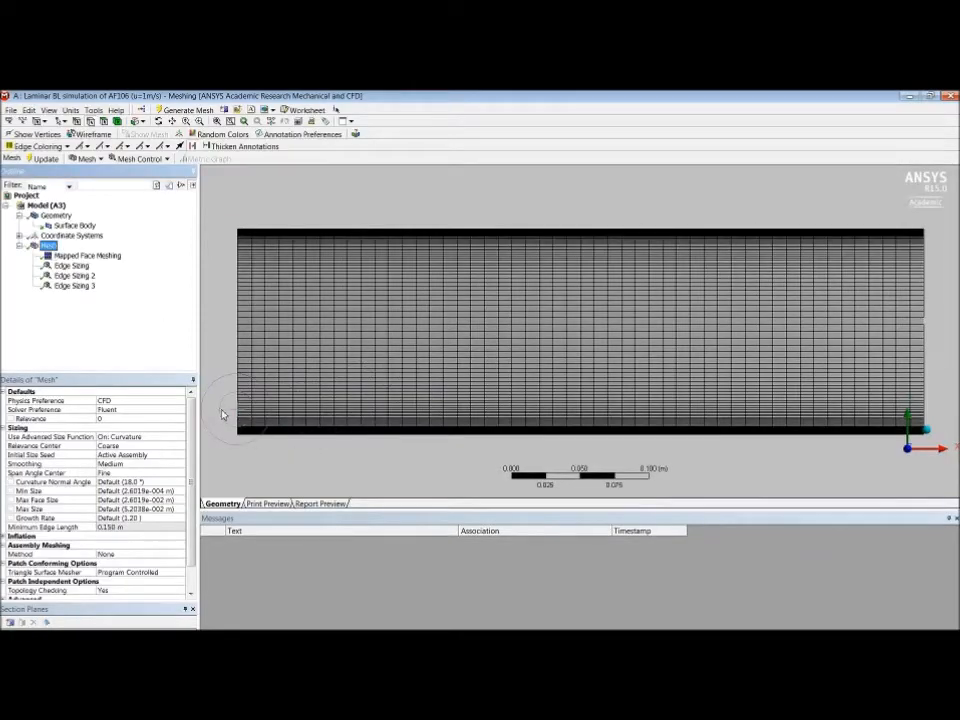
pyautogui.moveTo(222, 408); pyautogui.dragTo(300, 462, button='right')
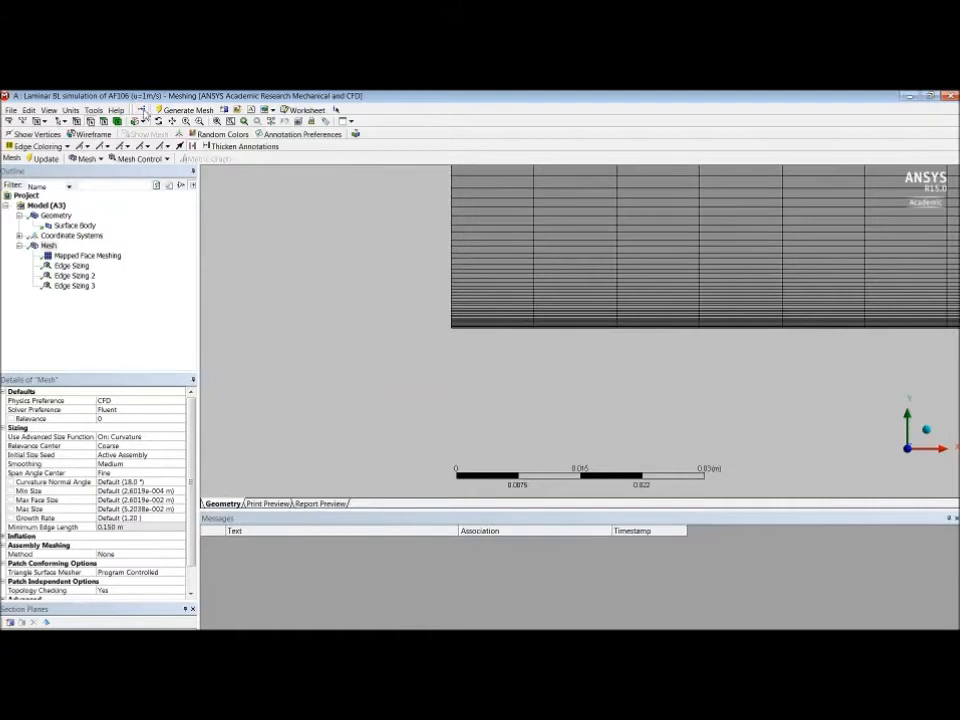
pyautogui.click(216, 121)
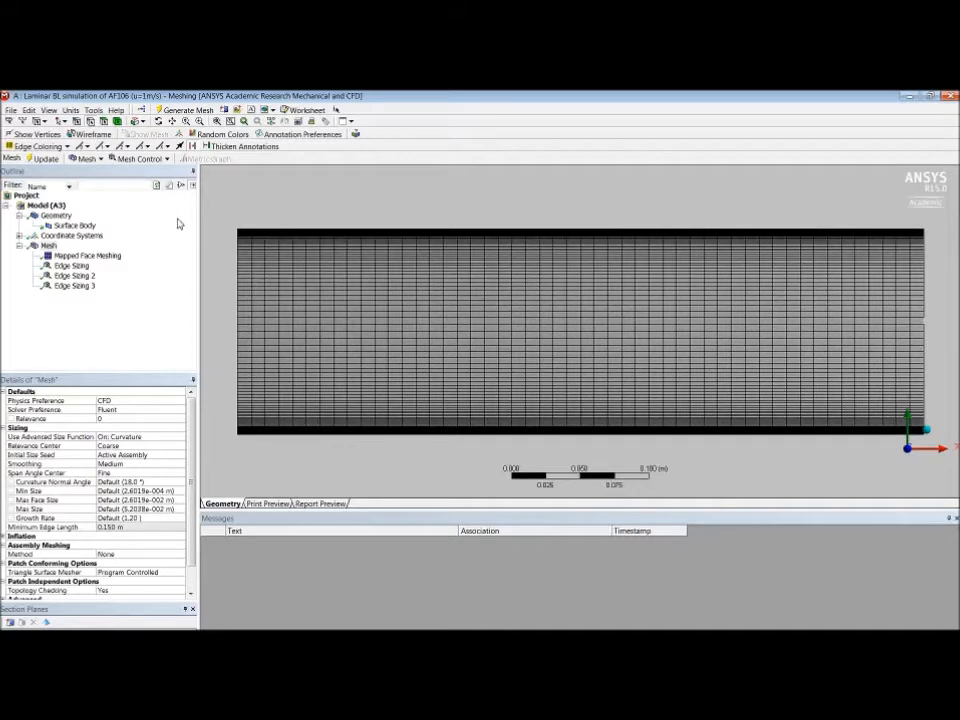
# - Create a named selection called Inlet on the rectangle's left edge and display it
pyautogui.rightClick(241, 329)
pyautogui.click(290, 523)
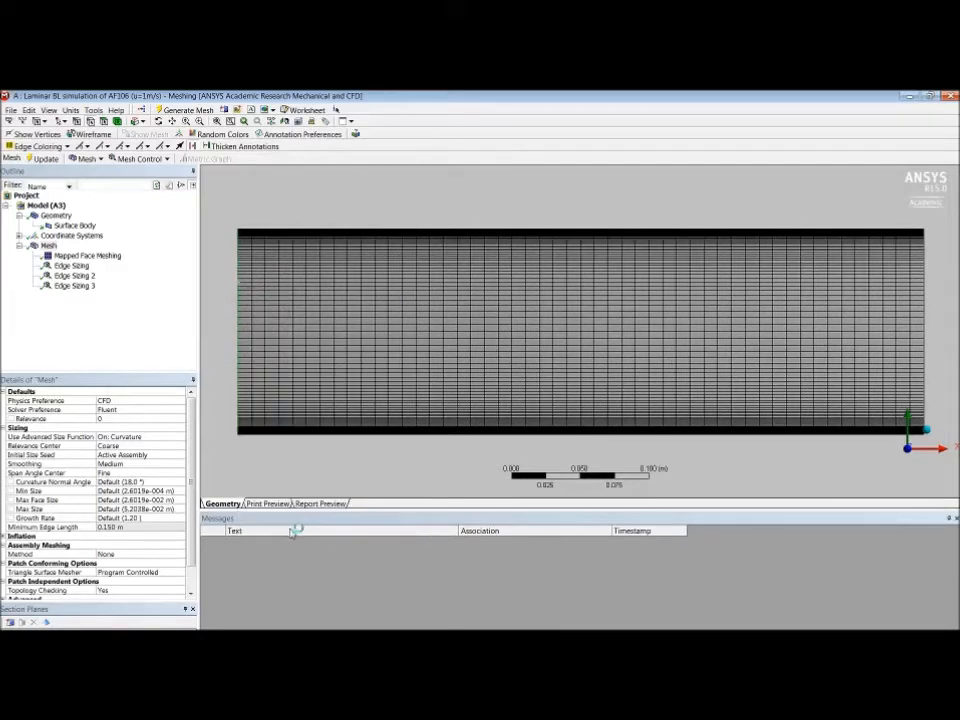
pyautogui.write('i')
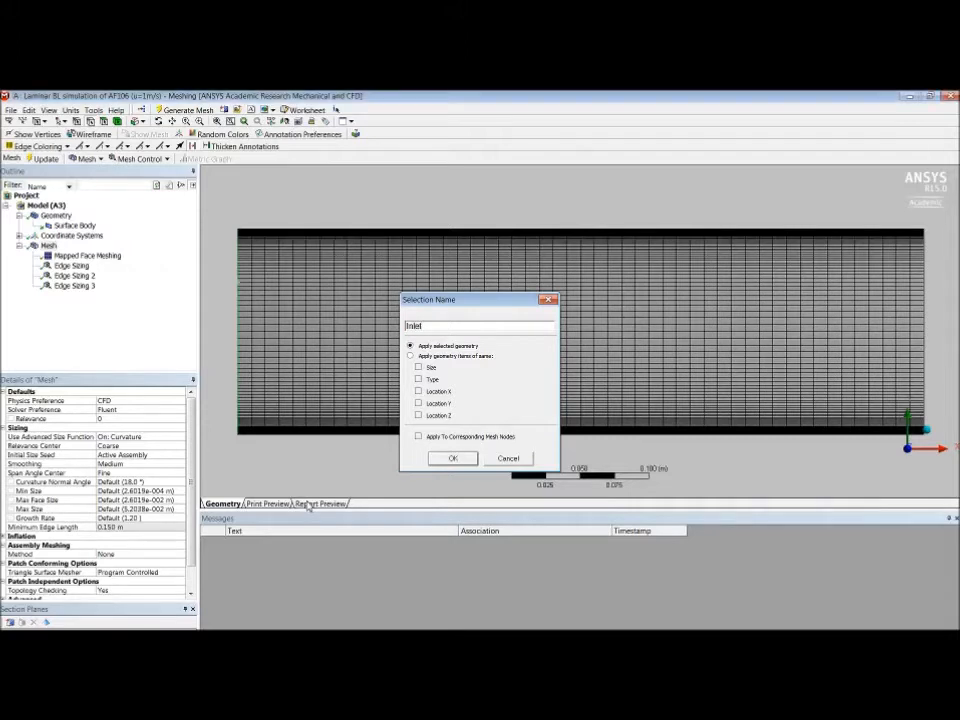
pyautogui.press('Return')
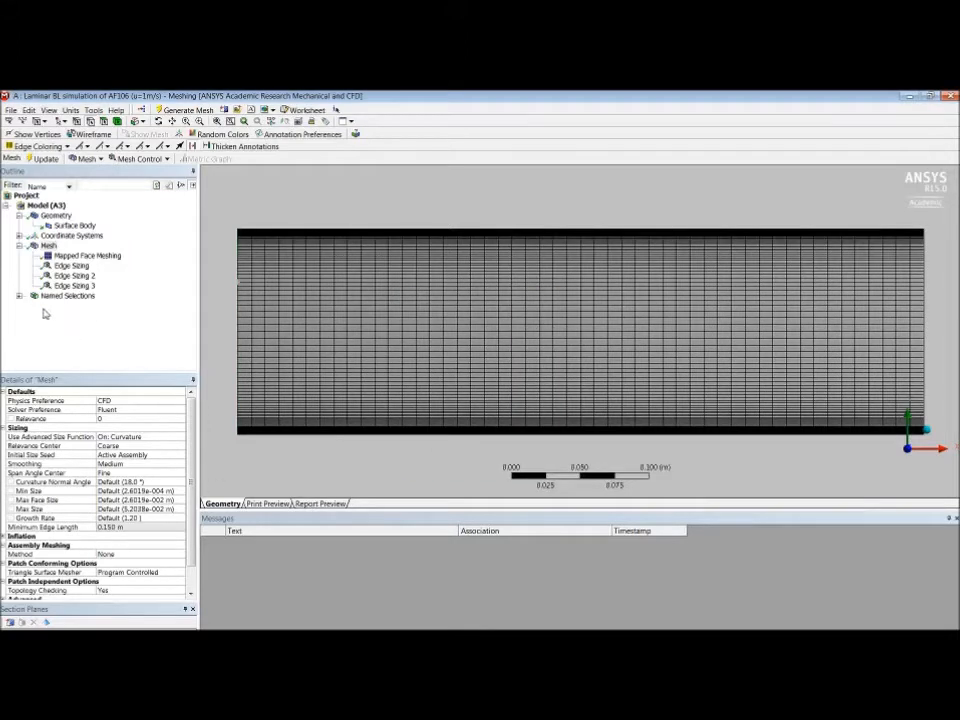
pyautogui.click(19, 296)
pyautogui.click(60, 307)
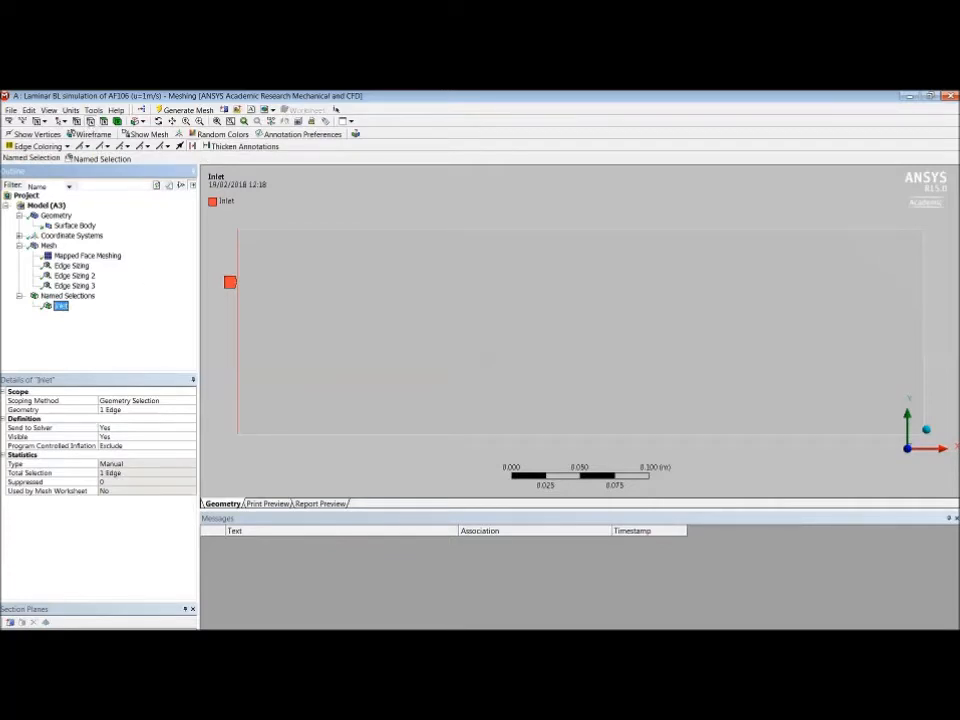
# - Create a named selection called Outlet on the rectangle's right edge and check both named selections
pyautogui.click(926, 369)
pyautogui.rightClick(925, 372)
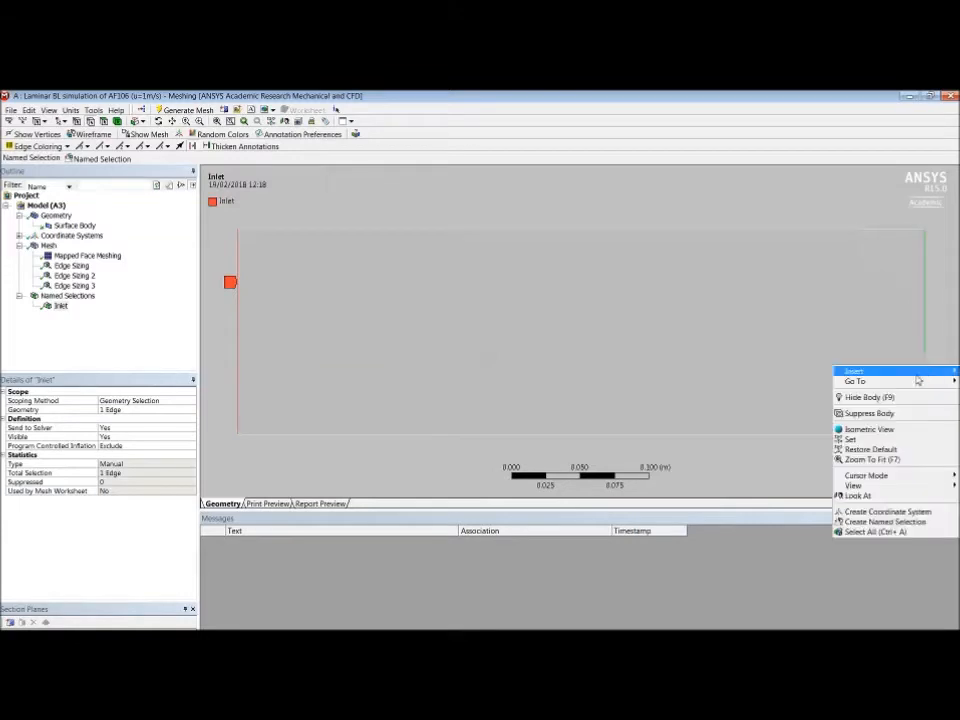
pyautogui.click(885, 521)
pyautogui.write('Outlet')
pyautogui.press('Return')
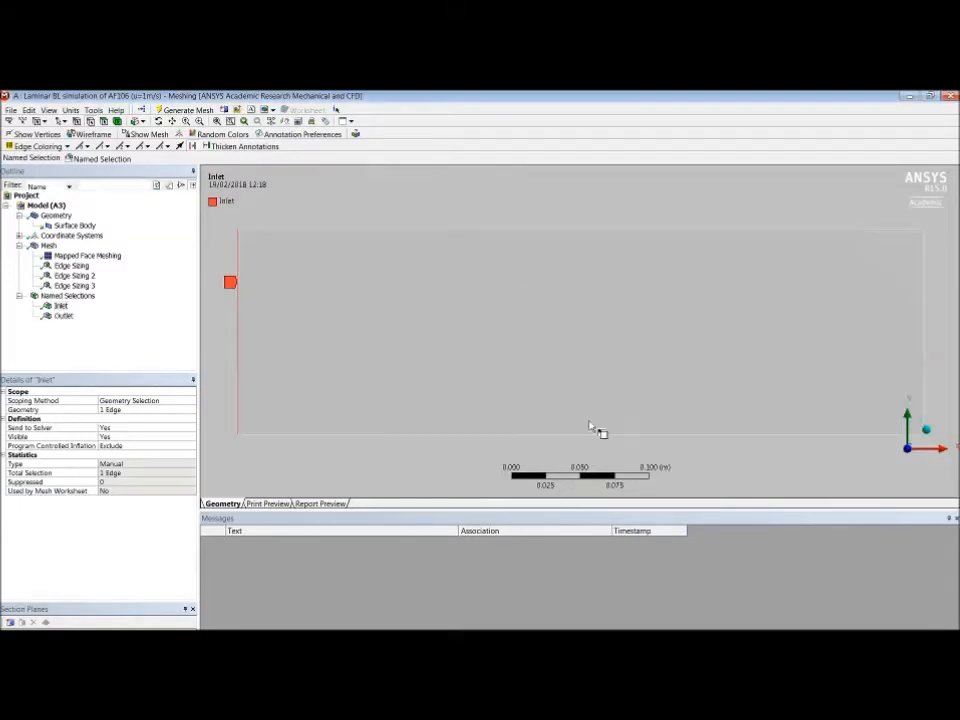
pyautogui.click(69, 297)
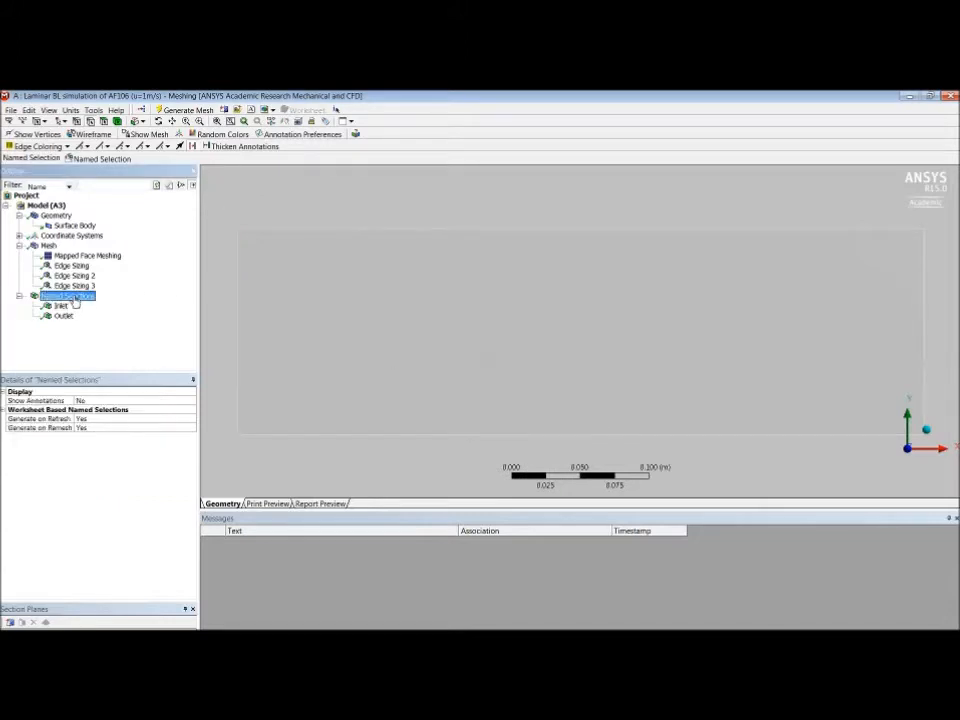
pyautogui.click(64, 306)
pyautogui.click(65, 316)
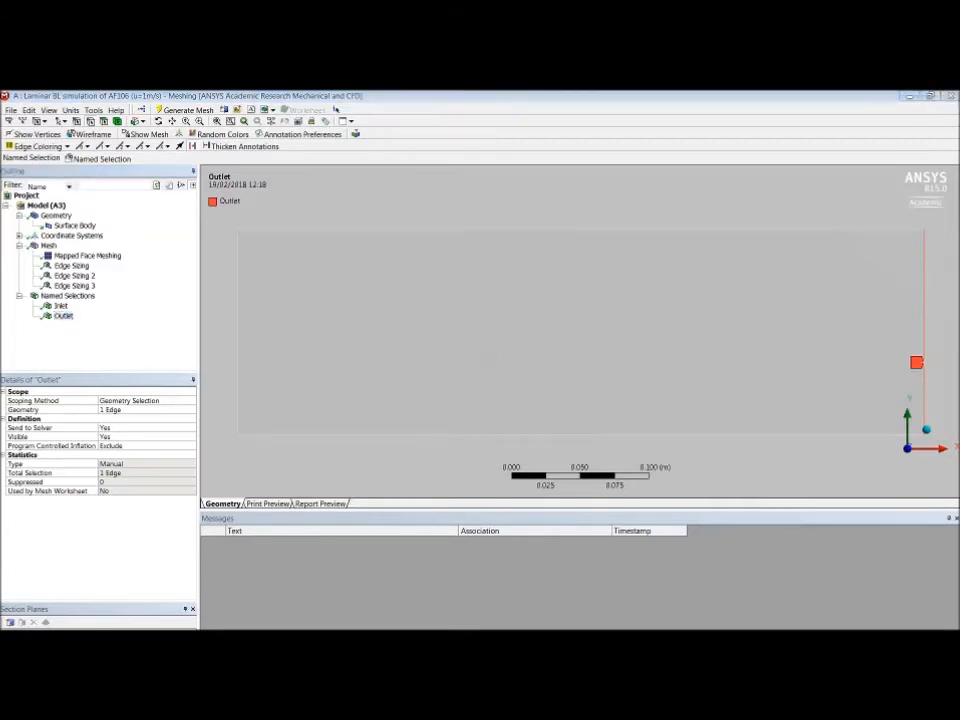
# - Show the mesh statistics to read the node and element counts
pyautogui.click(48, 246)
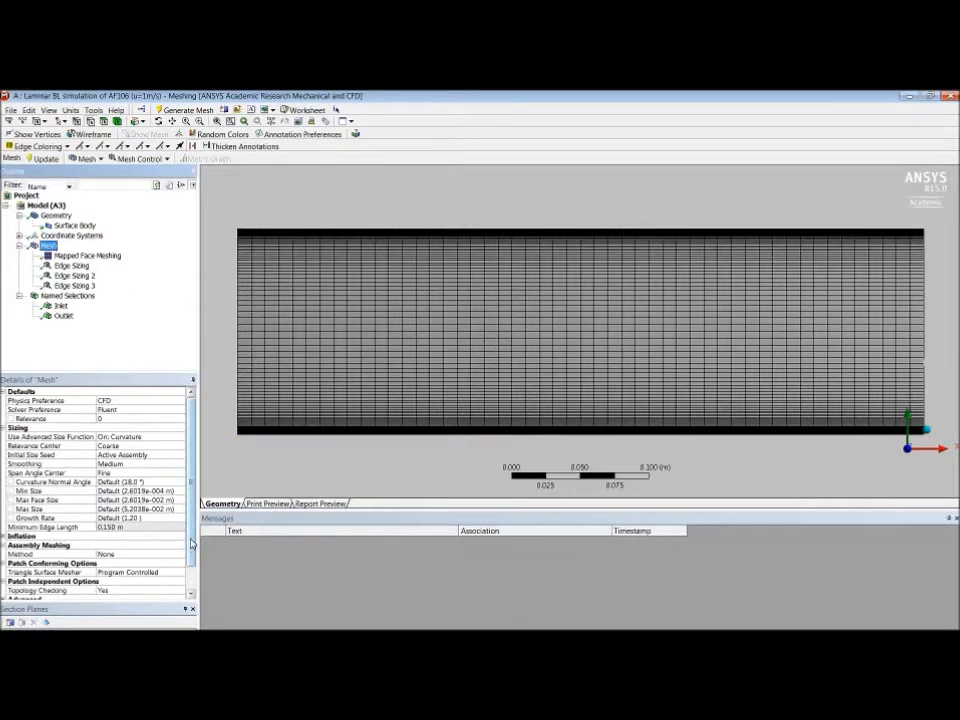
pyautogui.scroll(-1, 192, 543)
pyautogui.moveTo(118, 372); pyautogui.dragTo(118, 331)
pyautogui.click(160, 572)
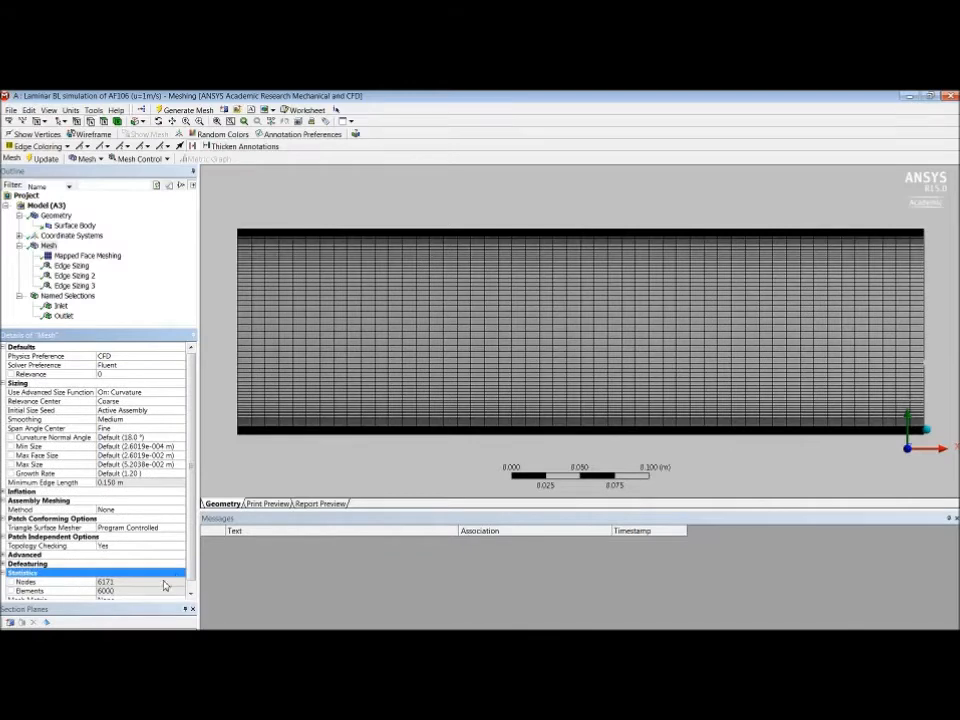
pyautogui.scroll(-1, 120, 585)
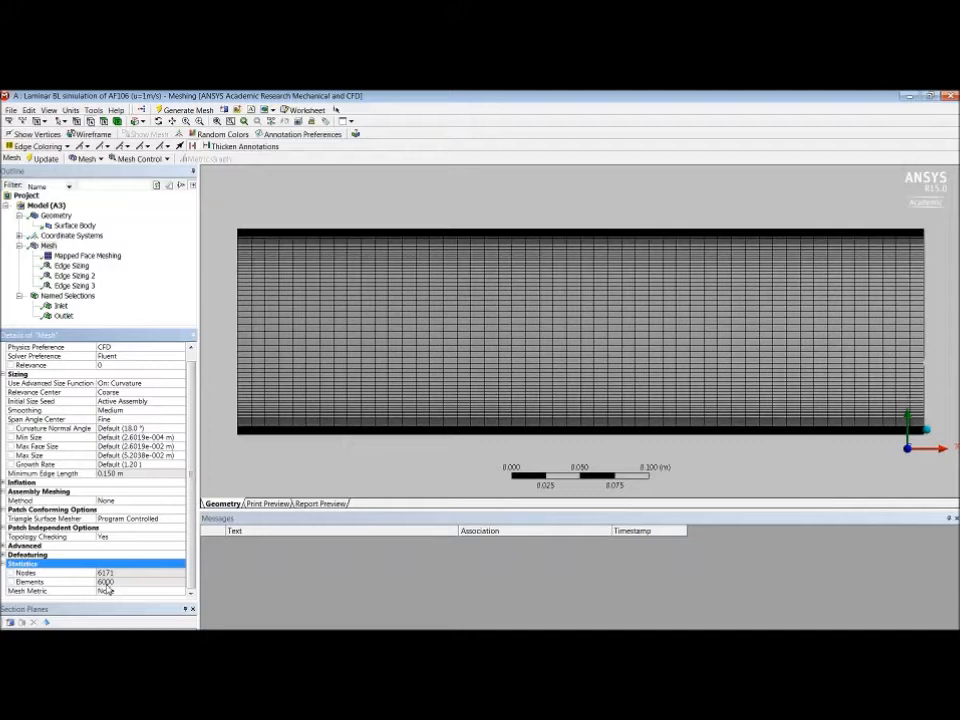
# - Set the number of divisions to 150 for the left and right edge sizings, regenerate the mesh and display it
pyautogui.click(80, 265)
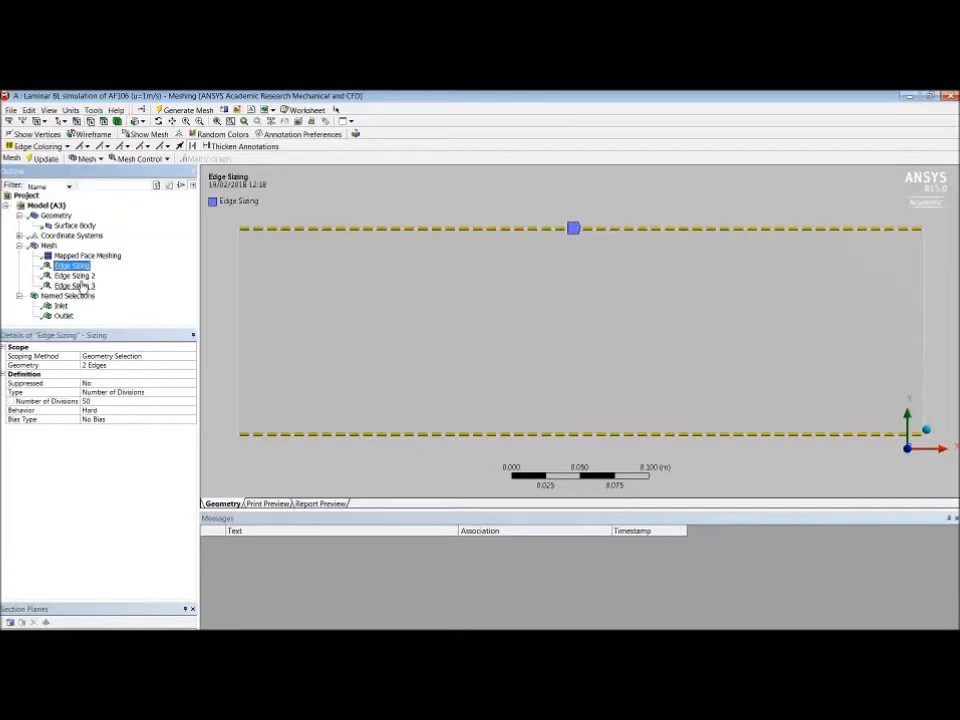
pyautogui.click(80, 276)
pyautogui.keyDown('ctrl'); pyautogui.click(80, 286); pyautogui.keyUp('ctrl')
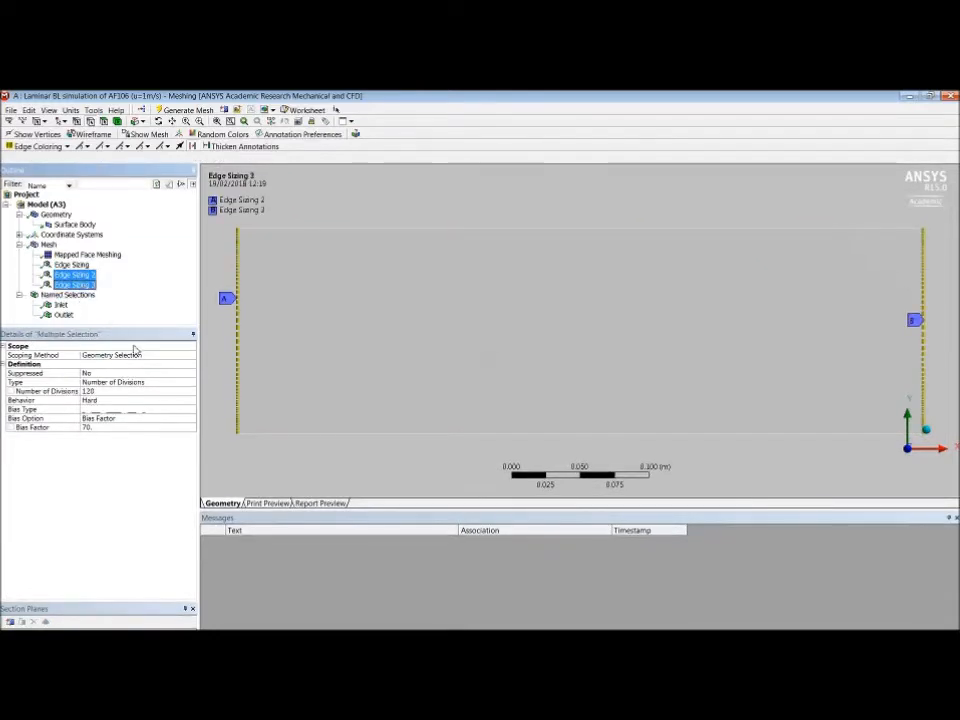
pyautogui.click(101, 391)
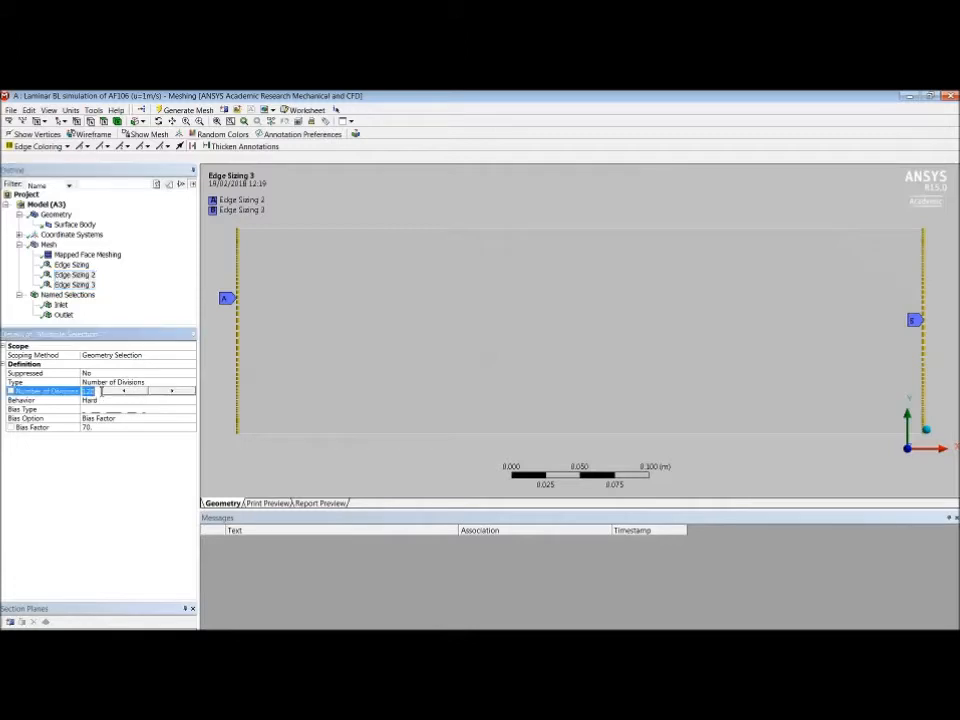
pyautogui.write('150')
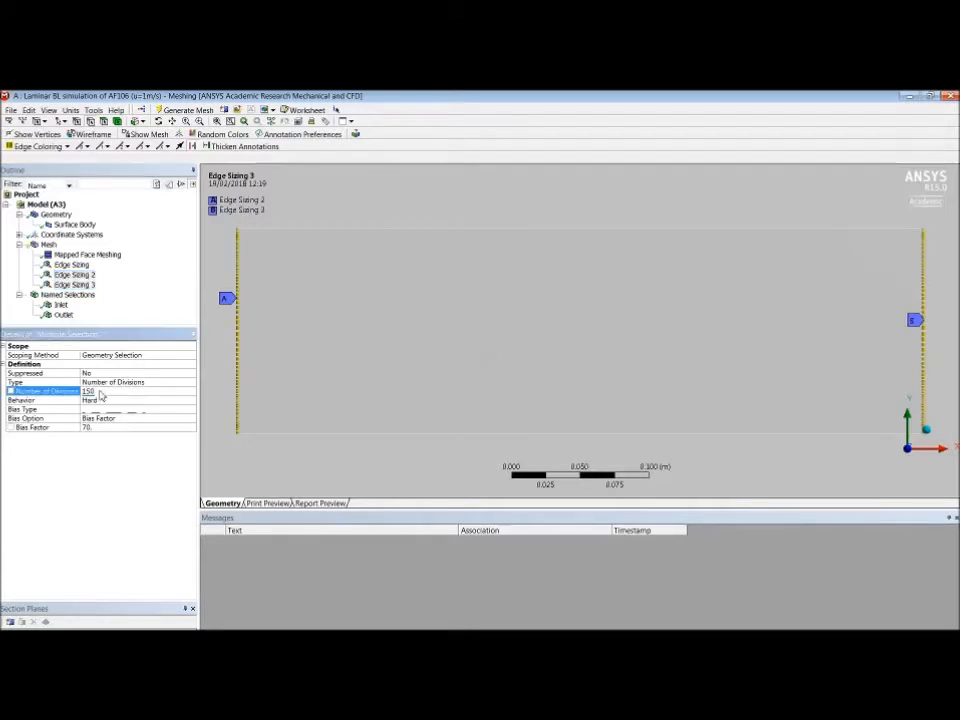
pyautogui.click(185, 110)
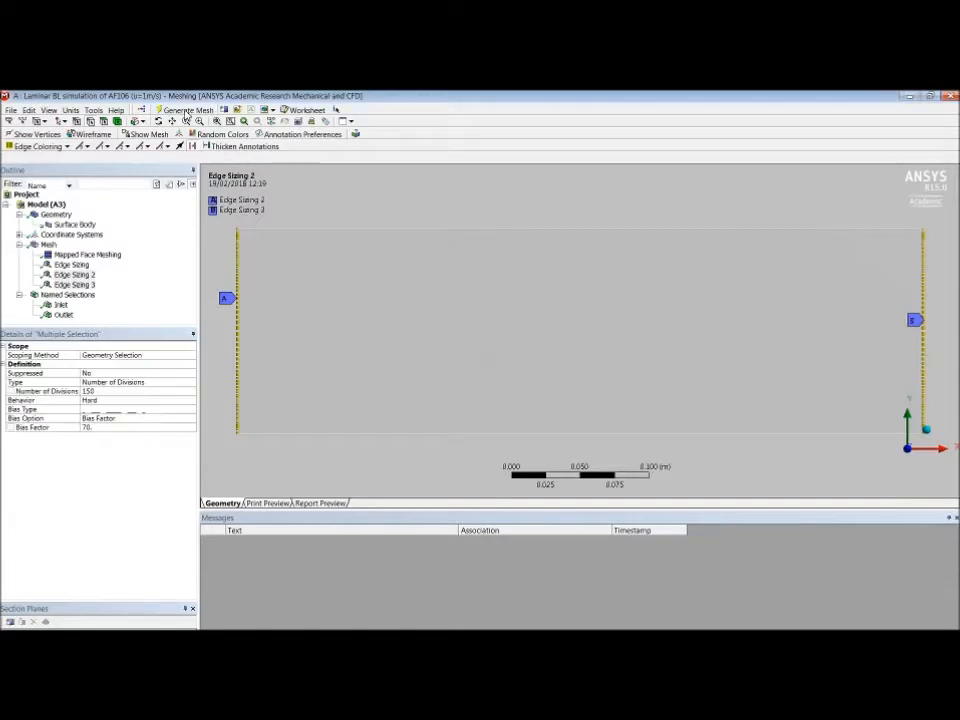
pyautogui.click(47, 246)
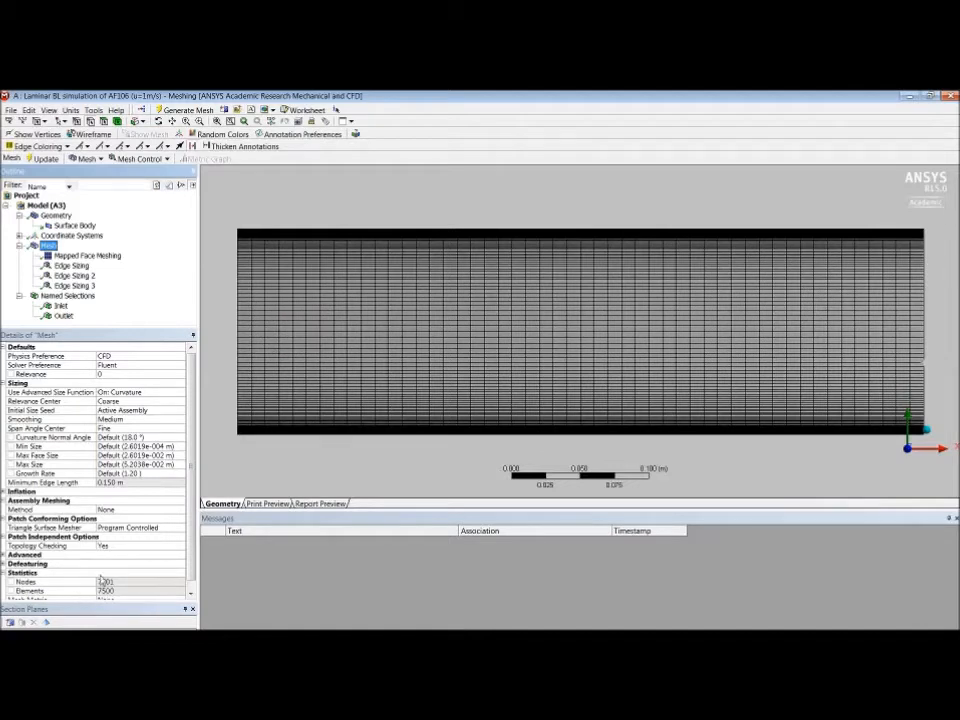
# - Close the meshing application and update the Mesh cell of the Fluid Flow (Fluent) system in Workbench
pyautogui.click(951, 97)
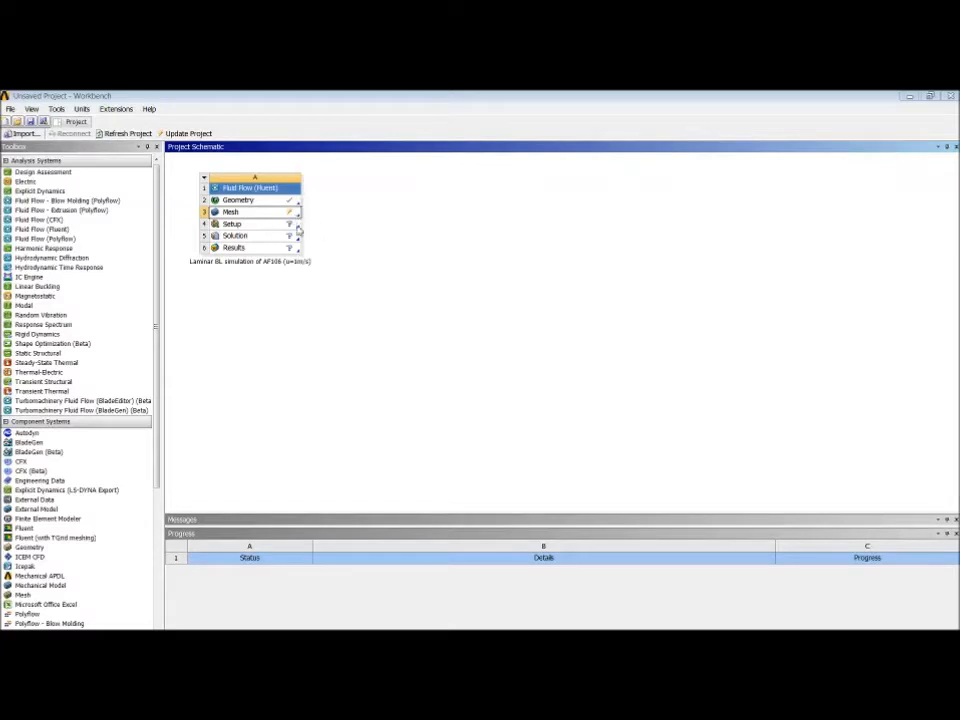
pyautogui.click(260, 220)
pyautogui.rightClick(260, 215)
pyautogui.click(284, 257)
# - Launch Fluent from the Setup cell with double precision and serial processing, and maximize its window
pyautogui.doubleClick(240, 226)
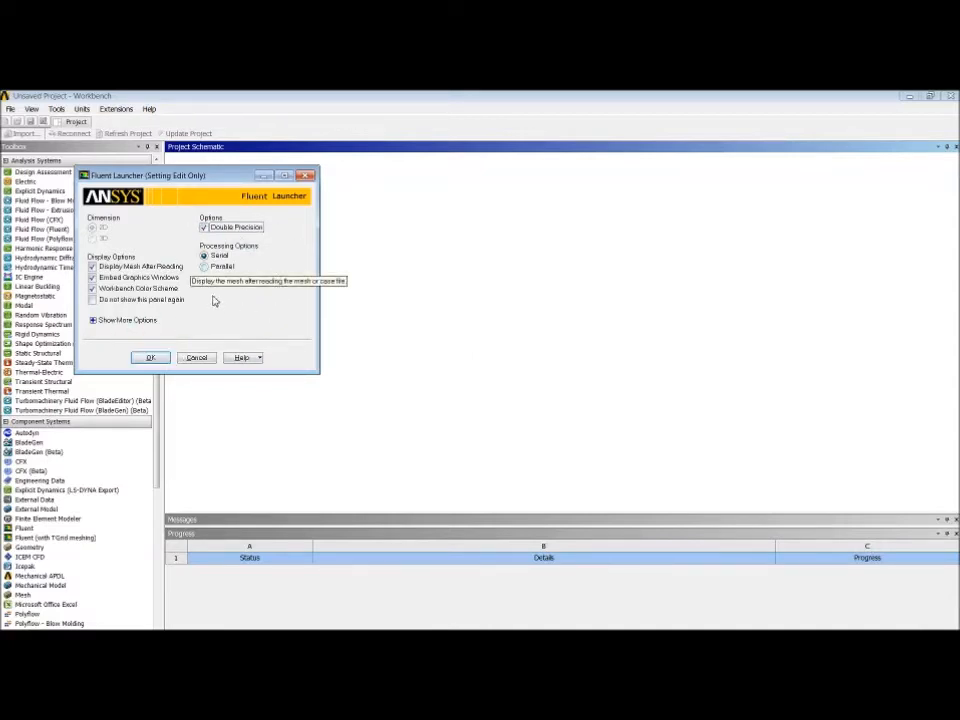
pyautogui.click(150, 358)
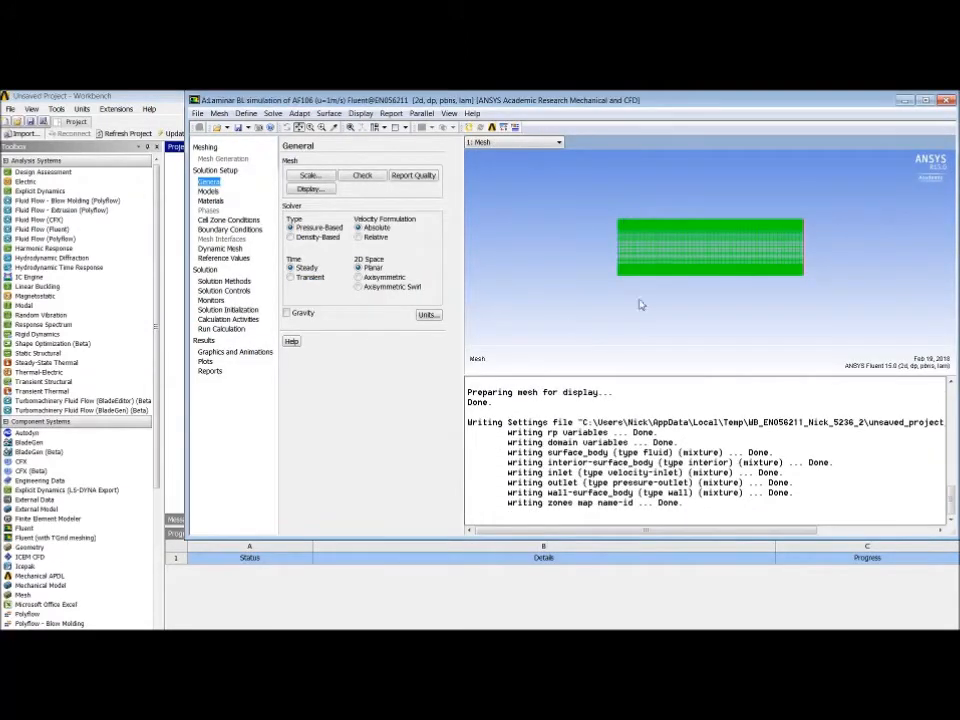
pyautogui.click(925, 100)
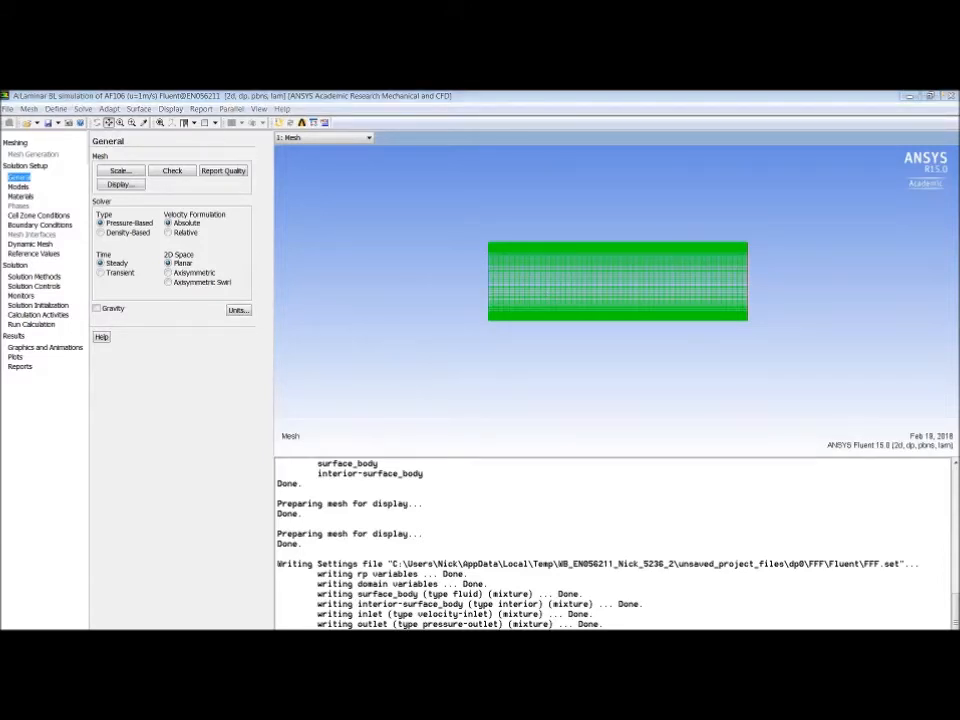
# - Switch to the Word tutorial document and review the inlet, outlet and wall settings in the Boundary Conditions diagram
pyautogui.moveTo(0, 118); pyautogui.dragTo(384, 119)
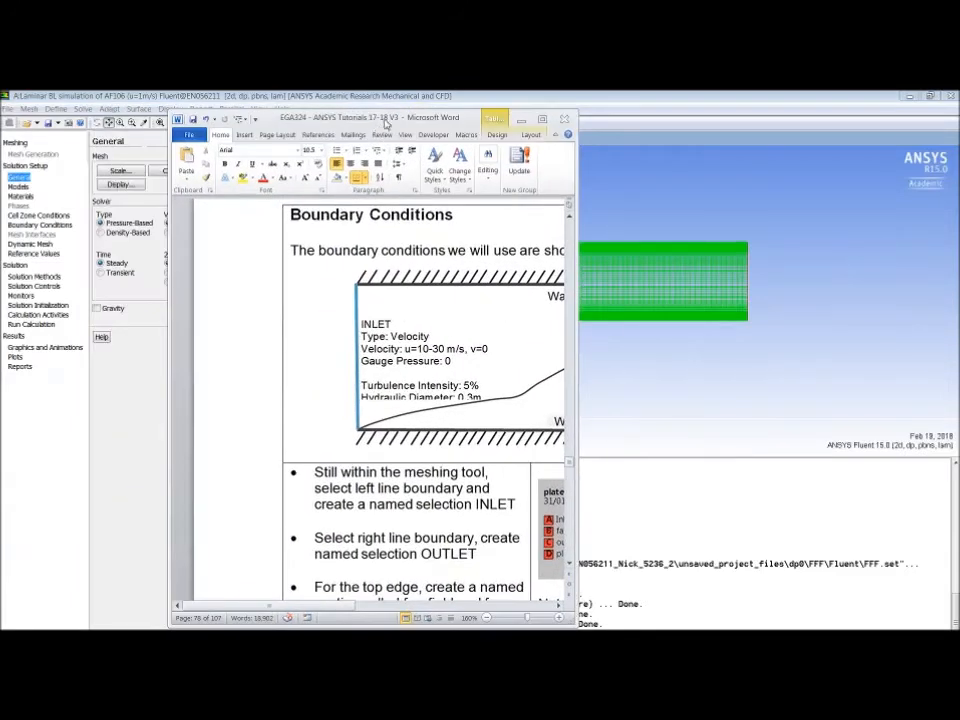
pyautogui.doubleClick(386, 119)
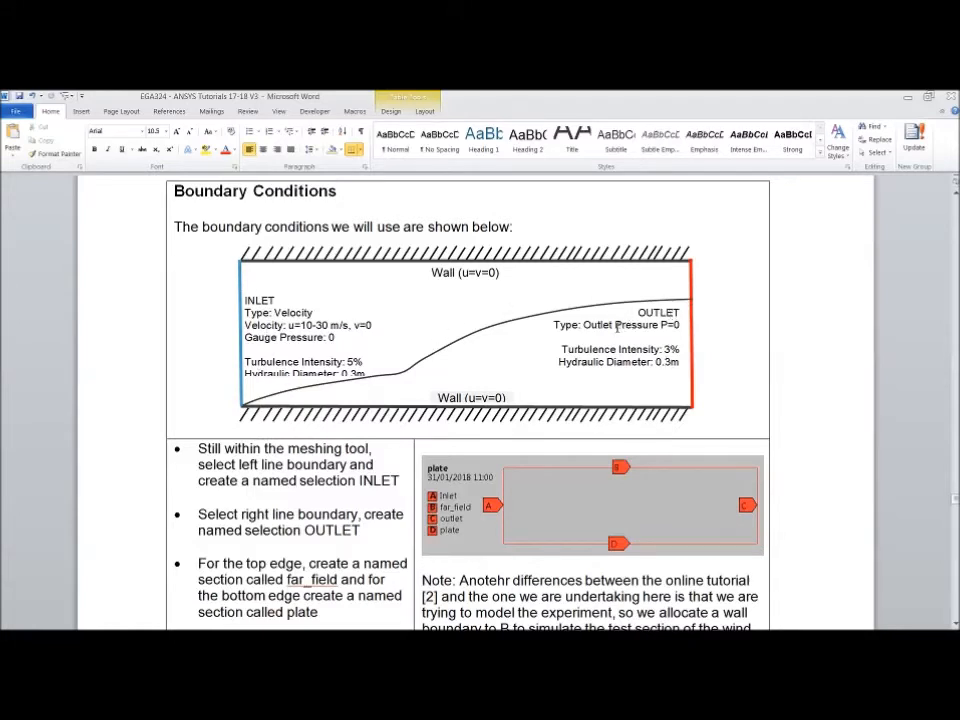
pyautogui.click(583, 325)
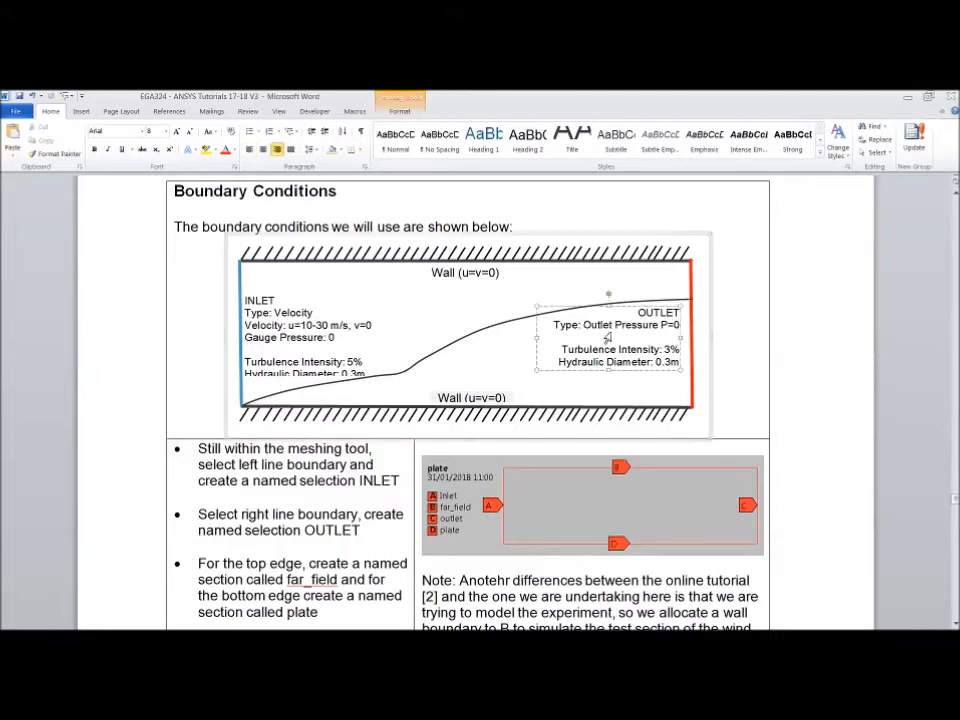
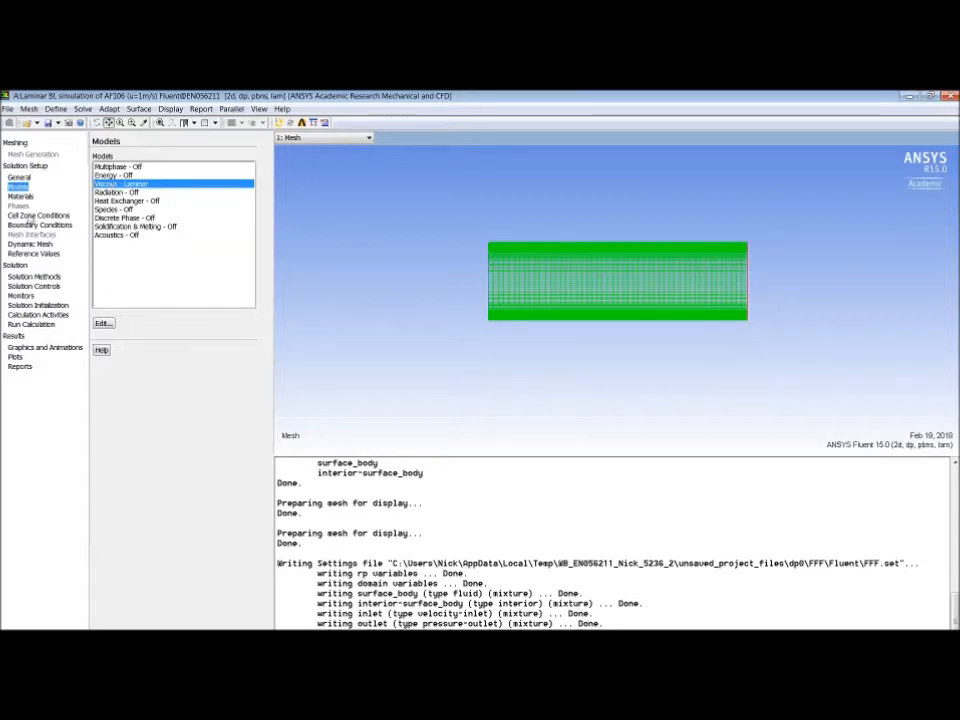
# - Inspect the density and viscosity of the air fluid material, and view the cell zone conditions
pyautogui.click(21, 197)
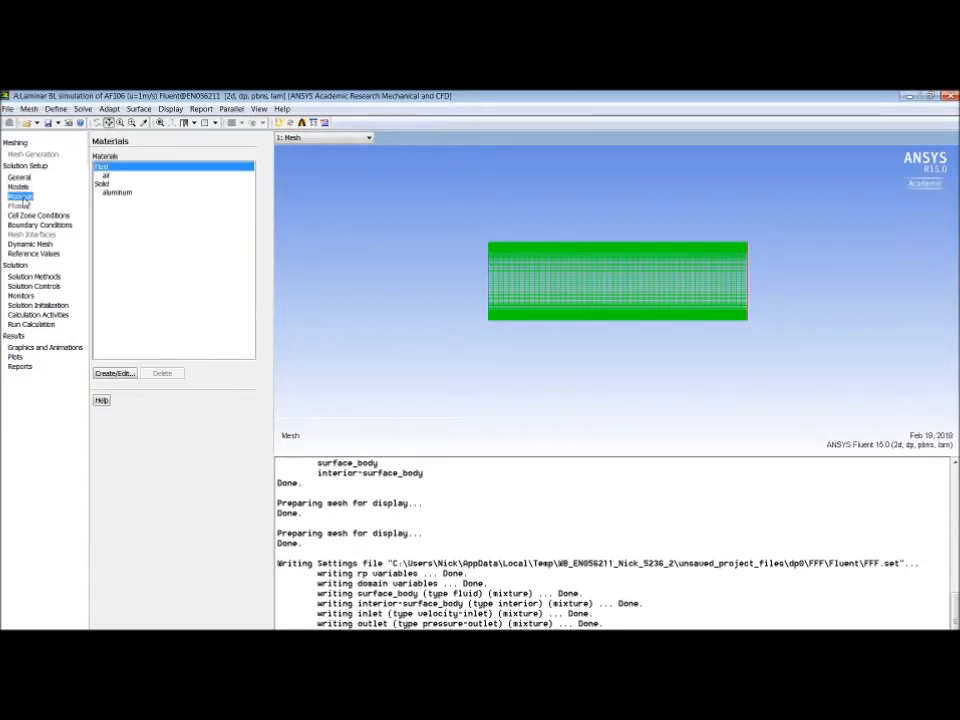
pyautogui.click(105, 175)
pyautogui.click(113, 373)
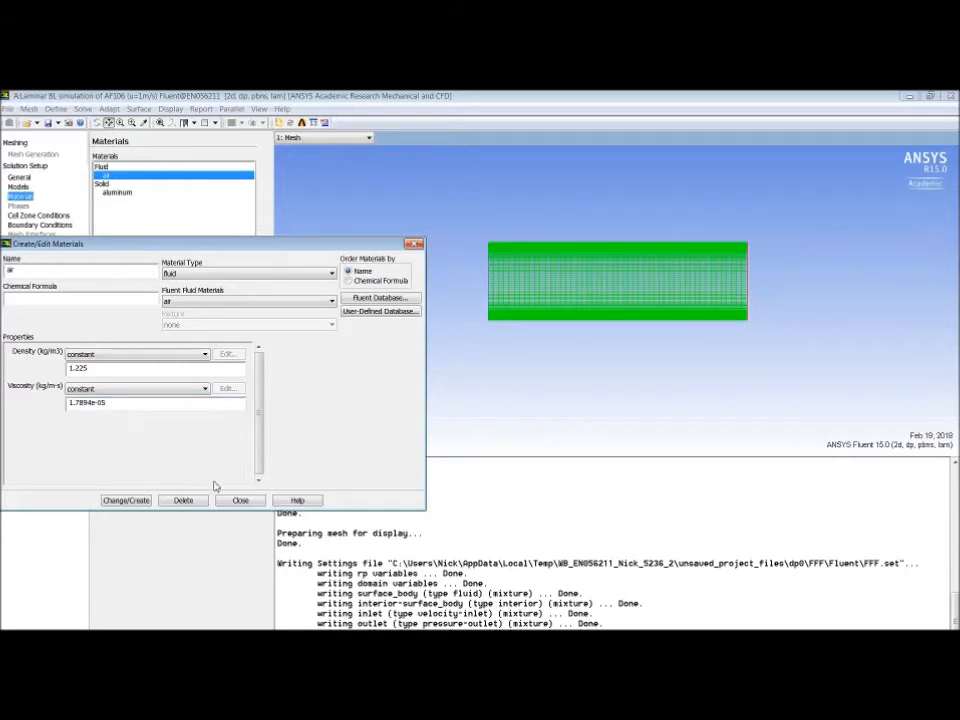
pyautogui.click(241, 500)
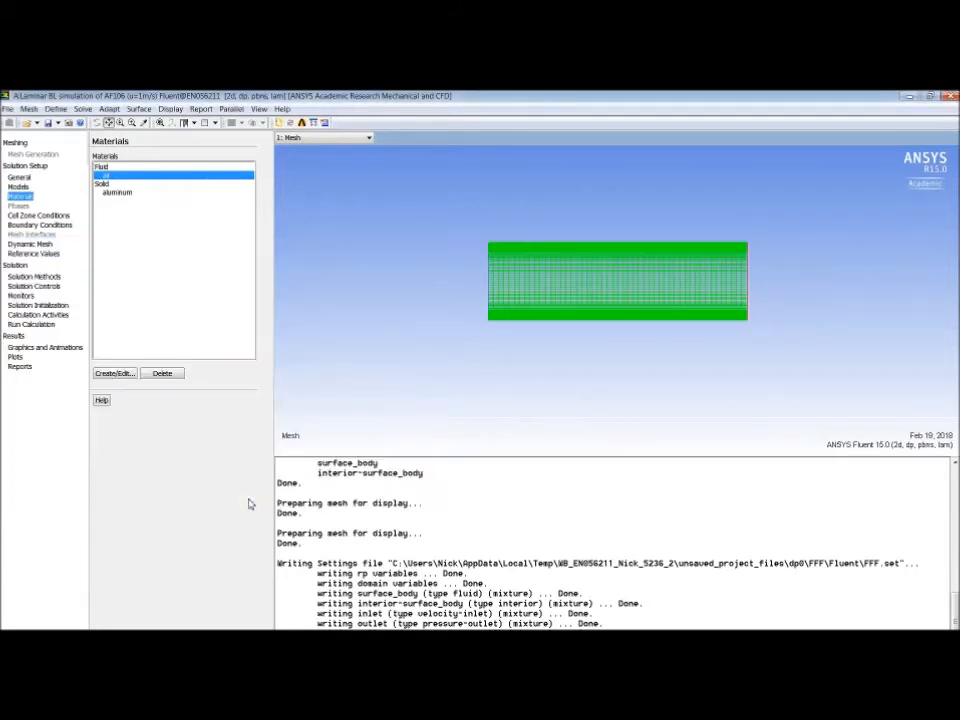
pyautogui.click(38, 216)
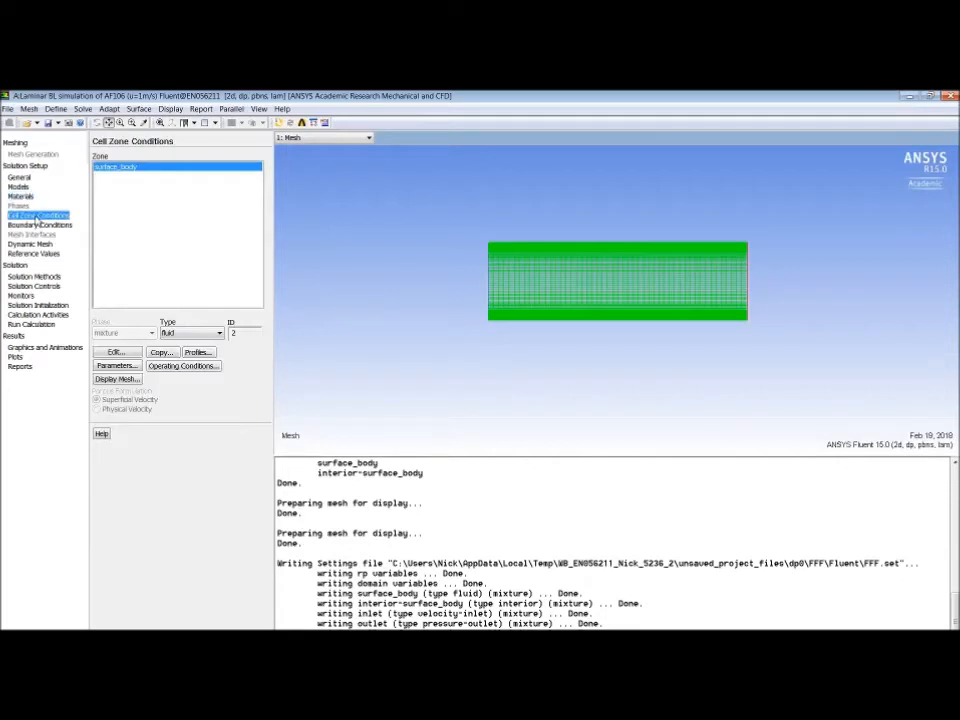
# - Set the velocity magnitude of the inlet boundary to 1 m/s, normal to the boundary
pyautogui.click(40, 225)
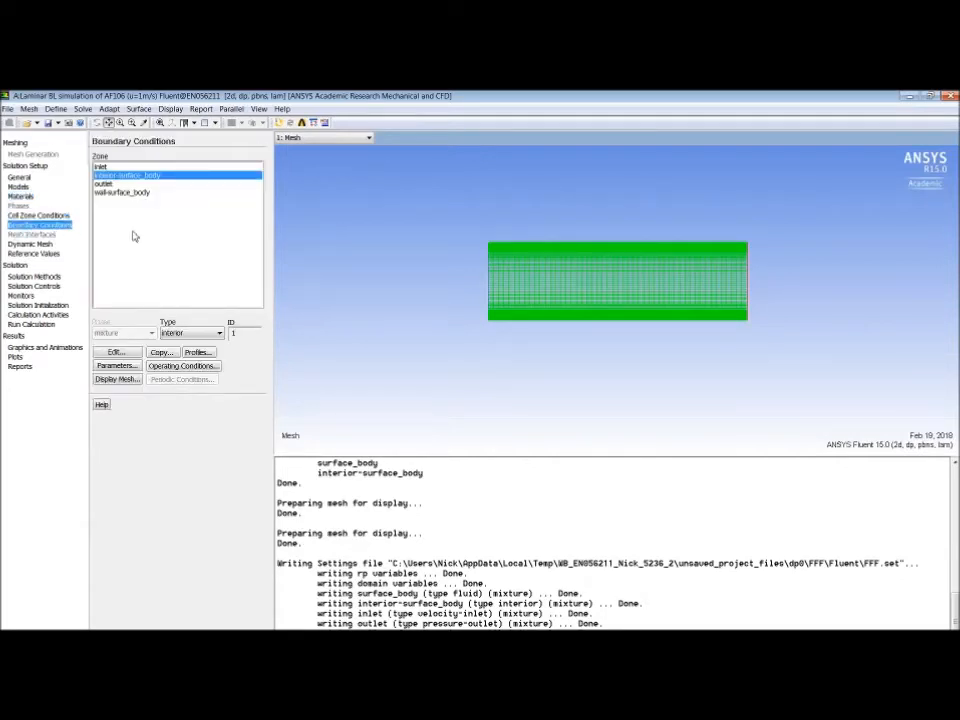
pyautogui.click(104, 167)
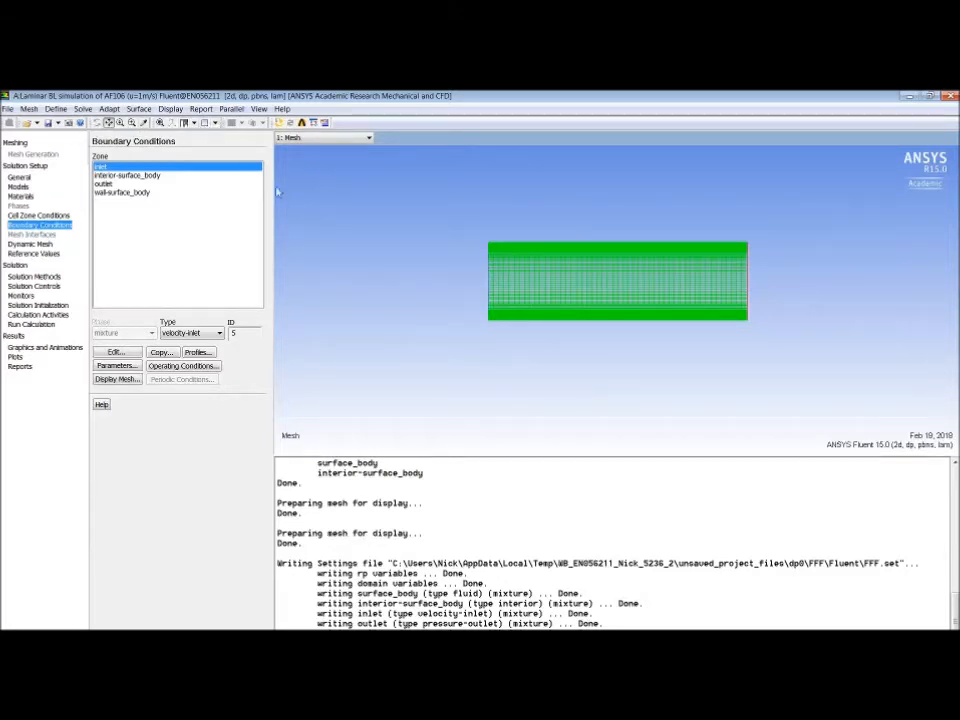
pyautogui.middleClick(459, 258)
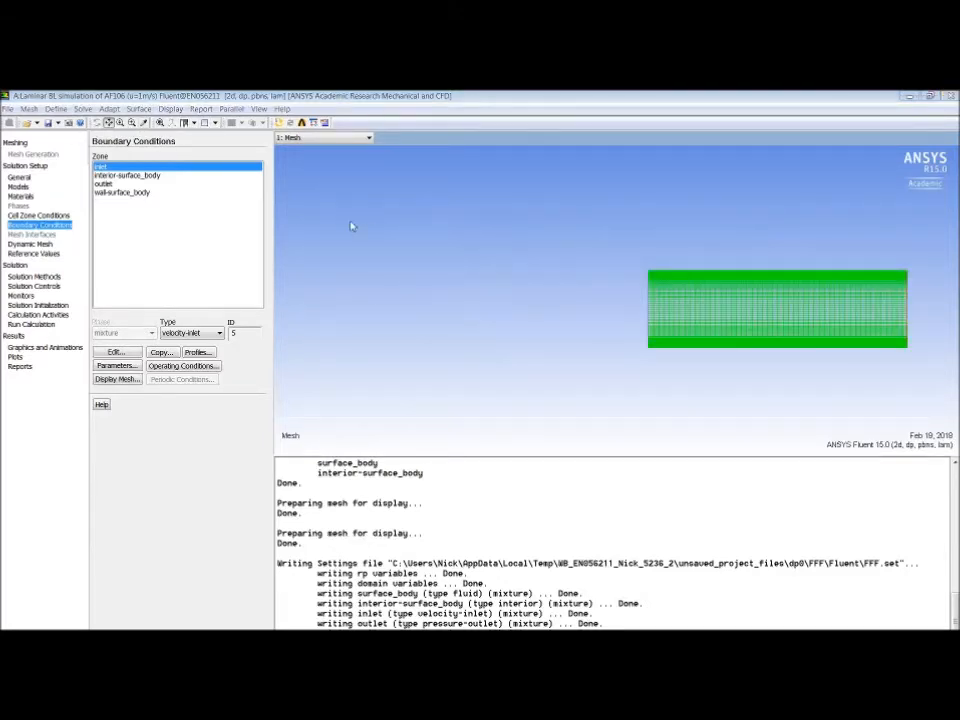
pyautogui.click(160, 123)
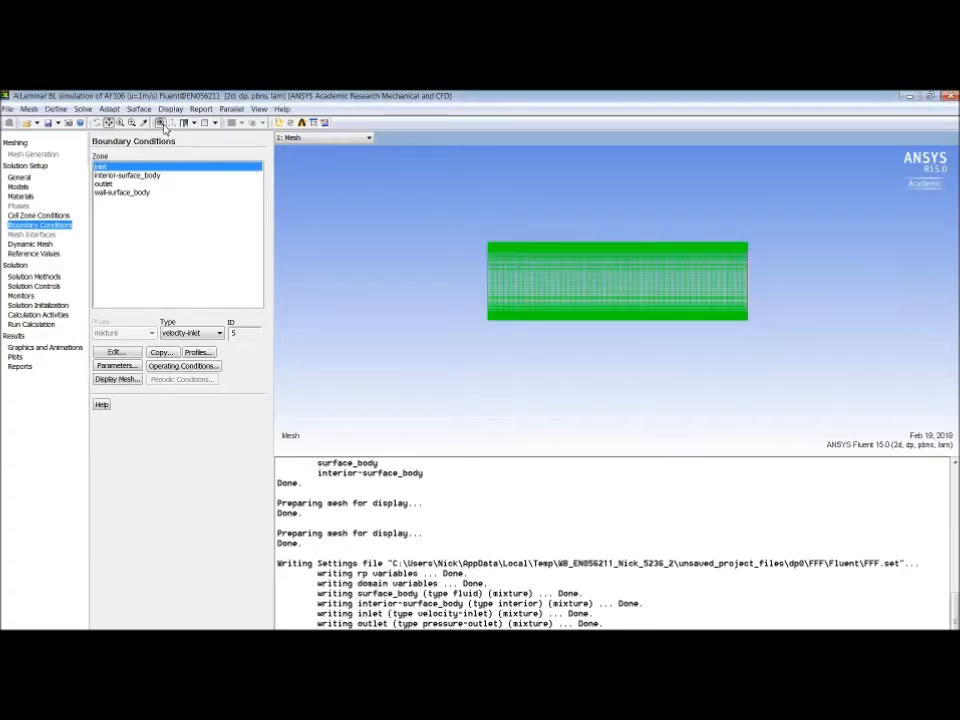
pyautogui.moveTo(476, 224); pyautogui.dragTo(795, 343, button='middle')
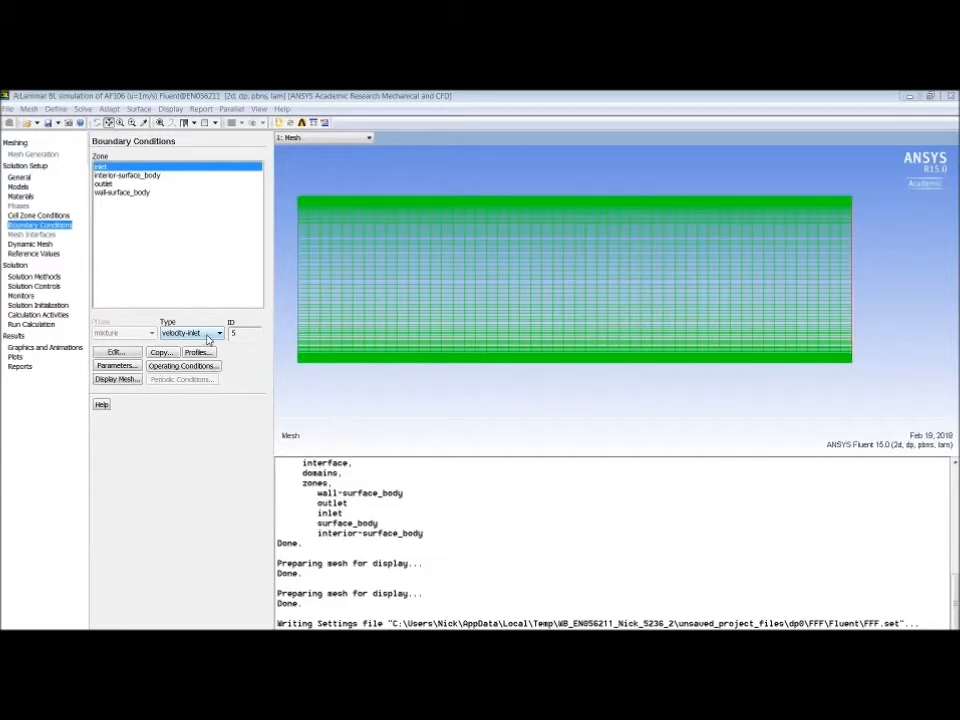
pyautogui.click(116, 353)
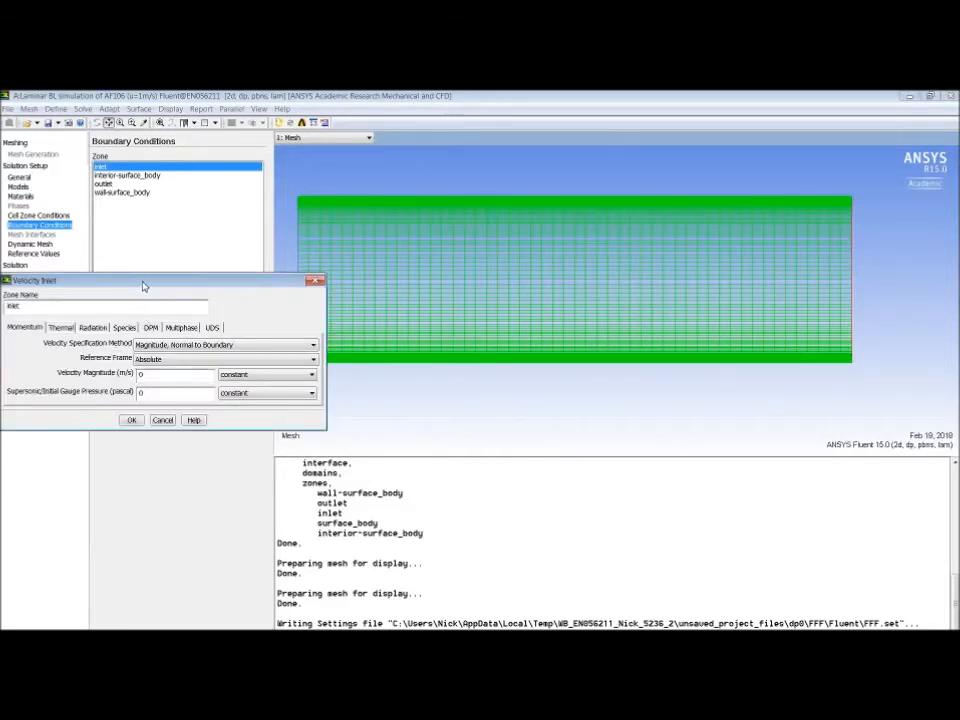
pyautogui.moveTo(141, 281); pyautogui.dragTo(248, 264)
pyautogui.doubleClick(265, 359)
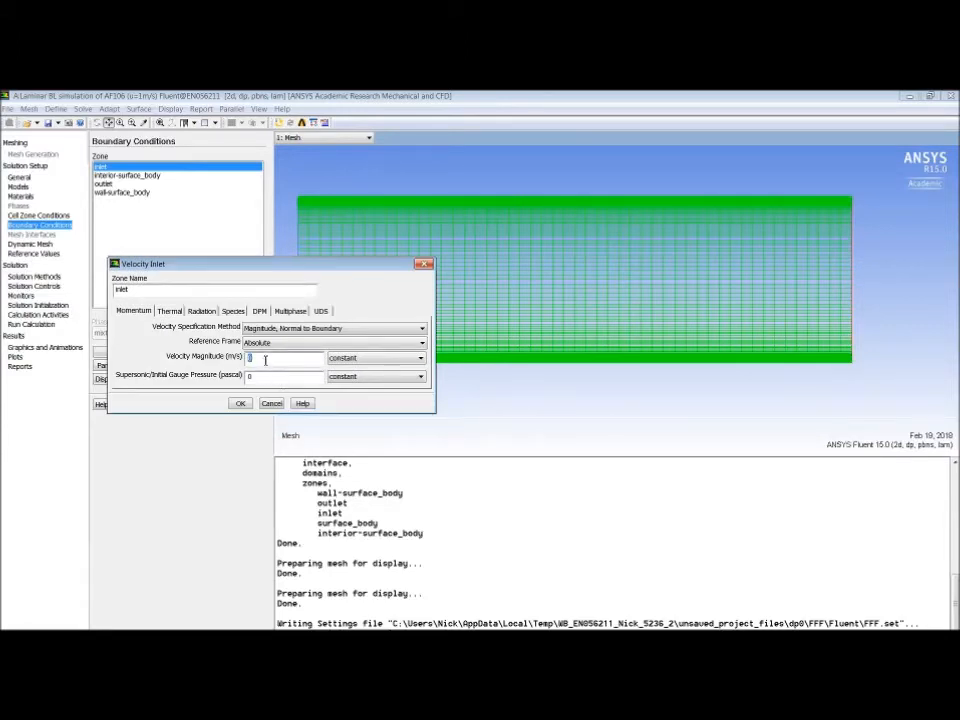
pyautogui.click(241, 404)
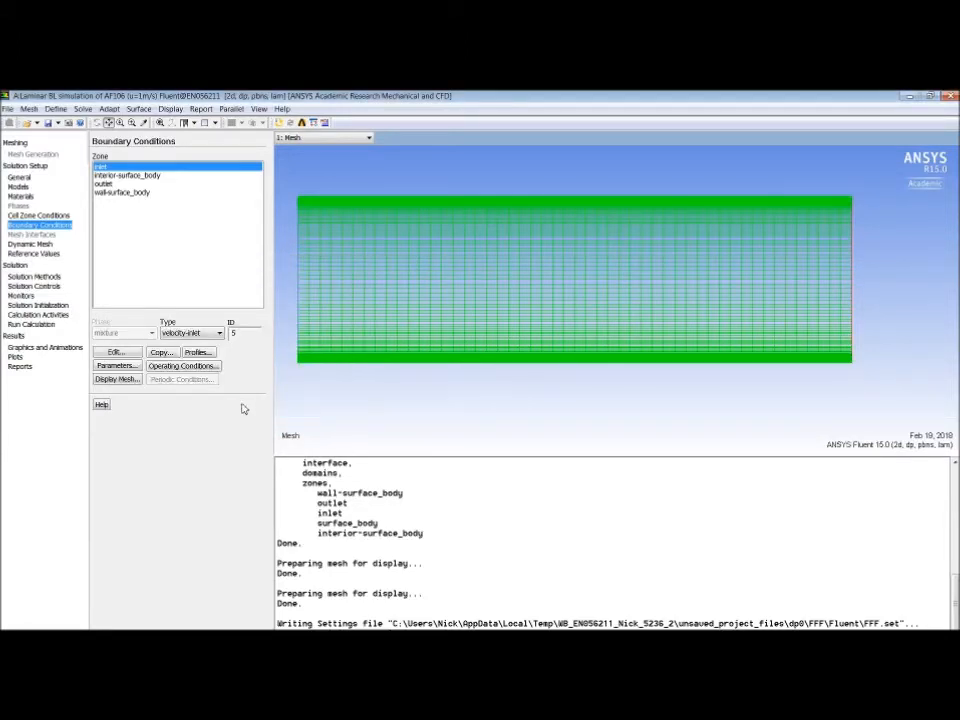
# - Change the outlet boundary's type to outflow and accept the change
pyautogui.click(108, 177)
pyautogui.click(106, 185)
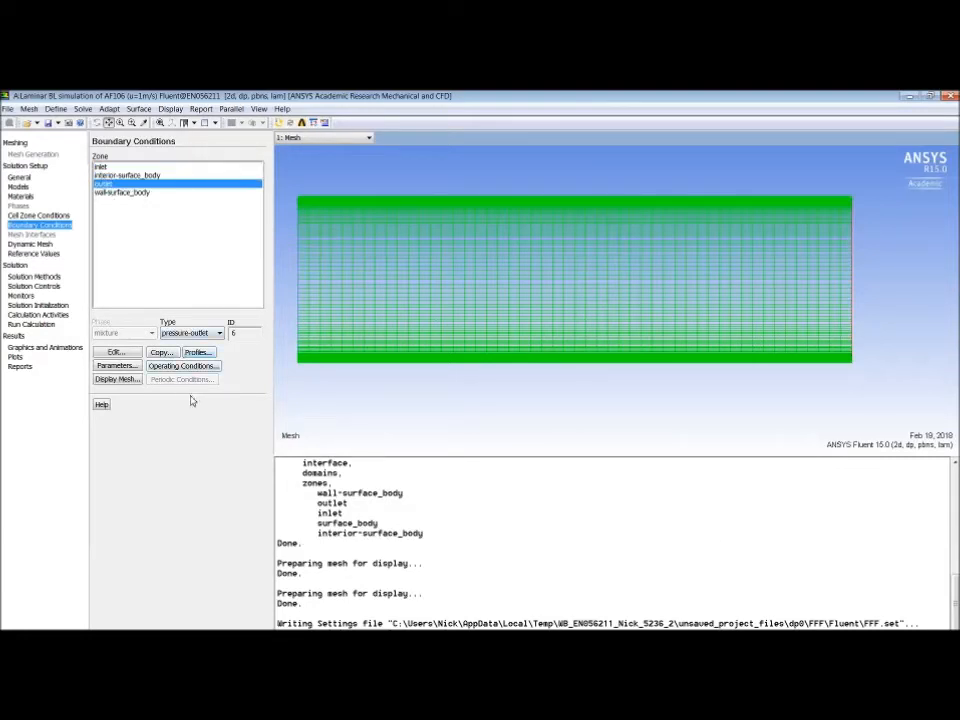
pyautogui.click(200, 335)
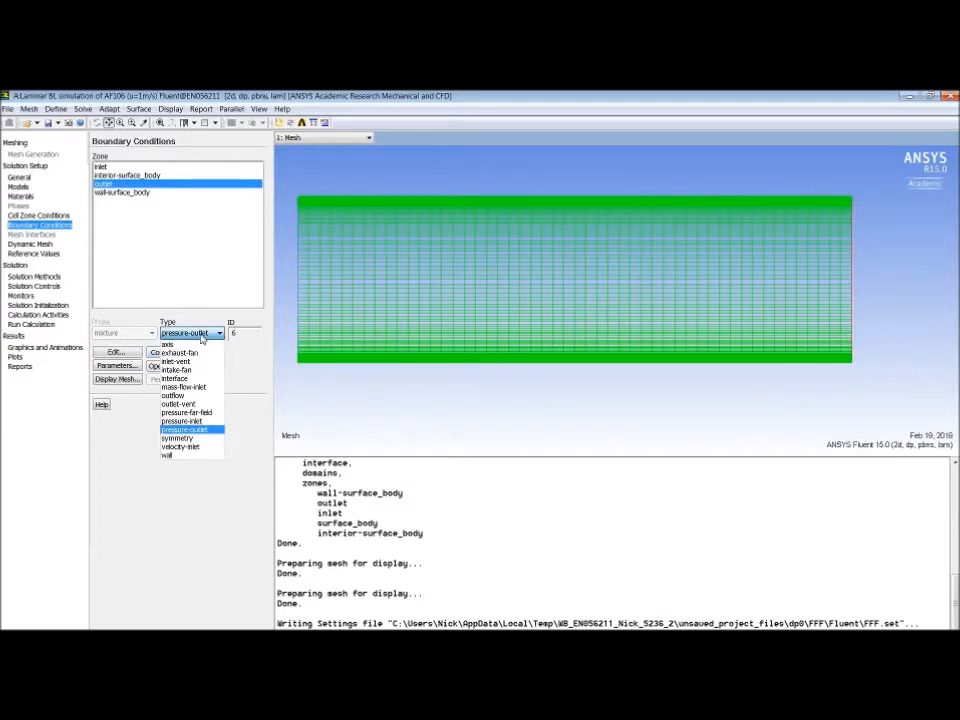
pyautogui.click(176, 395)
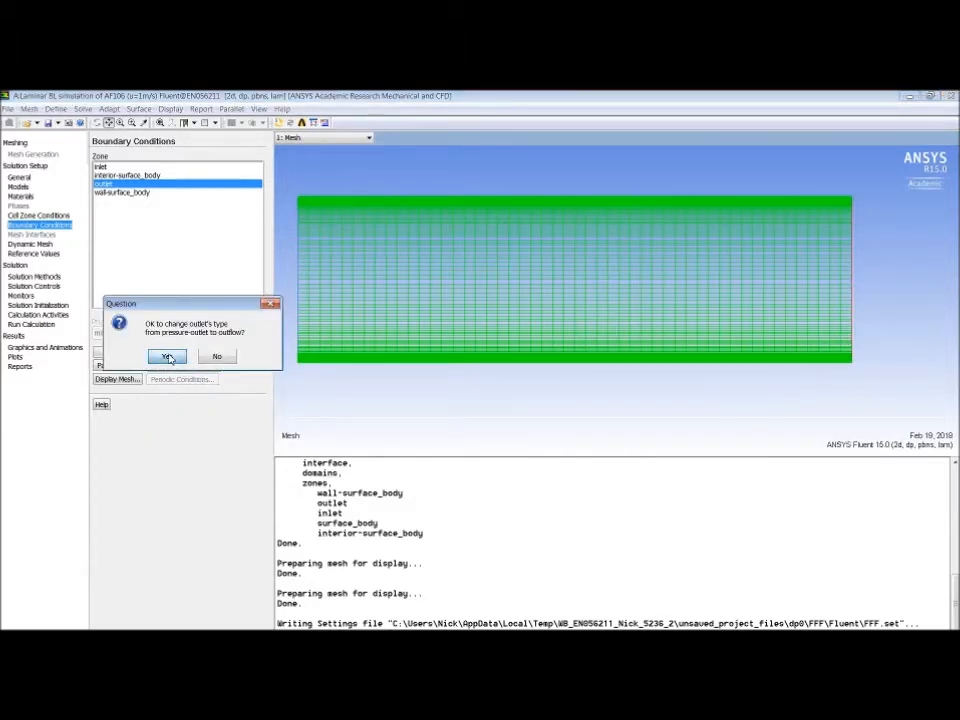
pyautogui.click(165, 357)
pyautogui.click(161, 366)
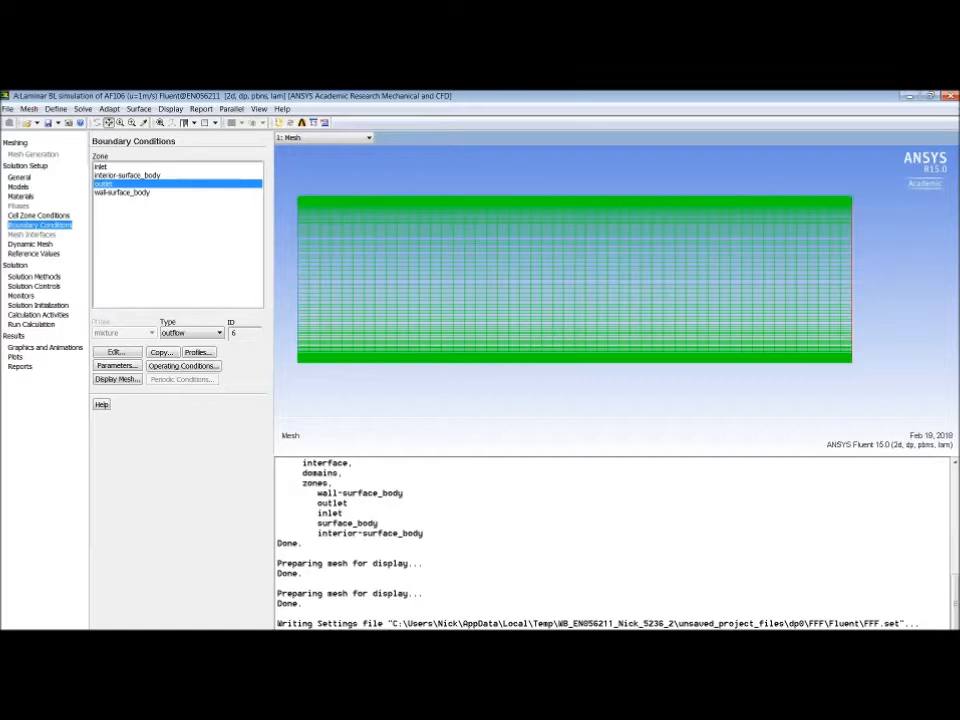
# - Switch to the Word tutorial and review the fluid properties, laminar model and inlet and outlet boundary condition instructions, then return to Fluent
pyautogui.hotkey('alt', 'Tab')
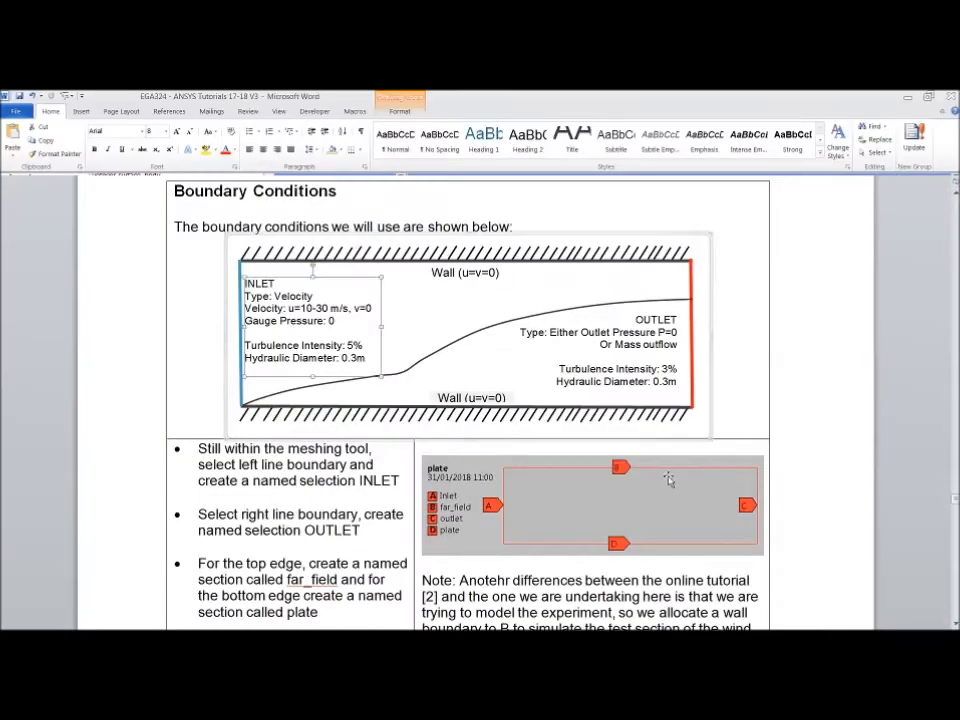
pyautogui.scroll(-6, 670, 480)
pyautogui.scroll(-3, 765, 318)
pyautogui.scroll(-12, 814, 358)
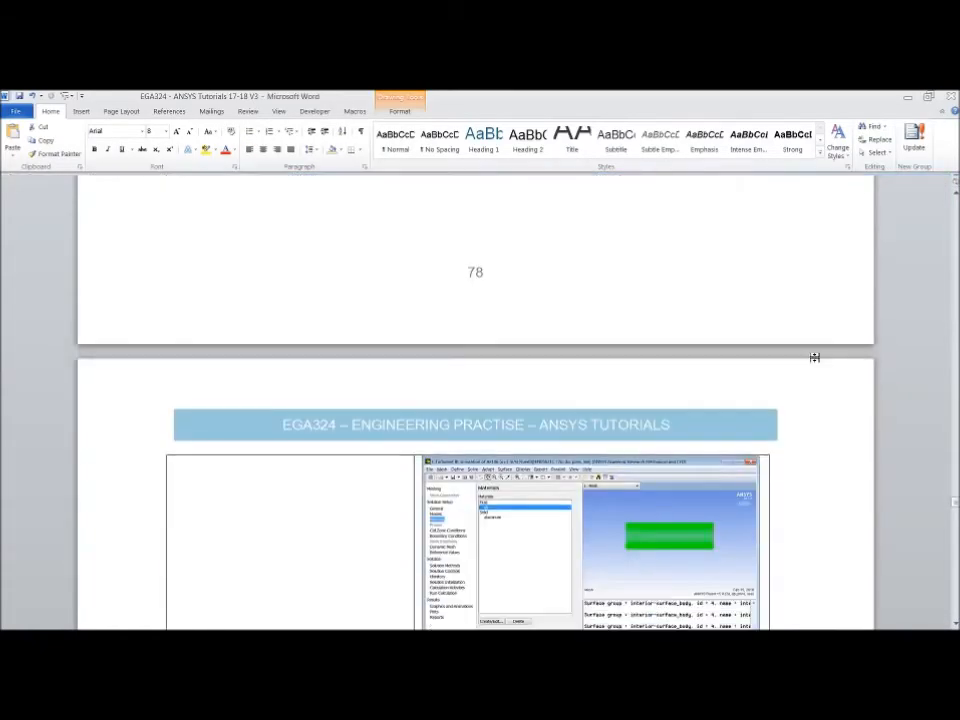
pyautogui.scroll(-2, 813, 360)
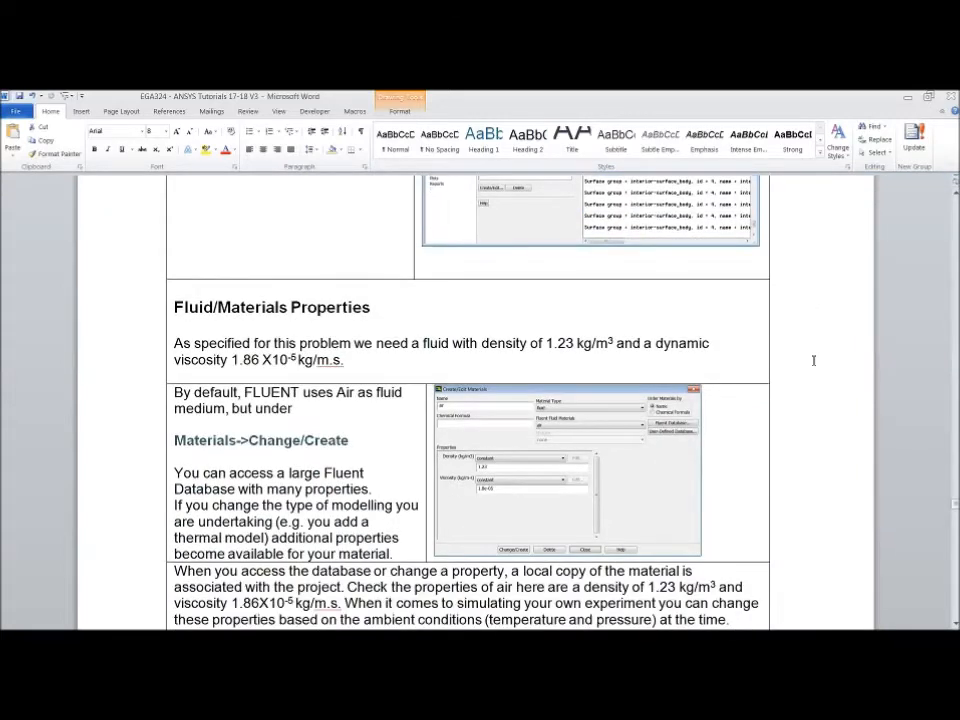
pyautogui.scroll(-3, 581, 355)
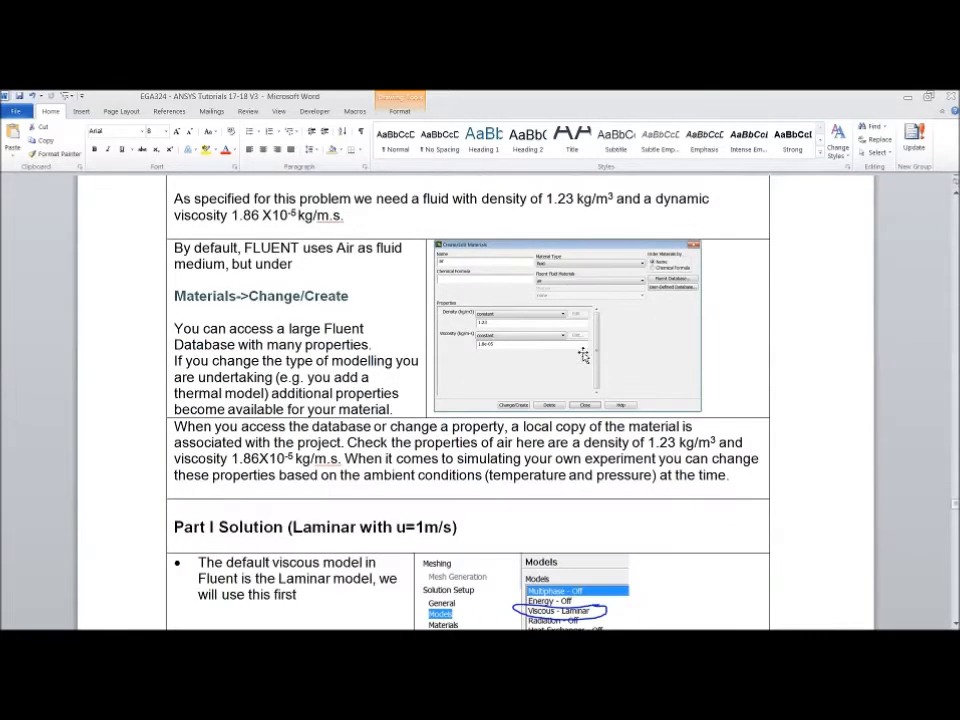
pyautogui.scroll(-1, 583, 356)
pyautogui.scroll(-4, 583, 356)
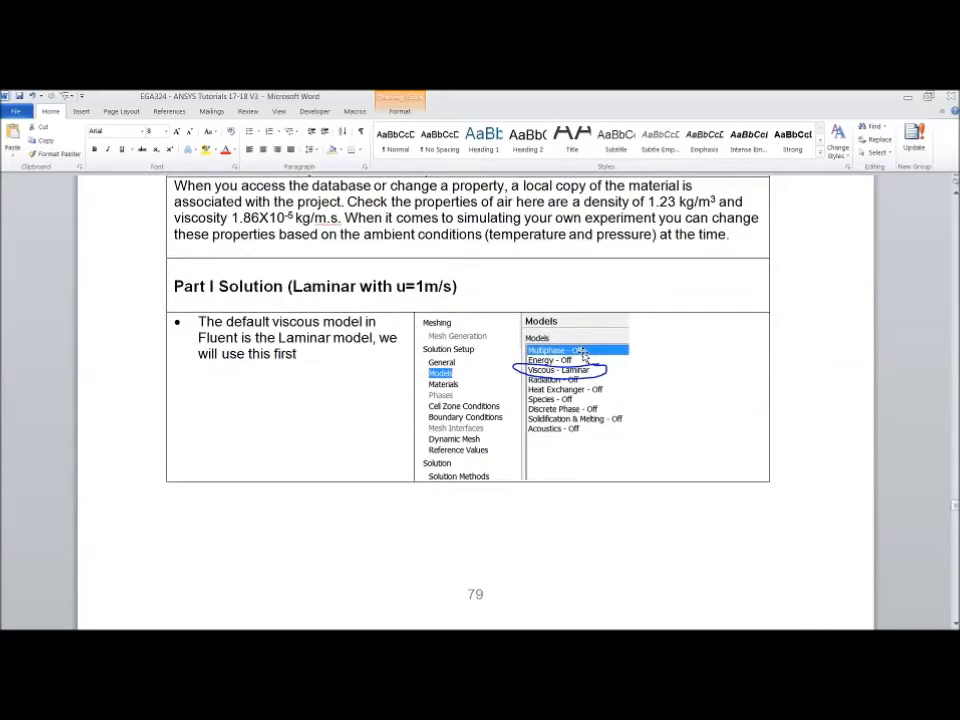
pyautogui.scroll(-8, 587, 375)
pyautogui.scroll(-3, 588, 375)
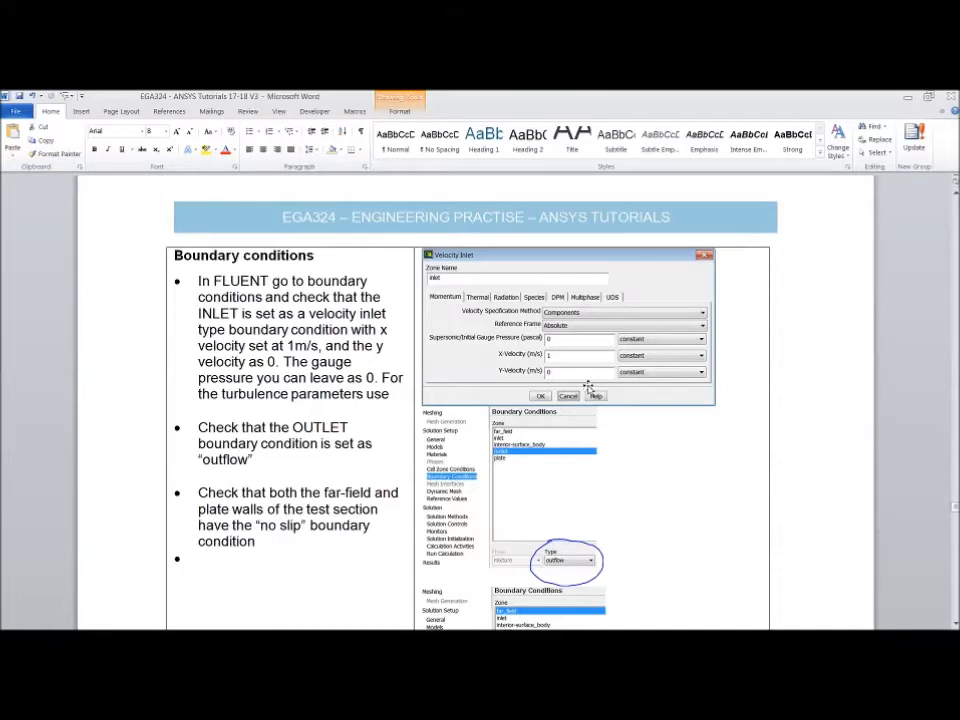
pyautogui.scroll(-2, 590, 388)
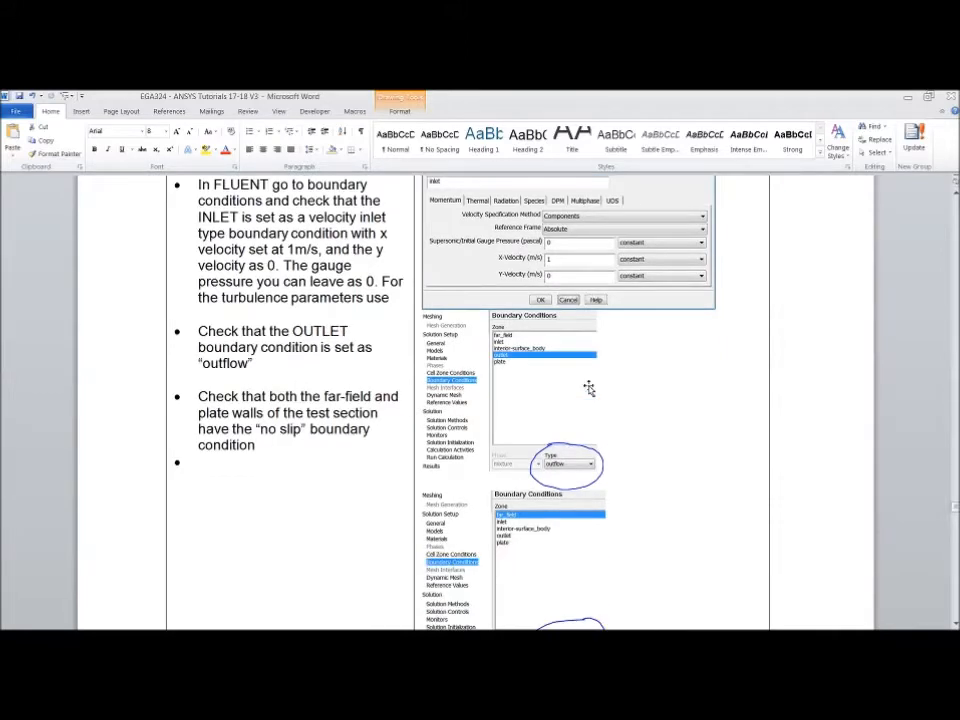
pyautogui.click(908, 98)
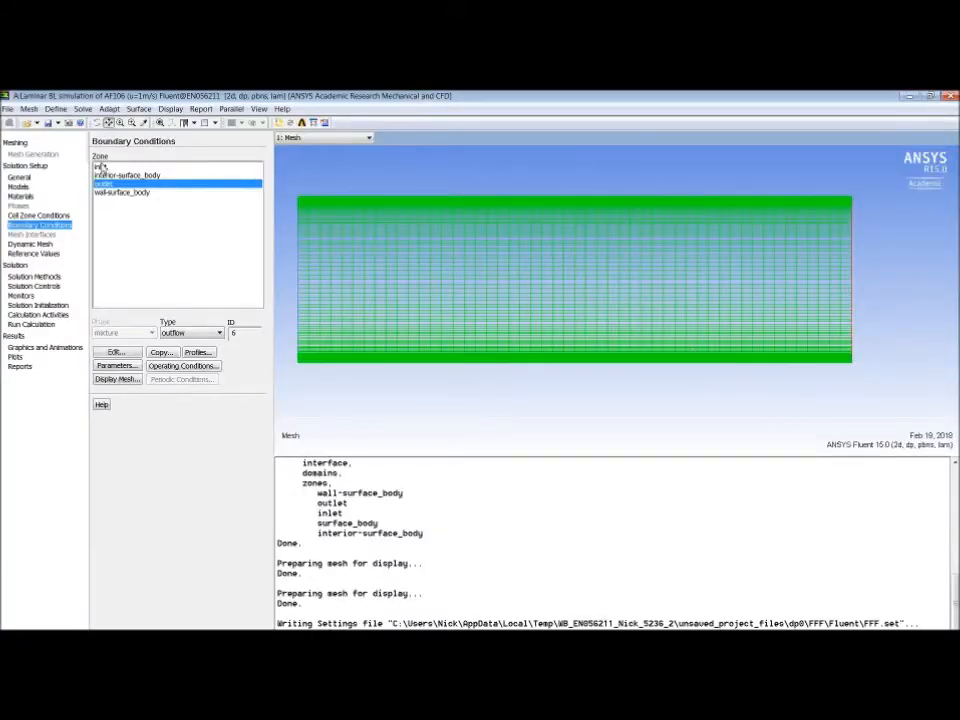
# - Specify the inlet velocity by Components, with an X-velocity of 1 m/s and a Y-velocity of 0
pyautogui.click(100, 166)
pyautogui.click(116, 352)
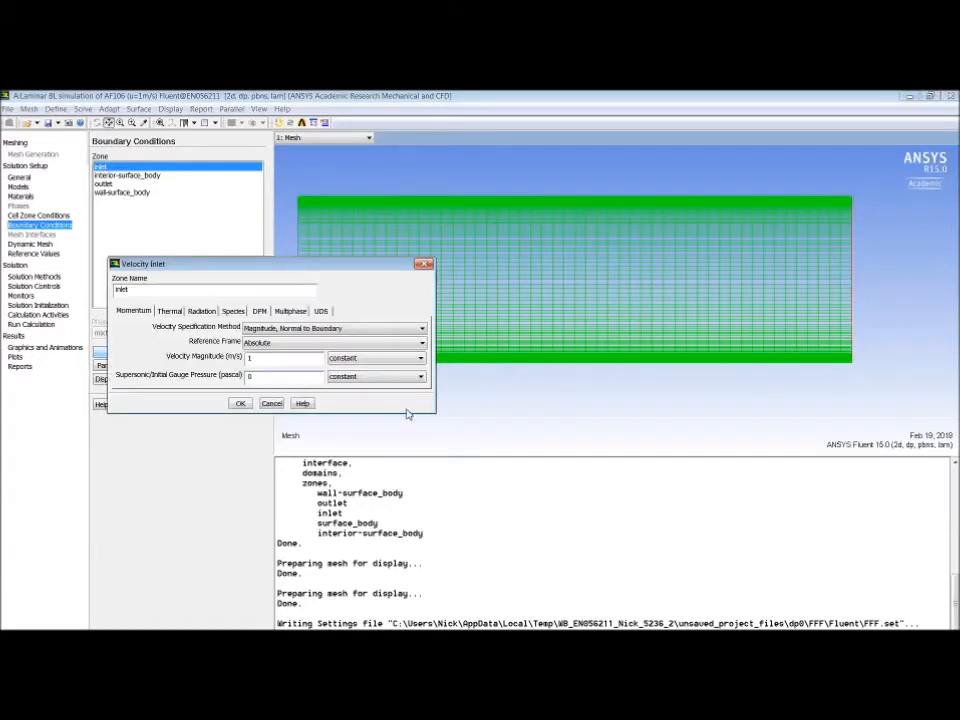
pyautogui.click(336, 329)
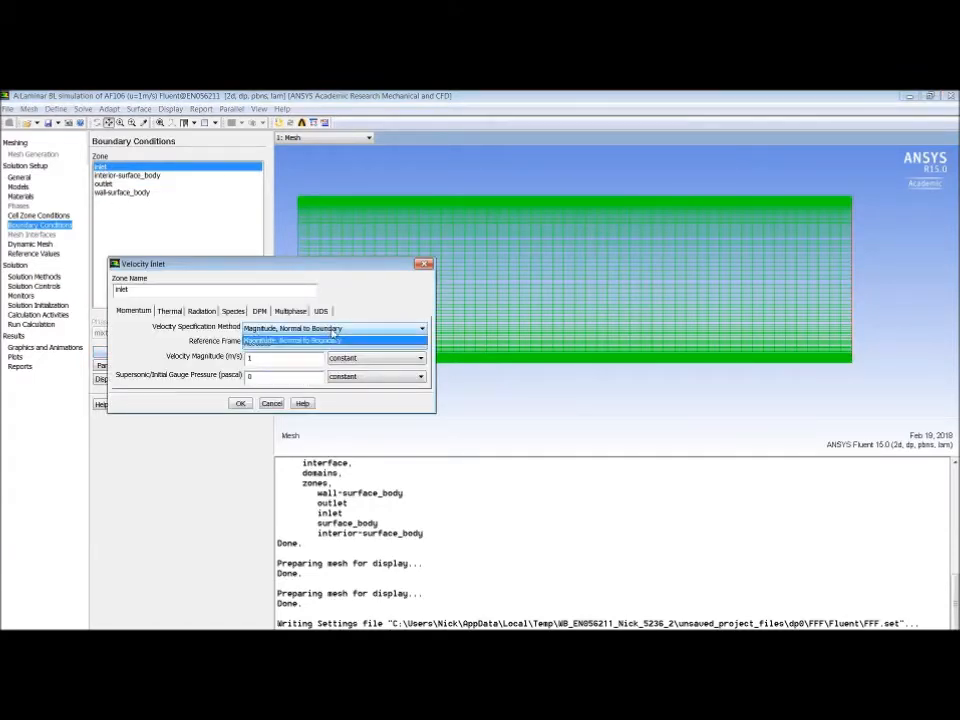
pyautogui.click(320, 348)
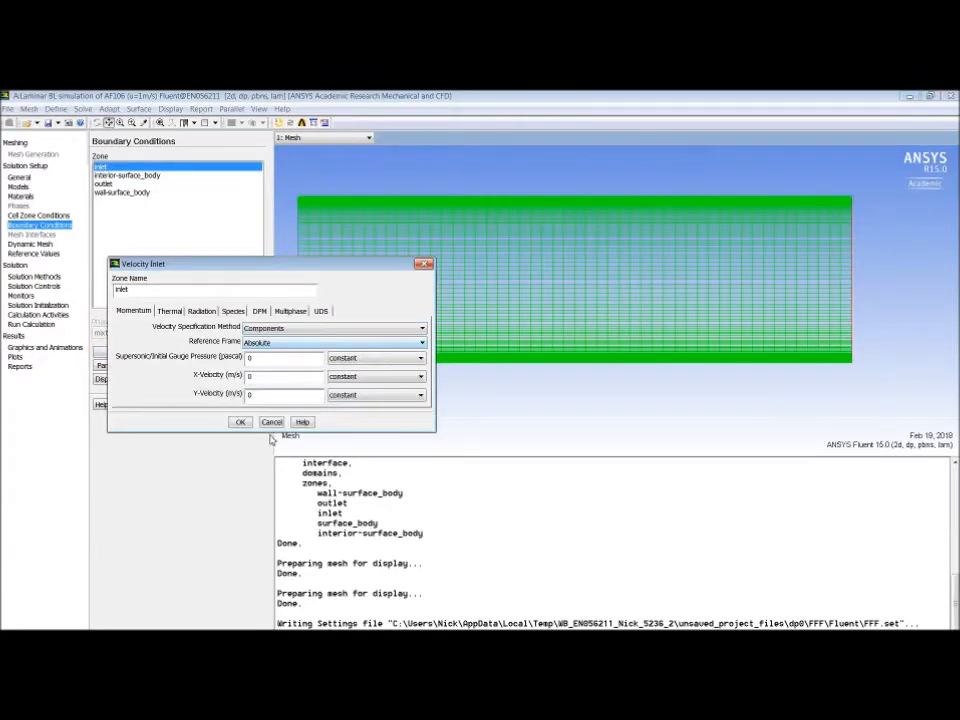
pyautogui.doubleClick(260, 377)
pyautogui.write('1')
pyautogui.doubleClick(296, 399)
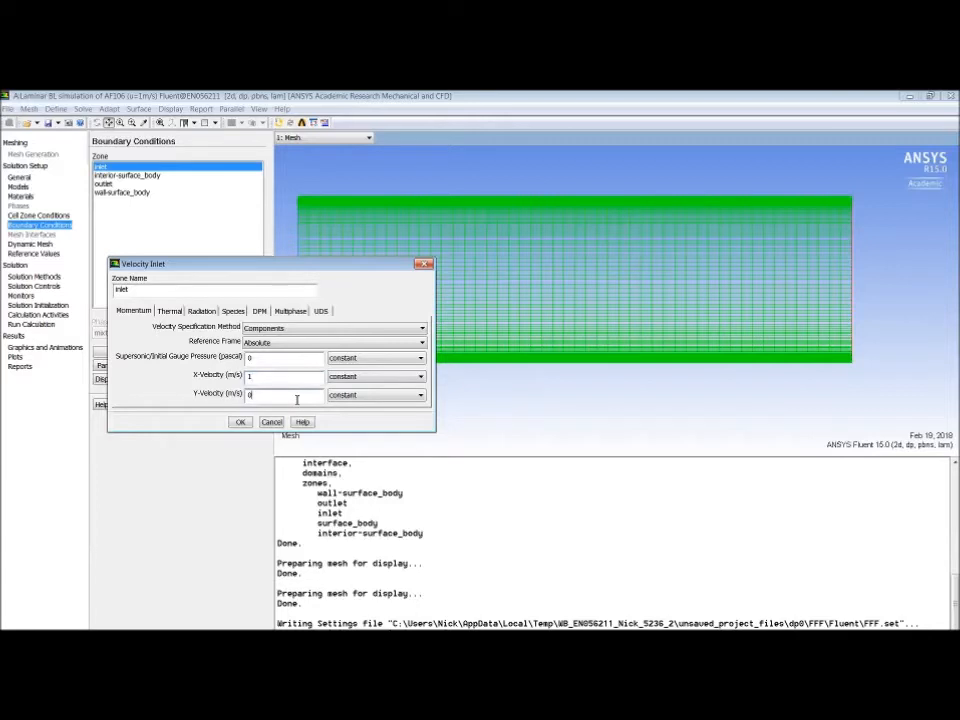
pyautogui.click(280, 329)
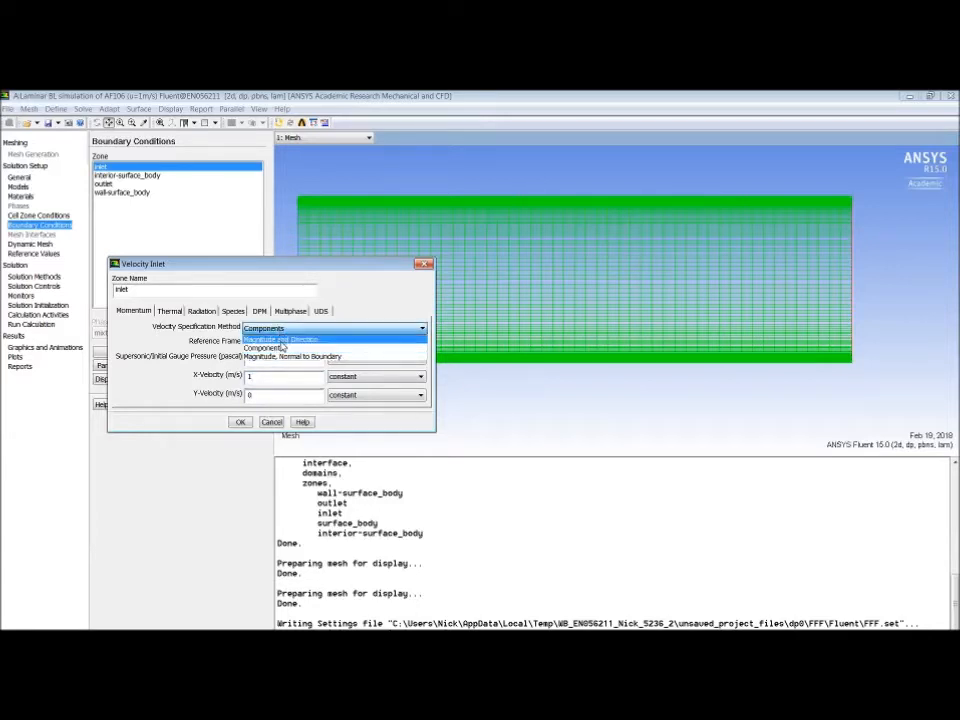
pyautogui.click(285, 347)
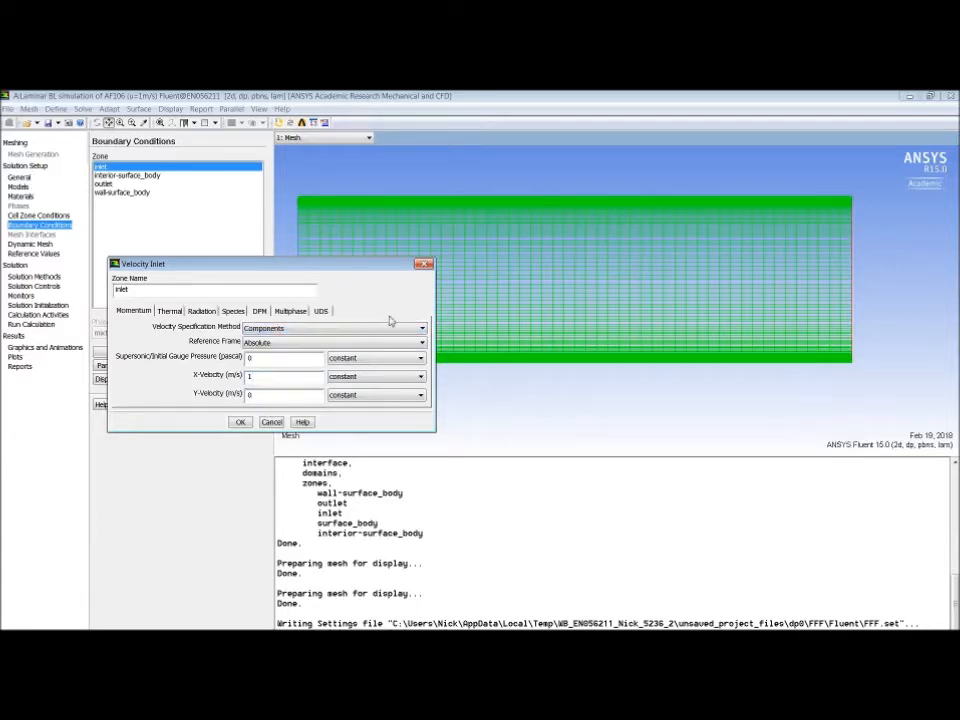
pyautogui.click(241, 423)
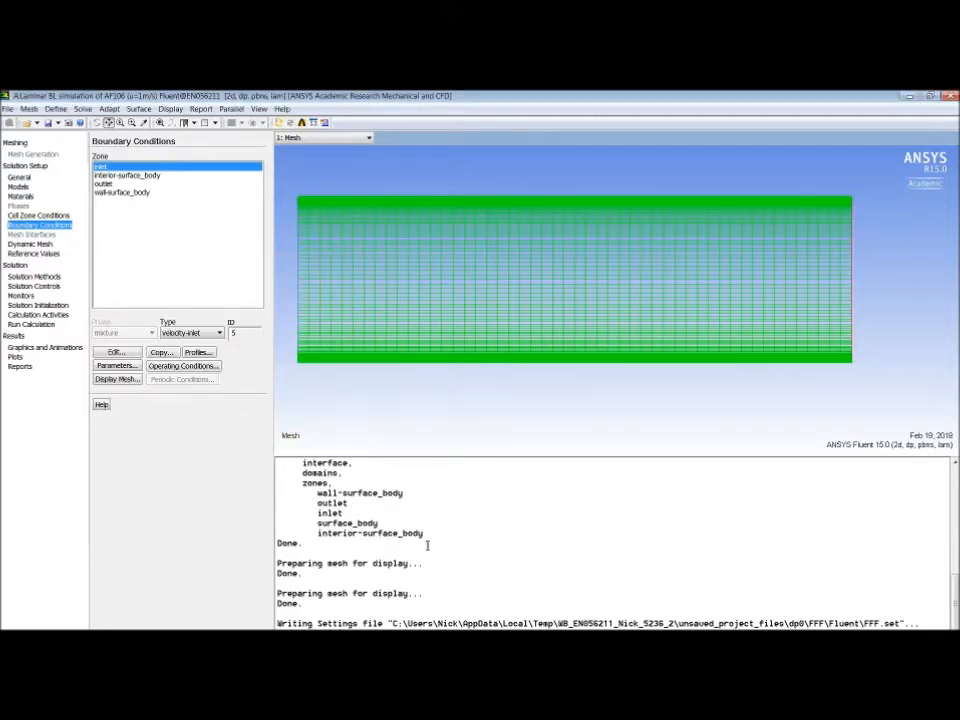
# - Switch to the Word tutorial, check the wall boundary and solution initialisation instructions, and return to Fluent
pyautogui.click(455, 638)
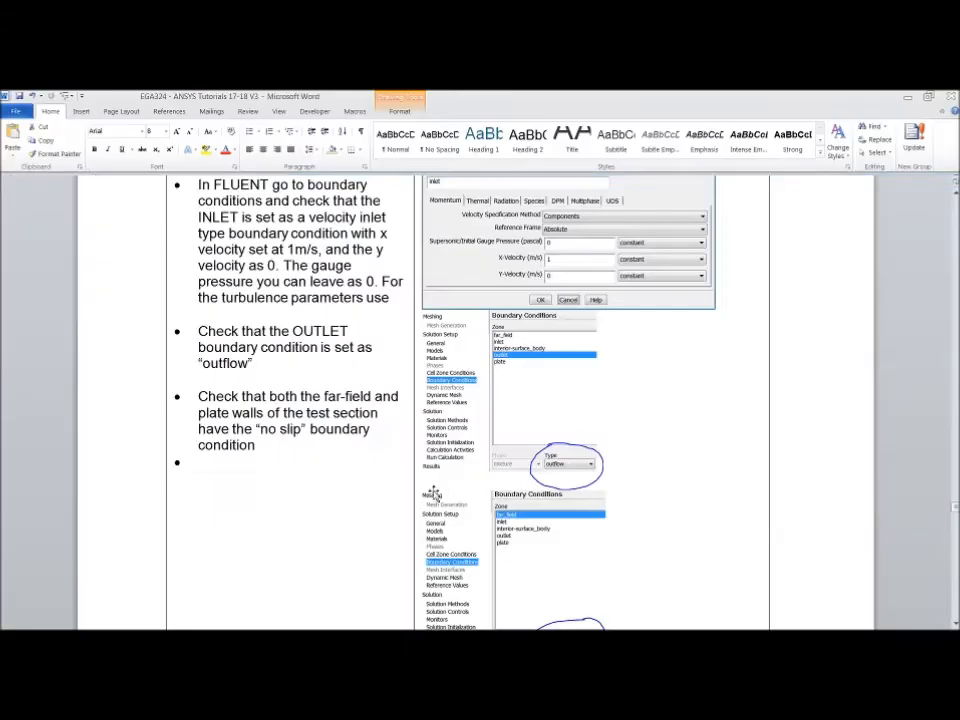
pyautogui.scroll(-2, 328, 499)
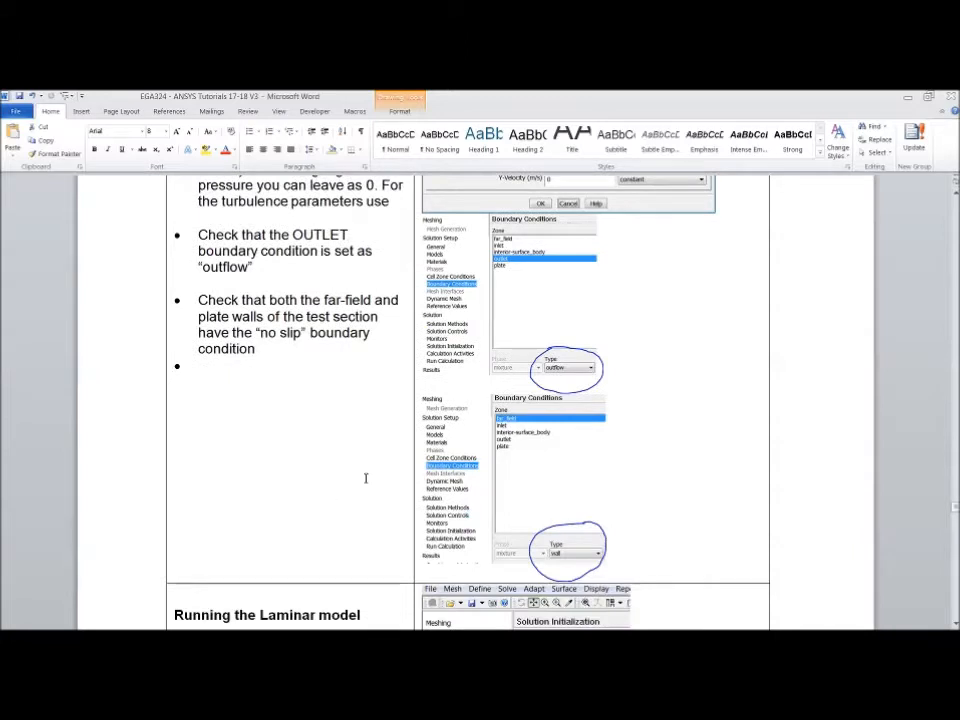
pyautogui.scroll(-2, 368, 476)
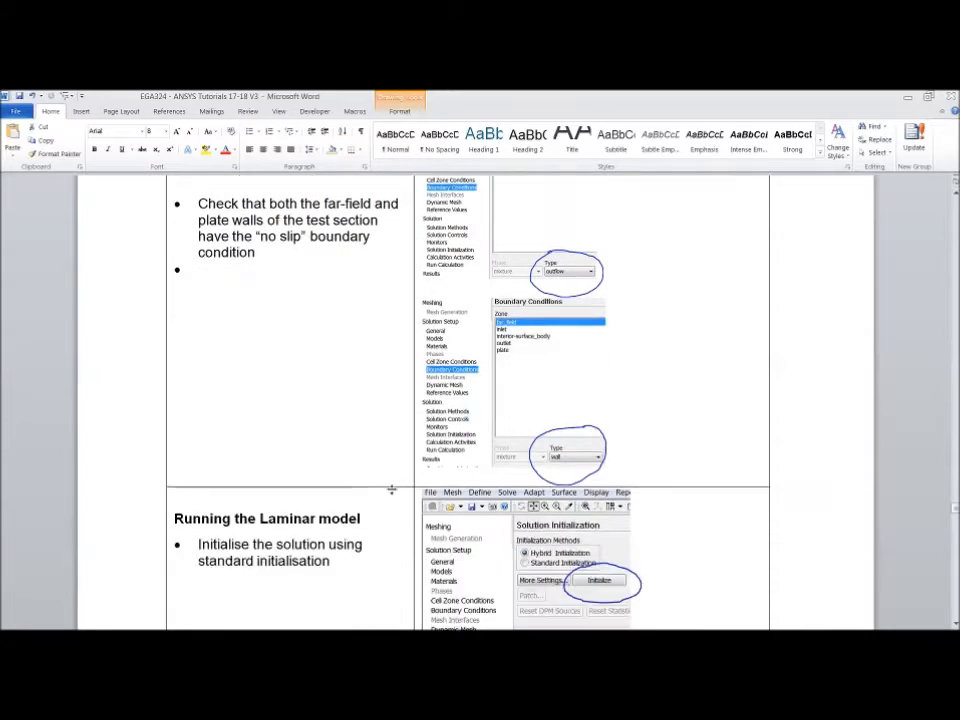
pyautogui.click(908, 98)
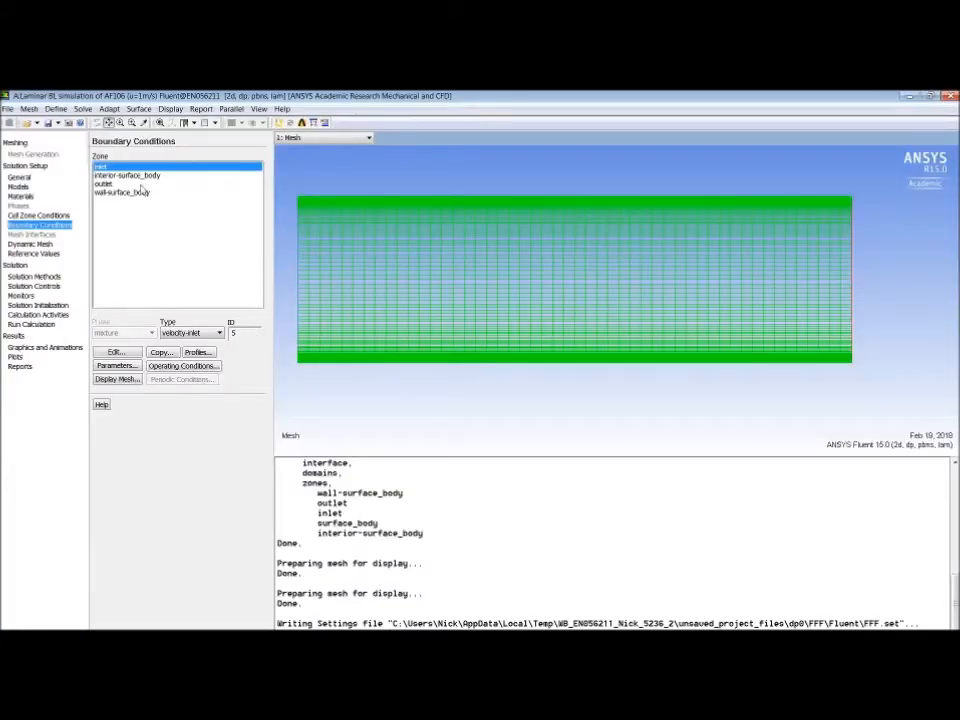
# - Check the wall-surface_body zone's type, consult the Word tutorial's section on running the laminar model, and return to Fluent
pyautogui.click(110, 192)
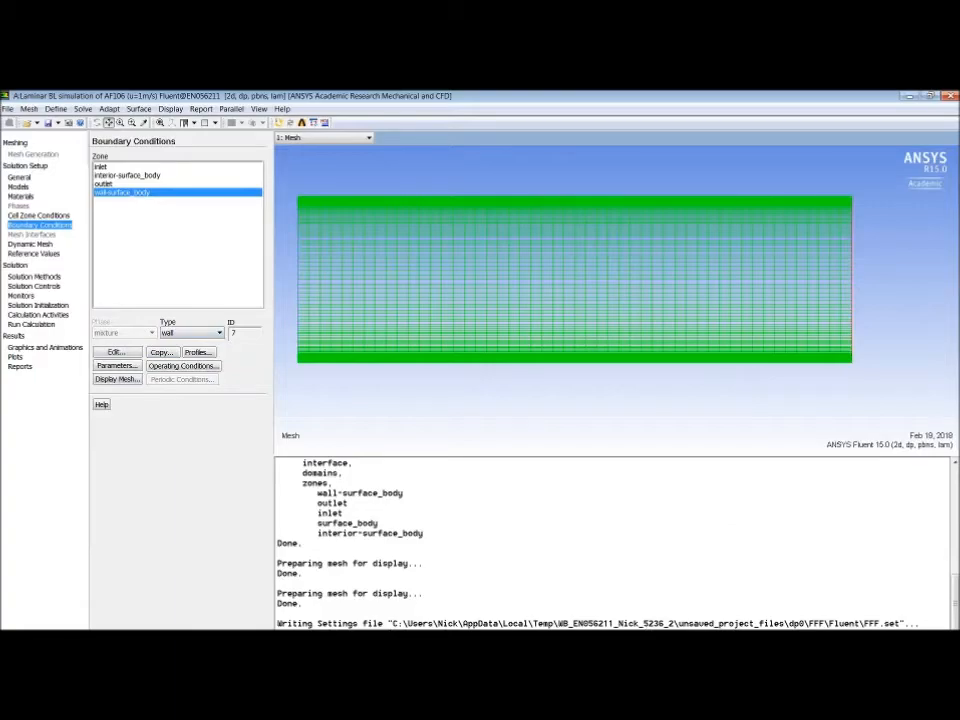
pyautogui.hotkey('alt', 'Tab')
pyautogui.scroll(-4, 298, 479)
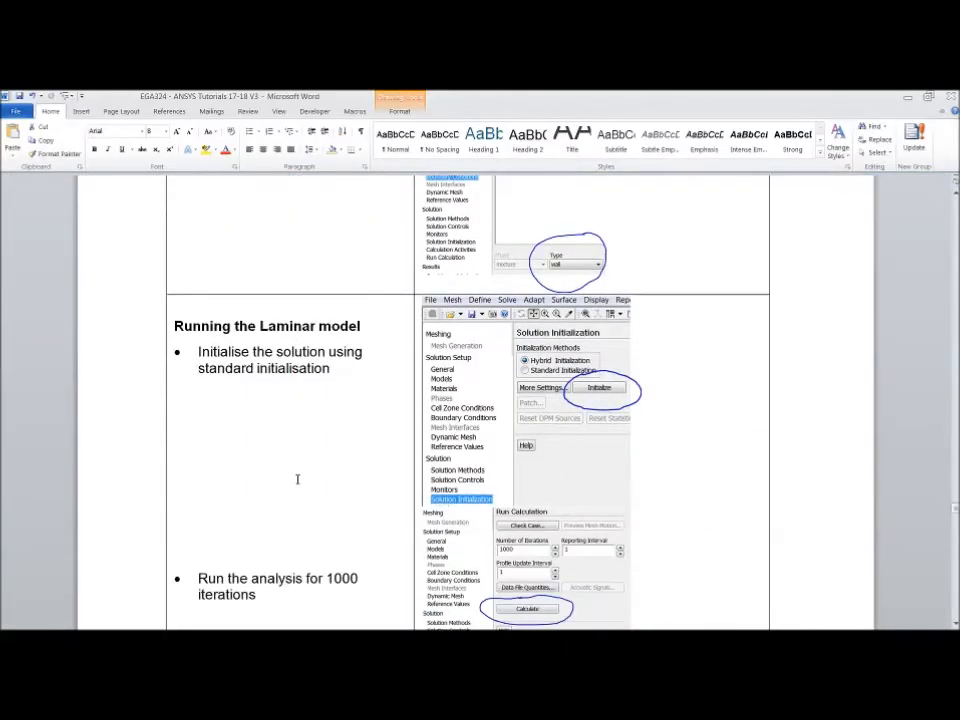
pyautogui.click(905, 96)
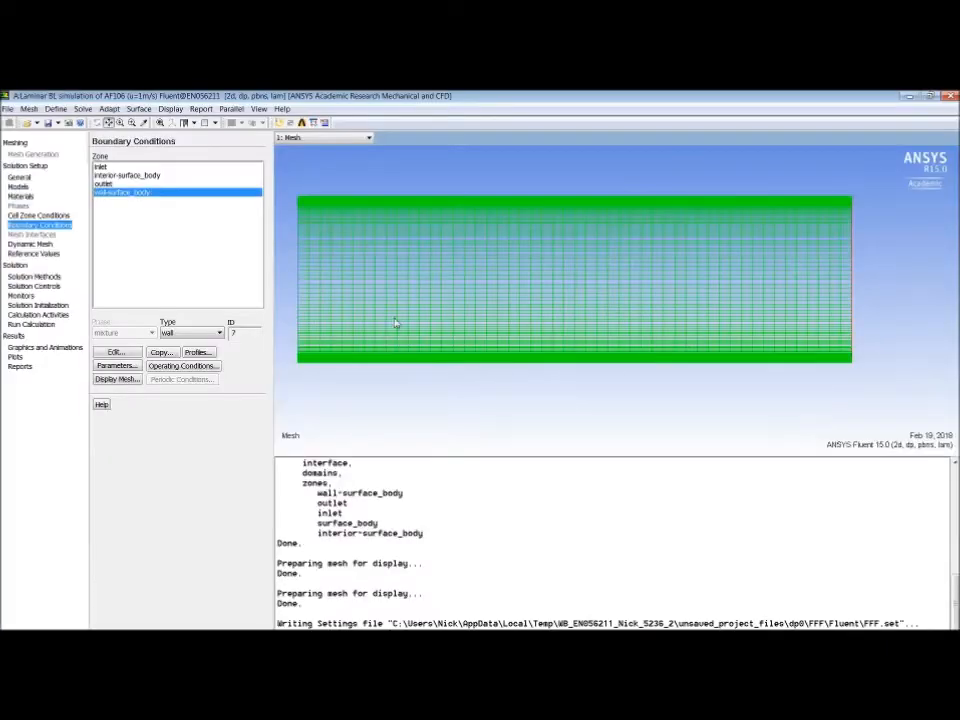
# - Initialise the solution using Hybrid Initialization
pyautogui.click(36, 277)
pyautogui.click(34, 287)
pyautogui.click(38, 305)
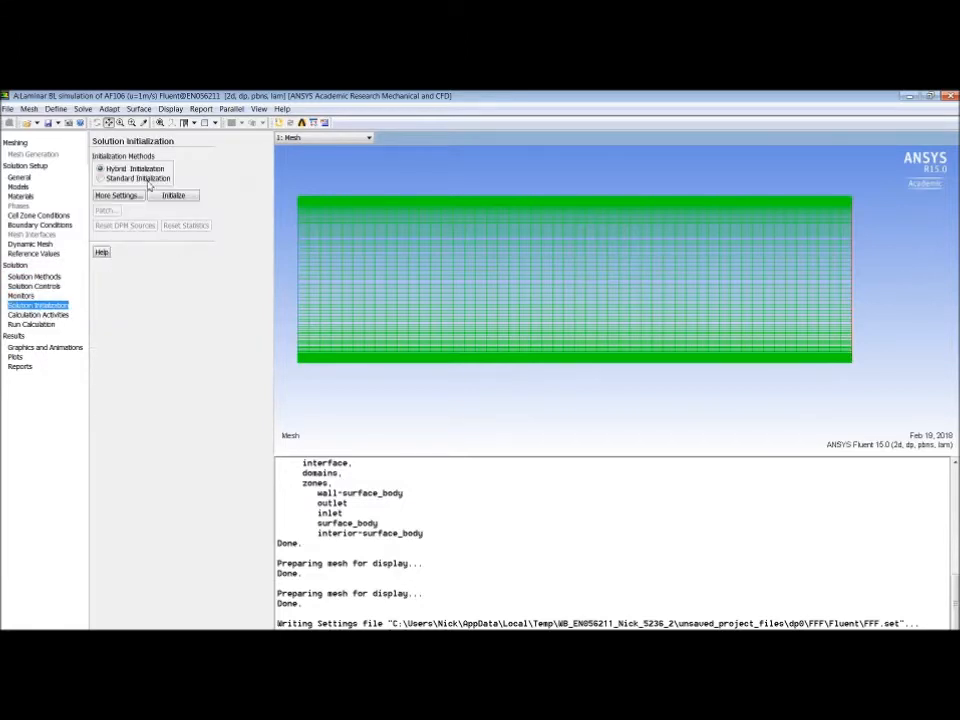
pyautogui.click(172, 196)
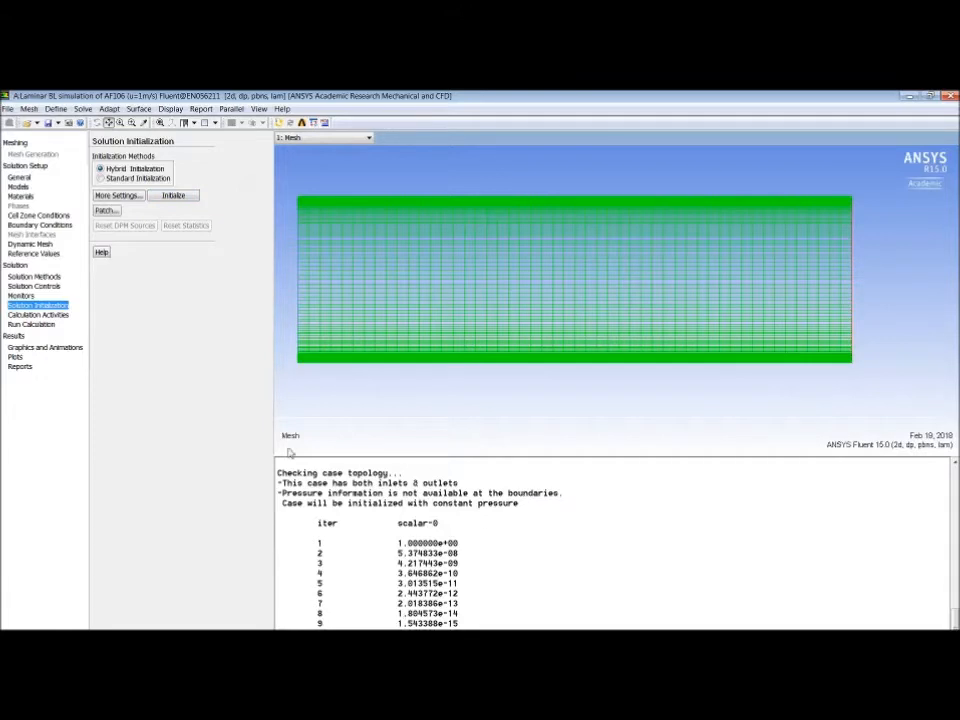
# - Check the tutorial's run instructions, then run the Fluent calculation for 1000 iterations and dismiss the completion message
pyautogui.click(31, 324)
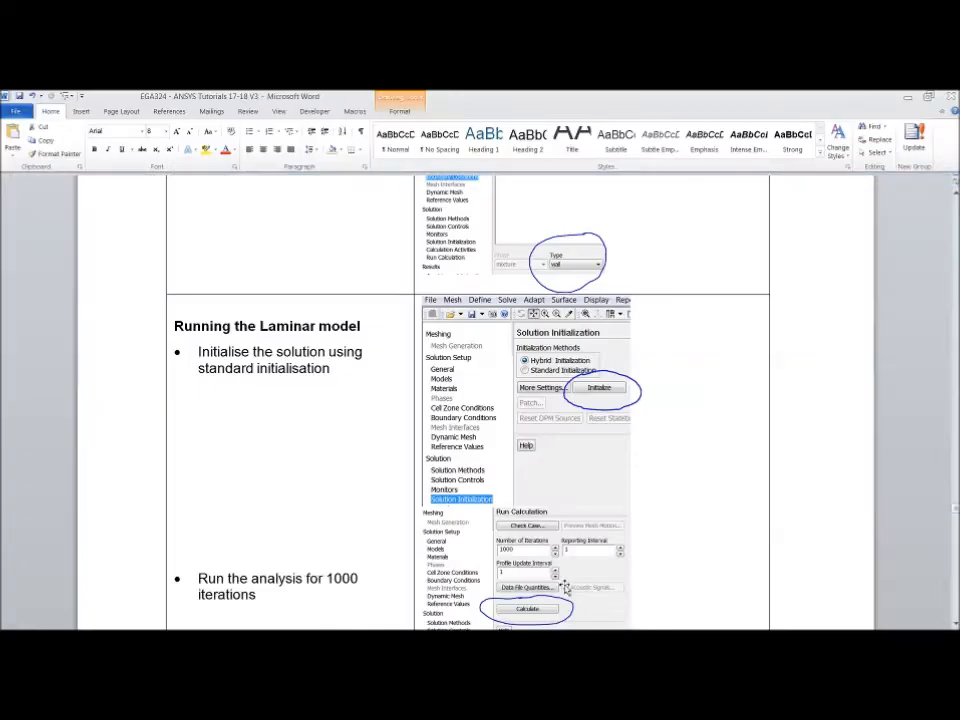
pyautogui.scroll(-10, 565, 585)
pyautogui.scroll(7, 455, 421)
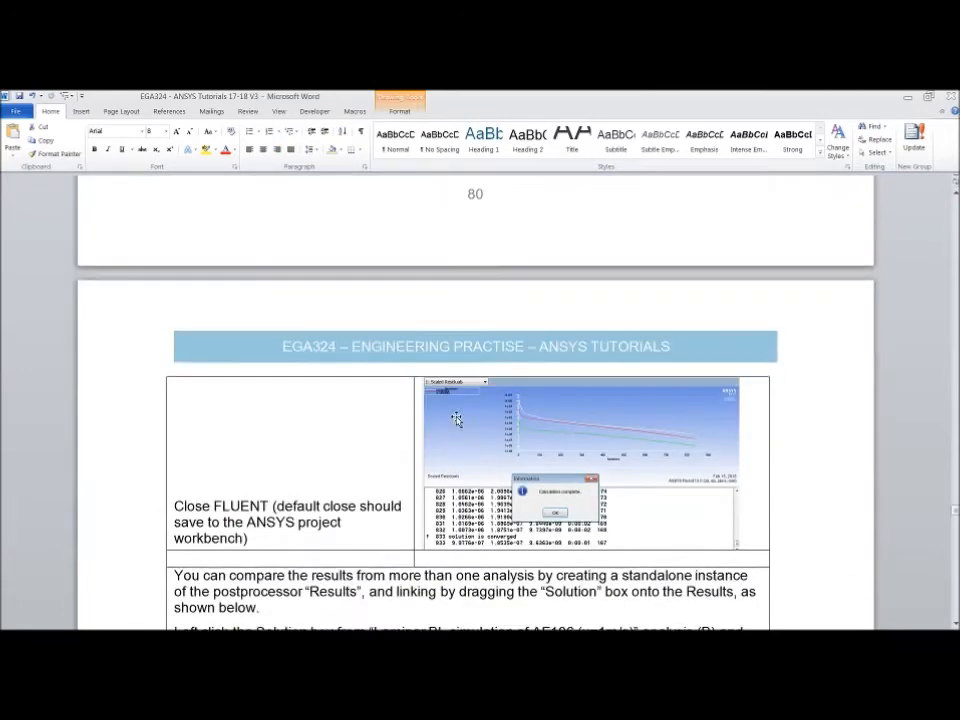
pyautogui.click(907, 97)
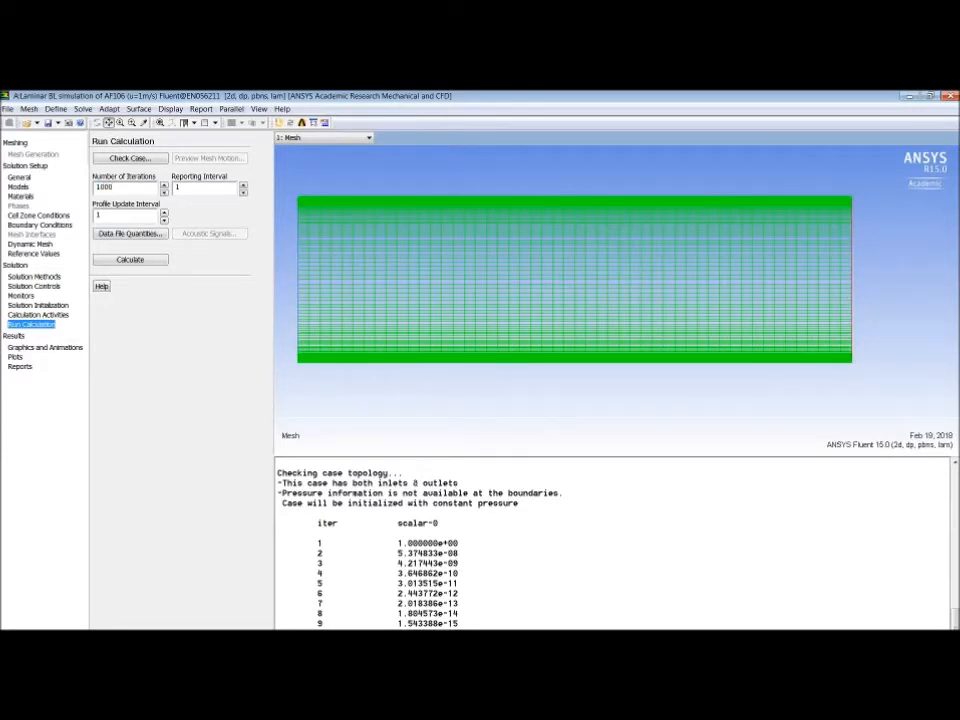
pyautogui.click(125, 258)
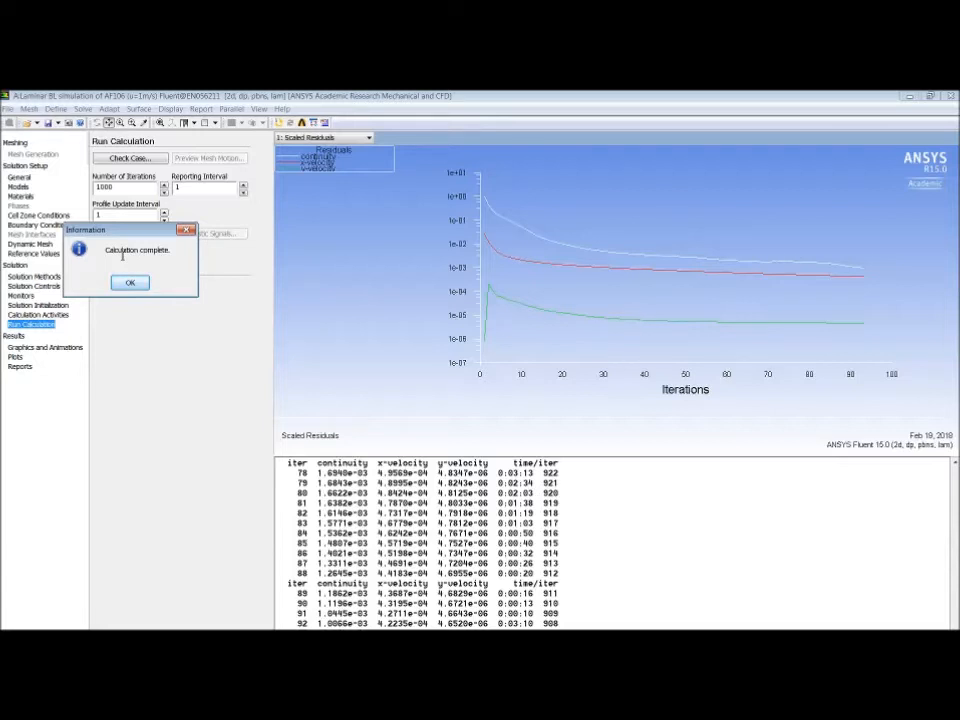
pyautogui.moveTo(143, 237); pyautogui.dragTo(388, 343)
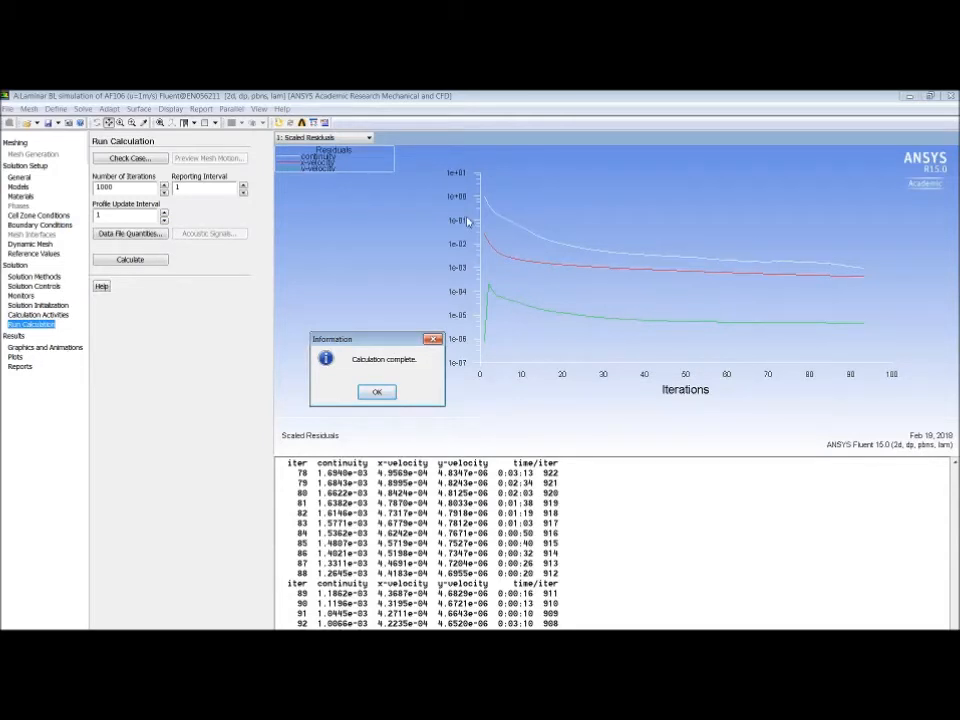
pyautogui.click(377, 391)
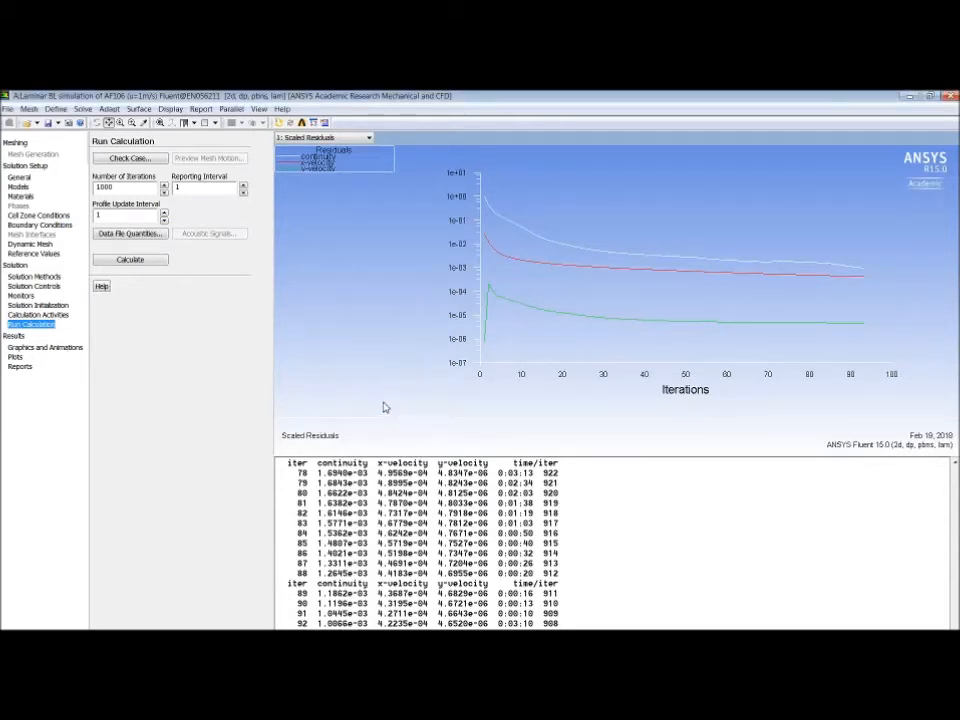
# - Close Fluent, read the Word tutorial's instructions on linking a standalone Results system, and switch to Workbench
pyautogui.click(952, 96)
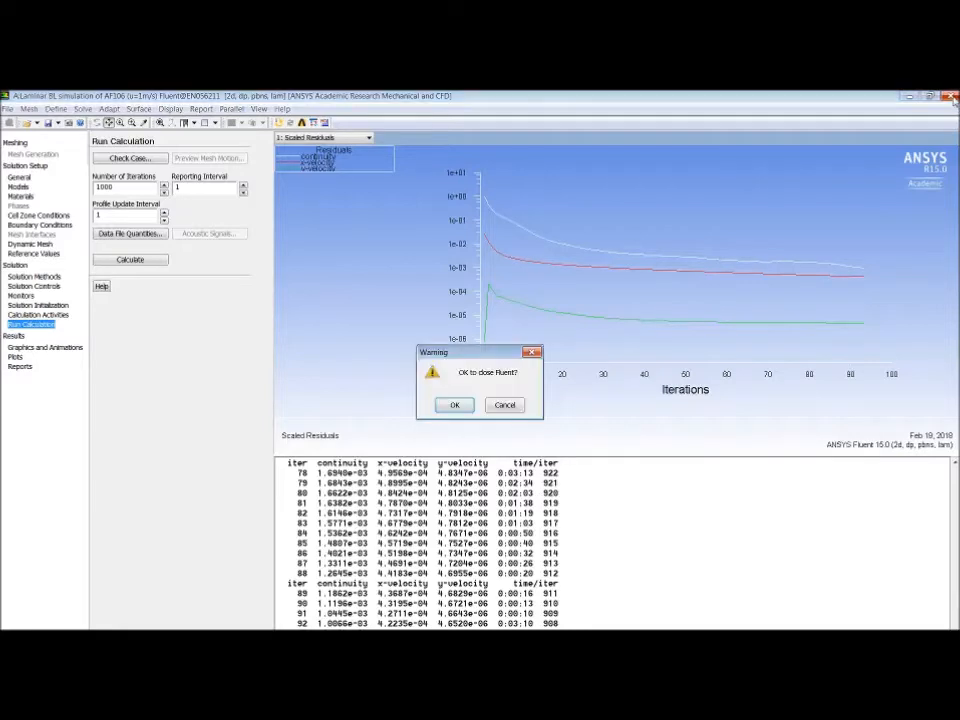
pyautogui.click(455, 405)
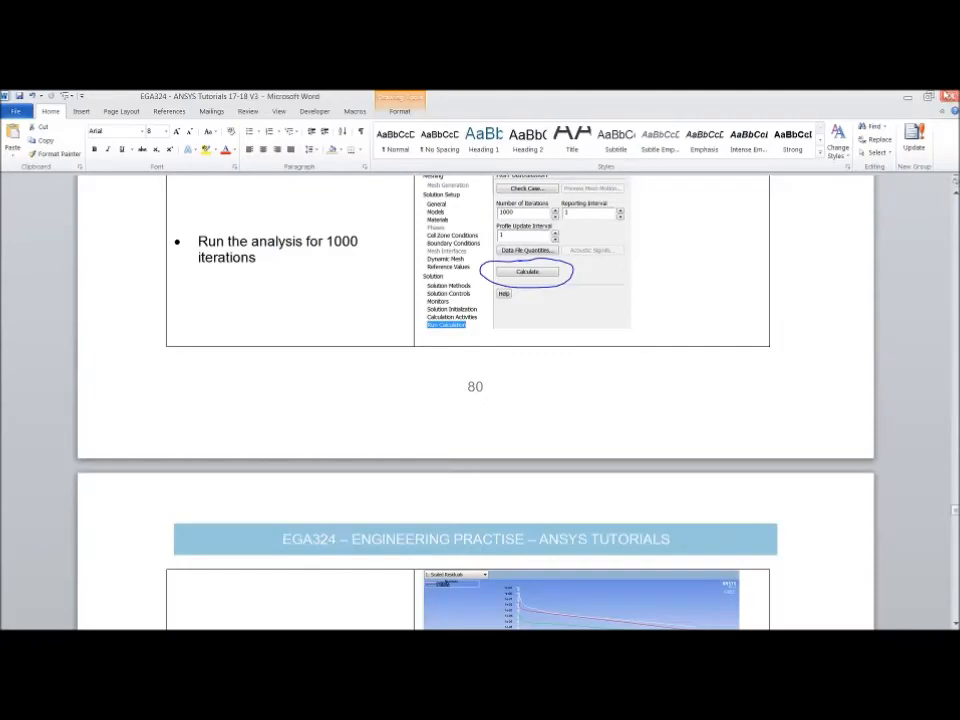
pyautogui.scroll(-5, 706, 494)
pyautogui.scroll(-5, 706, 494)
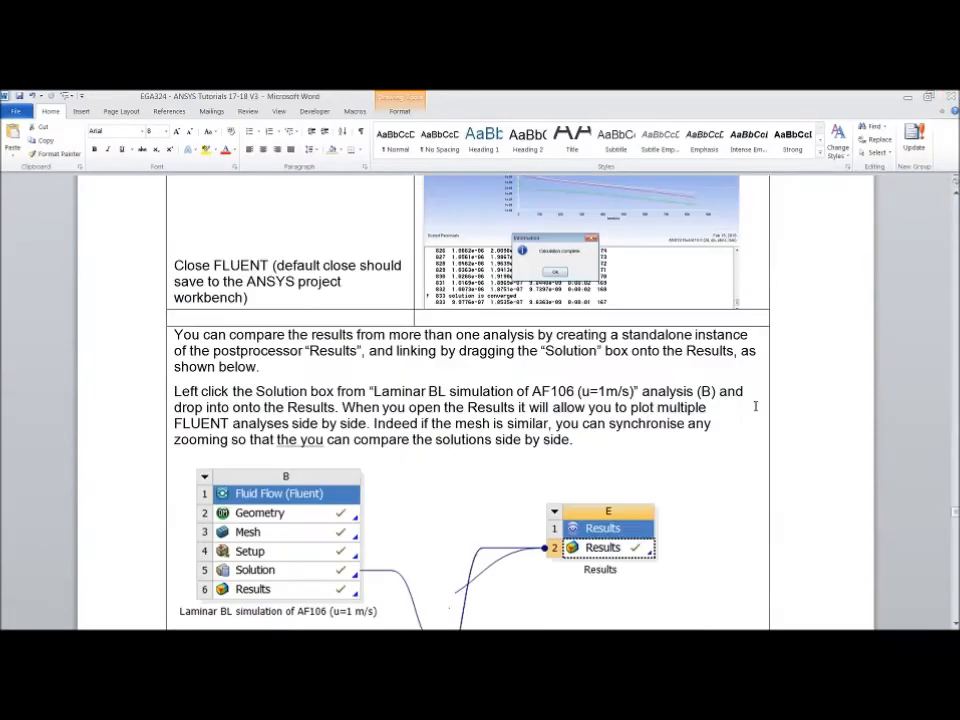
pyautogui.click(928, 100)
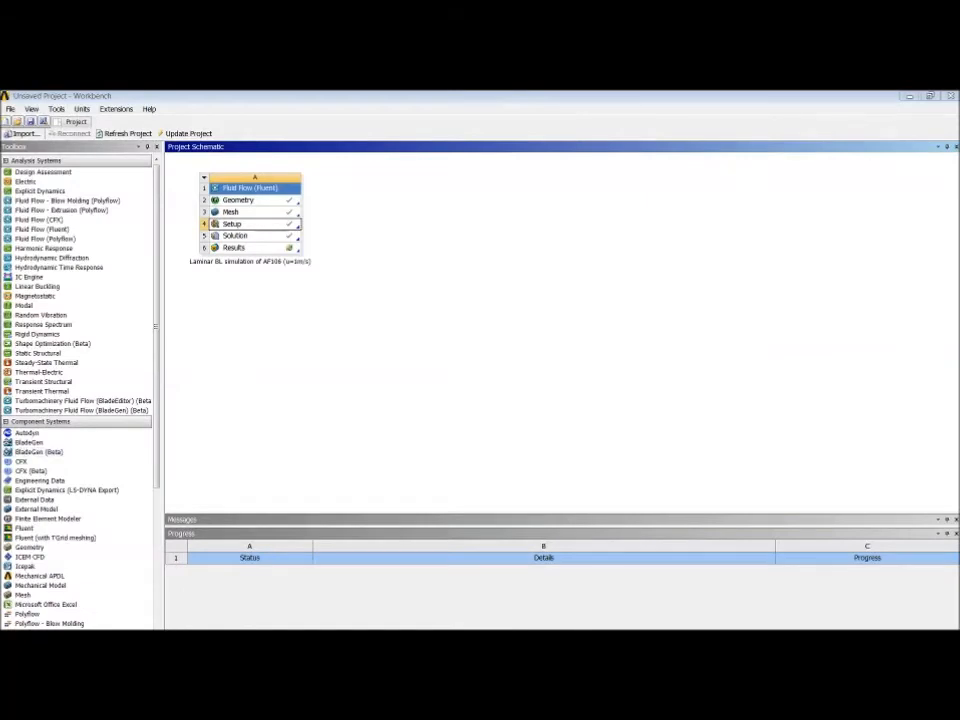
# - Add a standalone Results system to the project schematic, link the Fluent system's Solution to it, and open it in CFD-Post
pyautogui.moveTo(157, 446); pyautogui.dragTo(42, 563)
pyautogui.moveTo(25, 465); pyautogui.dragTo(394, 217)
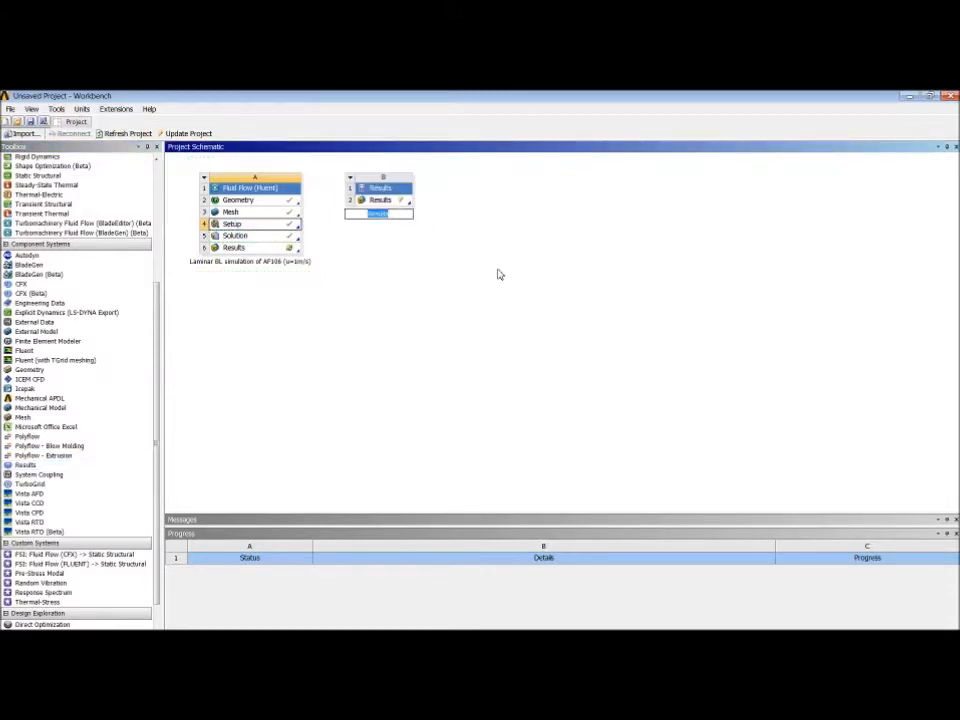
pyautogui.click(253, 236)
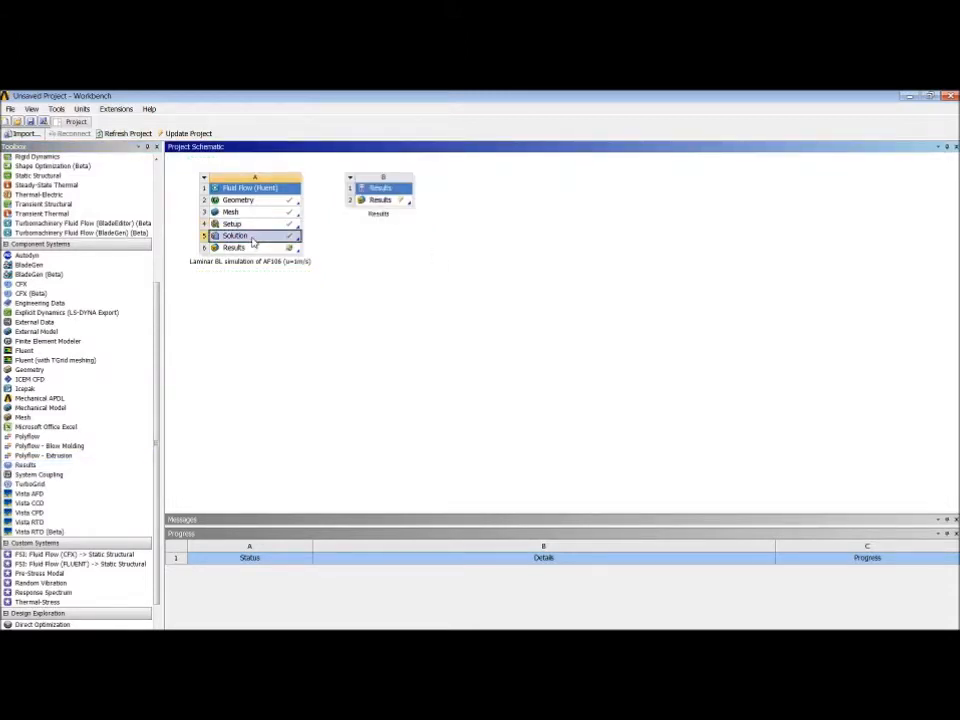
pyautogui.moveTo(253, 240); pyautogui.dragTo(377, 202)
pyautogui.click(390, 203)
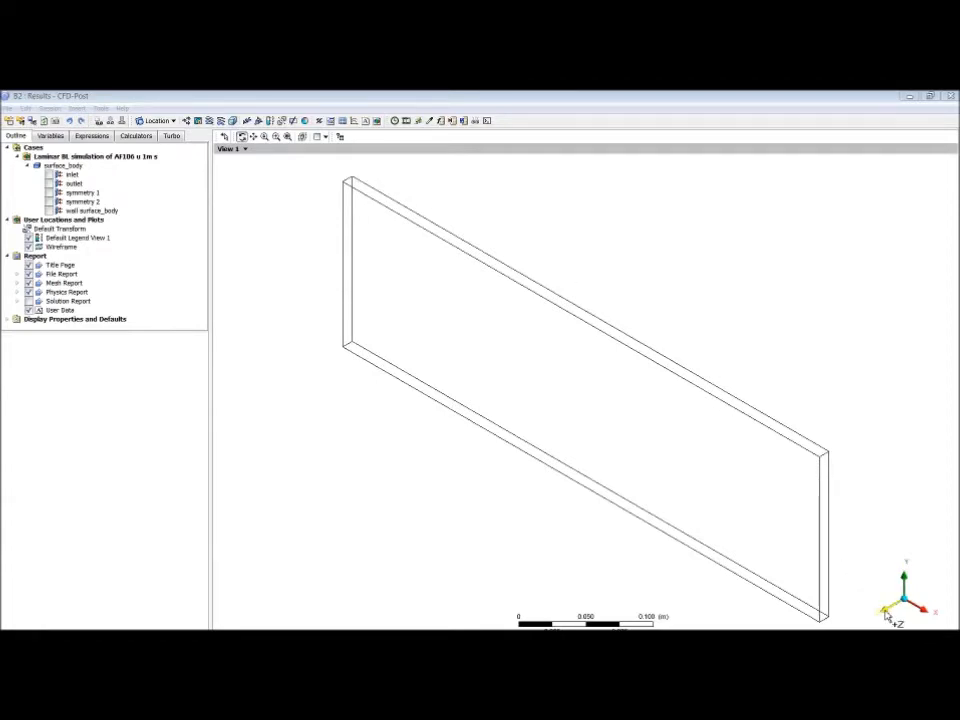
# - Insert a contour plot of Pressure located on symmetry 1
pyautogui.click(887, 615)
pyautogui.scroll(2, 443, 349)
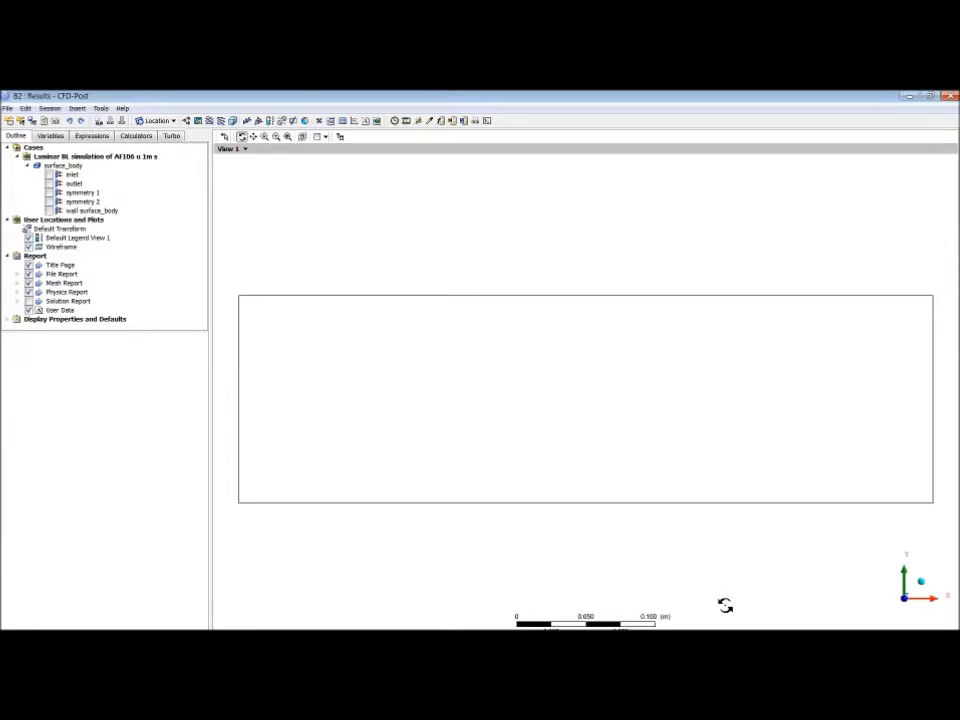
pyautogui.click(50, 175)
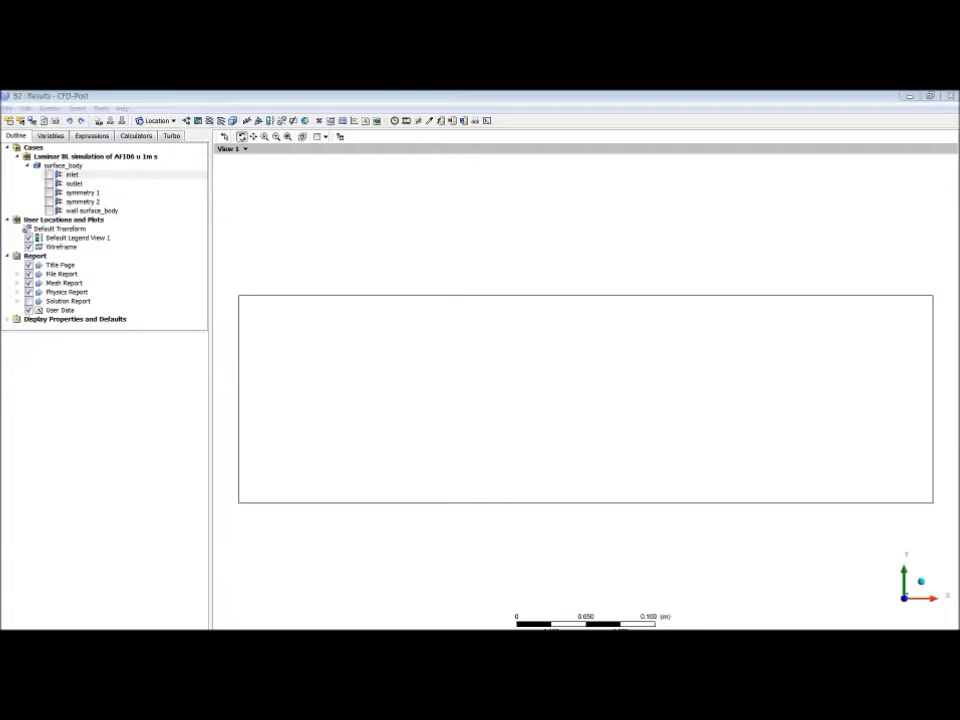
pyautogui.click(77, 108)
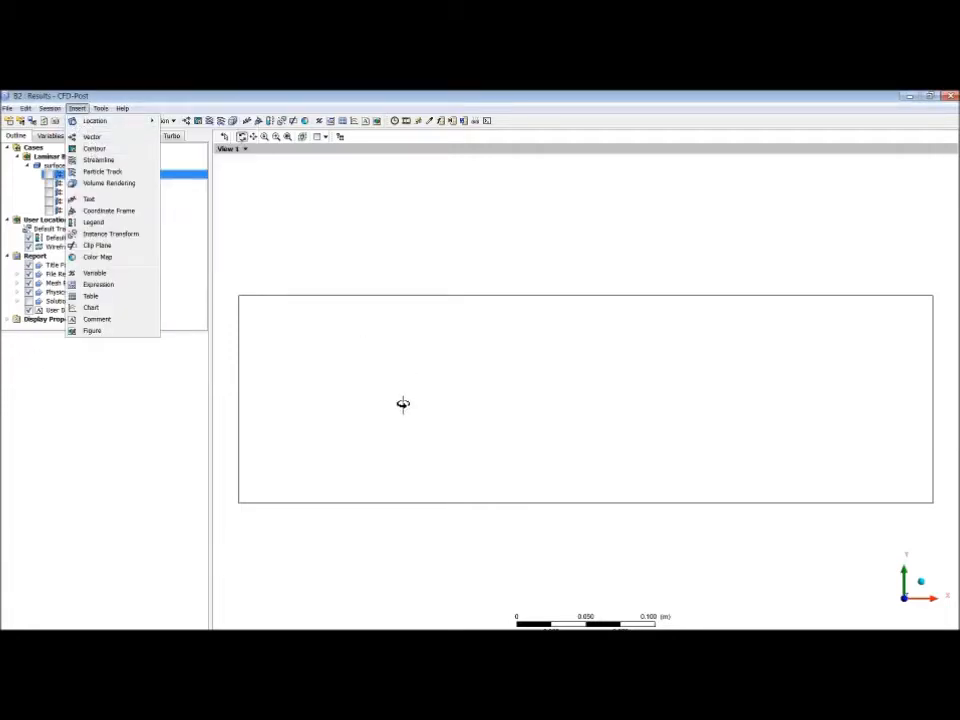
pyautogui.click(100, 147)
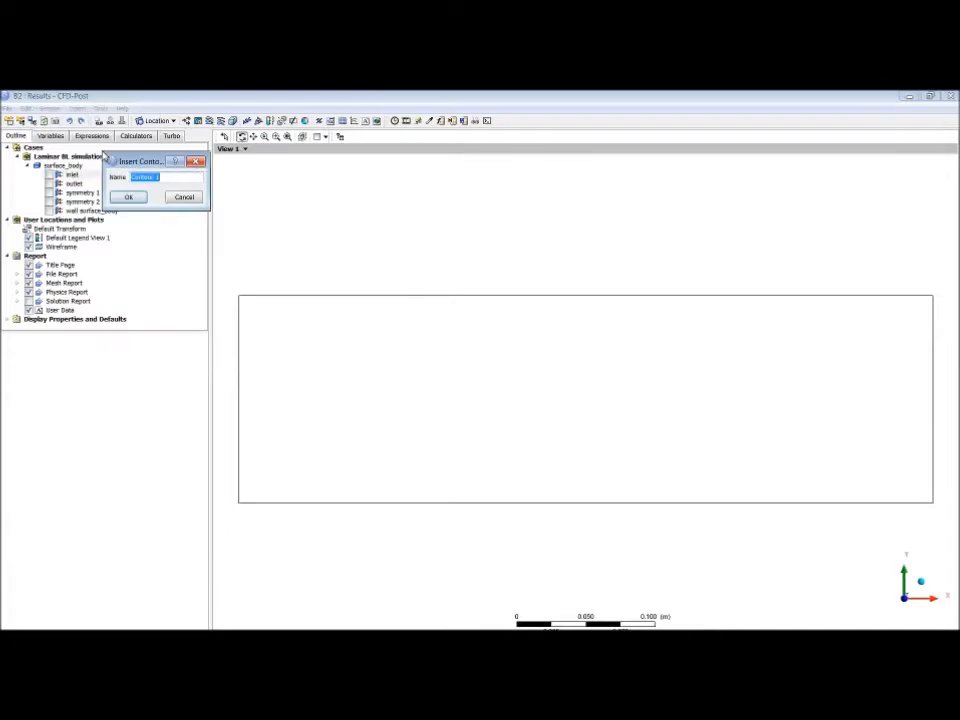
pyautogui.click(128, 197)
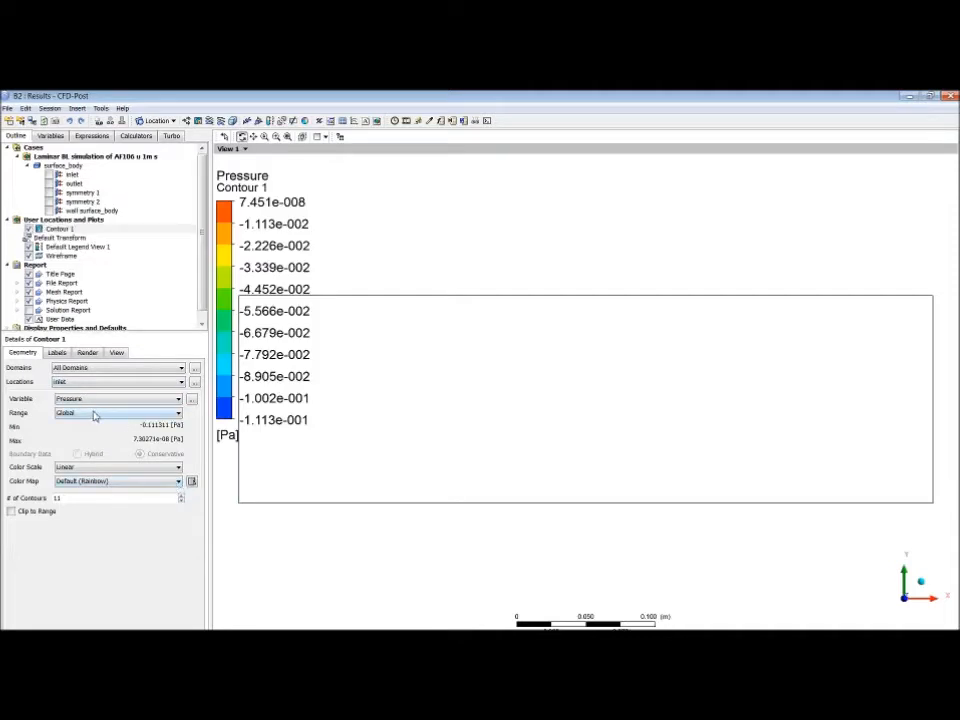
pyautogui.click(133, 383)
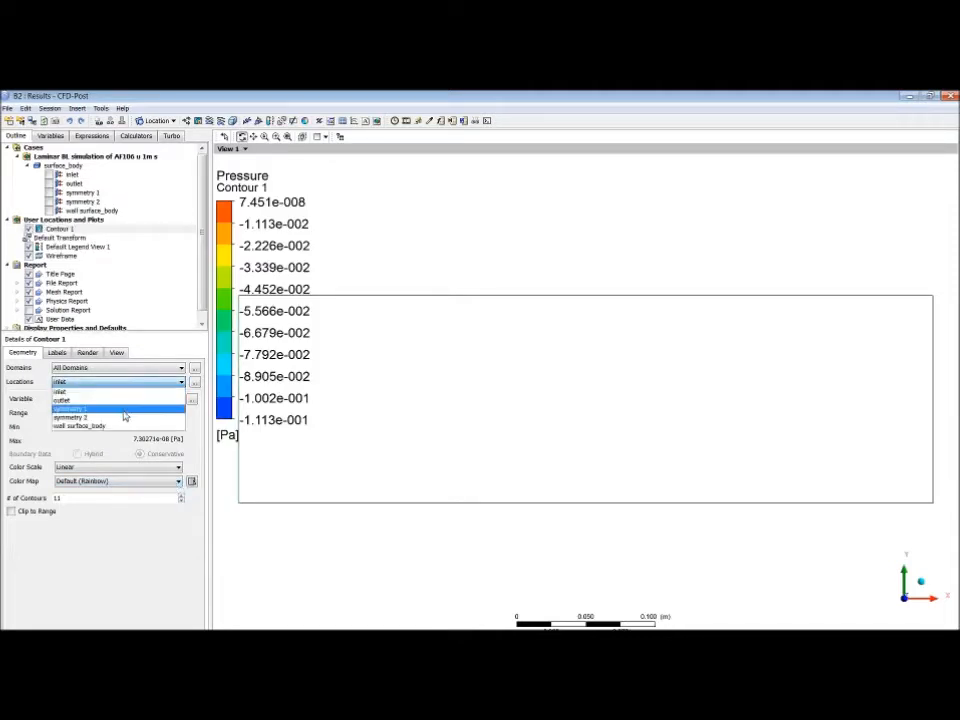
pyautogui.click(124, 410)
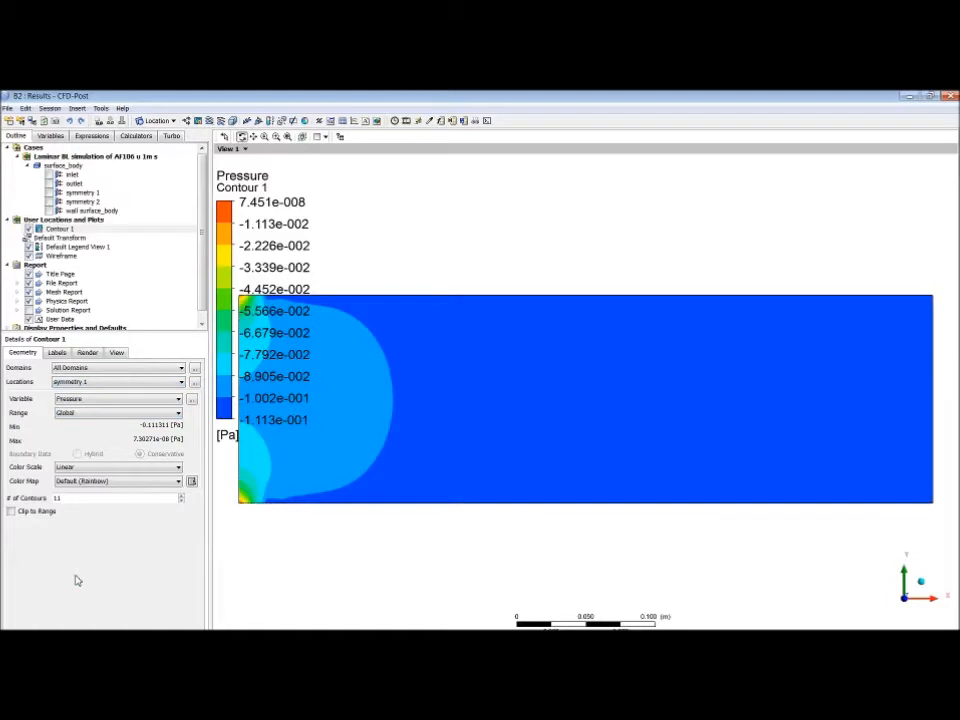
pyautogui.scroll(-3, 407, 566)
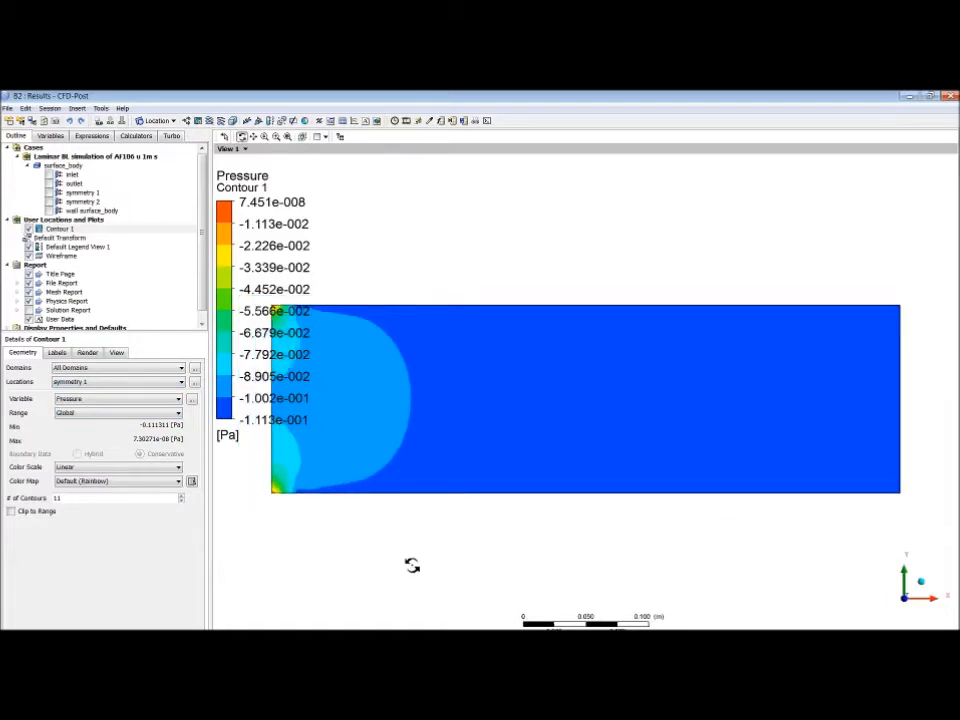
pyautogui.scroll(-1, 405, 560)
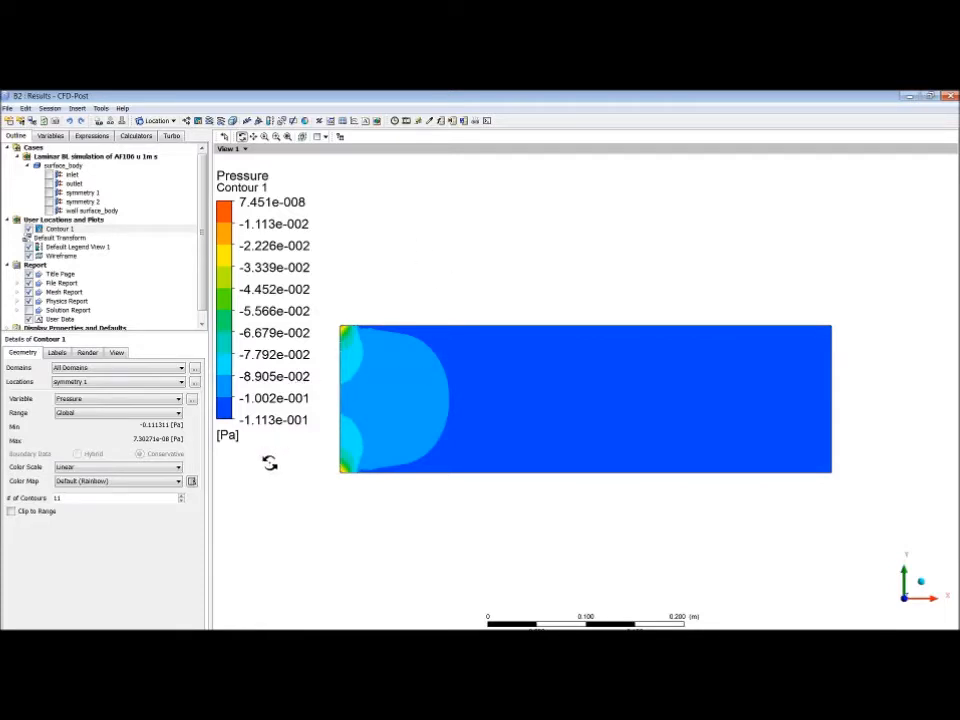
# - Change the pressure contour's location to symmetry 2 and set its range to Local
pyautogui.click(141, 383)
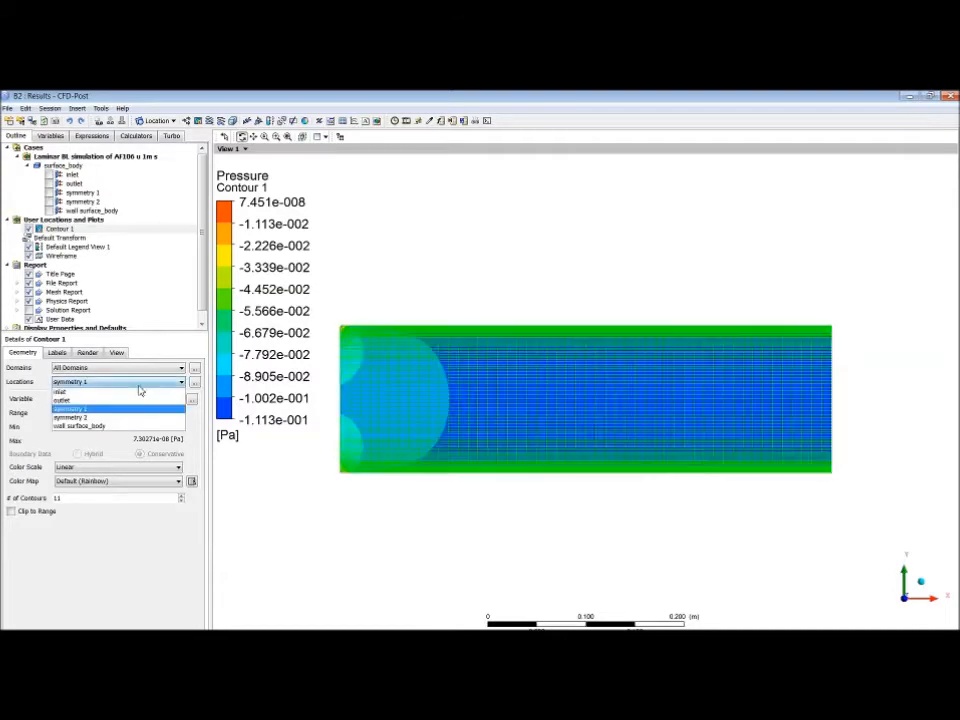
pyautogui.click(124, 420)
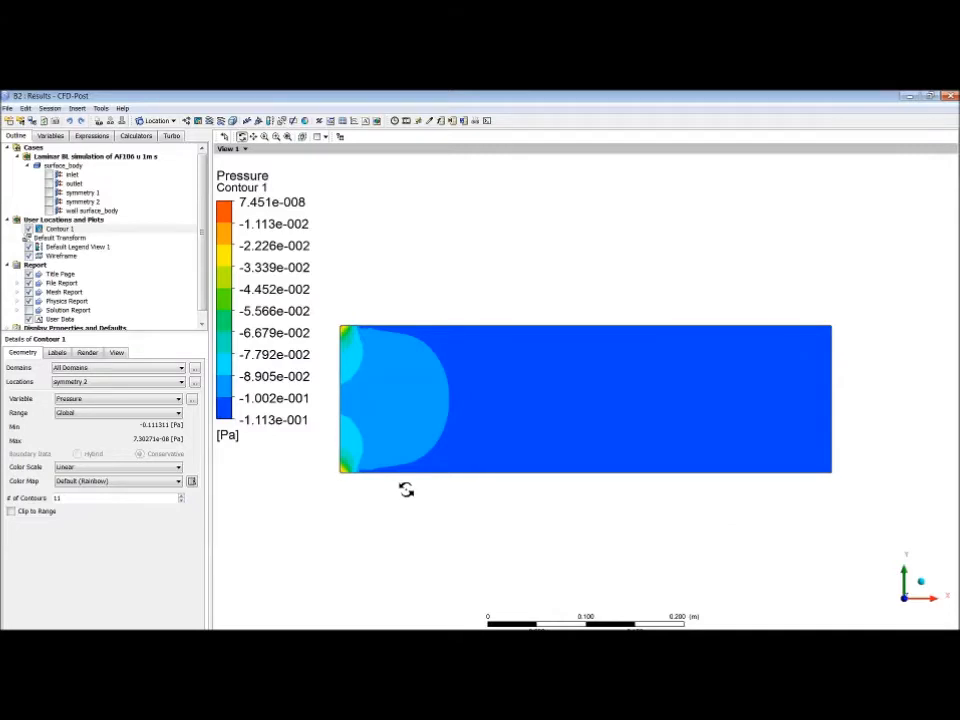
pyautogui.click(118, 413)
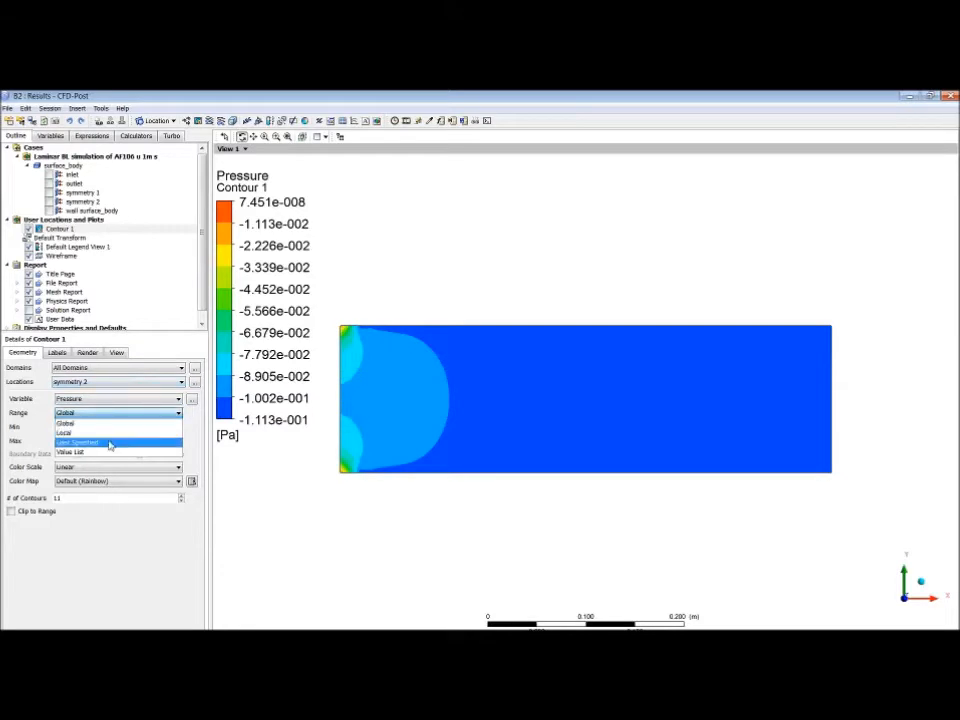
pyautogui.click(110, 432)
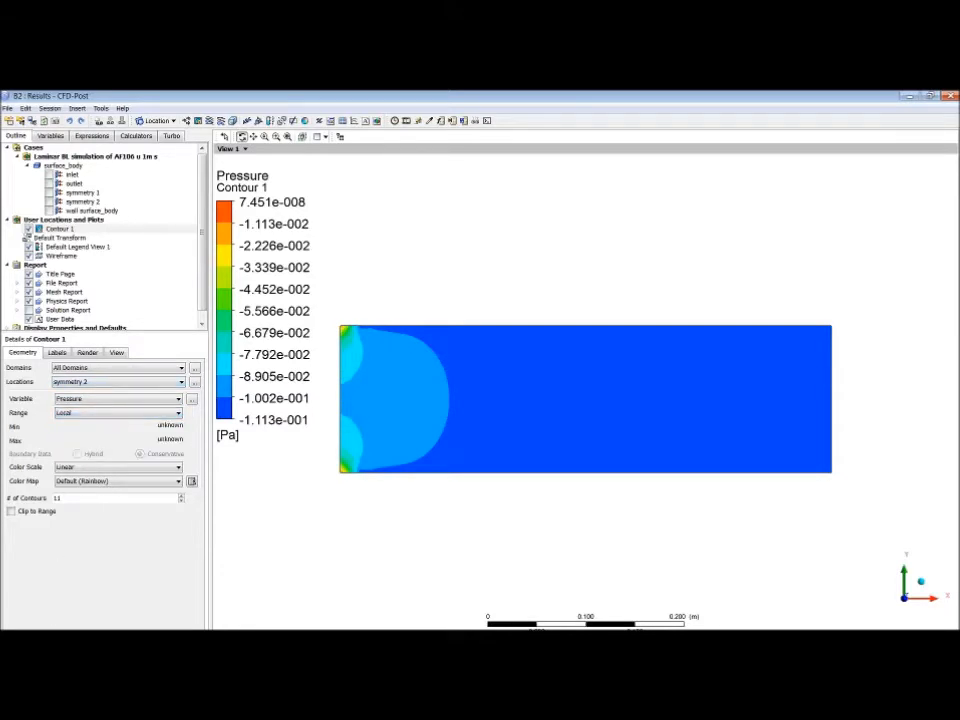
pyautogui.click(96, 370)
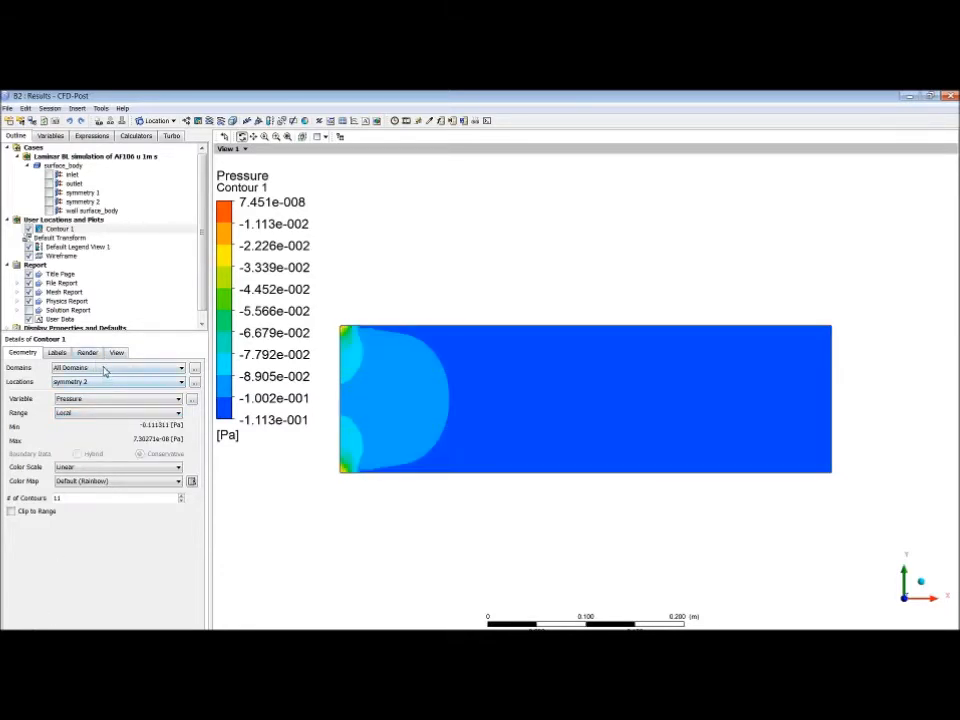
pyautogui.click(92, 445)
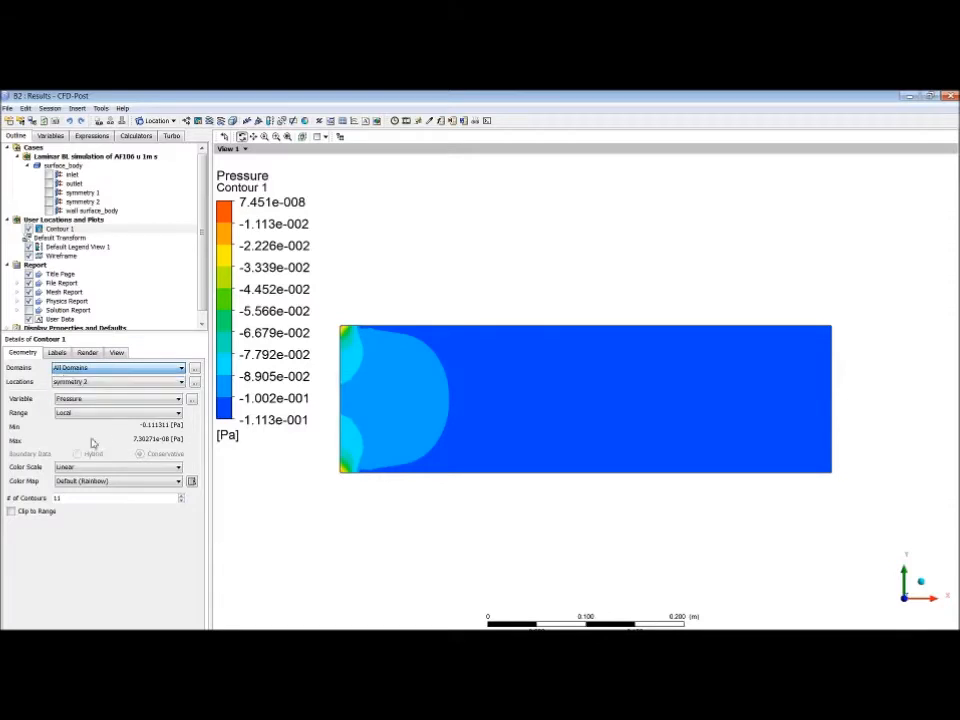
# - Keep symmetry 2 as the contour's location and plot Velocity as its variable
pyautogui.click(92, 385)
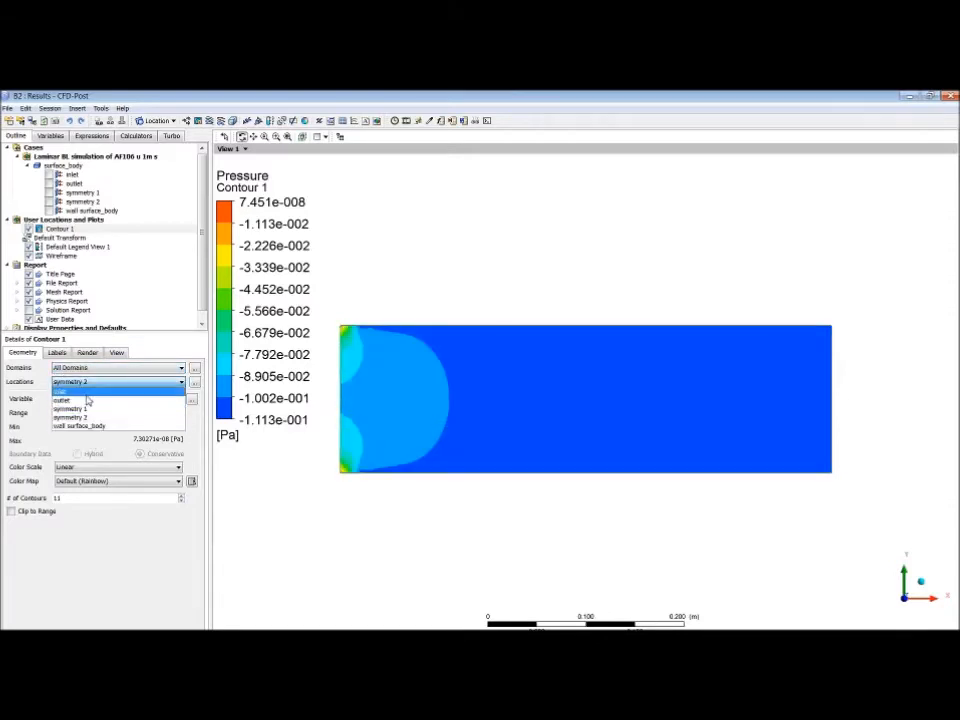
pyautogui.click(88, 417)
pyautogui.click(88, 400)
pyautogui.click(88, 424)
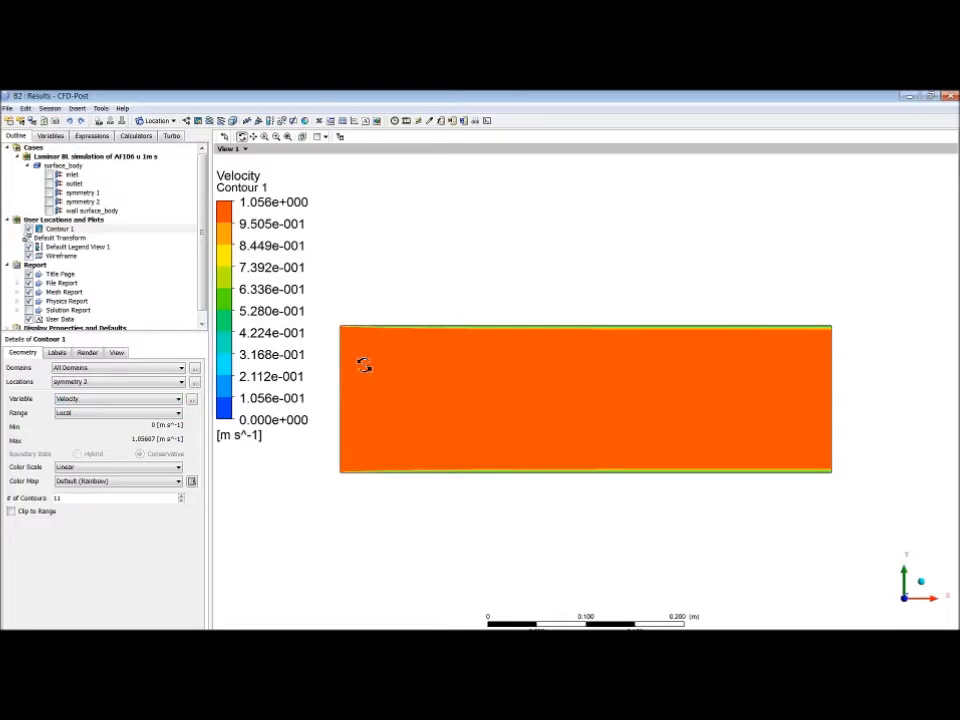
# - Examine the velocity contour on symmetry 2, particularly the boundary layers along the upper and lower walls
pyautogui.scroll(-3, 456, 369)
pyautogui.scroll(5, 456, 369)
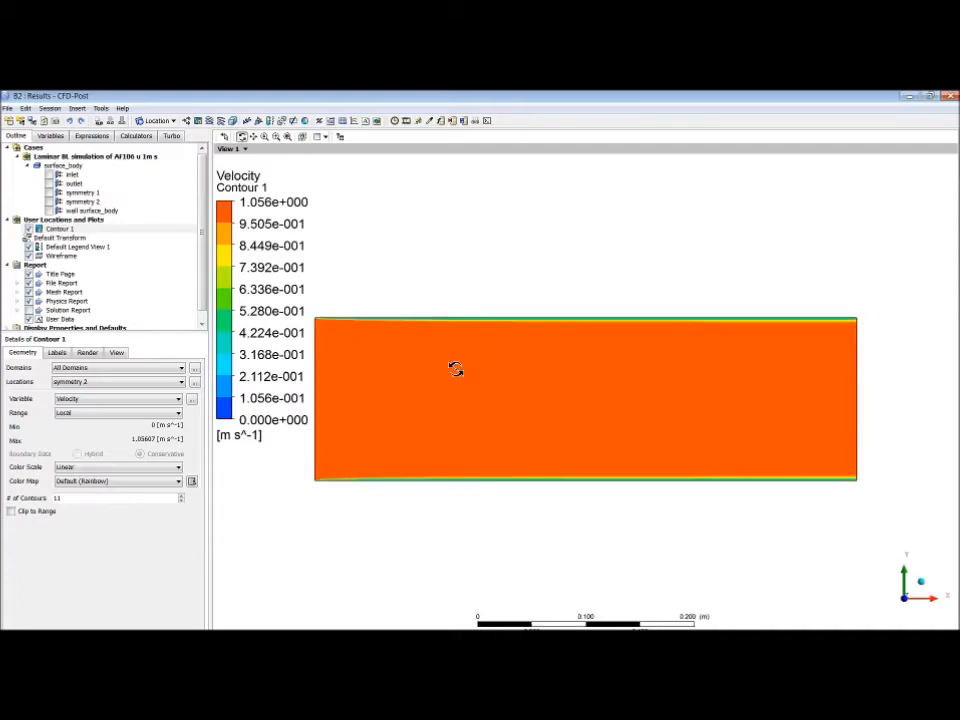
pyautogui.scroll(3, 459, 384)
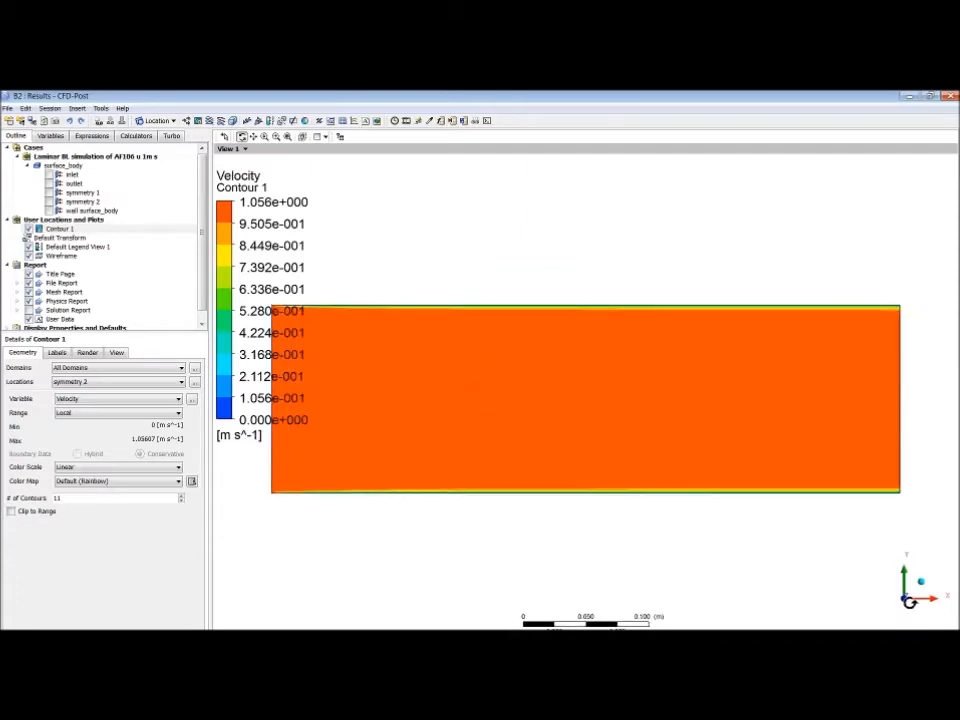
pyautogui.scroll(-1, 642, 537)
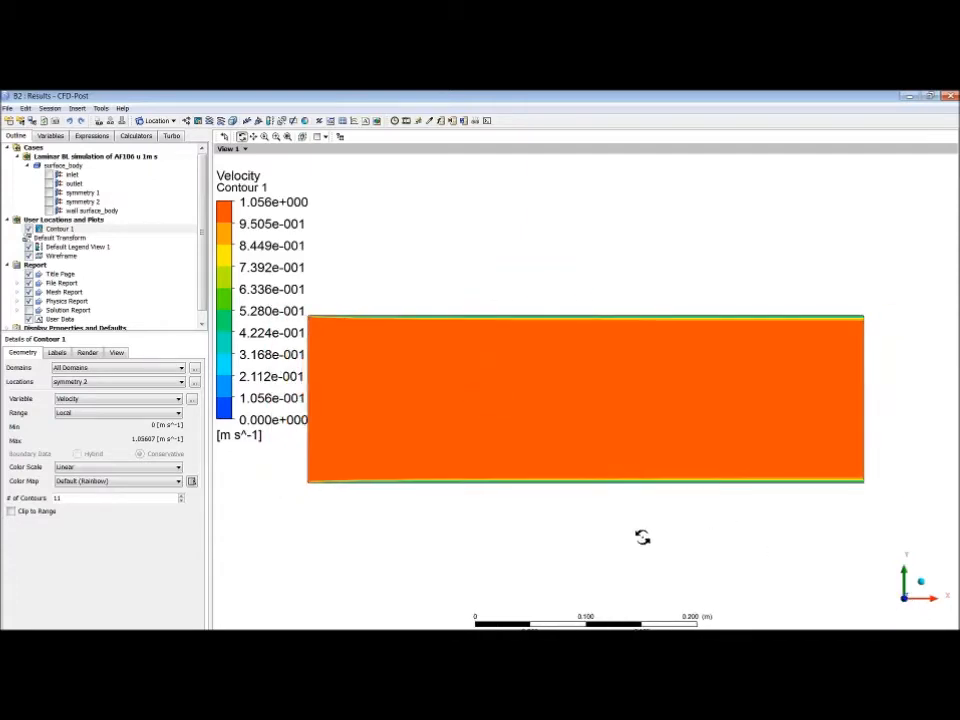
pyautogui.scroll(-1, 642, 537)
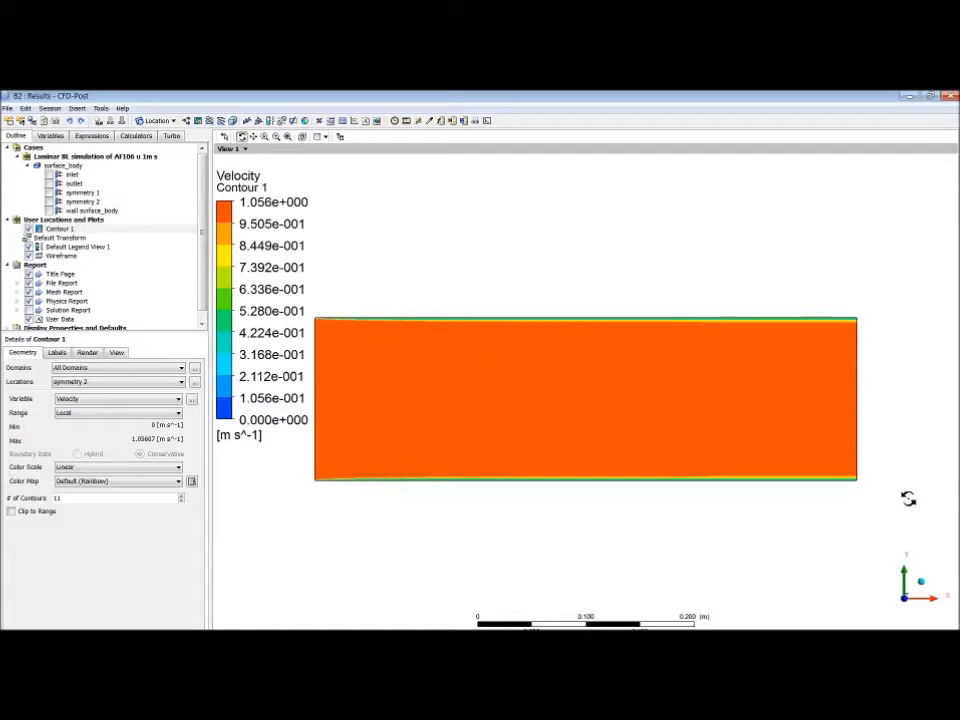
pyautogui.scroll(2, 494, 528)
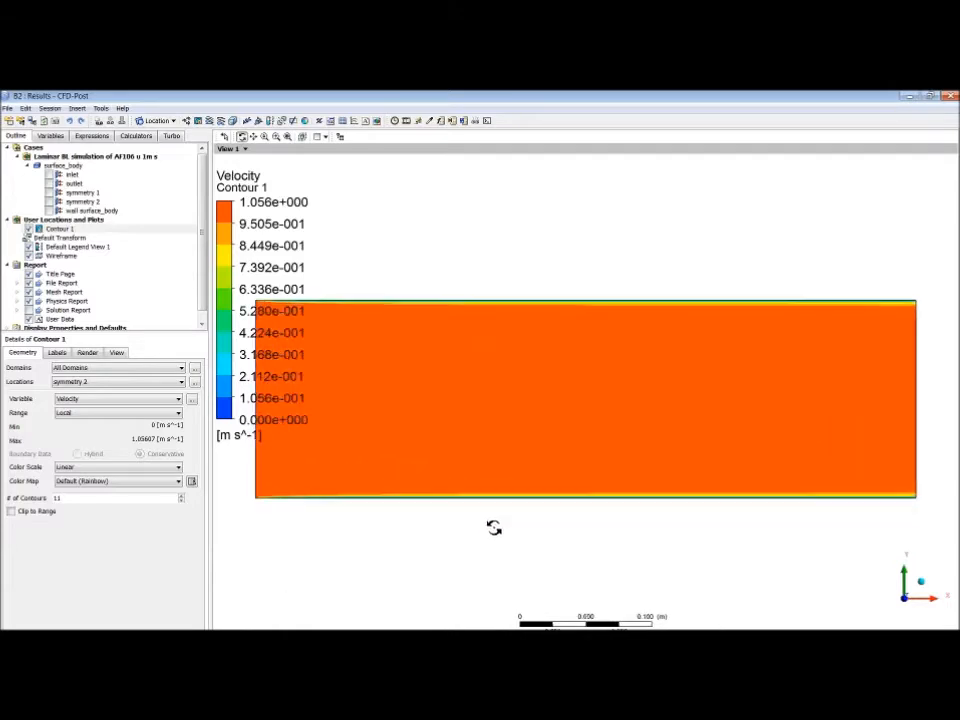
pyautogui.scroll(4, 496, 531)
pyautogui.scroll(-3, 491, 547)
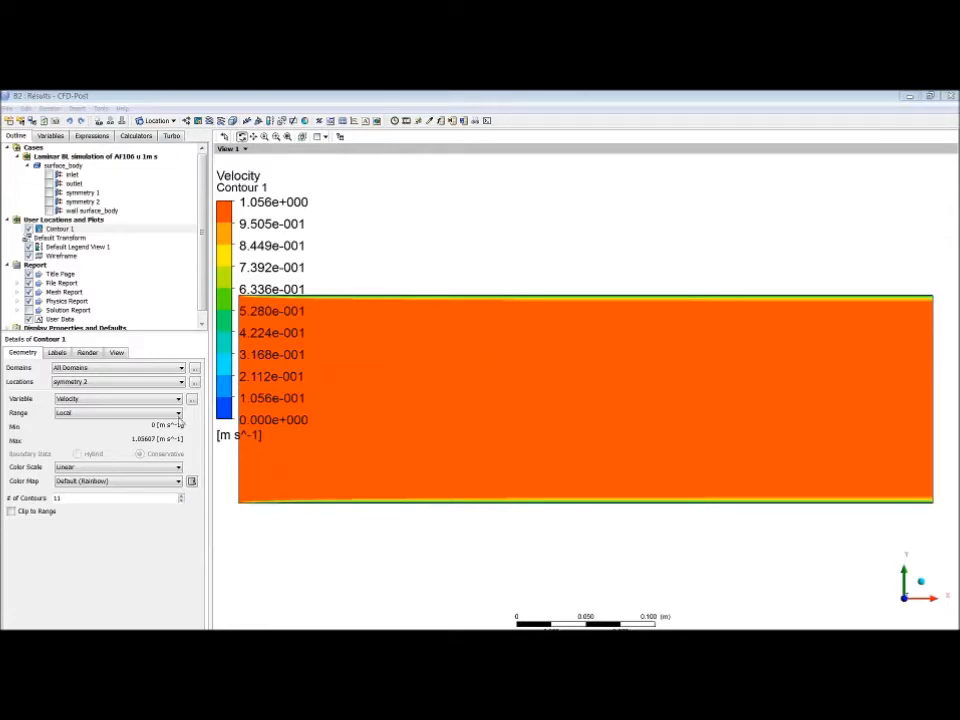
# - Switch the existing contour's variable back to Pressure and apply it on symmetry 2
pyautogui.click(60, 229)
pyautogui.click(128, 398)
pyautogui.click(88, 425)
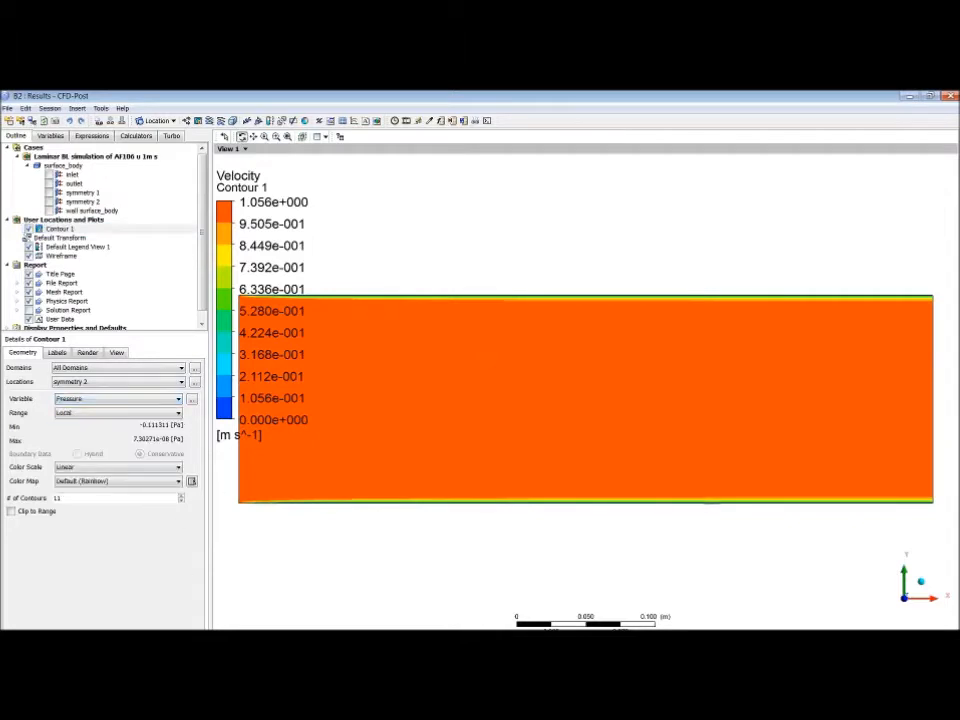
pyautogui.click(30, 640)
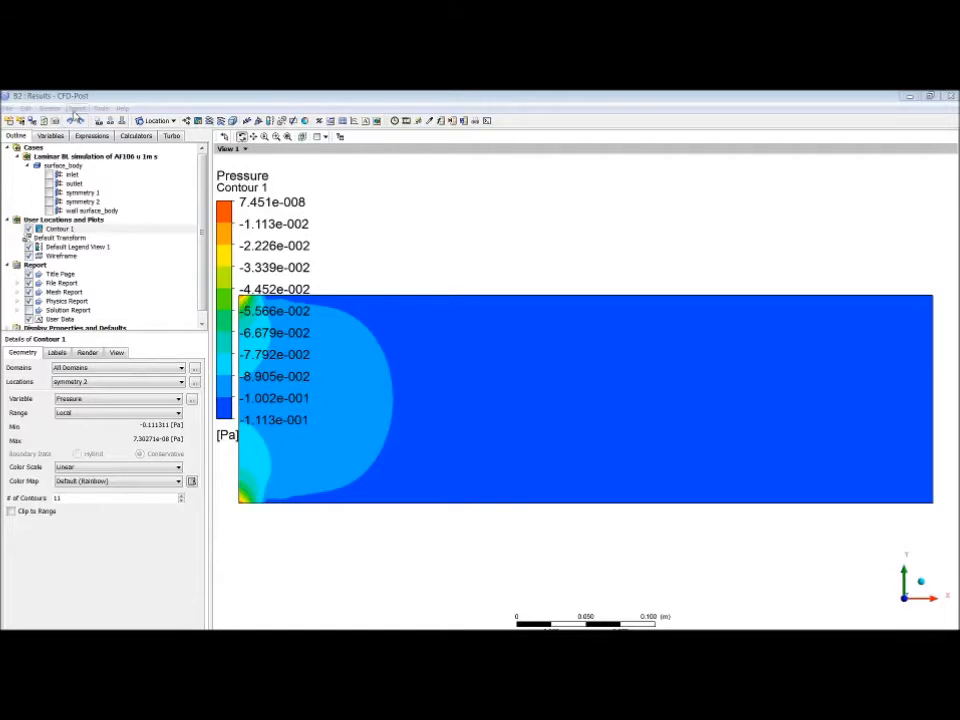
# - Insert a Velocity vector plot located on symmetry 1, keeping the default name
pyautogui.click(77, 108)
pyautogui.click(91, 136)
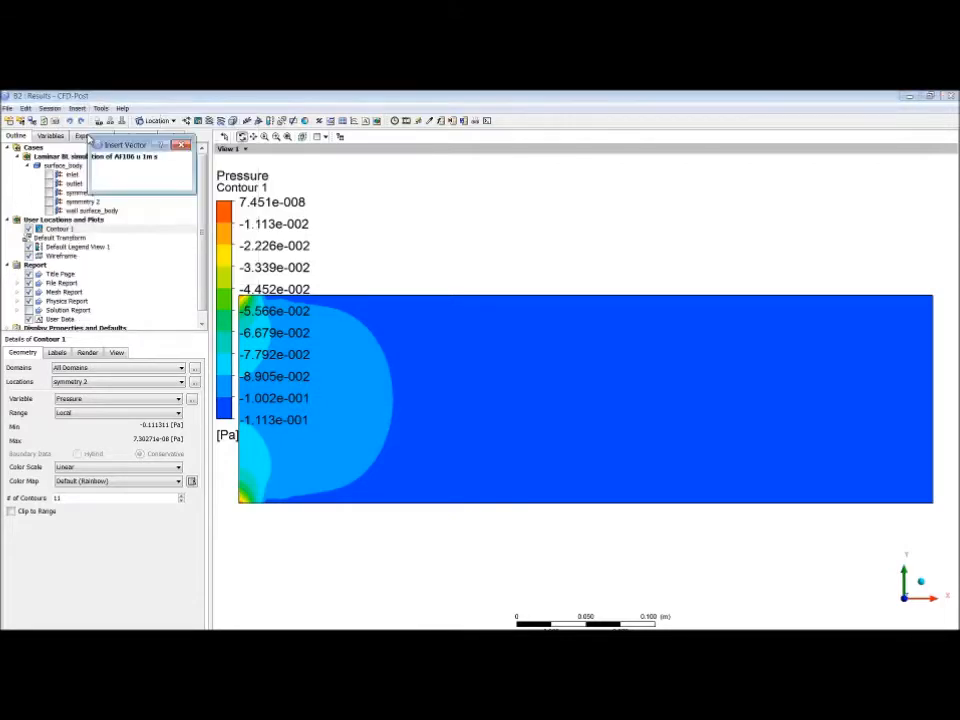
pyautogui.click(112, 181)
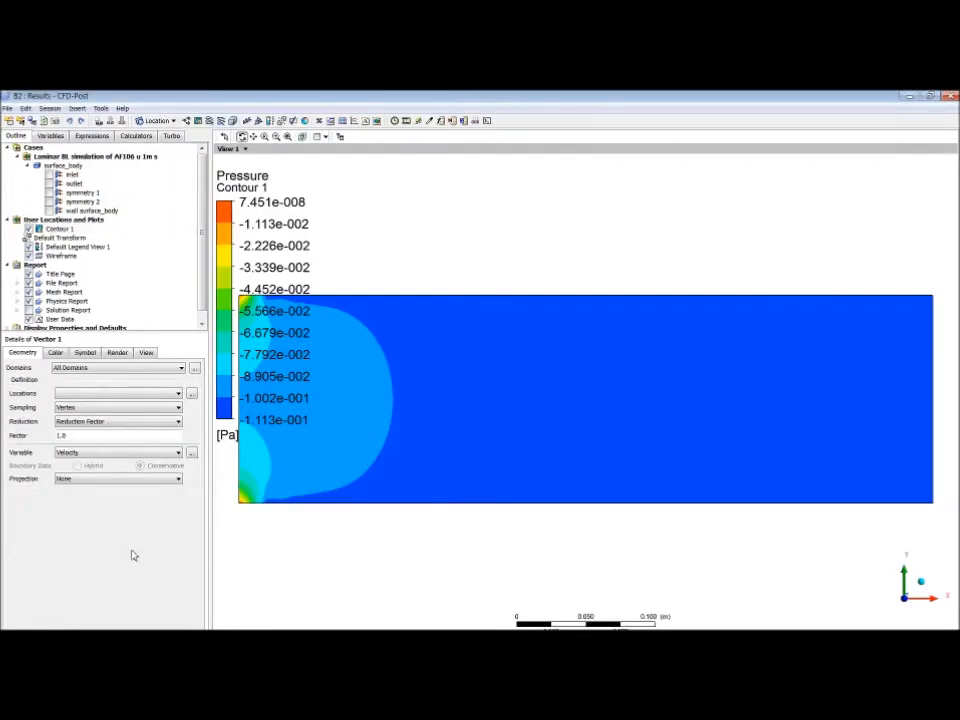
pyautogui.click(120, 395)
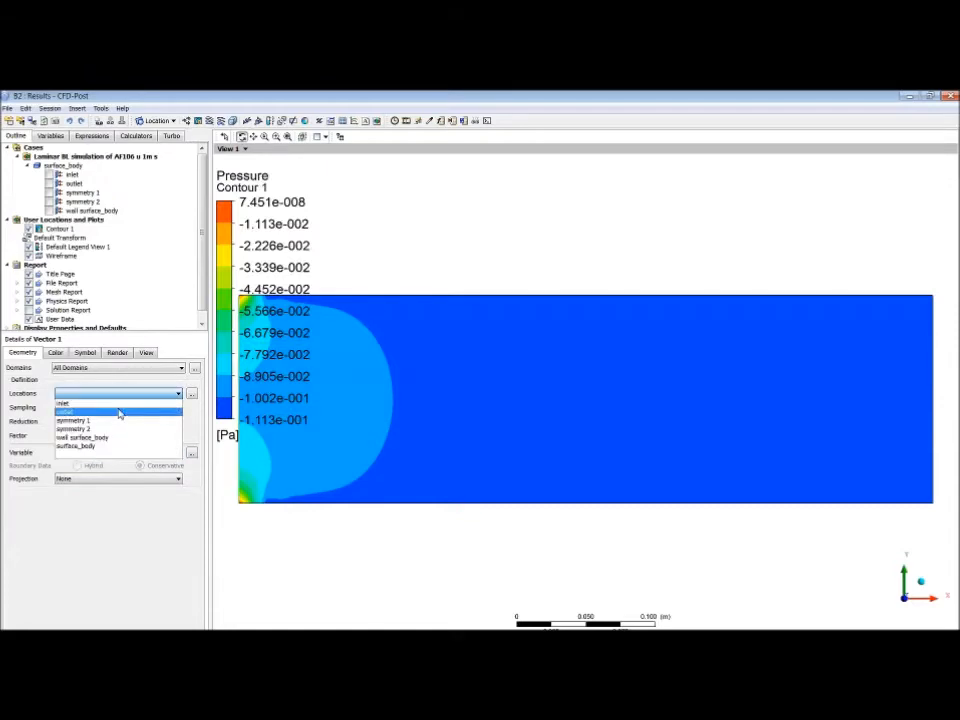
pyautogui.click(114, 424)
pyautogui.click(148, 590)
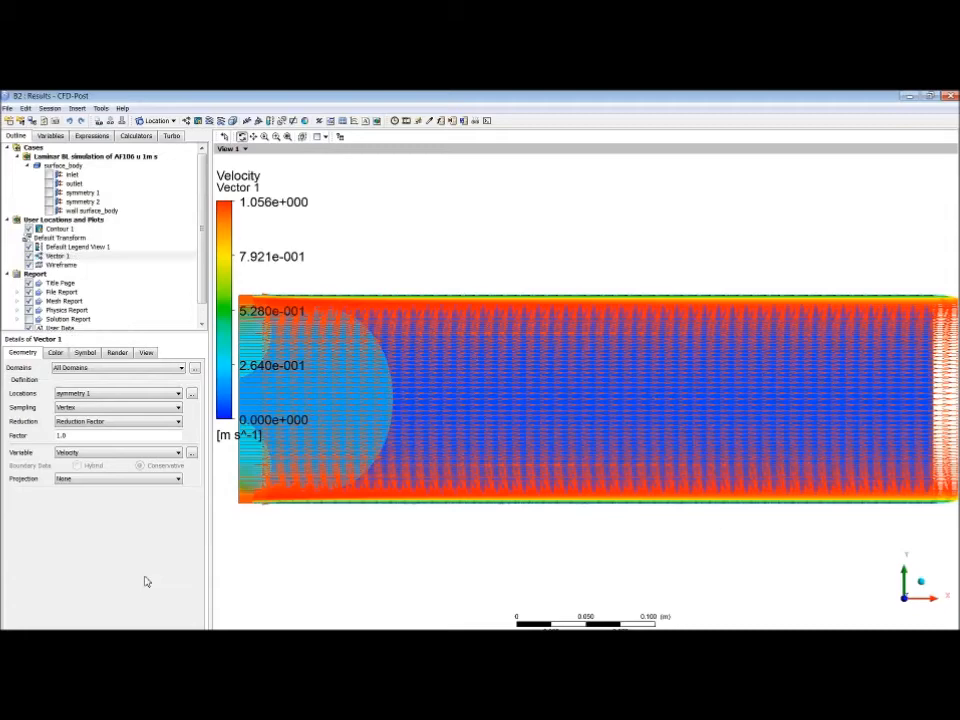
# - Hide the pressure contour and set the vector plot's symbol size to 0.1
pyautogui.scroll(-3, 675, 415)
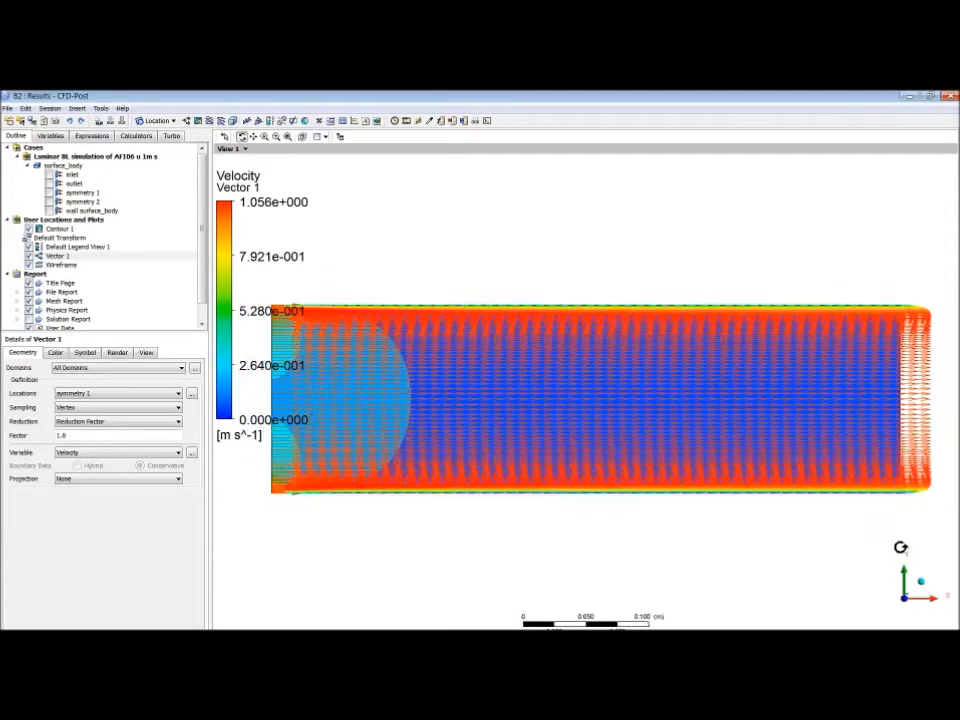
pyautogui.moveTo(864, 298); pyautogui.dragTo(930, 519, button='right')
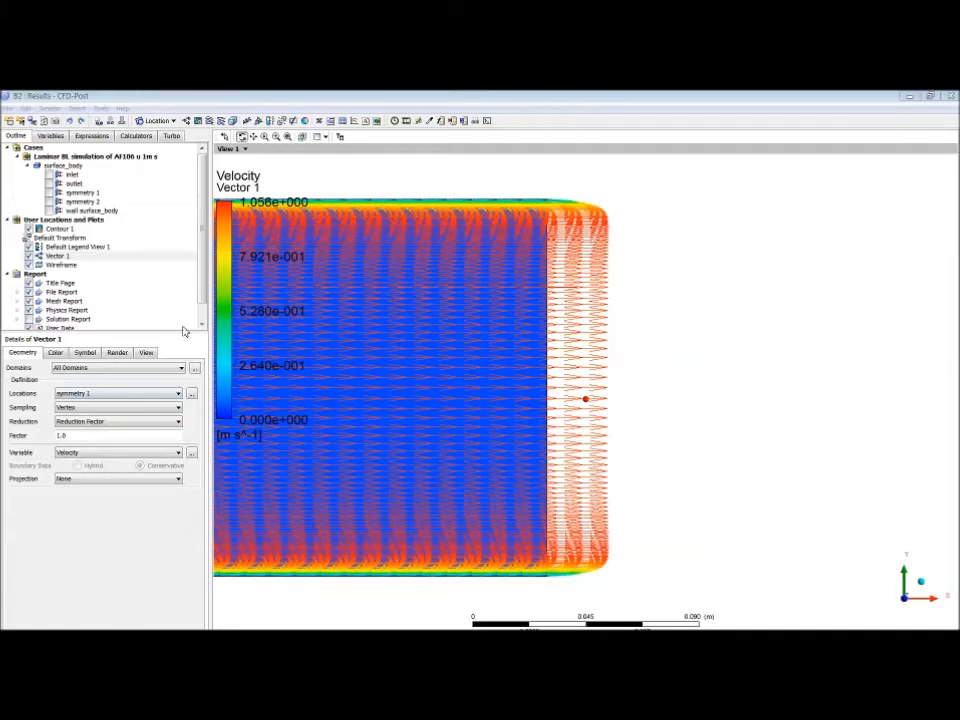
pyautogui.click(29, 228)
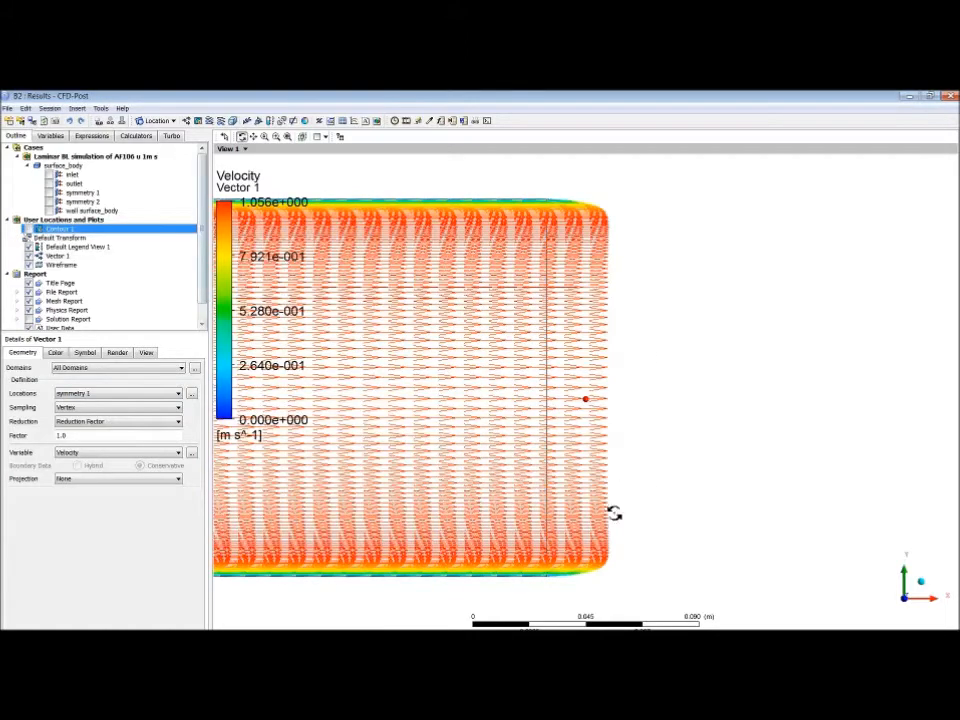
pyautogui.click(85, 352)
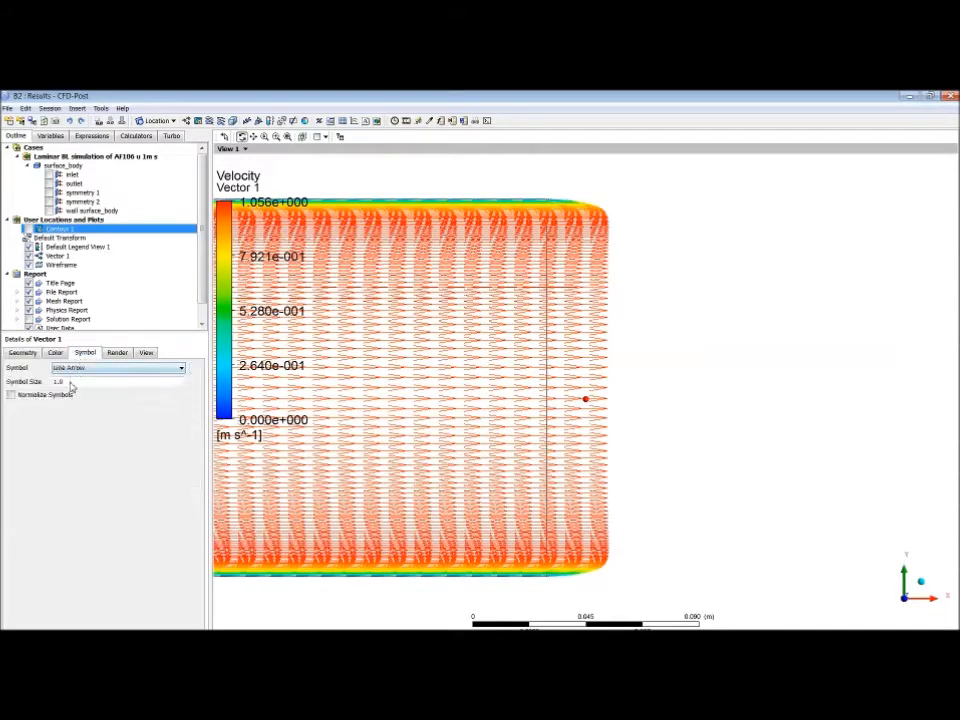
pyautogui.click(70, 384)
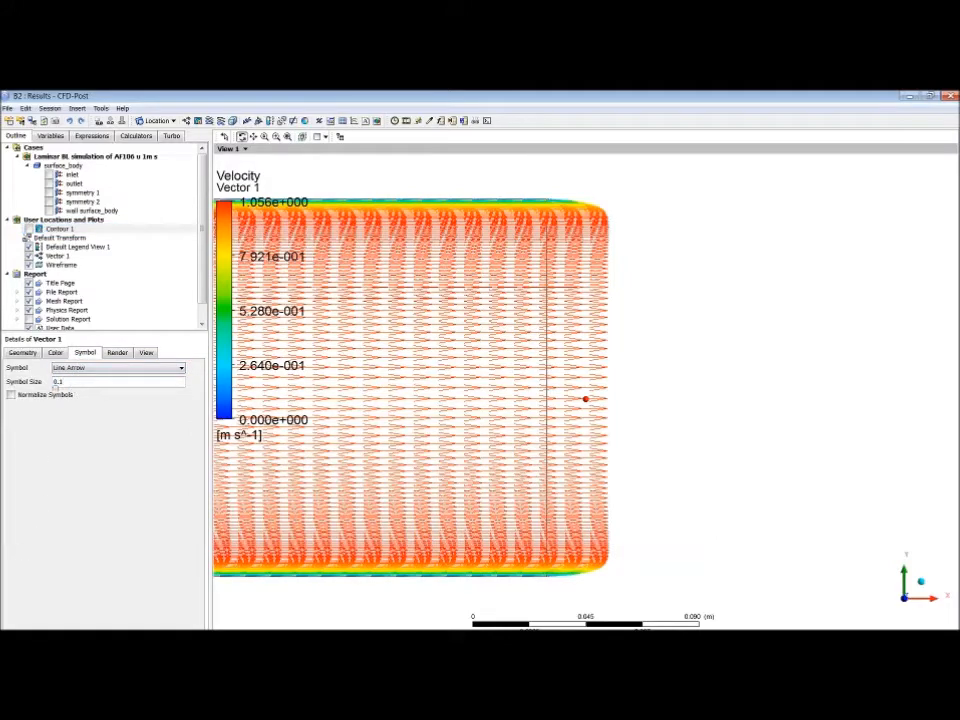
pyautogui.press('Return')
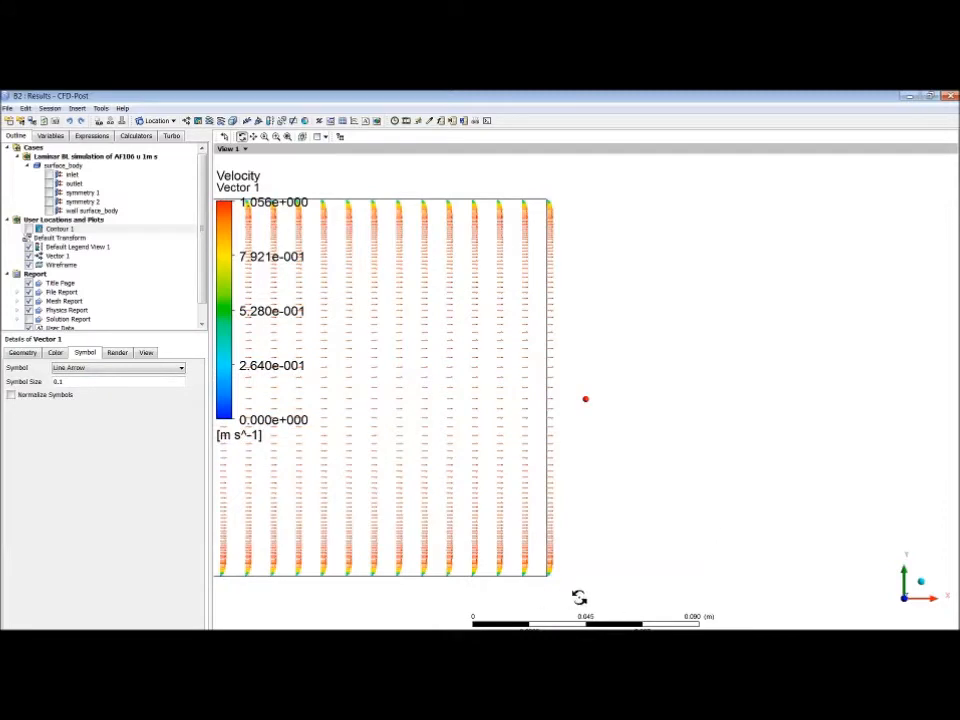
# - Try normalized vector symbols, restore the unnormalized ones, and examine the velocity profiles near the lower wall at the outlet
pyautogui.click(10, 394)
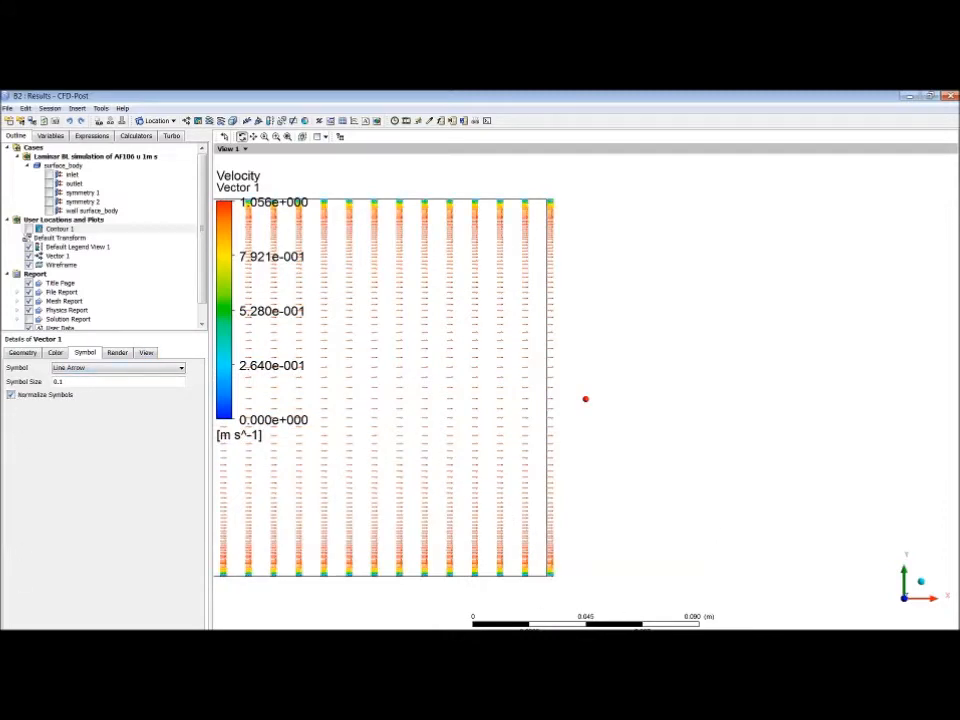
pyautogui.click(10, 394)
pyautogui.moveTo(501, 497); pyautogui.dragTo(606, 606, button='right')
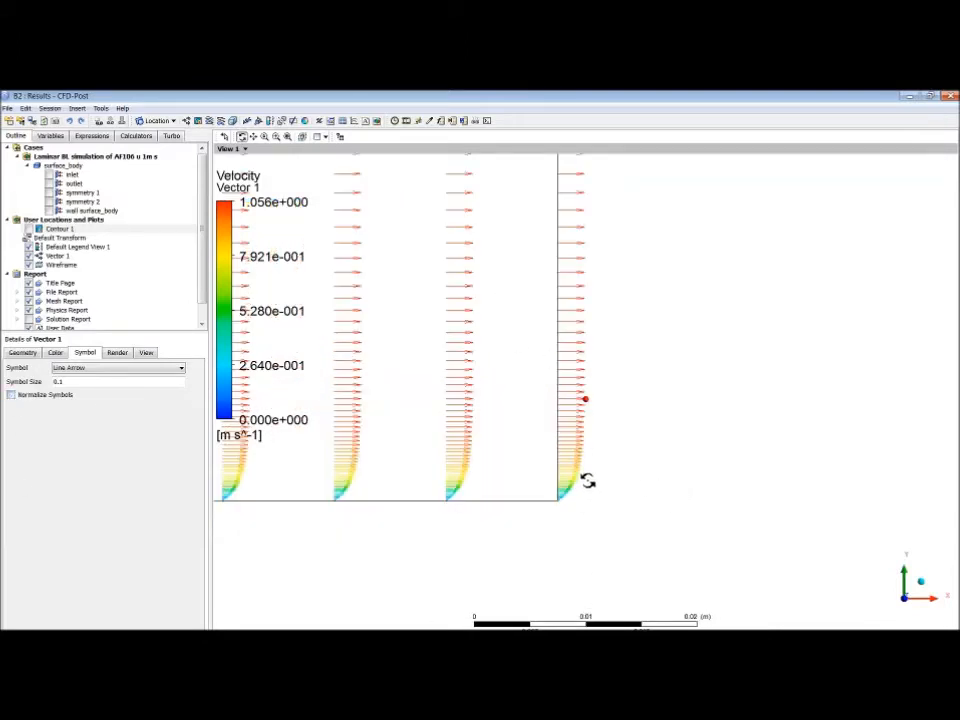
pyautogui.scroll(4, 588, 481)
pyautogui.scroll(-3, 588, 481)
pyautogui.moveTo(350, 447); pyautogui.dragTo(332, 446)
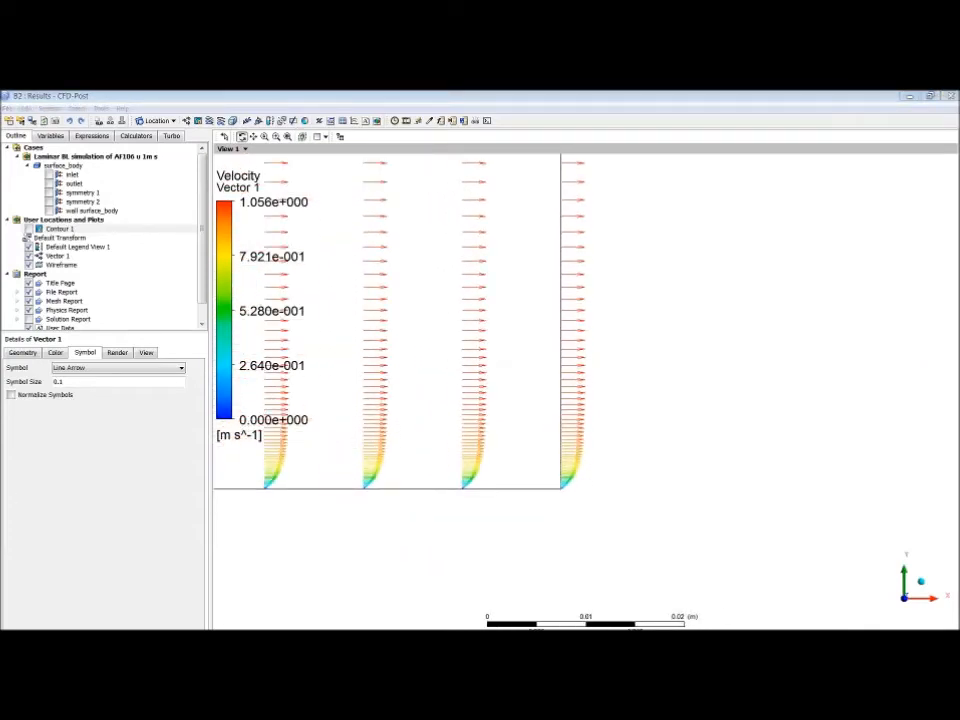
pyautogui.click(908, 600)
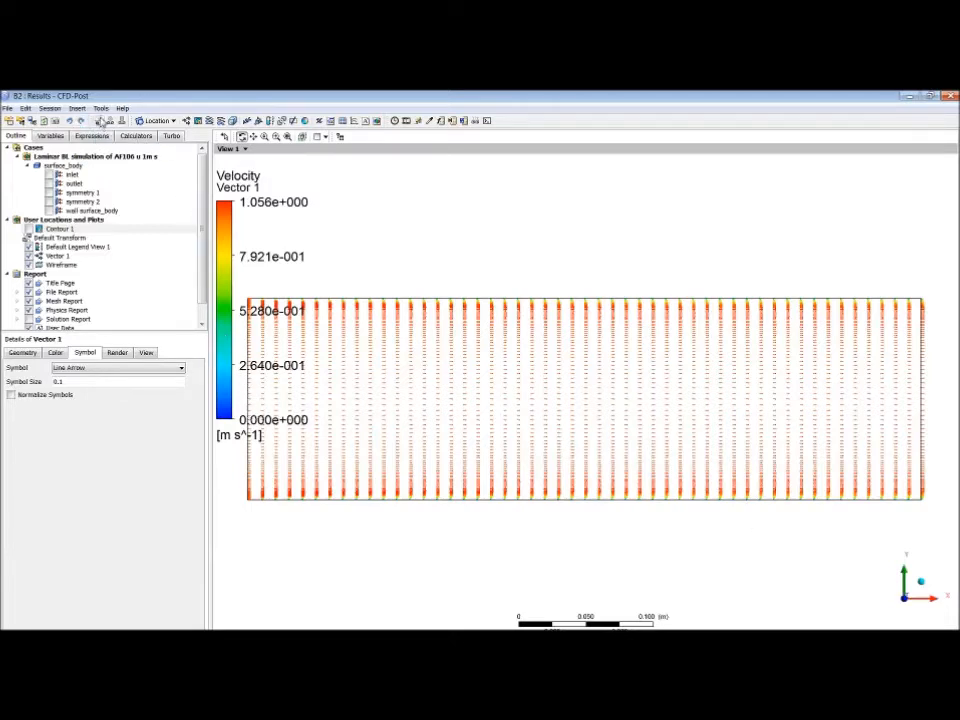
# - Insert a point location at XYZ coordinates 0, 0.075, 0 and hide the velocity vector plot
pyautogui.click(77, 108)
pyautogui.moveTo(80, 122)
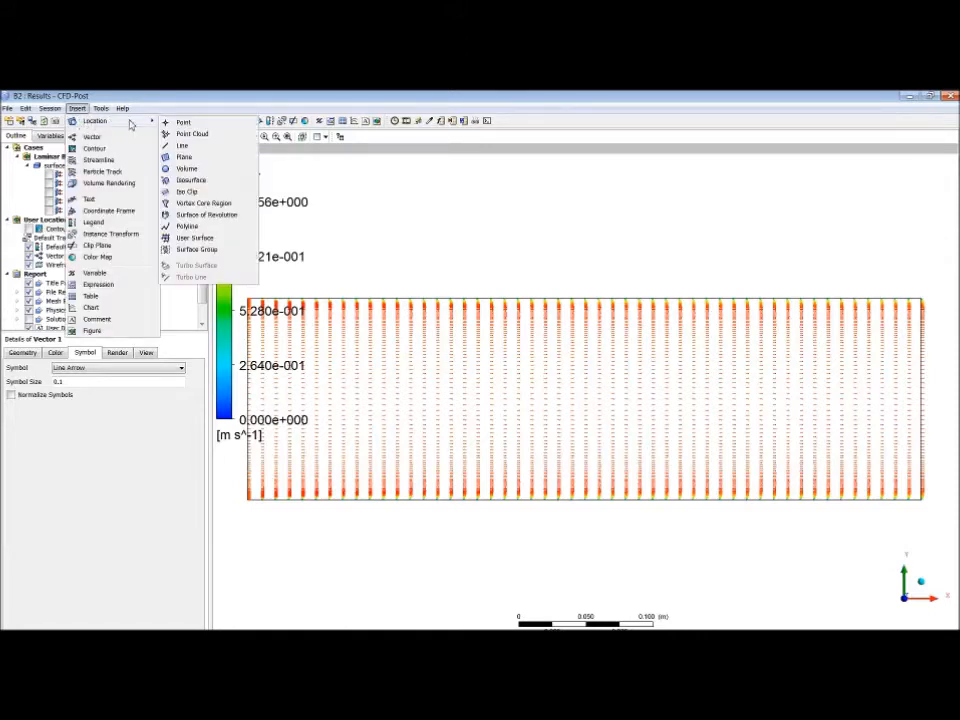
pyautogui.click(182, 122)
pyautogui.click(225, 165)
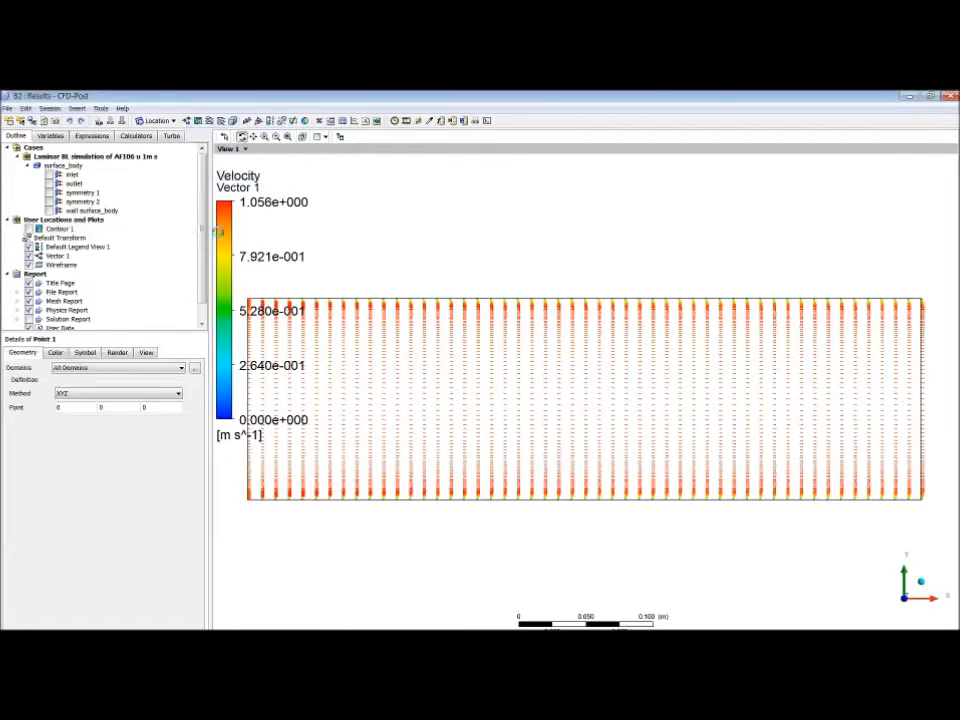
pyautogui.click(105, 393)
pyautogui.click(100, 399)
pyautogui.click(114, 408)
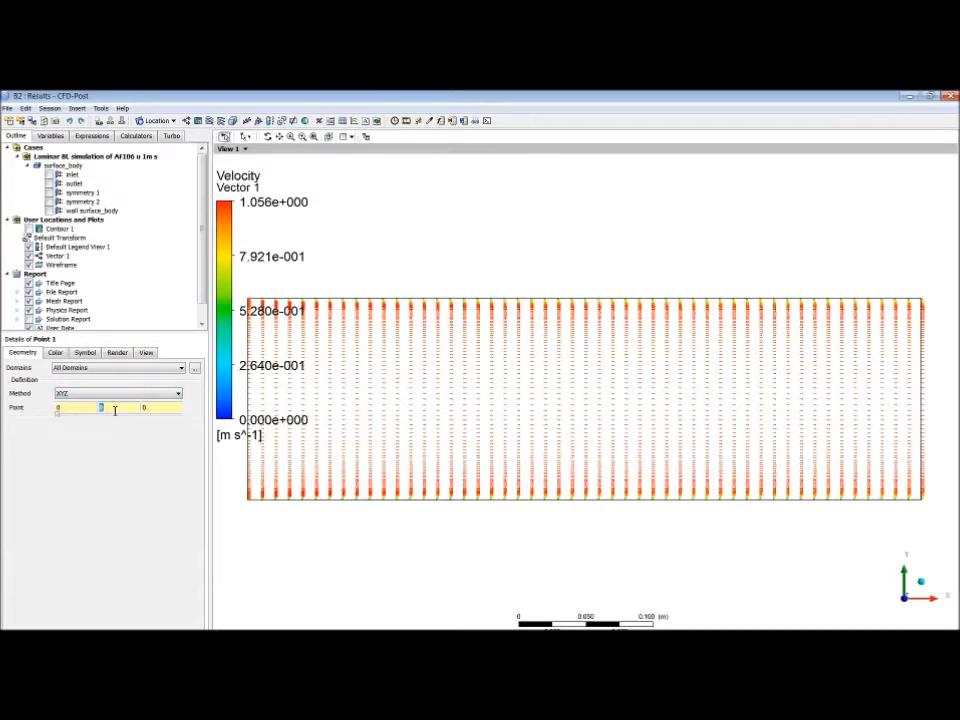
pyautogui.click(84, 410)
pyautogui.write('5')
pyautogui.press('Return')
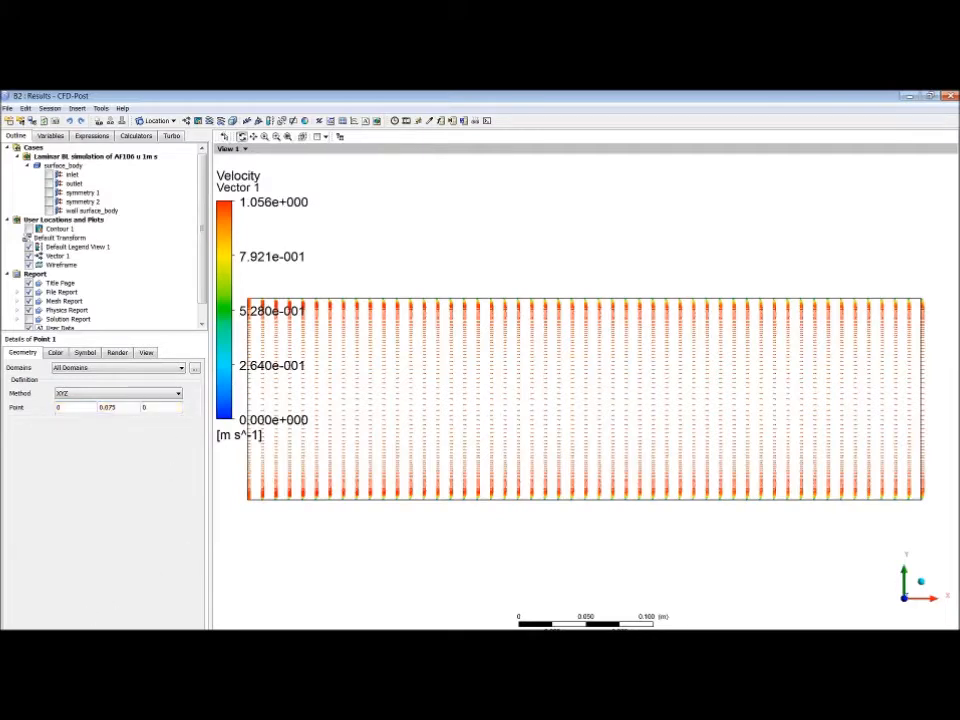
pyautogui.scroll(-1, 255, 410)
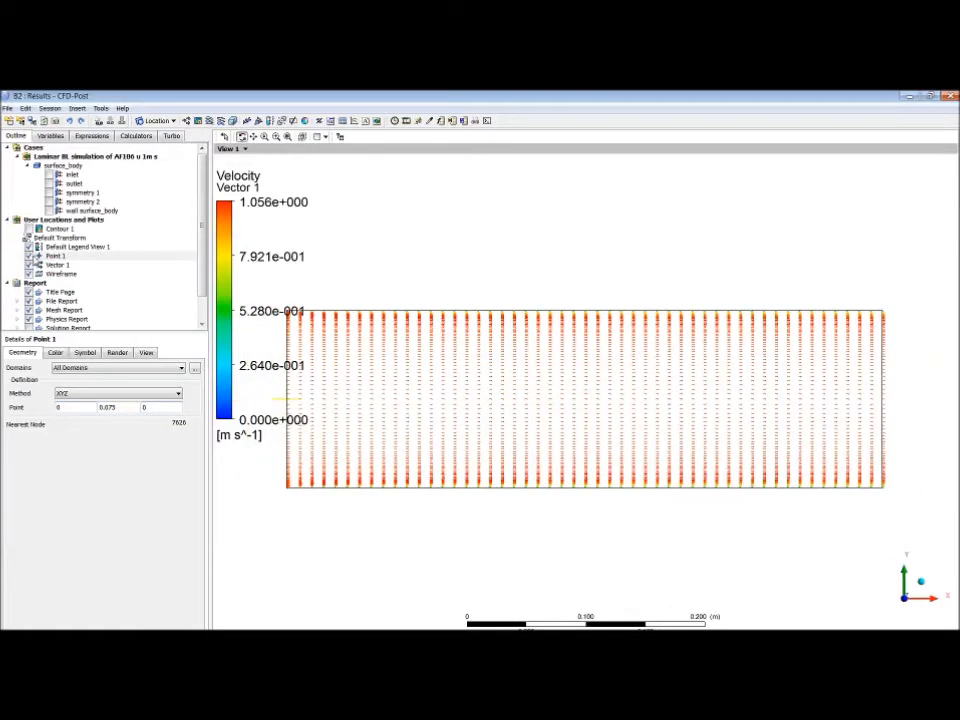
pyautogui.click(29, 264)
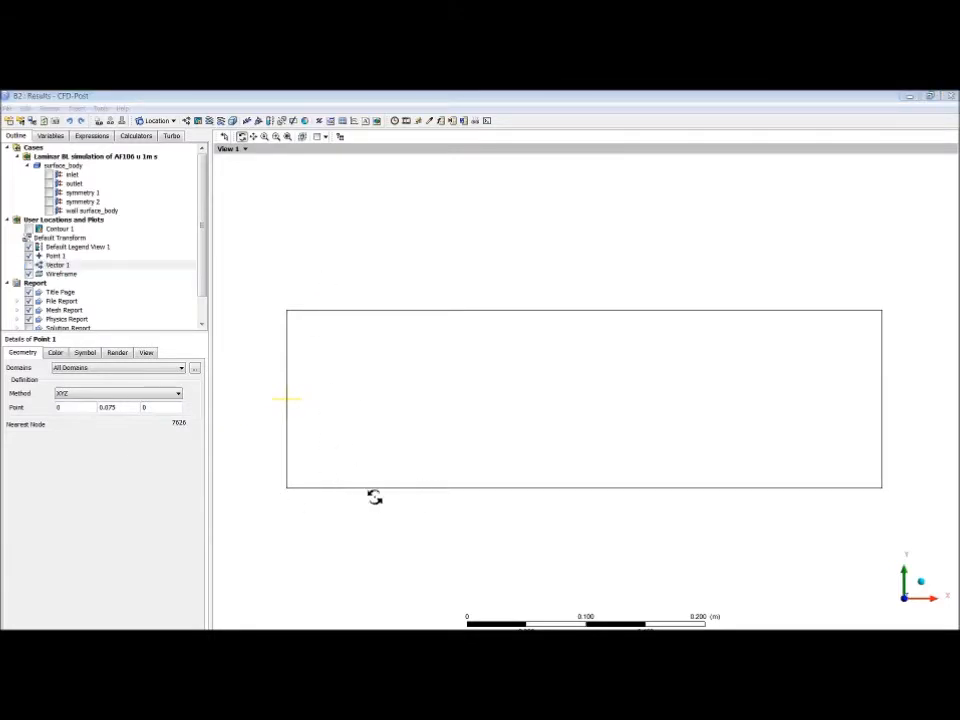
# - Insert a line location named Tapx40mm
pyautogui.click(77, 108)
pyautogui.moveTo(110, 125)
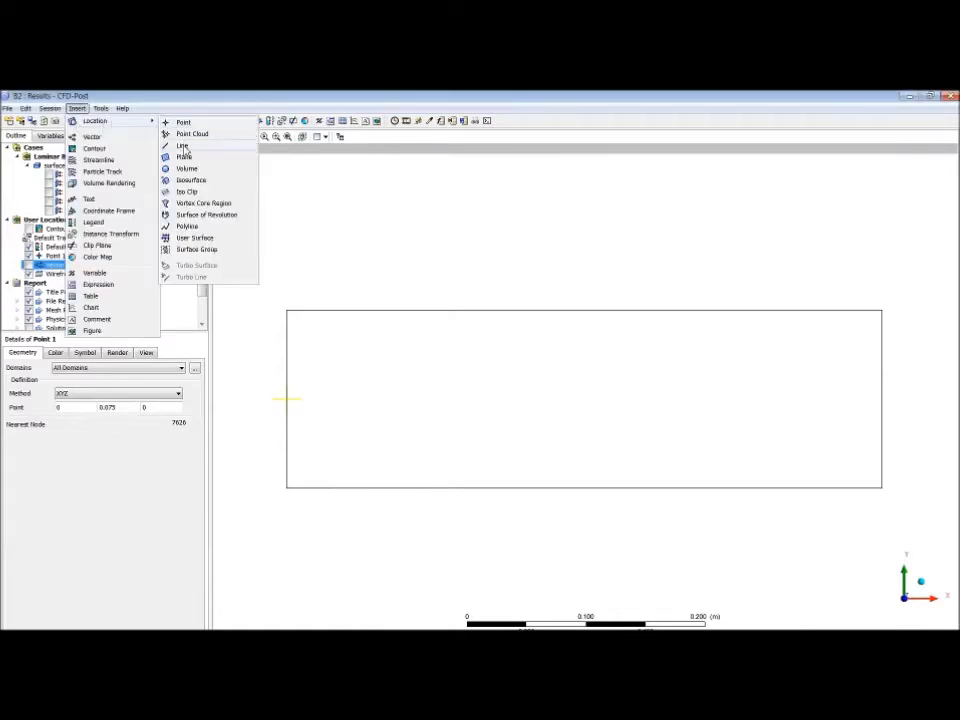
pyautogui.click(182, 148)
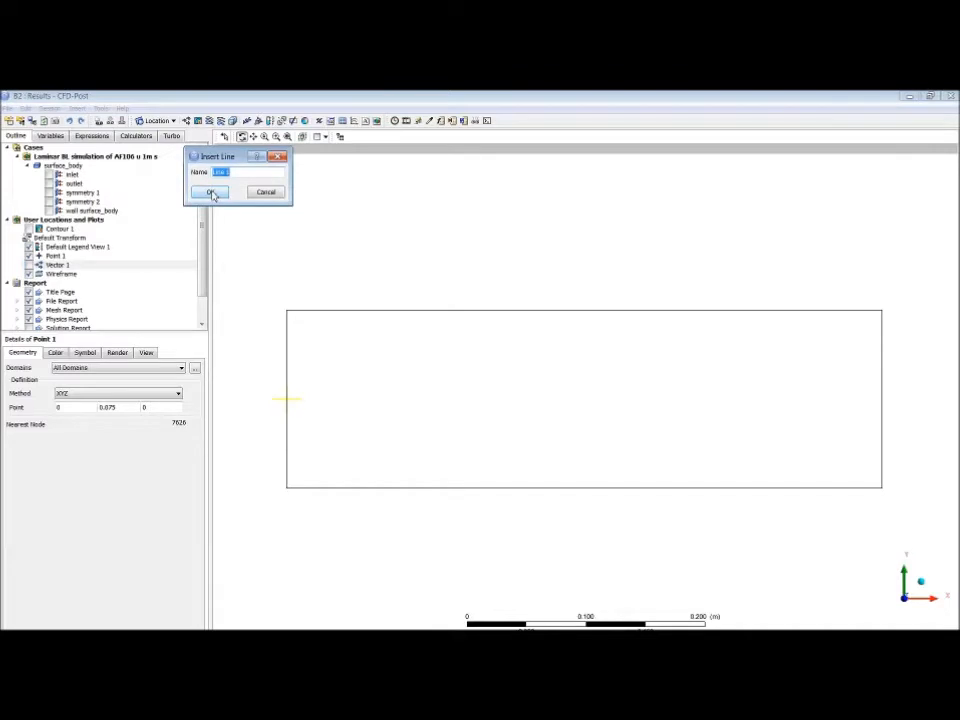
pyautogui.write('Tapx40mm')
pyautogui.click(211, 193)
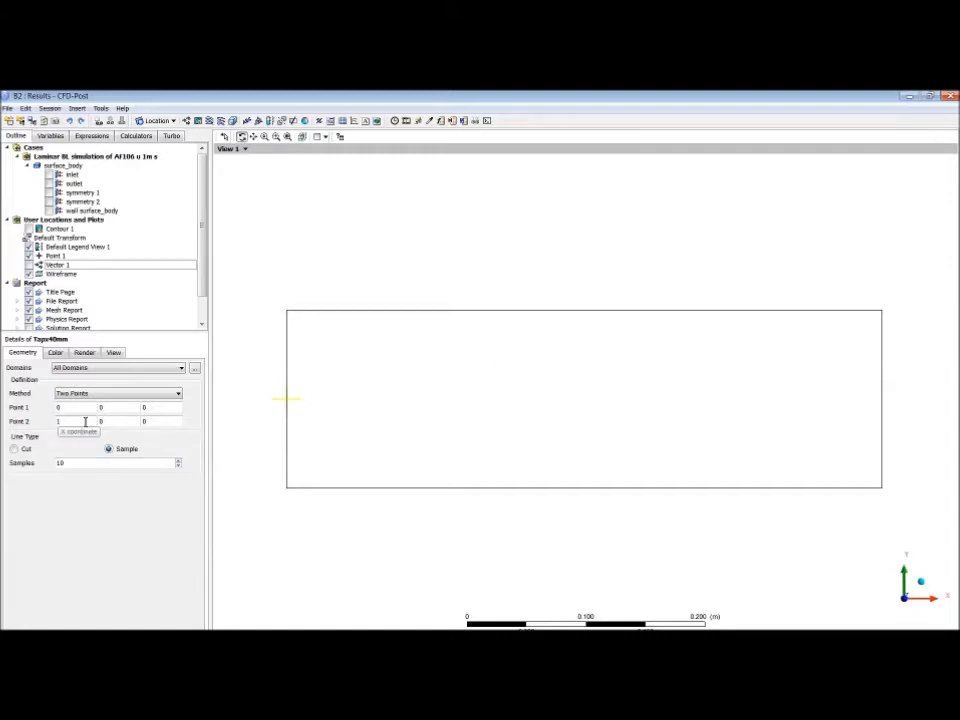
# - Define the Tapx40mm line from point 0.04, 0, 0 to point 0.04, 0.15, 0 with 200 samples
pyautogui.click(80, 421)
pyautogui.click(77, 408)
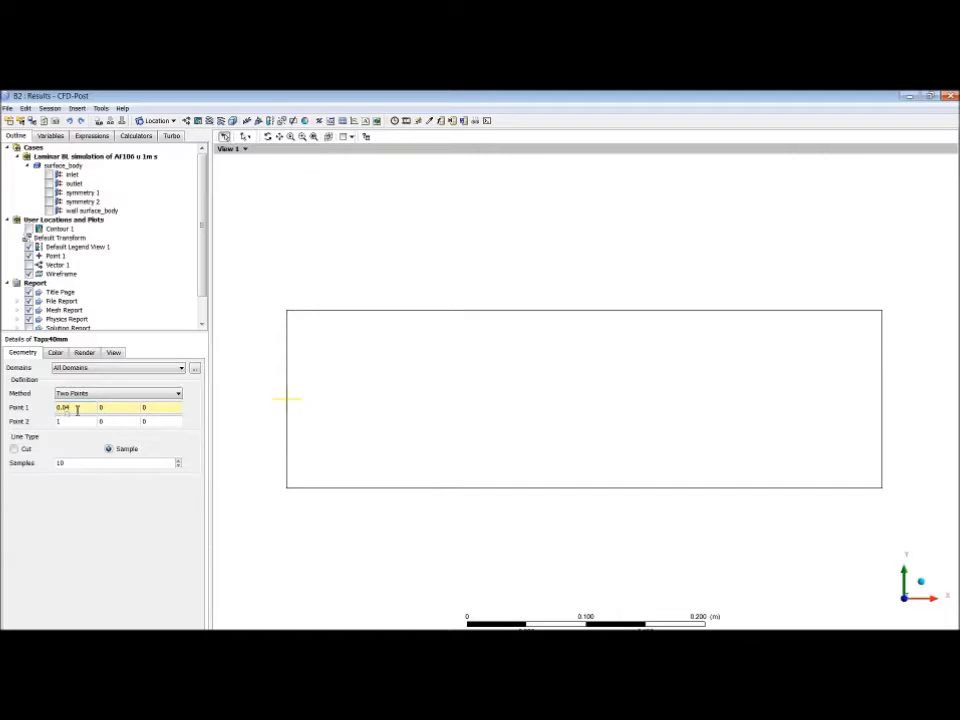
pyautogui.click(73, 422)
pyautogui.write('0.04')
pyautogui.click(118, 409)
pyautogui.click(122, 421)
pyautogui.write('.15')
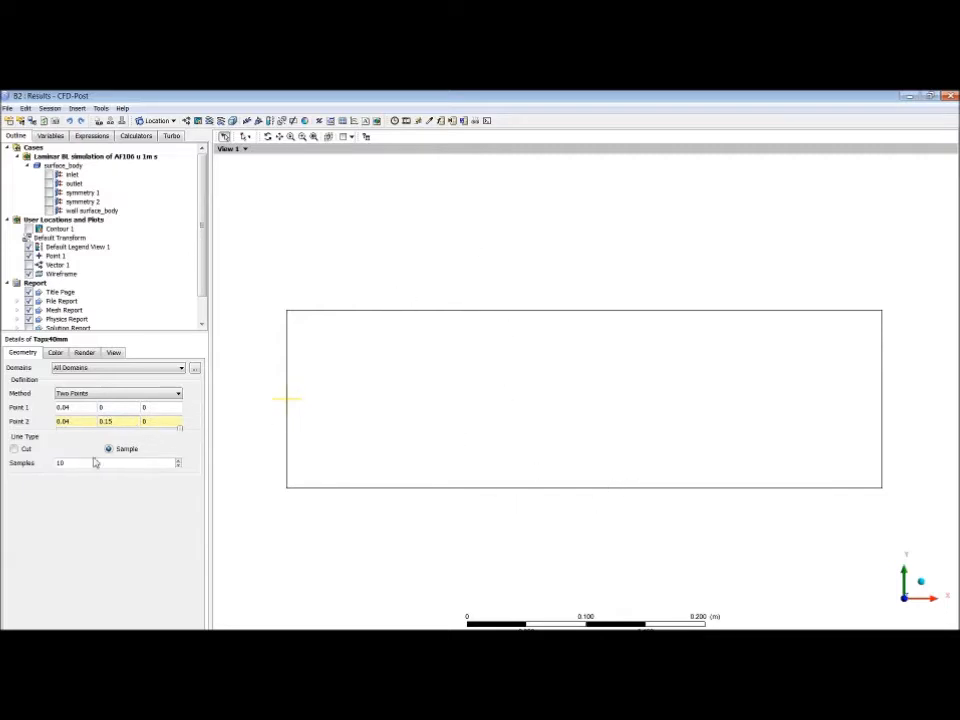
pyautogui.click(70, 407)
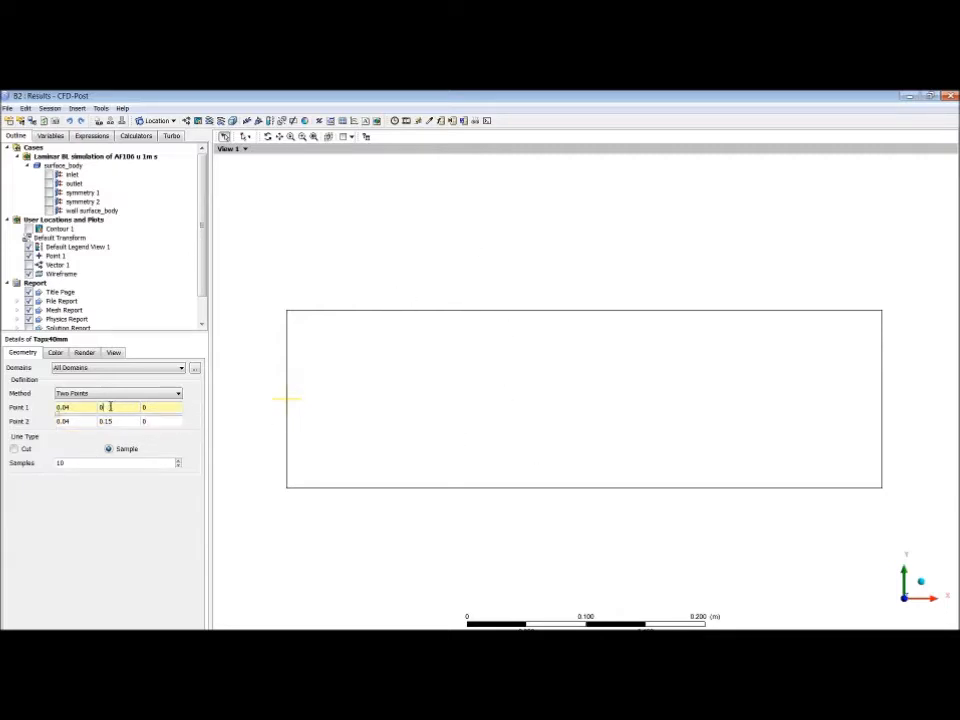
pyautogui.doubleClick(97, 465)
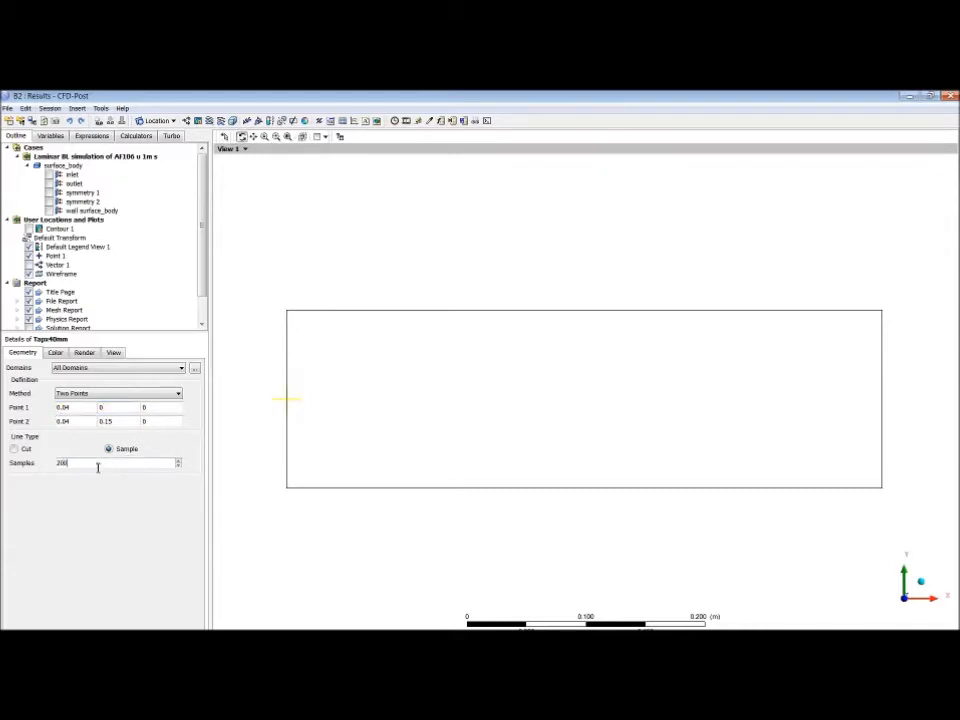
pyautogui.click(28, 628)
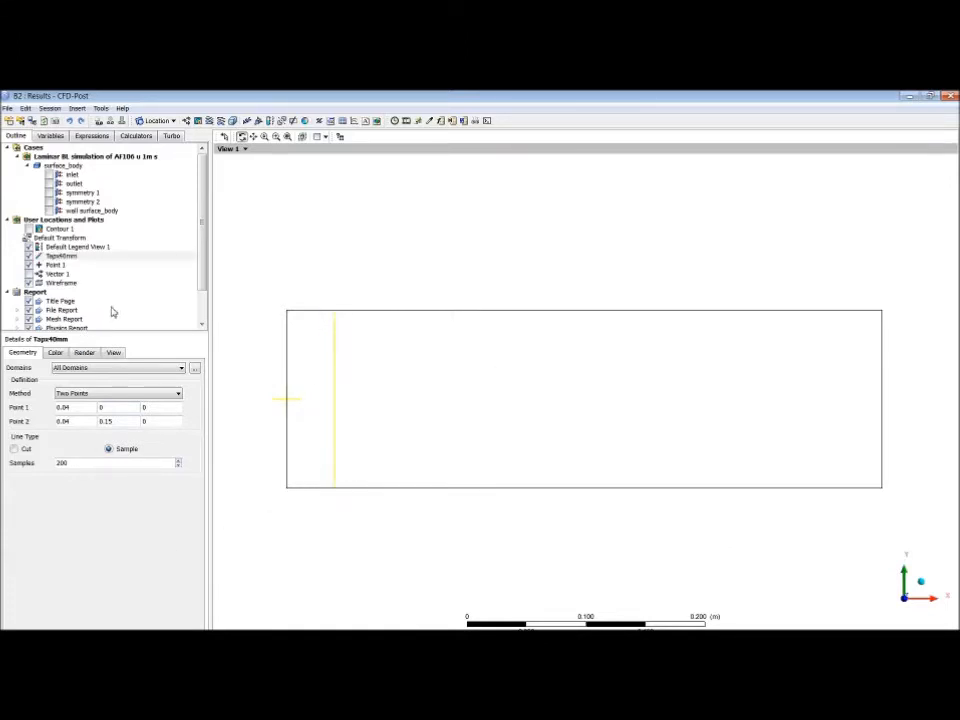
# - Duplicate the Tapx40mm line under the name Tapx90mm
pyautogui.click(62, 257)
pyautogui.rightClick(62, 258)
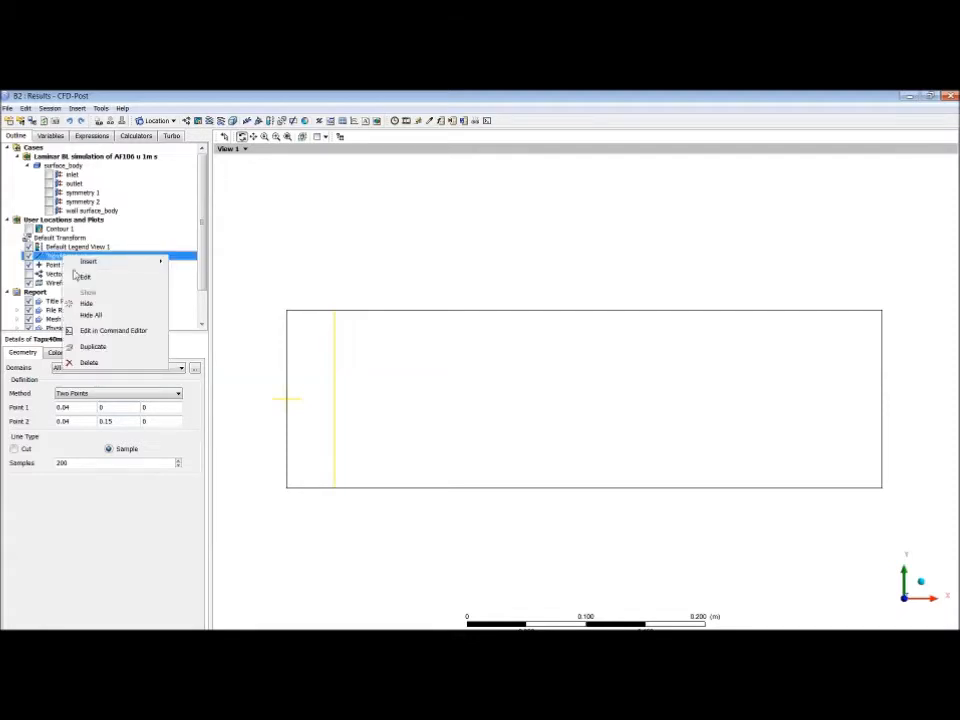
pyautogui.click(95, 347)
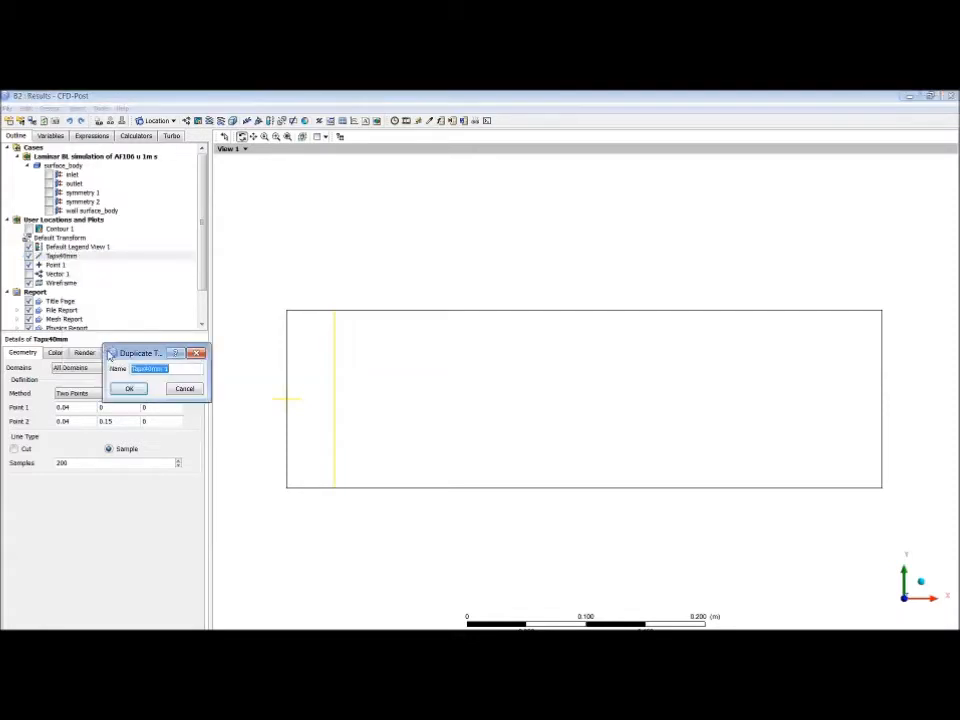
pyautogui.click(150, 370)
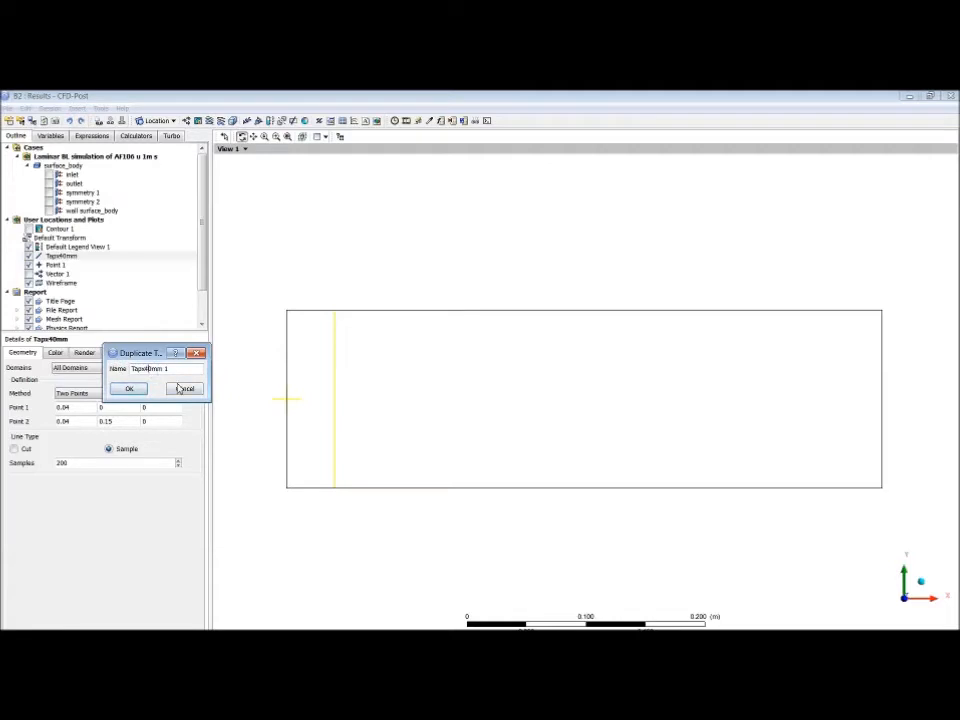
pyautogui.press('BackSpace')
pyautogui.click(129, 389)
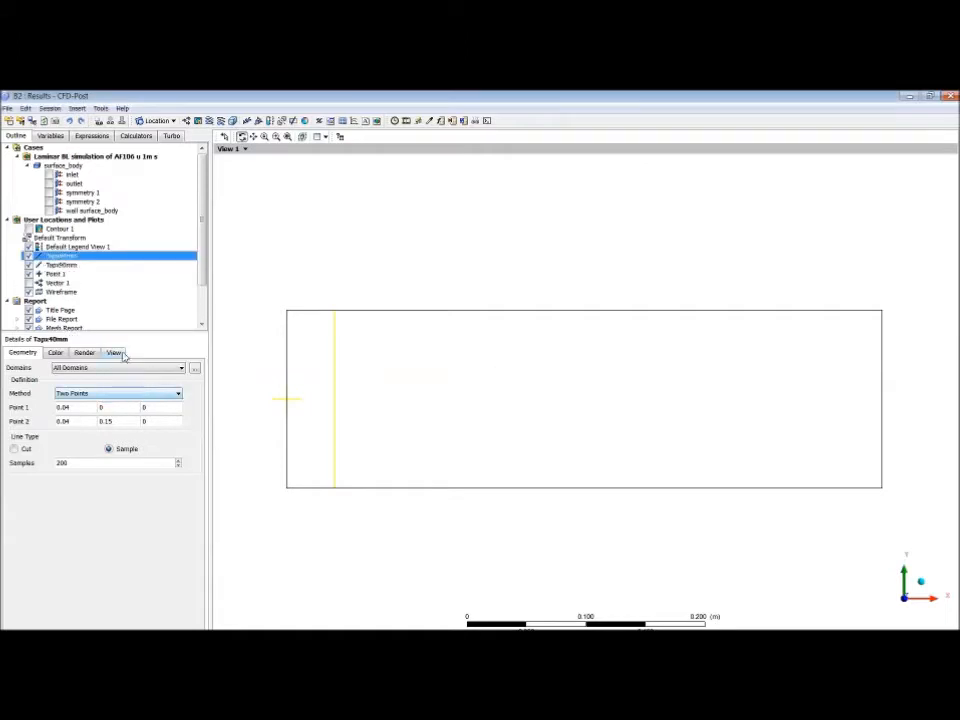
# - Set the X coordinate of both end points of the Tapx90mm line to 0.09
pyautogui.doubleClick(77, 407)
pyautogui.write('0.09')
pyautogui.doubleClick(79, 421)
pyautogui.write('0.09')
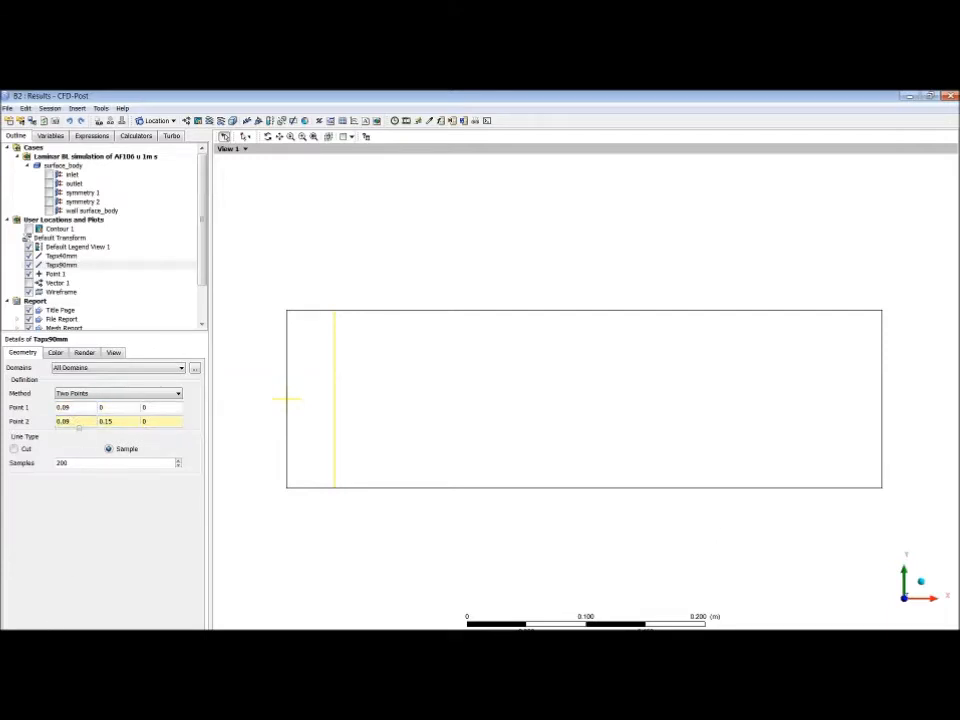
pyautogui.press('Return')
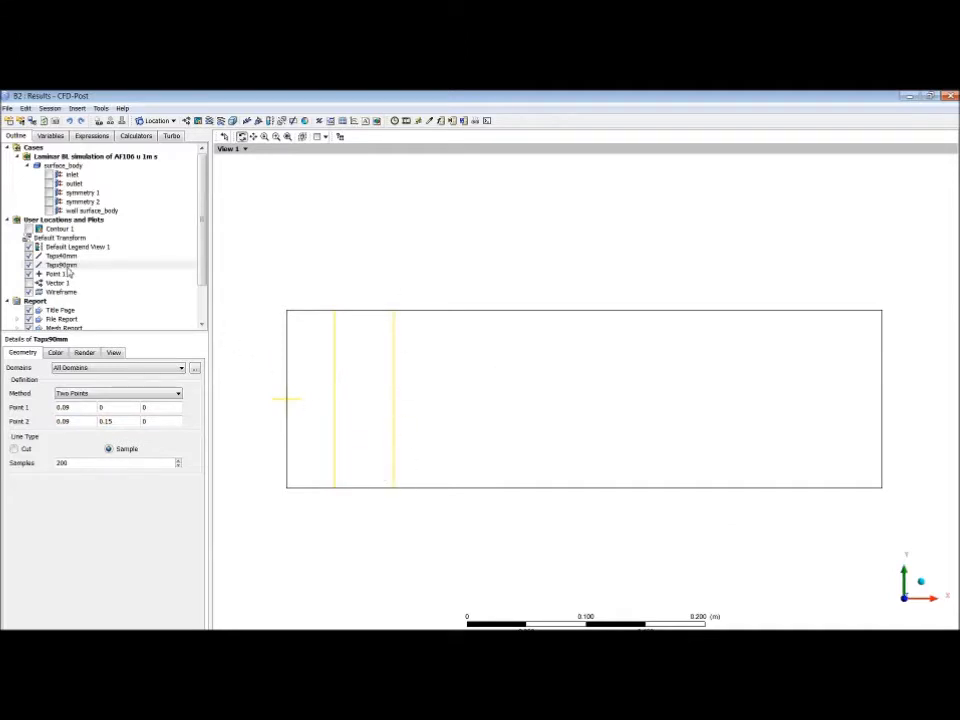
# - Duplicate the Tapx90mm line under the name Tapx150mm
pyautogui.click(62, 265)
pyautogui.rightClick(66, 265)
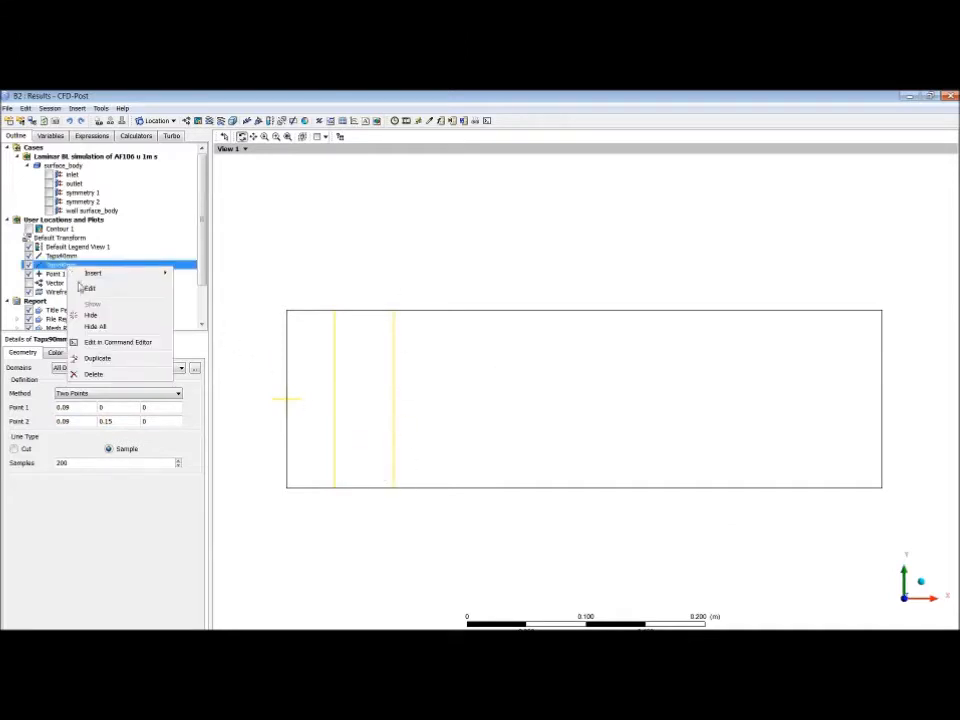
pyautogui.click(103, 358)
pyautogui.click(179, 381)
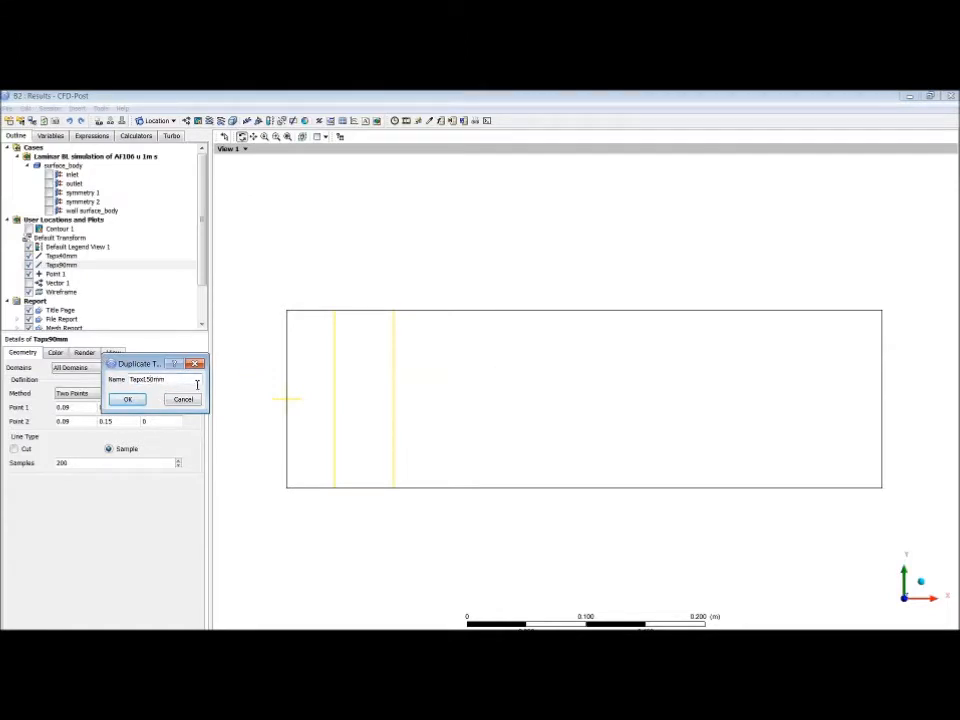
pyautogui.click(127, 399)
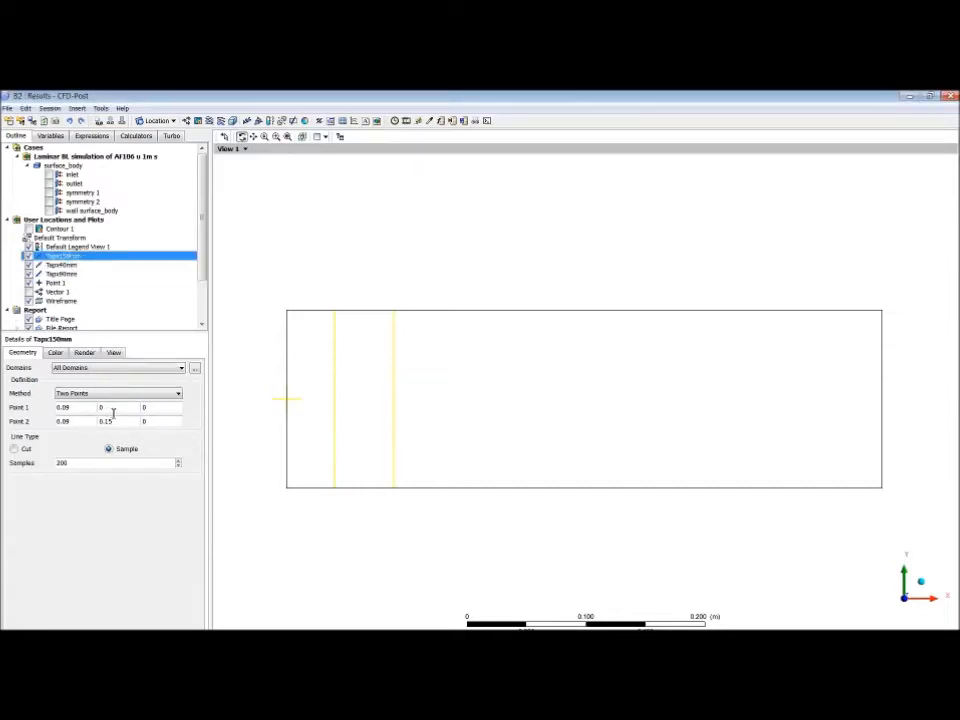
# - Set the X coordinate of both end points of the Tapx150mm line to 0.15
pyautogui.doubleClick(81, 408)
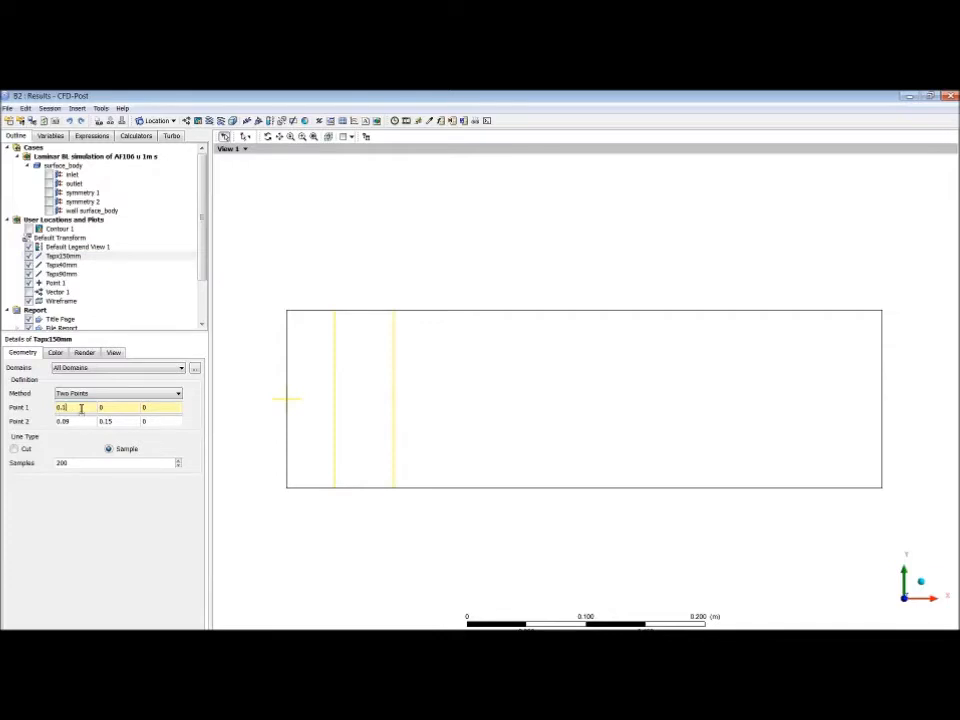
pyautogui.doubleClick(77, 422)
pyautogui.write('0.15')
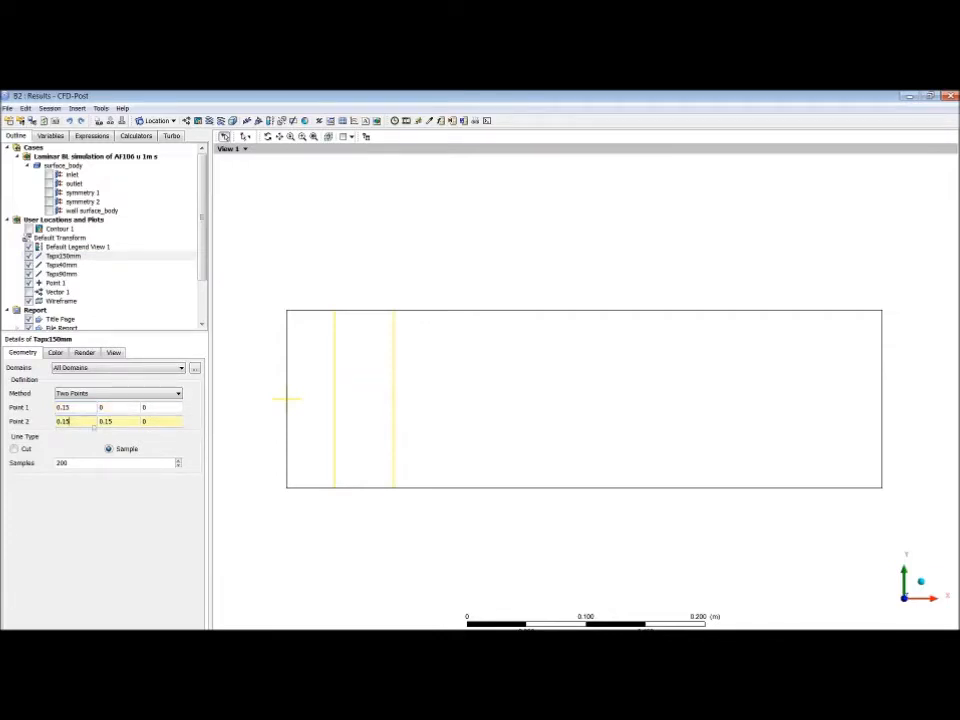
pyautogui.press('Return')
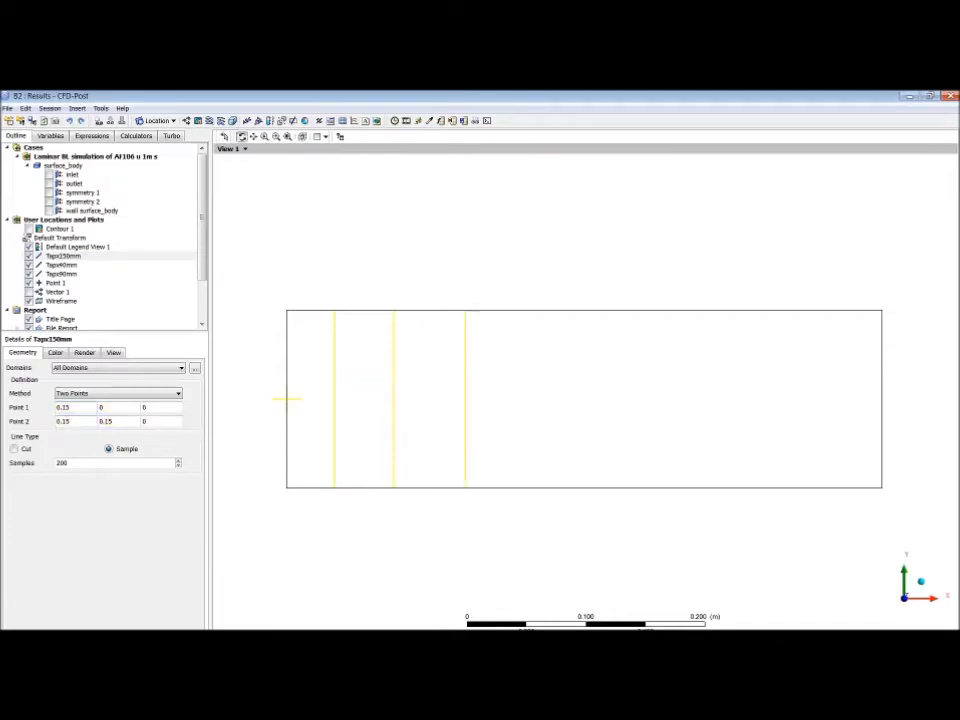
# - Duplicate the Tapx150mm line under the name Tapx220mm
pyautogui.click(58, 257)
pyautogui.rightClick(60, 257)
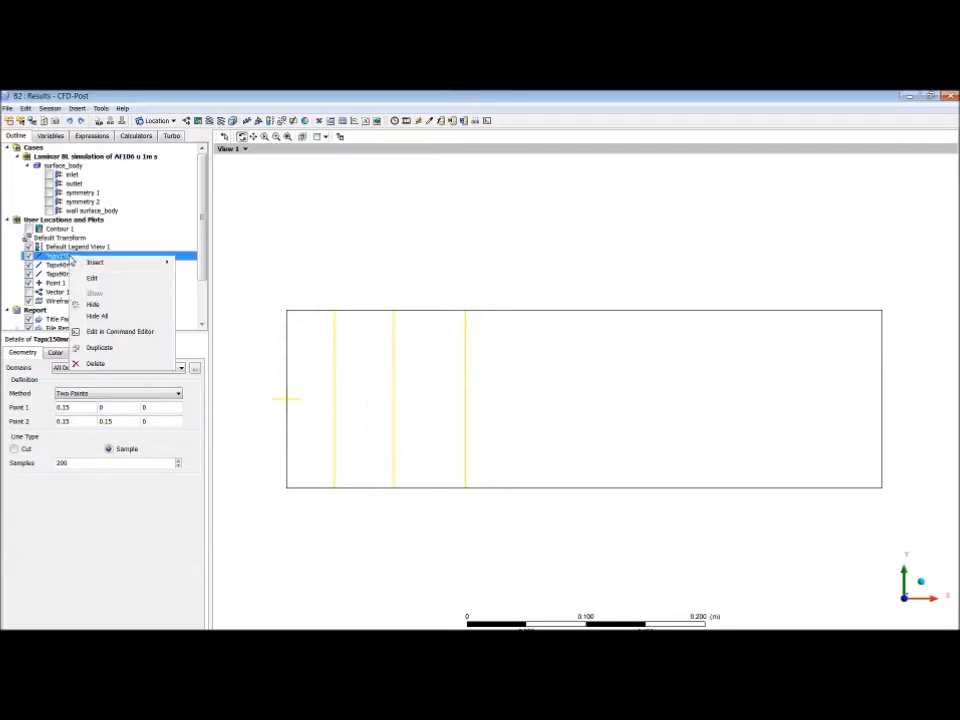
pyautogui.click(99, 347)
pyautogui.click(181, 373)
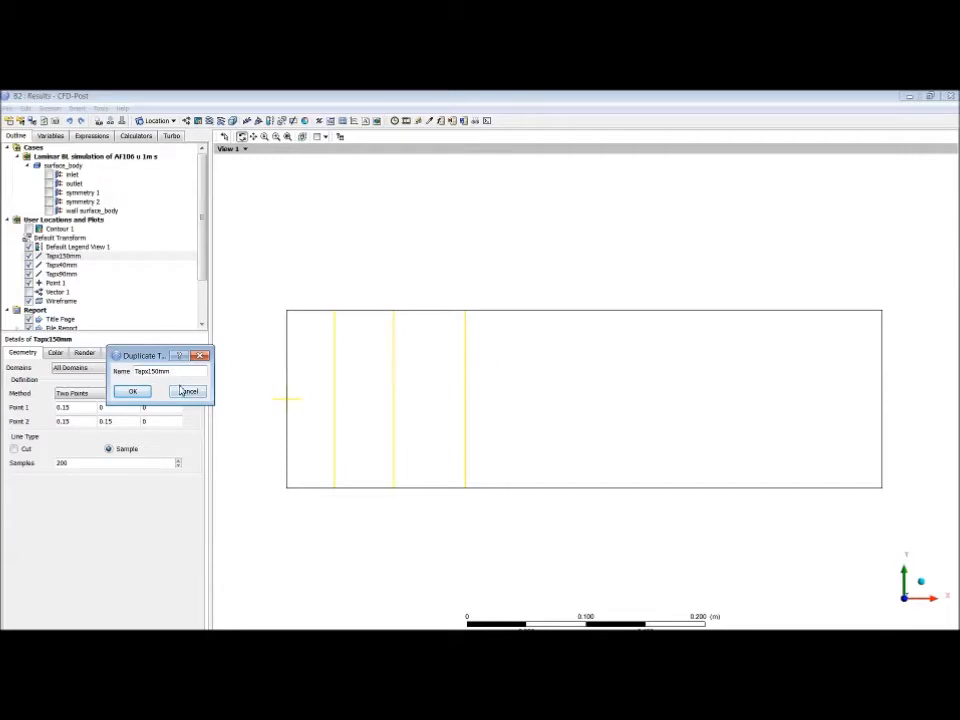
pyautogui.press('BackSpace')
pyautogui.press('BackSpace')
pyautogui.press('BackSpace')
pyautogui.write('220')
pyautogui.click(135, 391)
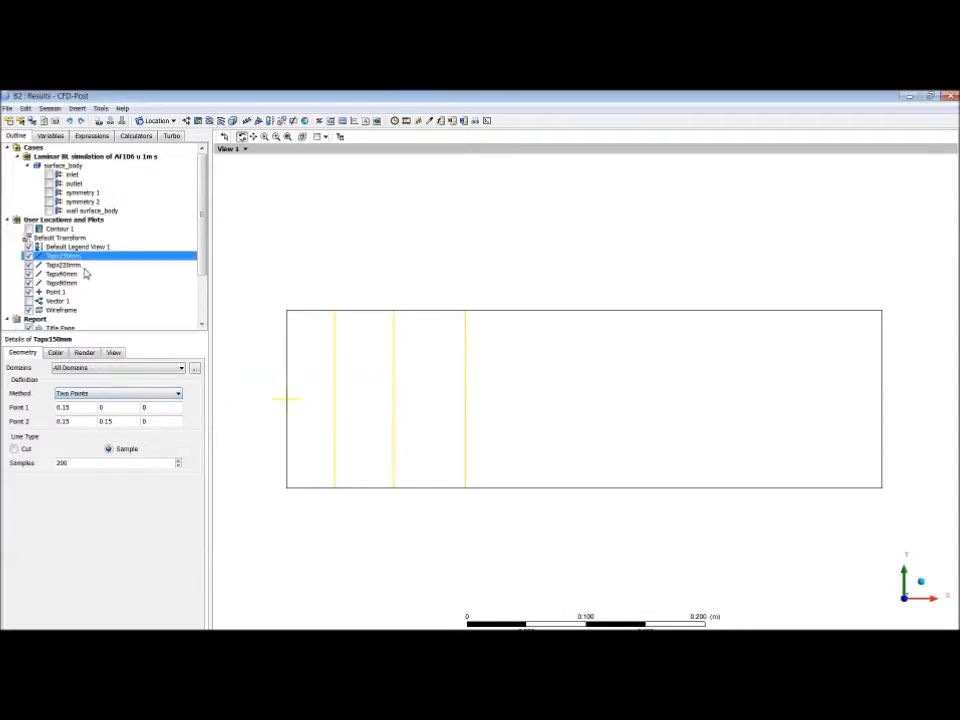
# - Set the X coordinate of both end points of the Tapx220mm line to 0.220
pyautogui.click(65, 266)
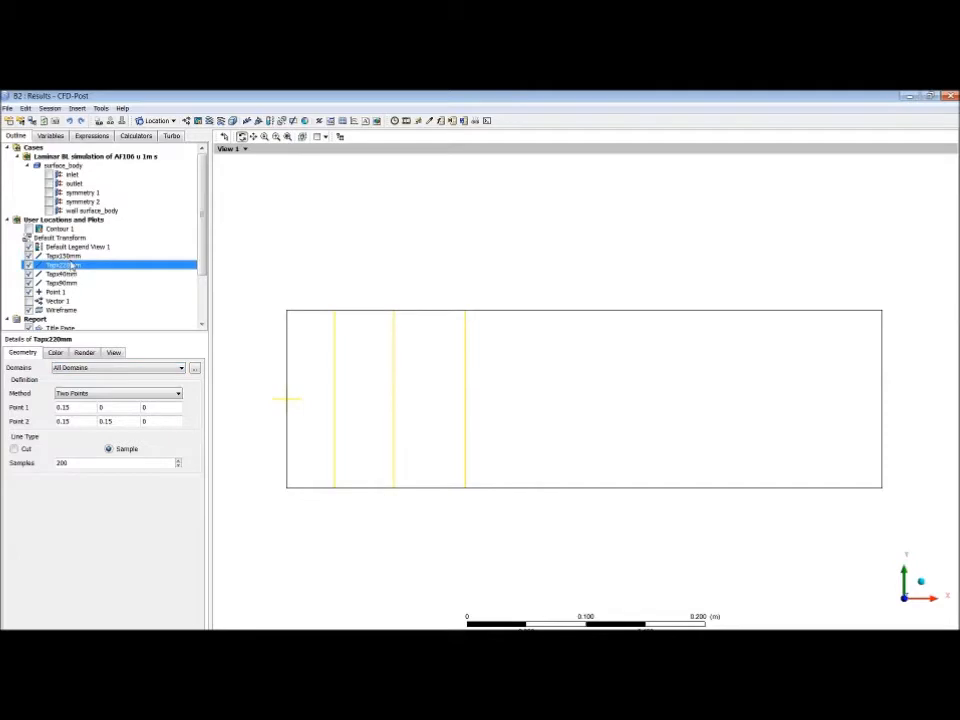
pyautogui.click(70, 258)
pyautogui.click(71, 266)
pyautogui.click(78, 409)
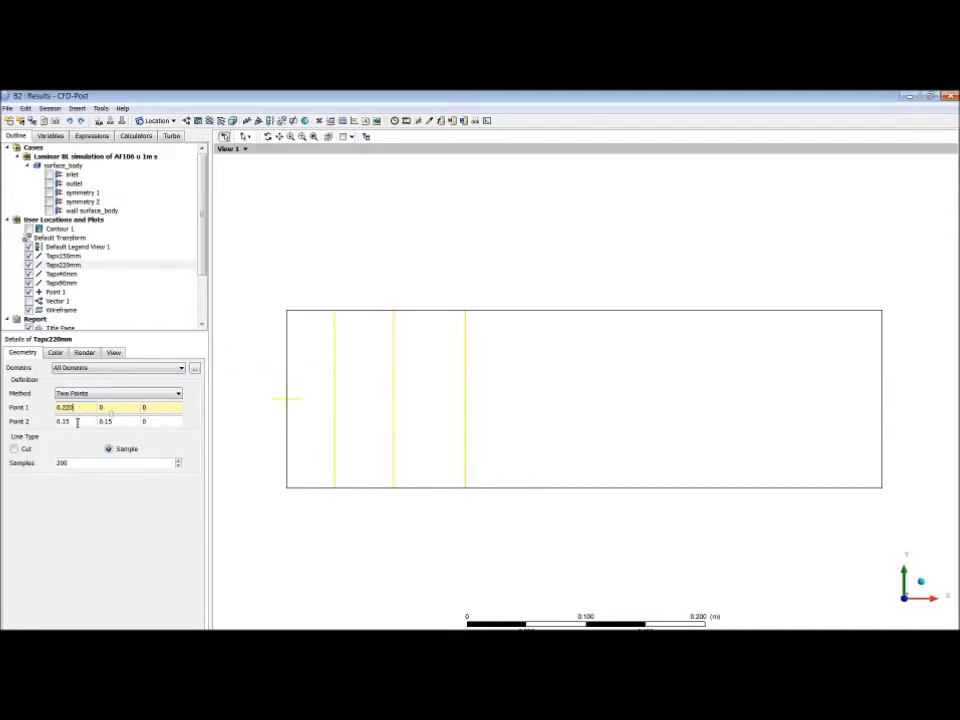
pyautogui.click(77, 421)
pyautogui.write('0.320')
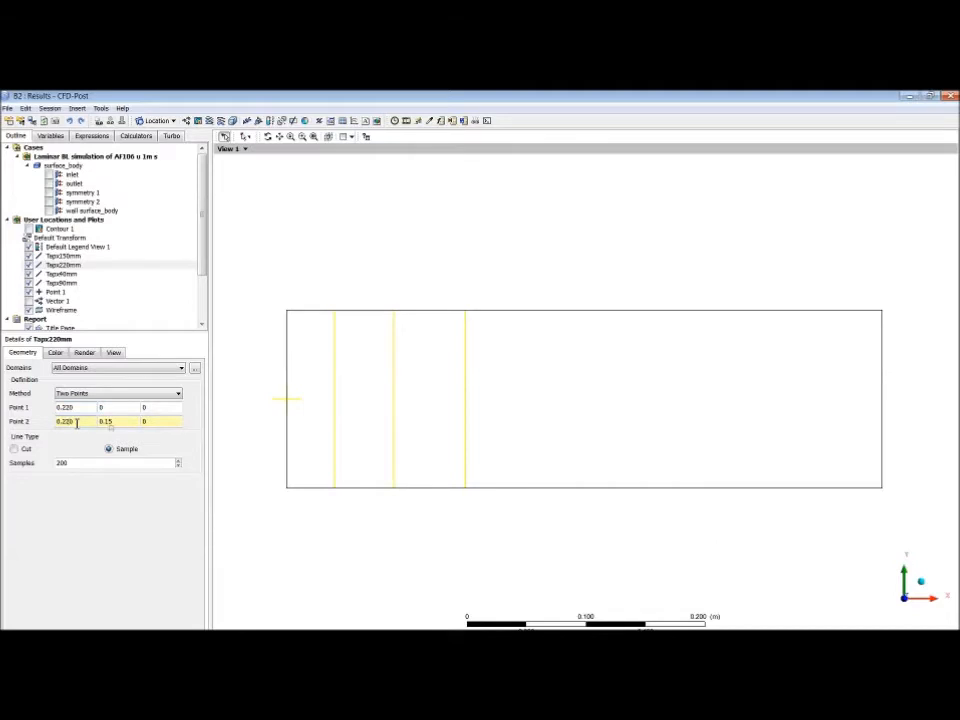
pyautogui.press('Return')
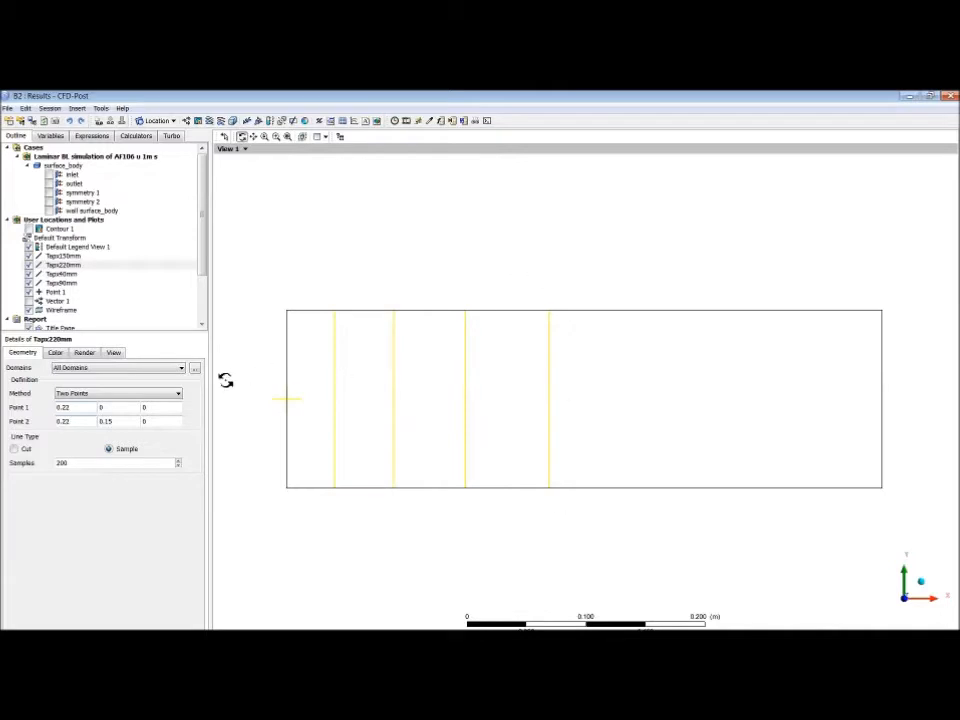
# - Duplicate the Tapx220mm line under the name Tapx300mm
pyautogui.click(65, 265)
pyautogui.rightClick(65, 270)
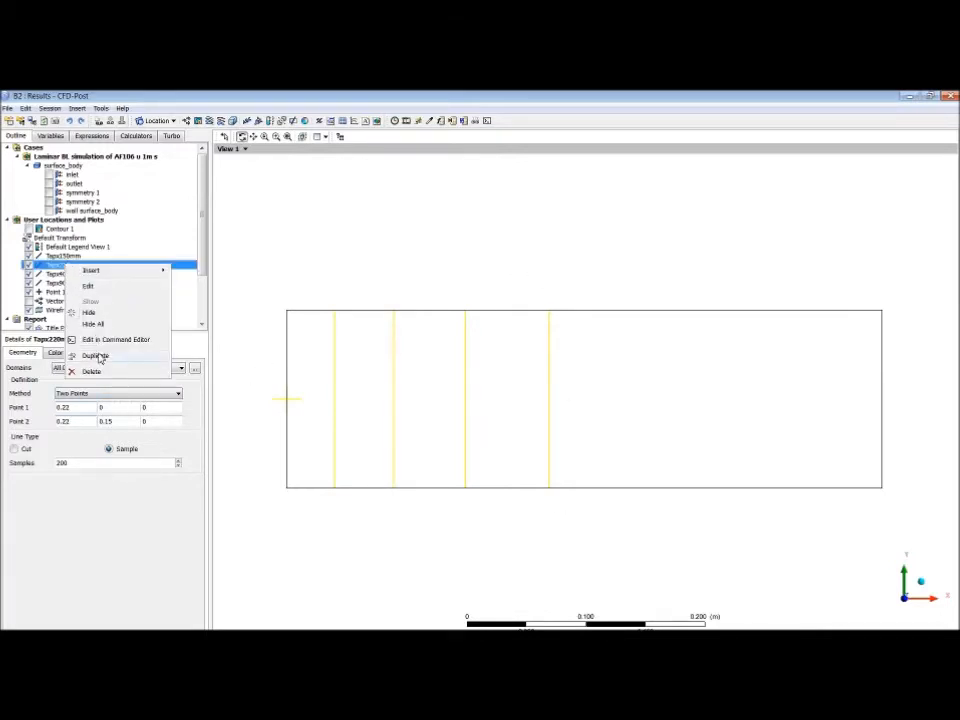
pyautogui.click(96, 354)
pyautogui.click(170, 382)
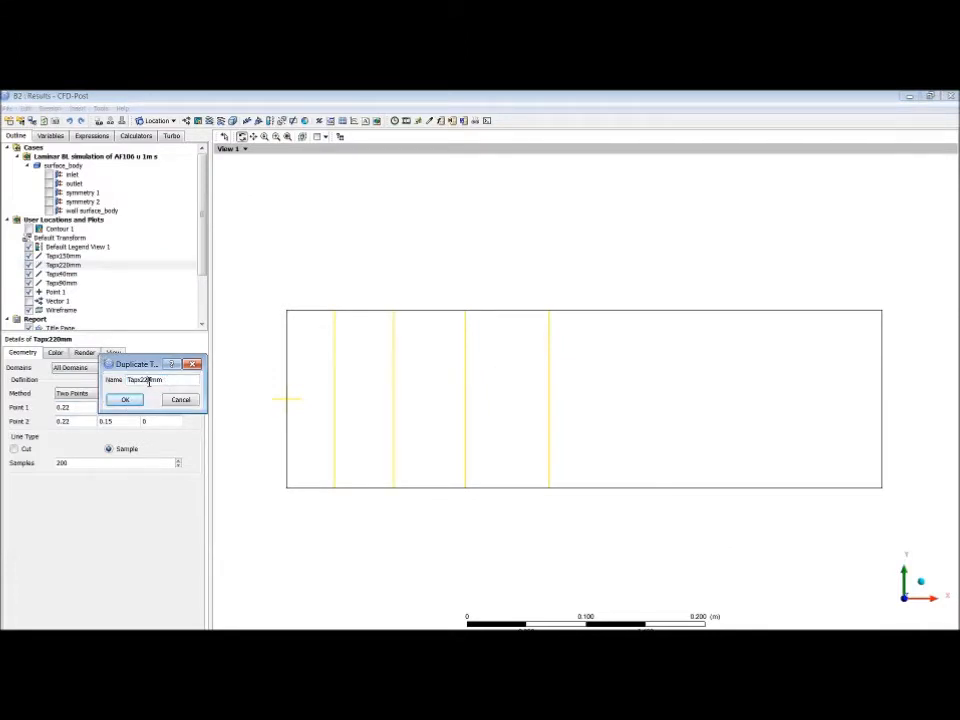
pyautogui.press('BackSpace')
pyautogui.press('BackSpace')
pyautogui.press('BackSpace')
pyautogui.write('300')
pyautogui.click(125, 399)
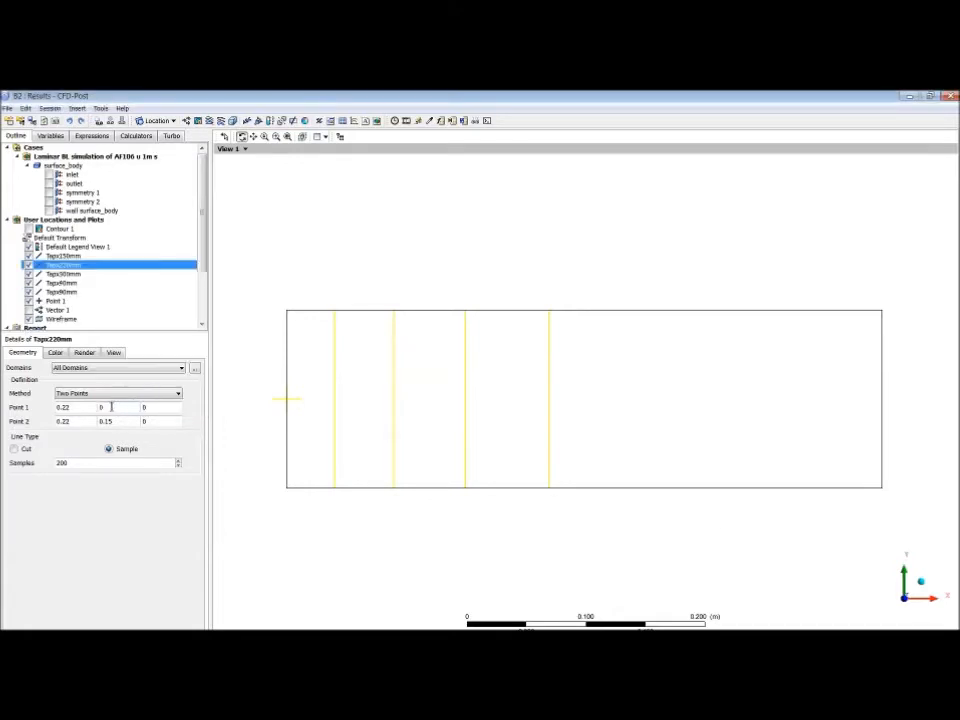
# - Set the X coordinate of both end points of the Tapx300mm line to 0.3
pyautogui.click(67, 273)
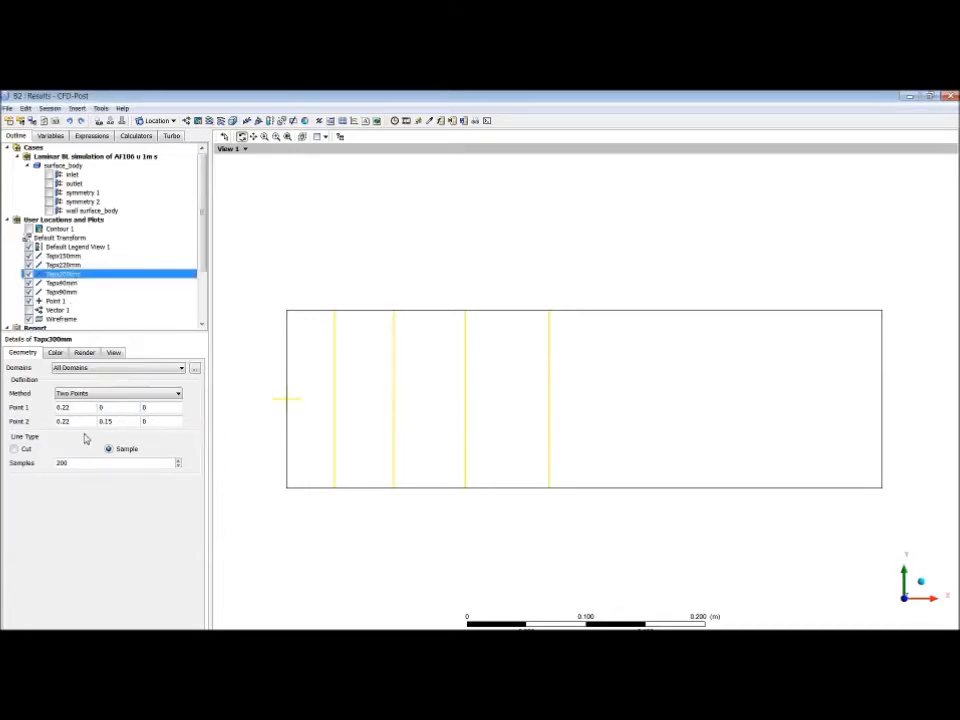
pyautogui.doubleClick(64, 407)
pyautogui.write('0.3')
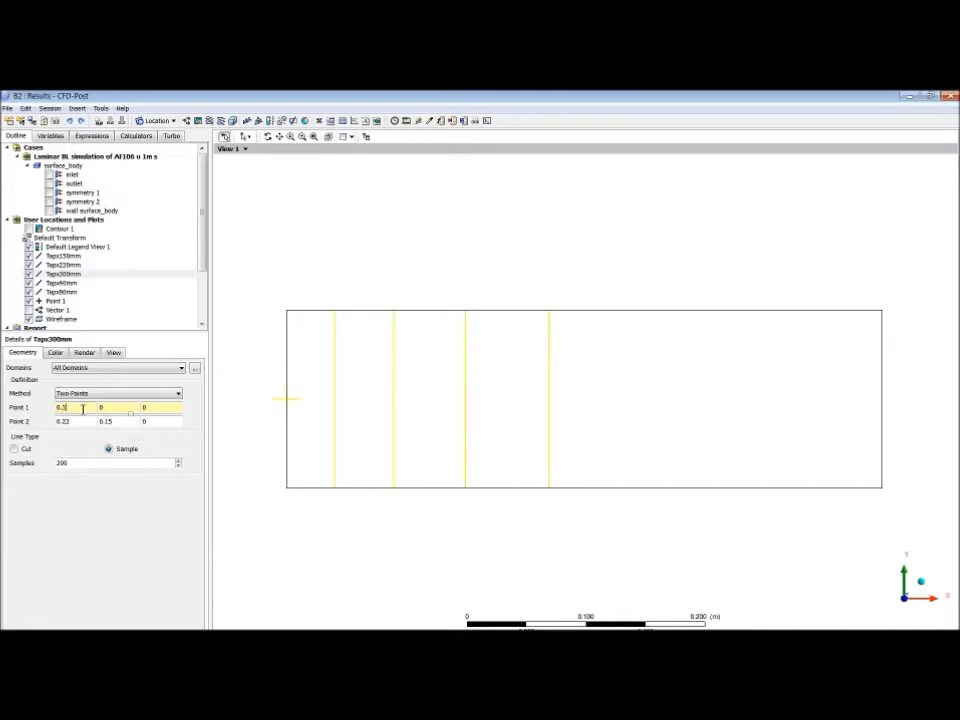
pyautogui.doubleClick(74, 421)
pyautogui.write('0.3')
pyautogui.click(79, 408)
pyautogui.press('Return')
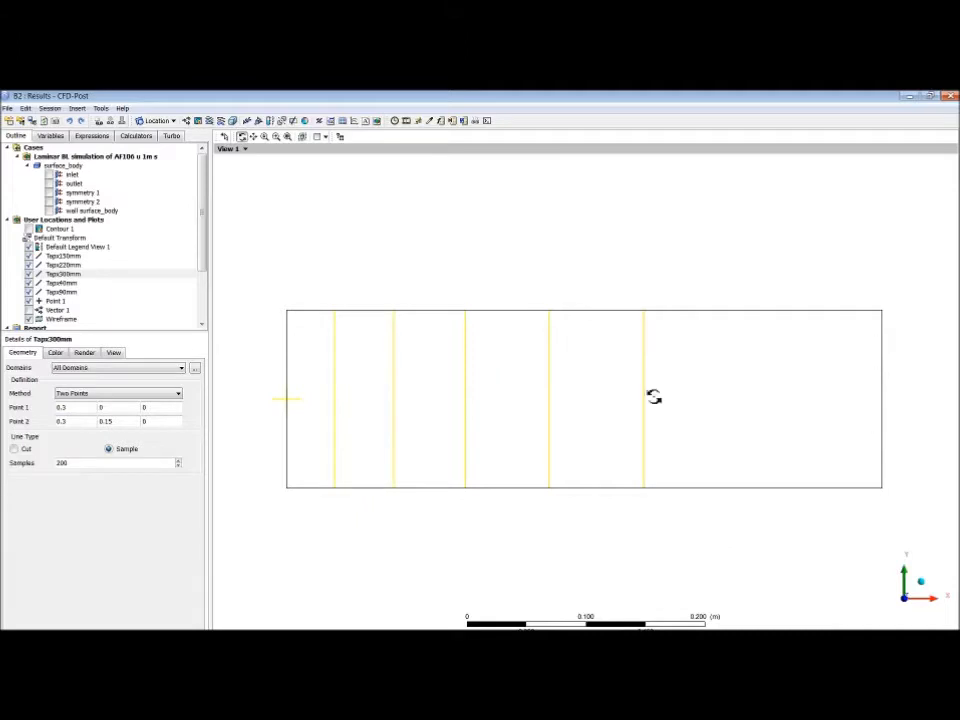
# - Duplicate the Tapx300mm line under the name TapxOutlet
pyautogui.rightClick(64, 273)
pyautogui.click(105, 368)
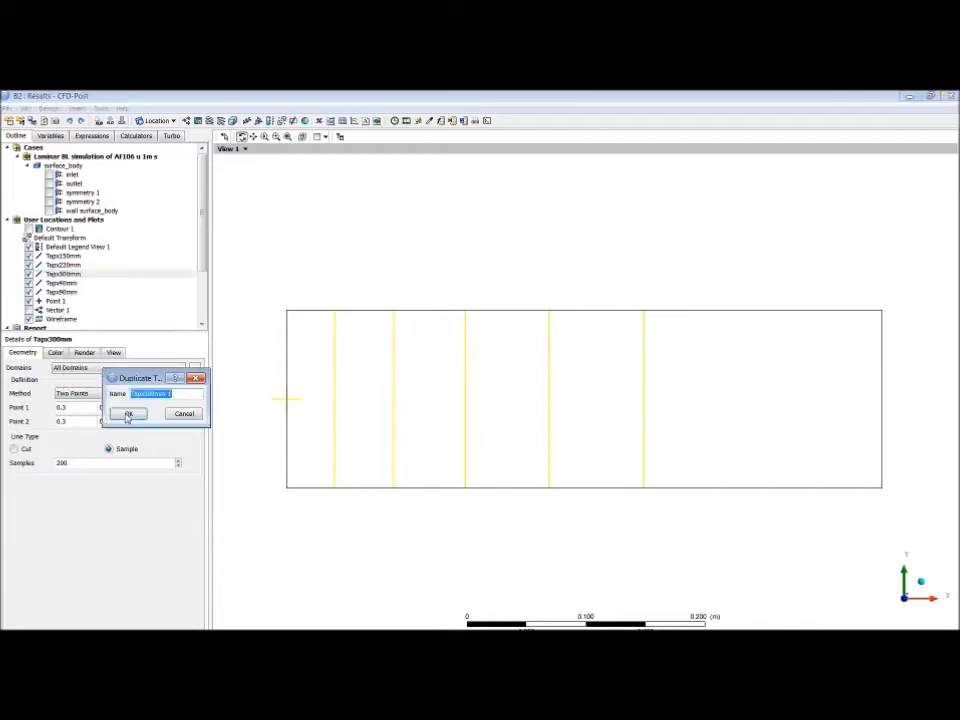
pyautogui.click(179, 397)
pyautogui.tripleClick(184, 394)
pyautogui.doubleClick(184, 394)
pyautogui.click(184, 394)
pyautogui.press('BackSpace')
pyautogui.press('BackSpace')
pyautogui.press('BackSpace')
pyautogui.write('60')
pyautogui.click(130, 413)
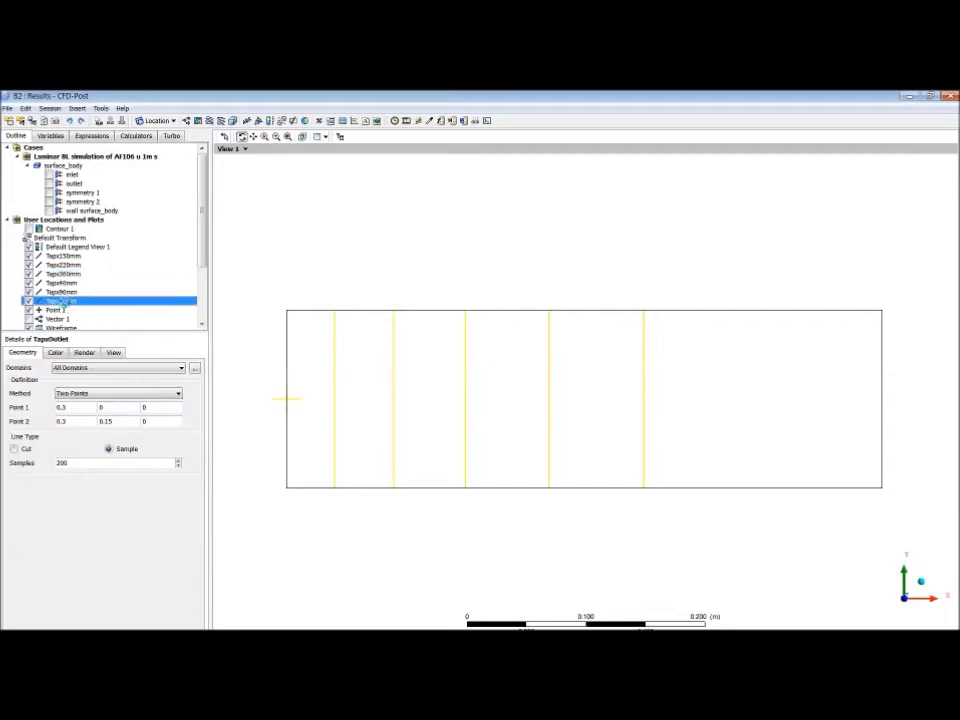
# - Set the X coordinate of both end points of the TapxOutlet line to 0.5
pyautogui.doubleClick(83, 408)
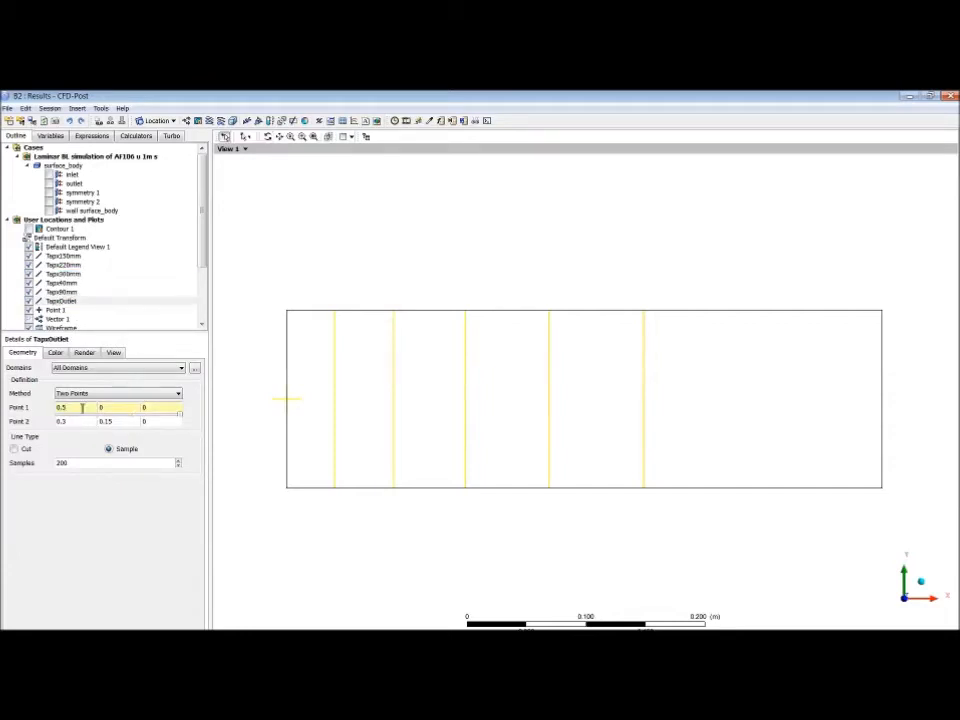
pyautogui.write('0.495')
pyautogui.click(82, 408)
pyautogui.press('BackSpace')
pyautogui.press('BackSpace')
pyautogui.press('BackSpace')
pyautogui.write('5')
pyautogui.click(77, 423)
pyautogui.press('BackSpace')
pyautogui.write('5')
pyautogui.press('Return')
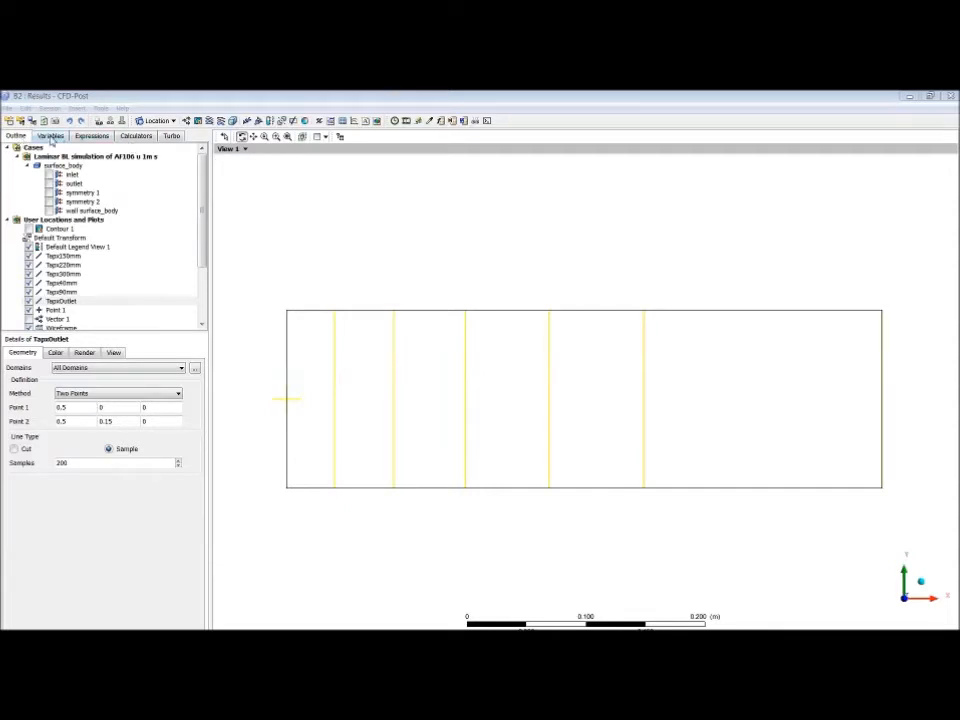
pyautogui.click(51, 136)
pyautogui.click(90, 136)
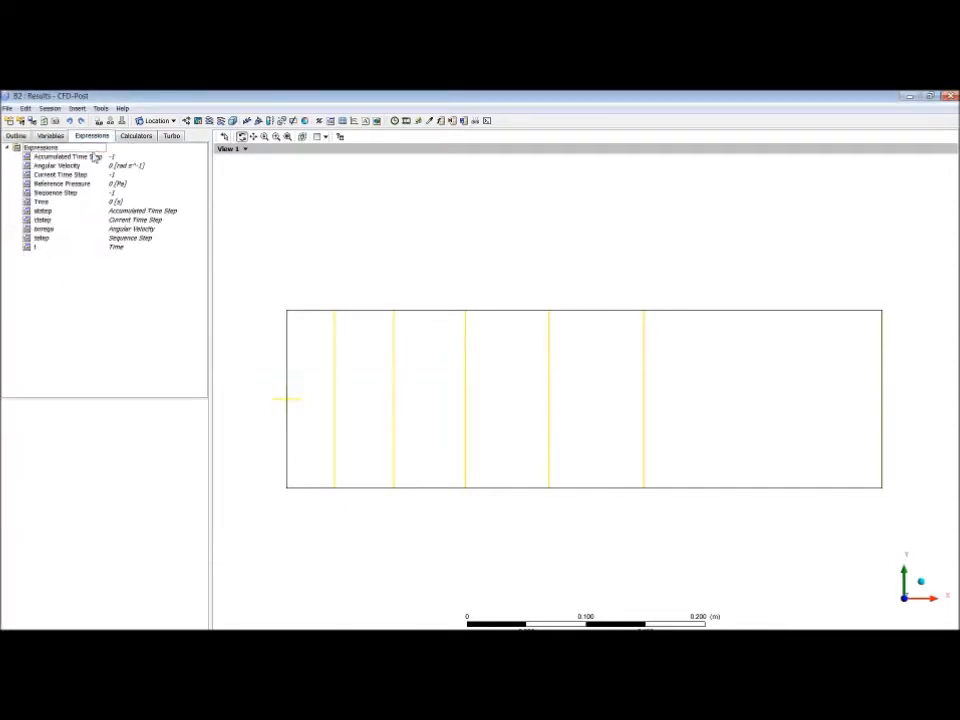
pyautogui.click(136, 136)
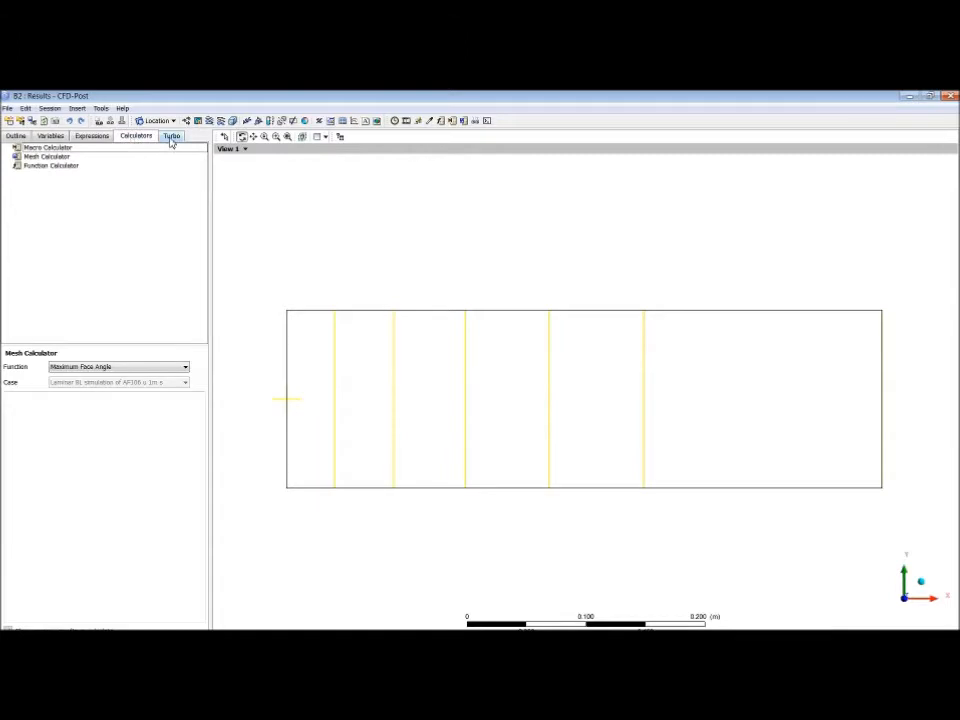
pyautogui.click(171, 137)
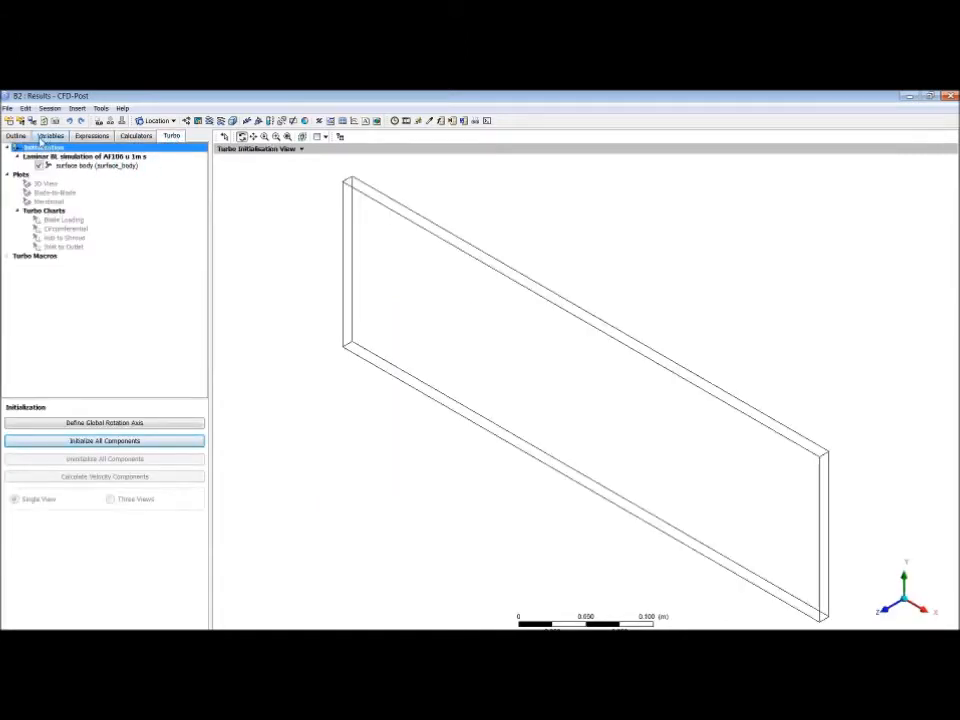
pyautogui.click(45, 137)
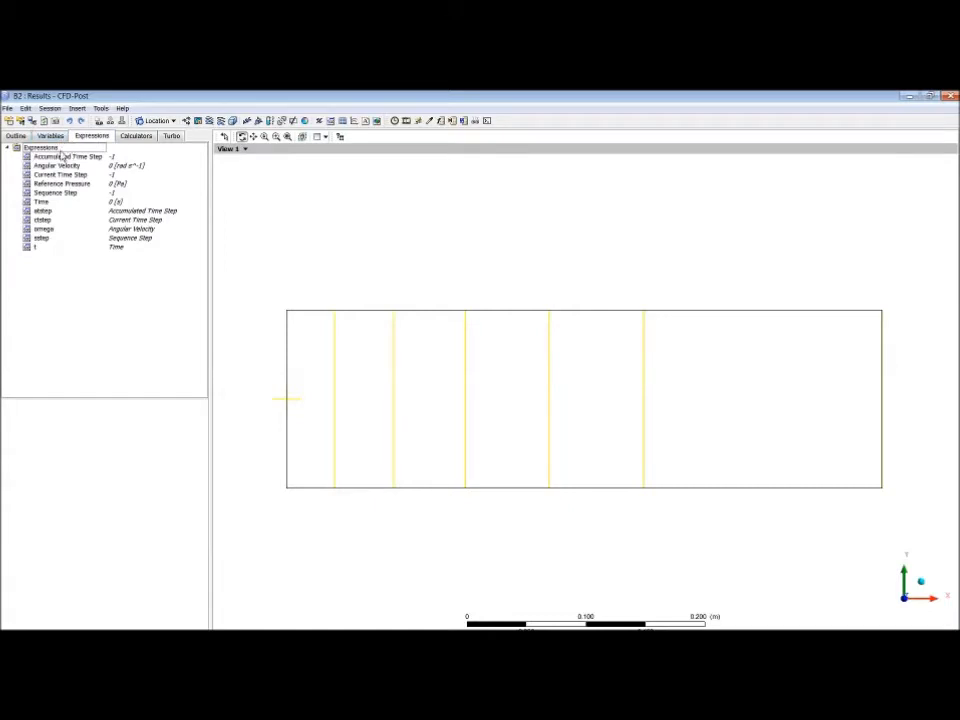
pyautogui.rightClick(48, 273)
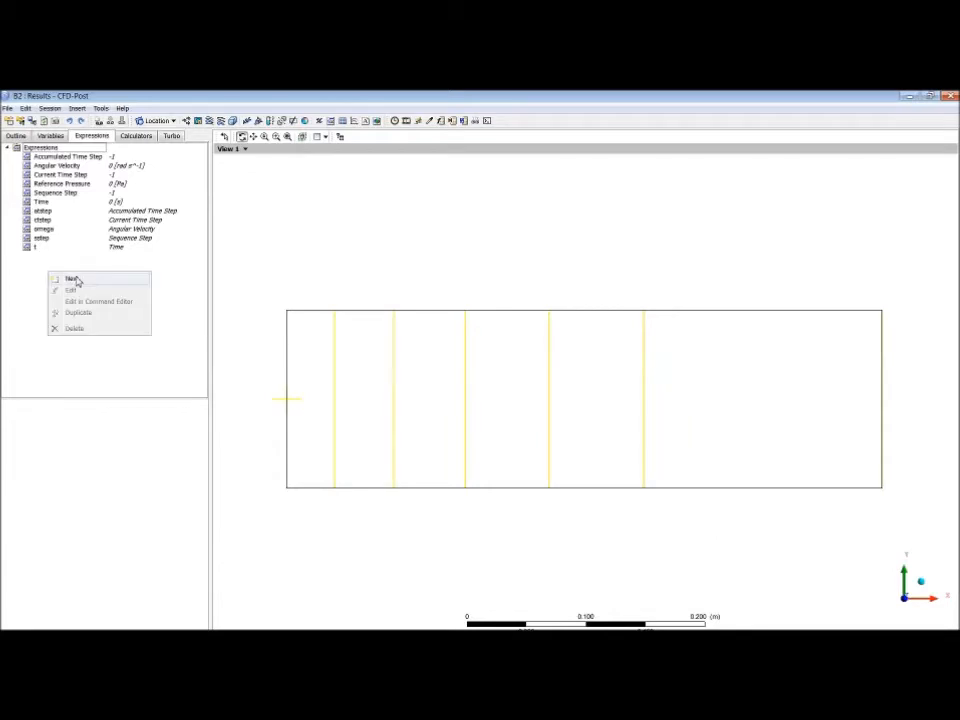
pyautogui.click(74, 279)
pyautogui.write('Uinf')
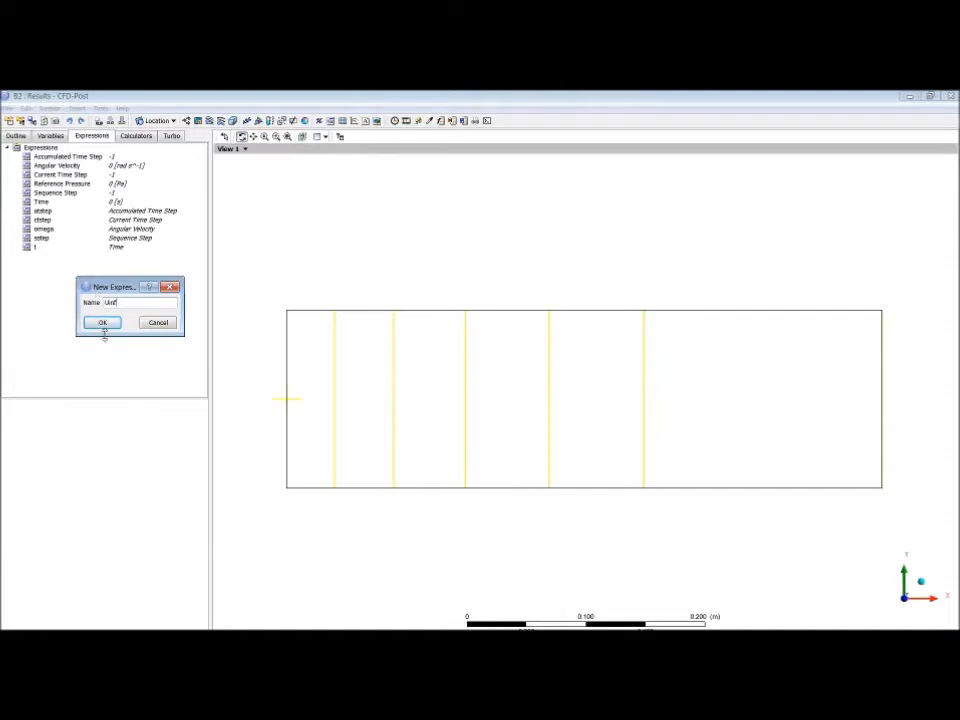
pyautogui.click(101, 323)
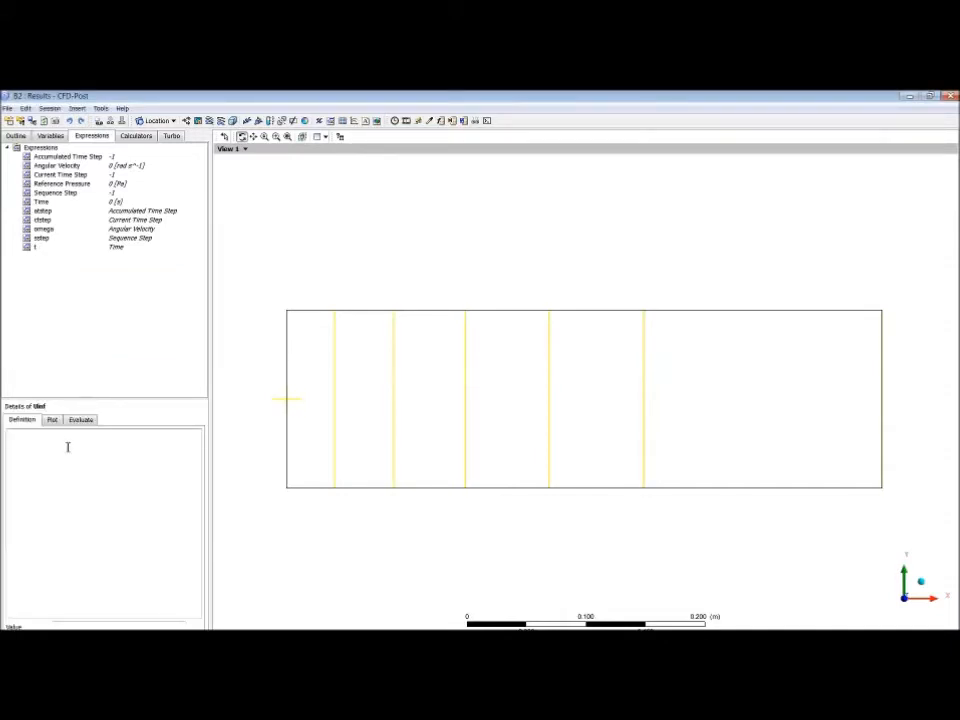
pyautogui.write('probe(Velocity u)@point 1')
pyautogui.click(30, 645)
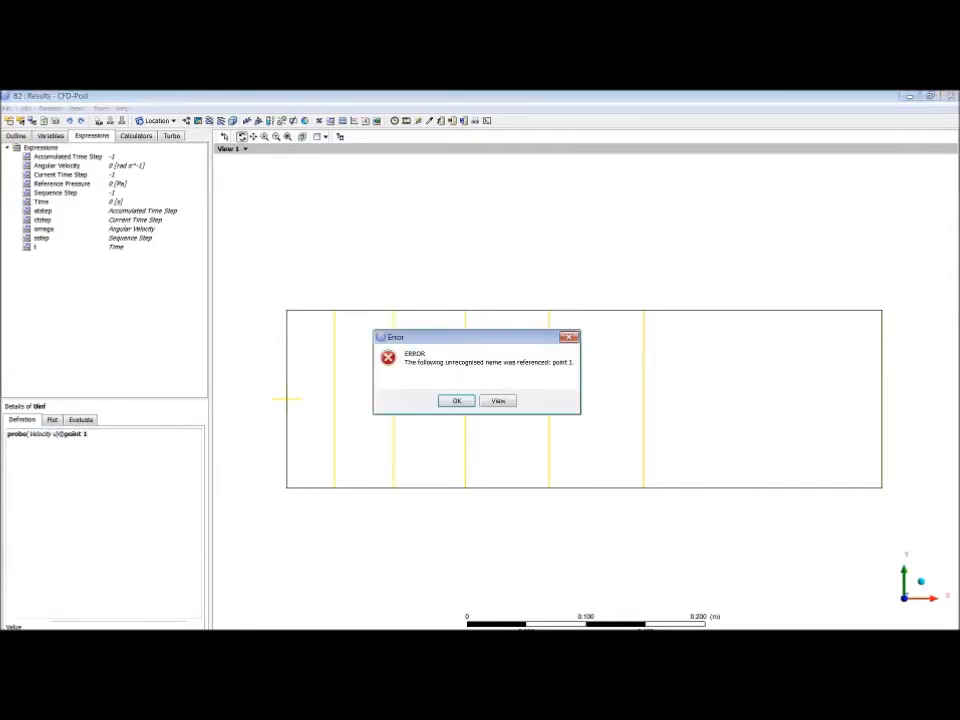
pyautogui.click(455, 401)
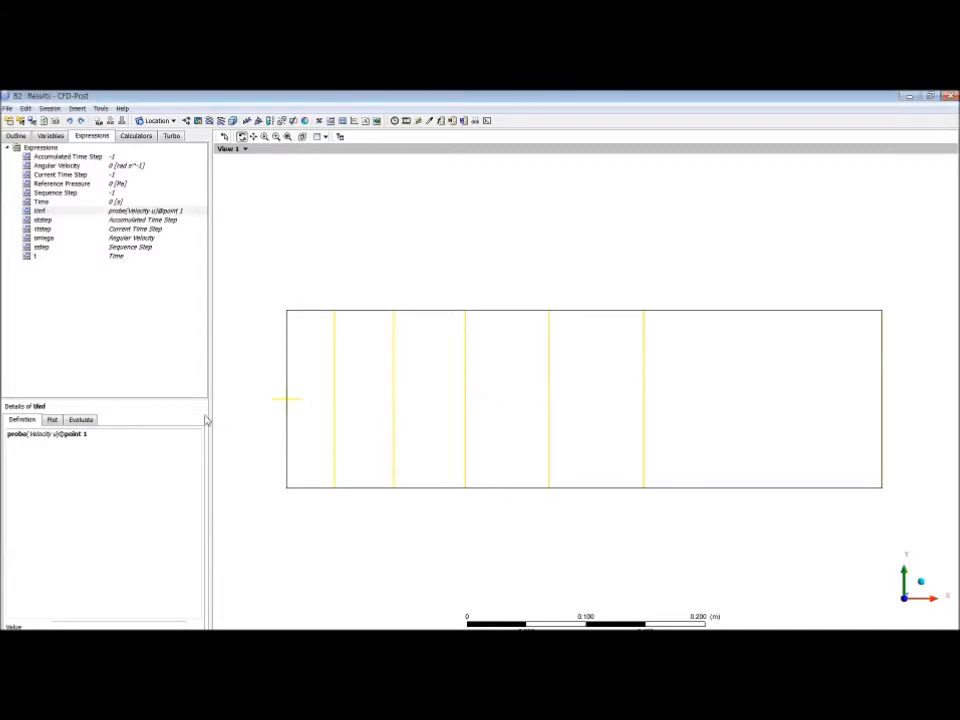
pyautogui.doubleClick(68, 434)
pyautogui.write('Point')
pyautogui.click(27, 642)
pyautogui.click(41, 212)
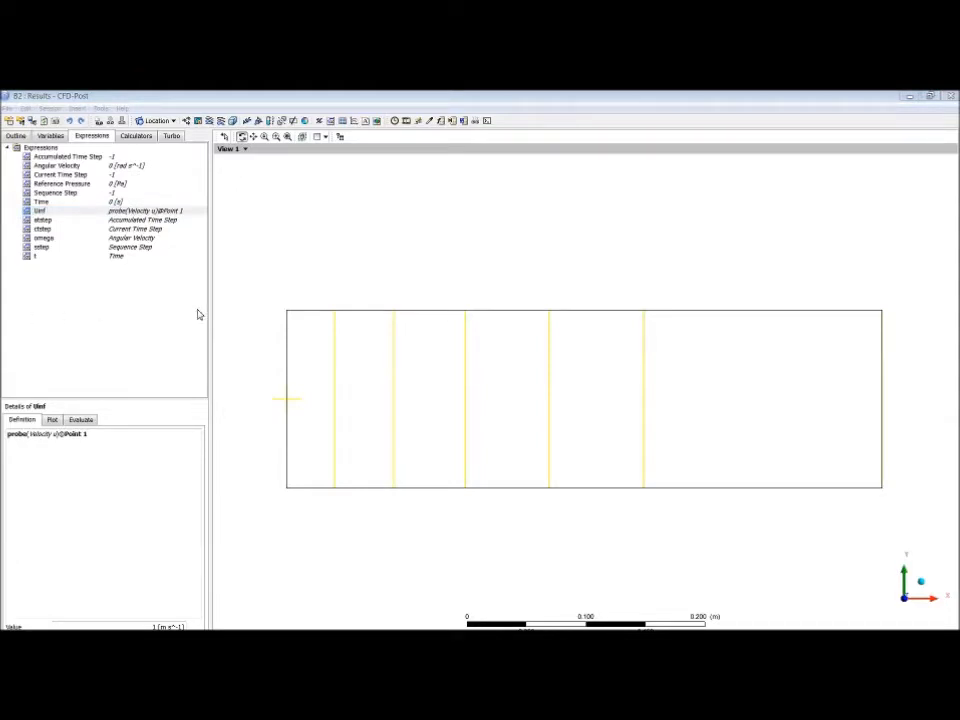
# - Create an expression named u normalised and define it as Velocity/Uinf
pyautogui.click(85, 288)
pyautogui.rightClick(85, 288)
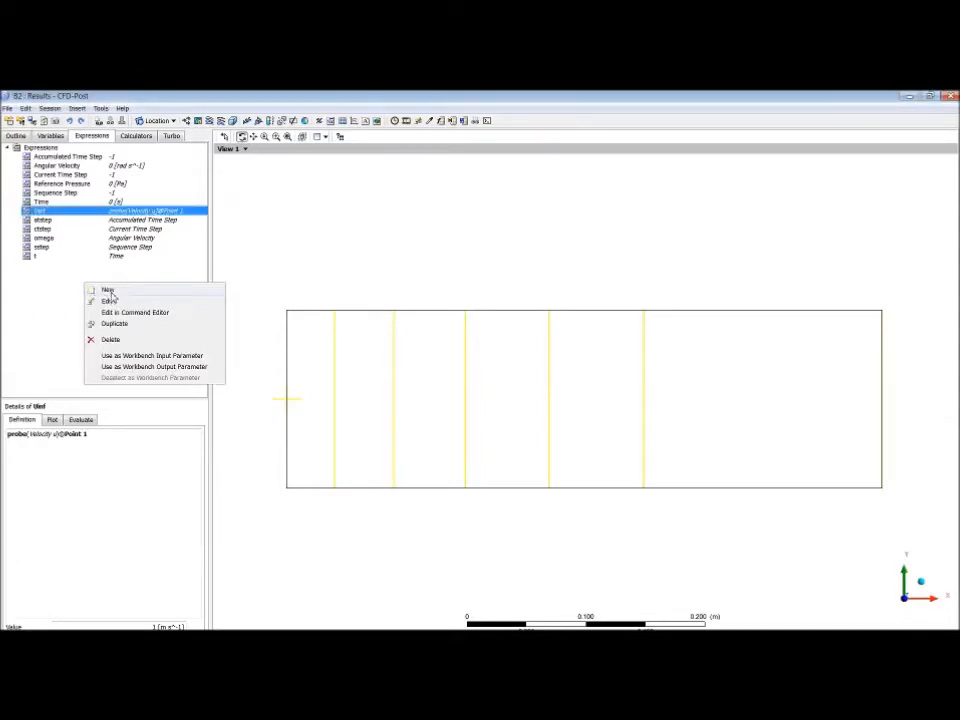
pyautogui.click(112, 291)
pyautogui.write('u normalised')
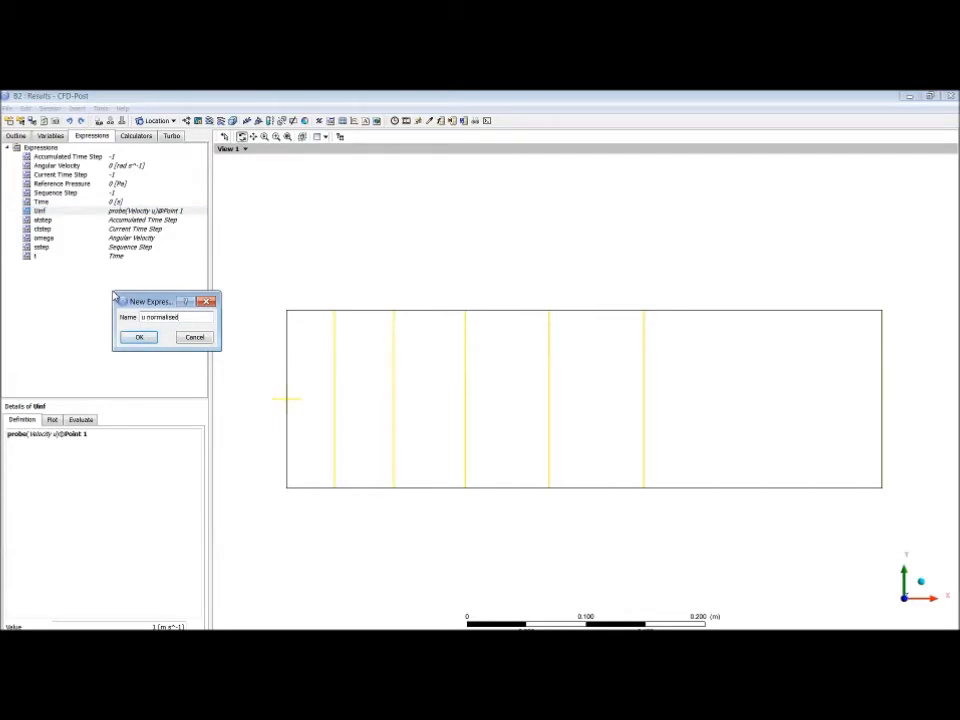
pyautogui.click(141, 338)
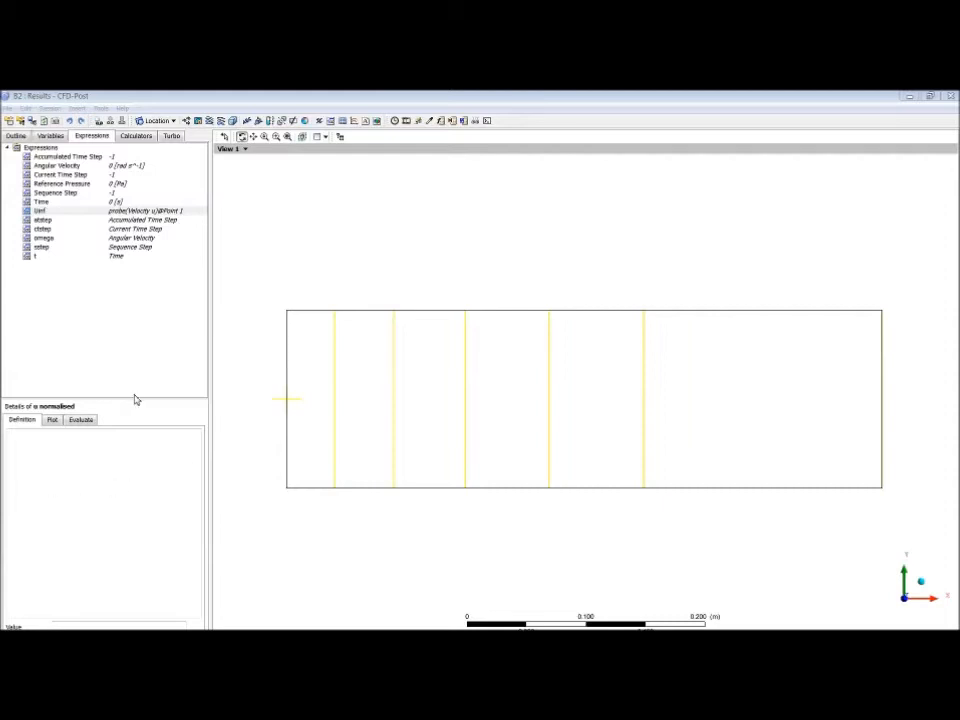
pyautogui.click(104, 457)
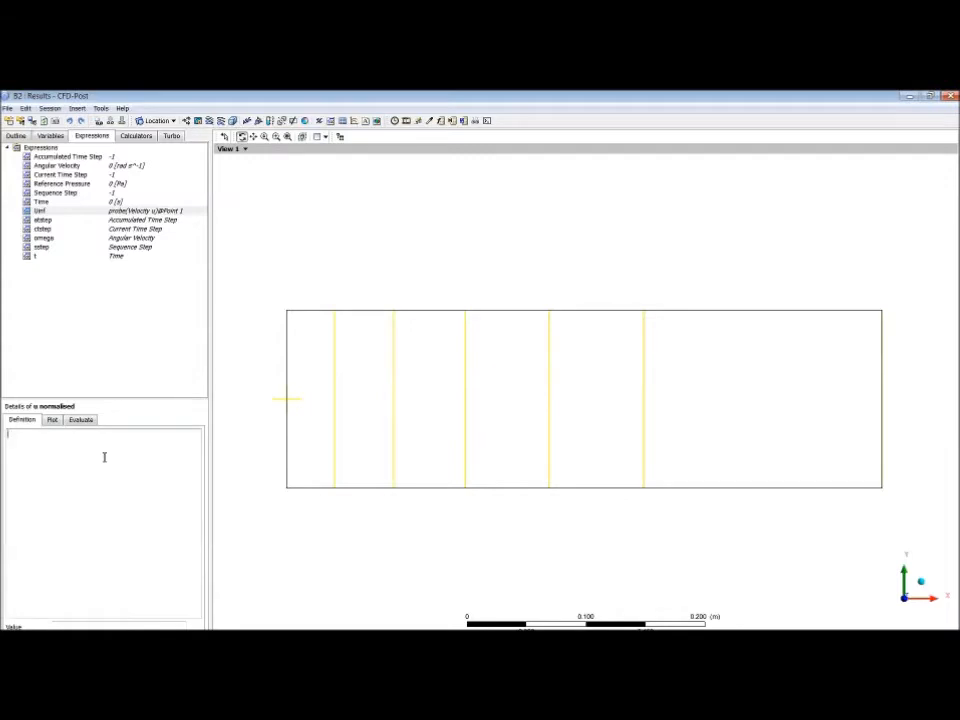
pyautogui.write('Velocity')
pyautogui.write('/Uinf')
pyautogui.click(32, 643)
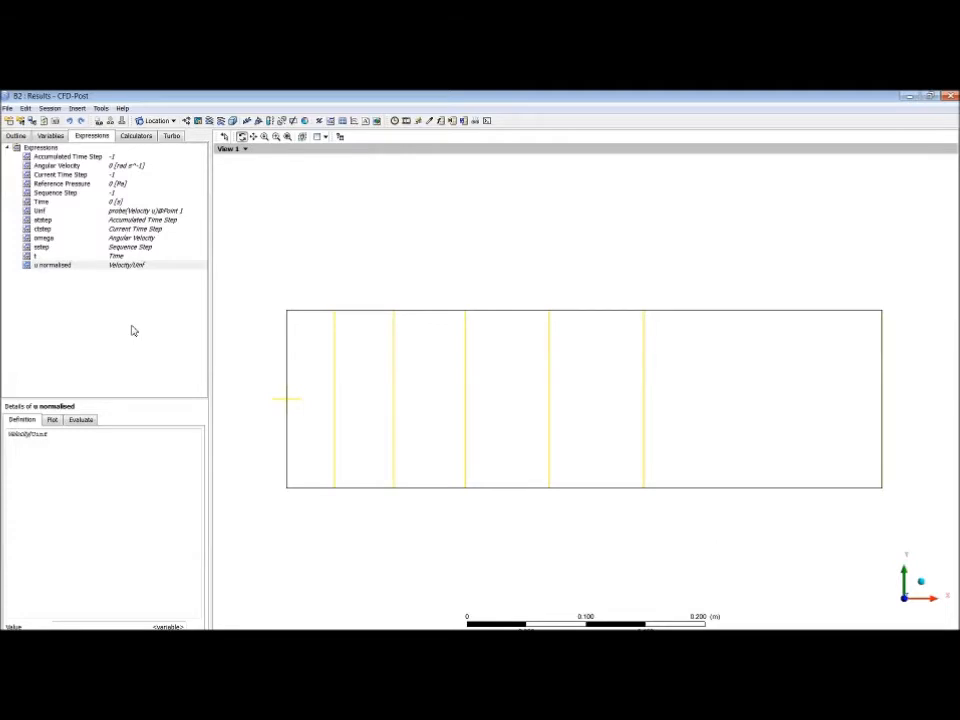
# - Create a new variable named U normalised
pyautogui.click(50, 135)
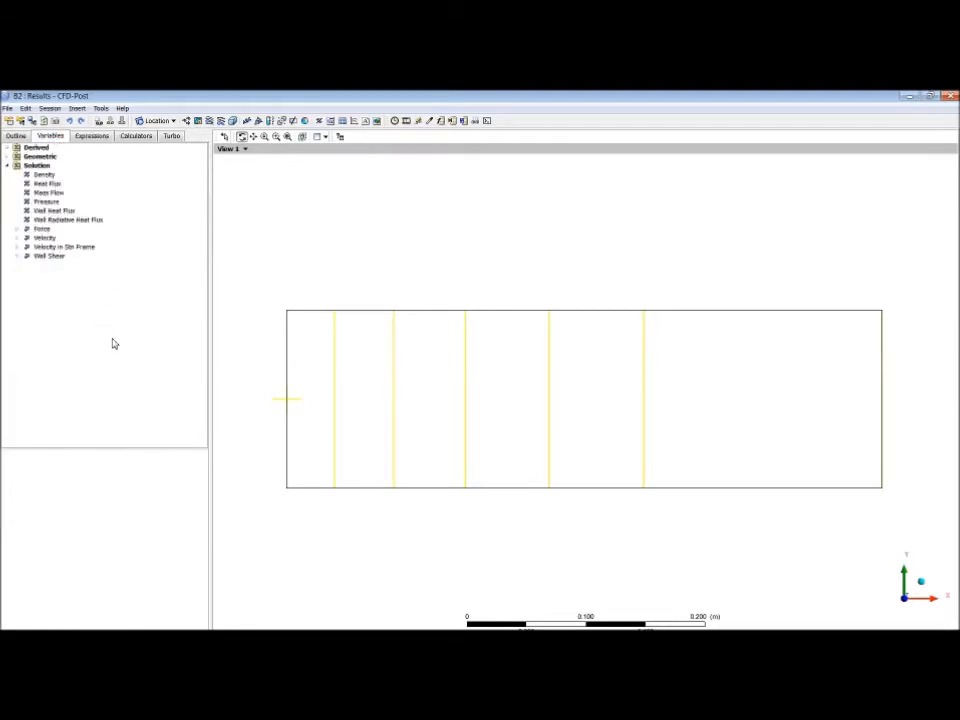
pyautogui.rightClick(75, 293)
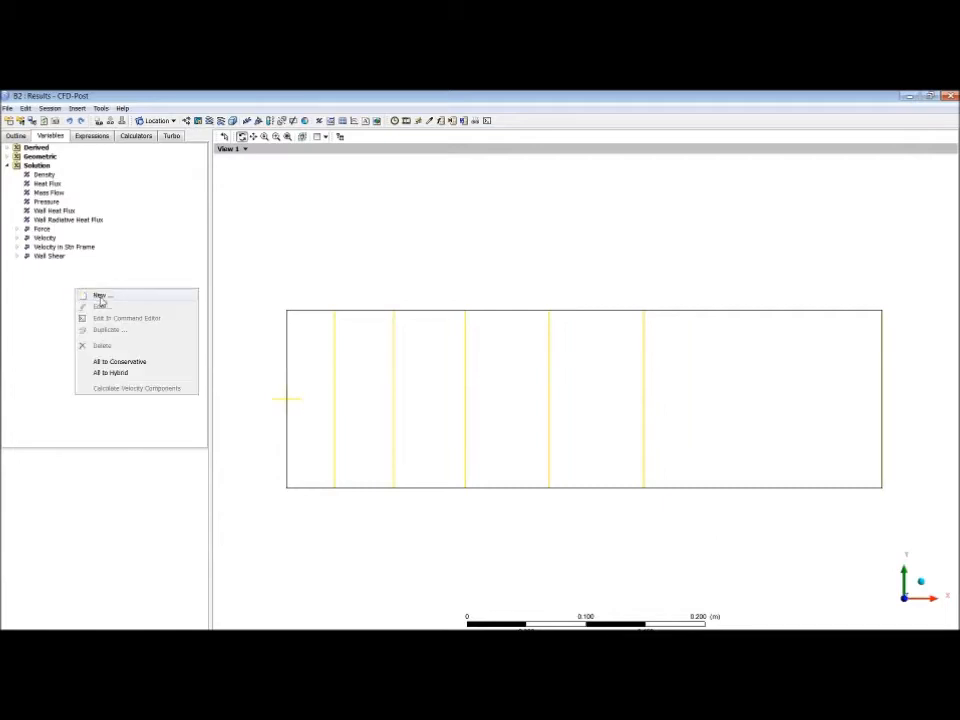
pyautogui.click(98, 298)
pyautogui.write('U ')
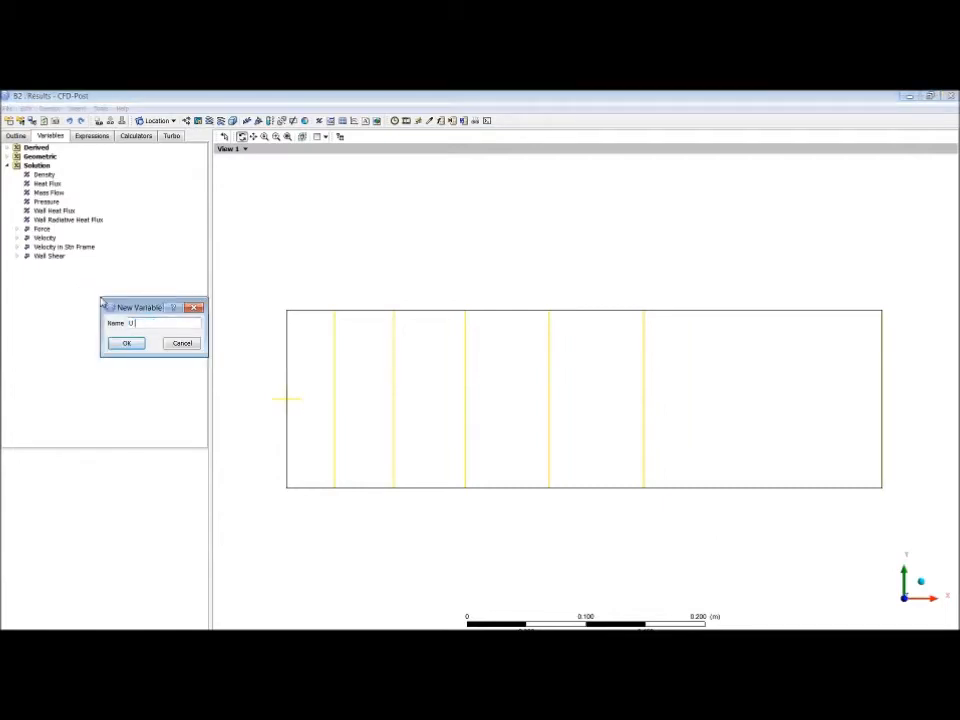
pyautogui.write('normalised')
pyautogui.click(127, 343)
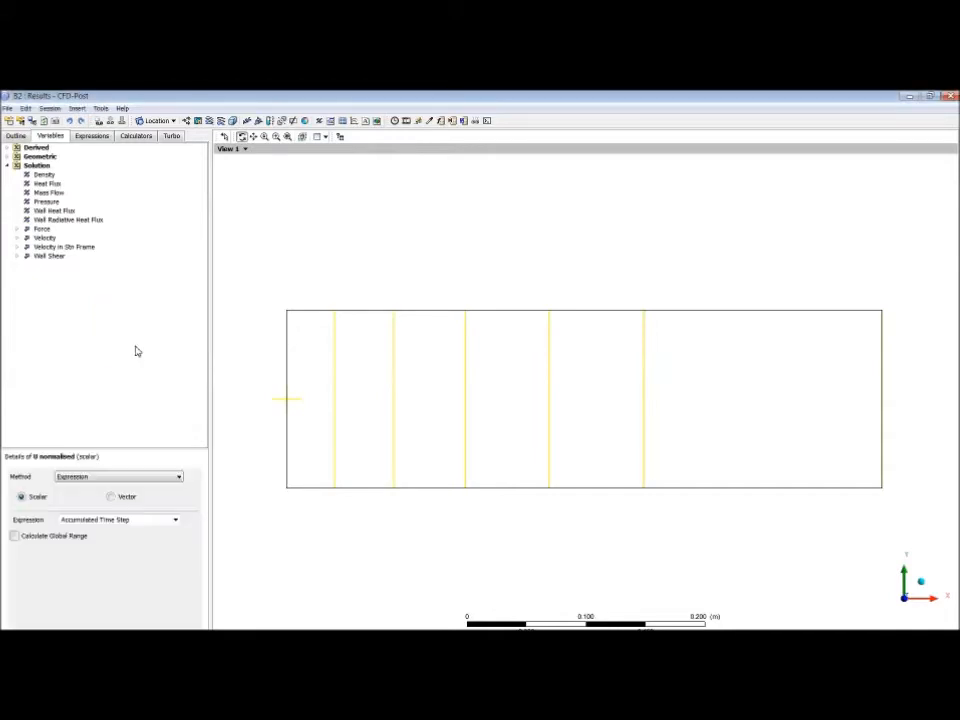
# - Assign the u normalised expression to the U normalised scalar variable and apply it
pyautogui.click(176, 520)
pyautogui.scroll(-1, 178, 553)
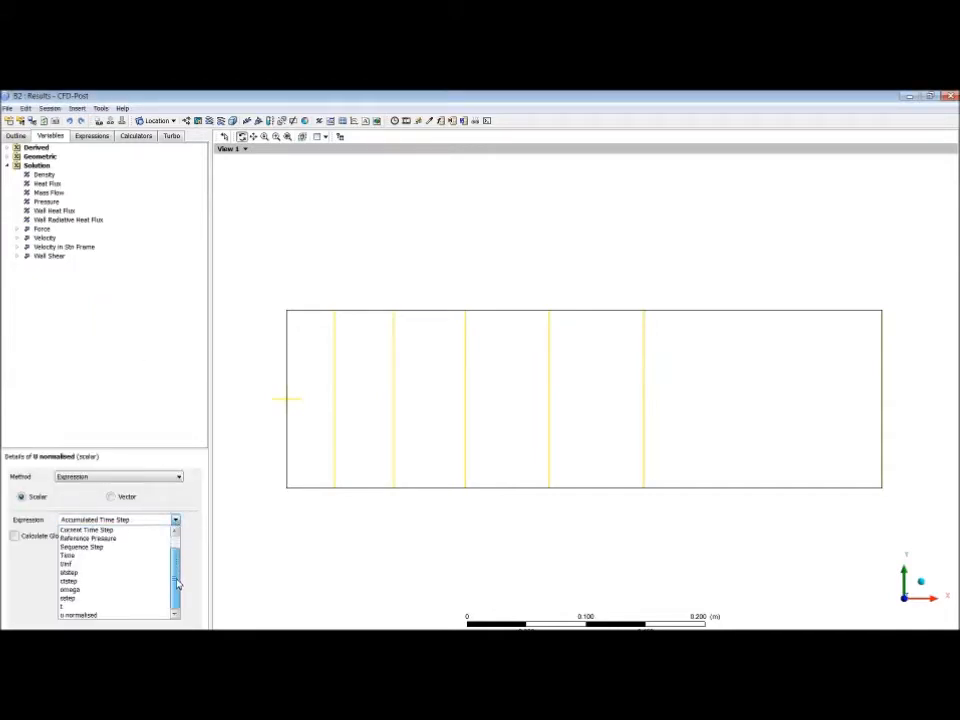
pyautogui.click(100, 616)
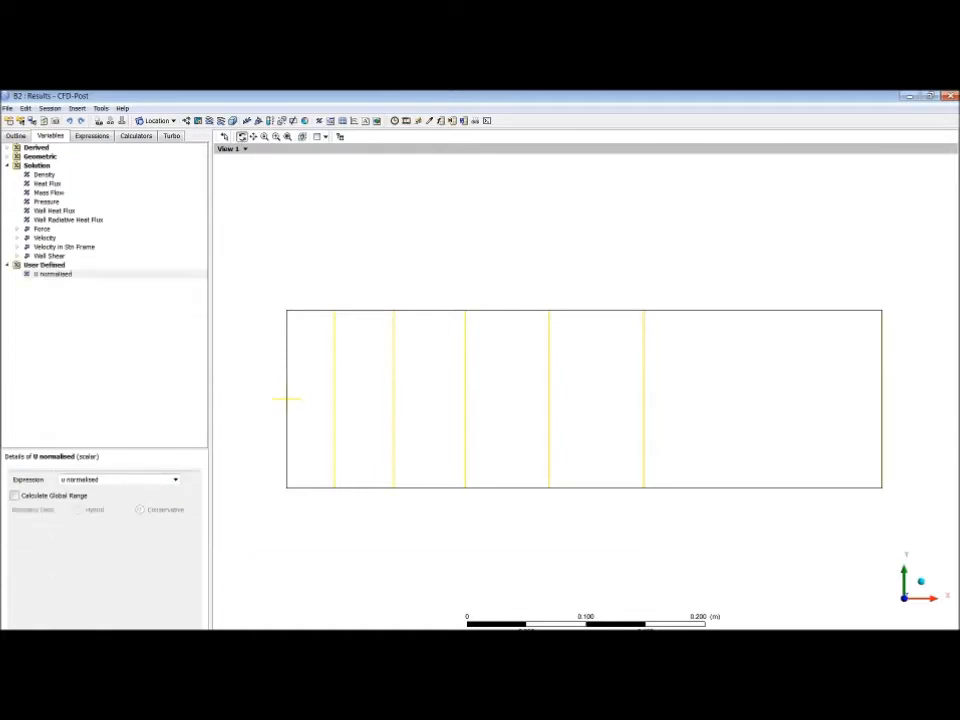
pyautogui.click(62, 276)
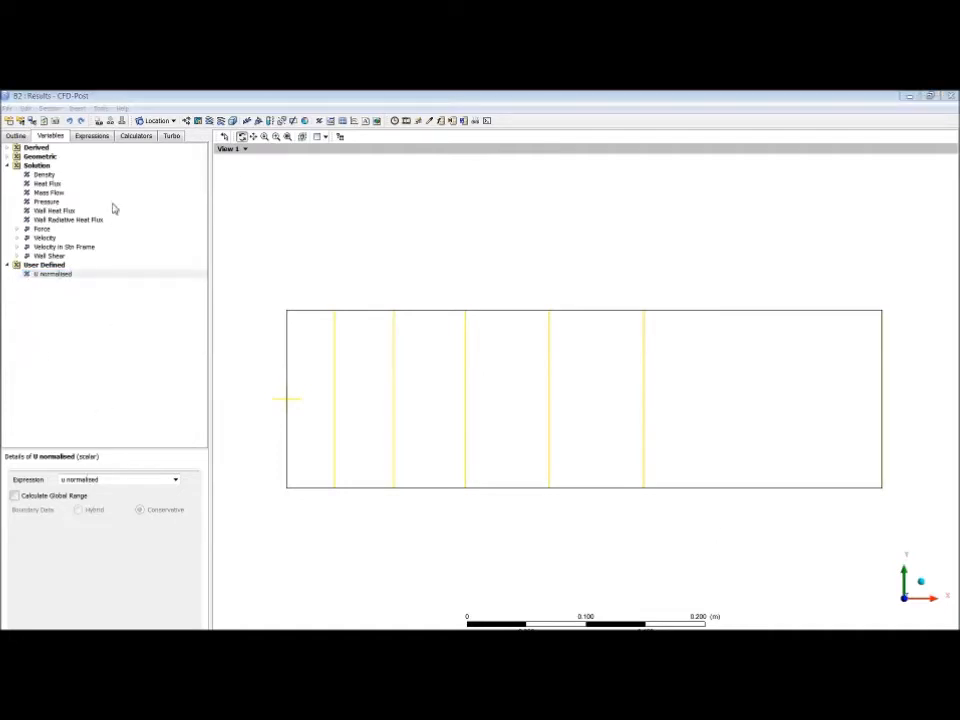
# - Create an expression named Y normalised and define it as Y/0.15
pyautogui.click(91, 135)
pyautogui.rightClick(33, 300)
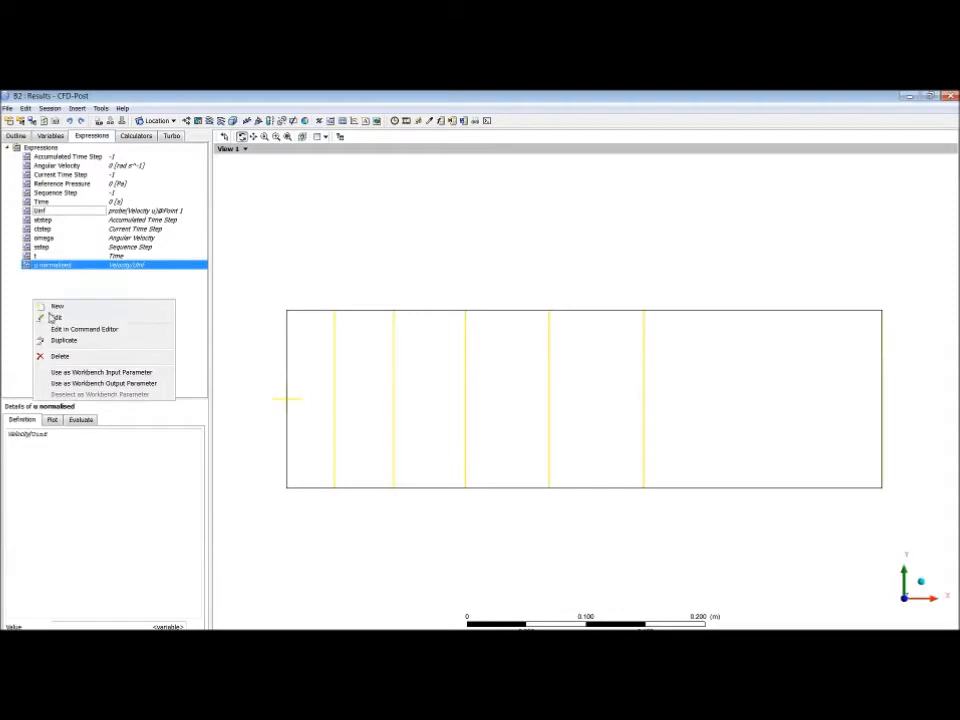
pyautogui.click(84, 308)
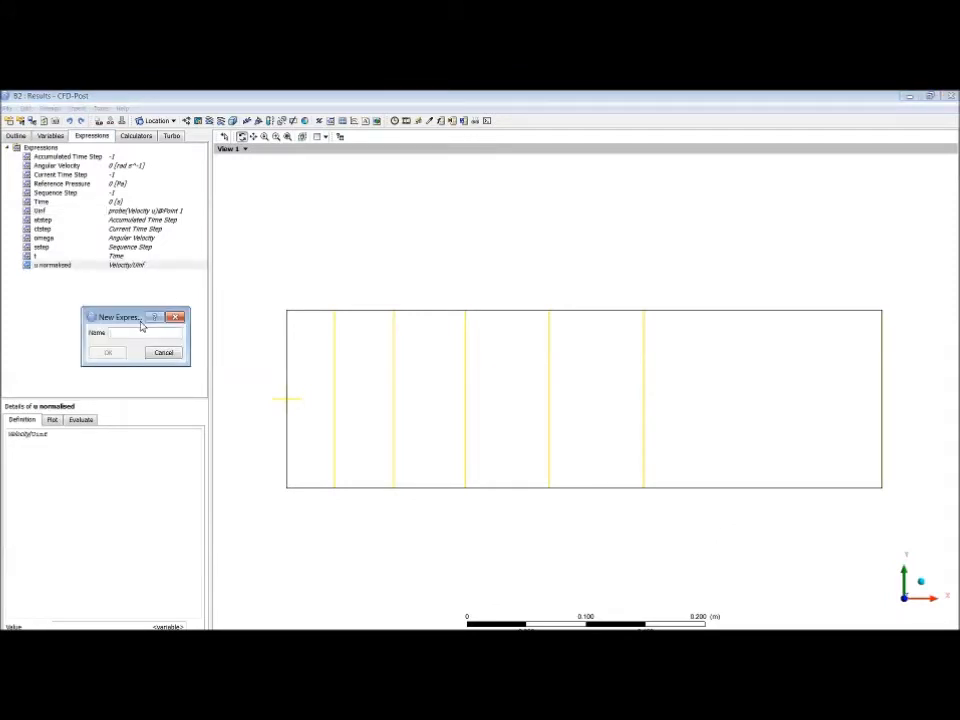
pyautogui.write('v')
pyautogui.write('normalised')
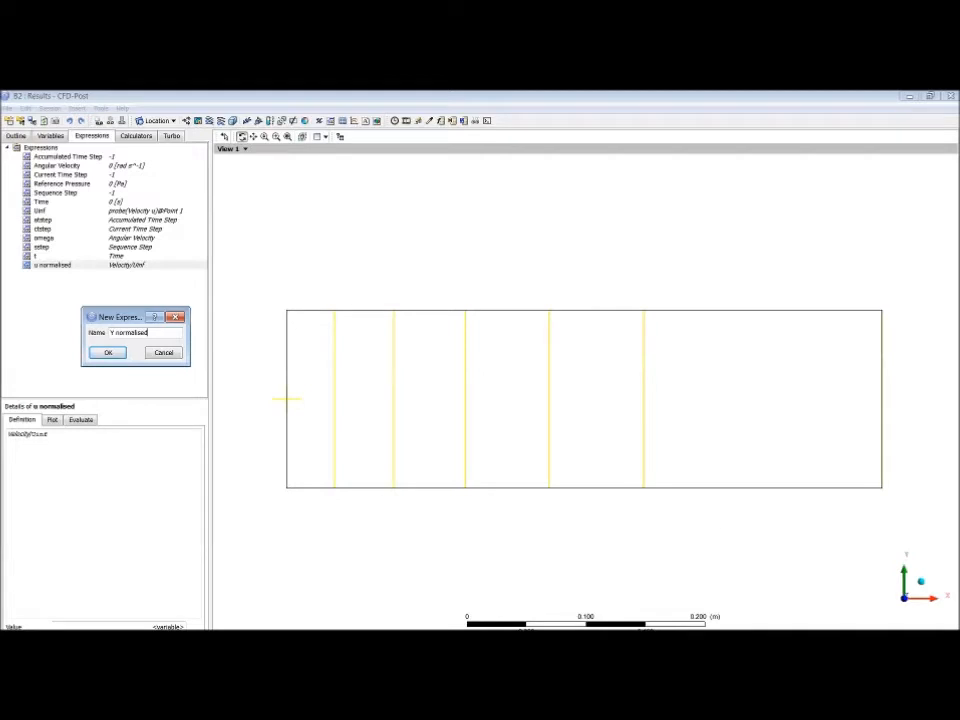
pyautogui.click(108, 352)
pyautogui.click(62, 455)
pyautogui.write('Y')
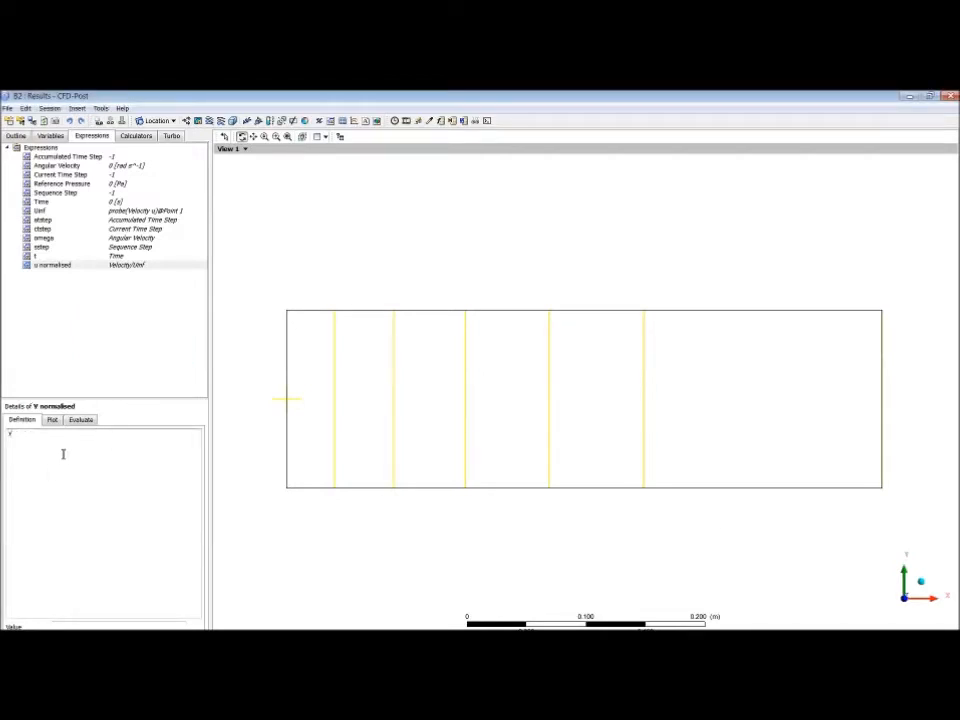
pyautogui.write('/0.15')
pyautogui.click(36, 641)
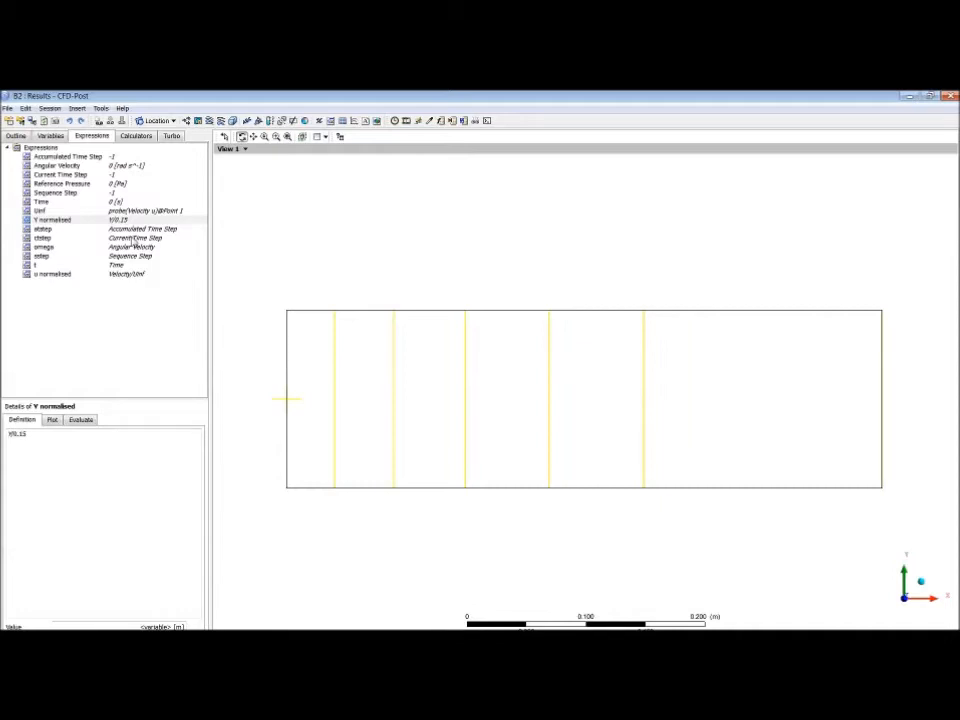
# - Try to create a scalar variable named Y normalised based on the Y normalised expression
pyautogui.click(47, 136)
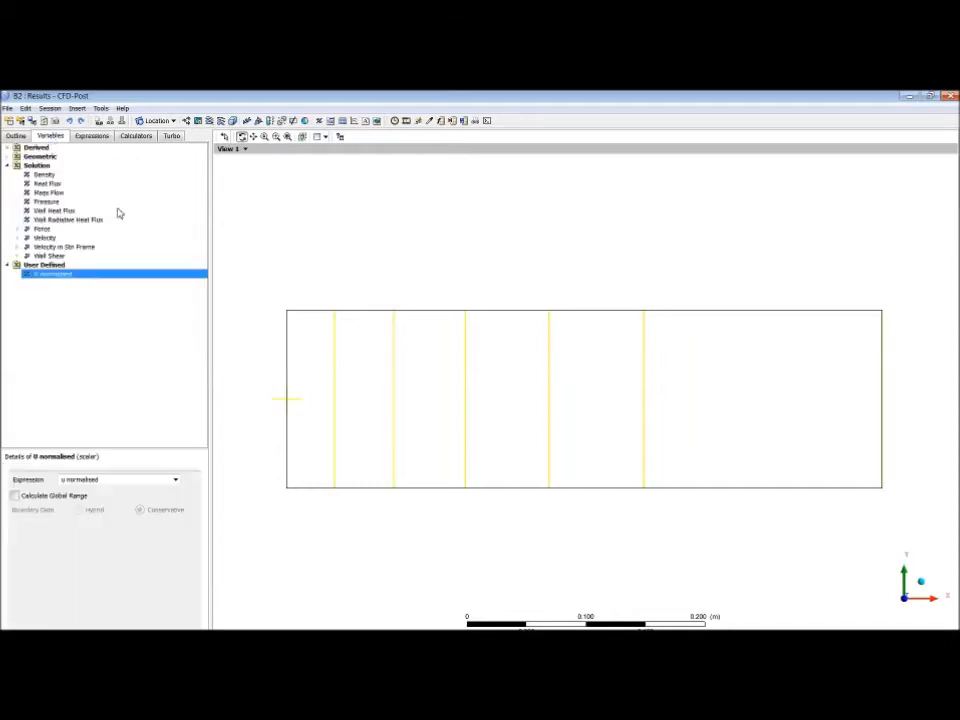
pyautogui.rightClick(37, 291)
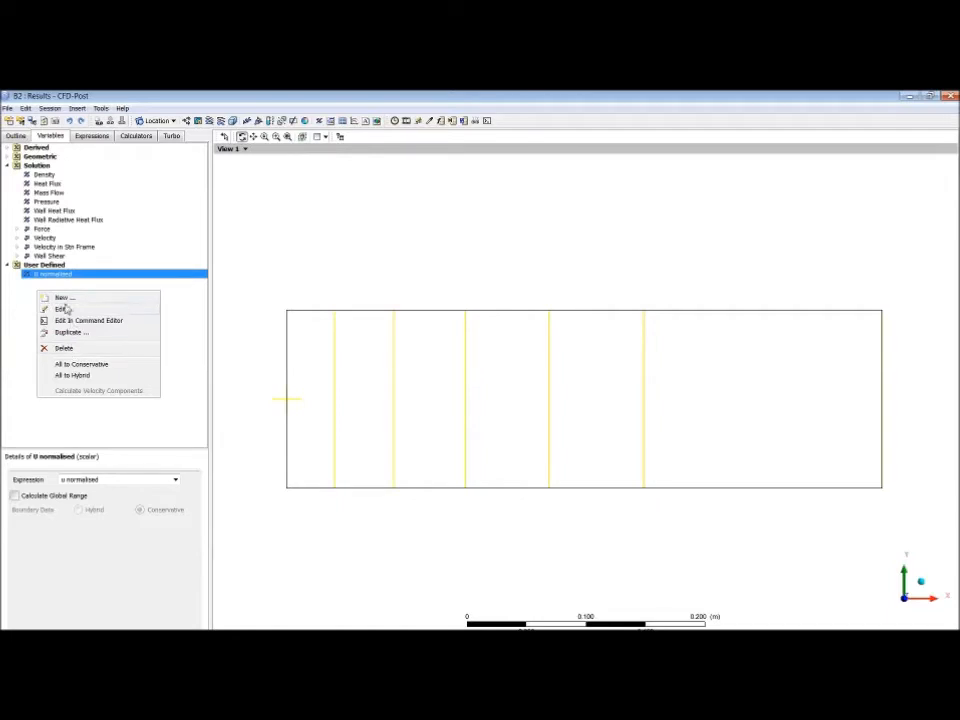
pyautogui.click(61, 298)
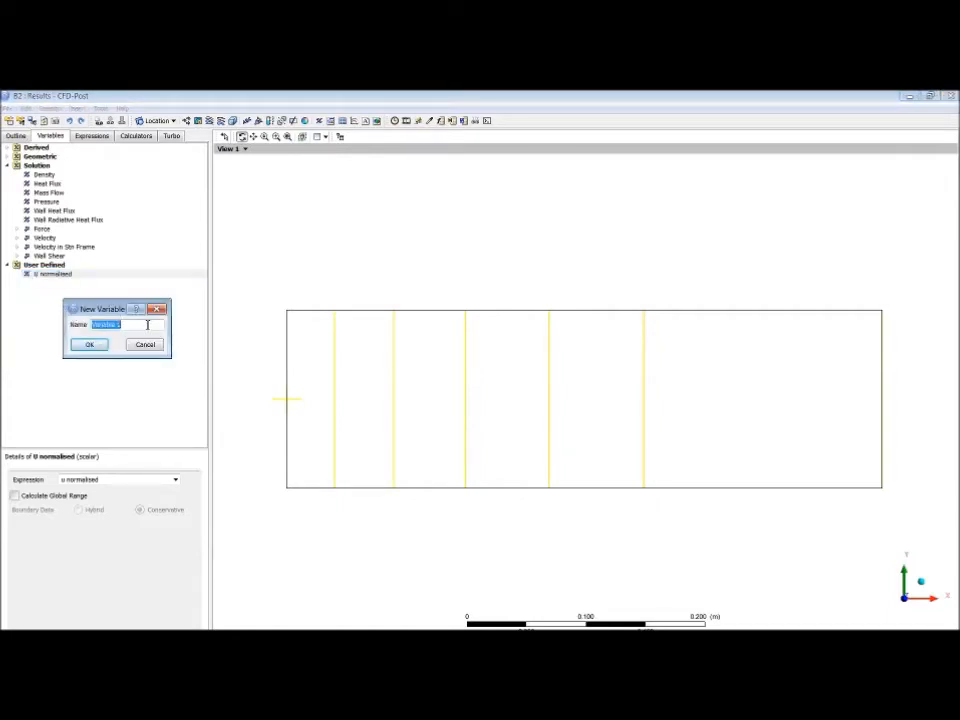
pyautogui.write('Y normalised')
pyautogui.click(92, 344)
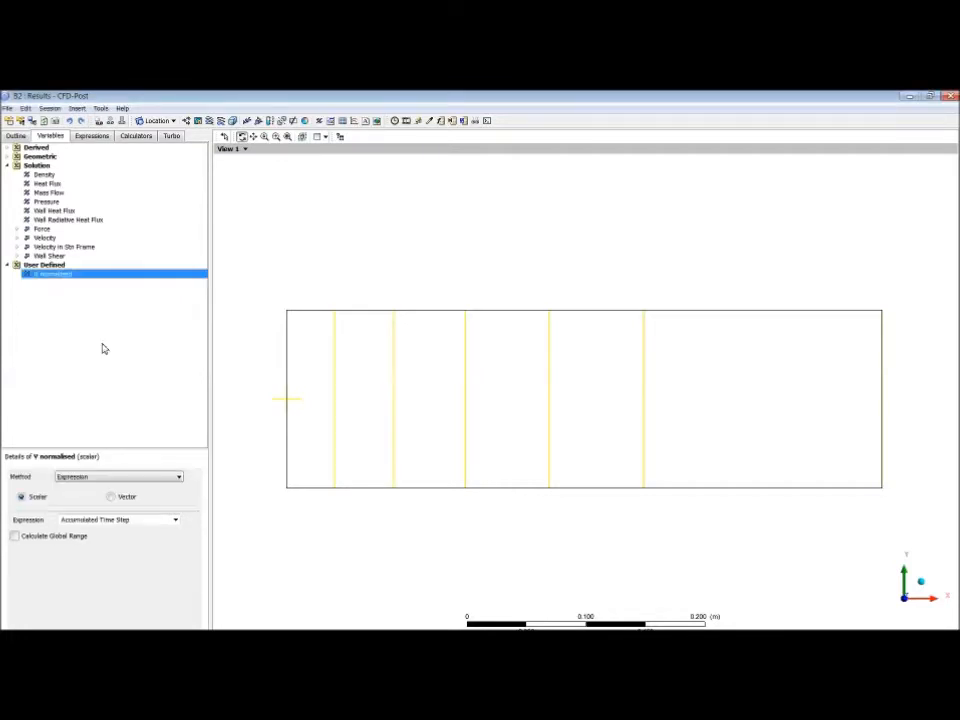
pyautogui.click(172, 520)
pyautogui.moveTo(177, 552); pyautogui.dragTo(174, 590)
pyautogui.click(106, 565)
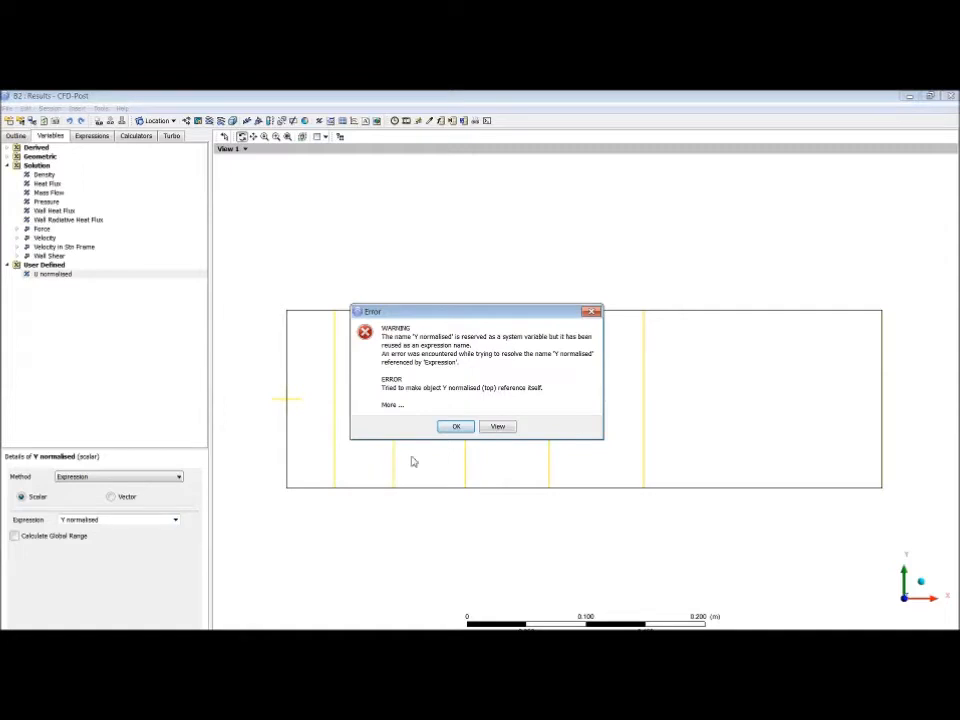
pyautogui.click(456, 427)
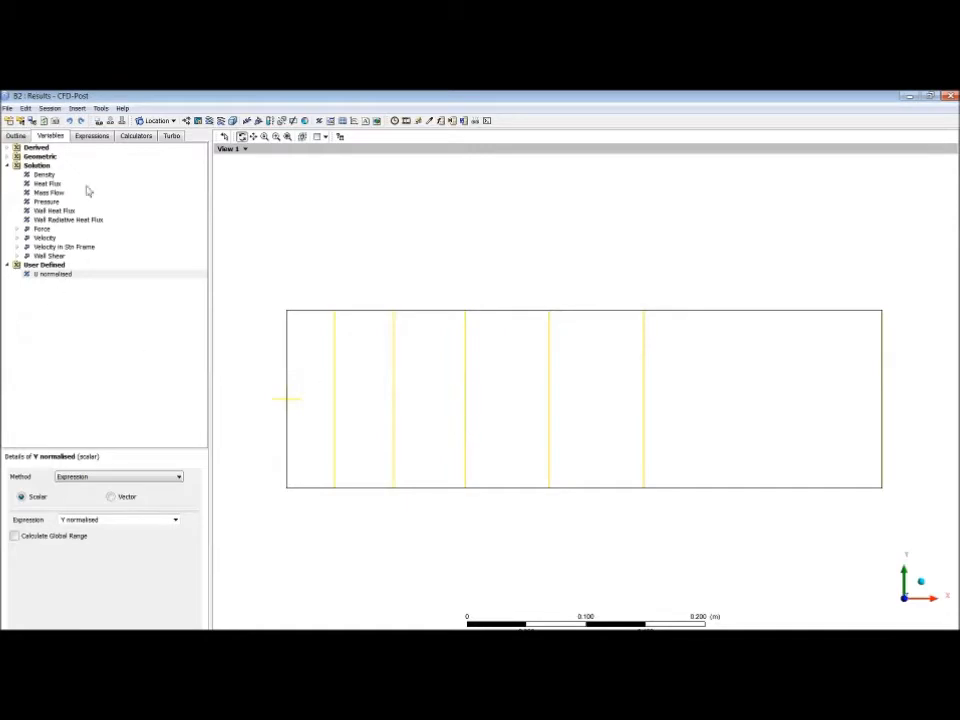
# - Replace the capital Y with a lowercase y in the definition of the Y normalised expression, then return to the variables
pyautogui.click(92, 137)
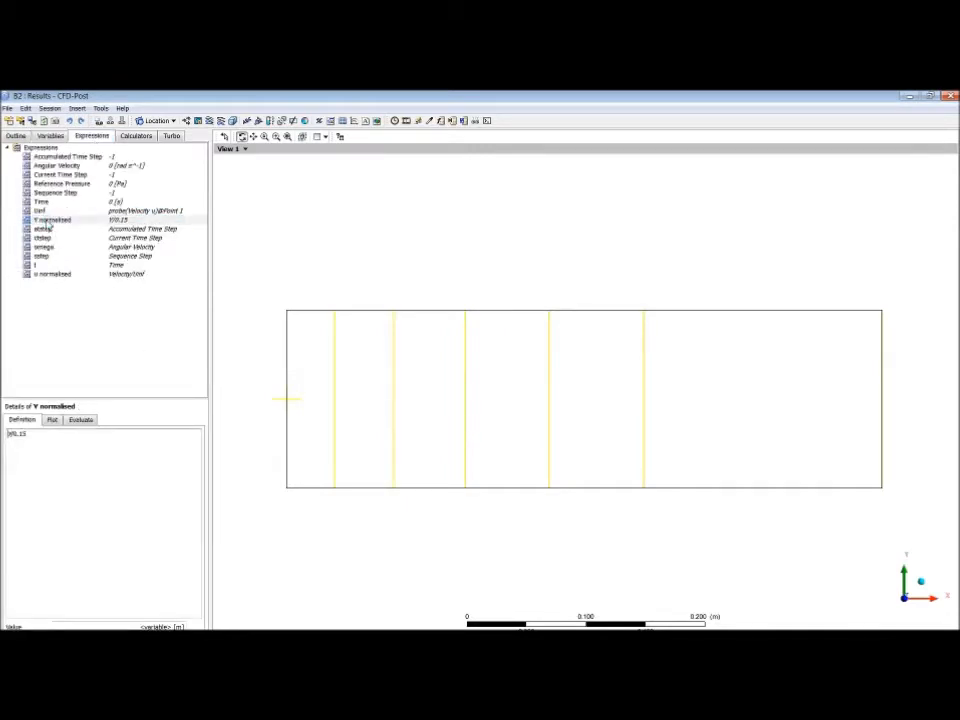
pyautogui.press('Delete')
pyautogui.write('y')
pyautogui.click(50, 135)
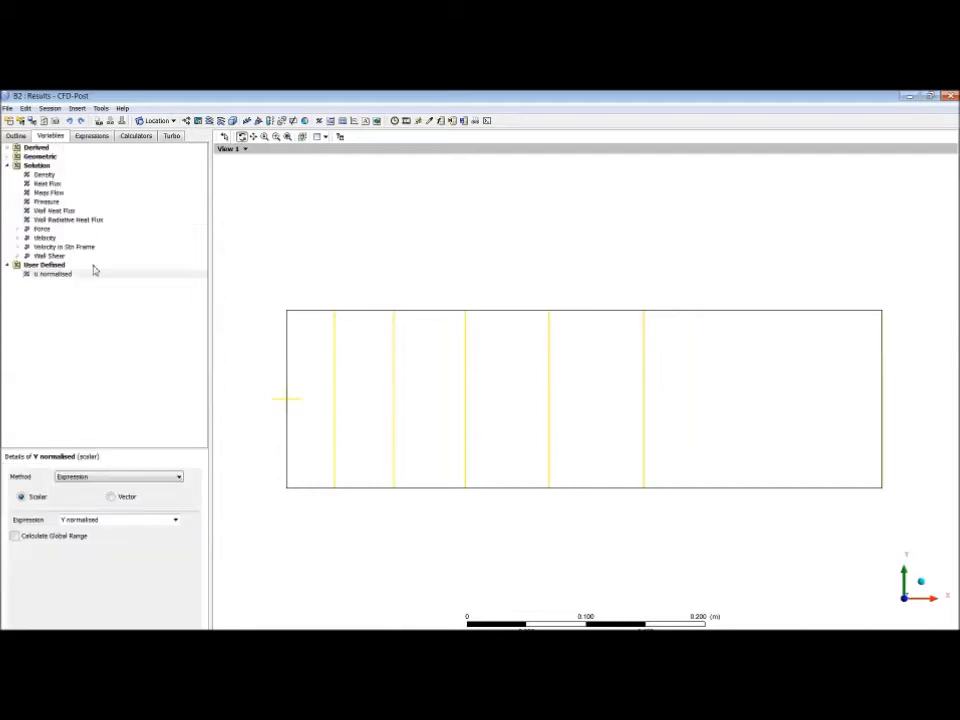
# - Try again to define the Y normalised scalar variable from the Y normalised expression
pyautogui.rightClick(55, 277)
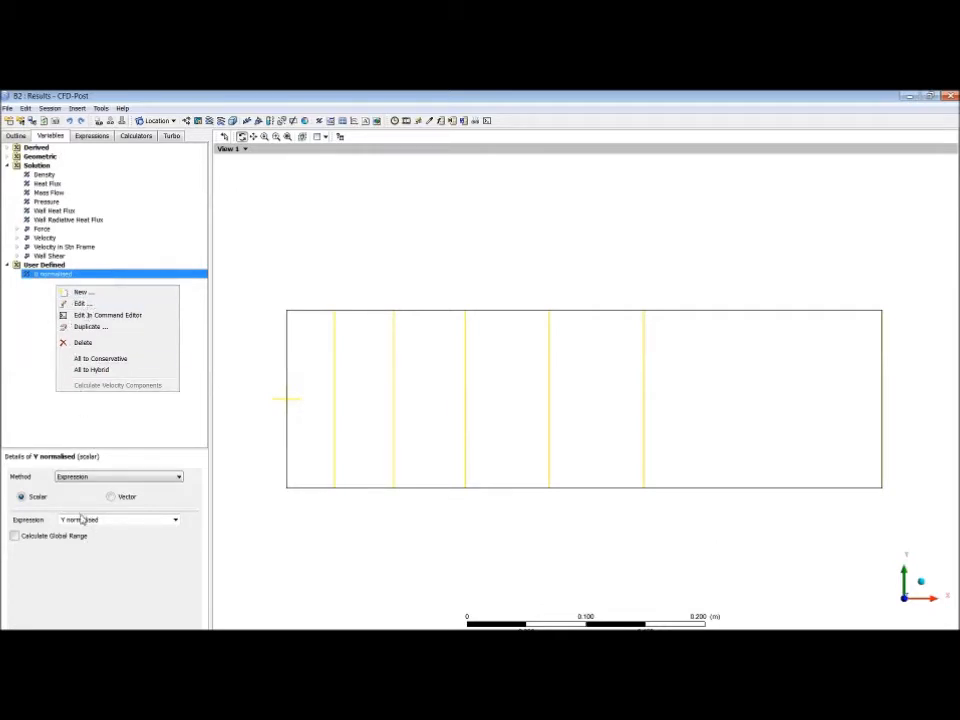
pyautogui.click(78, 553)
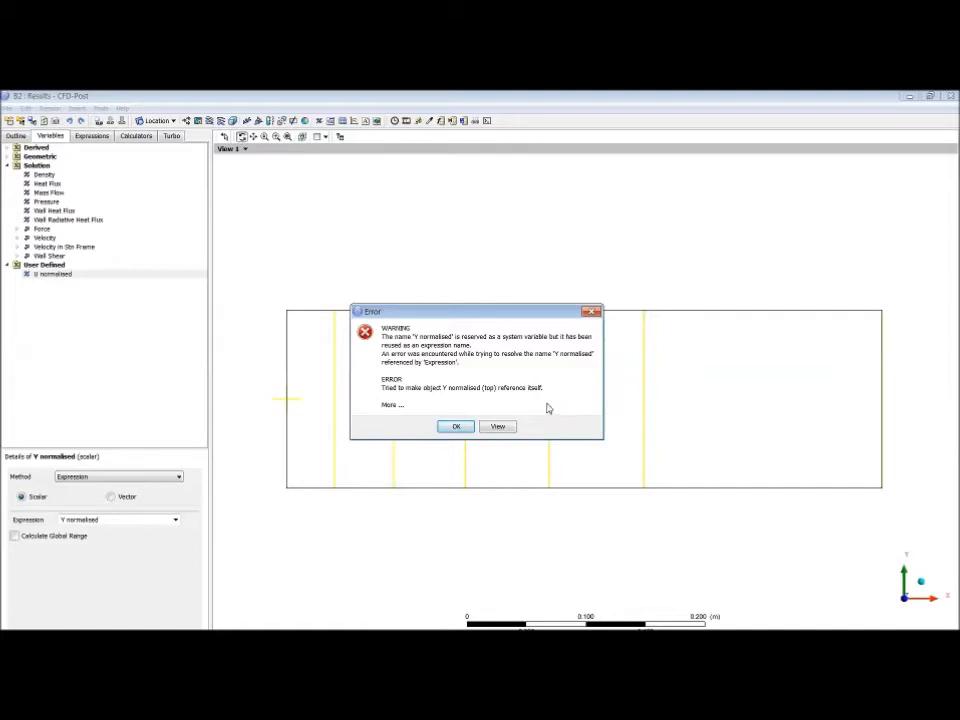
pyautogui.click(458, 426)
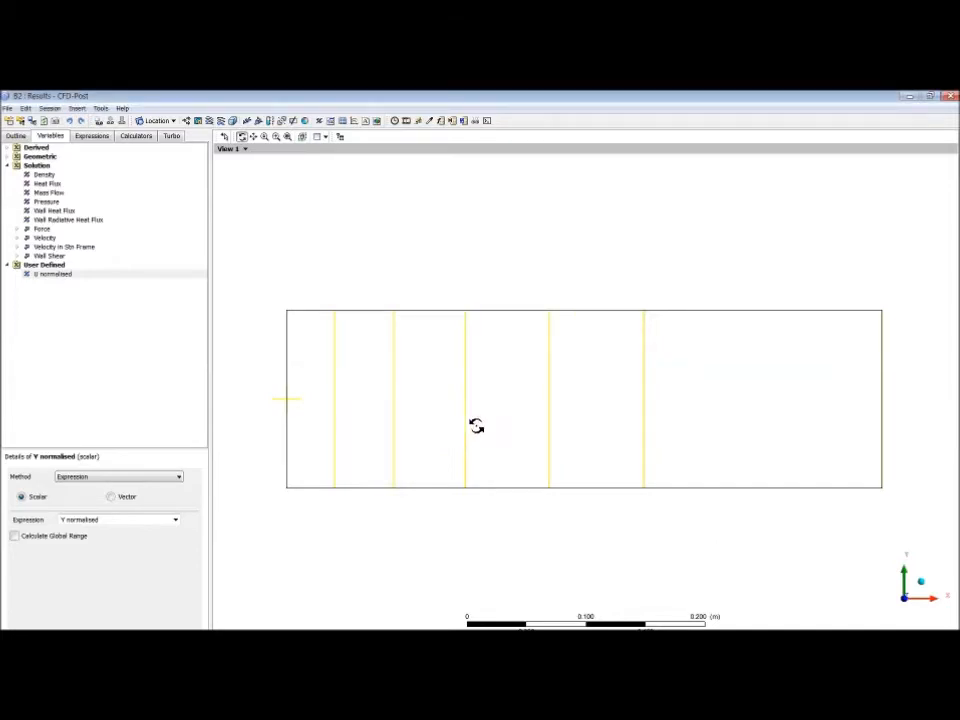
# - Re-enter the Y variable in the Y normalised expression so that its definition is Y/0.15
pyautogui.click(91, 135)
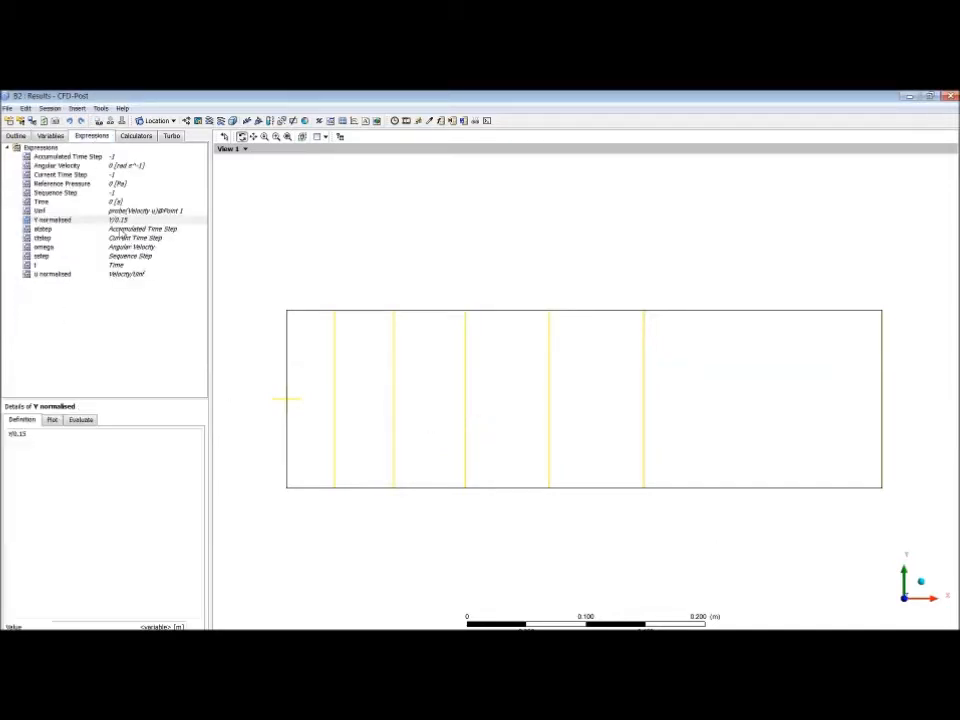
pyautogui.click(47, 221)
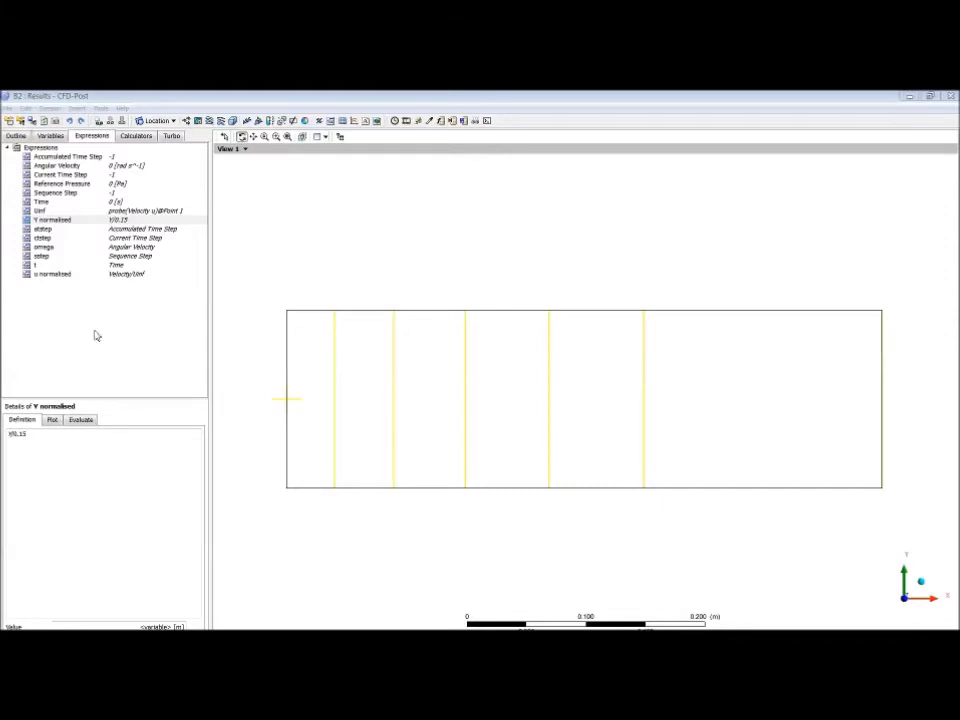
pyautogui.click(14, 436)
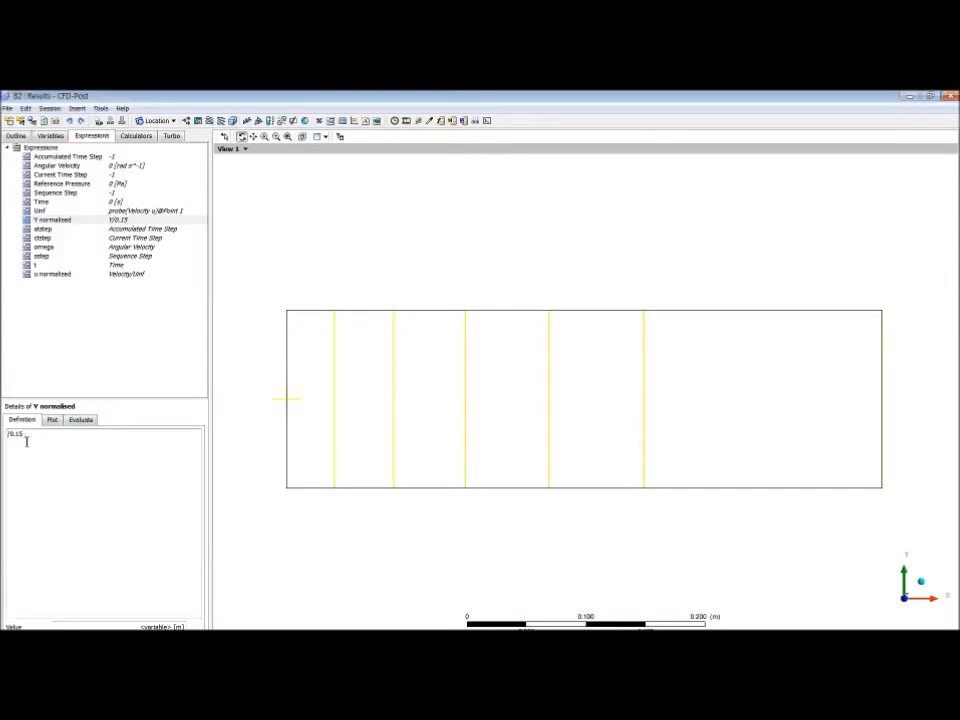
pyautogui.rightClick(9, 433)
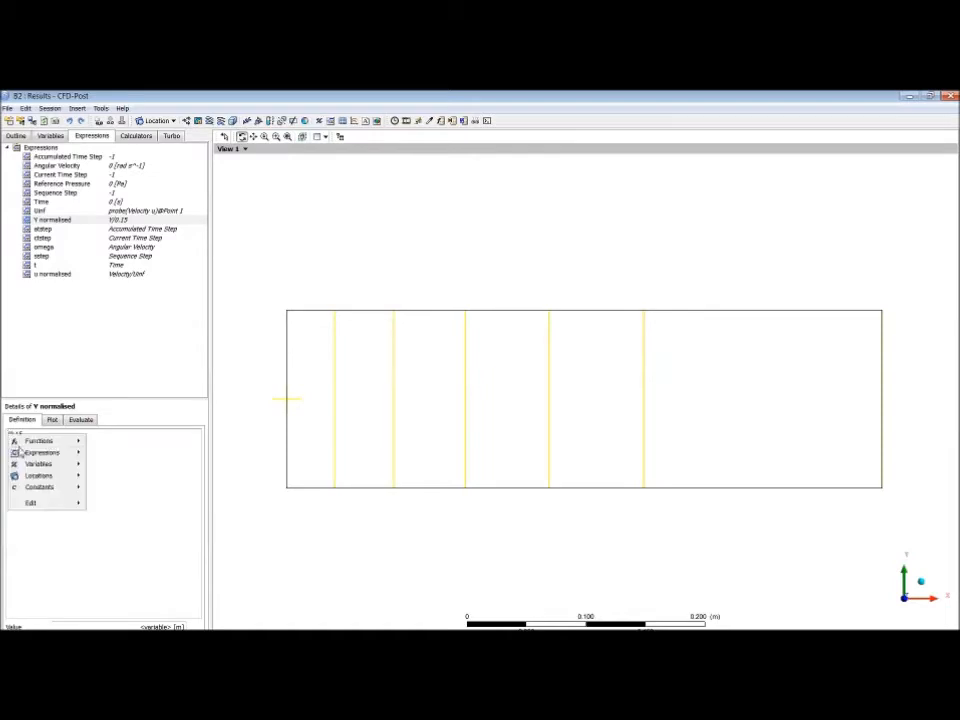
pyautogui.moveTo(74, 455)
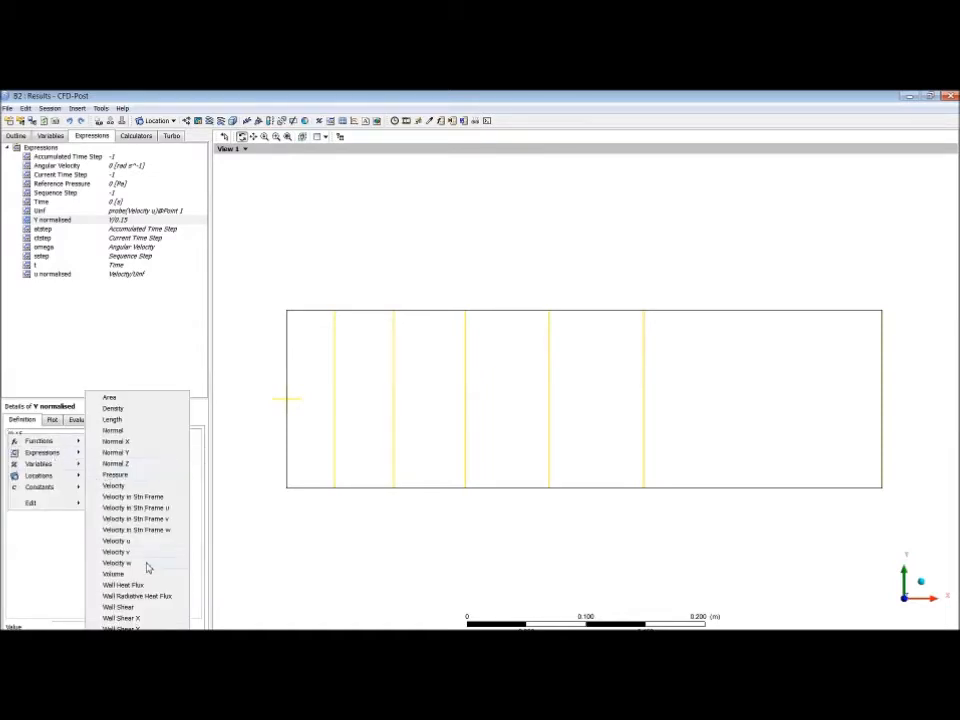
pyautogui.press('Escape')
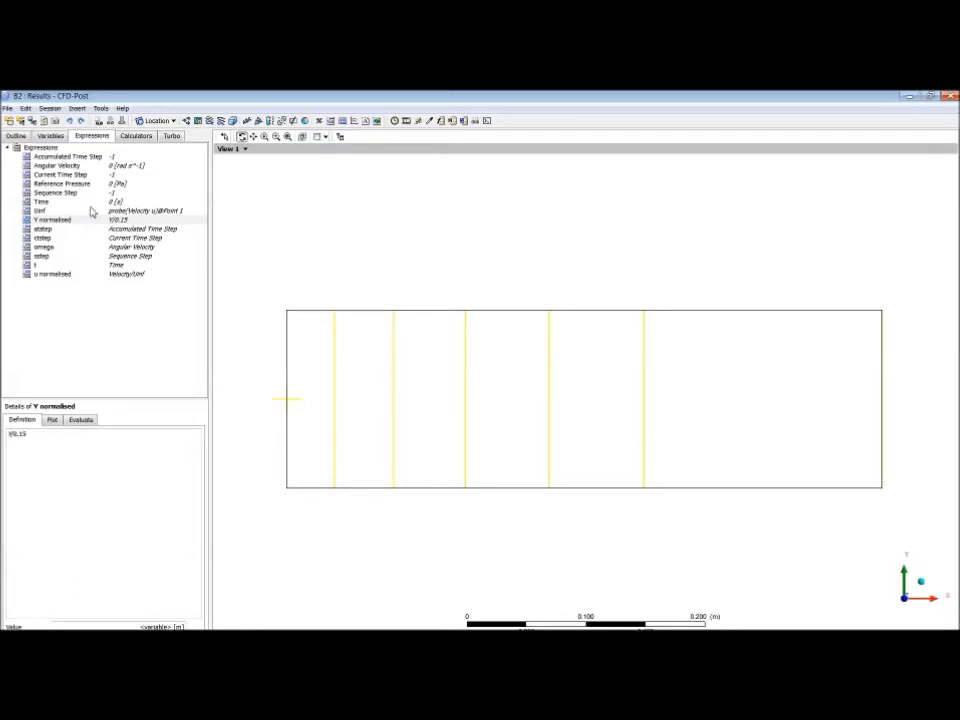
# - Create a user-defined scalar variable named Normalised Y based on the Y normalised expression
pyautogui.click(50, 135)
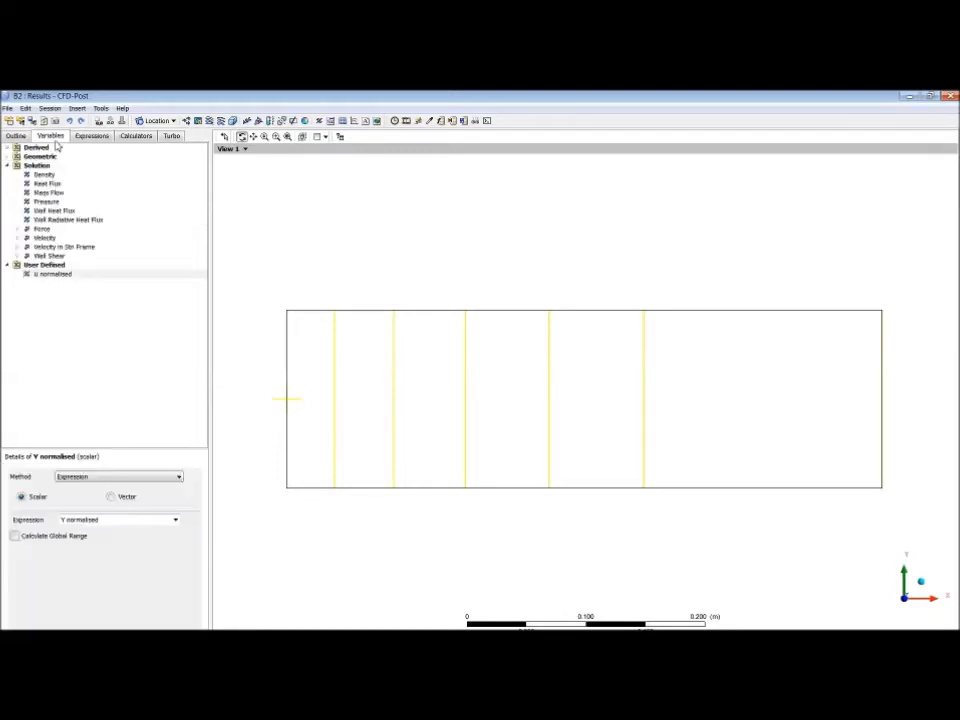
pyautogui.click(178, 520)
pyautogui.click(114, 566)
pyautogui.click(454, 427)
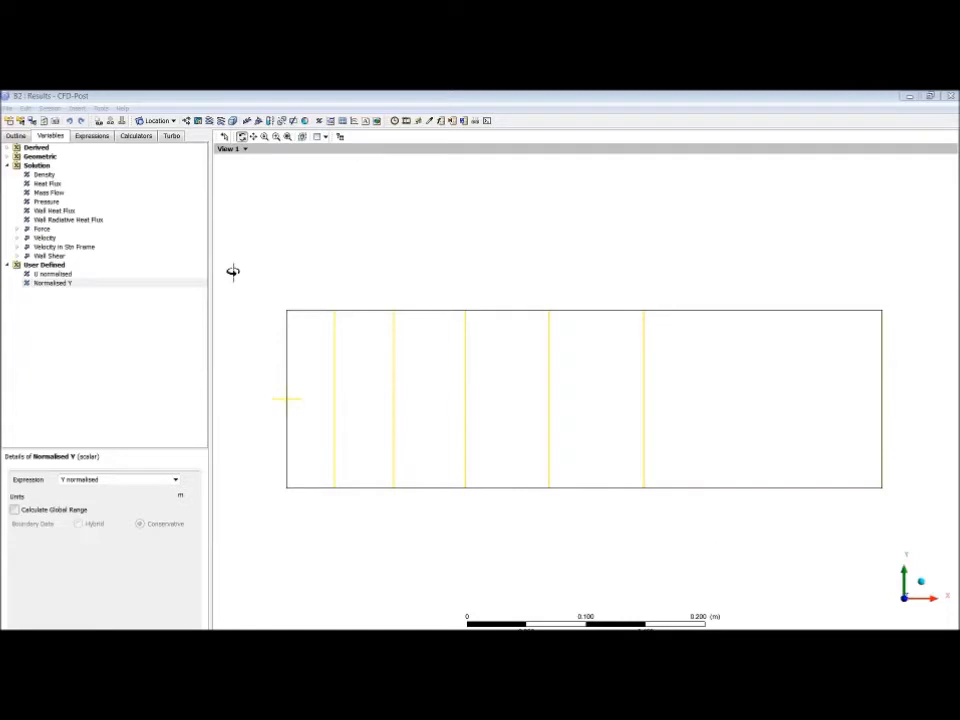
# - Check the definition of the Y normalised expression and its assignment to the Normalised Y variable
pyautogui.click(91, 135)
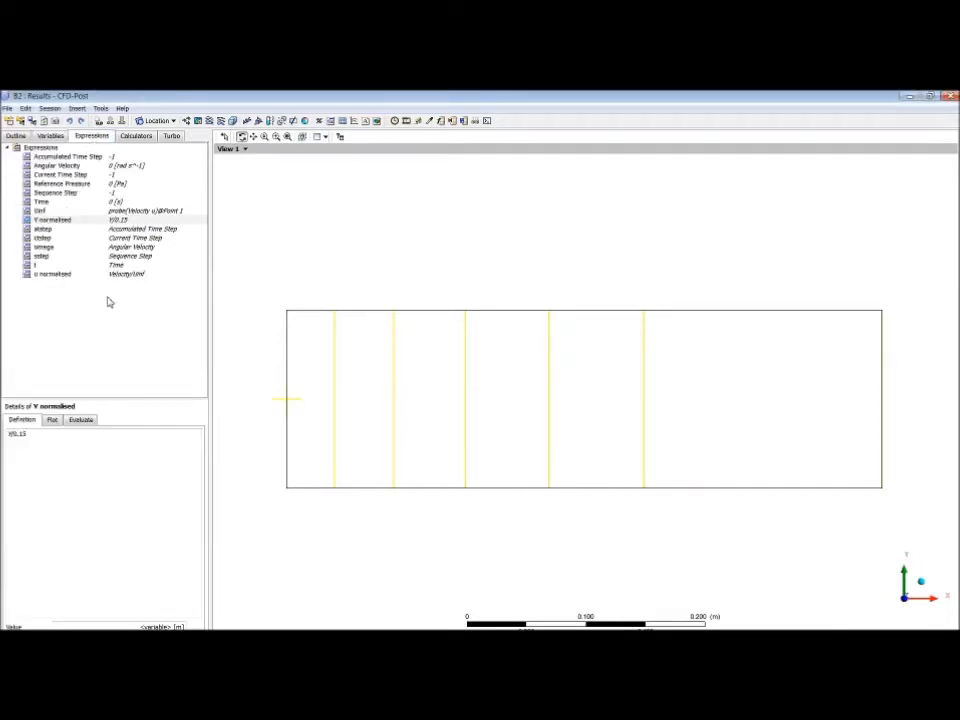
pyautogui.click(60, 220)
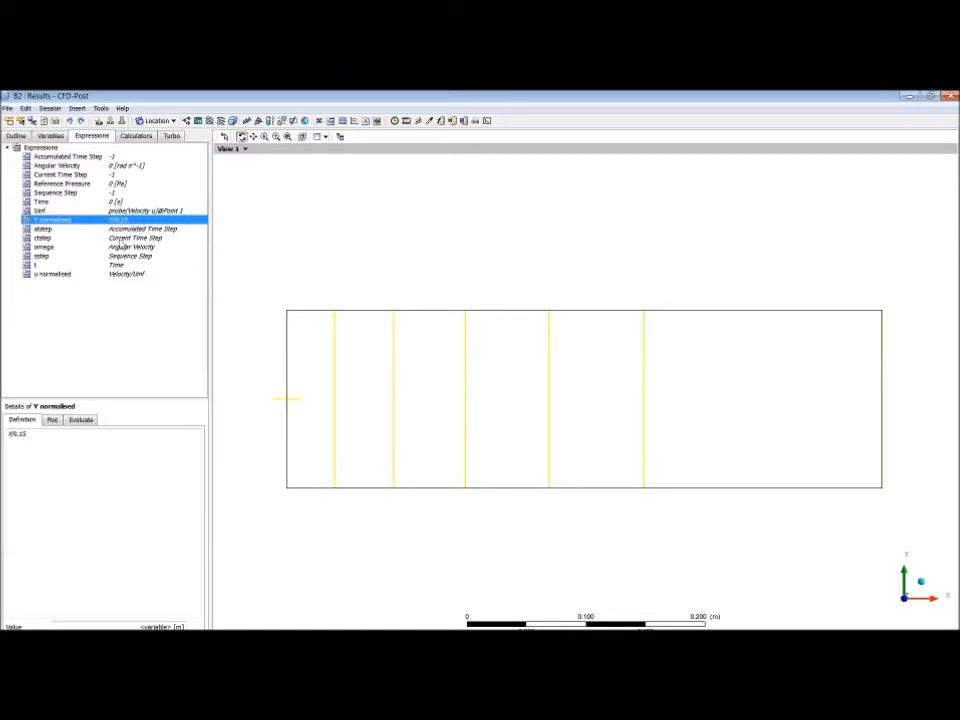
pyautogui.click(50, 135)
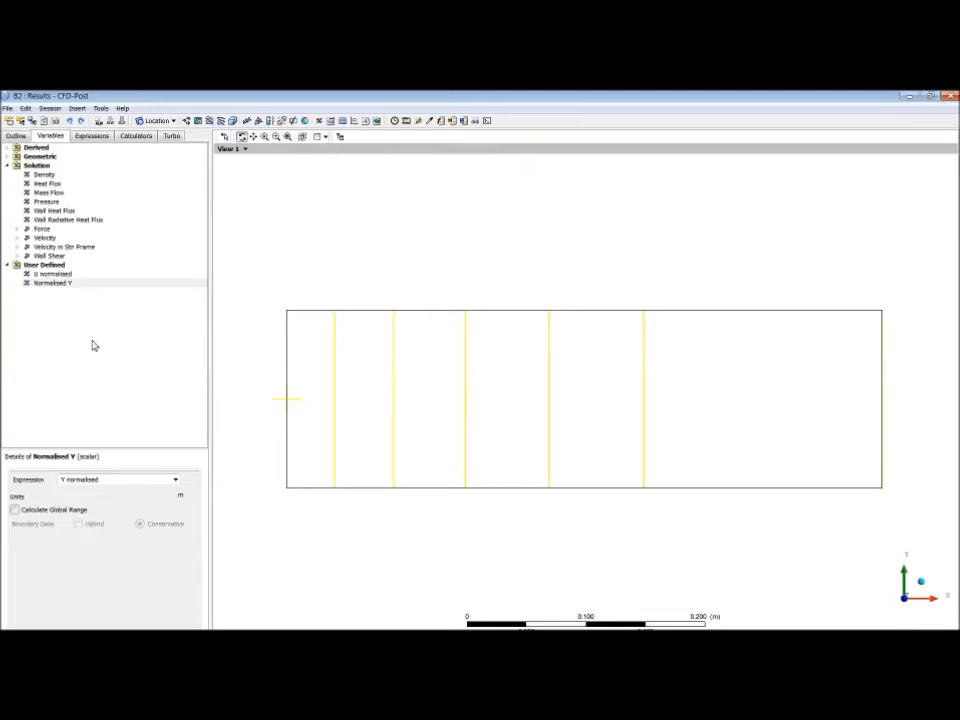
pyautogui.click(50, 284)
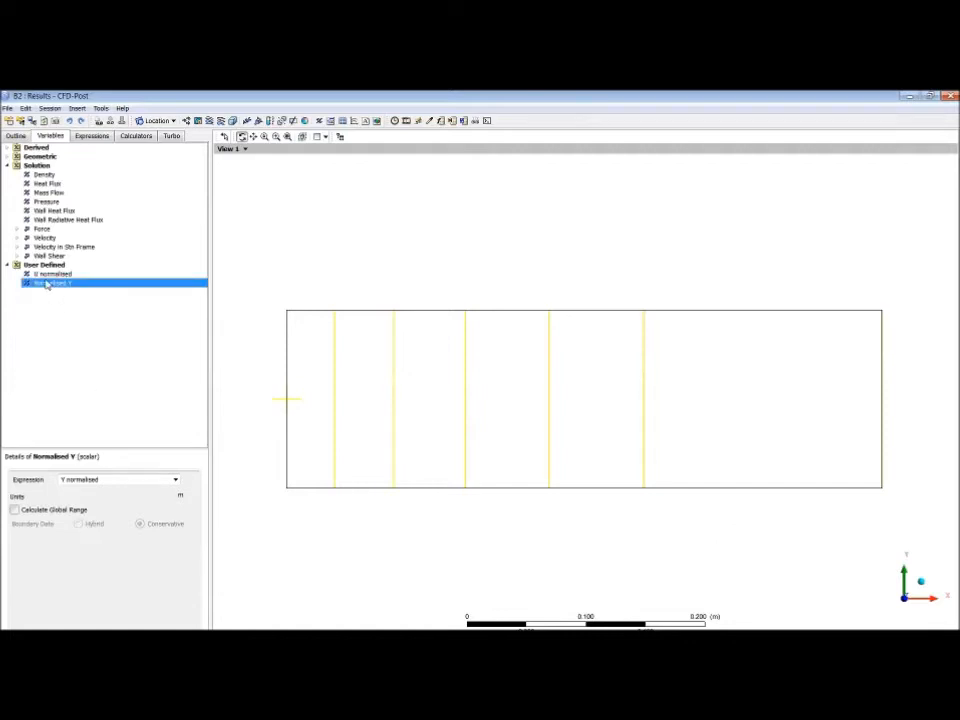
pyautogui.click(176, 481)
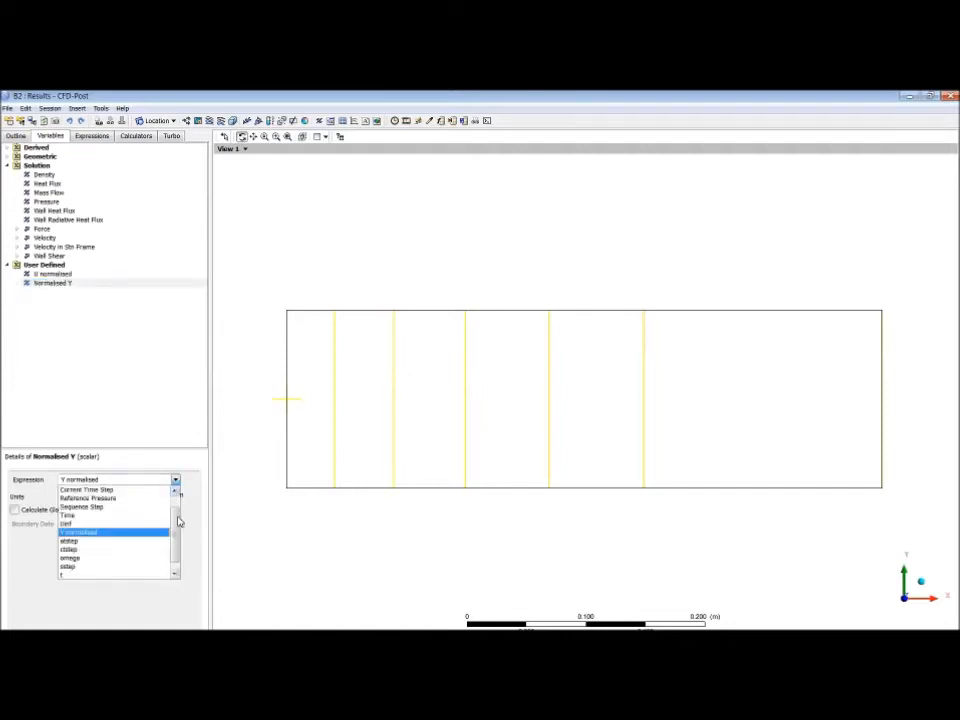
pyautogui.click(99, 535)
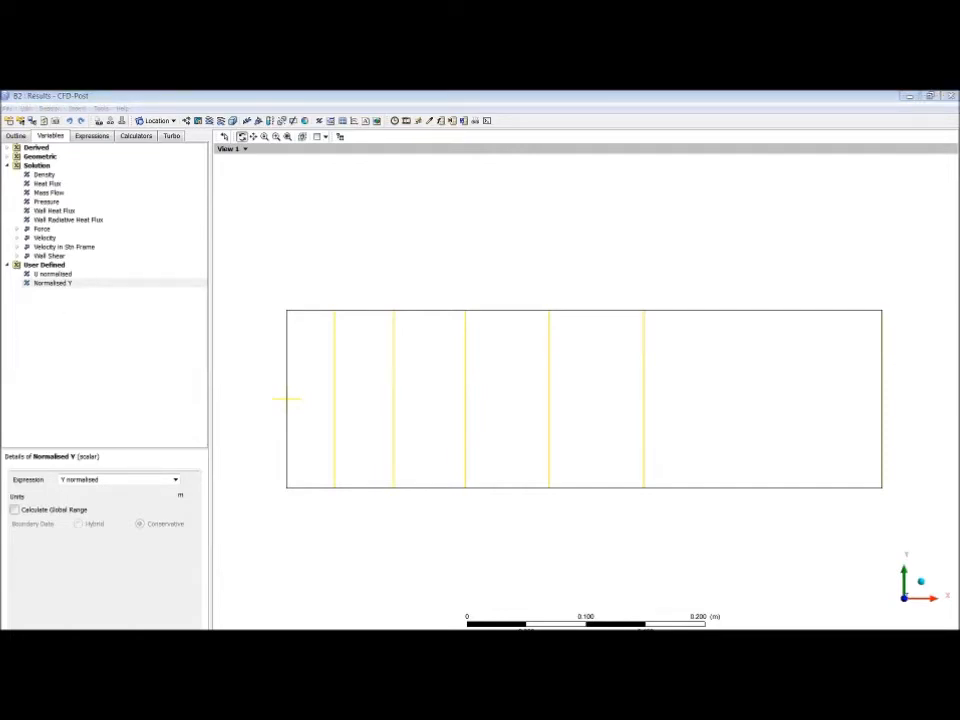
# - Display Contour 1 and change its plotted variable to U normalised on the symmetry 2 location
pyautogui.click(15, 136)
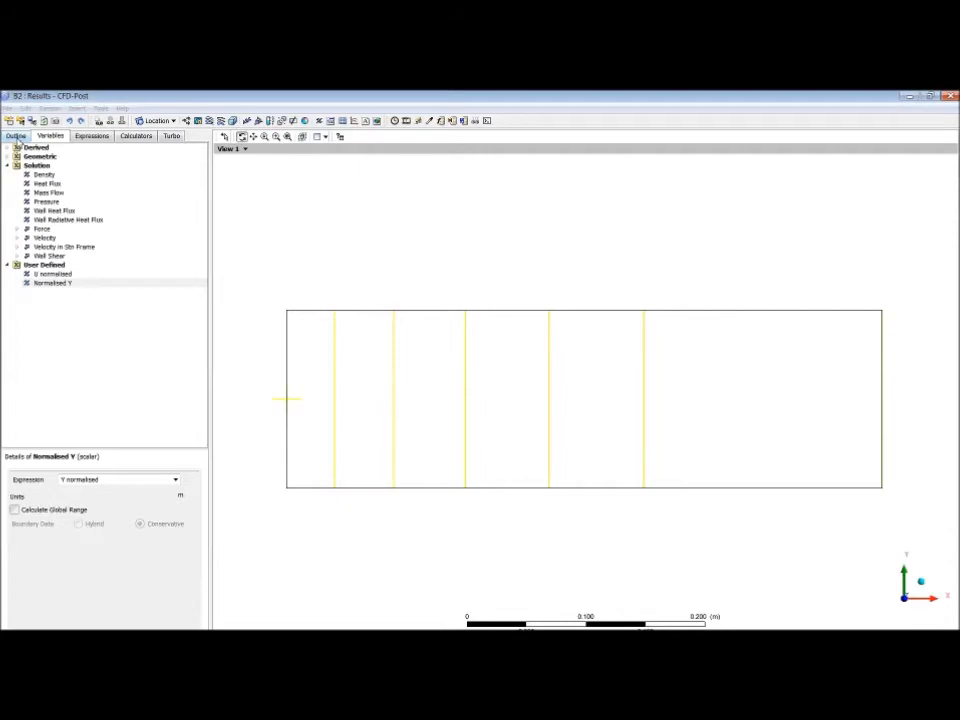
pyautogui.click(30, 219)
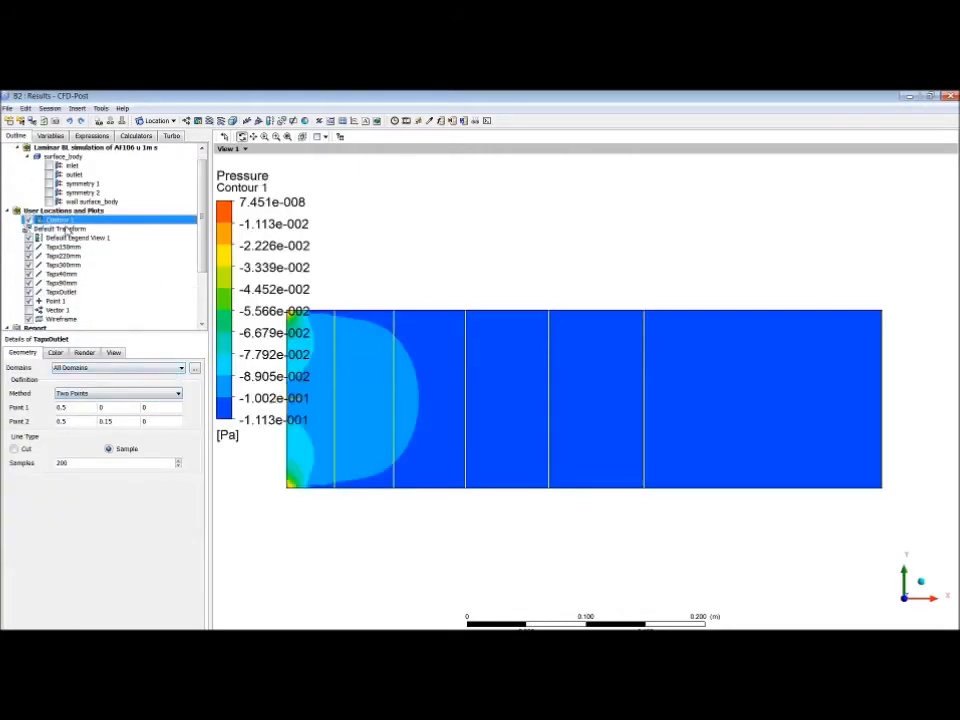
pyautogui.doubleClick(64, 222)
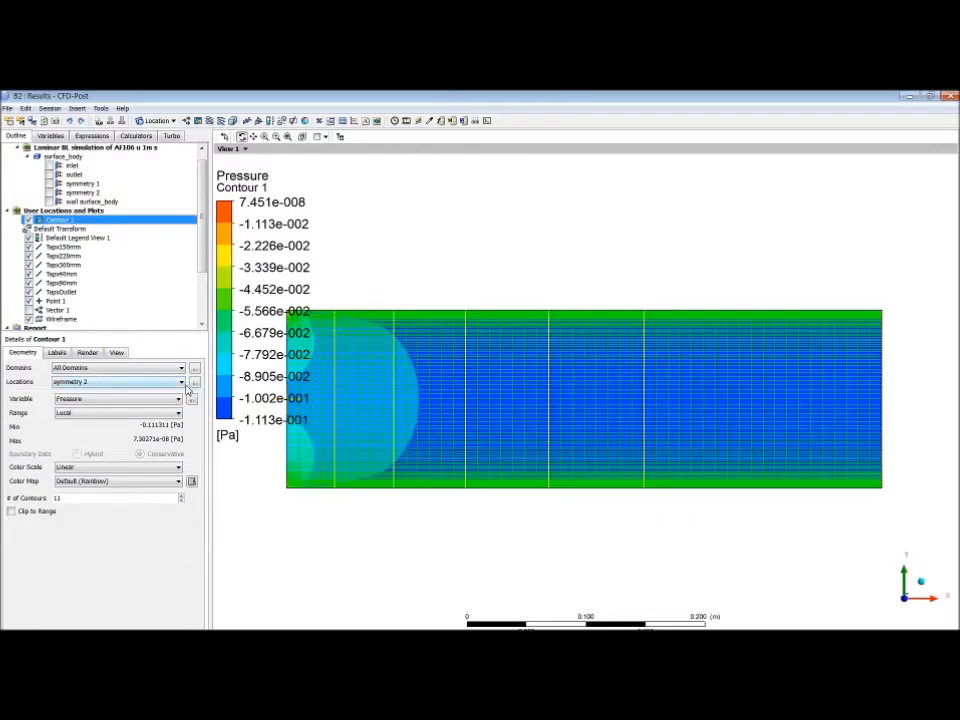
pyautogui.click(178, 398)
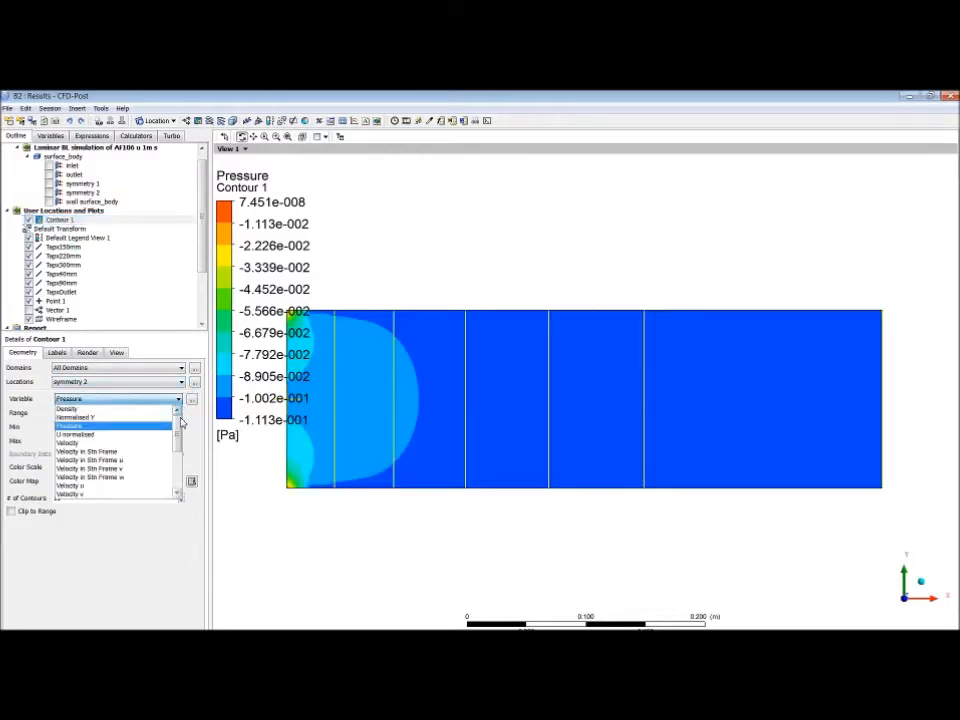
pyautogui.click(129, 434)
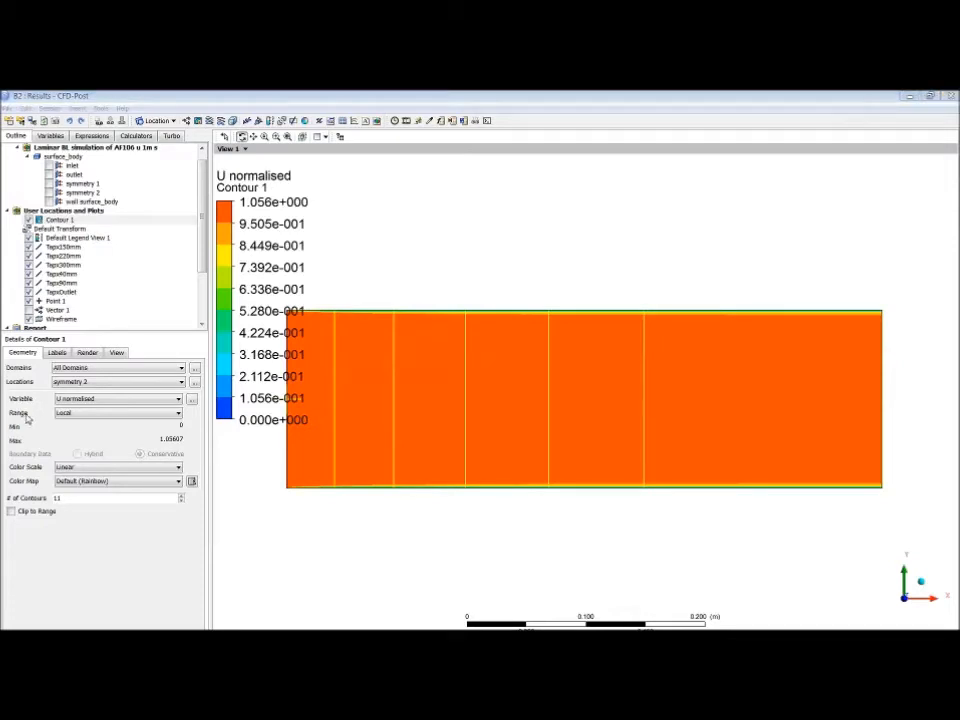
# - Insert an XY chart under the default name Chart 1 and set the location of Series 1 to Tapx40mm
pyautogui.click(77, 108)
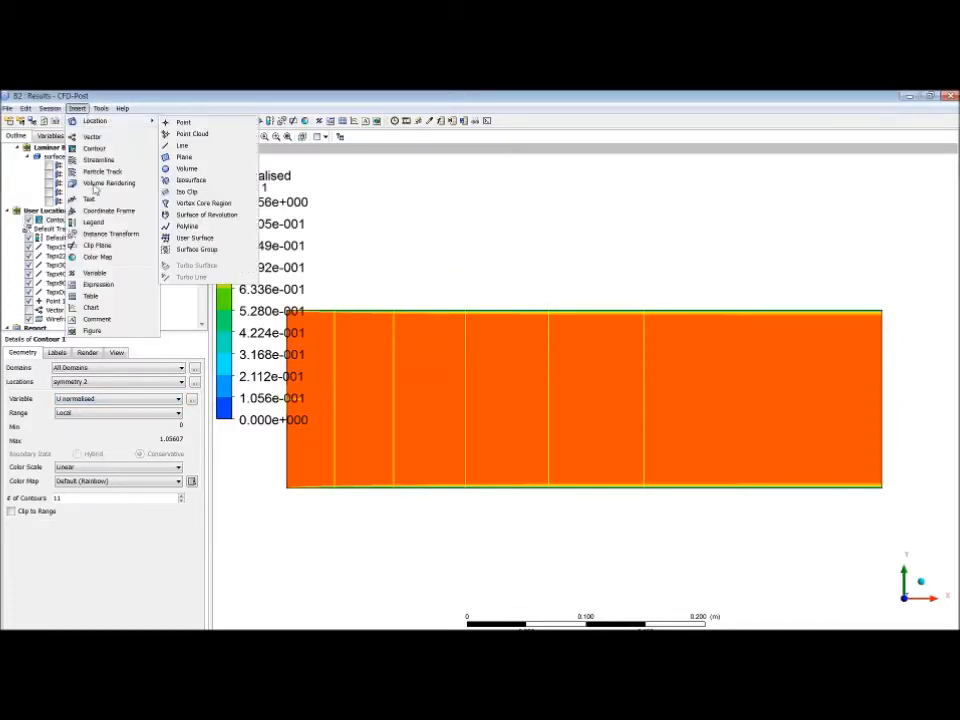
pyautogui.click(94, 308)
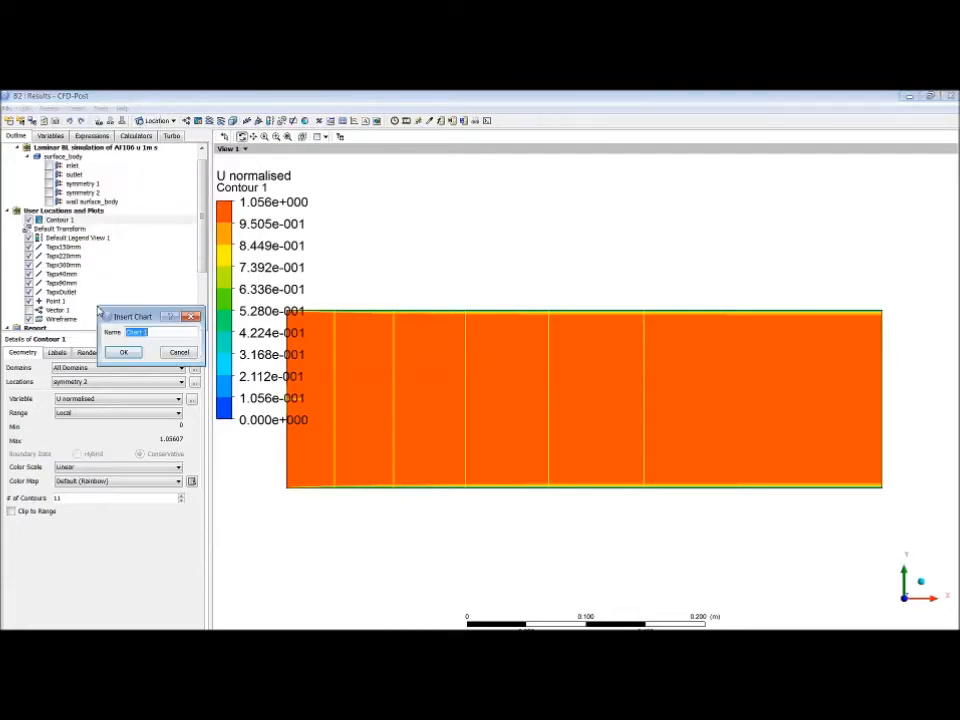
pyautogui.click(123, 352)
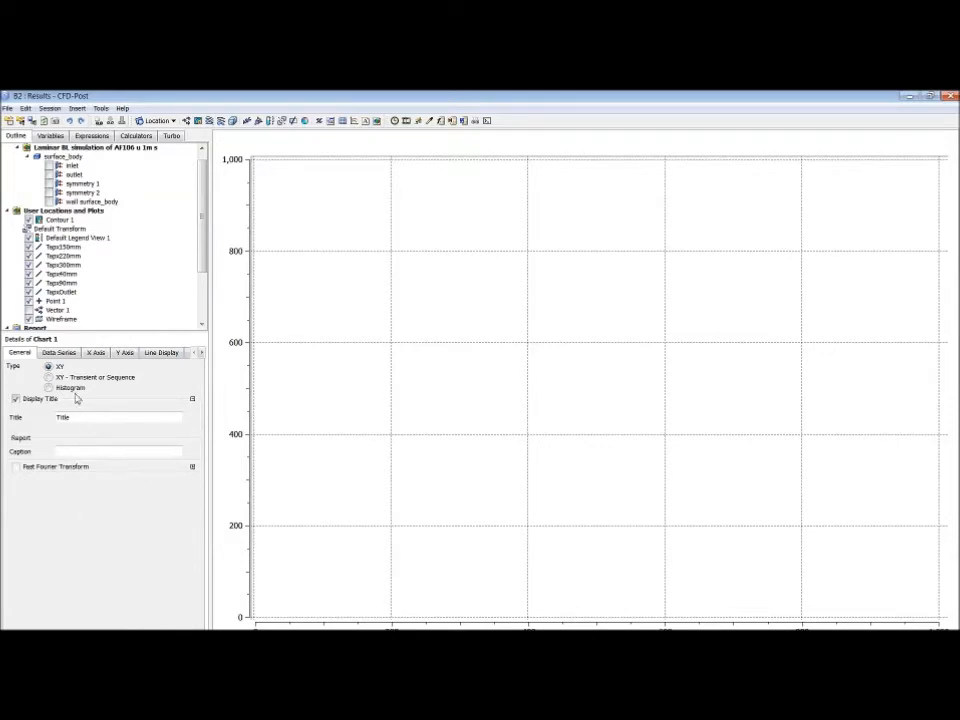
pyautogui.click(64, 355)
pyautogui.click(30, 377)
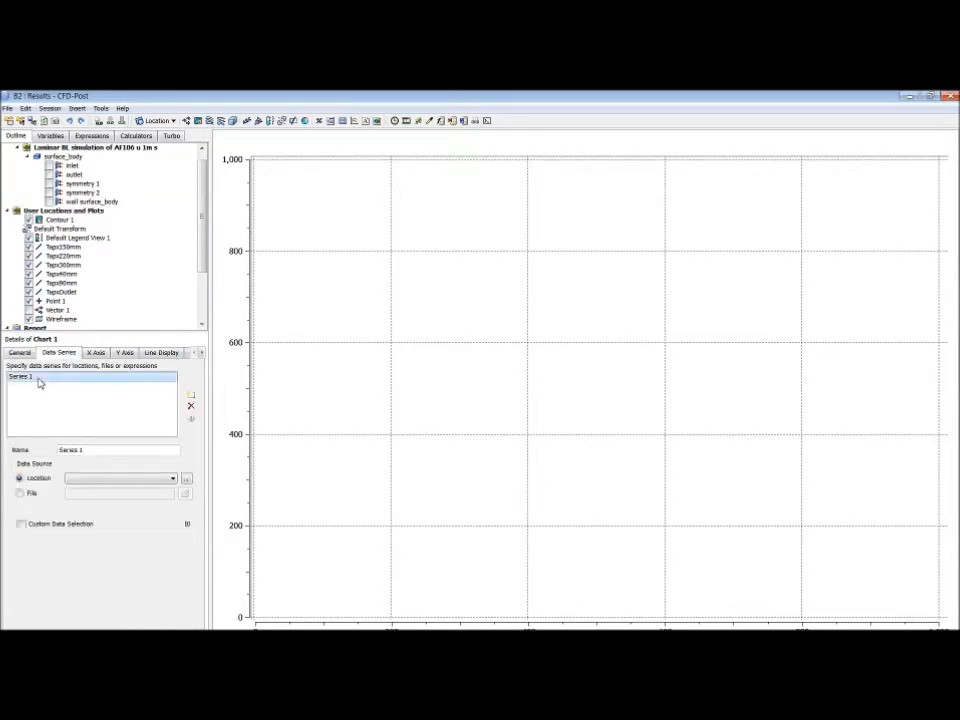
pyautogui.click(131, 481)
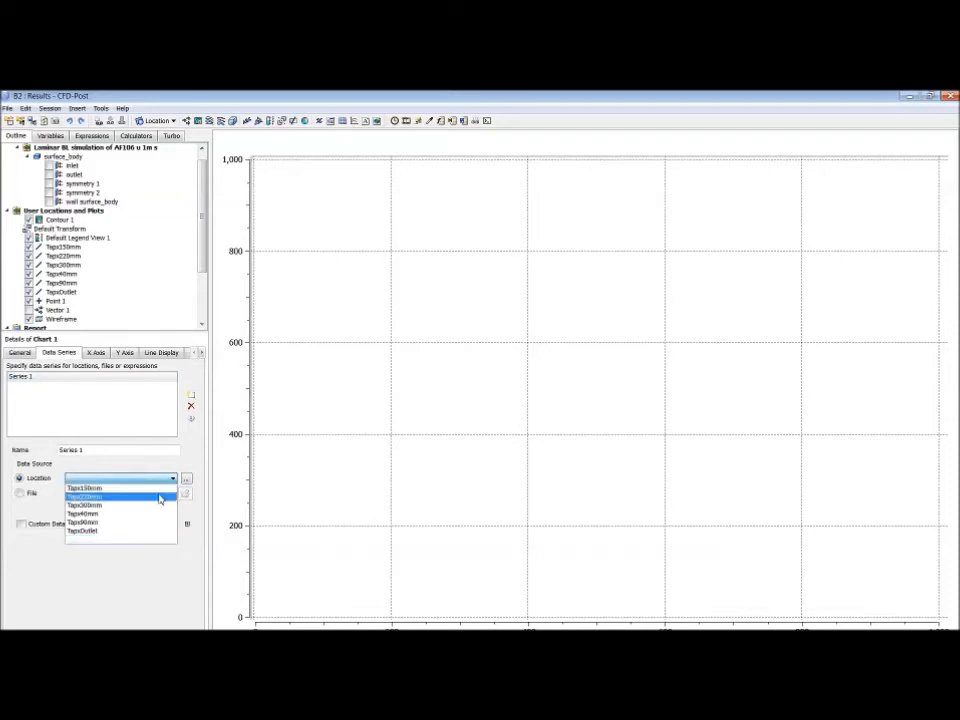
pyautogui.click(126, 514)
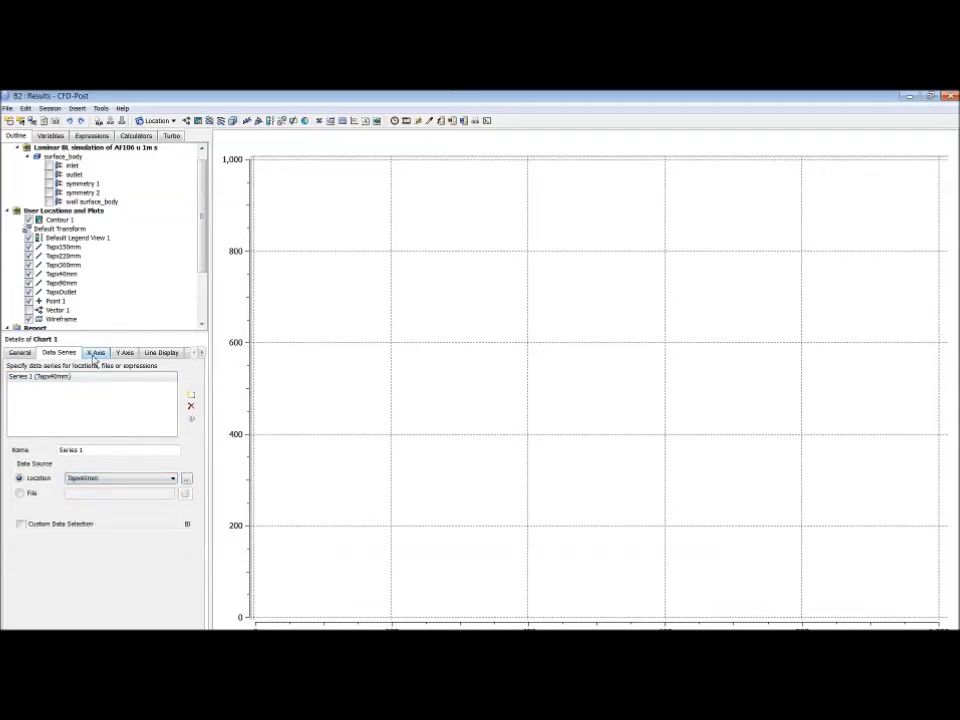
# - Plot Velocity on the chart's X axis against Y on its Y axis, apply it, and return to the data series settings
pyautogui.click(96, 355)
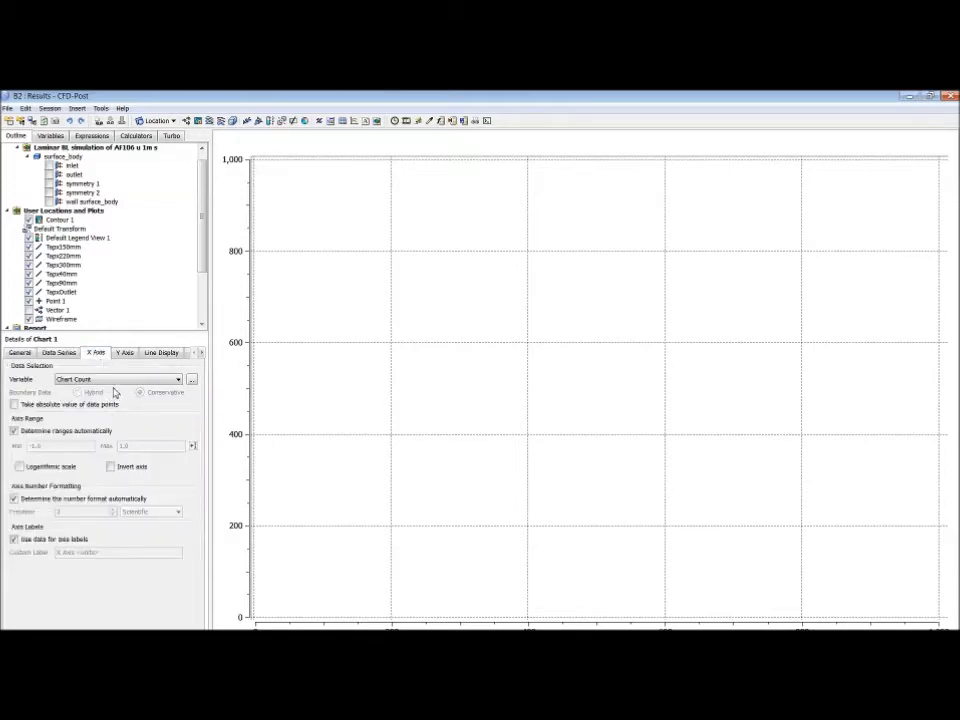
pyautogui.click(116, 380)
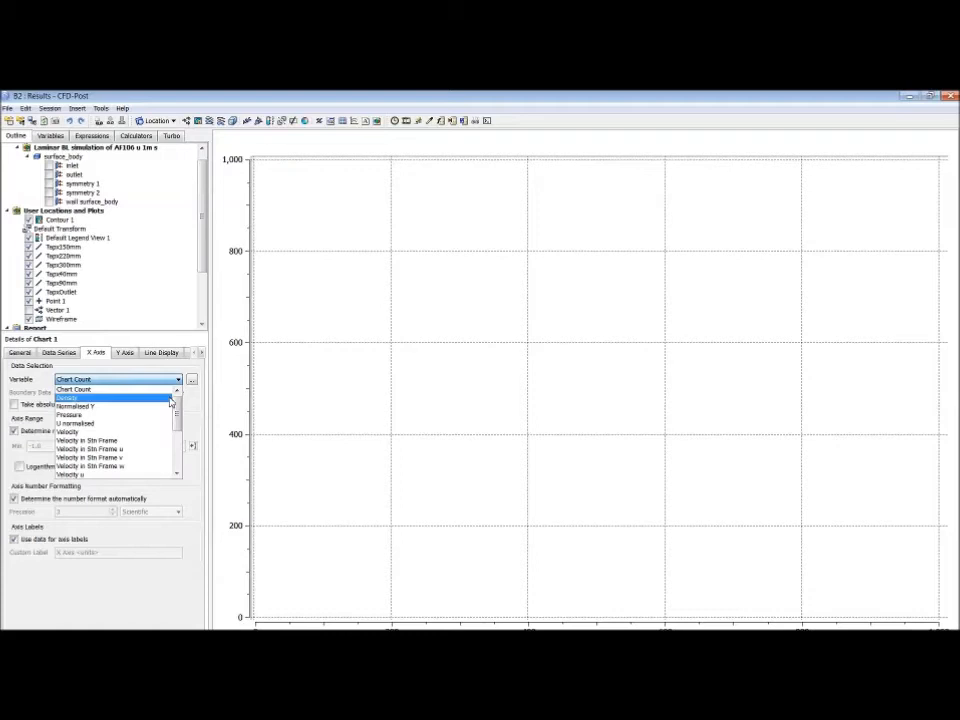
pyautogui.click(128, 432)
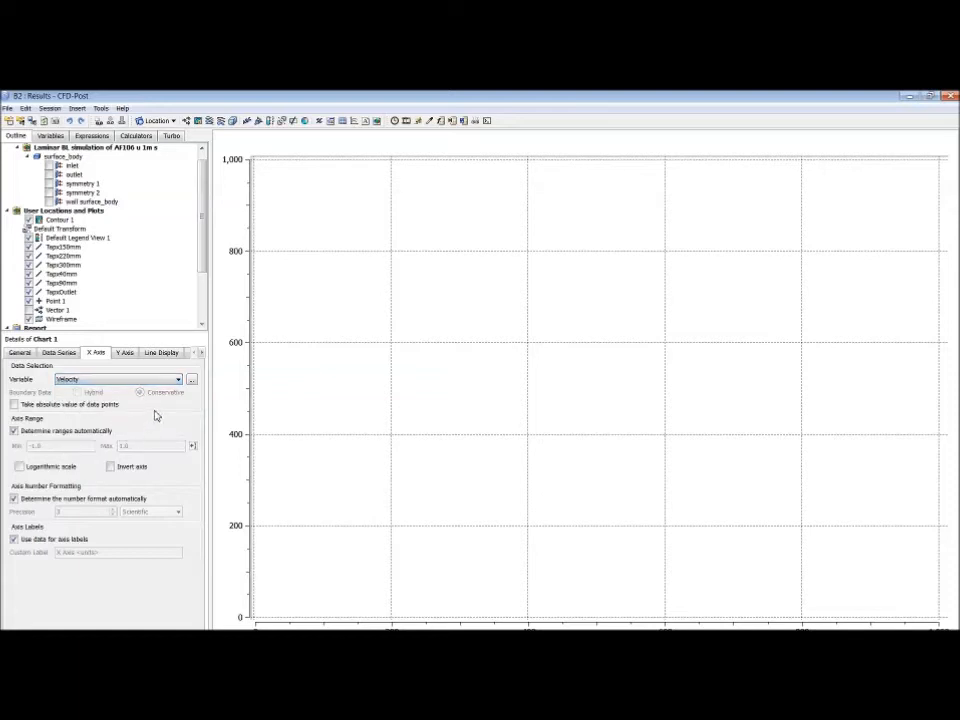
pyautogui.click(124, 354)
pyautogui.click(179, 379)
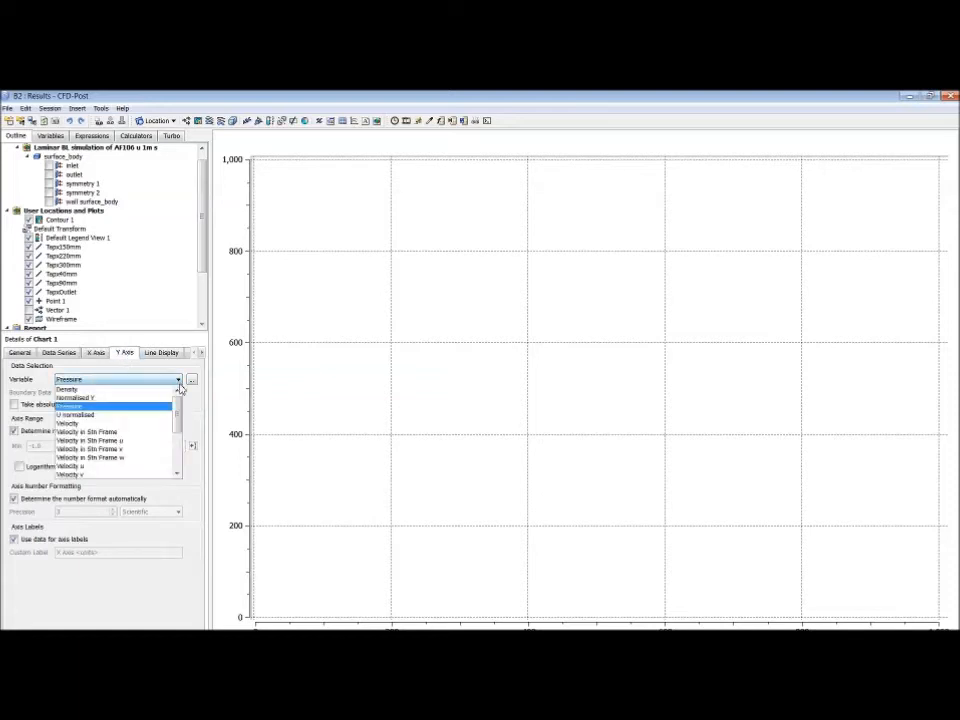
pyautogui.moveTo(177, 398); pyautogui.dragTo(182, 446)
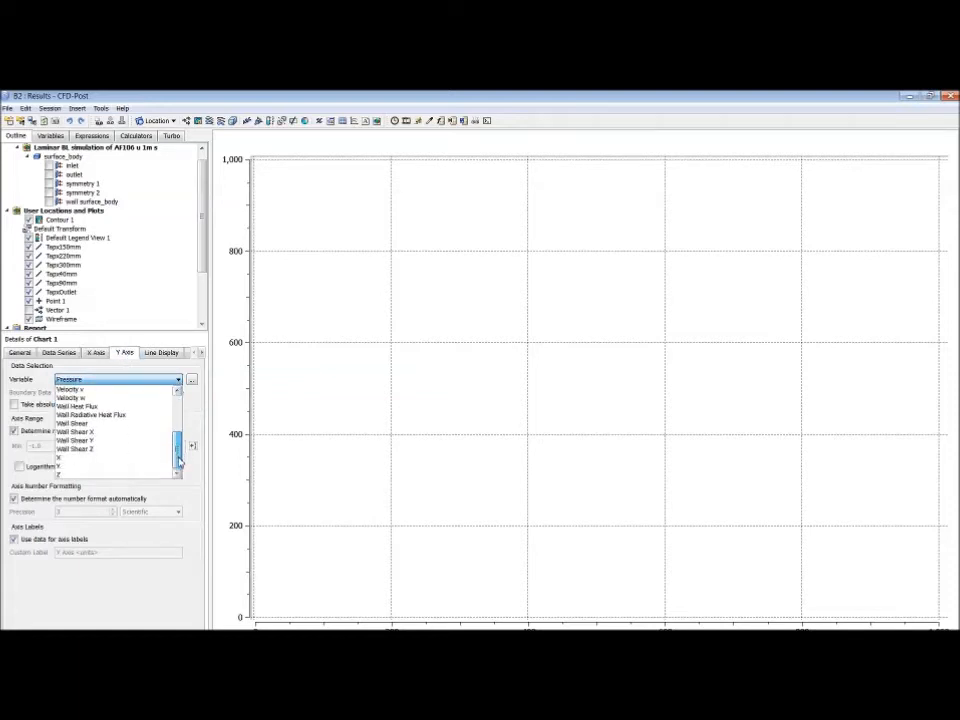
pyautogui.click(103, 469)
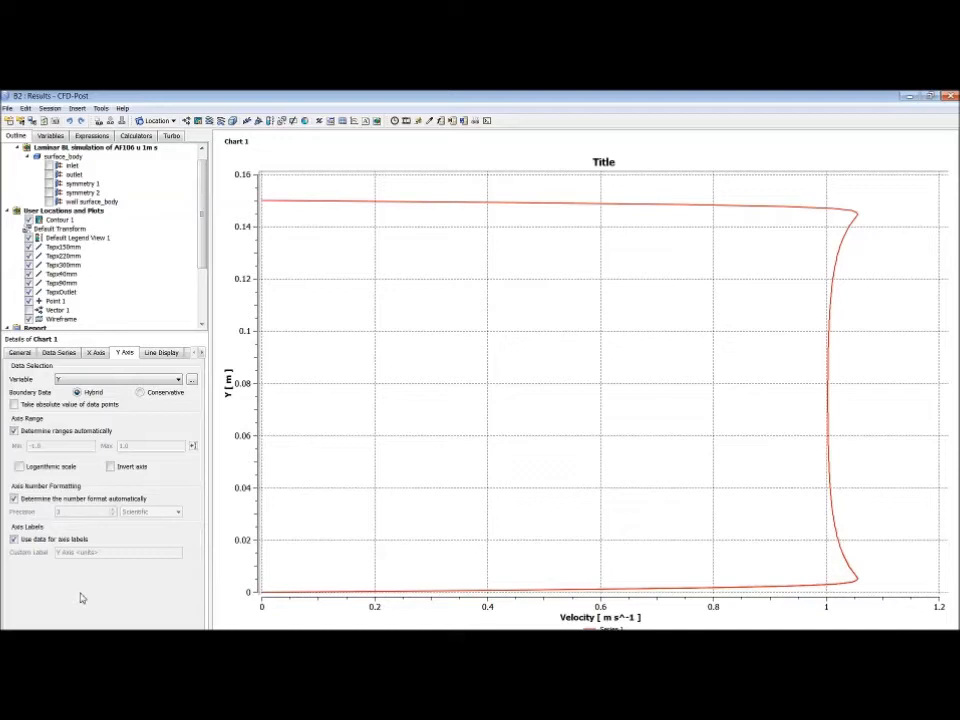
pyautogui.click(60, 354)
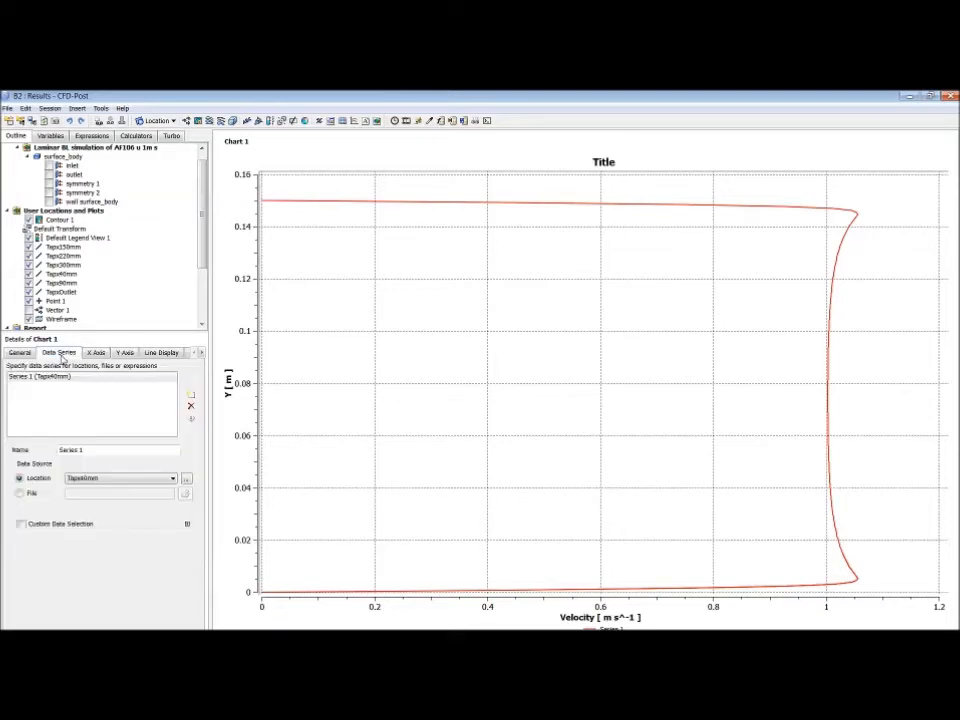
# - Add a second data series to Chart 1 named Tap 90 with Tapx90mm as its location
pyautogui.click(191, 398)
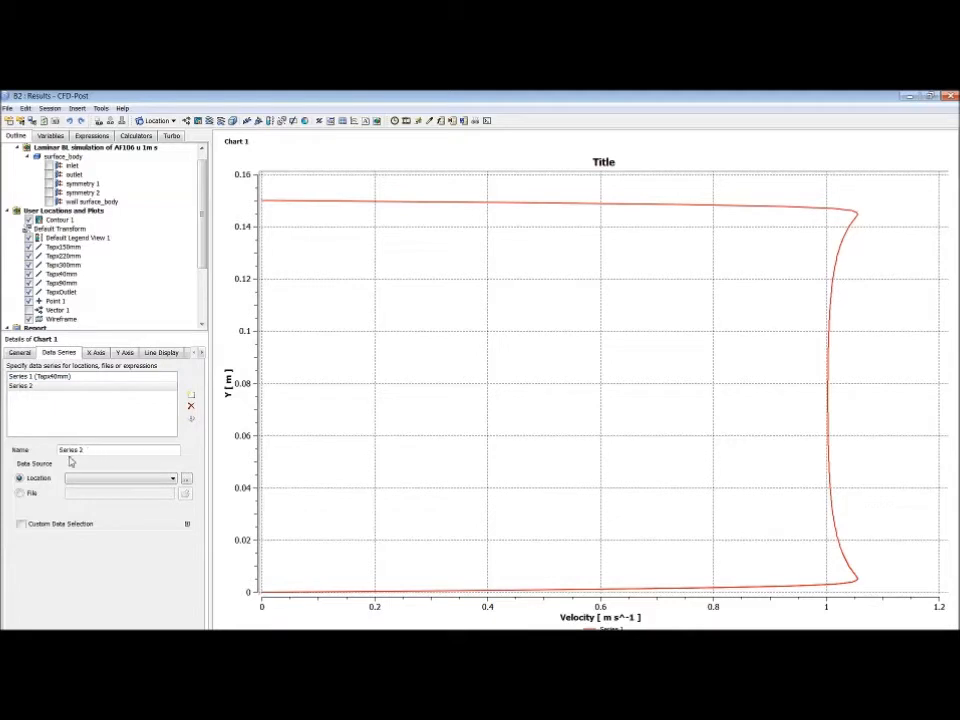
pyautogui.tripleClick(100, 451)
pyautogui.write('Tap 80')
pyautogui.click(140, 478)
pyautogui.click(120, 522)
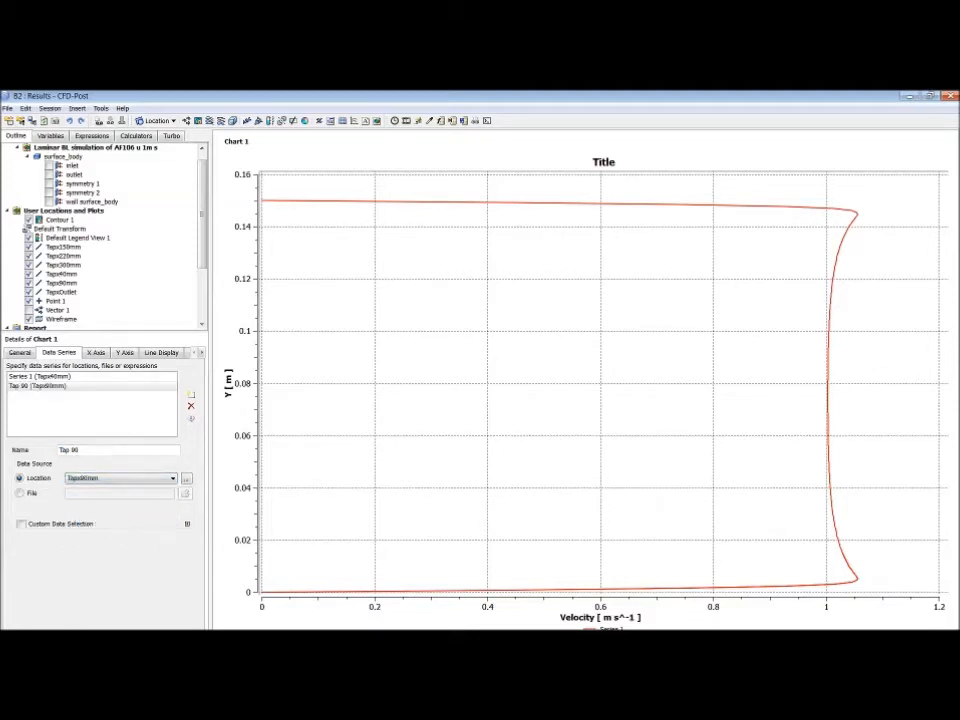
# - Rename the Tapx40mm data series as Tap 40 and apply the chart changes
pyautogui.click(40, 376)
pyautogui.moveTo(93, 450); pyautogui.dragTo(42, 450)
pyautogui.write('Tap 40')
pyautogui.press('Return')
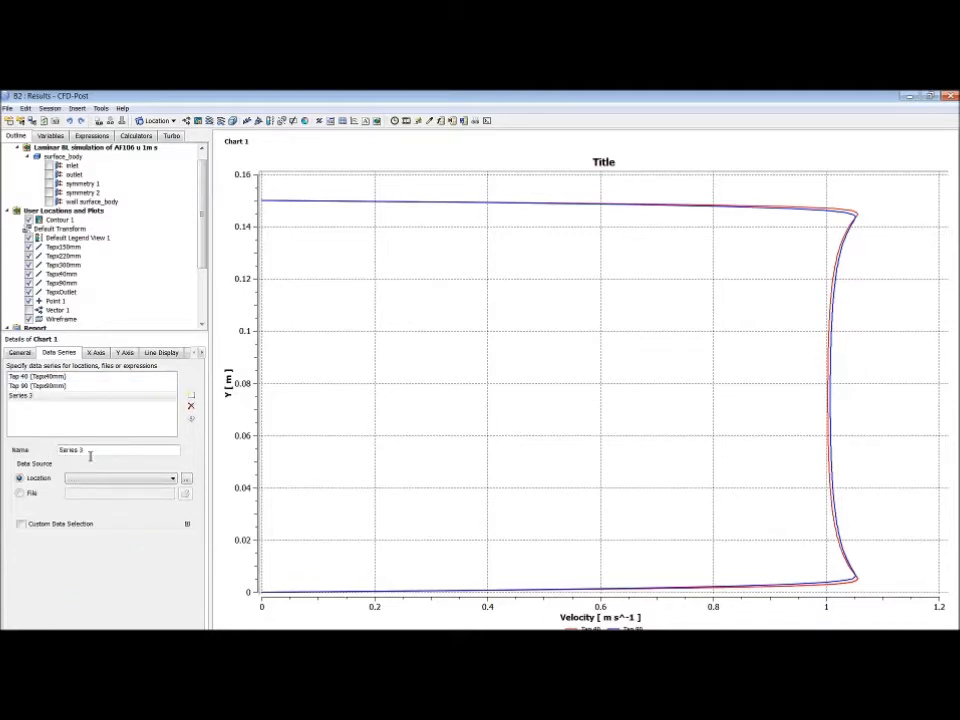
# - Name the third data series Tap 150, set its location to Tapx150mm and apply it
pyautogui.tripleClick(92, 450)
pyautogui.write('Tap 150')
pyautogui.click(88, 479)
pyautogui.click(95, 497)
pyautogui.click(96, 480)
pyautogui.click(92, 488)
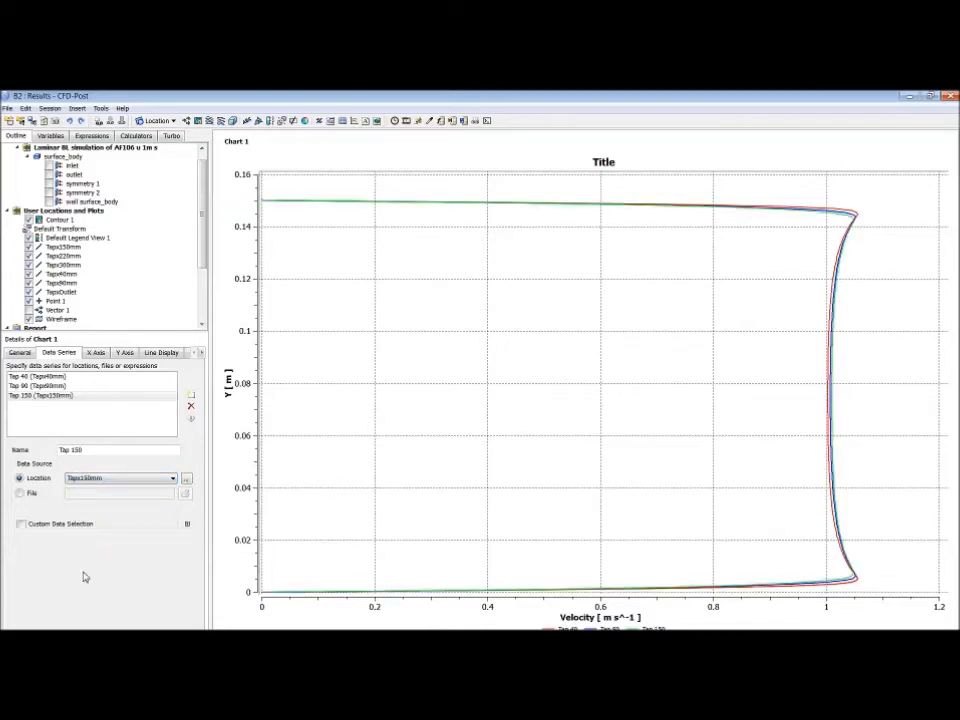
# - Add a fourth data series named Tap 220 with Tapx220mm as its location
pyautogui.click(191, 395)
pyautogui.moveTo(90, 450); pyautogui.dragTo(36, 453)
pyautogui.write('tap 220')
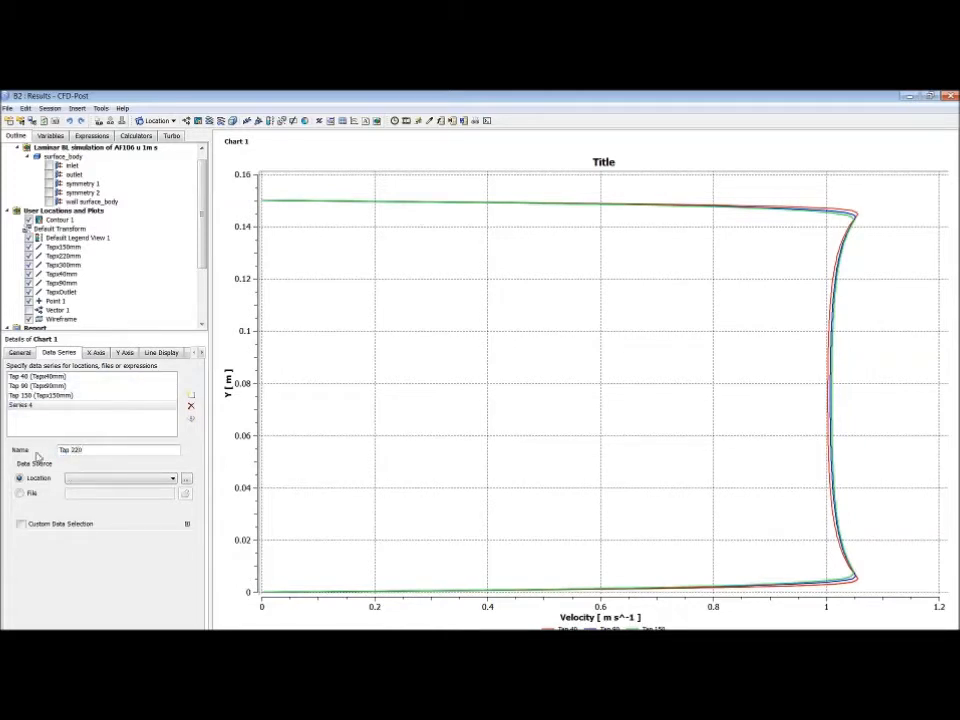
pyautogui.click(172, 479)
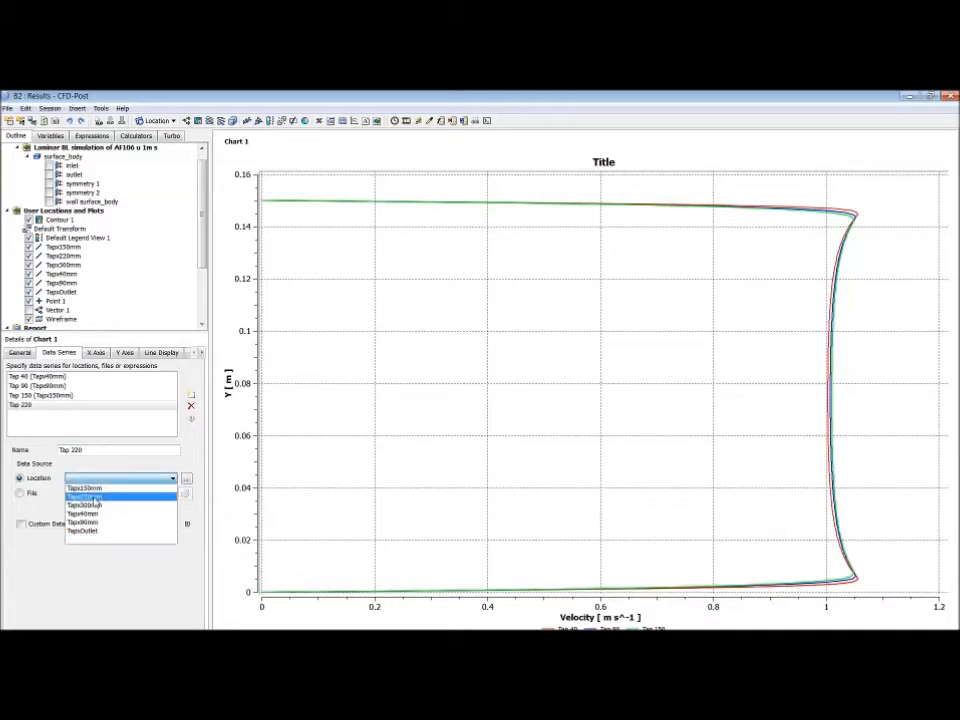
pyautogui.click(90, 497)
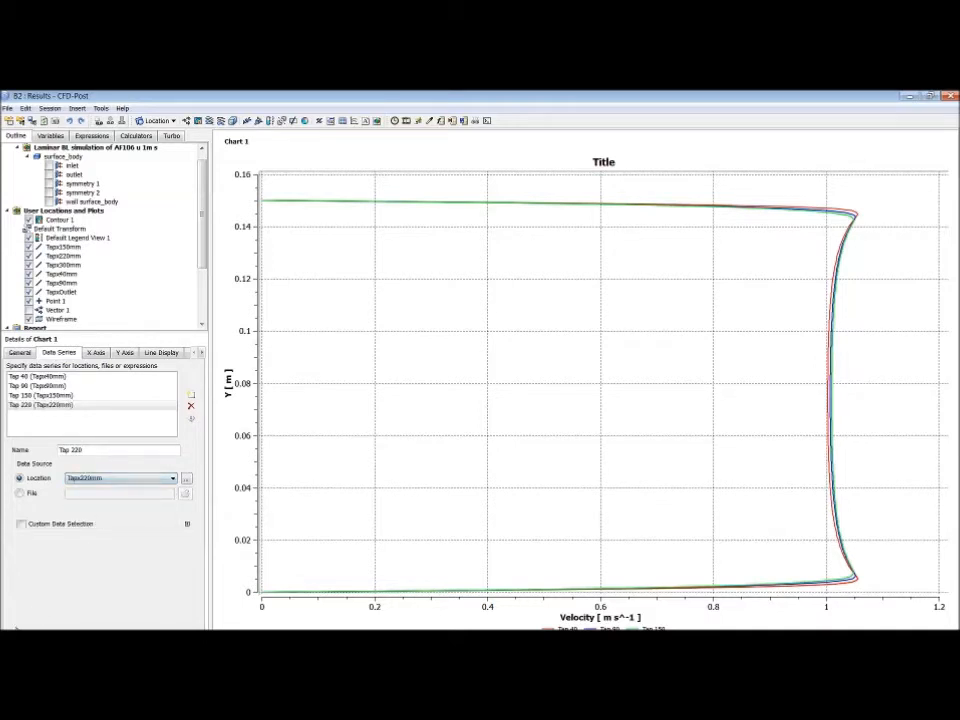
# - Add a fifth data series named Tap 300 with Tapx300mm as its location
pyautogui.click(191, 395)
pyautogui.moveTo(76, 449); pyautogui.dragTo(20, 451)
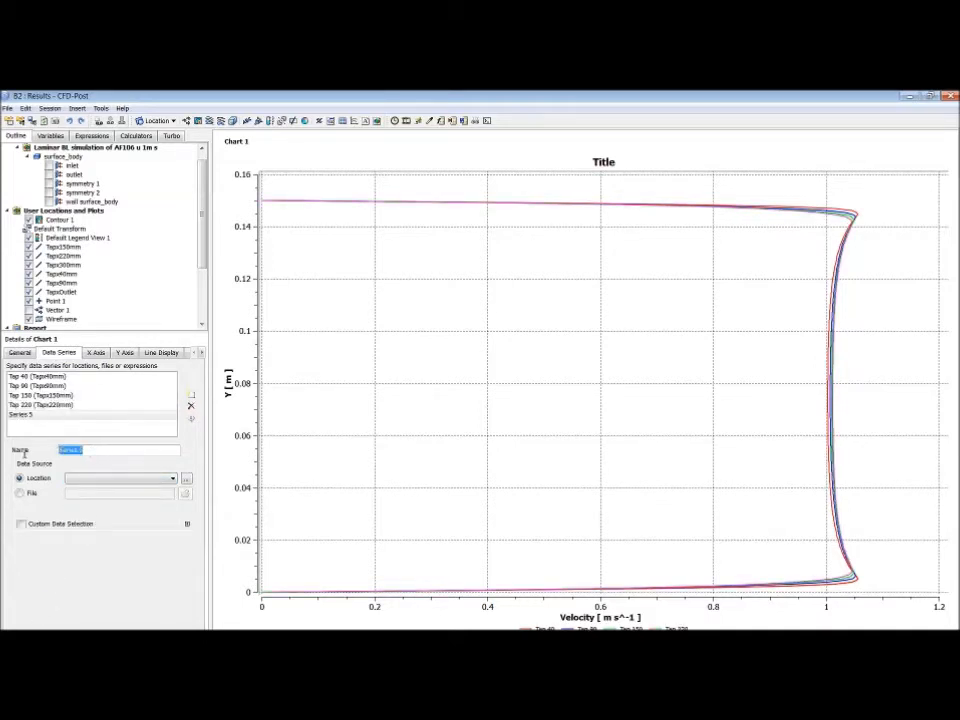
pyautogui.write('Tap 300')
pyautogui.click(103, 477)
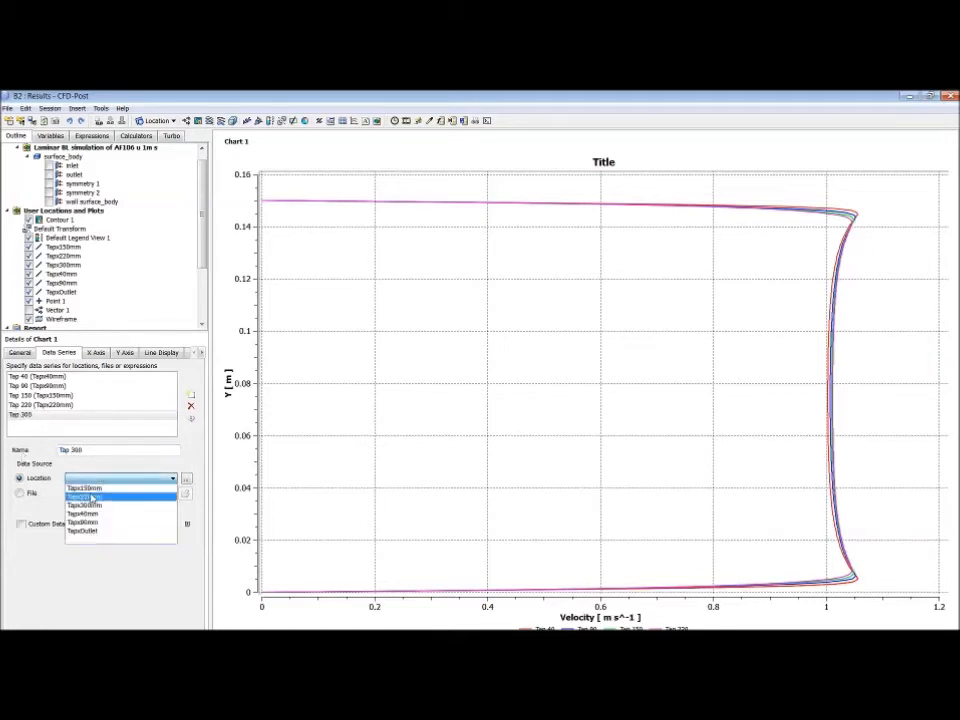
pyautogui.click(85, 505)
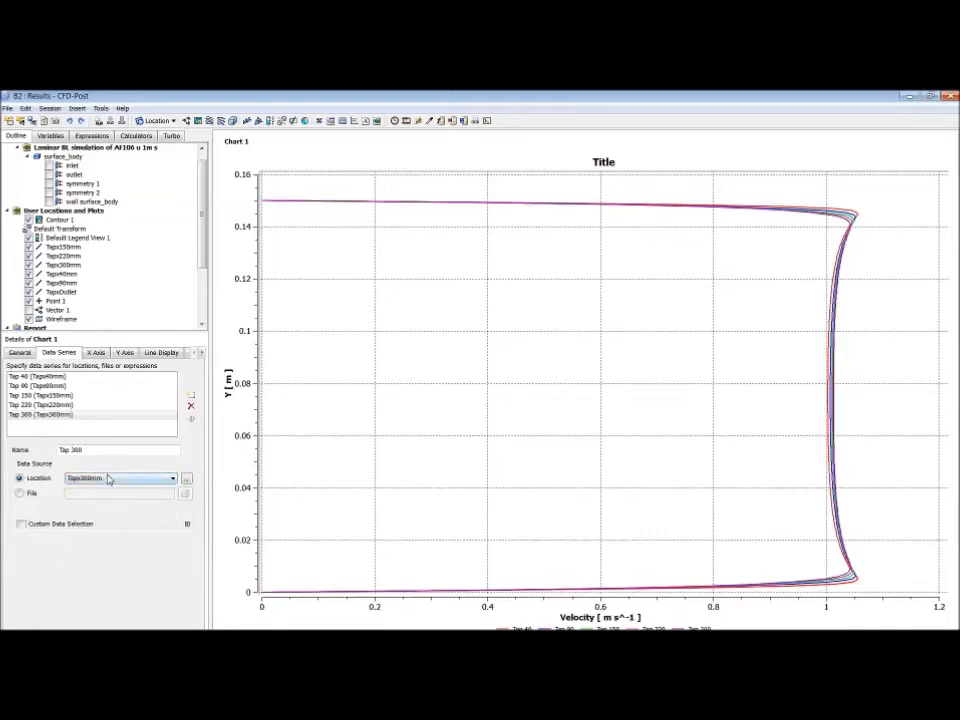
# - Add a sixth data series named Outlet (500mm) with TapxOutlet as its location and apply it
pyautogui.click(190, 395)
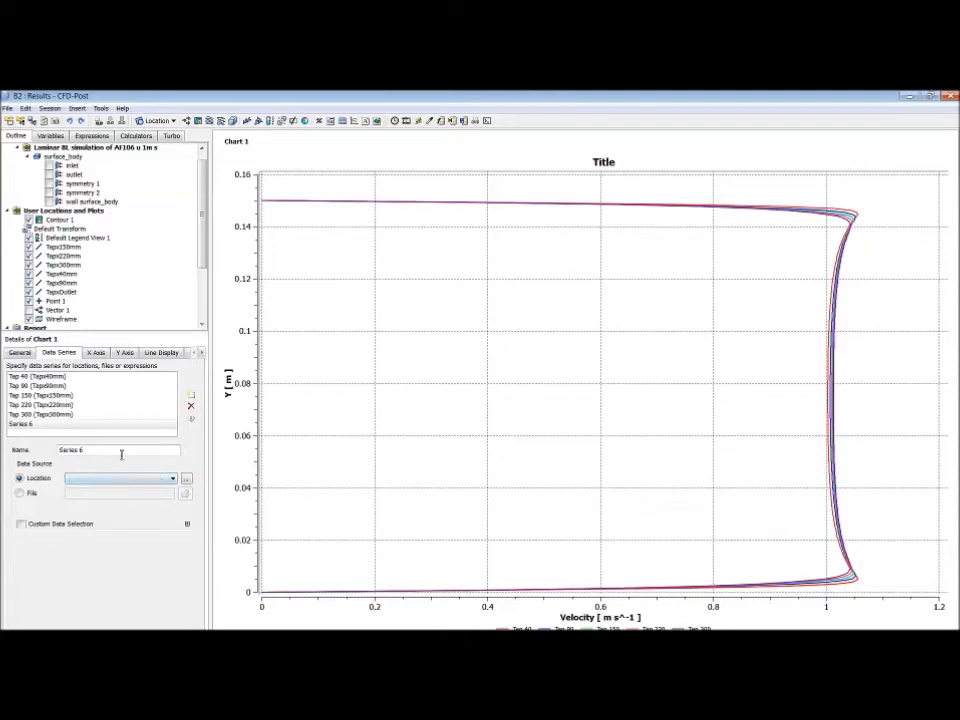
pyautogui.moveTo(122, 451); pyautogui.dragTo(27, 458)
pyautogui.write('Outlet (500mm')
pyautogui.click(110, 478)
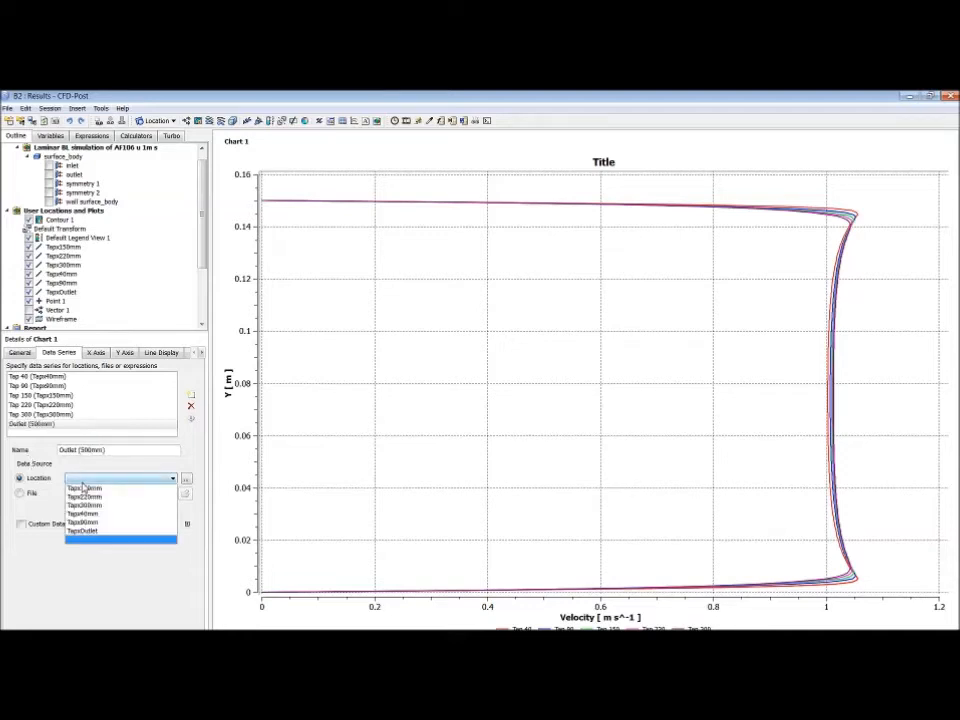
pyautogui.click(97, 531)
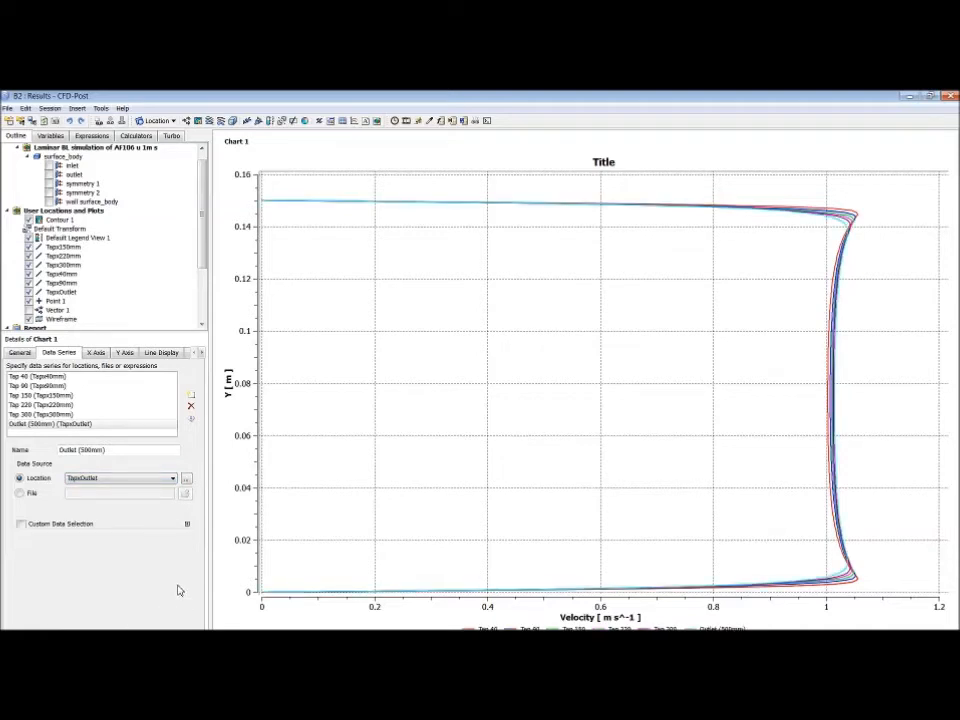
# - Title the chart "Velocity distributions along the plate (m/s)" and apply the title
pyautogui.click(19, 352)
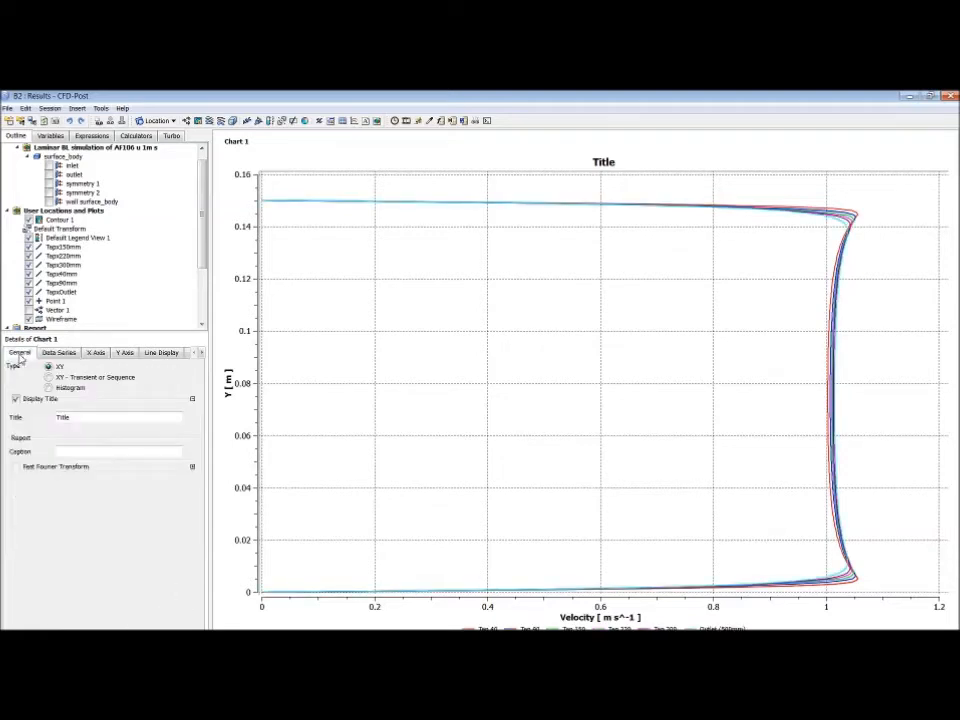
pyautogui.doubleClick(66, 418)
pyautogui.write('Velocity distributions')
pyautogui.press('BackSpace')
pyautogui.press('BackSpace')
pyautogui.write('ns along the plate')
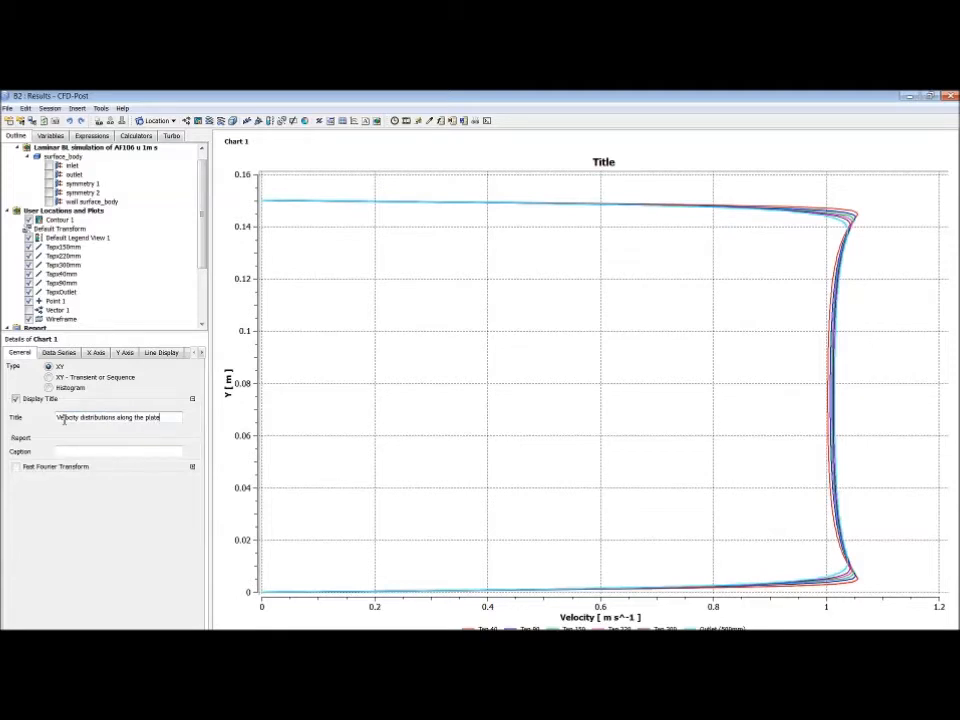
pyautogui.write(' (m/s)')
pyautogui.click(73, 453)
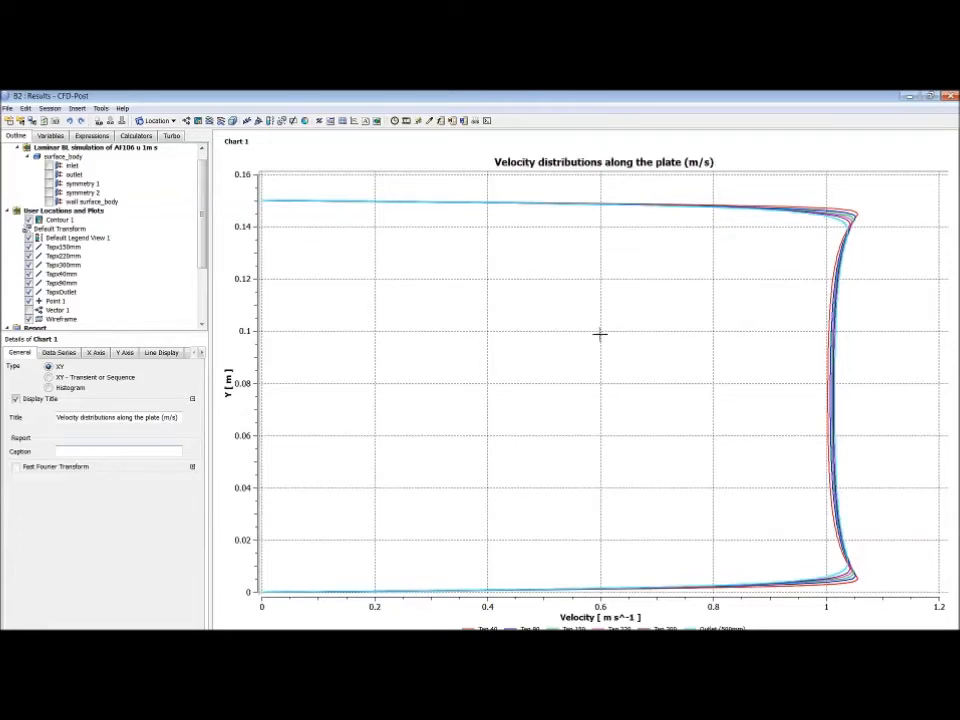
# - Turn off automatic ranging for the chart's X axis and set its range from 0.6 to 1.1
pyautogui.click(95, 352)
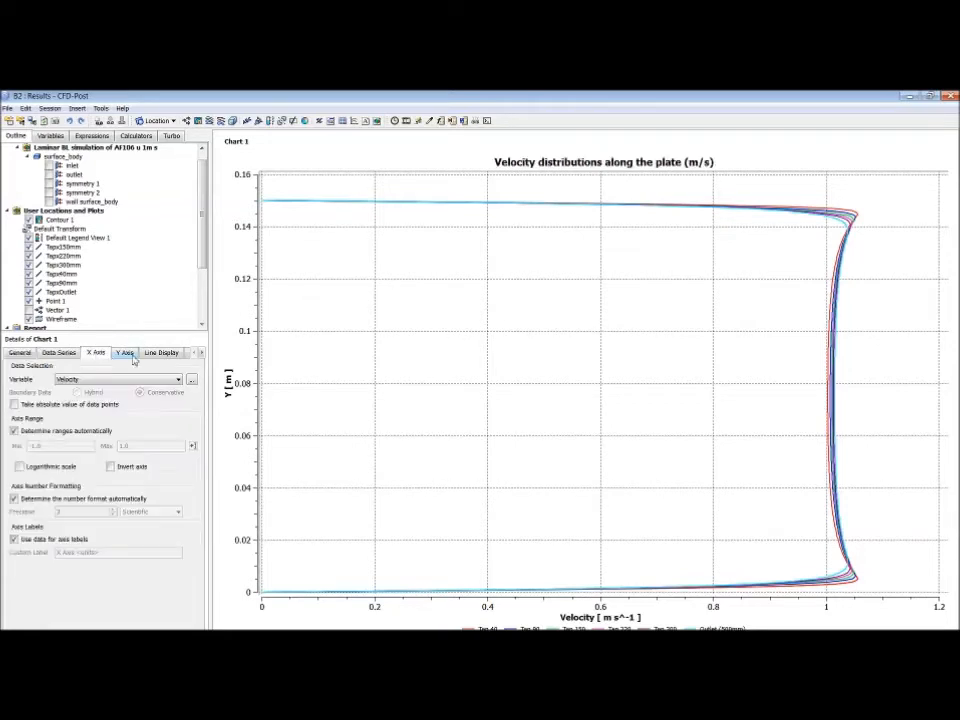
pyautogui.click(125, 353)
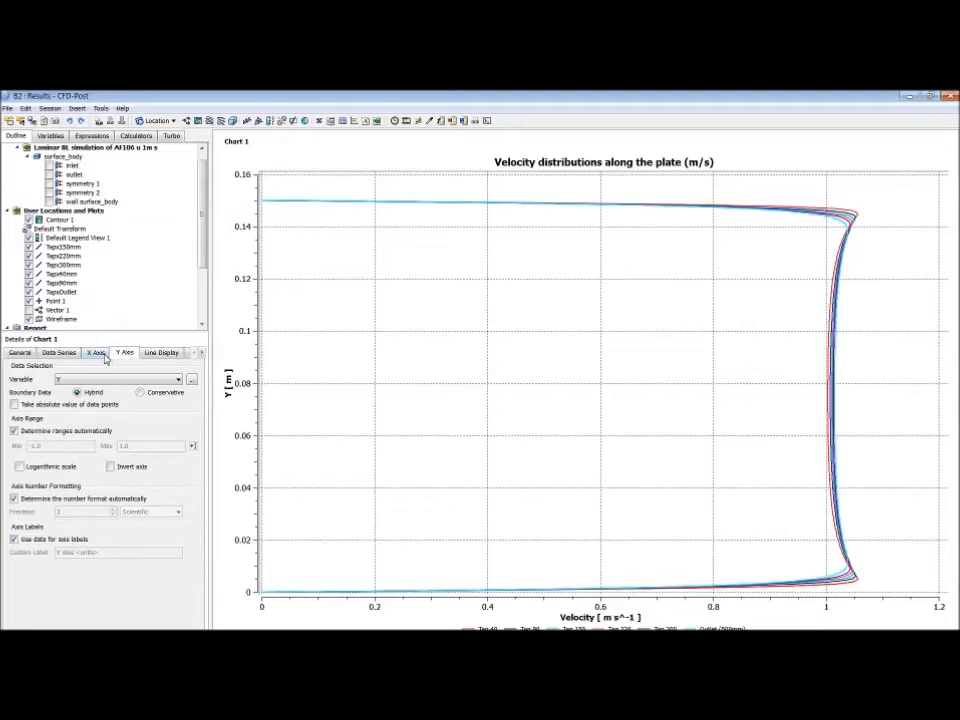
pyautogui.click(101, 356)
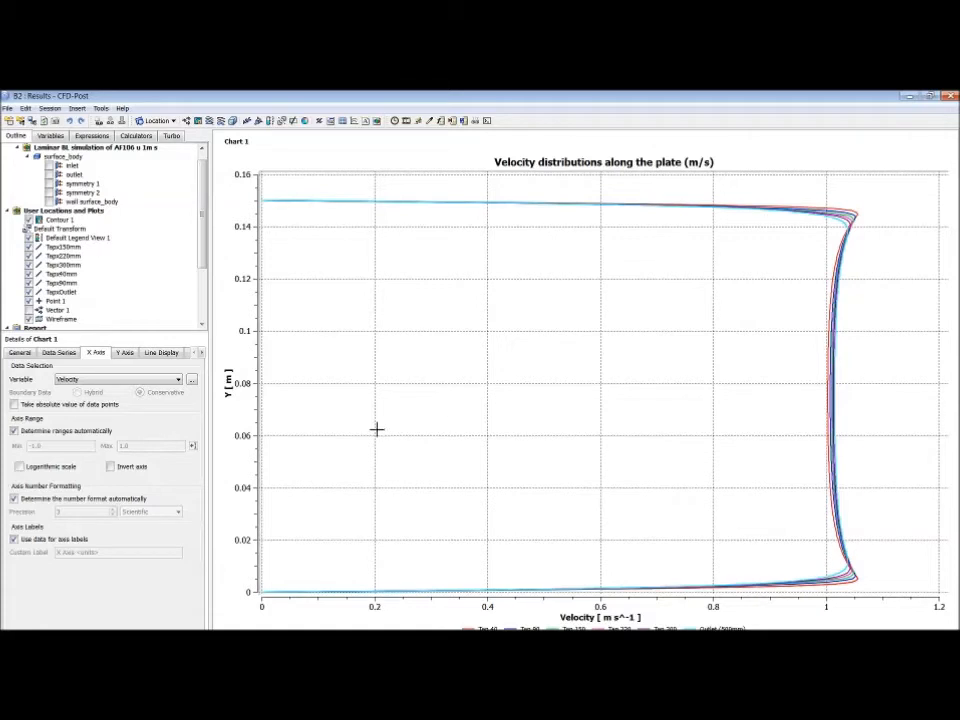
pyautogui.click(14, 430)
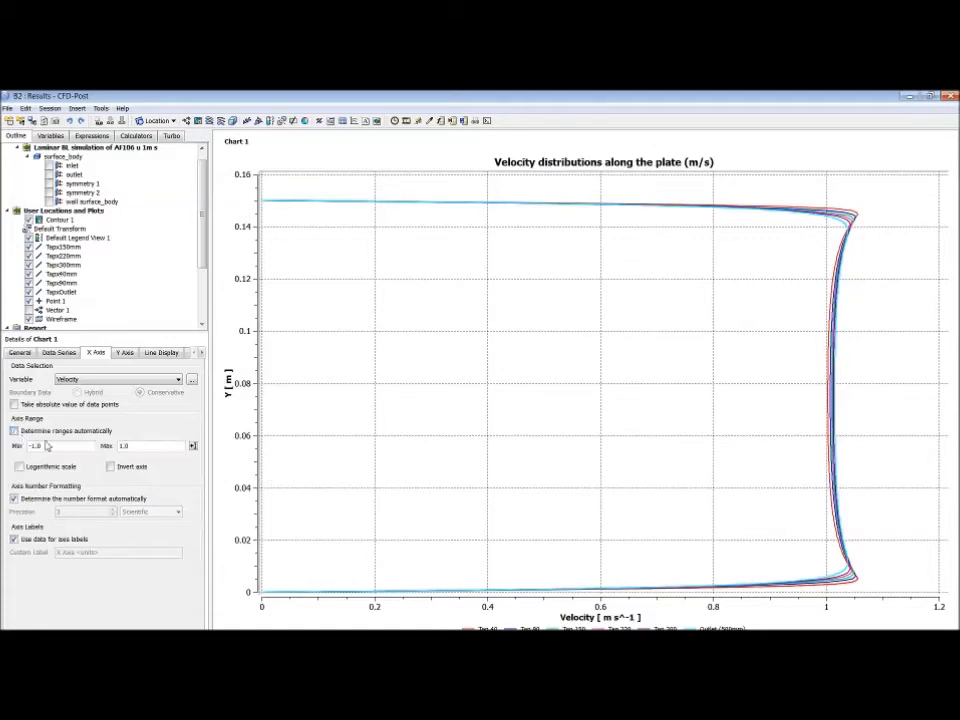
pyautogui.doubleClick(54, 446)
pyautogui.write('0.6')
pyautogui.doubleClick(154, 446)
pyautogui.write('1.1')
pyautogui.press('Return')
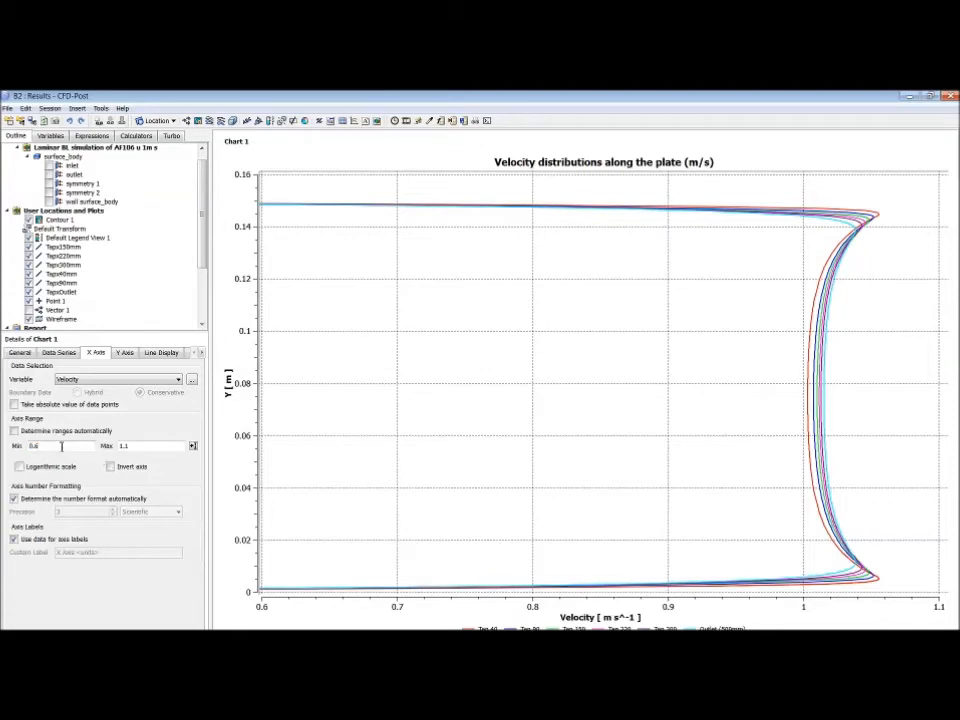
# - Raise the X axis minimum to 0.8 and apply it to the chart
pyautogui.write('7')
pyautogui.press('BackSpace')
pyautogui.write('8')
pyautogui.press('Return')
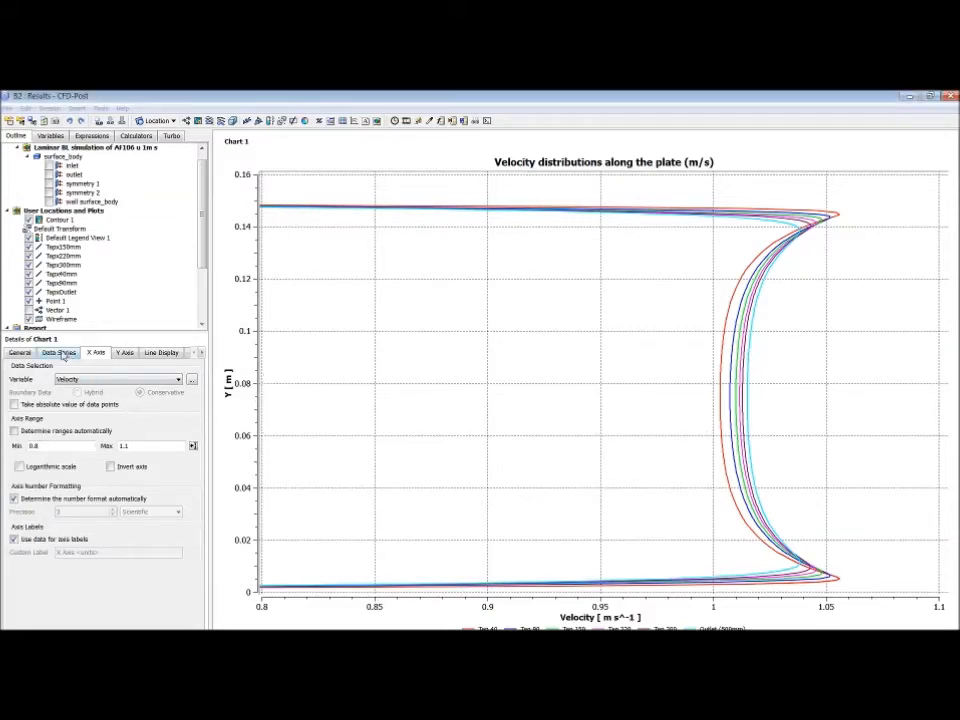
# - Turn off automatic ranging for the chart's Y axis and set its range from 0 to 0.075
pyautogui.click(60, 353)
pyautogui.click(95, 353)
pyautogui.click(124, 353)
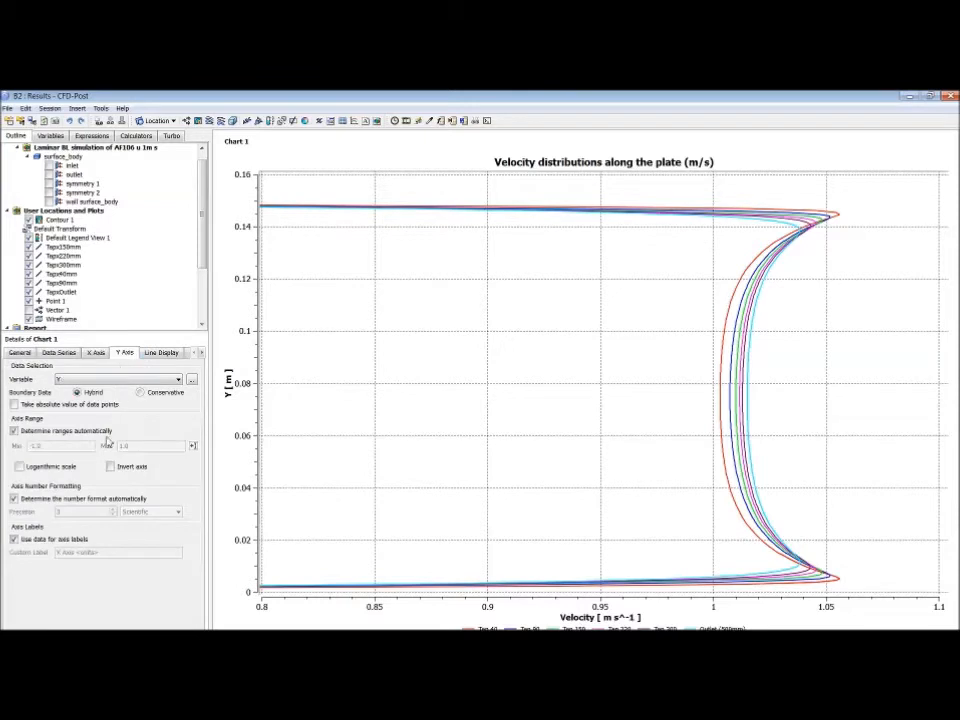
pyautogui.click(14, 430)
pyautogui.tripleClick(72, 446)
pyautogui.write('0')
pyautogui.tripleClick(140, 446)
pyautogui.write('0')
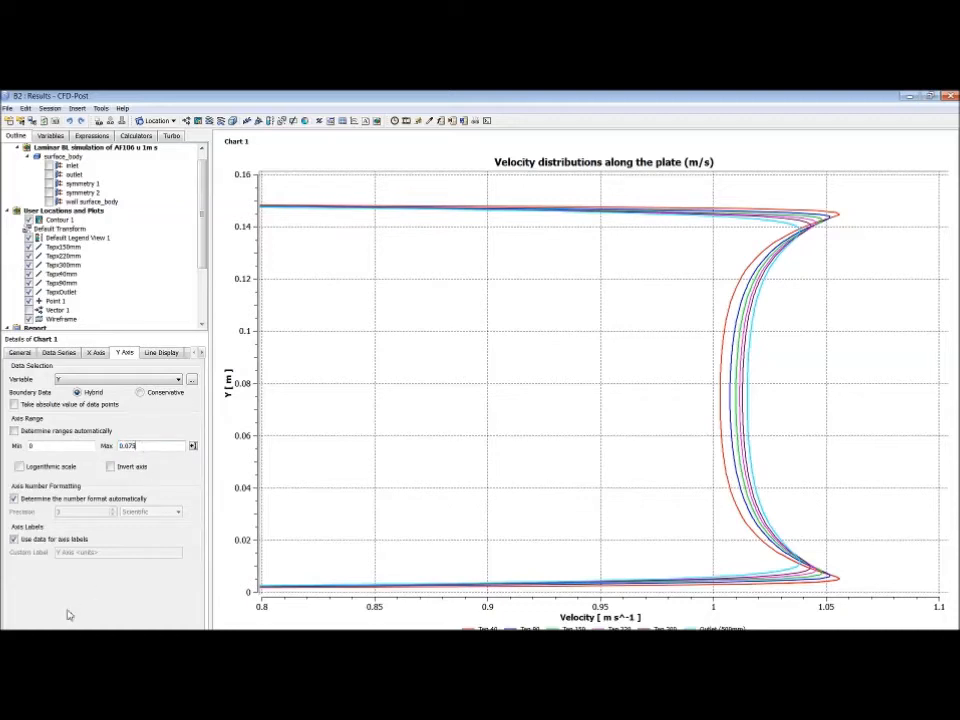
pyautogui.press('Return')
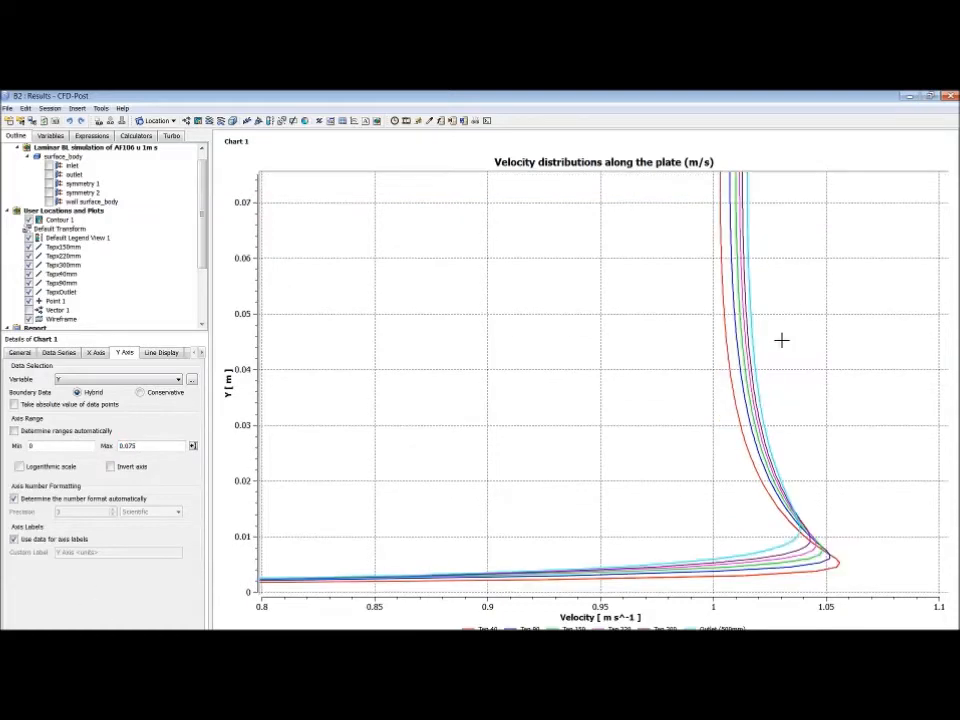
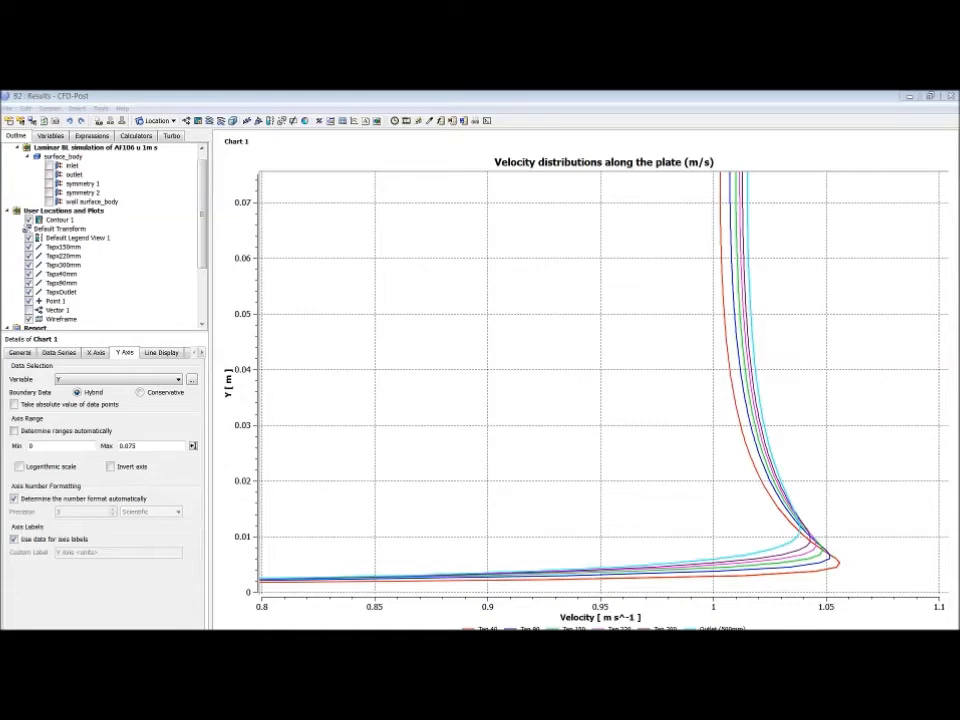
# - Dismiss the chart export without saving, set the X axis variable to U normalised and apply it
pyautogui.click(68, 634)
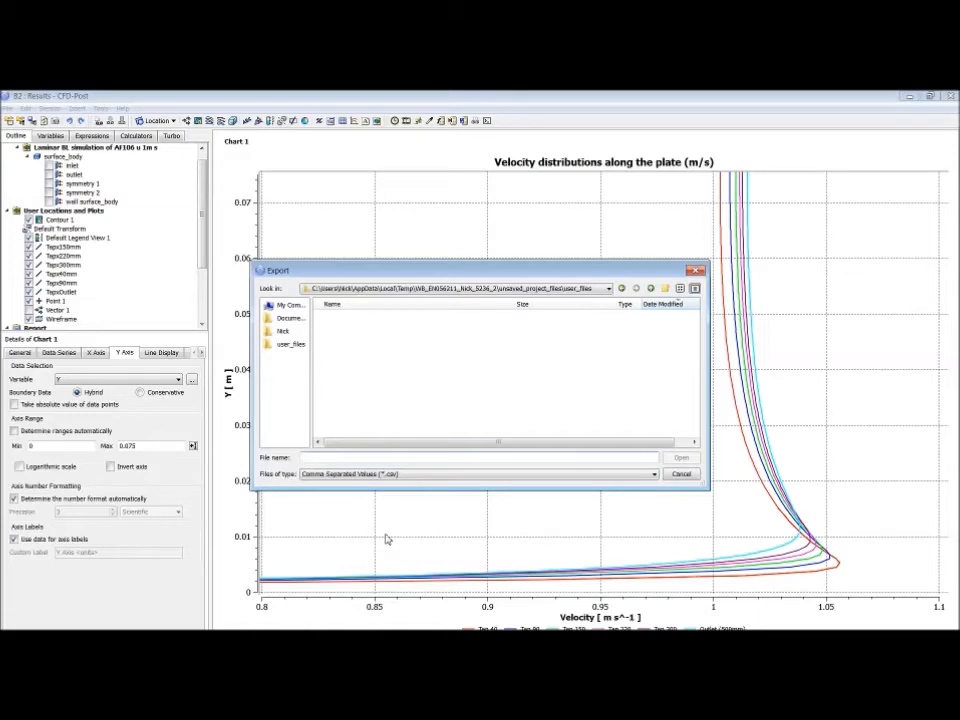
pyautogui.click(688, 476)
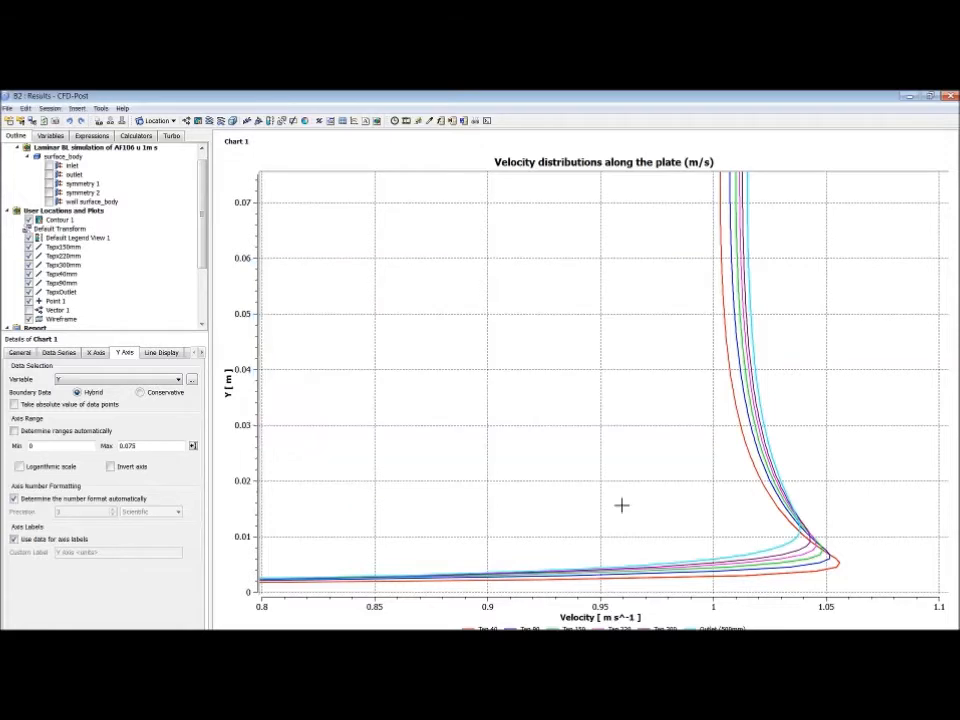
pyautogui.click(97, 356)
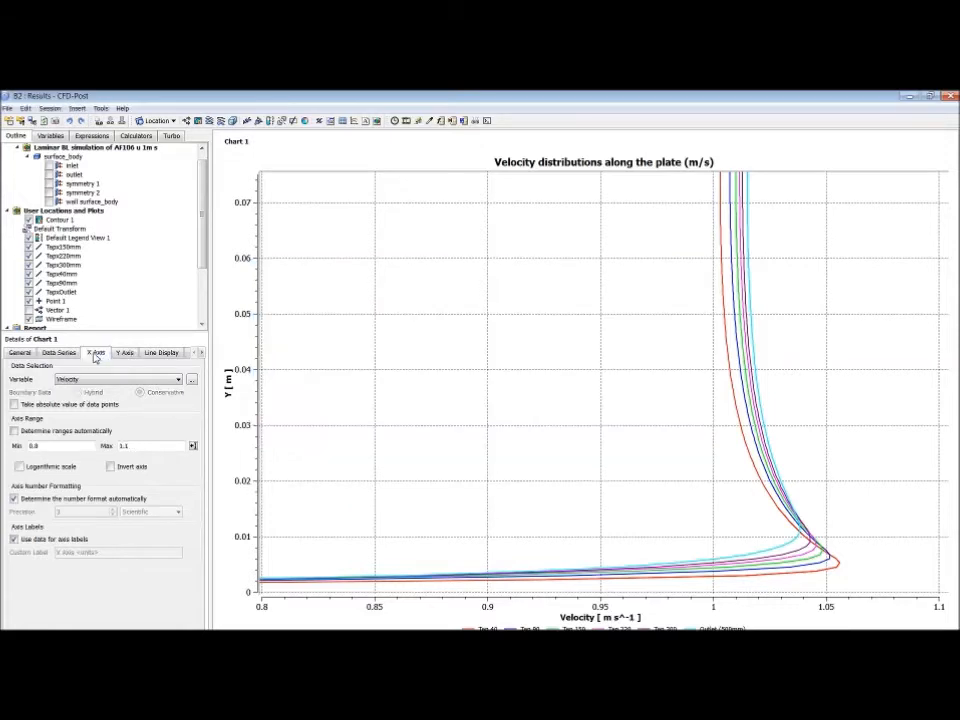
pyautogui.click(178, 381)
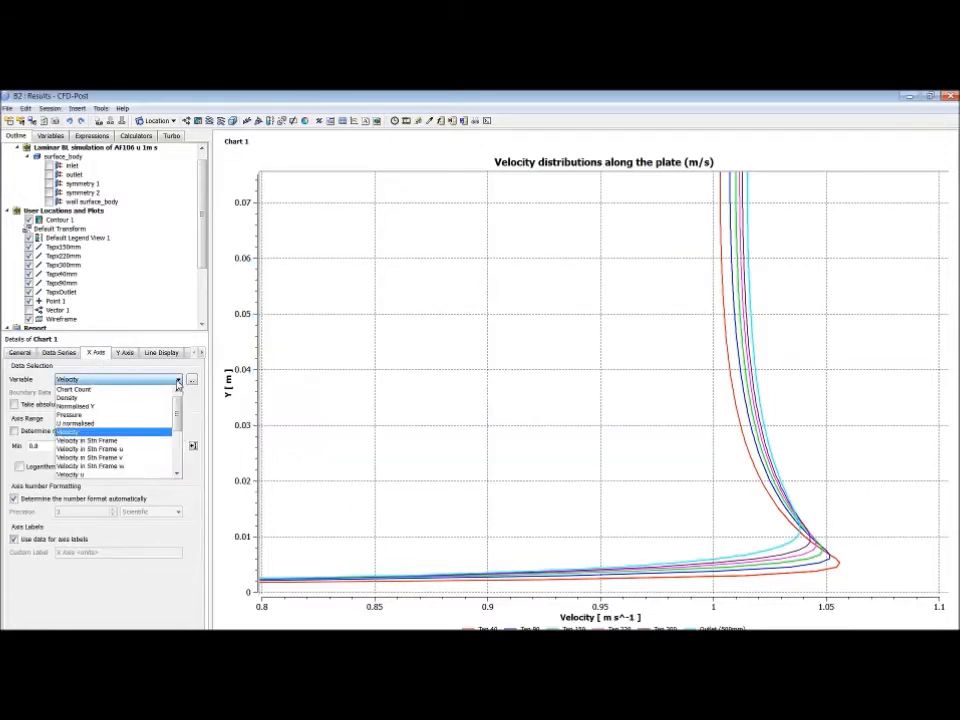
pyautogui.click(144, 424)
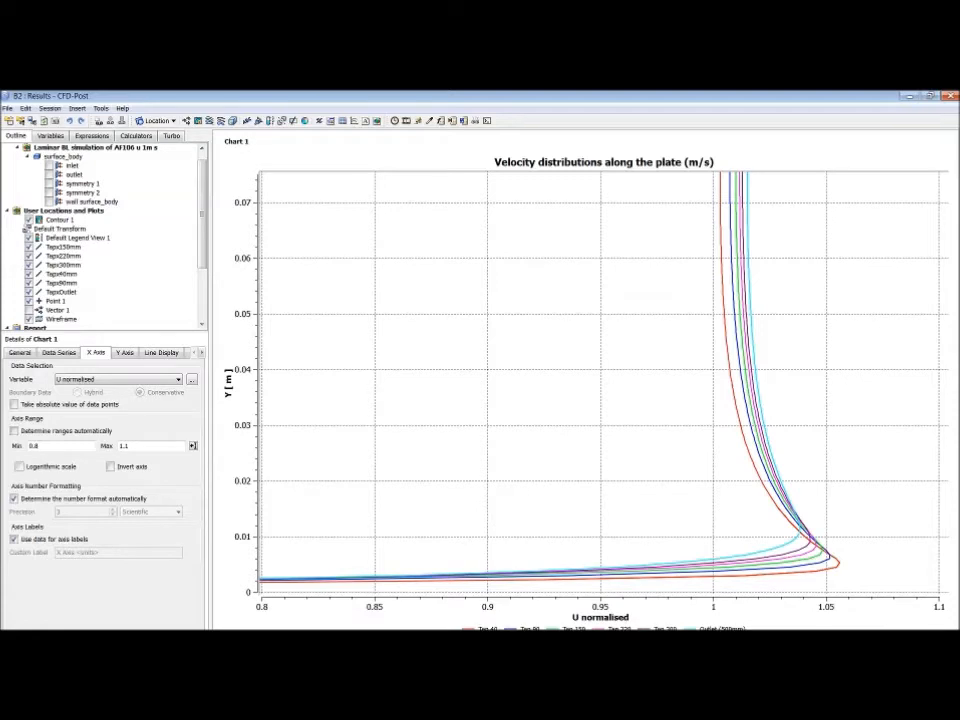
# - Start exporting the chart data as Comma Separated Values and browse to the Music folder in the user profile
pyautogui.click(420, 475)
pyautogui.click(420, 477)
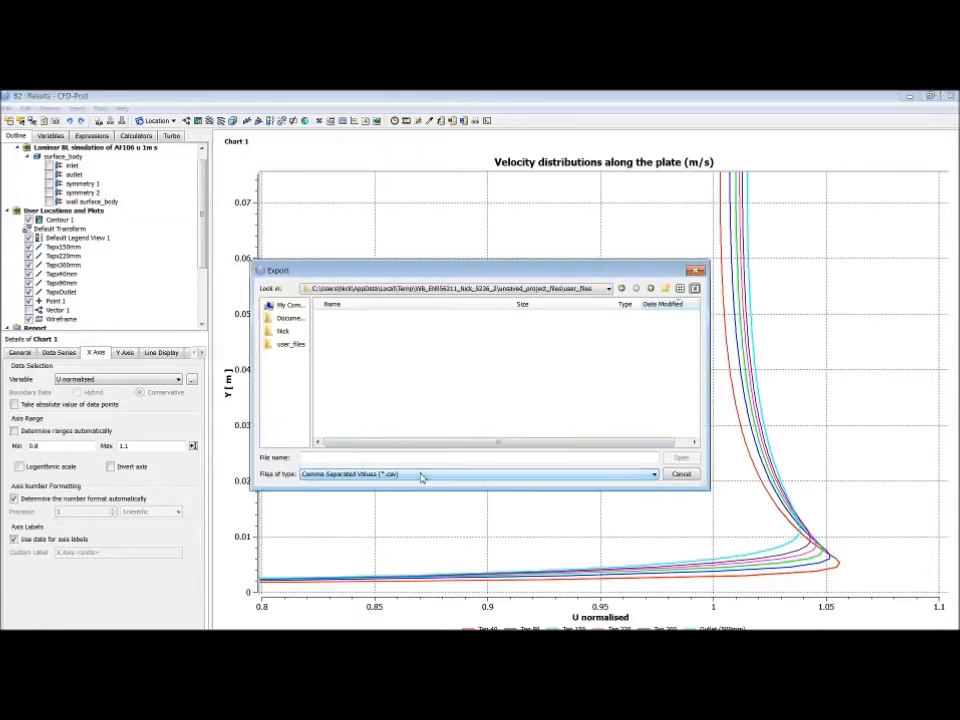
pyautogui.click(651, 288)
pyautogui.click(651, 288)
pyautogui.click(651, 288)
pyautogui.click(651, 288)
pyautogui.click(651, 288)
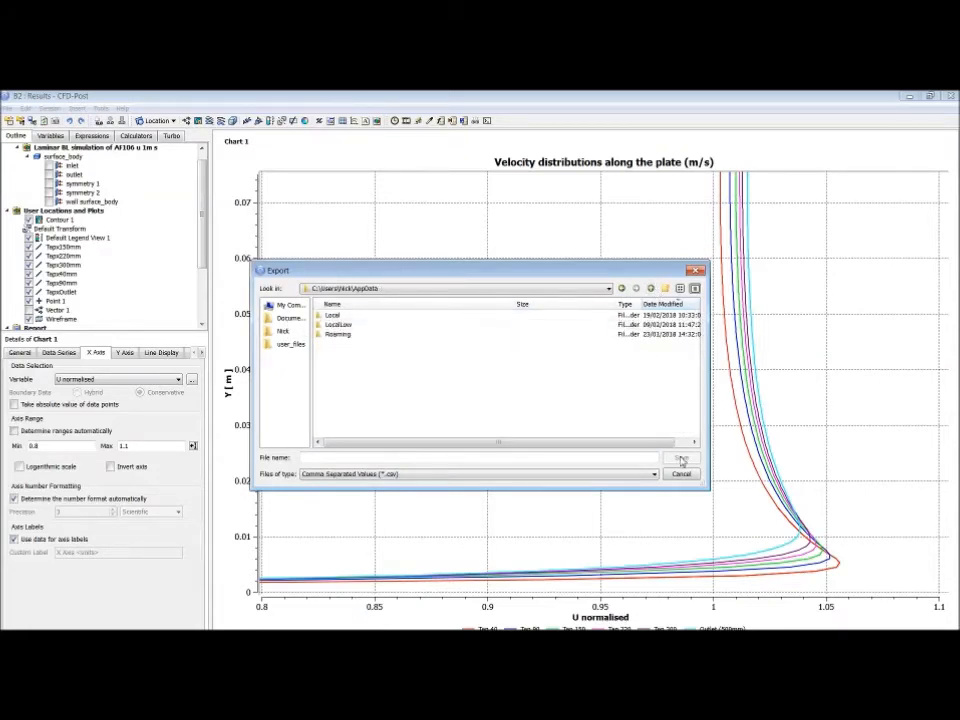
pyautogui.click(280, 318)
pyautogui.click(288, 305)
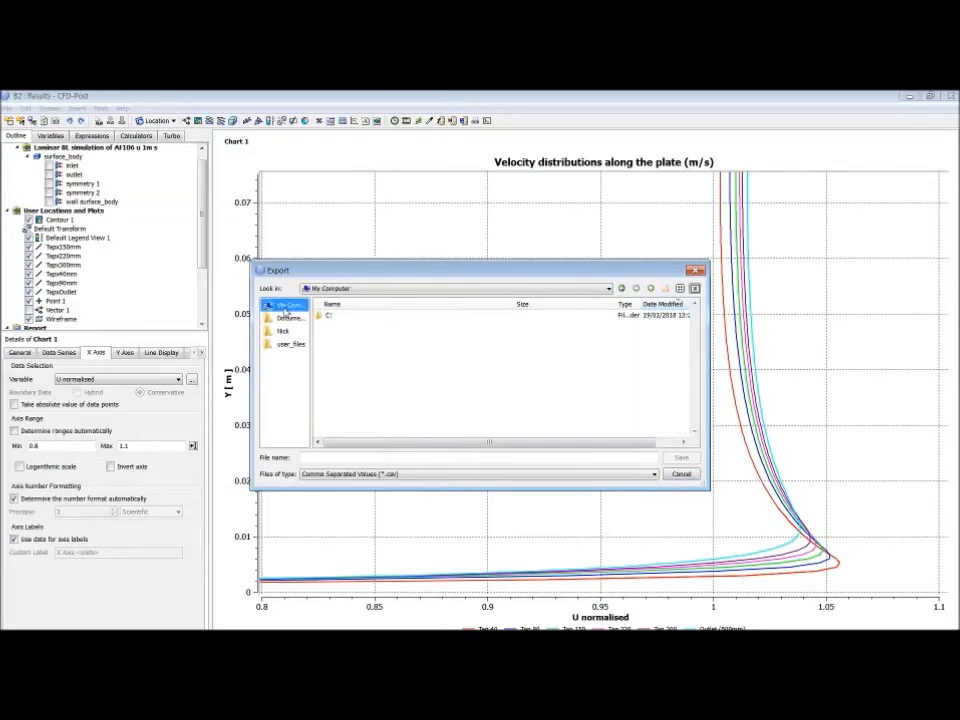
pyautogui.click(284, 331)
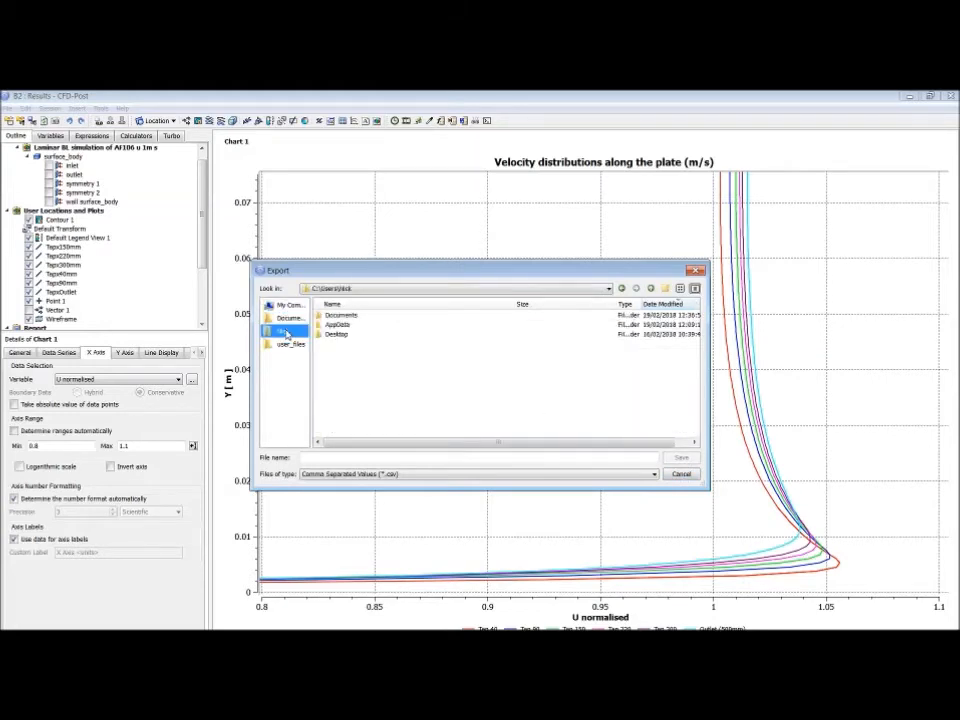
pyautogui.doubleClick(338, 343)
# - Name the export file "Laminar data FLUENT 1ms" and save it in the Music folder
pyautogui.click(358, 458)
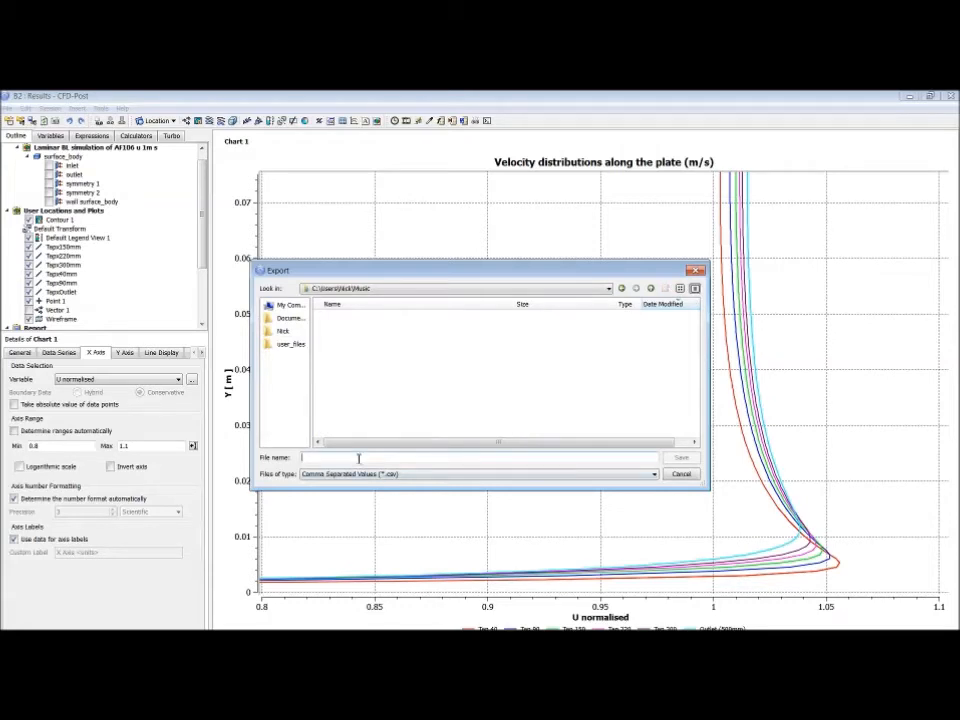
pyautogui.write('Ta')
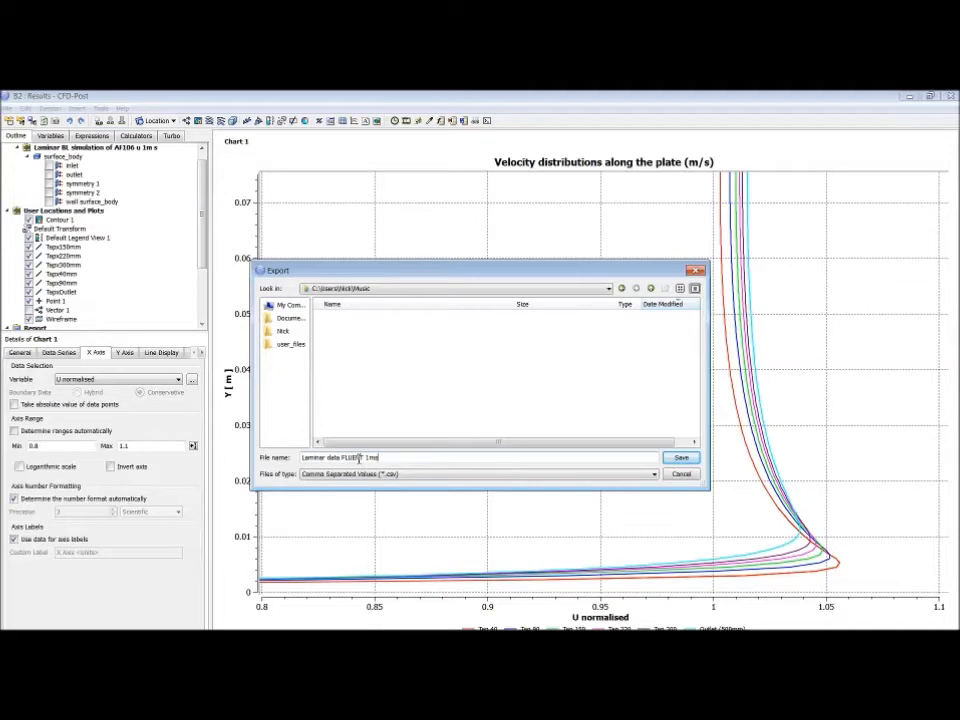
pyautogui.click(681, 457)
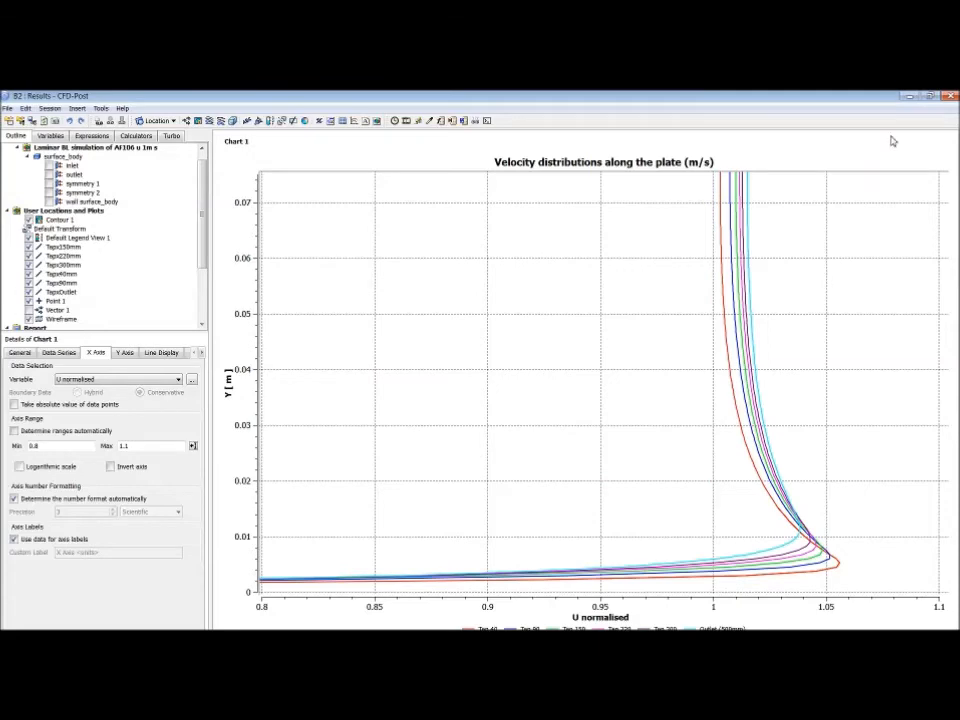
# - Minimise the CFD-Post and Workbench windows to reach the Windows desktop and bring up the desktop's options
pyautogui.click(909, 96)
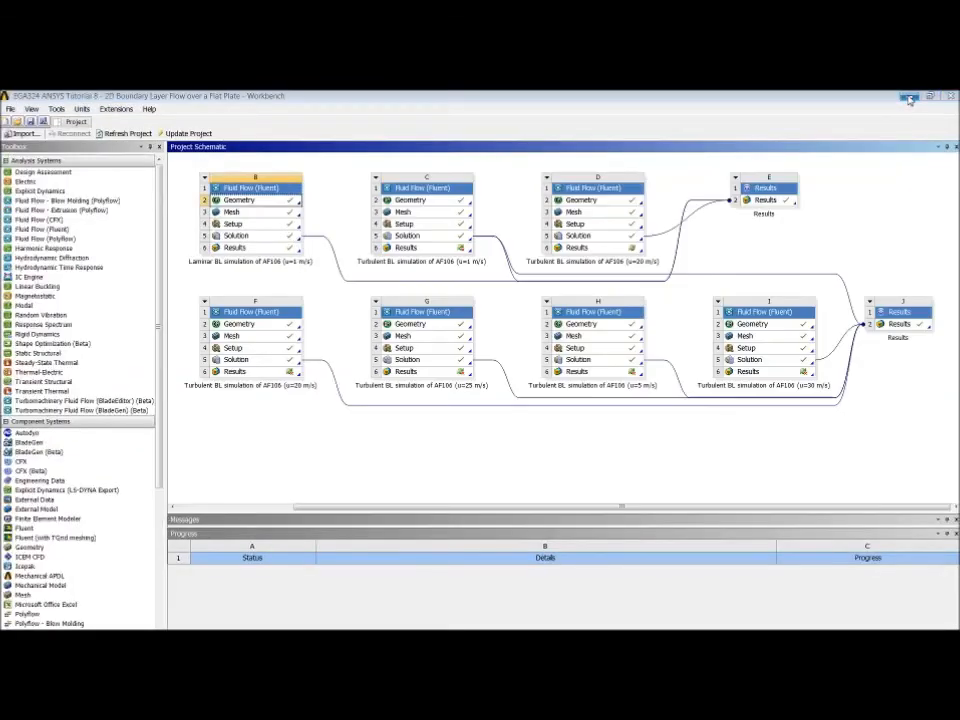
pyautogui.click(909, 96)
pyautogui.click(909, 100)
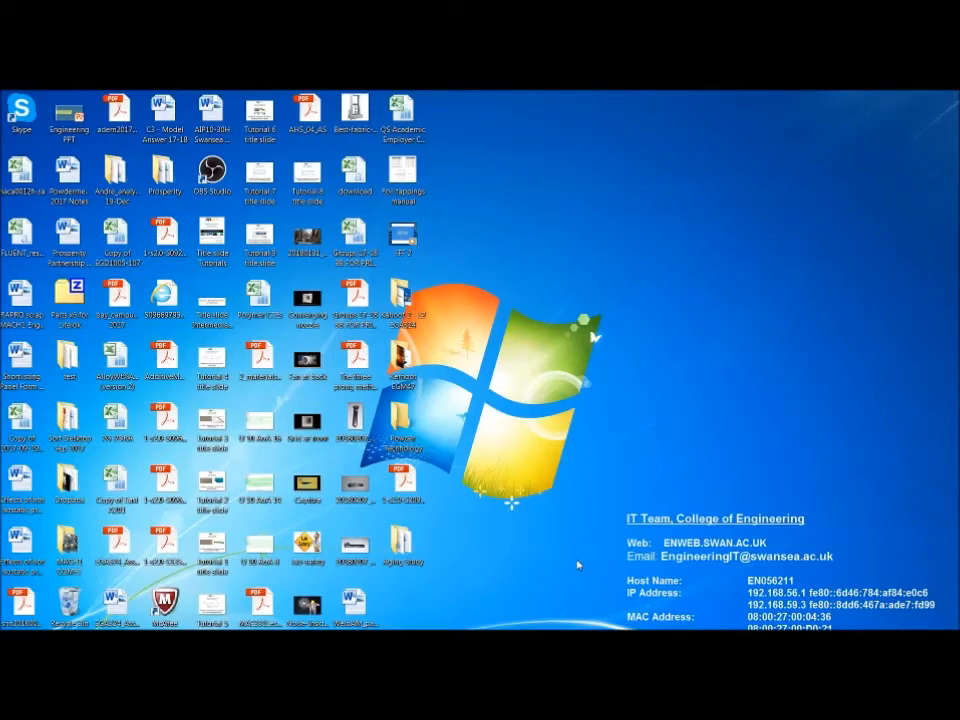
pyautogui.rightClick(512, 287)
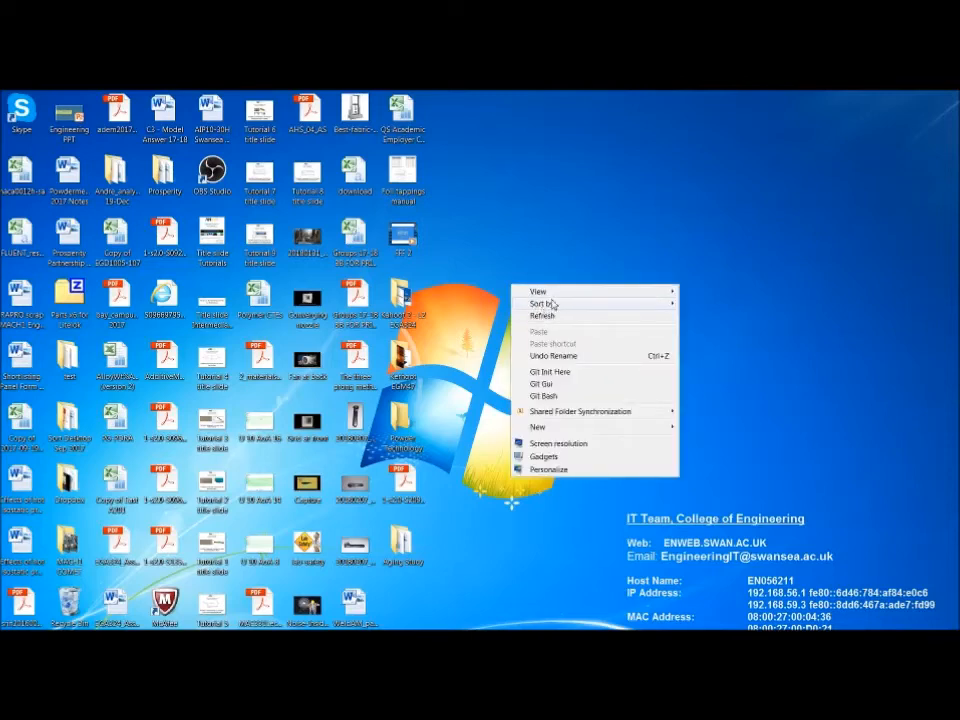
# - Sort the desktop icons by date modified
pyautogui.moveTo(588, 304)
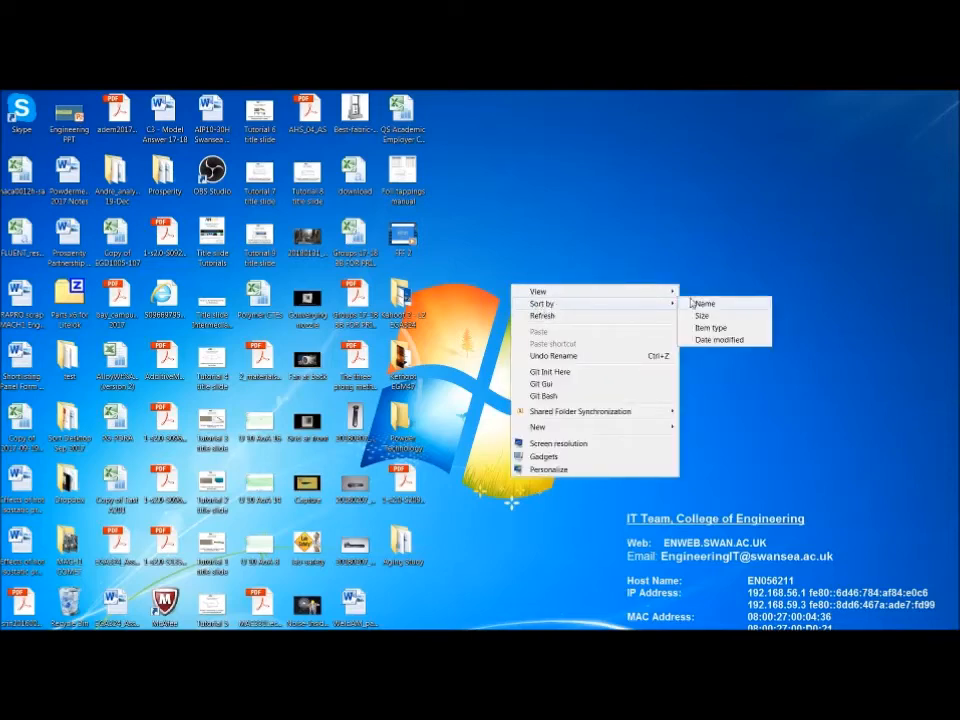
pyautogui.click(724, 339)
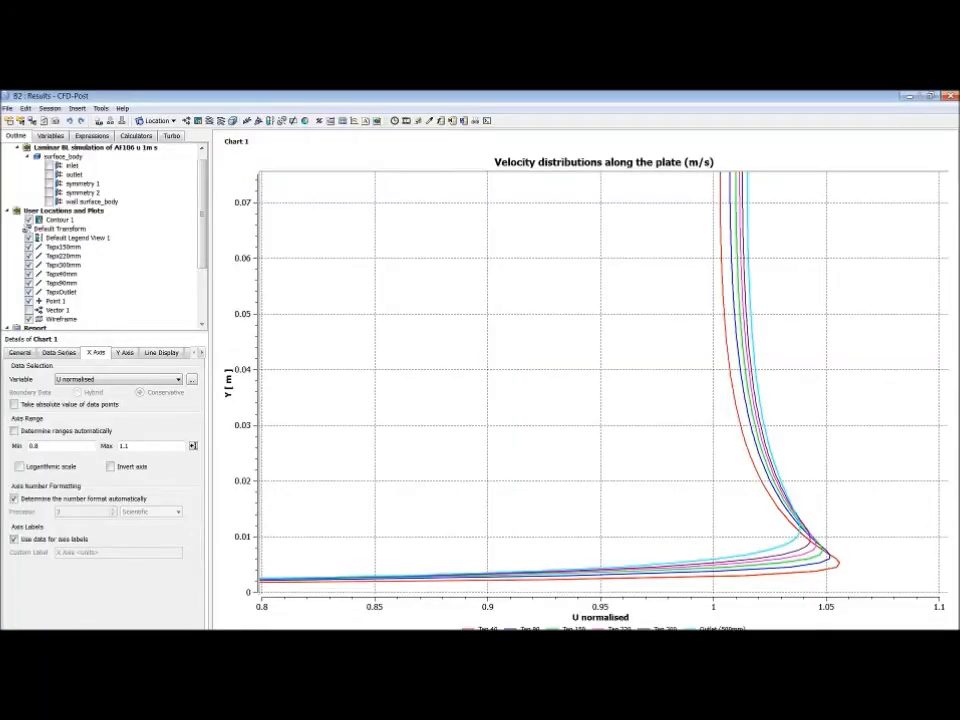
# - Switch to CFD-Post and export the chart data to the Desktop folder as Laminar data FLUENT 1ms.csv
pyautogui.click(85, 638)
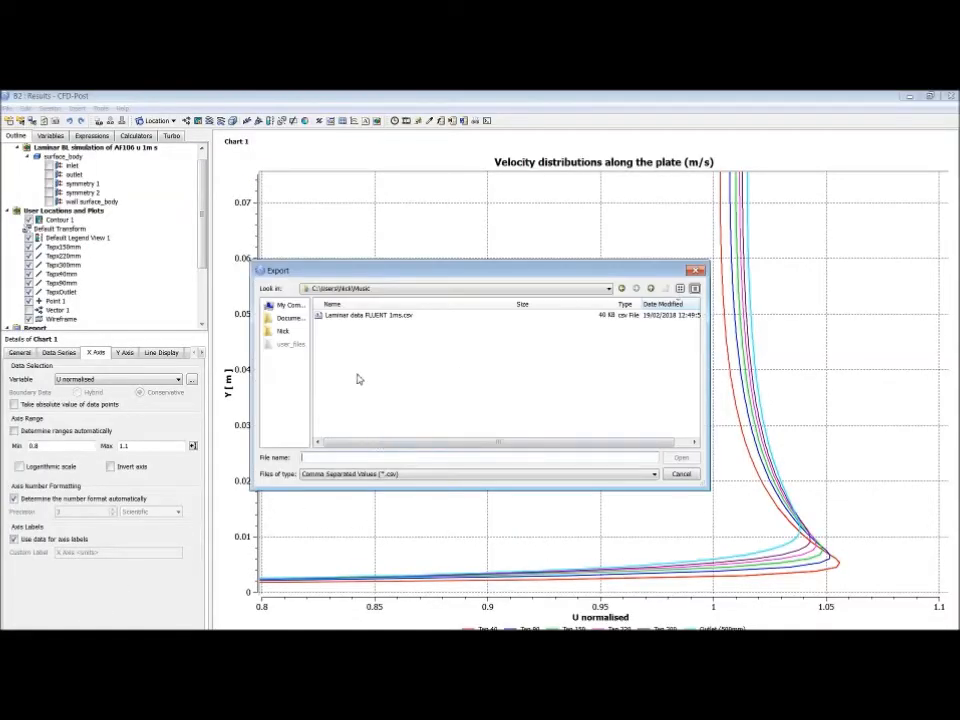
pyautogui.rightClick(362, 318)
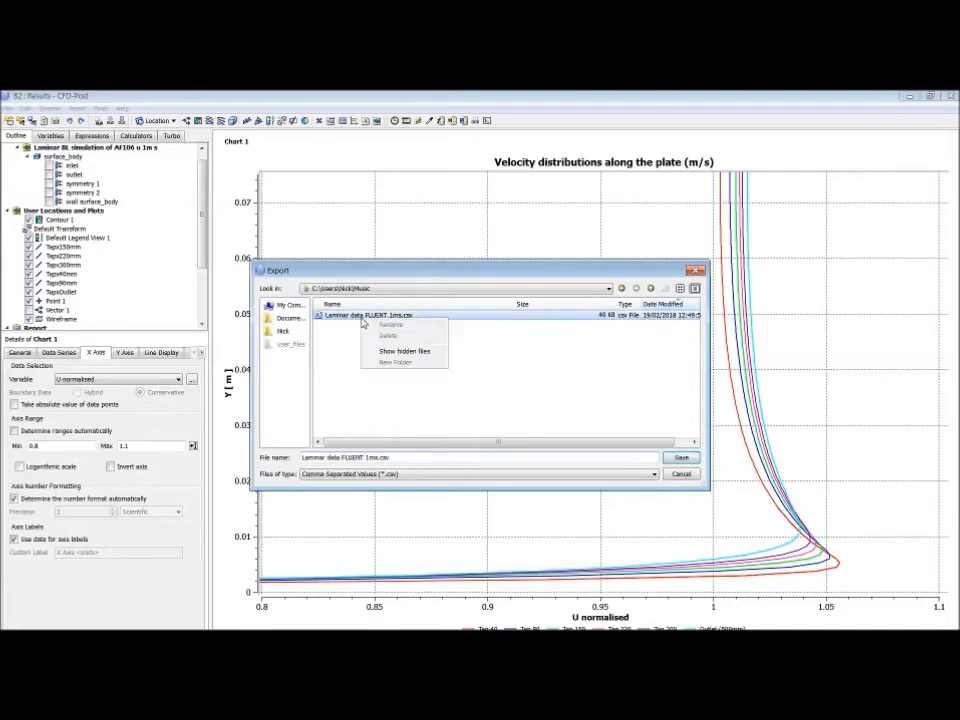
pyautogui.click(396, 353)
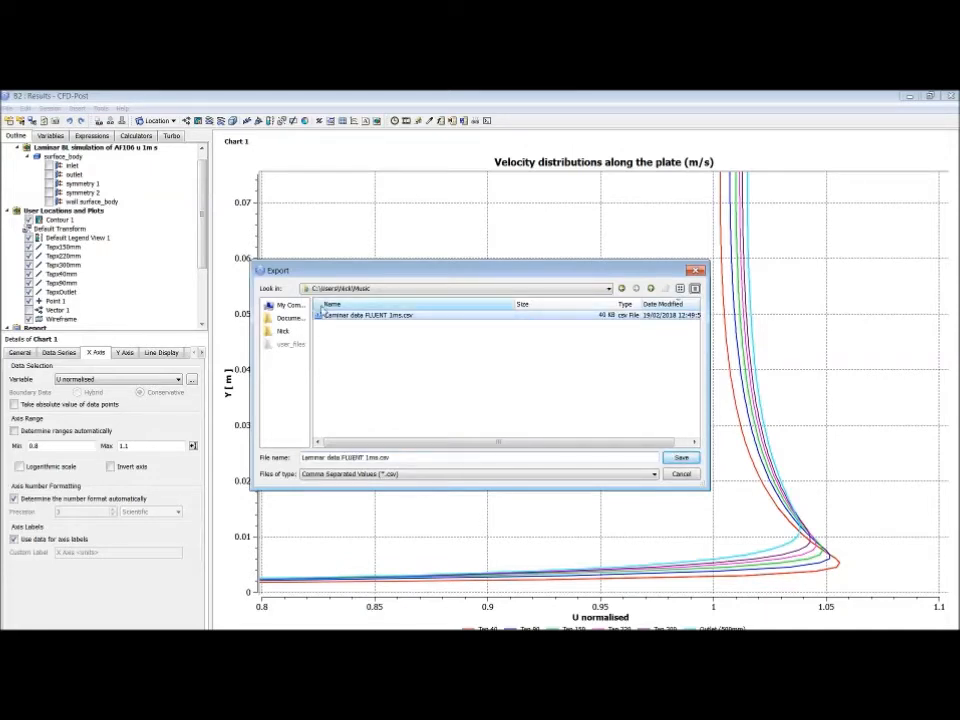
pyautogui.click(283, 331)
pyautogui.doubleClick(340, 341)
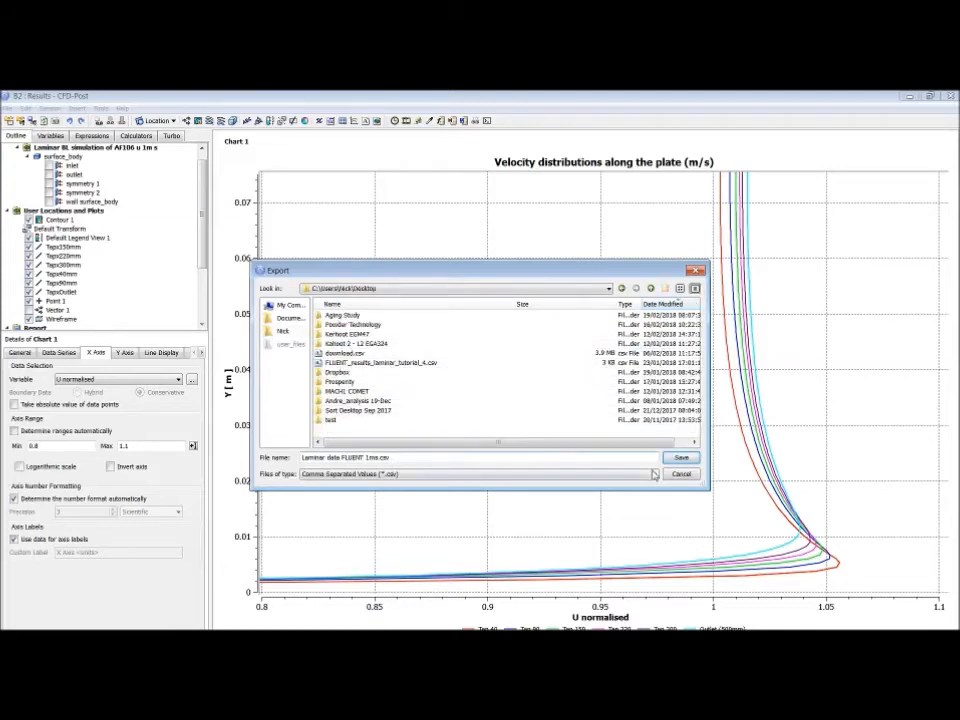
pyautogui.click(679, 457)
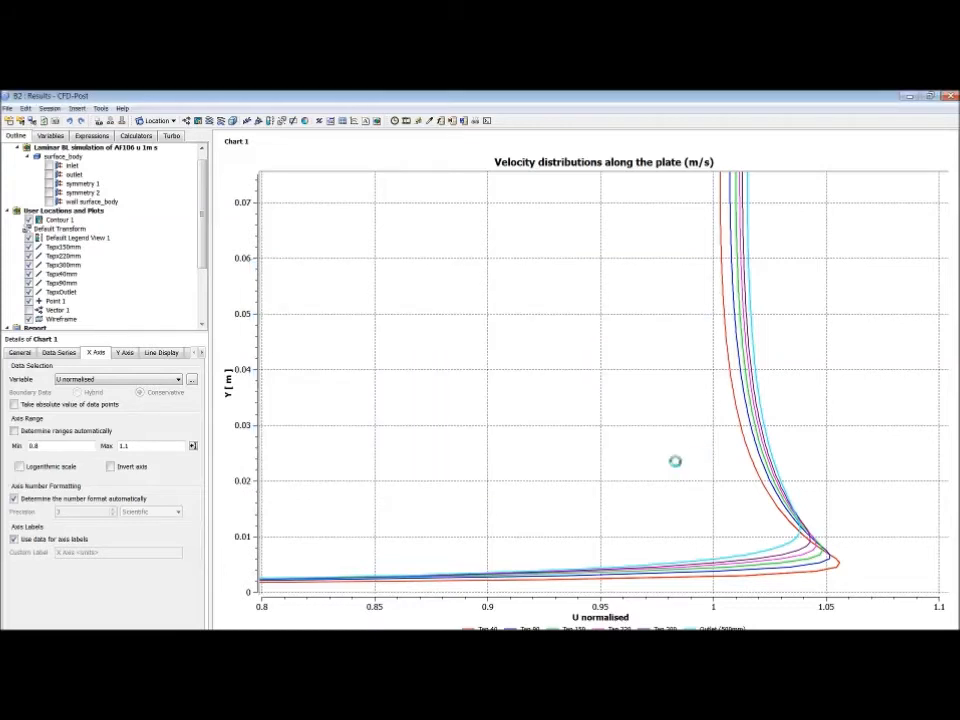
# - Minimise CFD-Post and open the exported Laminar data FLUENT 1ms file from the desktop in Excel
pyautogui.click(911, 96)
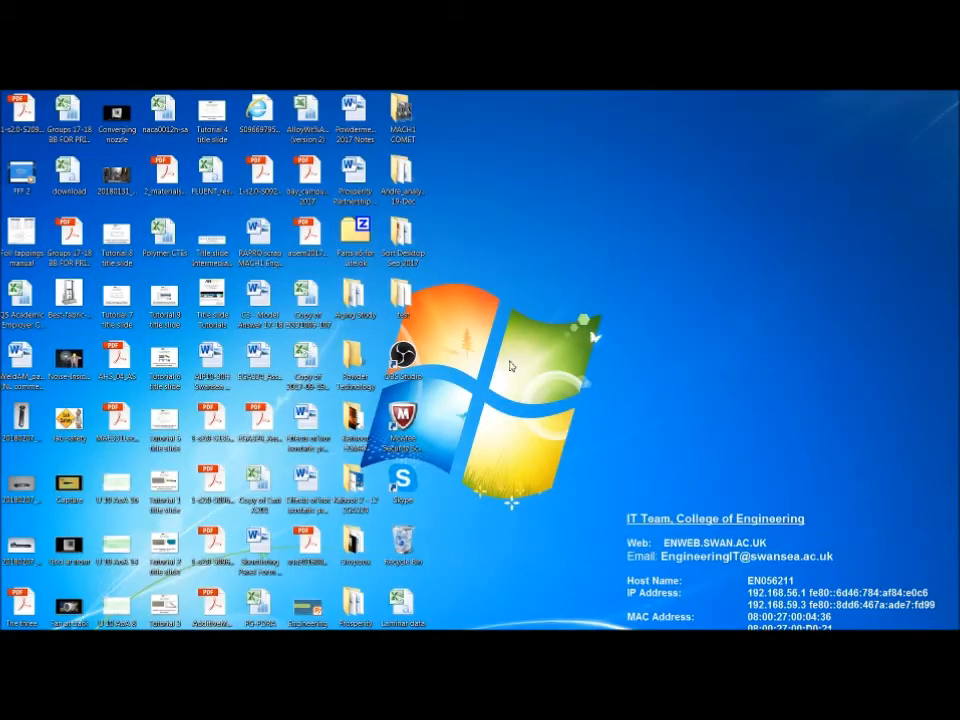
pyautogui.doubleClick(403, 605)
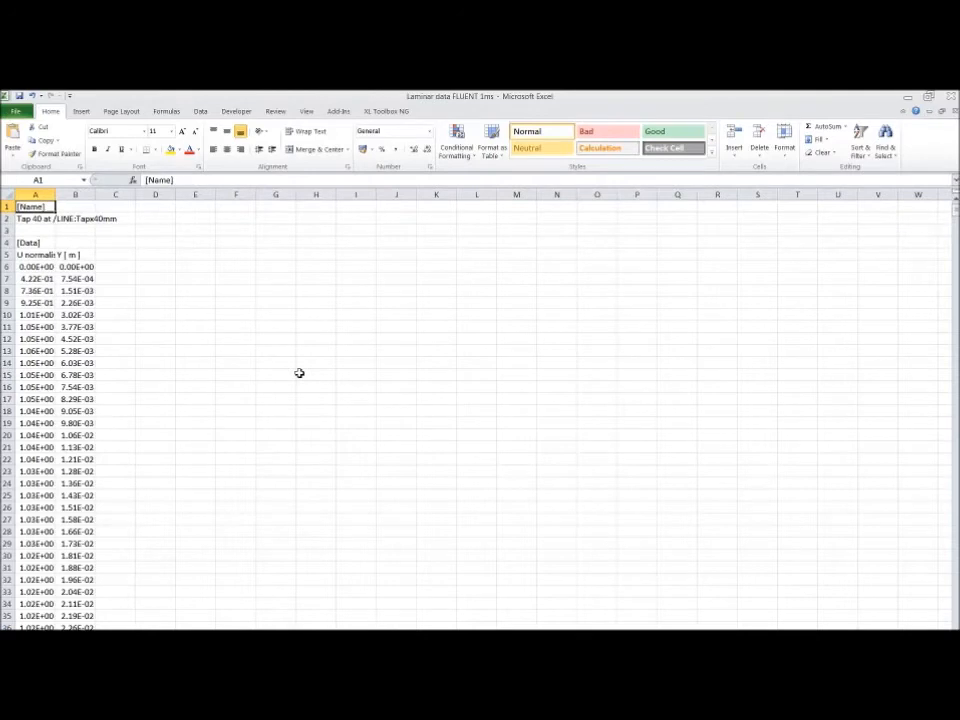
pyautogui.keyDown('ctrl'); pyautogui.scroll(2, 170, 342); pyautogui.keyUp('ctrl')
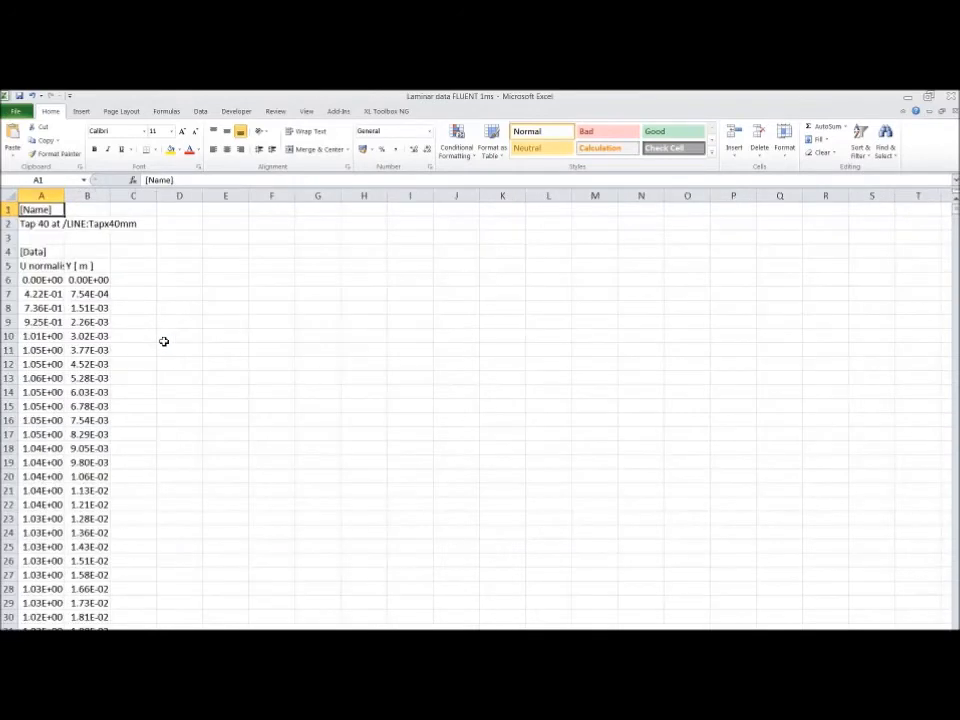
pyautogui.scroll(-1, 164, 342)
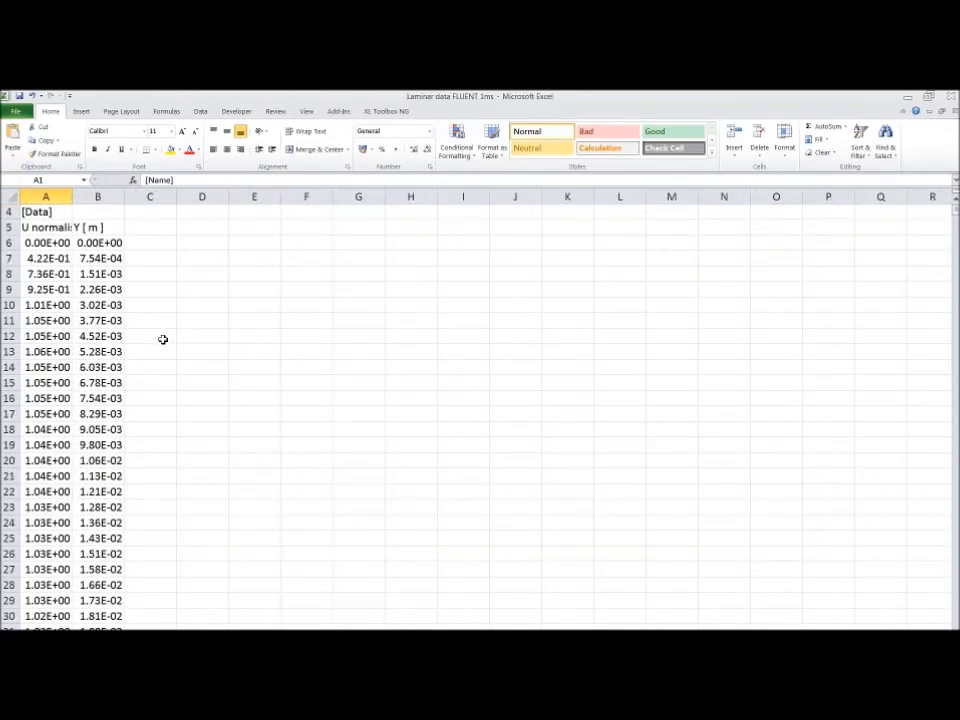
pyautogui.keyDown('ctrl'); pyautogui.scroll(-1, 163, 339); pyautogui.keyUp('ctrl')
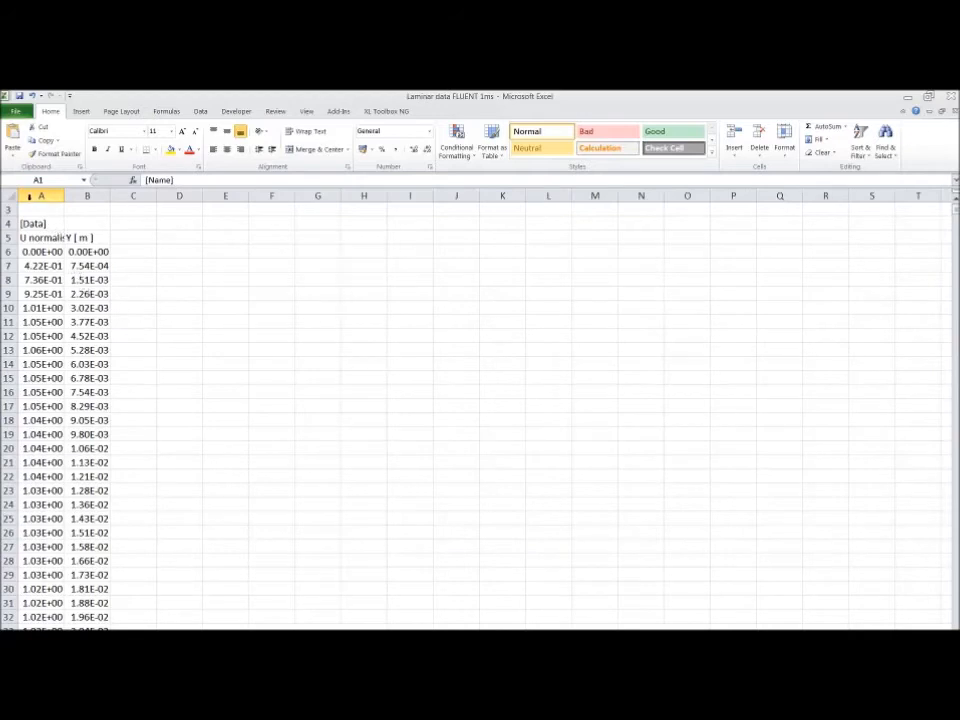
# - Format all cells of the sheet as Number with 4 decimal places
pyautogui.click(10, 197)
pyautogui.rightClick(98, 278)
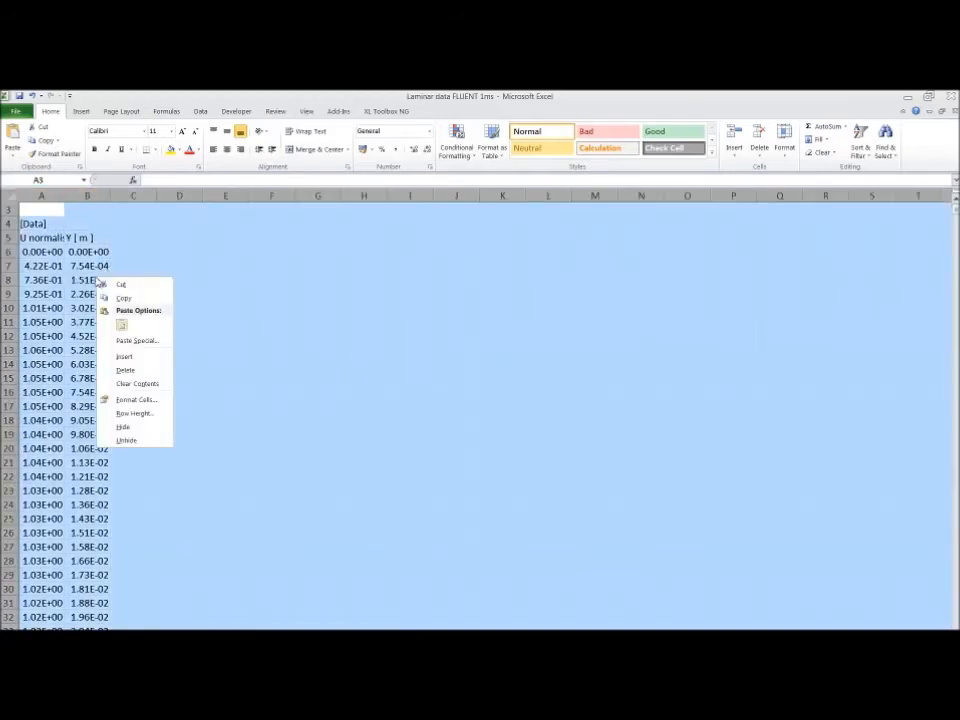
pyautogui.click(136, 399)
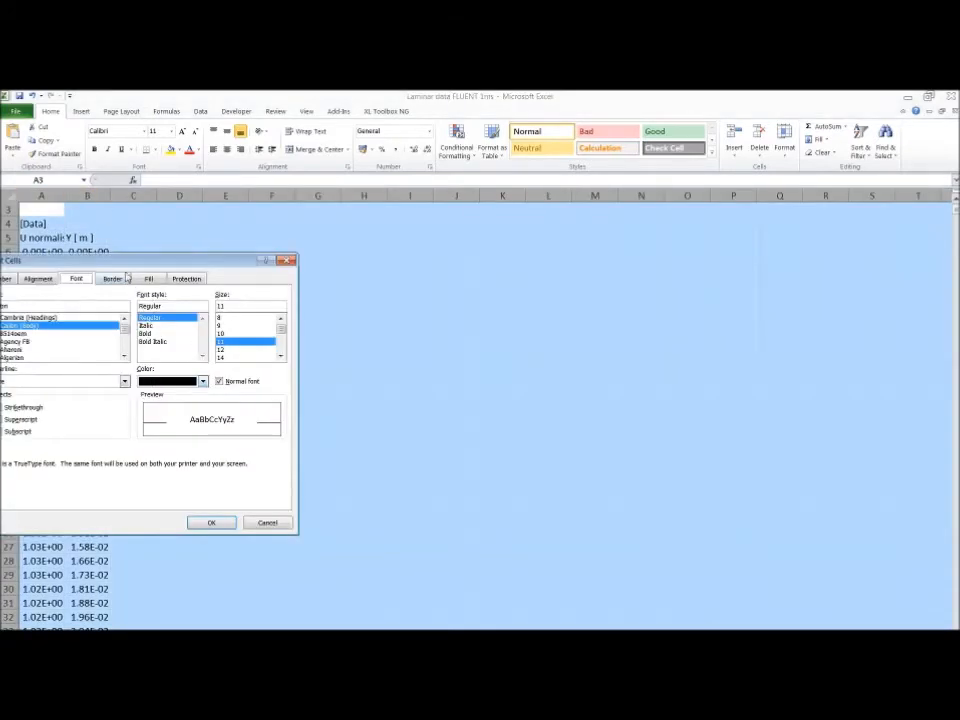
pyautogui.moveTo(145, 265); pyautogui.dragTo(255, 275)
pyautogui.click(132, 287)
pyautogui.click(135, 322)
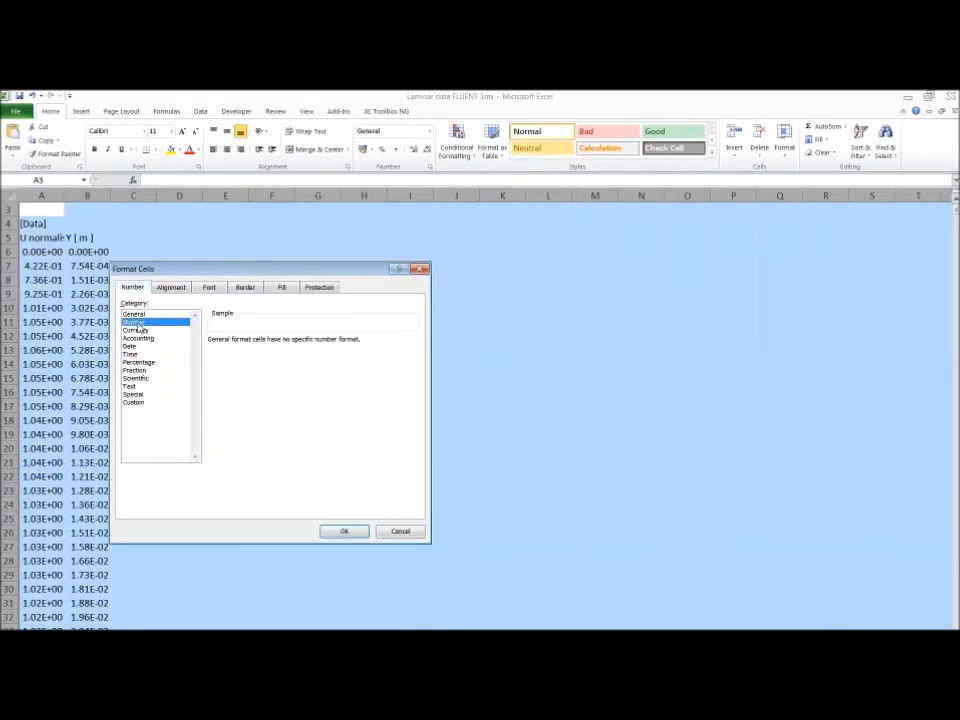
pyautogui.click(291, 338)
pyautogui.click(291, 338)
pyautogui.click(291, 338)
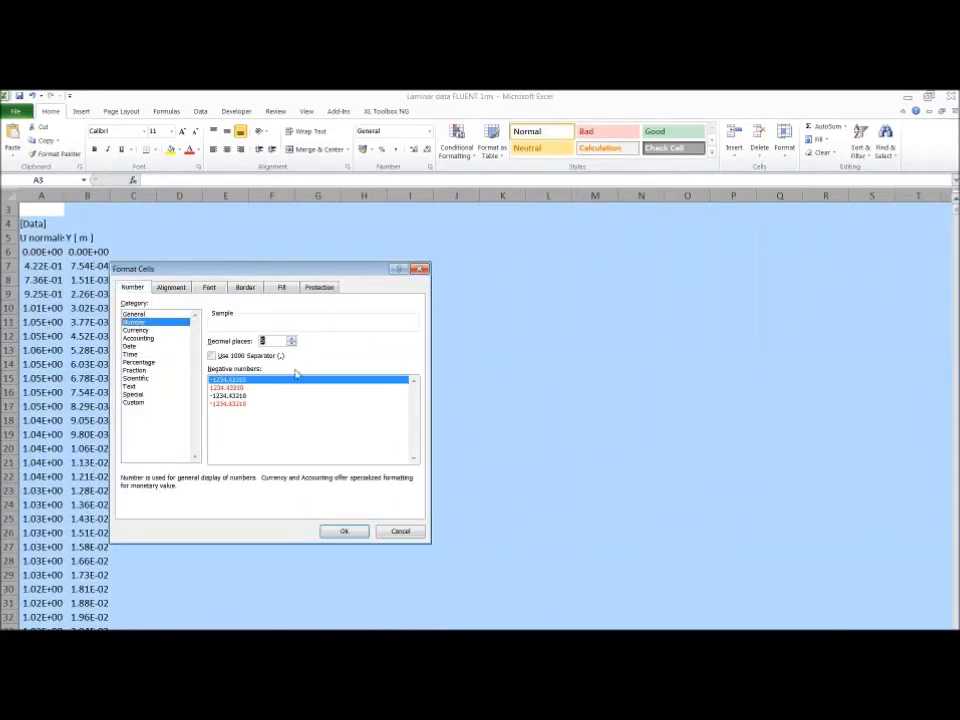
pyautogui.click(291, 344)
pyautogui.click(343, 531)
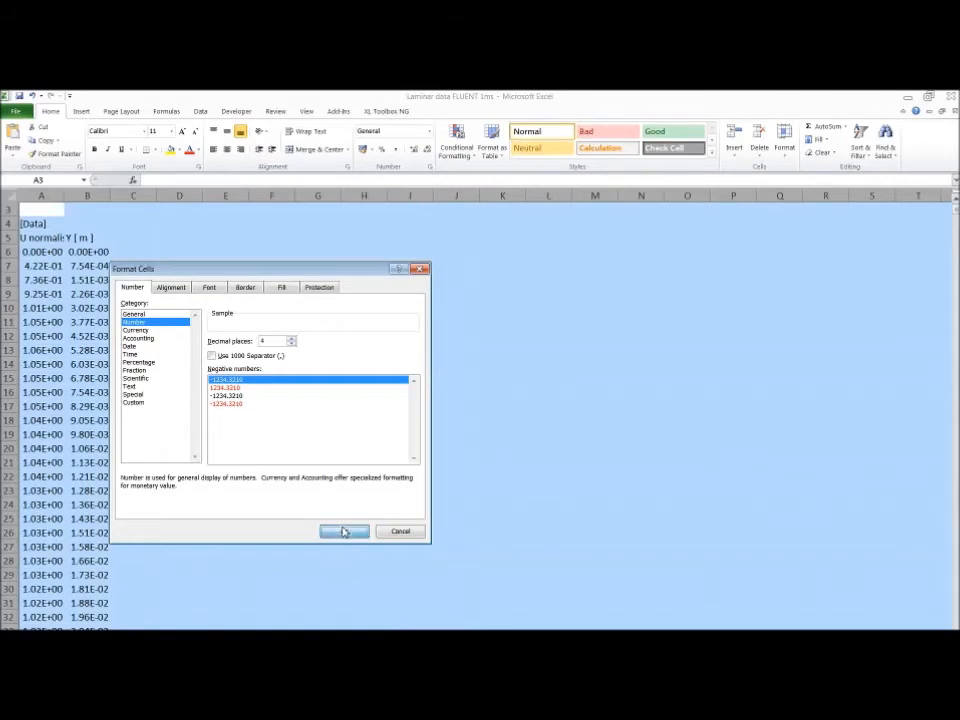
pyautogui.click(157, 294)
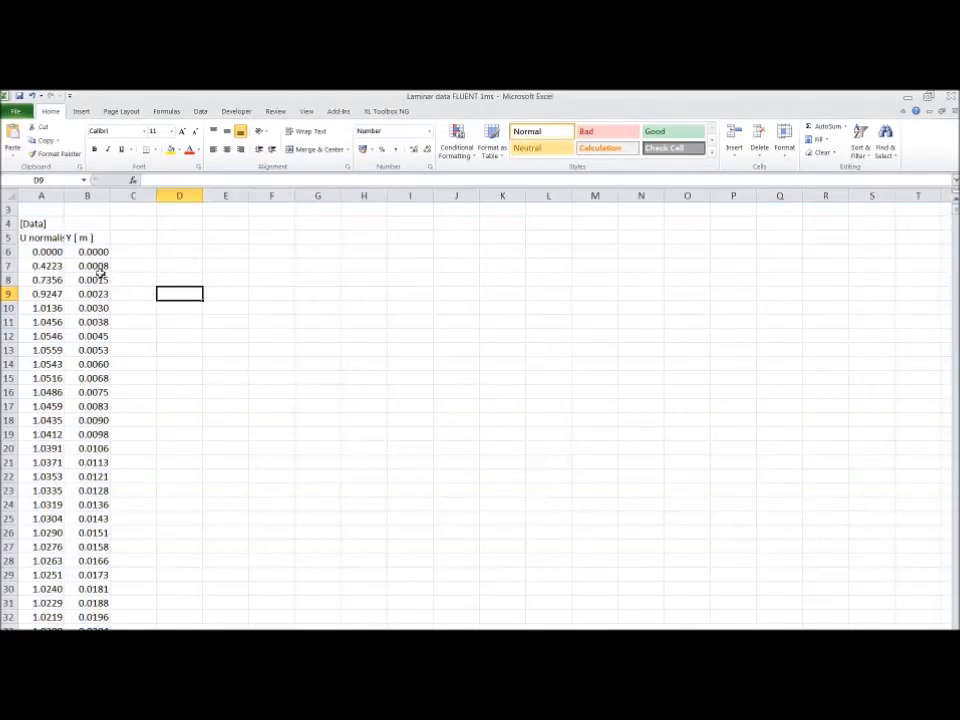
# - Examine the first normalised velocity values of the Tap 40 data in column A, down to row 10
pyautogui.click(57, 251)
pyautogui.press('Down')
pyautogui.press('Down')
pyautogui.press('Down')
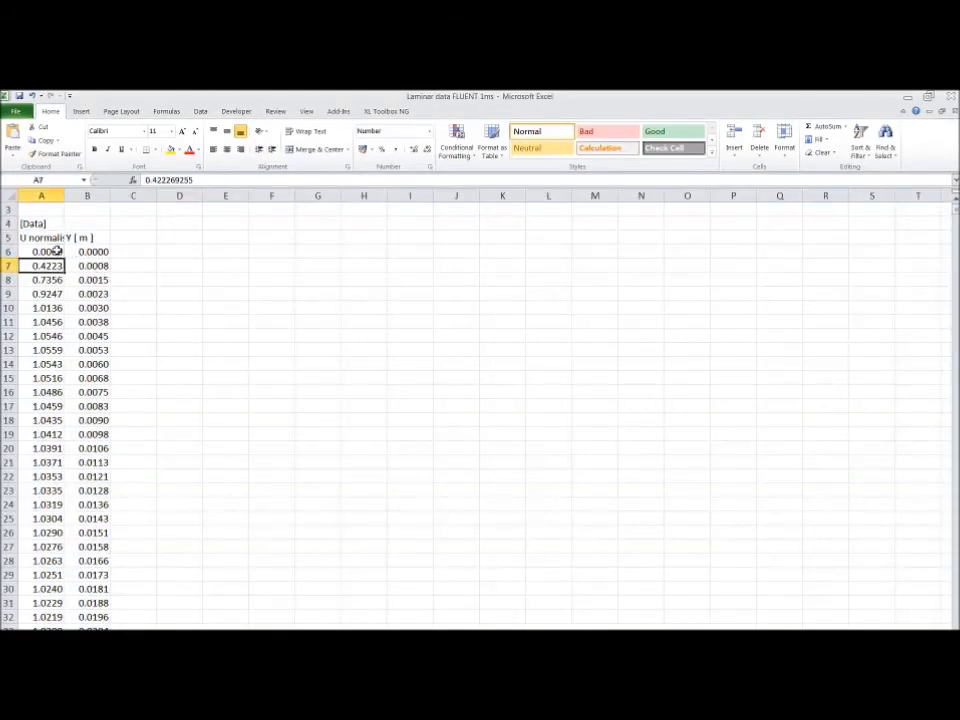
pyautogui.hotkey('shift', 'Down')
pyautogui.press('Up')
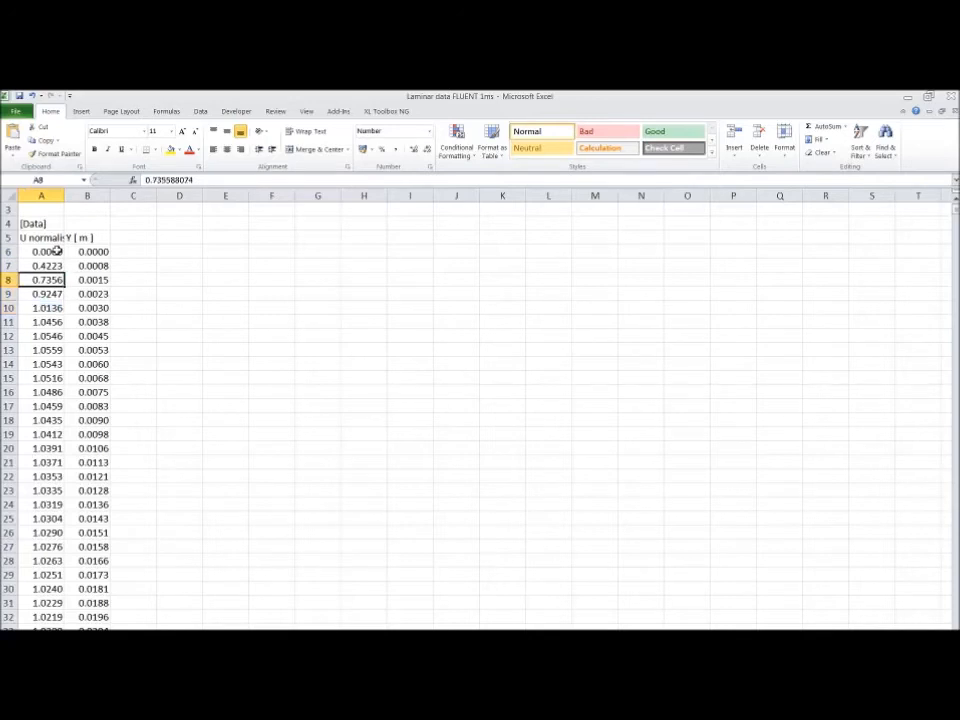
pyautogui.press('Down')
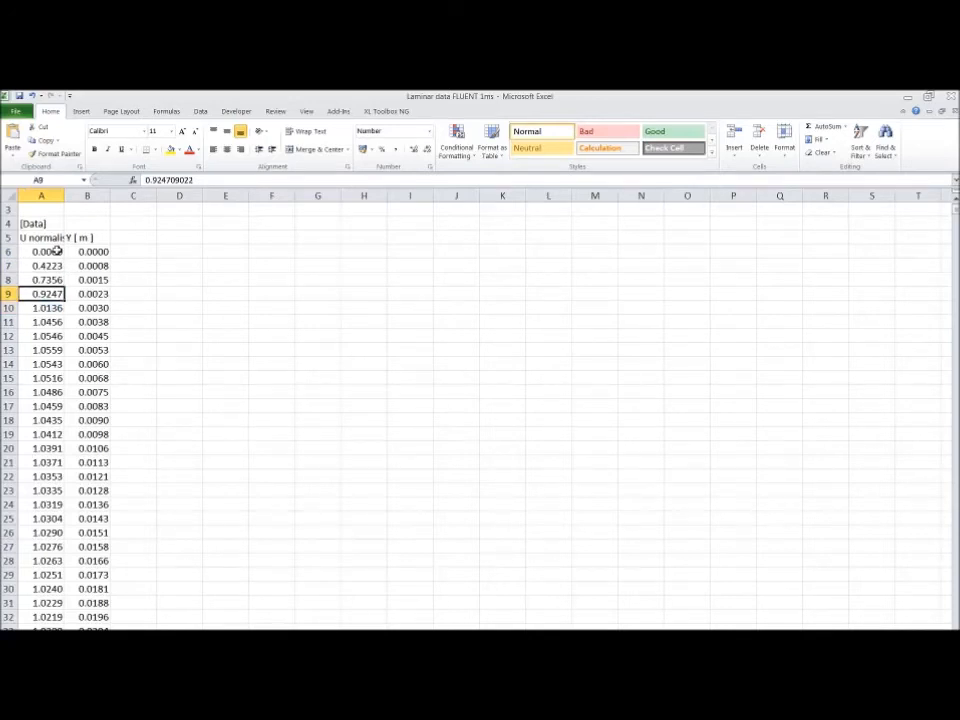
pyautogui.press('Down')
pyautogui.press('Right')
pyautogui.press('Right')
pyautogui.press('Right')
pyautogui.press('Up')
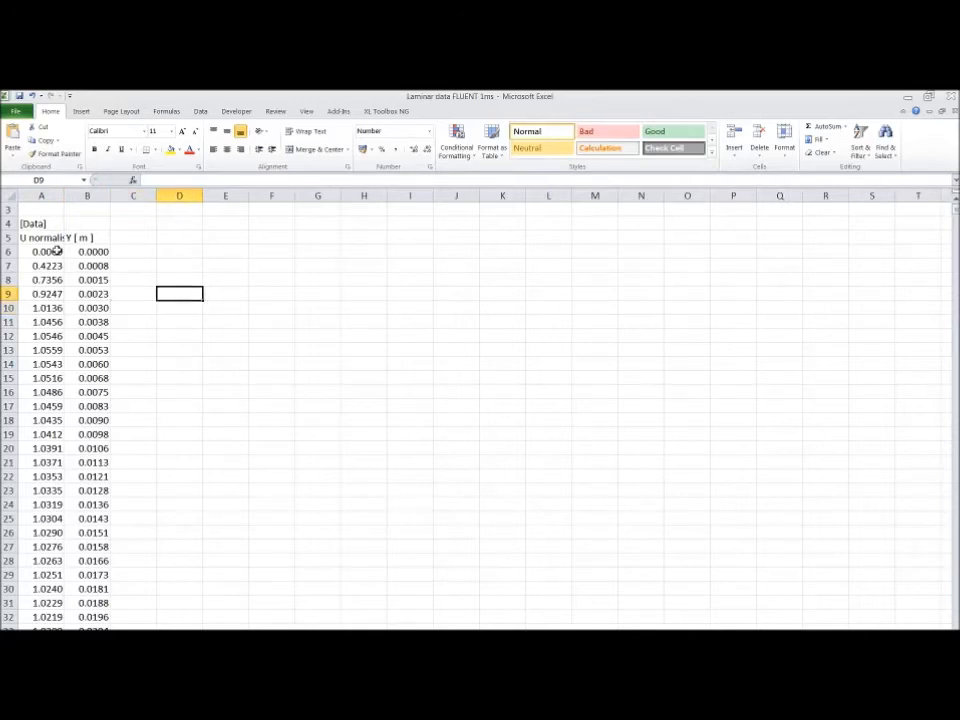
pyautogui.press('Left')
pyautogui.press('Left')
pyautogui.press('Left')
pyautogui.press('Down')
# - Enter =AVERAGE(B9:B10) in cell D9 to average the two Y values of the Tap 40 data
pyautogui.press('Right')
pyautogui.press('Right')
pyautogui.press('Right')
pyautogui.press('Up')
pyautogui.write('=')
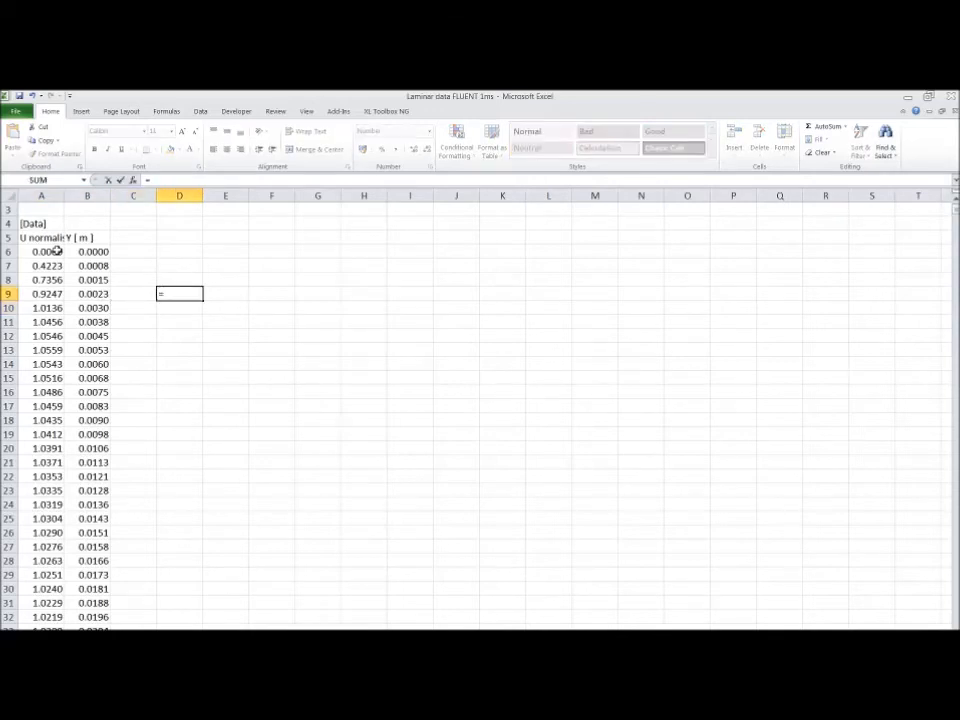
pyautogui.write('average(')
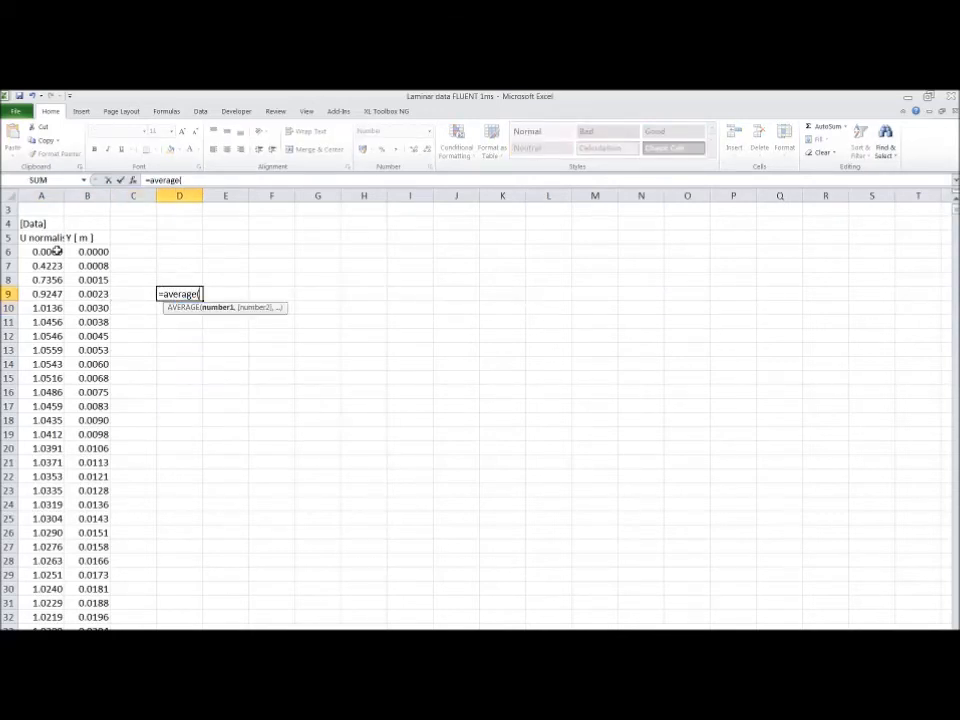
pyautogui.moveTo(95, 294); pyautogui.dragTo(95, 307)
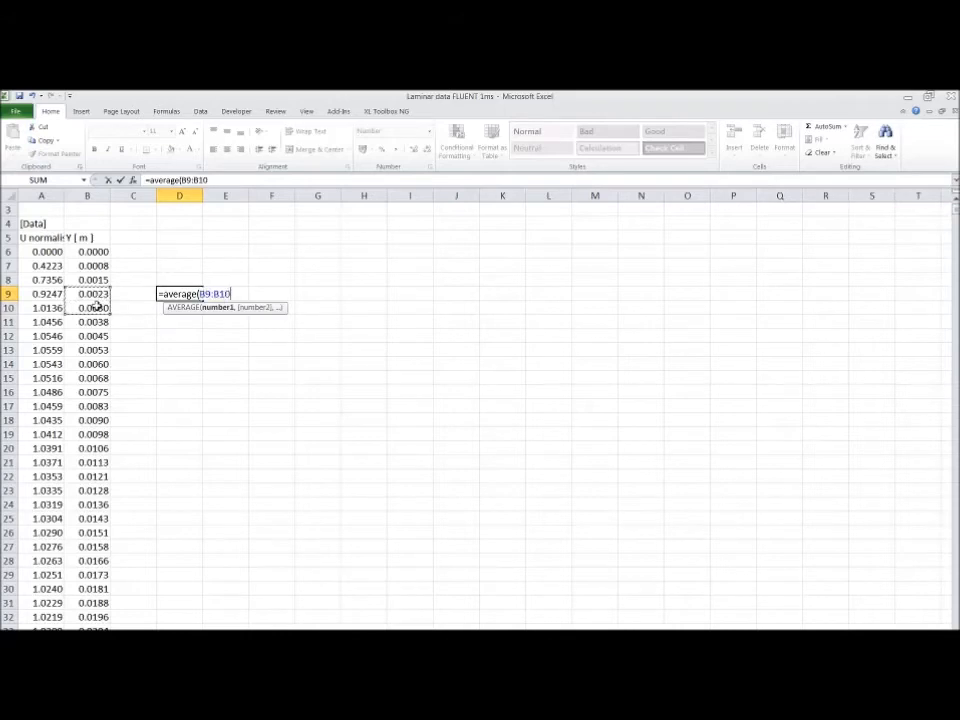
pyautogui.press('Return')
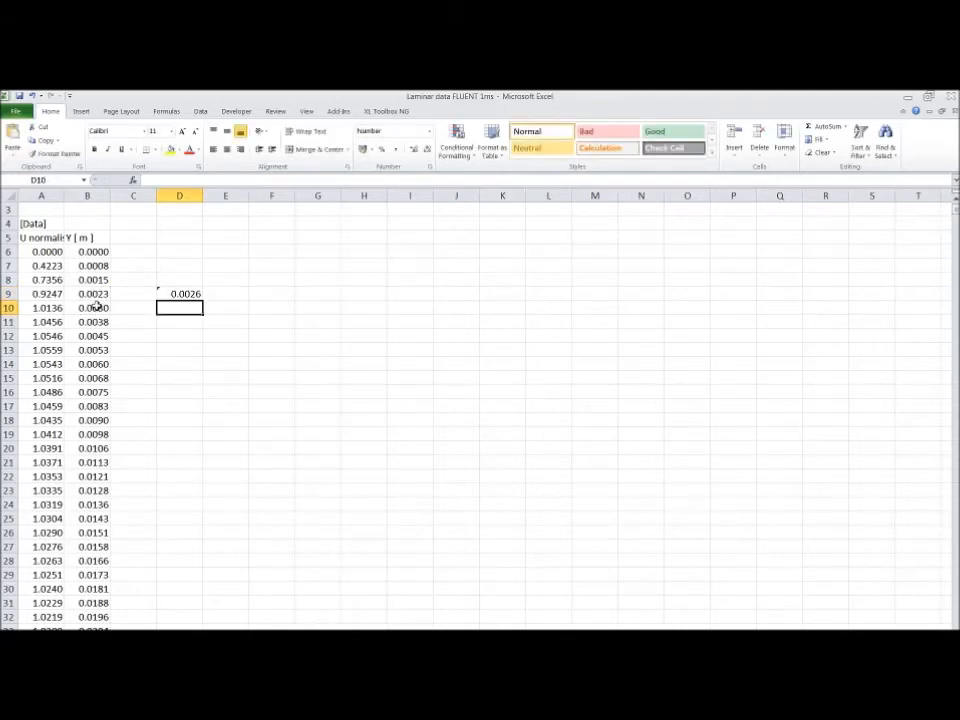
# - Copy the average formula from D9 to D217 in the Tap 90 data so it averages B217:B218
pyautogui.press('Up')
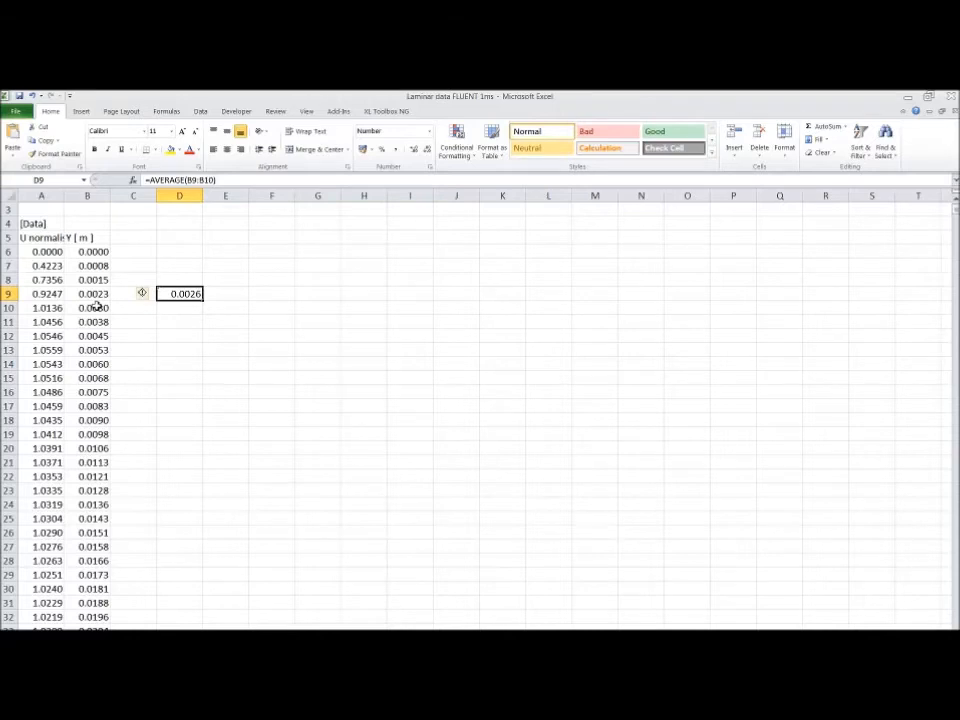
pyautogui.scroll(-20, 216, 420)
pyautogui.scroll(-20, 221, 428)
pyautogui.scroll(1, 217, 431)
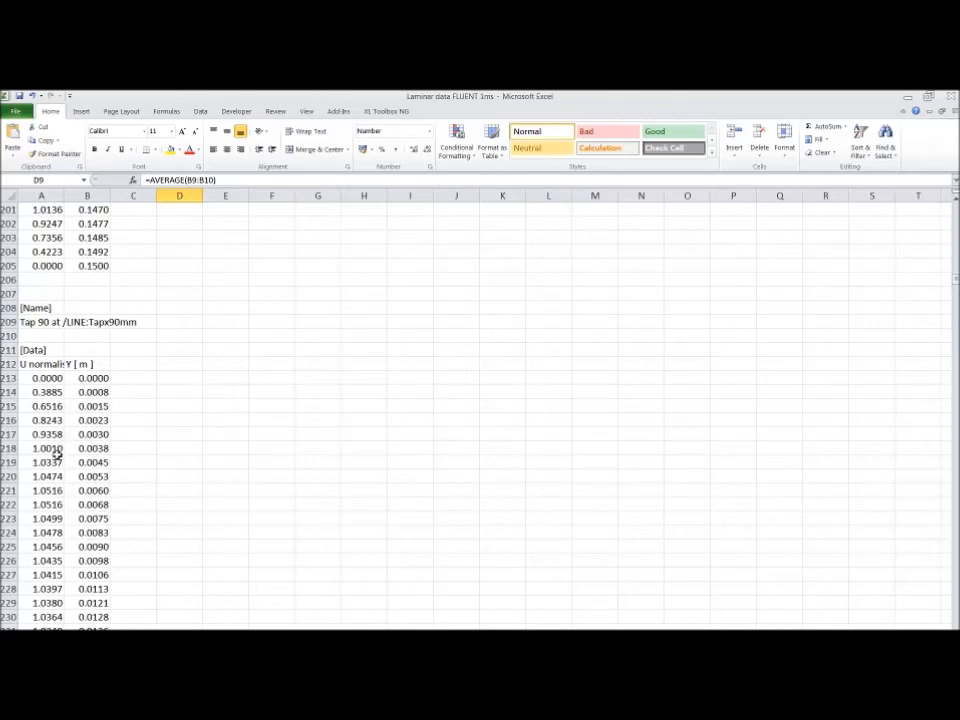
pyautogui.click(180, 435)
pyautogui.hotkey('ctrl', 'v')
pyautogui.doubleClick(178, 435)
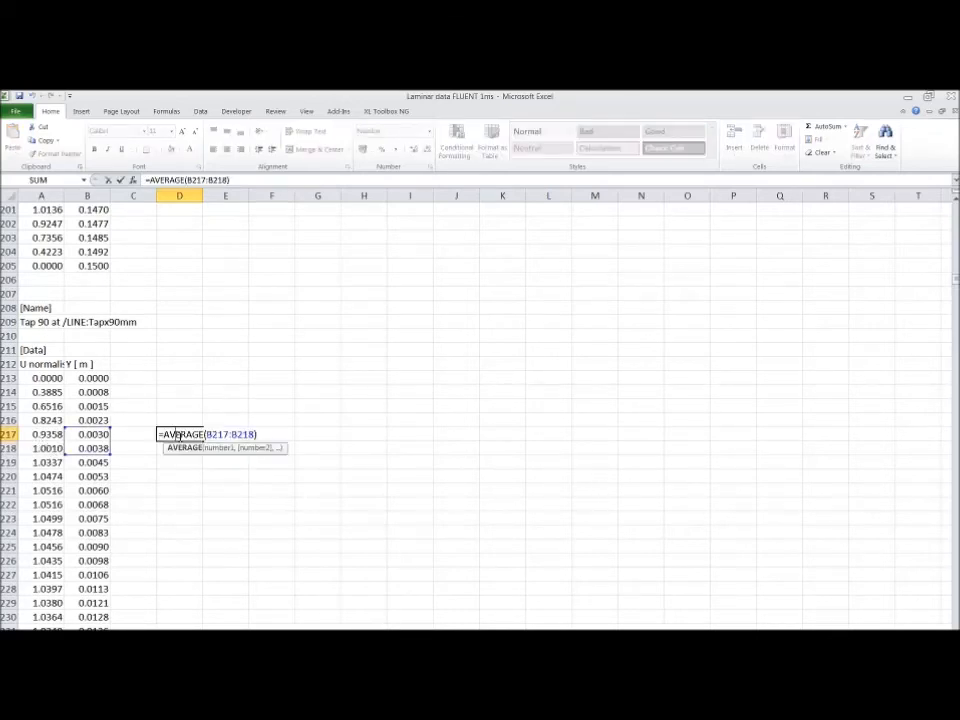
pyautogui.click(171, 446)
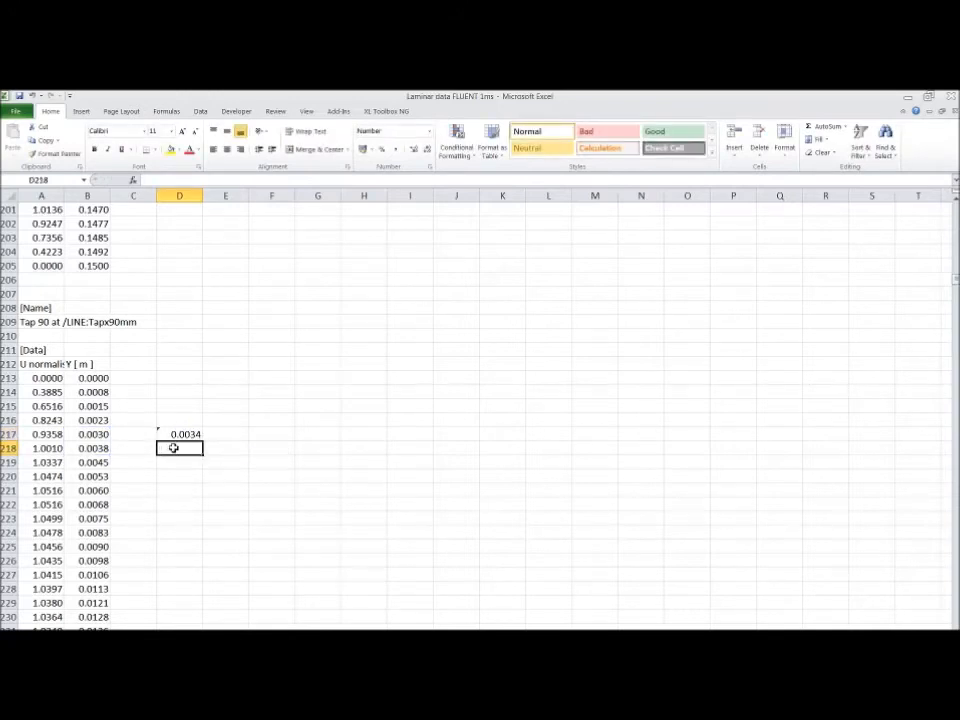
# - Copy the average formula from D217 to D425 in the Tap 150 data, averaging the Y values in rows 425 and 426
pyautogui.scroll(-1, 173, 437)
pyautogui.click(182, 393)
pyautogui.scroll(-3, 223, 514)
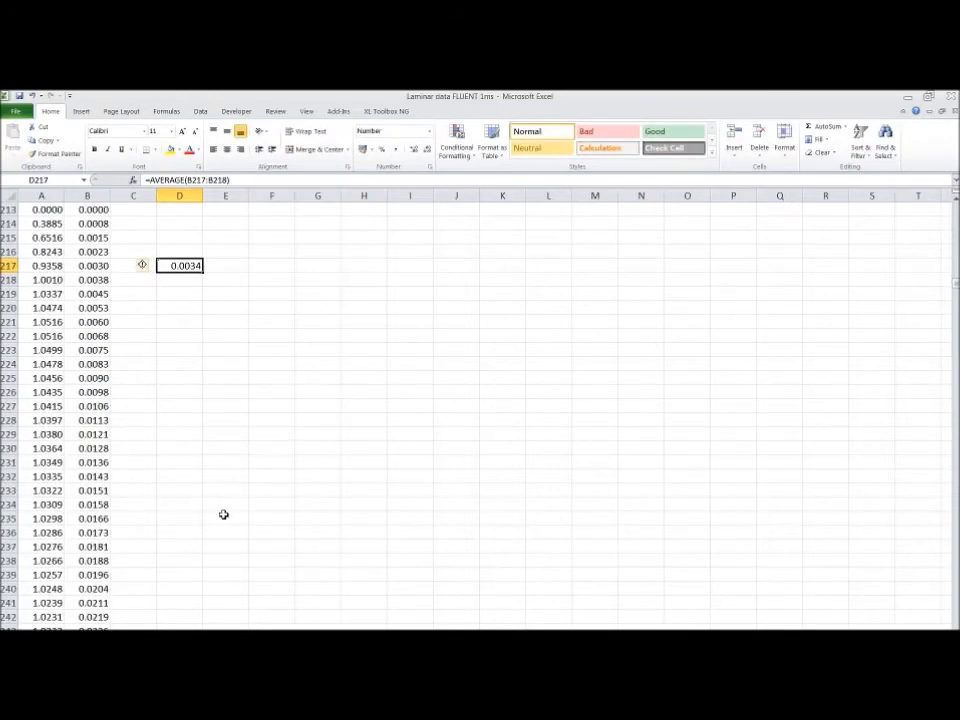
pyautogui.keyDown('ctrl'); pyautogui.scroll(-2, 223, 514); pyautogui.keyUp('ctrl')
pyautogui.scroll(-20, 223, 514)
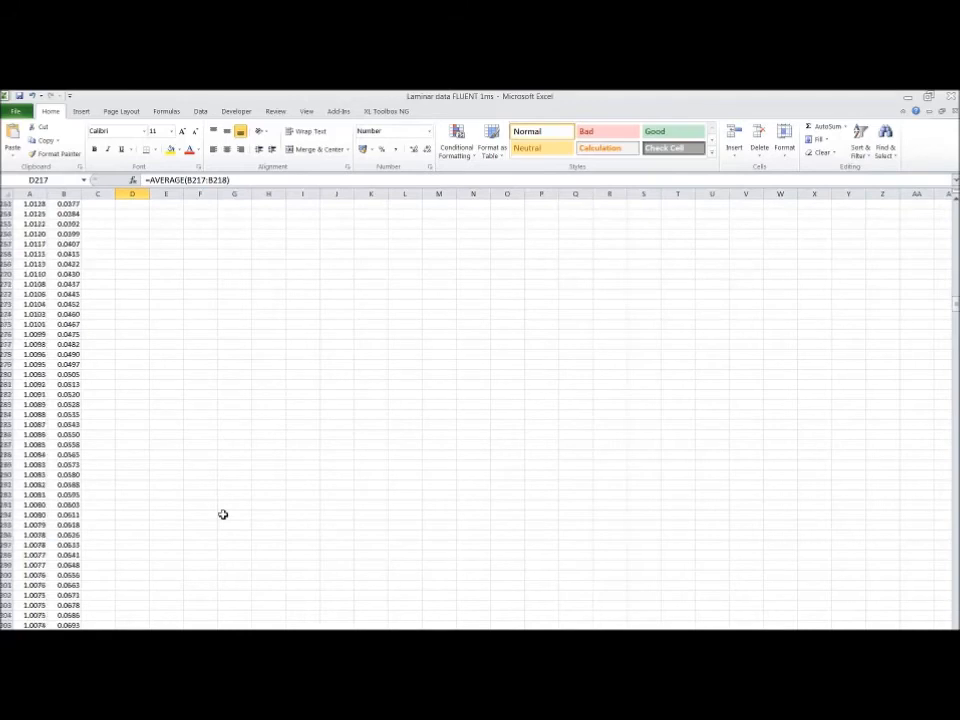
pyautogui.scroll(-20, 222, 514)
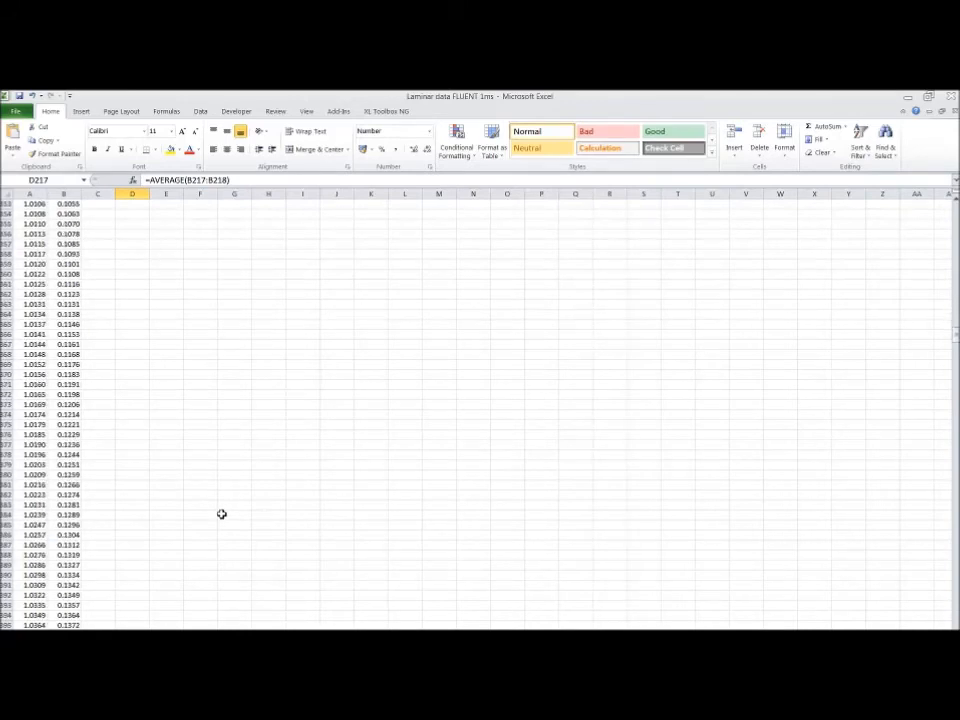
pyautogui.scroll(-2, 222, 514)
pyautogui.scroll(-3, 222, 514)
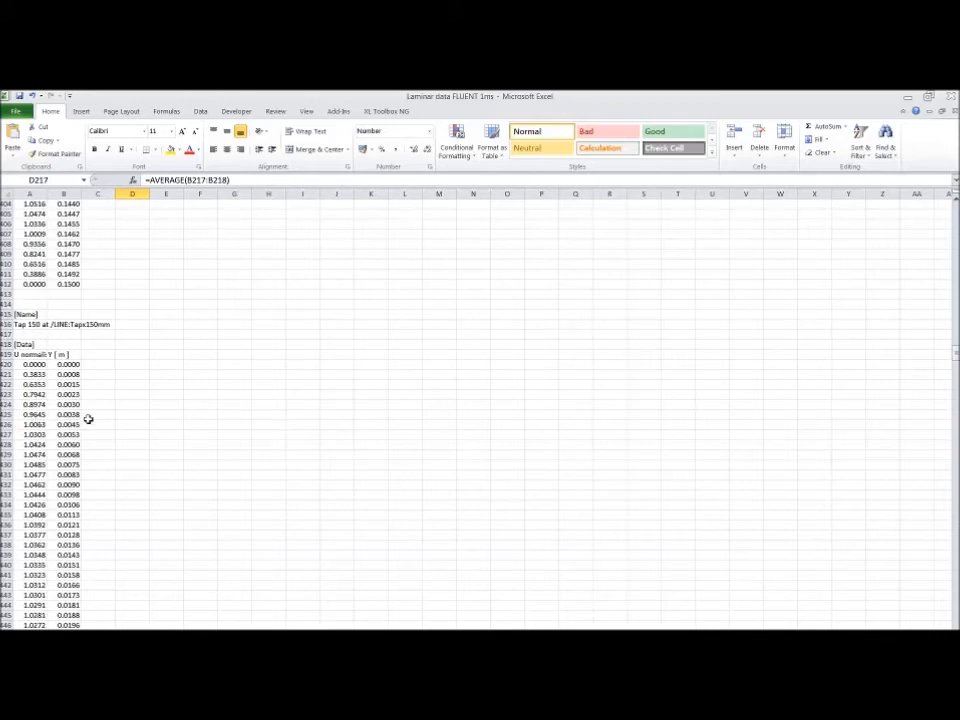
pyautogui.click(126, 414)
pyautogui.write('=AVERAGE(A425:B425)')
pyautogui.doubleClick(126, 414)
pyautogui.press('Return')
pyautogui.scroll(-20, 132, 414)
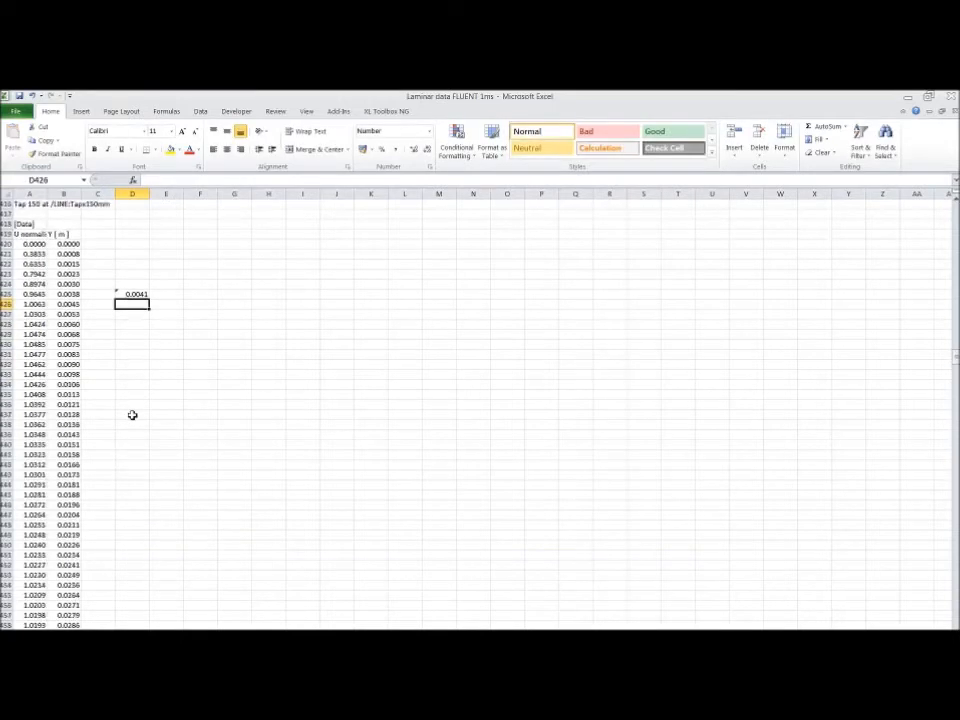
# - Enter =AVERAGE(B633:B634) in cell D633 to average the two Y values of the Tap 220 data
pyautogui.scroll(-20, 132, 414)
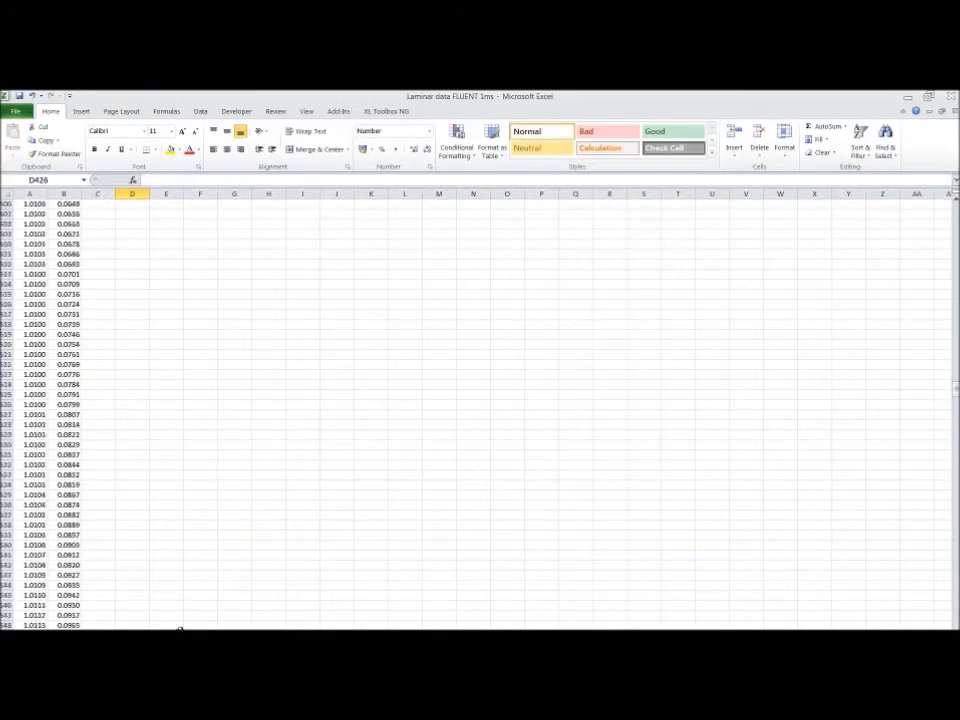
pyautogui.scroll(-3, 157, 585)
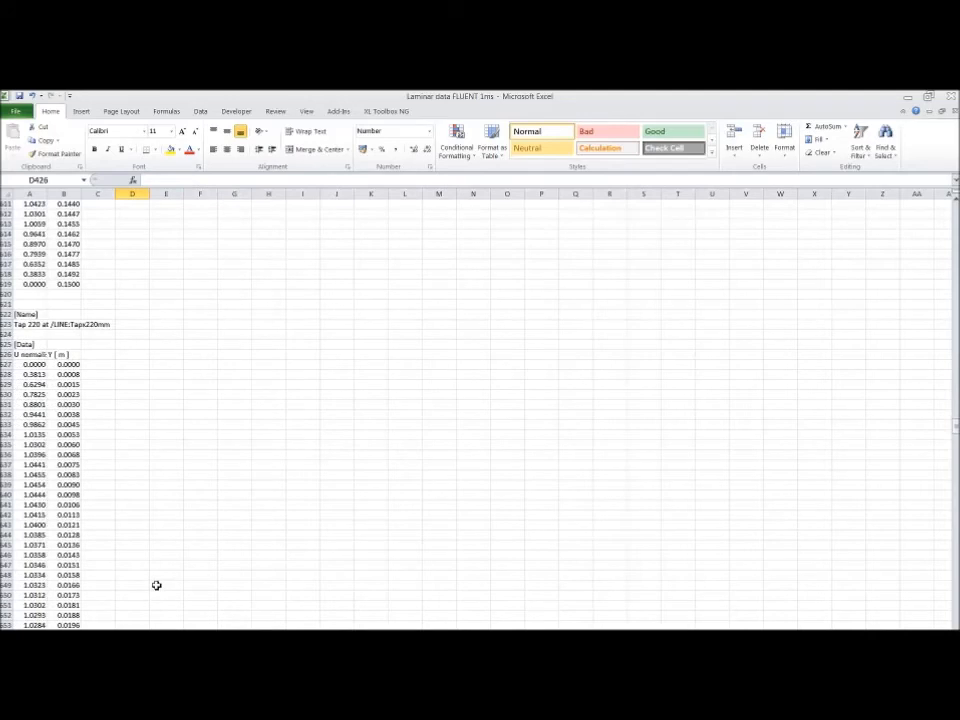
pyautogui.click(126, 426)
pyautogui.write('=ave')
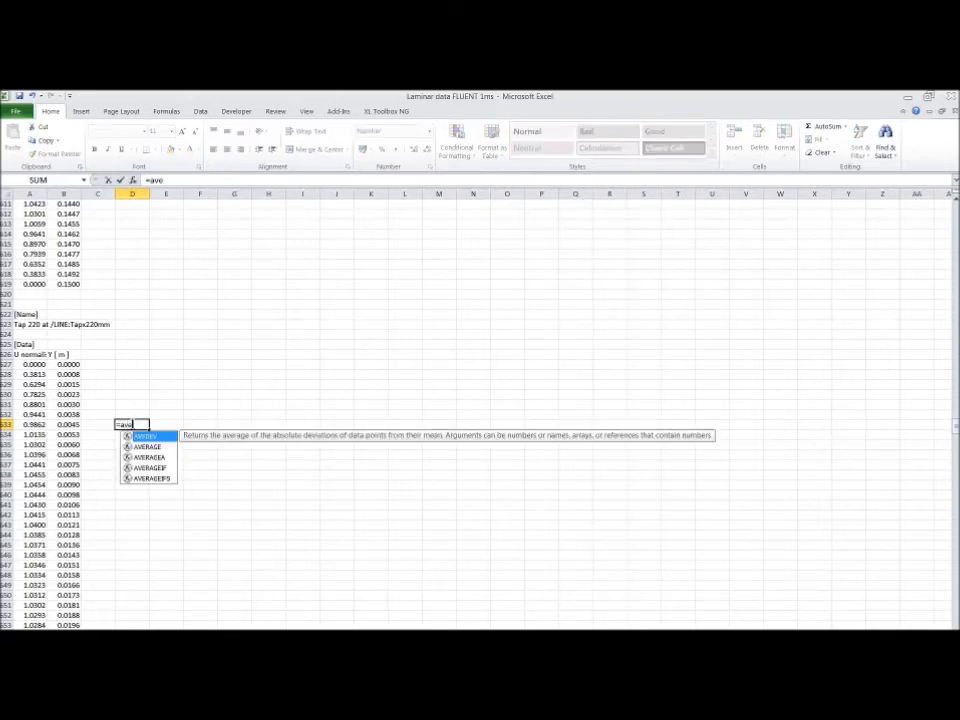
pyautogui.write('rage(')
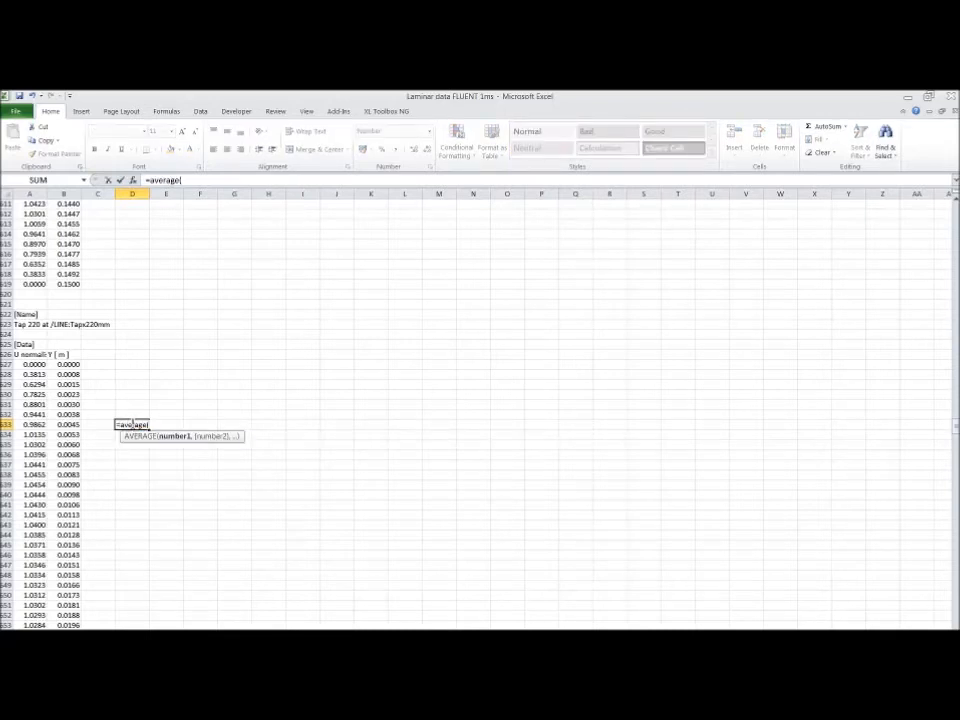
pyautogui.moveTo(69, 424); pyautogui.dragTo(72, 435)
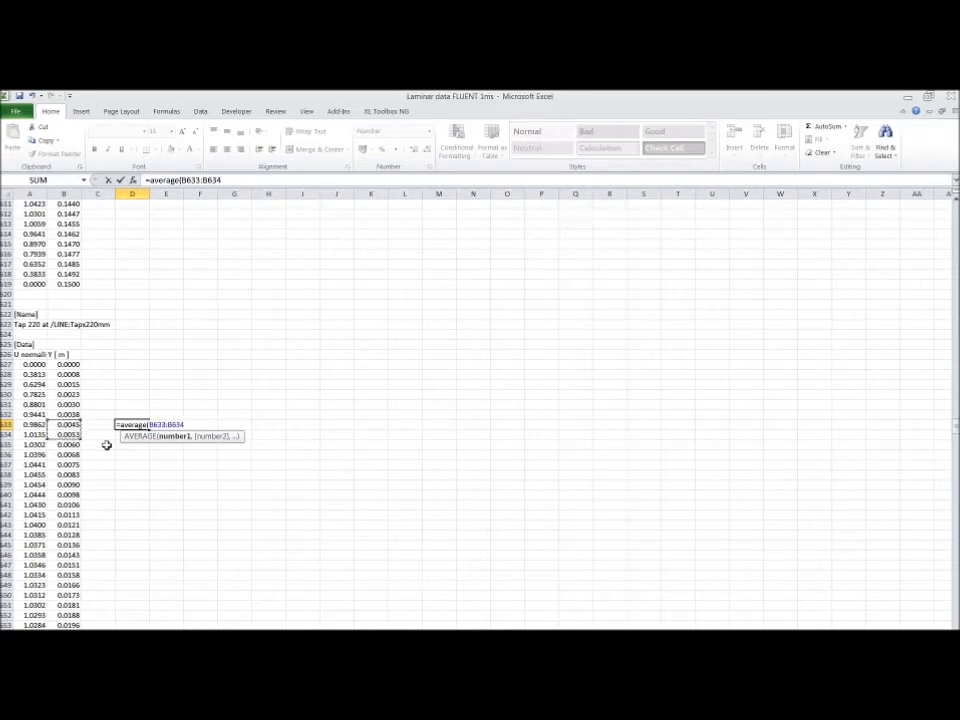
pyautogui.hotkey('ctrl', 'Return')
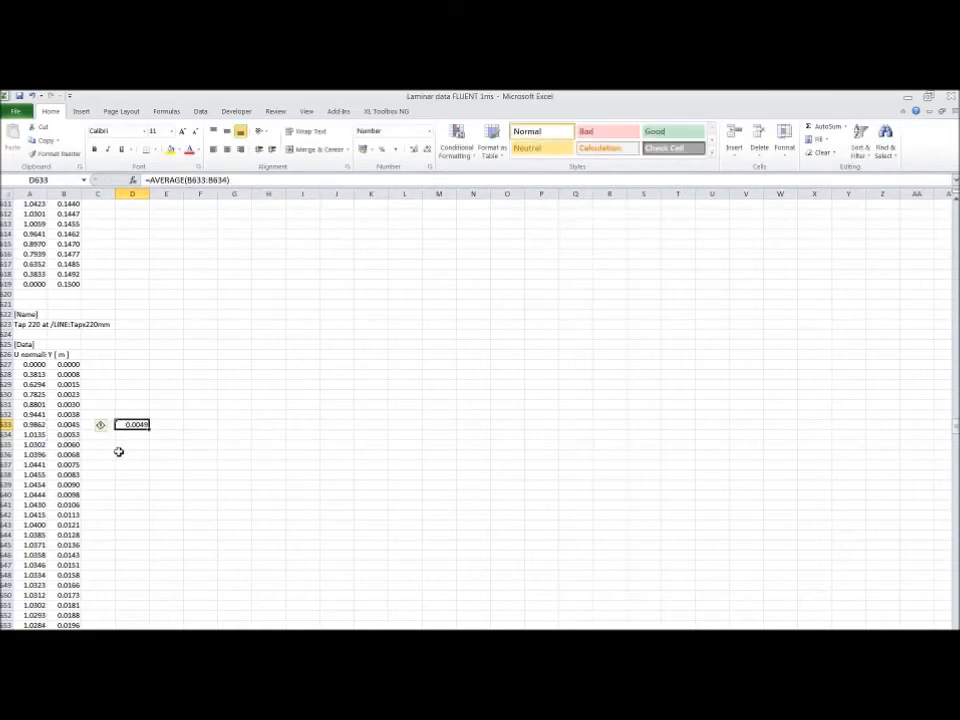
# - Copy the average formula from D633 to D840 in the Tap 300 data so it averages B840:B841
pyautogui.scroll(-20, 113, 456)
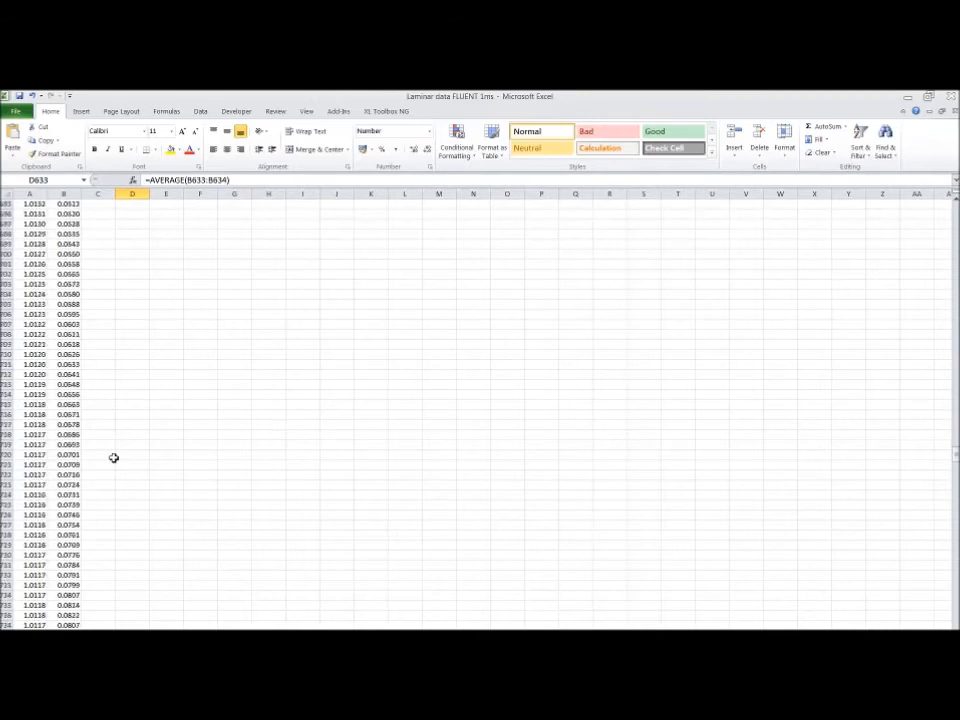
pyautogui.scroll(-17, 148, 496)
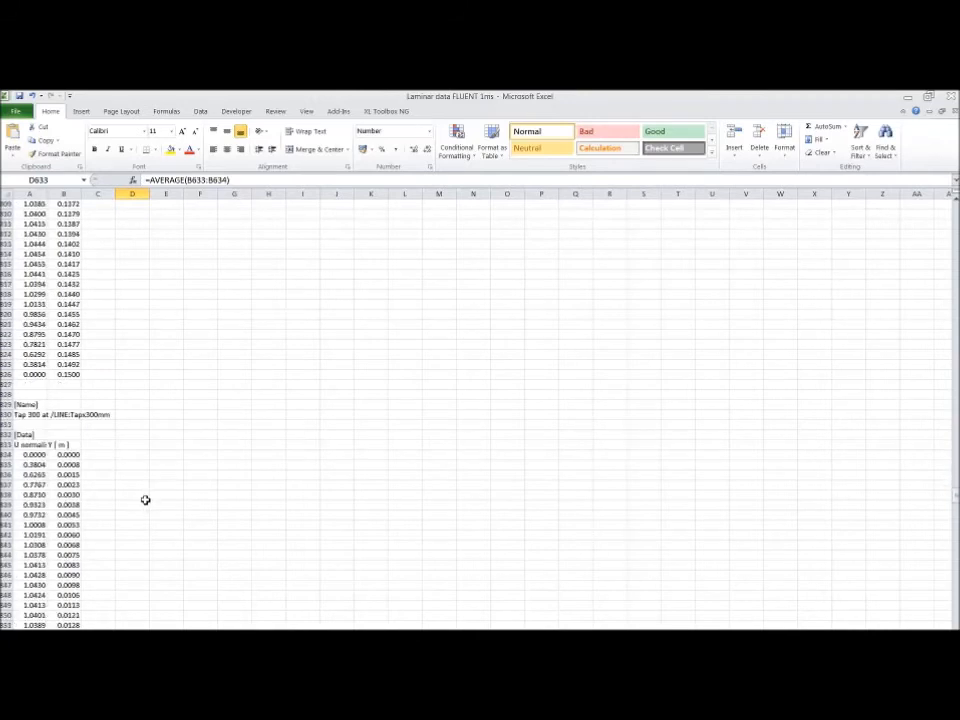
pyautogui.scroll(-3, 145, 500)
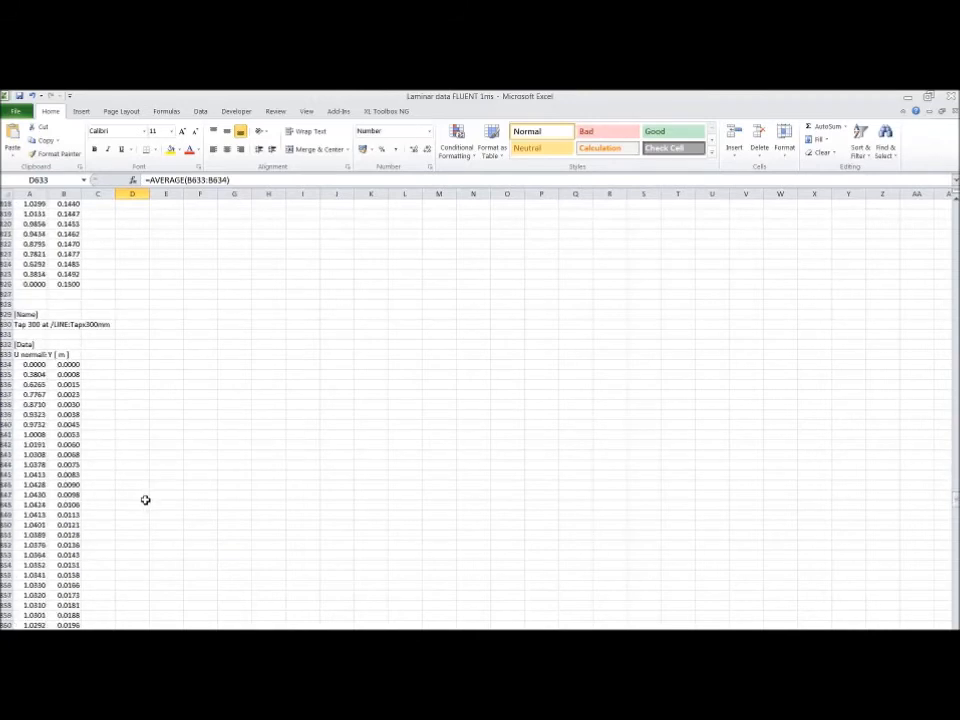
pyautogui.click(129, 427)
pyautogui.write('=AVERAGE(B840:B841)')
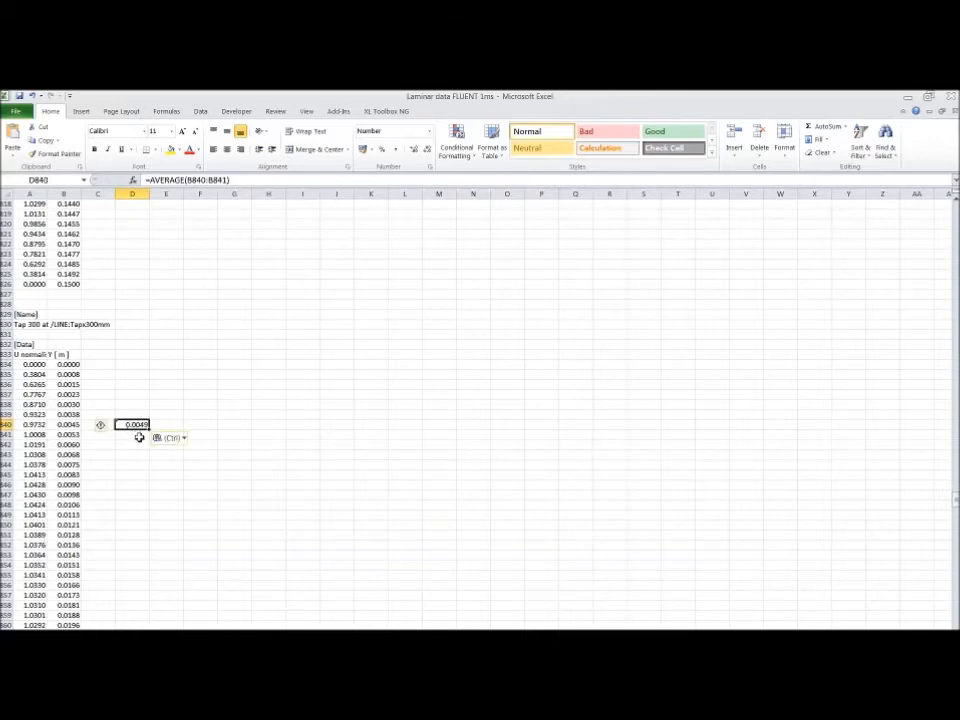
# - Copy the average formula to D1048 in the Outlet (500mm) data so it averages B1048:B1049
pyautogui.scroll(-18, 139, 456)
pyautogui.scroll(-20, 140, 456)
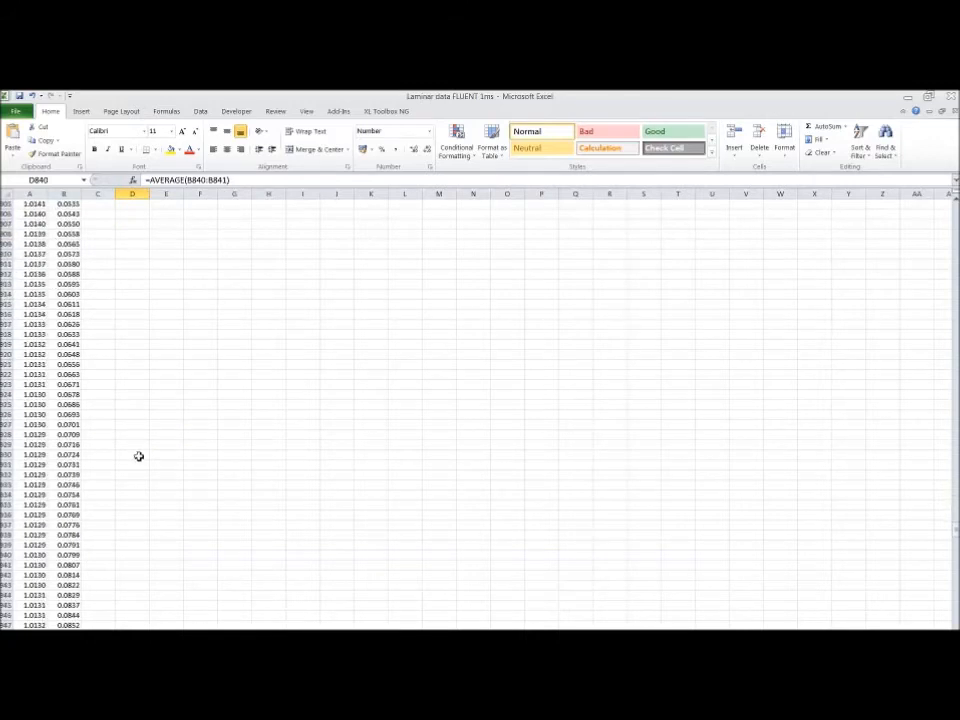
pyautogui.scroll(-5, 139, 456)
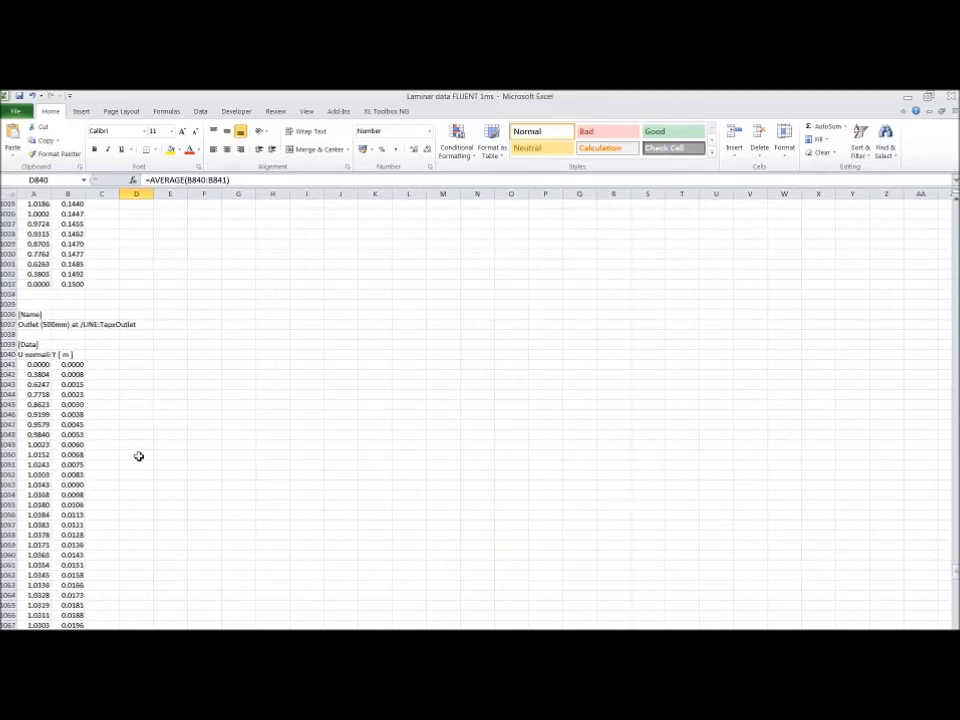
pyautogui.scroll(5, 139, 456)
pyautogui.scroll(-6, 139, 456)
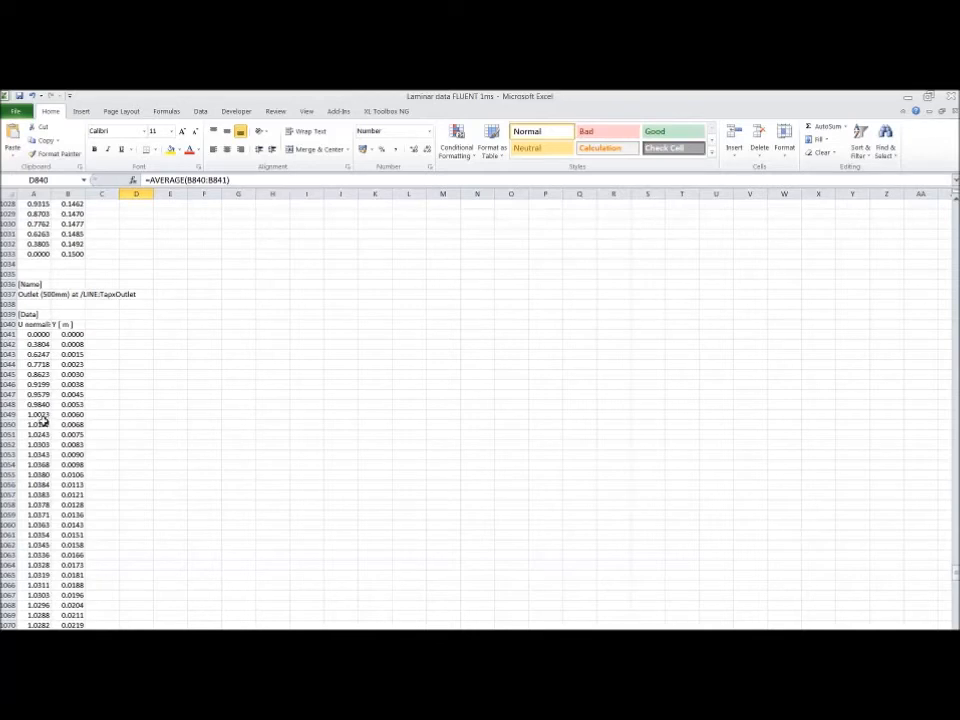
pyautogui.click(143, 405)
pyautogui.write('=AVERAGE(B1048:B1049)')
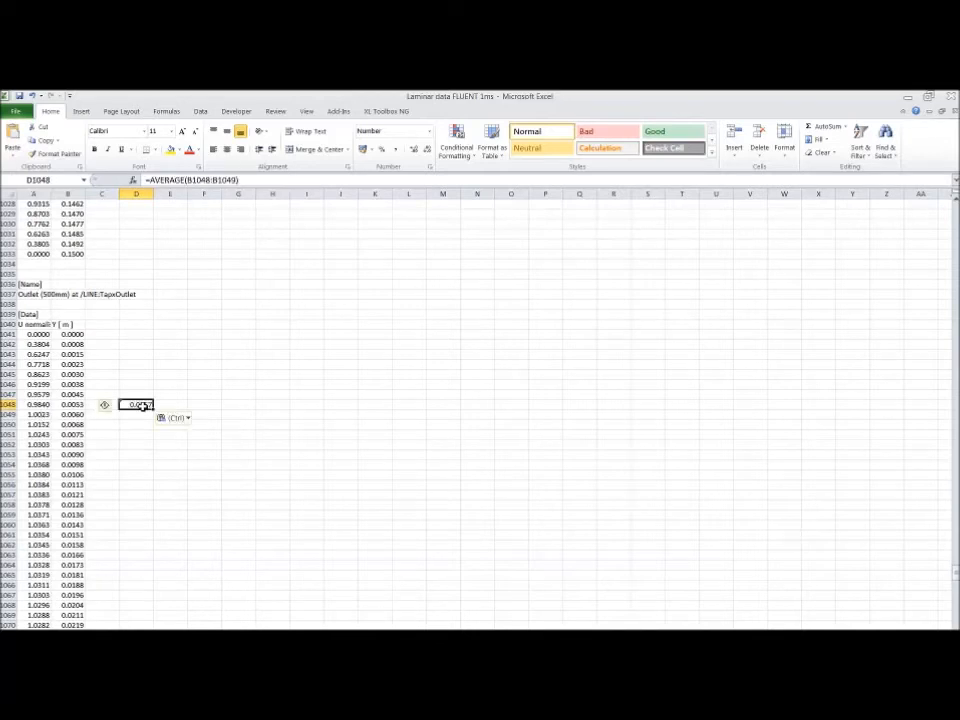
# - Copy the column D range from D9 down to D1048, covering the averages of all taps and the outlet
pyautogui.hotkey('ctrl', 'Up')
pyautogui.hotkey('ctrl', 'Up')
pyautogui.hotkey('ctrl', 'Up')
pyautogui.hotkey('ctrl', 'Up')
pyautogui.hotkey('ctrl', 'Up')
pyautogui.hotkey('ctrl', 'Up')
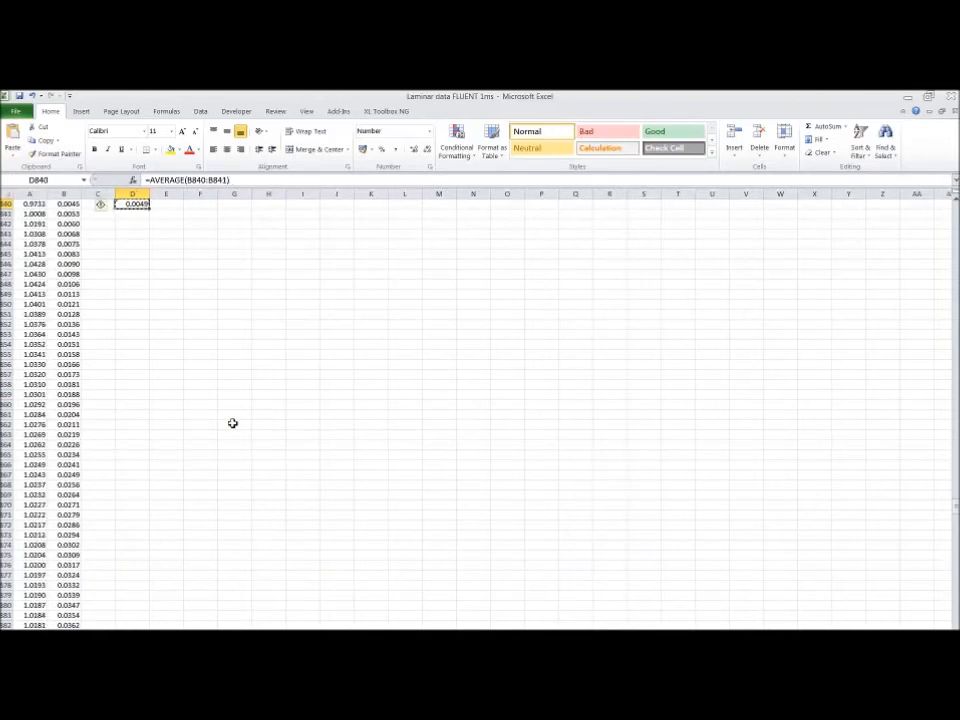
pyautogui.press('Down')
pyautogui.press('Down')
pyautogui.hotkey('ctrl', 'Down')
pyautogui.hotkey('ctrl', 'Down')
pyautogui.hotkey('ctrl', 'Up')
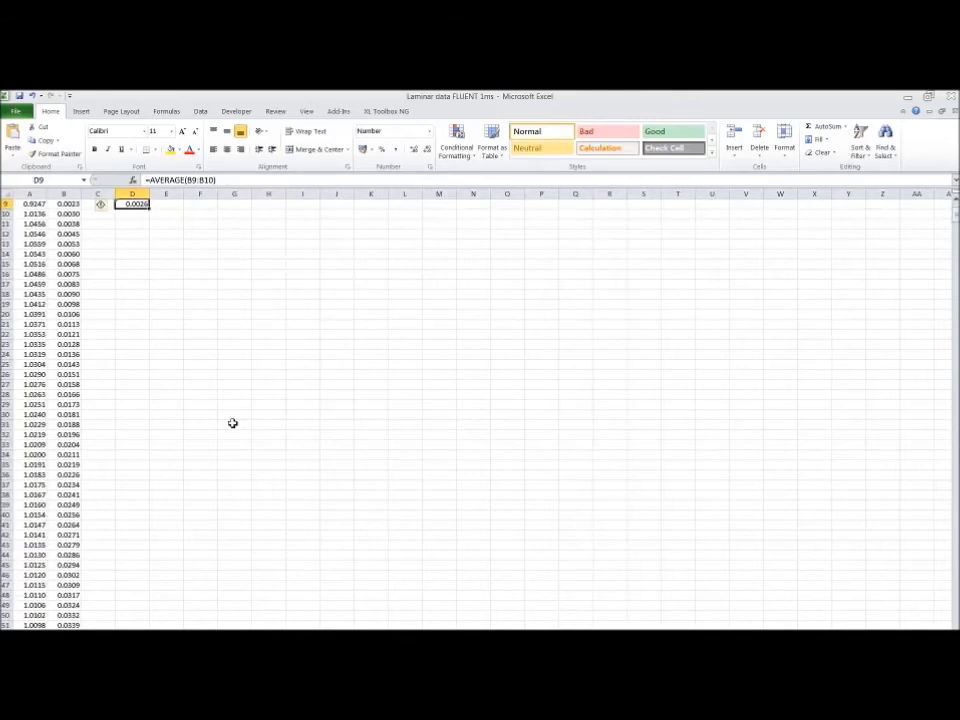
pyautogui.hotkey('ctrl', 'shift', 'Down')
pyautogui.hotkey('ctrl', 'shift', 'Down')
pyautogui.hotkey('ctrl', 'shift', 'Down')
pyautogui.hotkey('ctrl', 'shift', 'Down')
pyautogui.hotkey('ctrl', 'shift', 'Down')
pyautogui.hotkey('ctrl', 'shift', 'Down')
pyautogui.hotkey('ctrl', 'shift', 'Up')
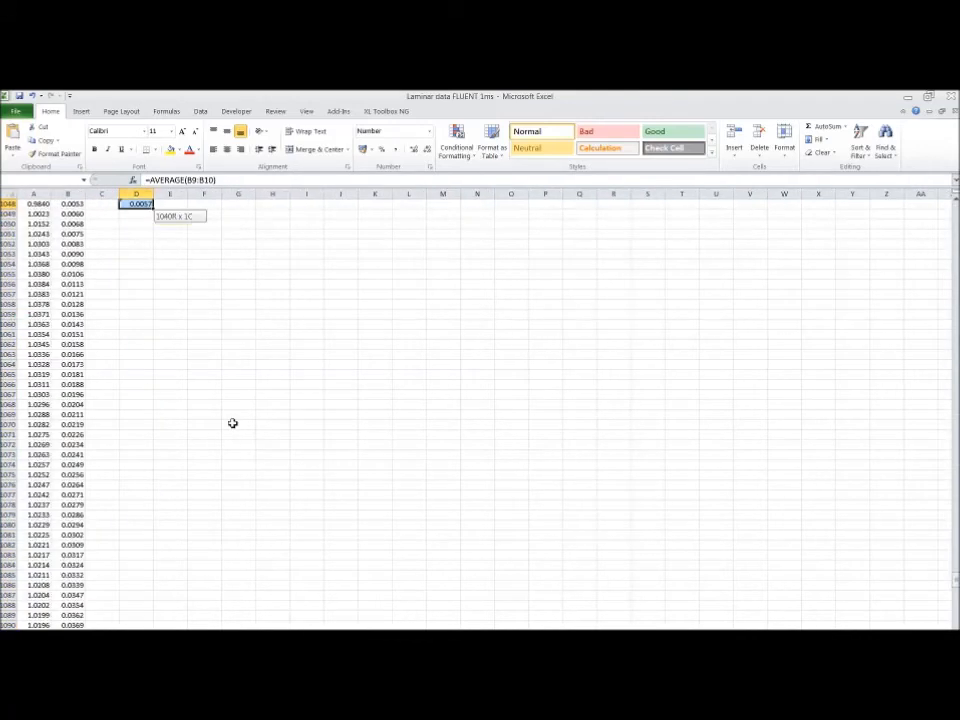
pyautogui.hotkey('ctrl', 'c')
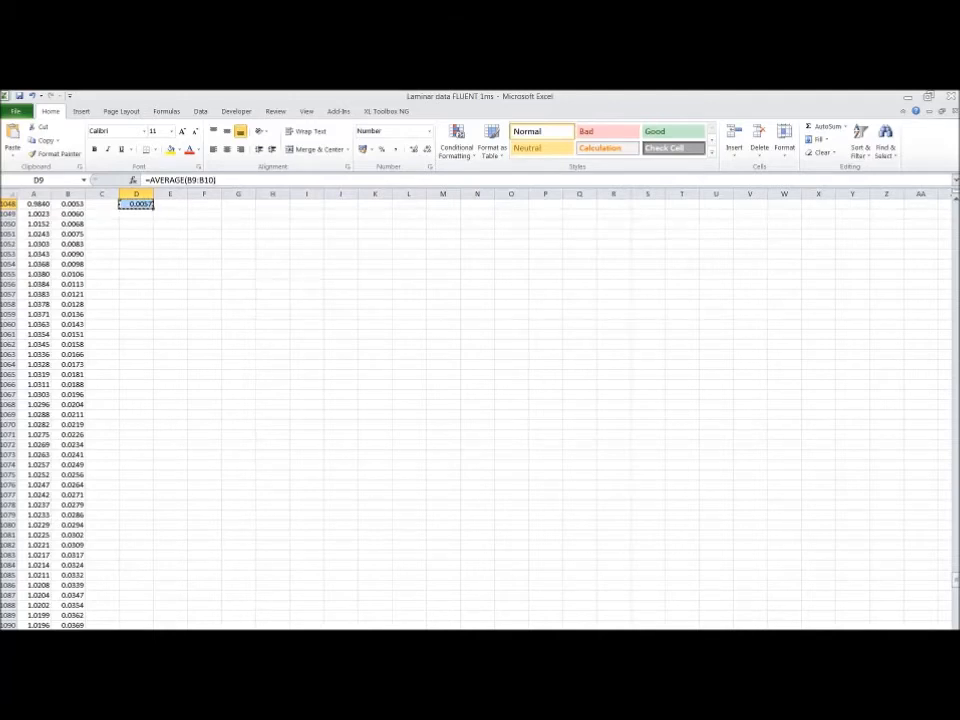
# - Paste the copied averages as values only, skipping blanks, starting at cell F5 of the next, empty worksheet
pyautogui.hotkey('ctrl', 'pagedown')
pyautogui.click(233, 254)
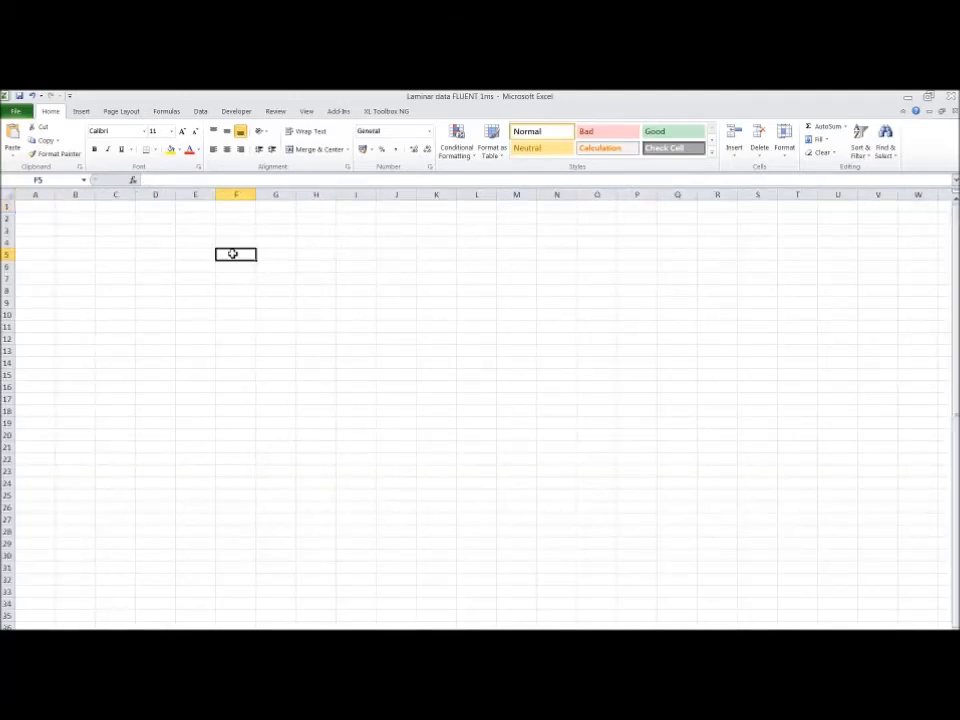
pyautogui.click(10, 152)
pyautogui.click(37, 274)
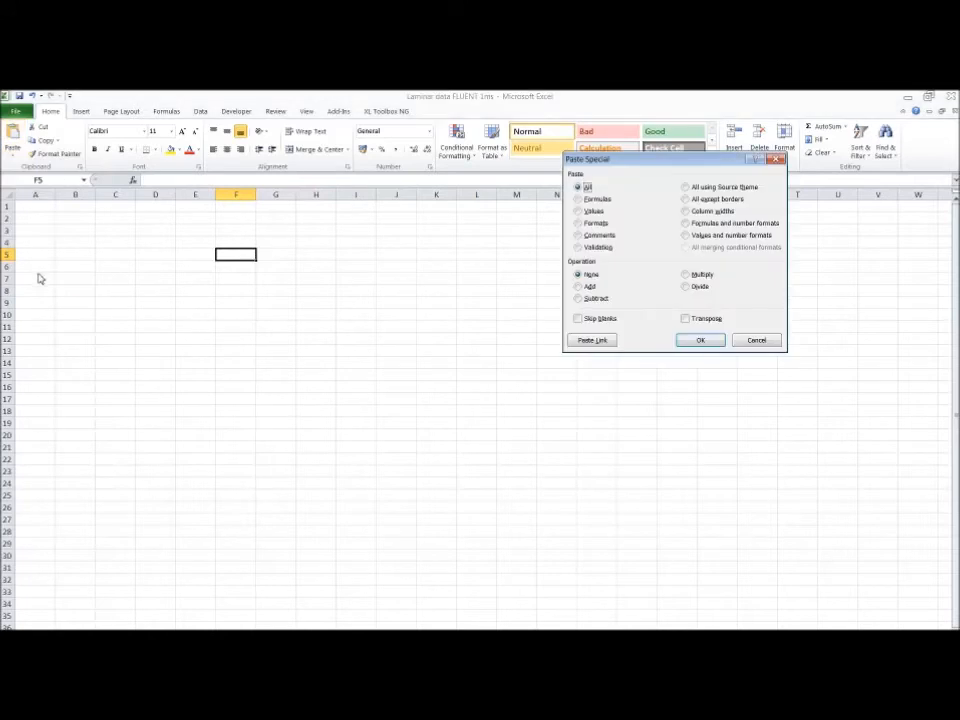
pyautogui.click(580, 211)
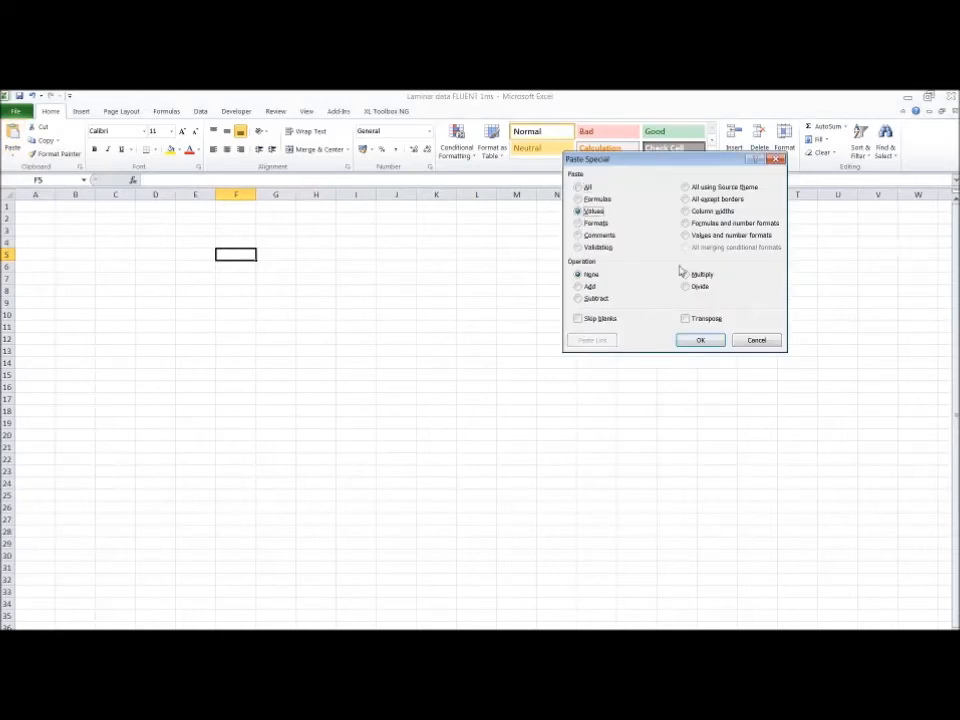
pyautogui.click(579, 319)
pyautogui.click(701, 341)
# - Move the pasted Tap 90 average from F213 up to F6, directly below the first value
pyautogui.click(251, 255)
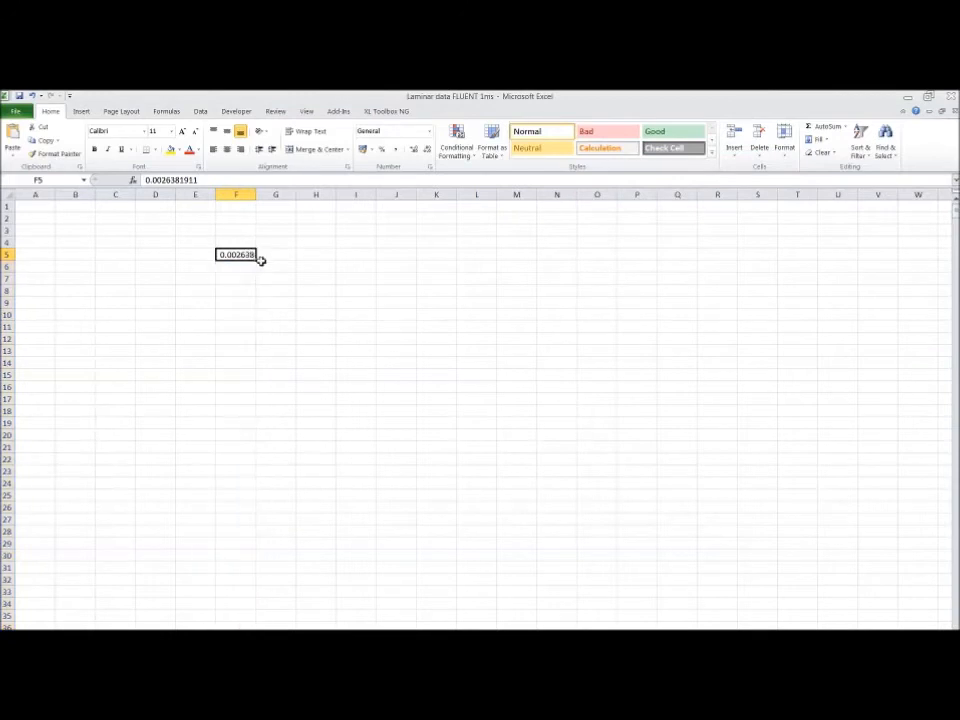
pyautogui.press('Down')
pyautogui.hotkey('ctrl', 'shift', 'Down')
pyautogui.hotkey('ctrl', 'Down')
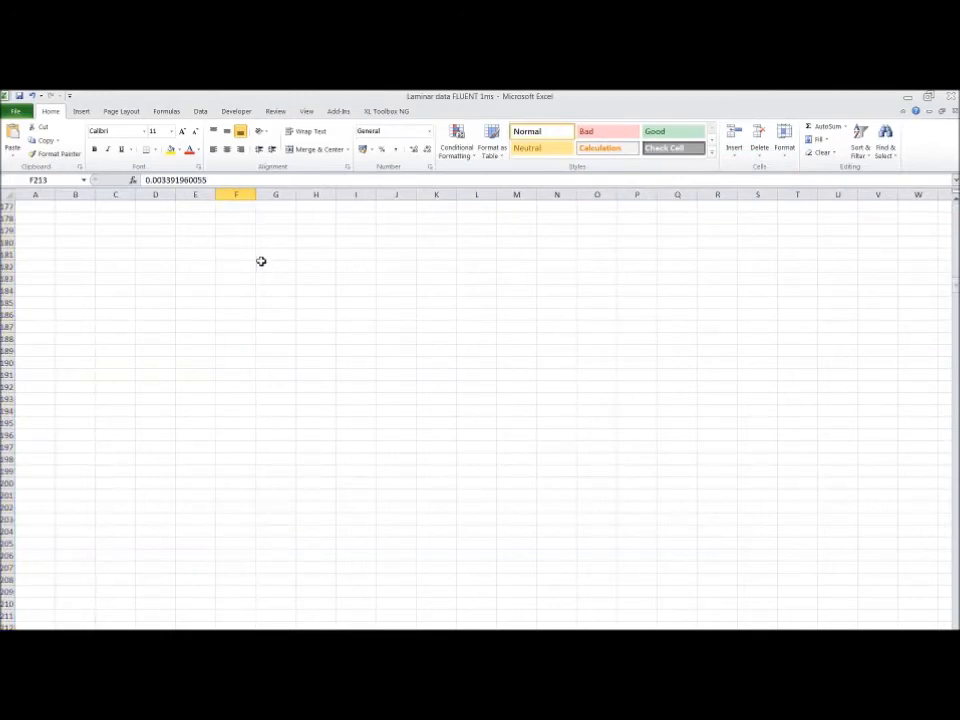
pyautogui.hotkey('ctrl', 'Up')
pyautogui.press('Down')
pyautogui.press('Down')
pyautogui.press('Up')
# - Move the pasted Tap 150 average from F421 up to F7
pyautogui.hotkey('ctrl', 'Down')
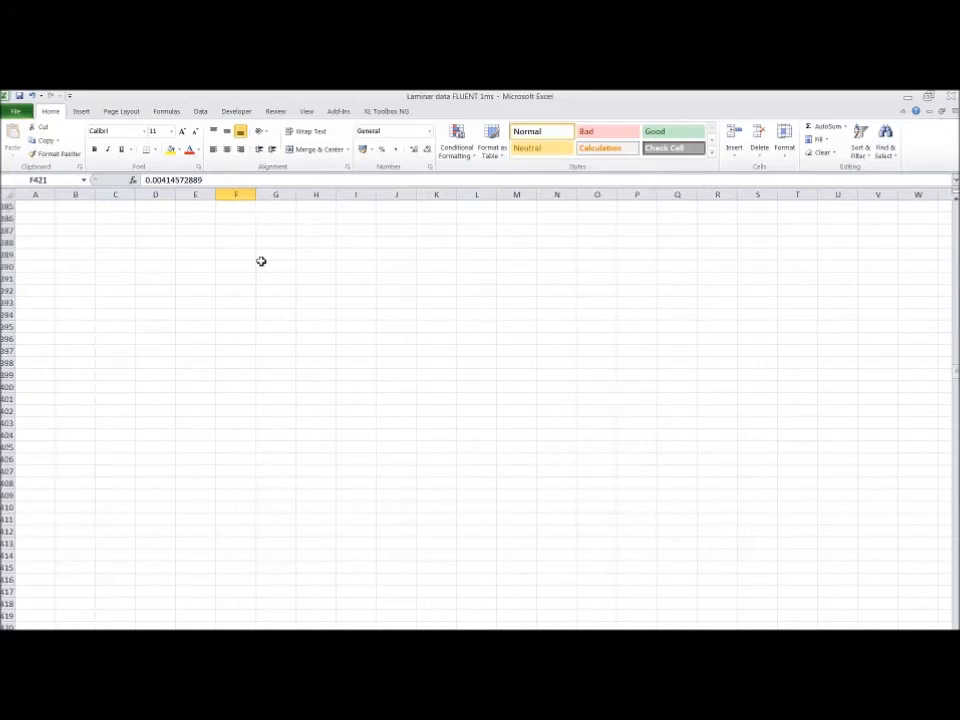
pyautogui.hotkey('ctrl', 'x')
pyautogui.hotkey('ctrl', 'Up')
pyautogui.press('Down')
pyautogui.hotkey('ctrl', 'v')
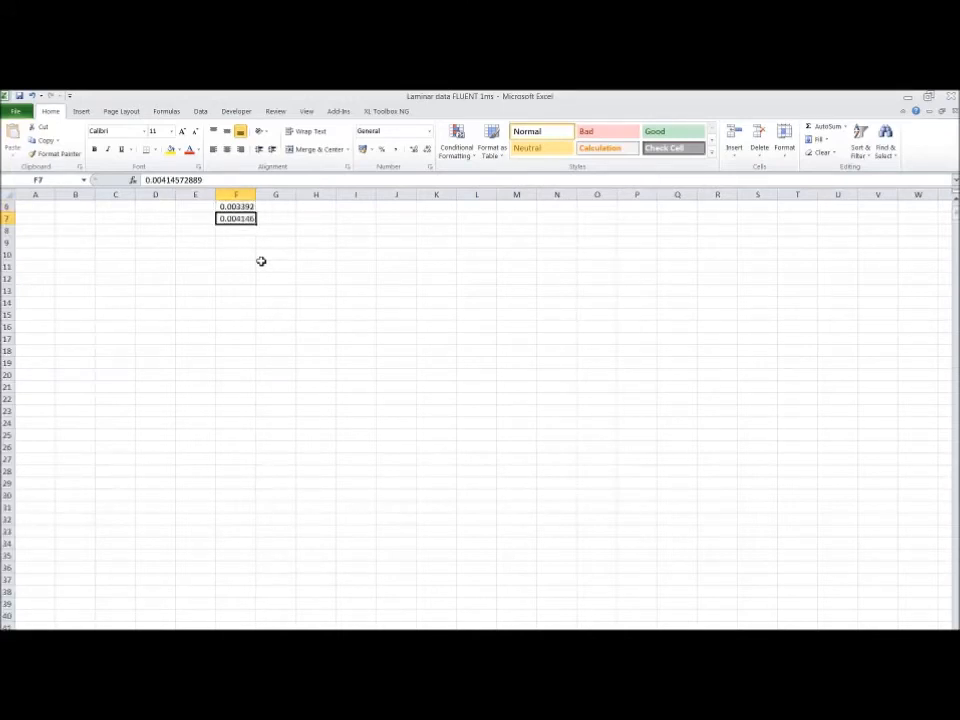
# - Move the pasted Tap 220 average up column F to cell F8
pyautogui.hotkey('ctrl', 'Down')
pyautogui.hotkey('ctrl', 'x')
pyautogui.hotkey('ctrl', 'Up')
pyautogui.press('Down')
pyautogui.hotkey('ctrl', 'v')
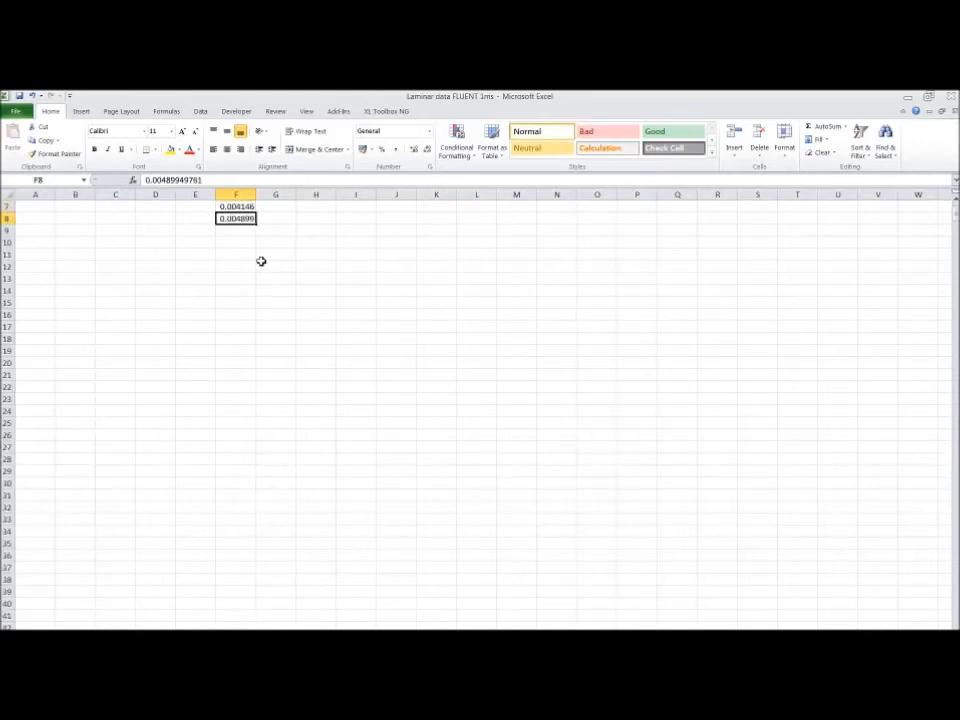
# - Move the pasted Tap 300 average up column F to cell F9
pyautogui.hotkey('ctrl', 'Down')
pyautogui.hotkey('ctrl', 'x')
pyautogui.hotkey('ctrl', 'Up')
pyautogui.press('Down')
pyautogui.hotkey('ctrl', 'v')
# - Move the pasted outlet average from F1044 up to F10
pyautogui.hotkey('ctrl', 'Down')
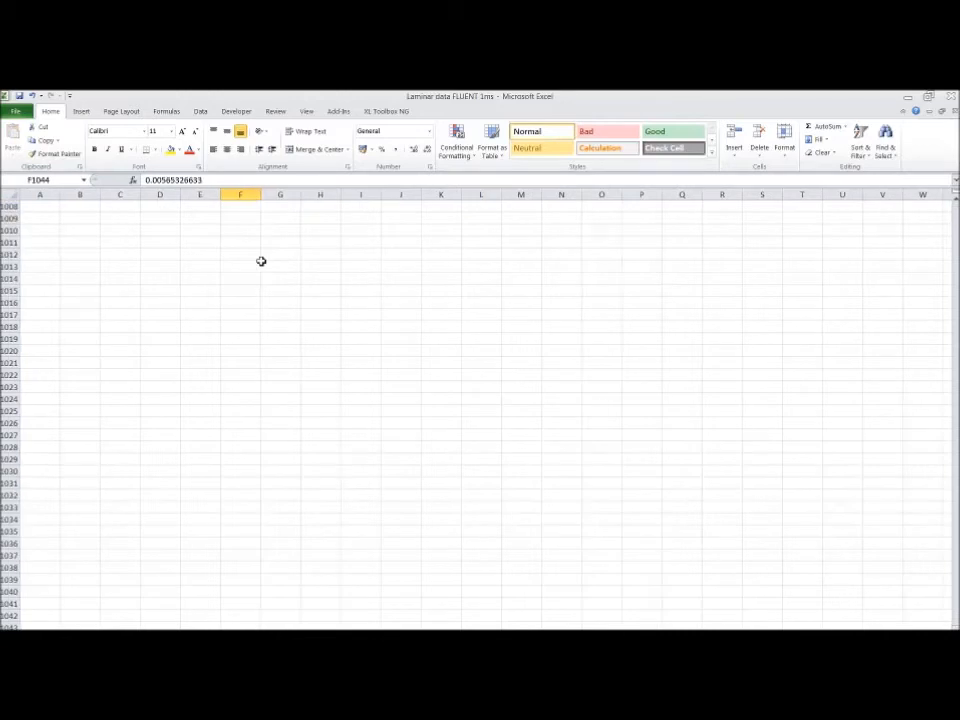
pyautogui.hotkey('ctrl', 'x')
pyautogui.hotkey('ctrl', 'Up')
pyautogui.press('Down')
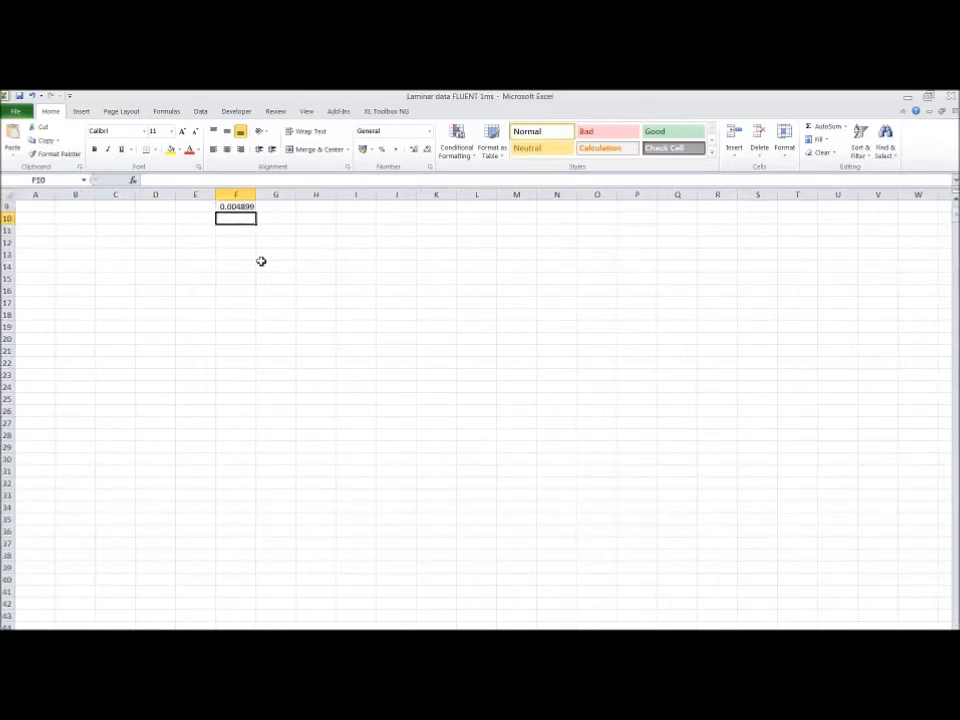
pyautogui.hotkey('ctrl', 'v')
# - Review the collected averages in F5:F10 one by one, comparing the values in F8 and F9
pyautogui.hotkey('ctrl', 'Up')
pyautogui.press('Down')
pyautogui.press('Down')
pyautogui.press('Down')
pyautogui.press('Down')
pyautogui.press('Down')
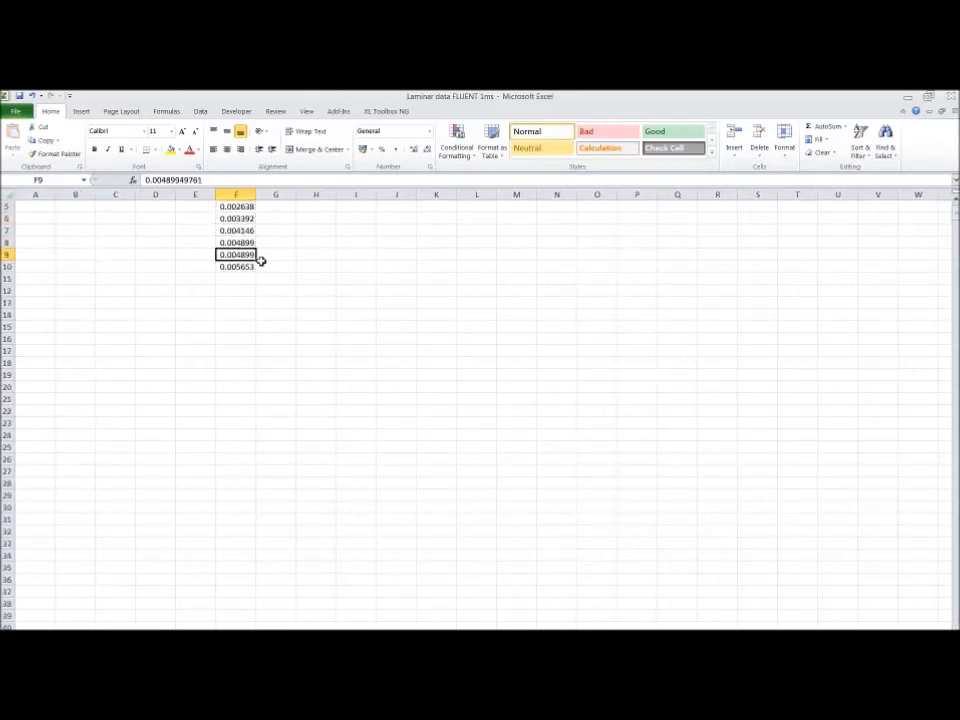
pyautogui.hotkey('ctrl', 'Down')
pyautogui.hotkey('ctrl', 'Up')
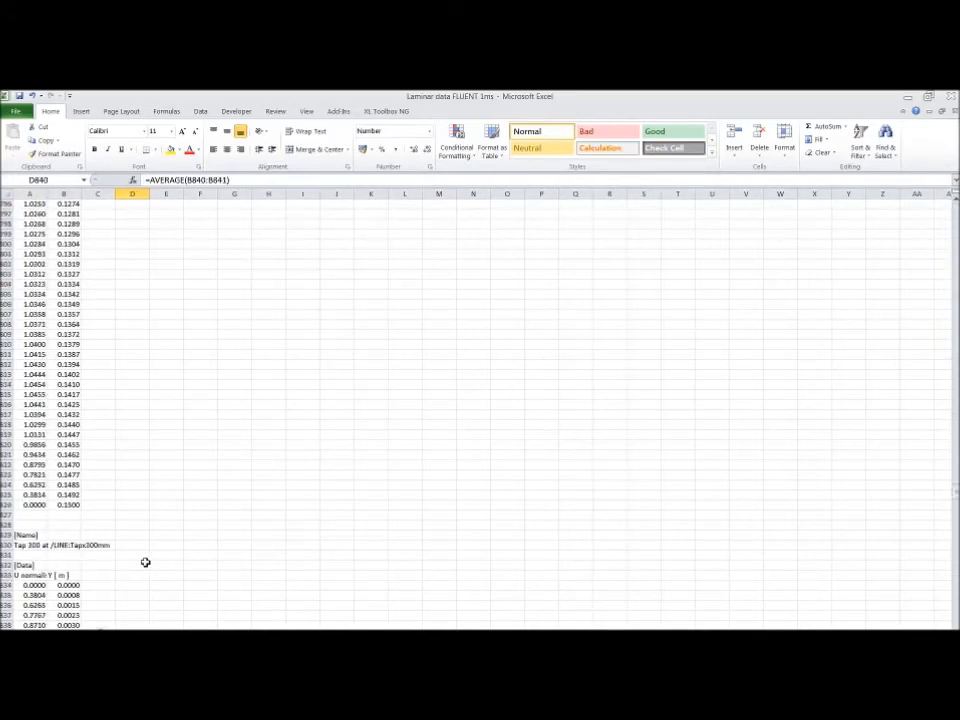
# - On the data sheet, check which cells the average formulas in D840 (Tap 300) and D633 (Tap 220) reference
pyautogui.scroll(-2, 145, 562)
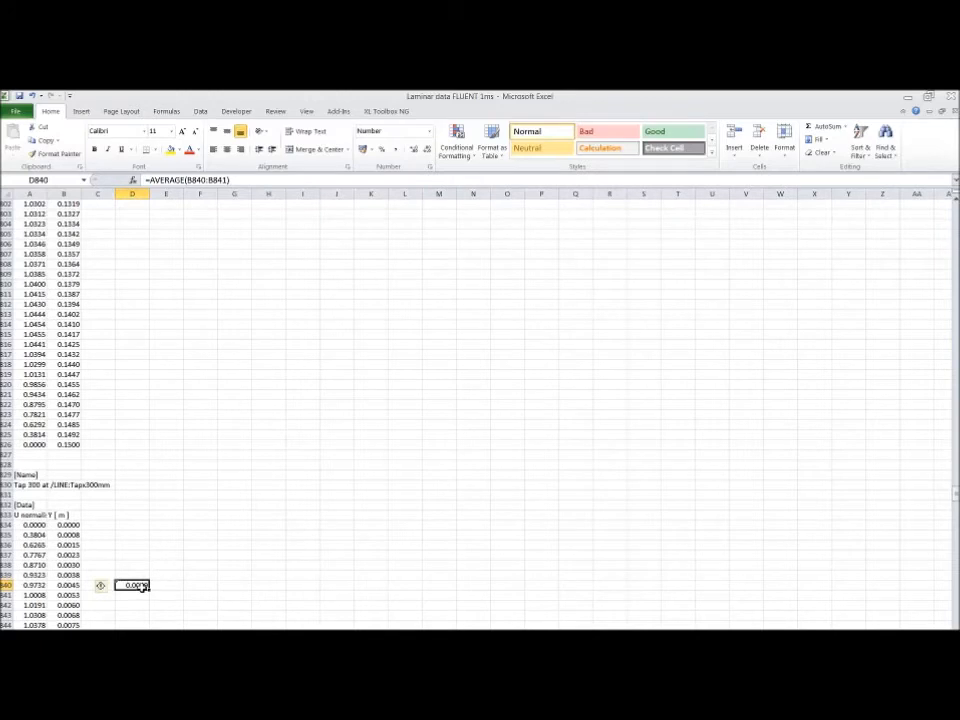
pyautogui.doubleClick(145, 585)
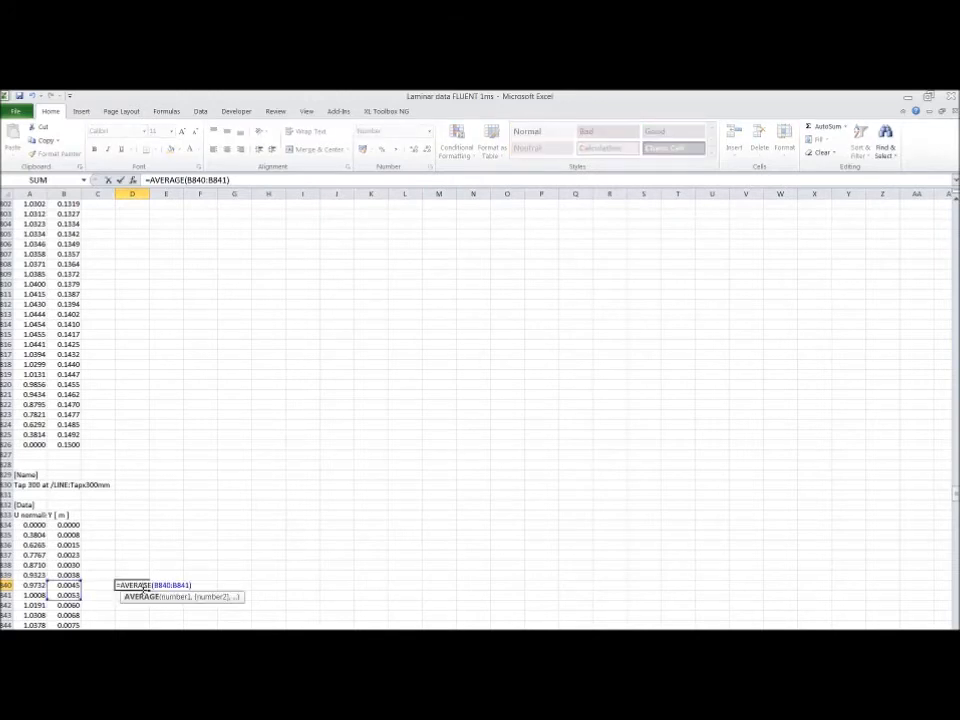
pyautogui.press('Return')
pyautogui.click(145, 586)
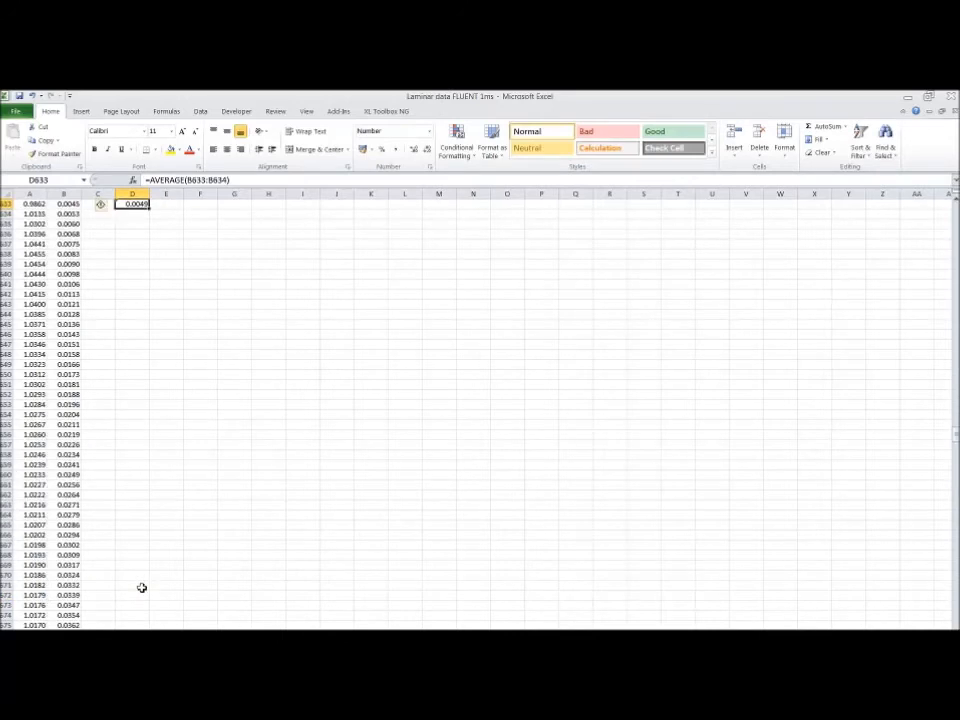
pyautogui.scroll(3, 141, 587)
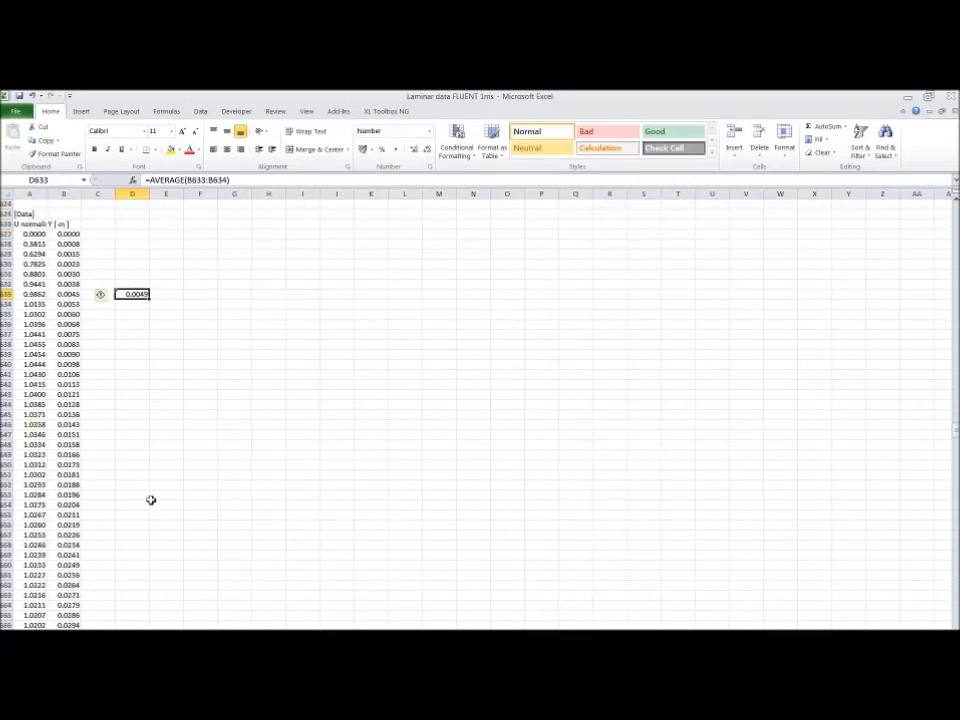
pyautogui.doubleClick(132, 296)
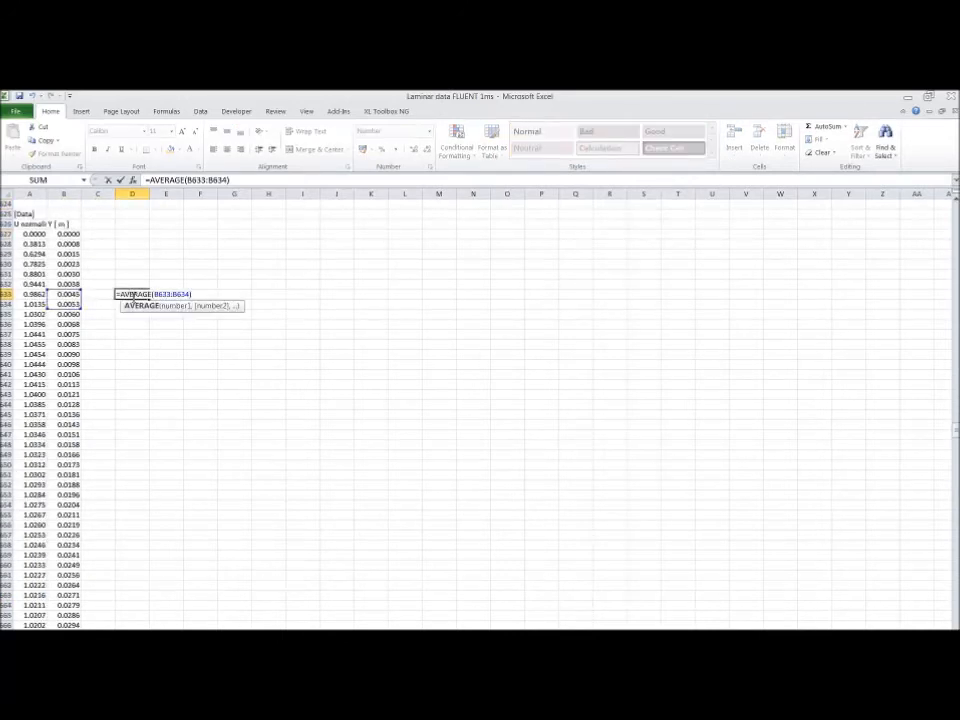
# - Switch to CFD-Post and check the Point 1 and Point 2 coordinates of each tap line and the outlet line
pyautogui.press('Return')
pyautogui.scroll(3, 132, 296)
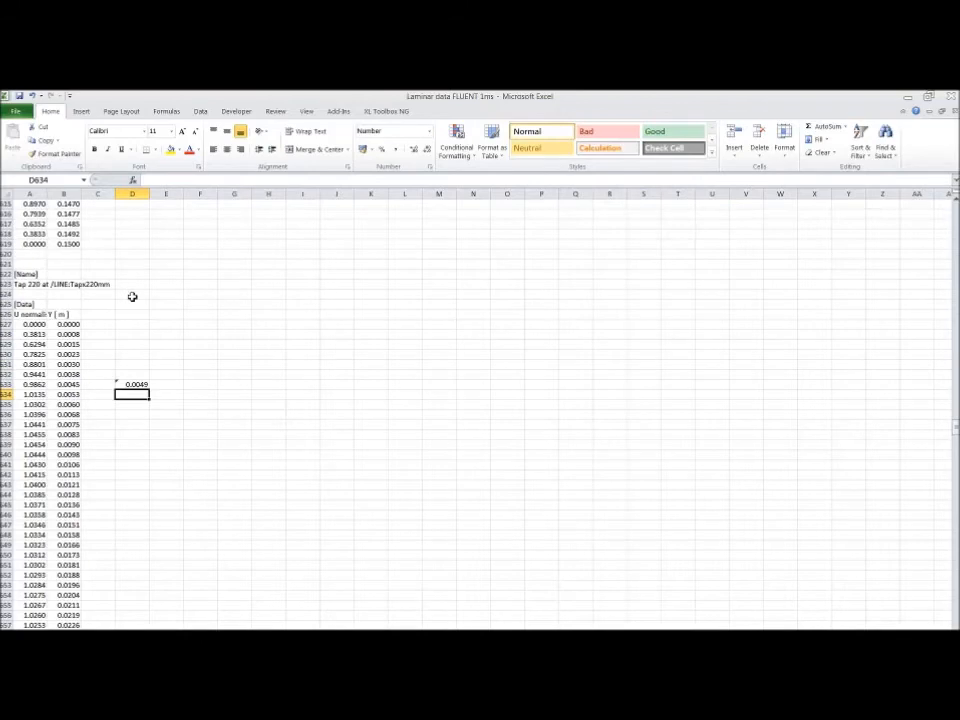
pyautogui.hotkey('alt', 'Tab')
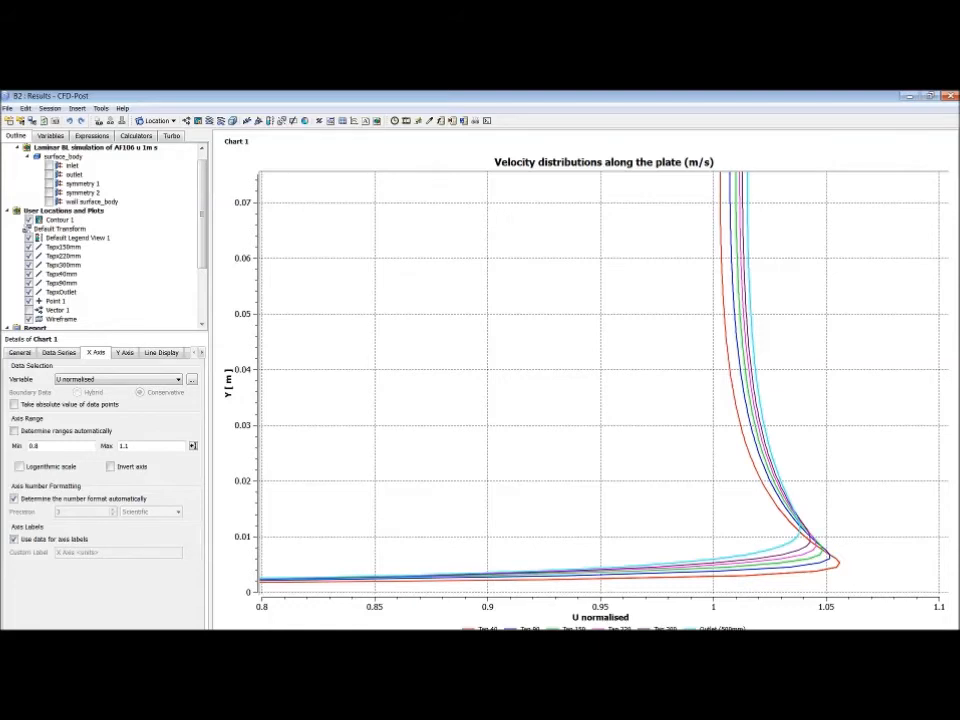
pyautogui.click(60, 264)
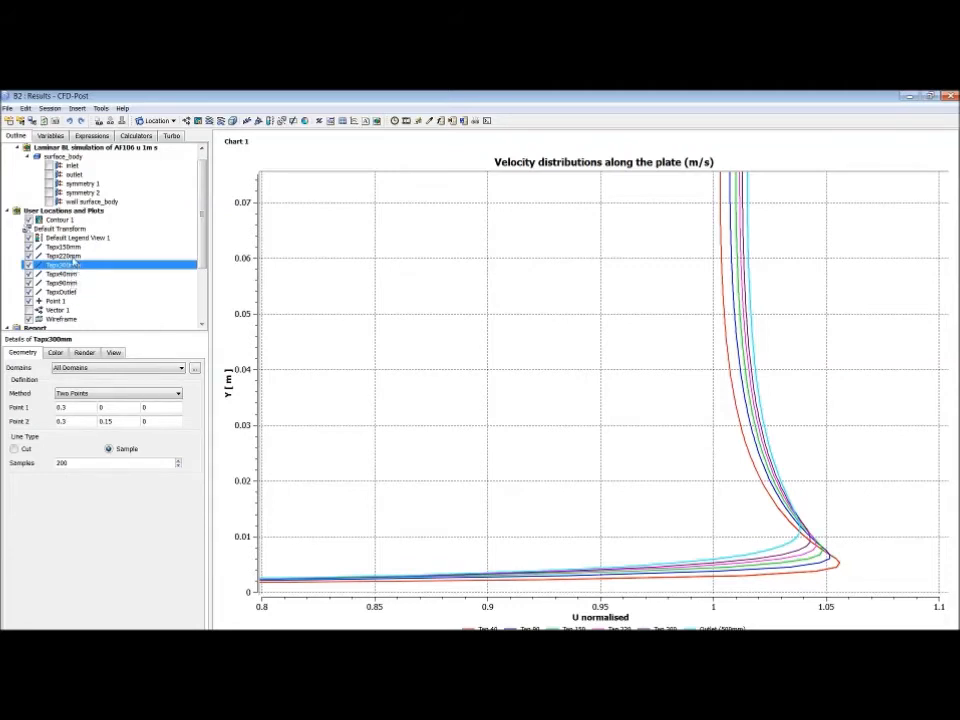
pyautogui.click(64, 256)
pyautogui.press('Up')
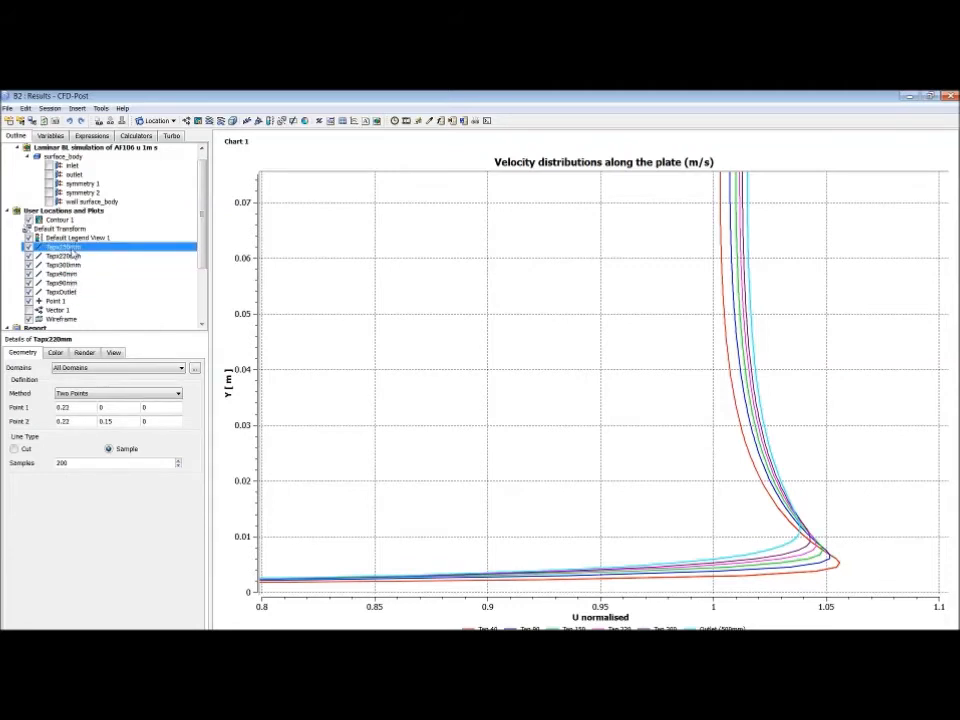
pyautogui.click(74, 265)
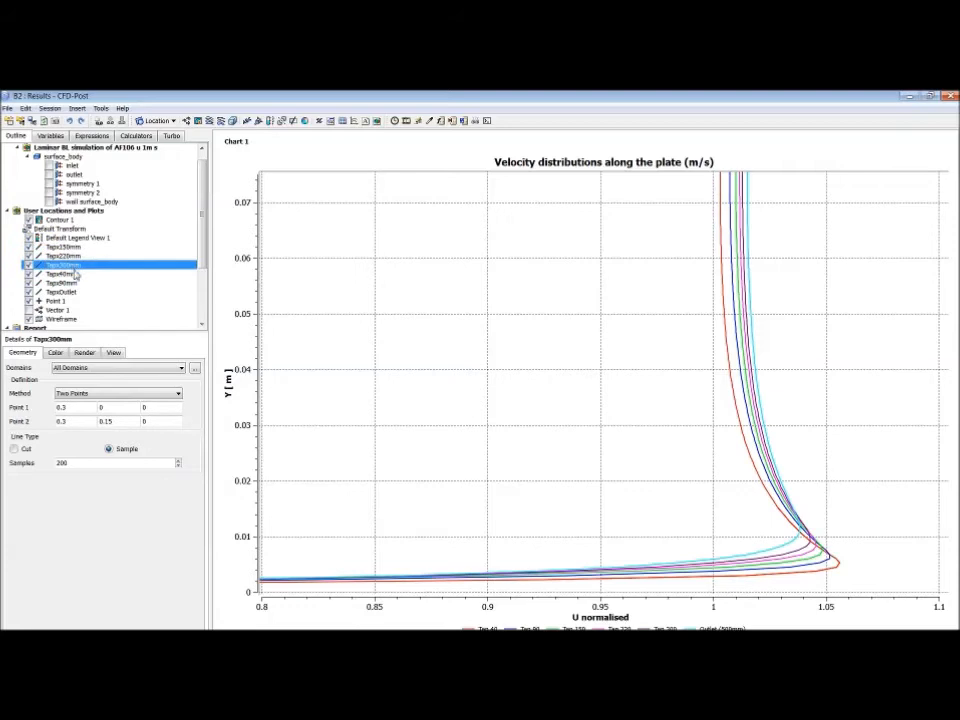
pyautogui.click(73, 273)
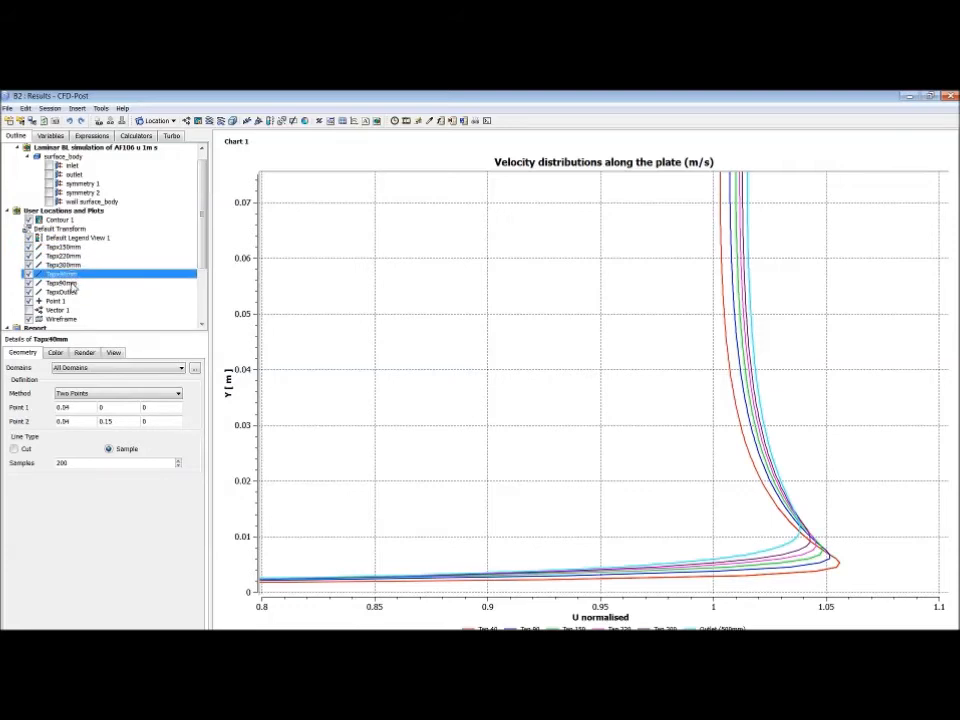
pyautogui.click(73, 284)
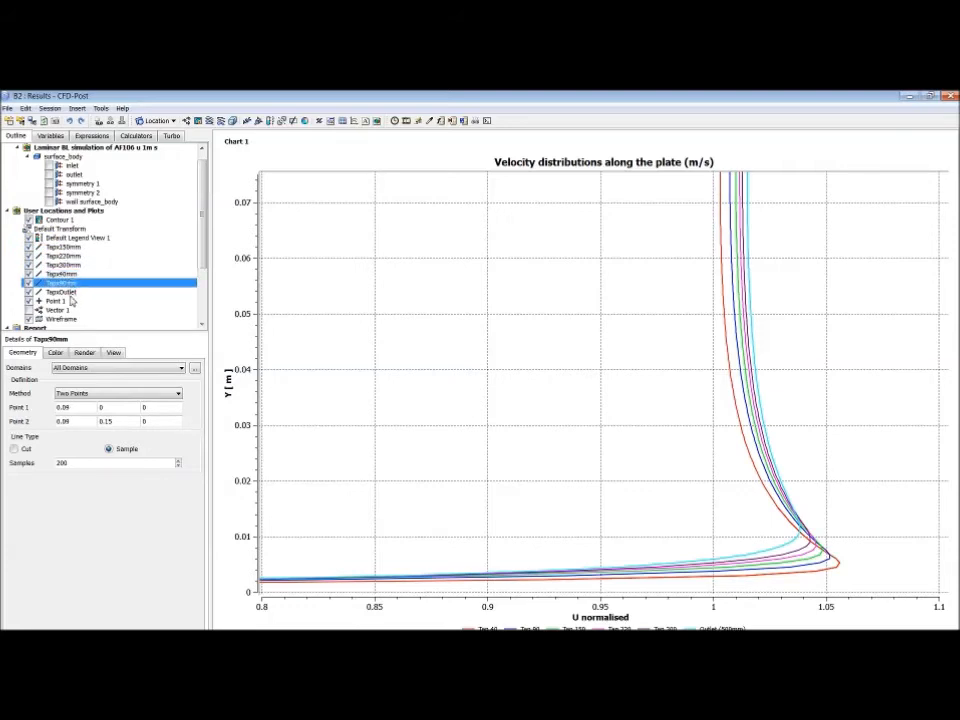
pyautogui.click(70, 292)
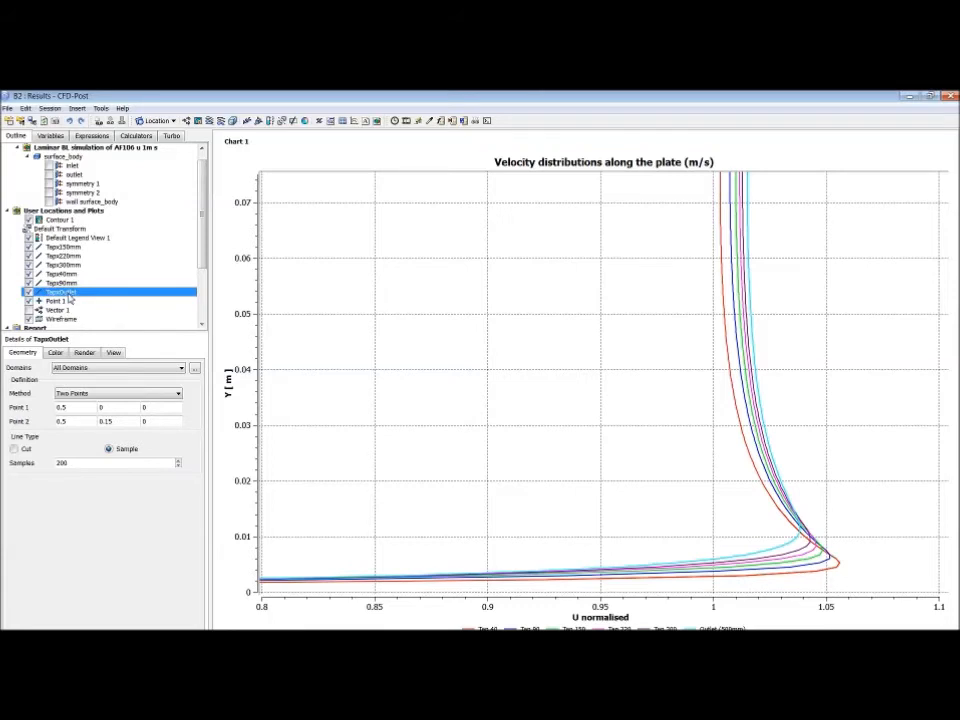
pyautogui.click(64, 247)
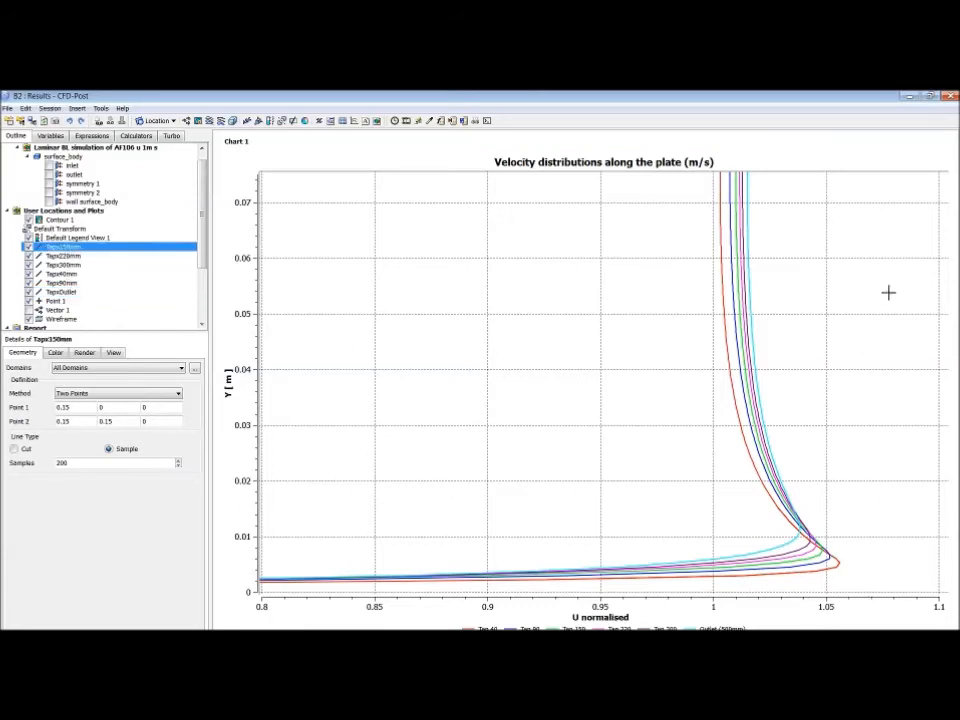
# - Return to Excel and check the cell ranges in the average formulas in D633 (Tap 220) and D840 (Tap 300)
pyautogui.hotkey('alt', 'Tab')
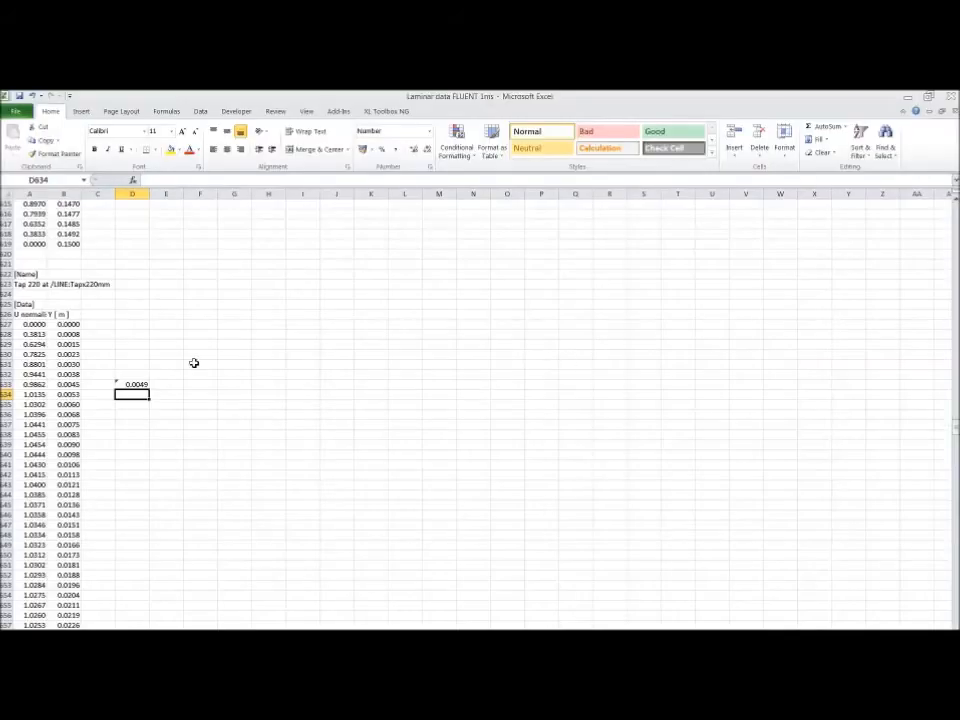
pyautogui.doubleClick(150, 384)
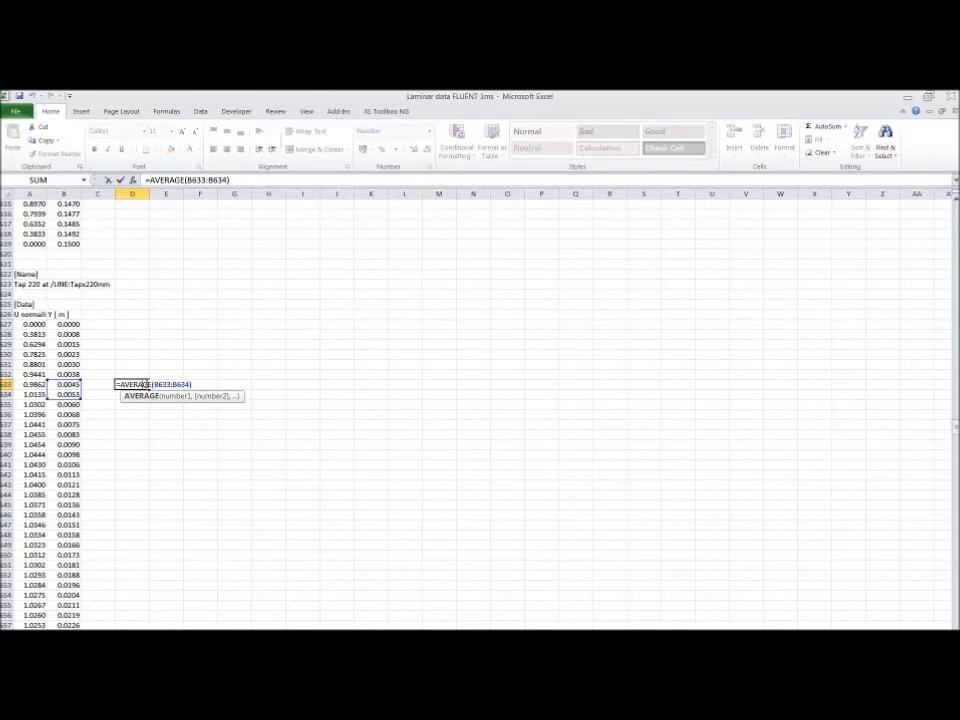
pyautogui.press('Return')
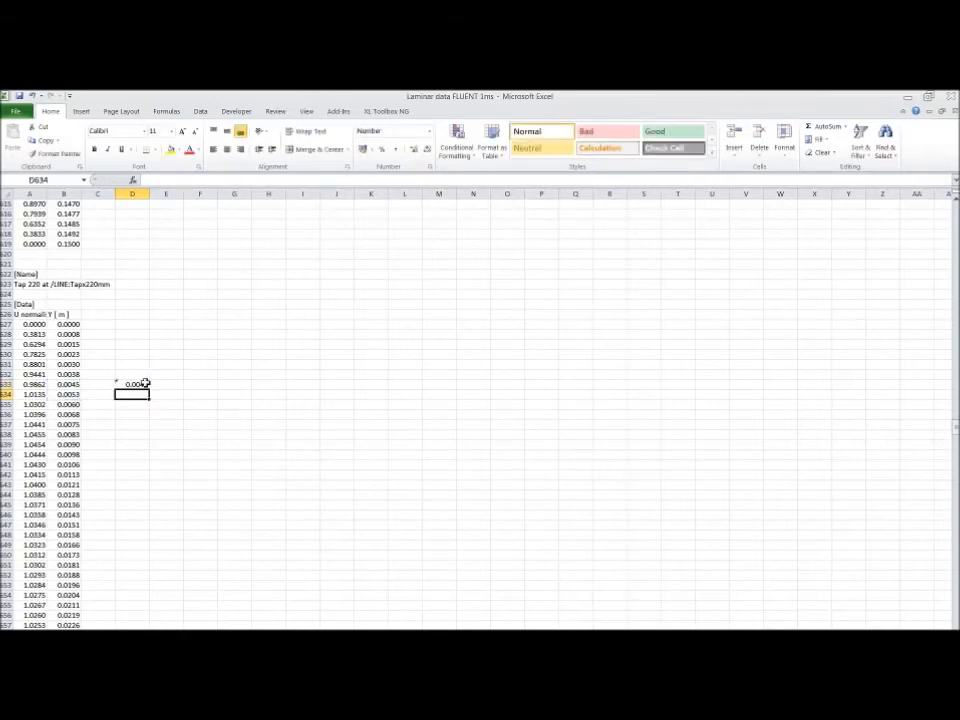
pyautogui.click(145, 383)
pyautogui.hotkey('ctrl', 'Down')
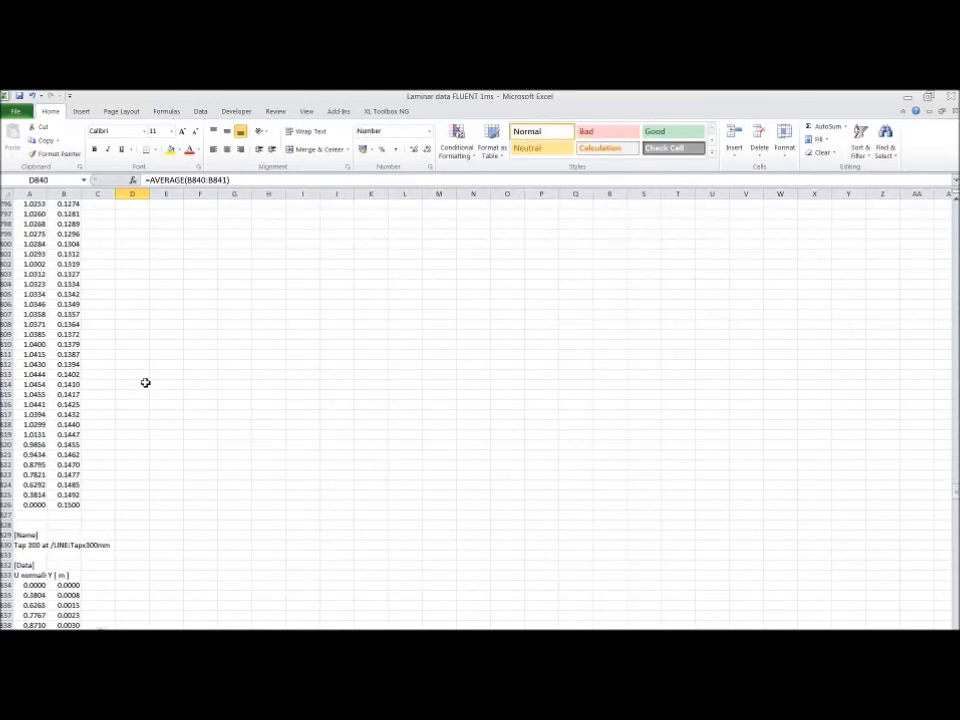
pyautogui.scroll(-3, 145, 383)
pyautogui.doubleClick(147, 554)
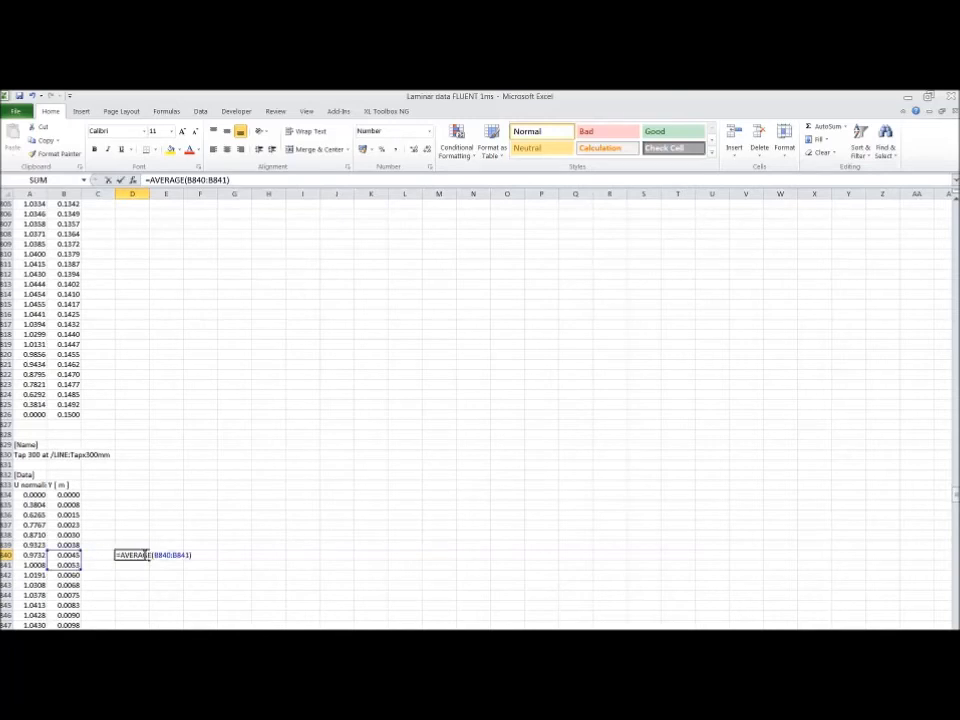
pyautogui.press('Return')
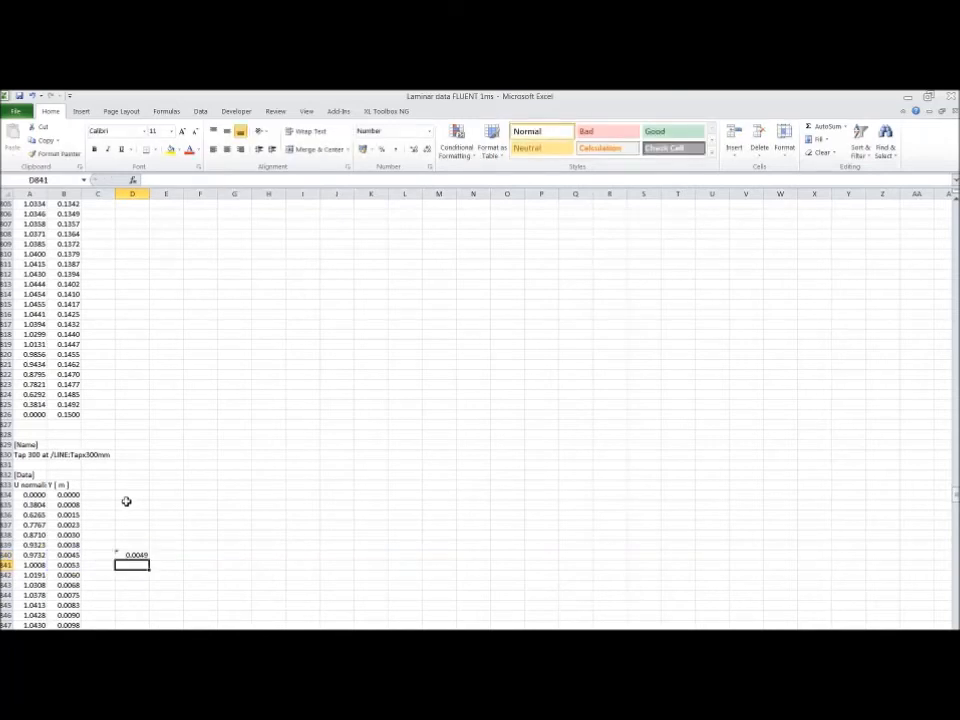
pyautogui.press('Up')
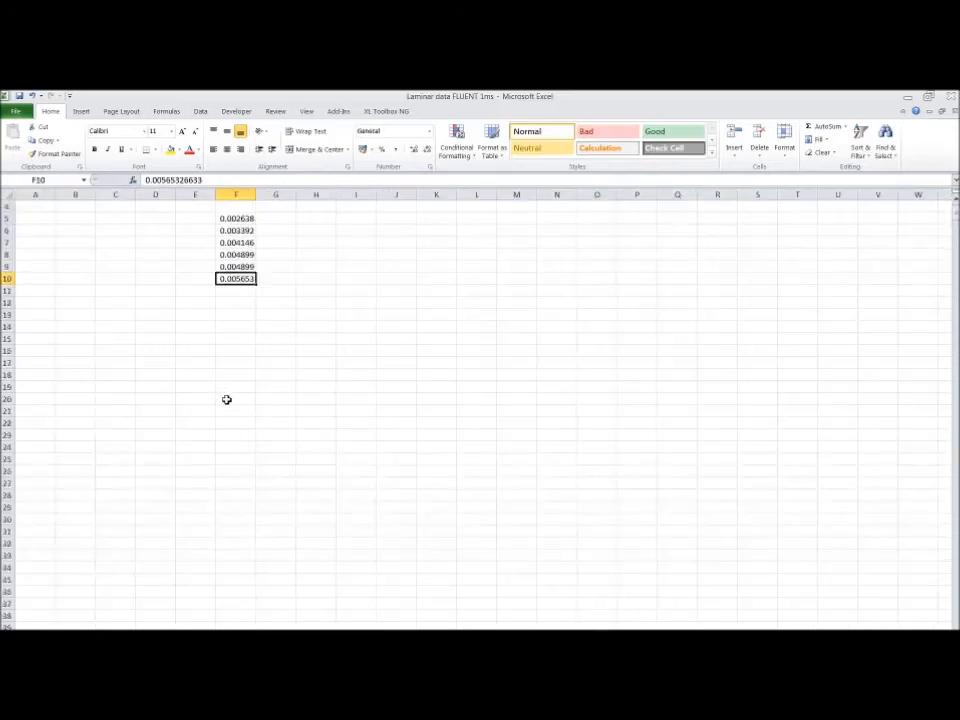
# - Enter the tap positions 40, 90, 150, 220, 300 and 500 in E5:E10 beside the collected averages
pyautogui.scroll(1, 226, 399)
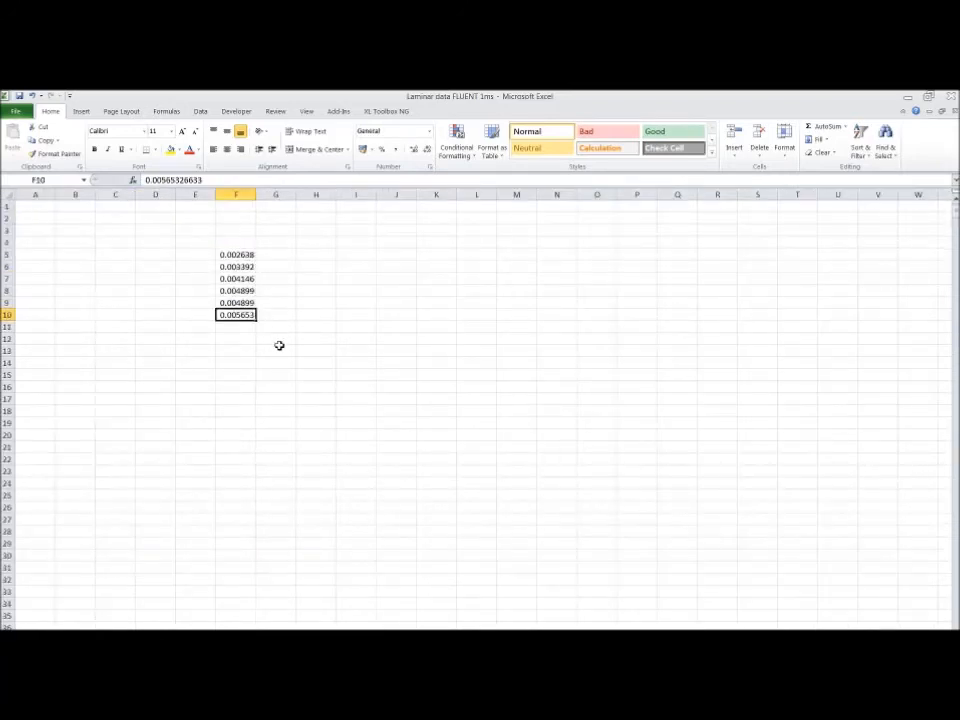
pyautogui.click(205, 256)
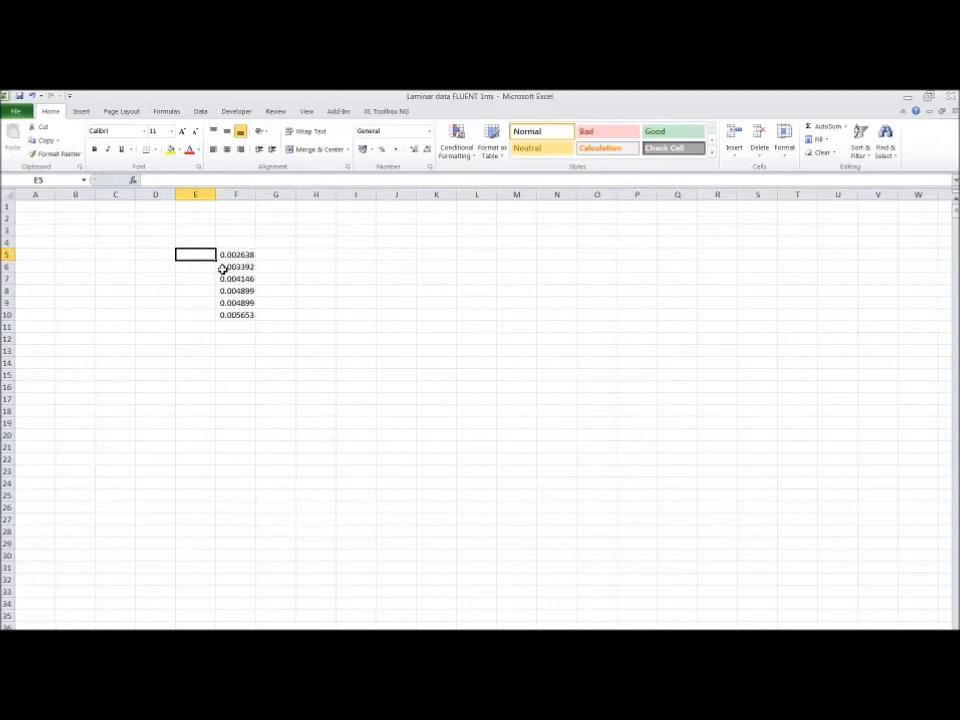
pyautogui.write('40')
pyautogui.press('Return')
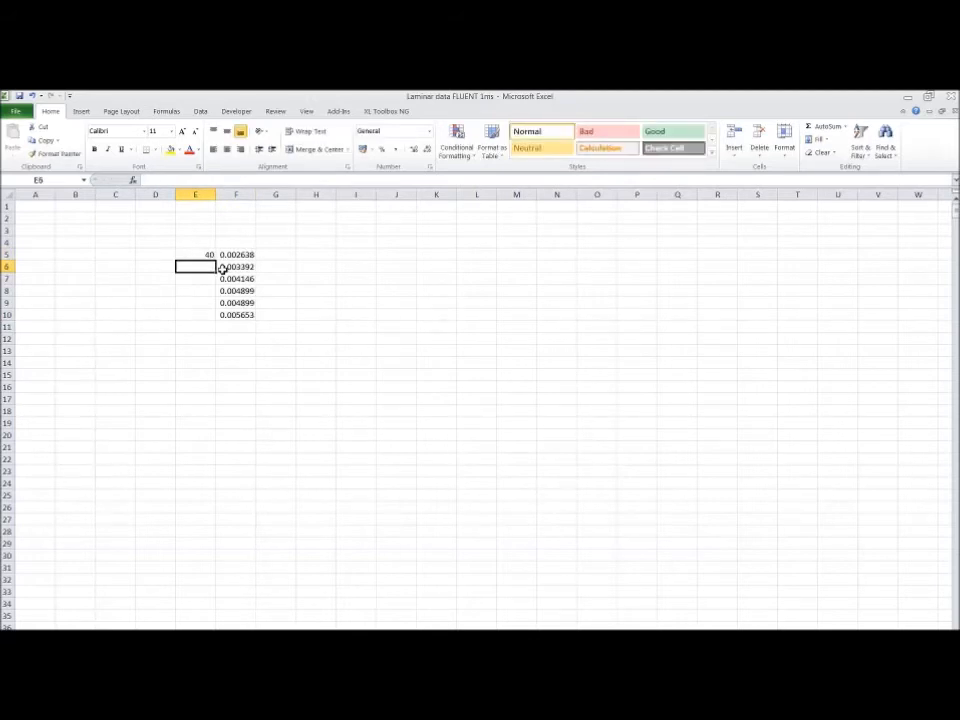
pyautogui.write('90')
pyautogui.press('Return')
pyautogui.write('150')
pyautogui.press('Return')
pyautogui.write('220')
pyautogui.press('Return')
pyautogui.write('300')
pyautogui.press('Return')
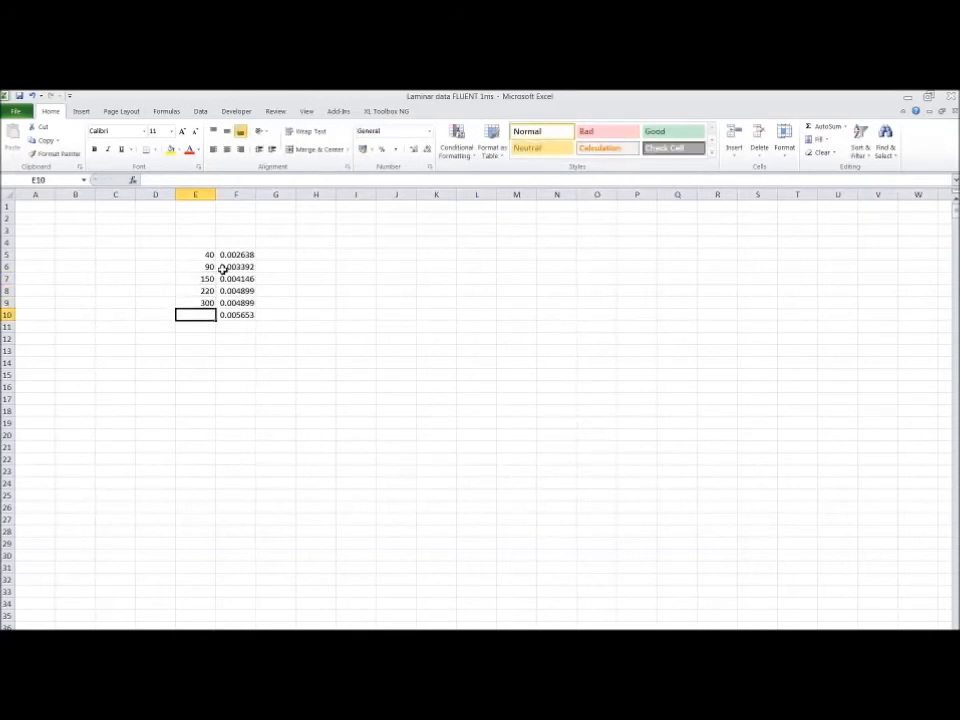
pyautogui.write('500')
pyautogui.press('Return')
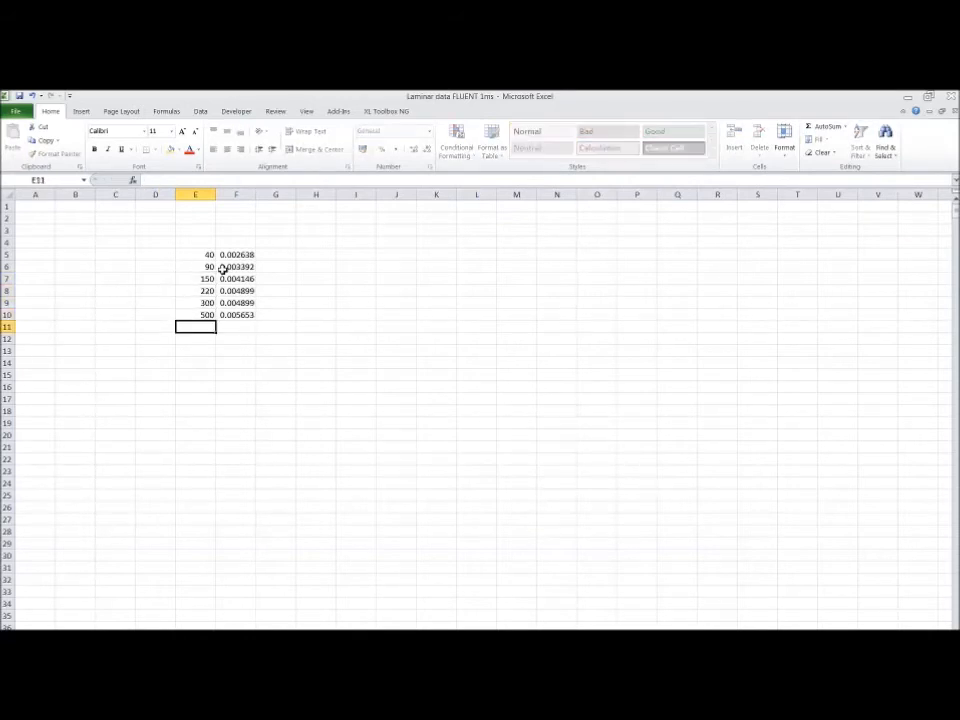
# - On the data sheet, compare the Tap 300 average formula in D840 once more with the Tap 220 formula in D633
pyautogui.press('Up')
pyautogui.press('Up')
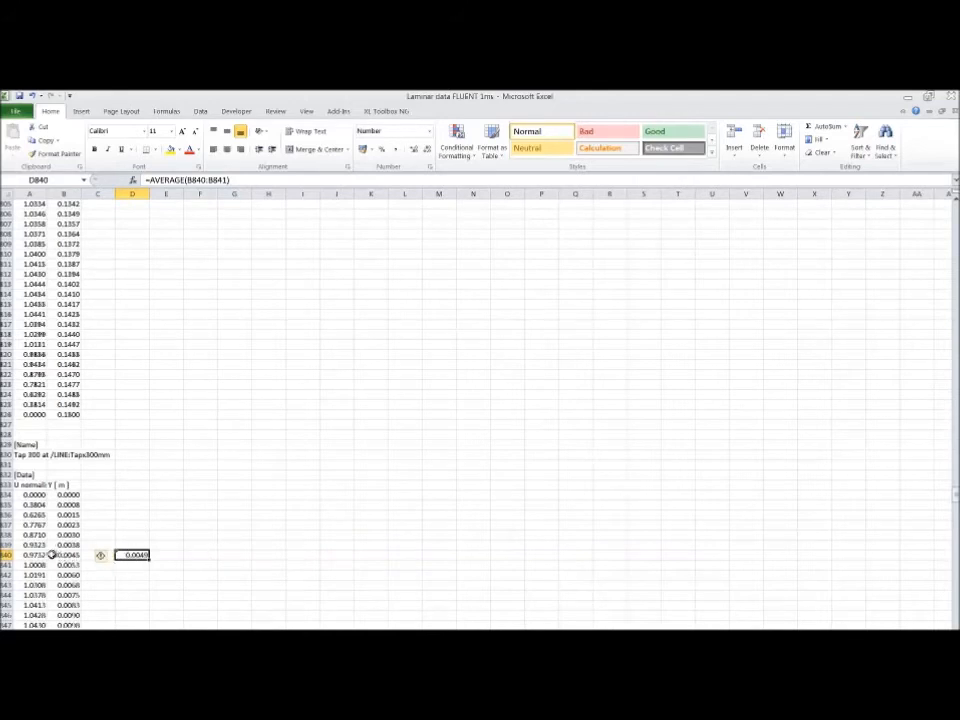
pyautogui.doubleClick(132, 555)
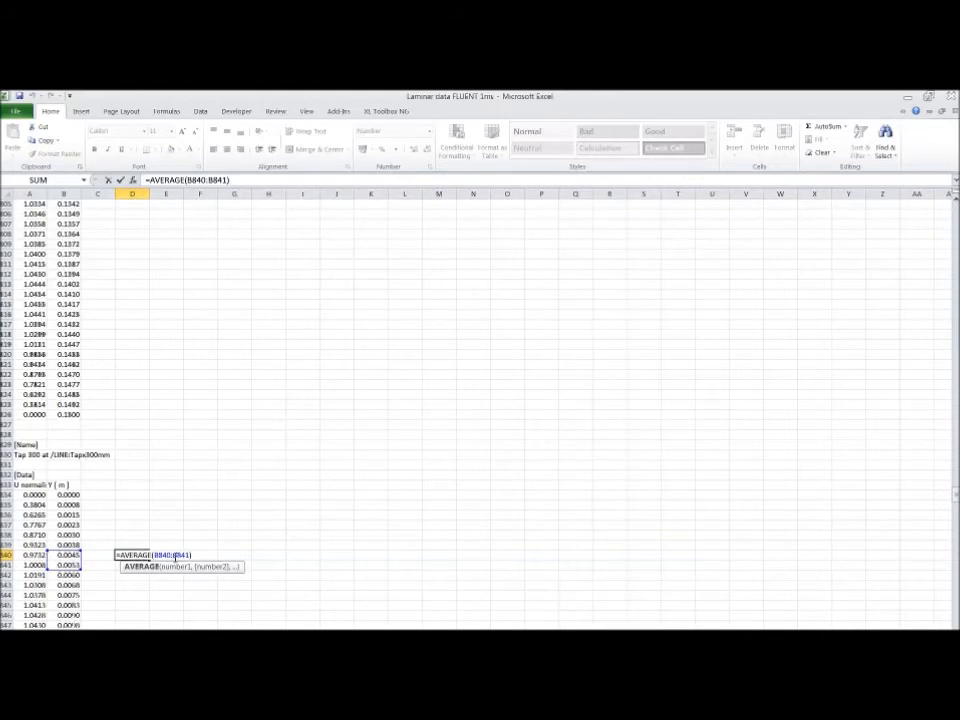
pyautogui.press('Return')
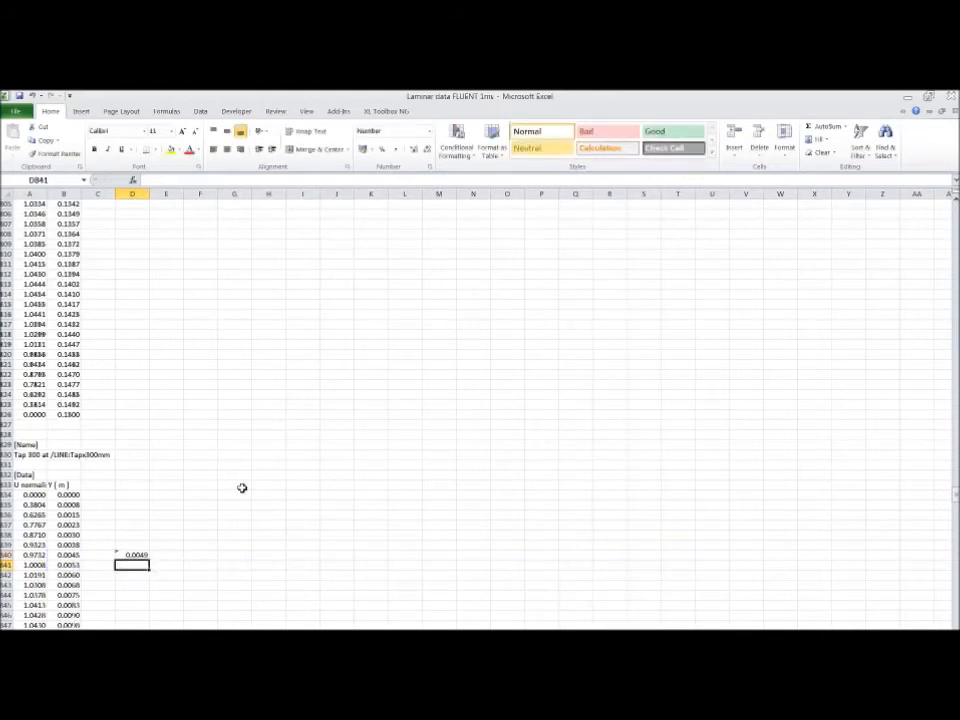
pyautogui.press('Up')
pyautogui.hotkey('ctrl', 'c')
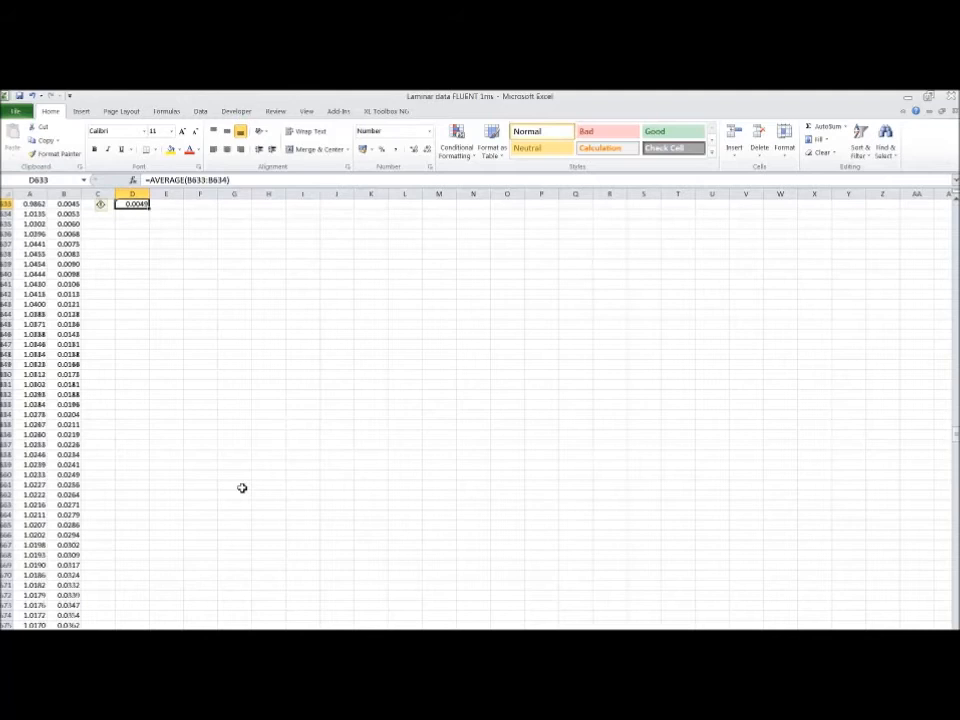
pyautogui.scroll(2, 242, 488)
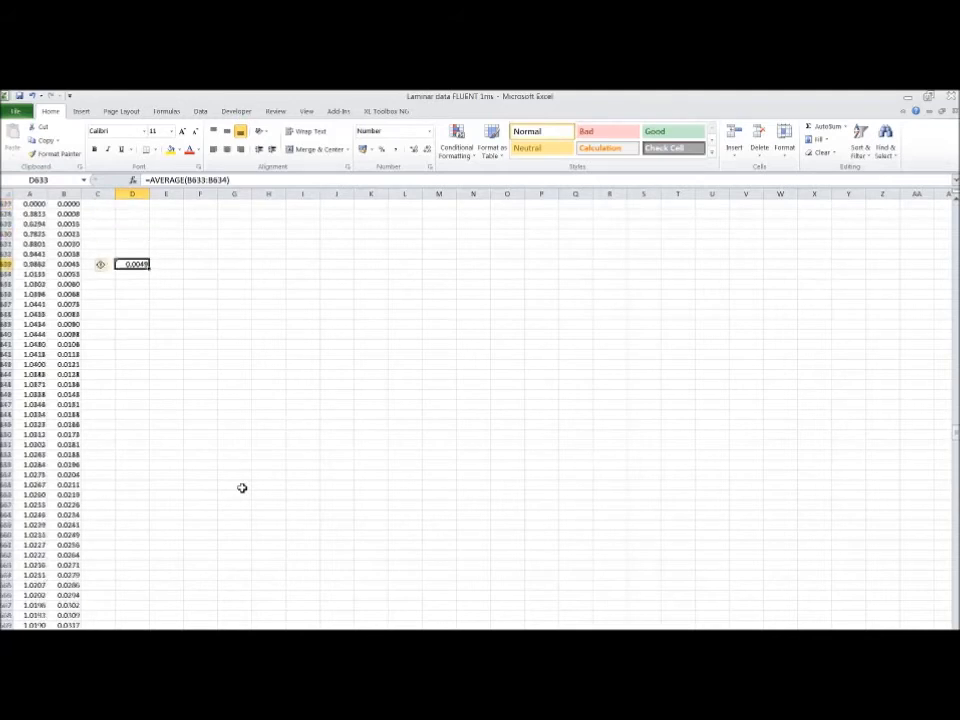
pyautogui.doubleClick(135, 265)
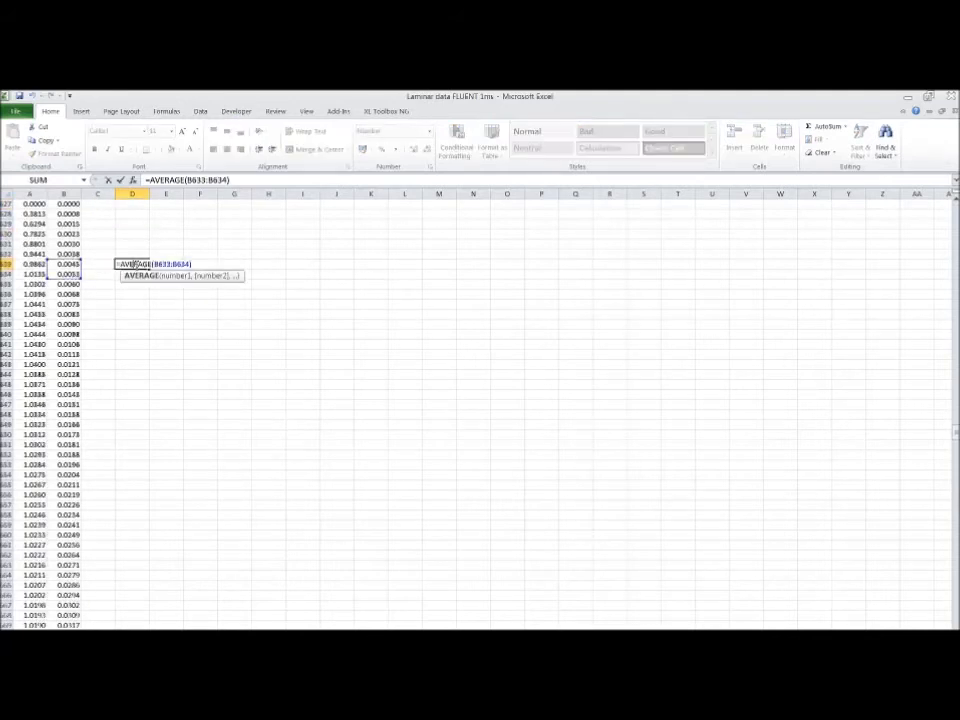
pyautogui.press('Return')
pyautogui.click(135, 265)
pyautogui.hotkey('ctrl', 'c')
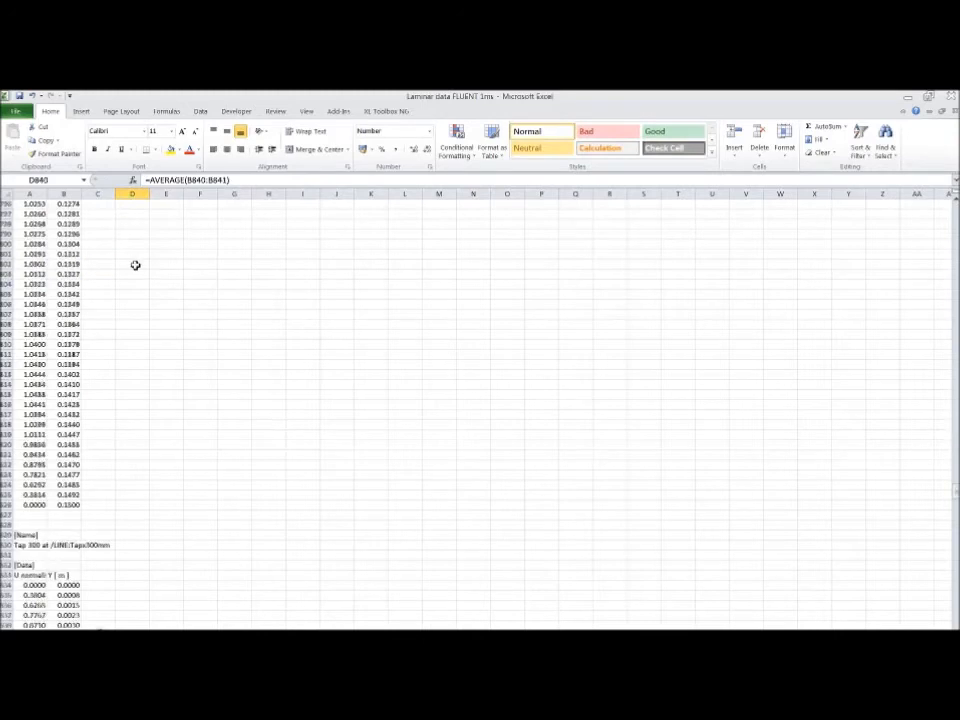
# - Examine the Tap 300 data block and the rows around its average in D840
pyautogui.press('Down')
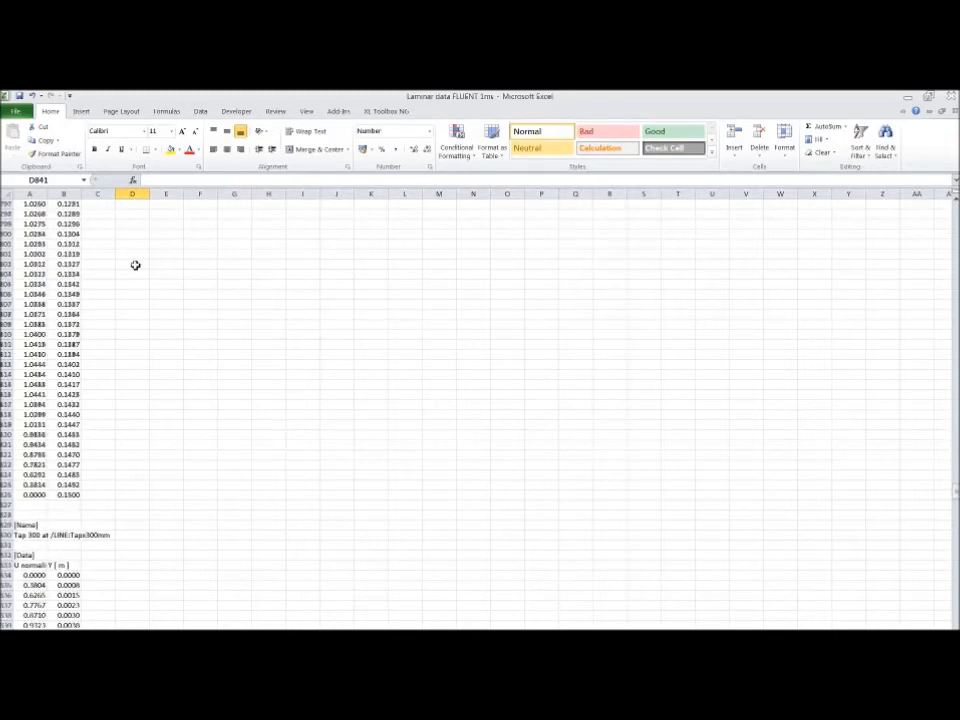
pyautogui.press('Left')
pyautogui.press('Left')
pyautogui.press('Left')
pyautogui.hotkey('ctrl', 'Up')
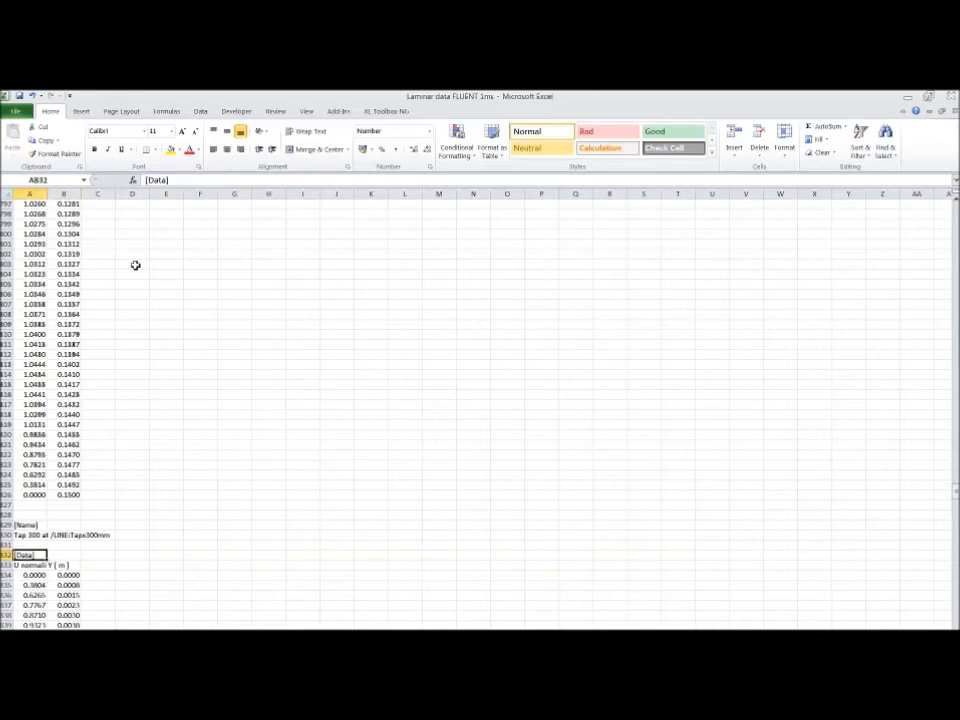
pyautogui.press('Right')
pyautogui.press('Right')
pyautogui.press('Down')
pyautogui.press('Down')
pyautogui.press('Down')
pyautogui.press('Right')
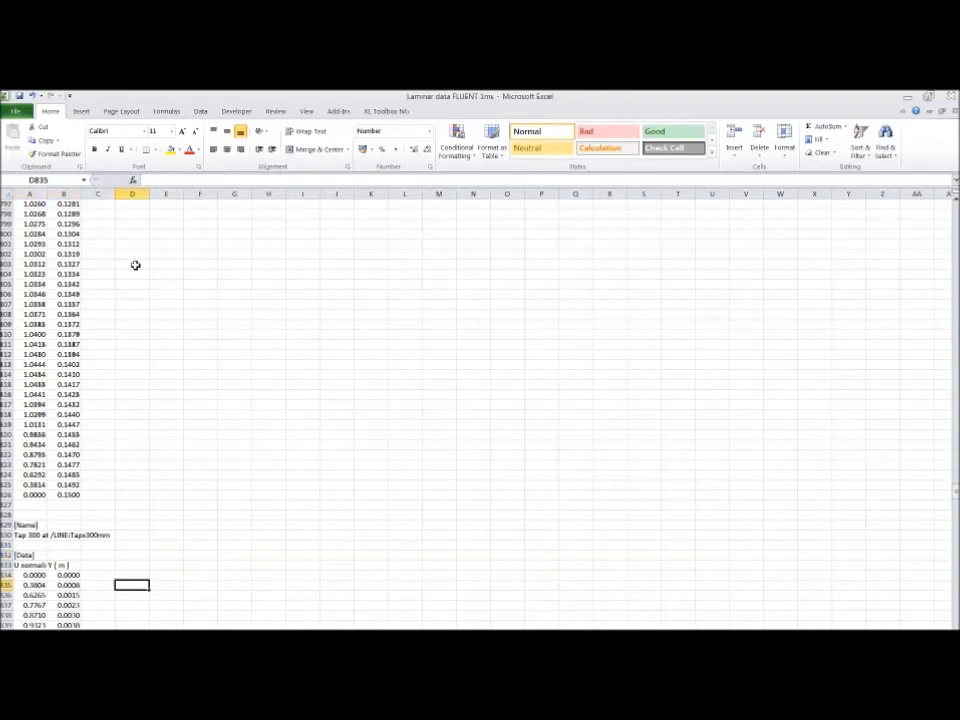
pyautogui.hotkey('ctrl', 'Down')
pyautogui.hotkey('ctrl', 'Up')
pyautogui.hotkey('ctrl', 'Down')
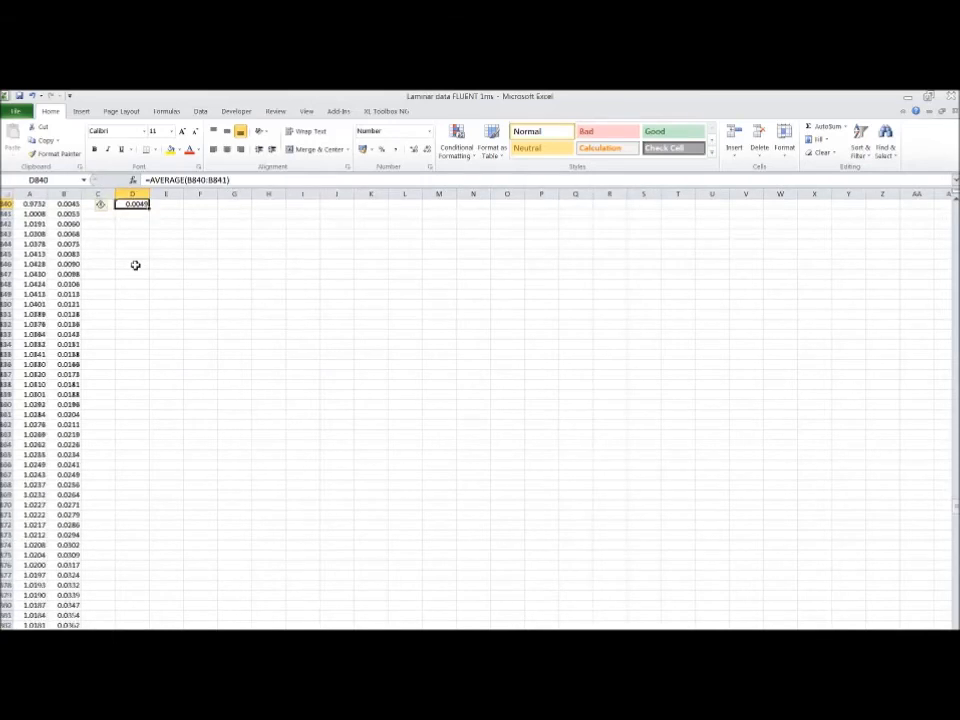
pyautogui.press('Up')
pyautogui.press('Up')
pyautogui.press('Up')
pyautogui.press('Up')
pyautogui.press('Up')
pyautogui.press('Up')
pyautogui.press('Up')
pyautogui.press('Up')
pyautogui.press('Up')
pyautogui.press('Up')
pyautogui.press('Up')
pyautogui.press('Up')
pyautogui.press('Up')
pyautogui.press('Up')
pyautogui.press('Up')
pyautogui.press('Up')
pyautogui.press('Up')
pyautogui.press('Up')
pyautogui.press('Up')
pyautogui.press('Up')
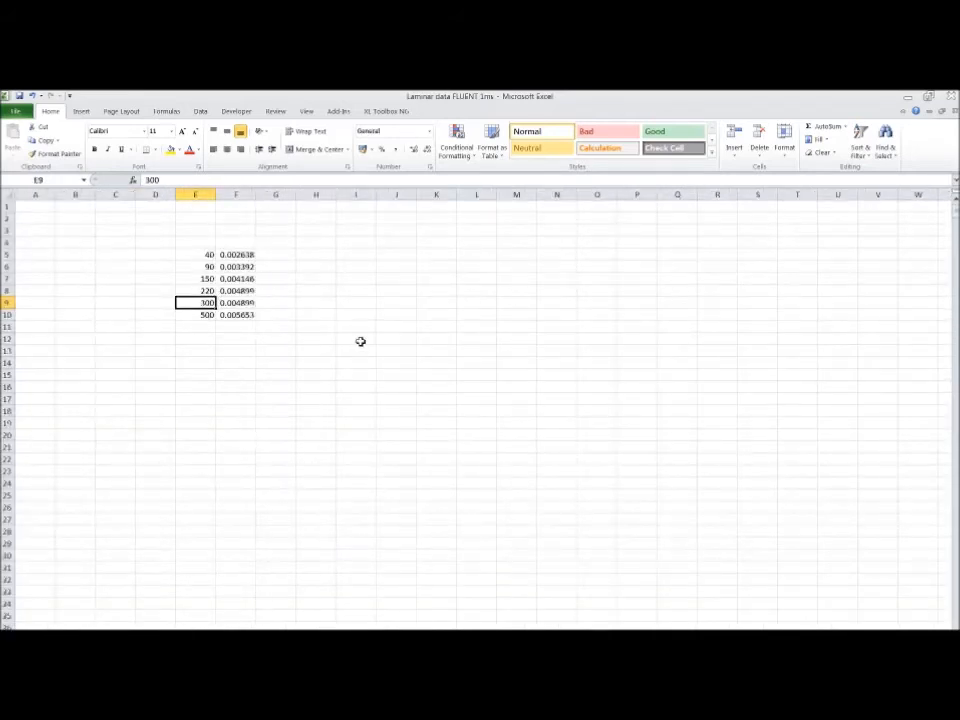
# - Plot tap positions against averaged thicknesses in E5:F10 as a scatter chart with smooth lines and markers, and select its data series
pyautogui.moveTo(212, 256); pyautogui.dragTo(248, 313)
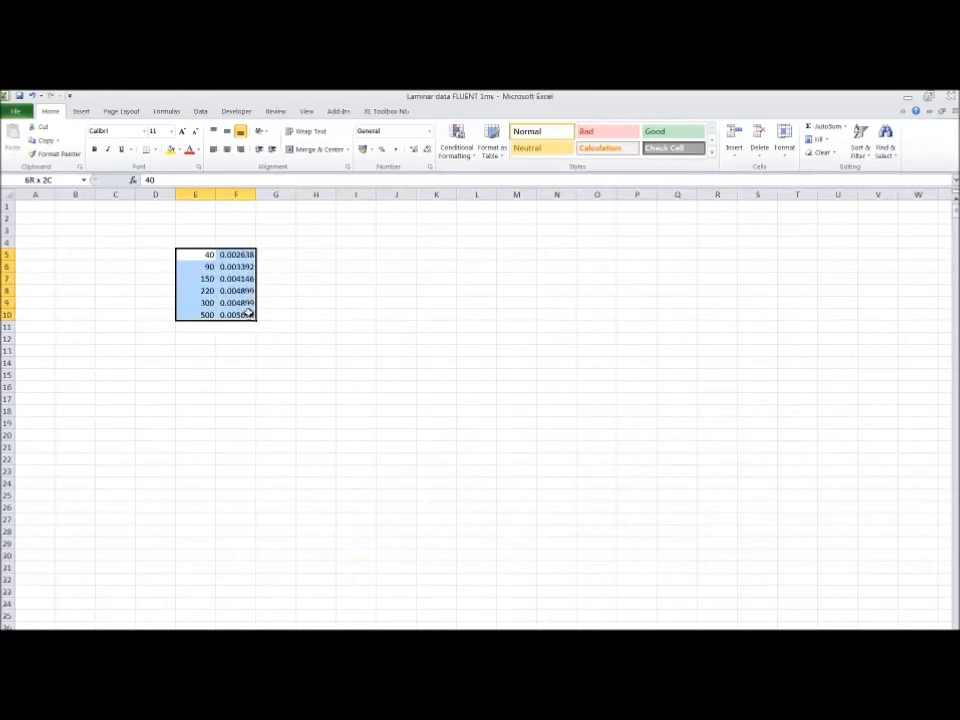
pyautogui.click(81, 111)
pyautogui.click(344, 148)
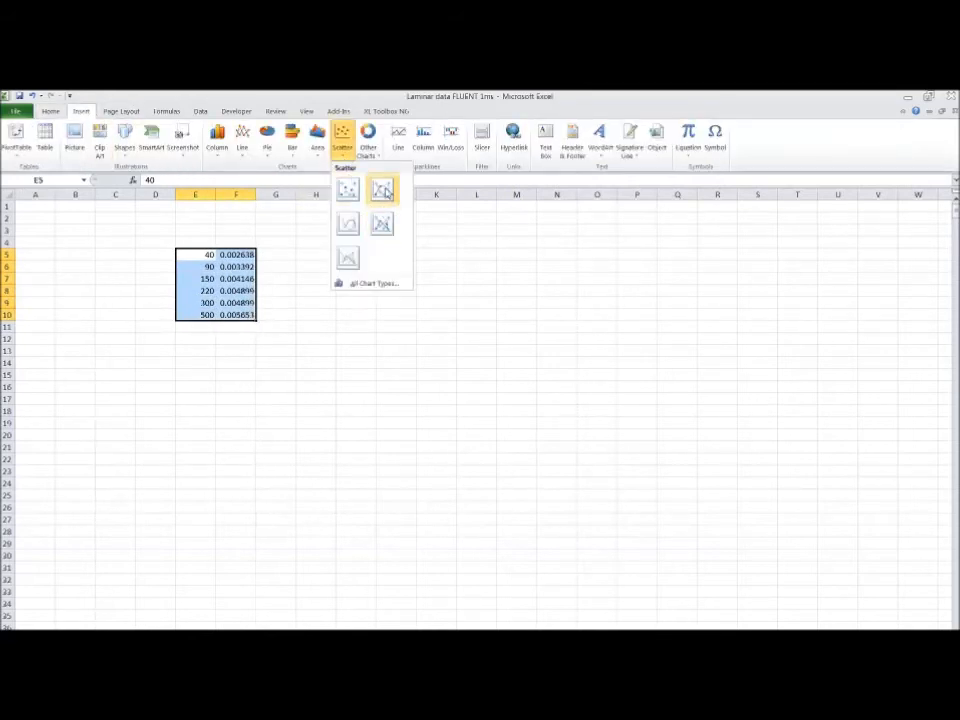
pyautogui.click(381, 189)
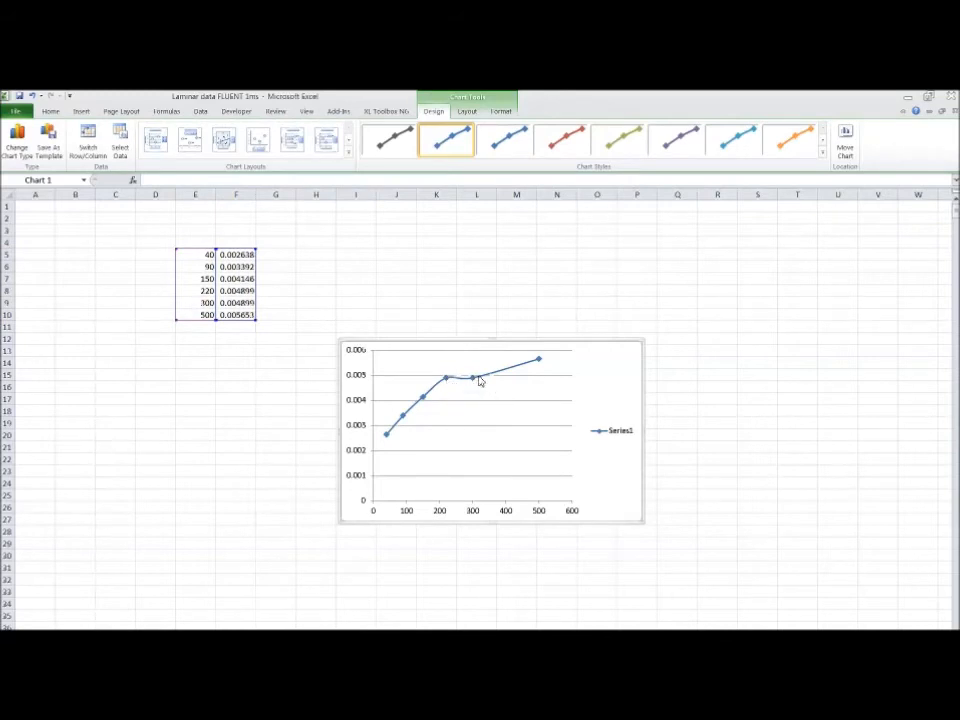
pyautogui.click(473, 379)
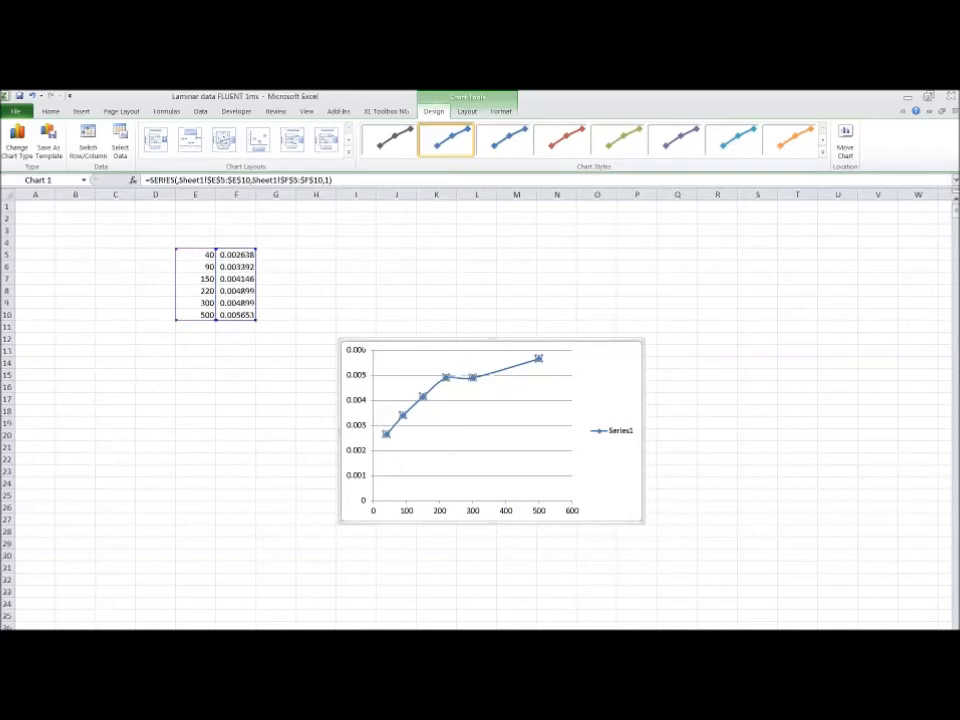
# - Switch to CFD-Post and check the location assigned to each Chart 1 data series, from Tap 40 to Outlet (500mm)
pyautogui.click(548, 638)
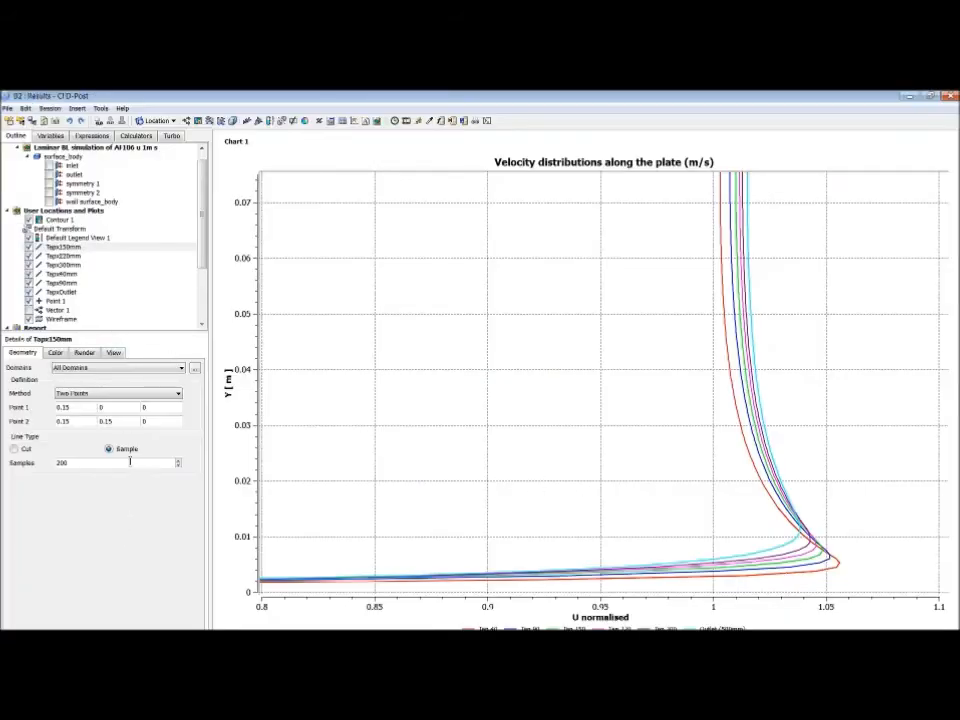
pyautogui.scroll(-3, 120, 260)
pyautogui.click(55, 311)
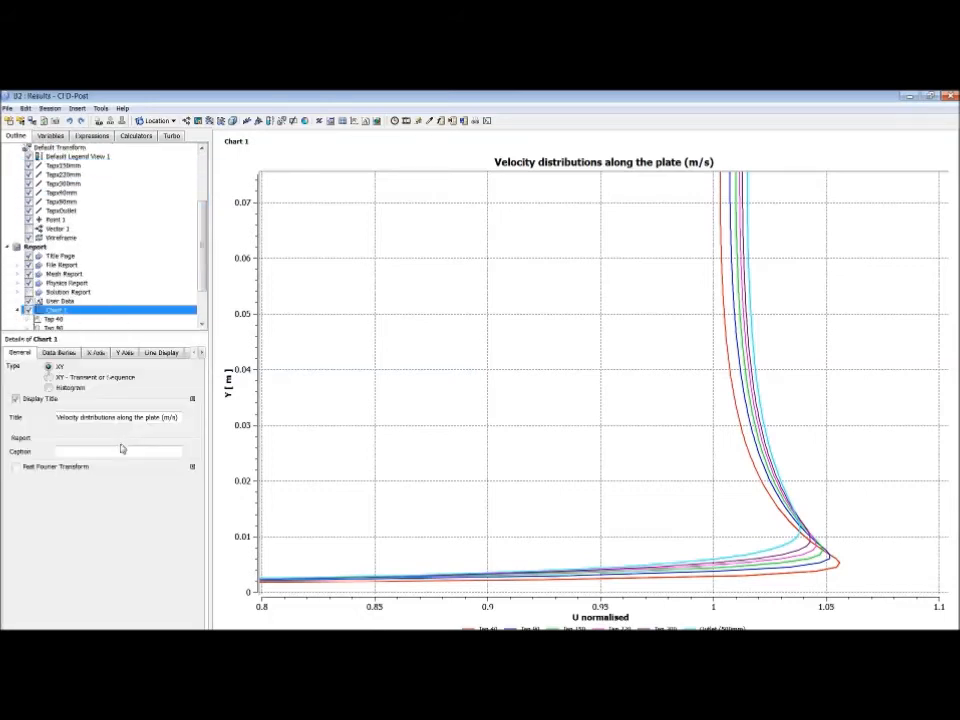
pyautogui.click(58, 352)
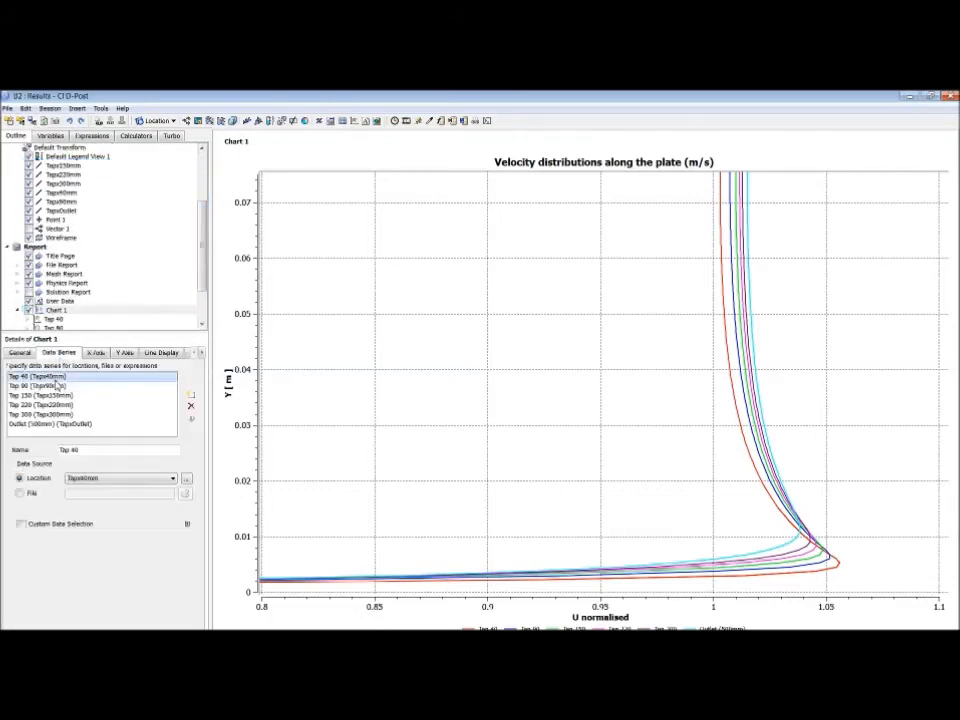
pyautogui.click(56, 386)
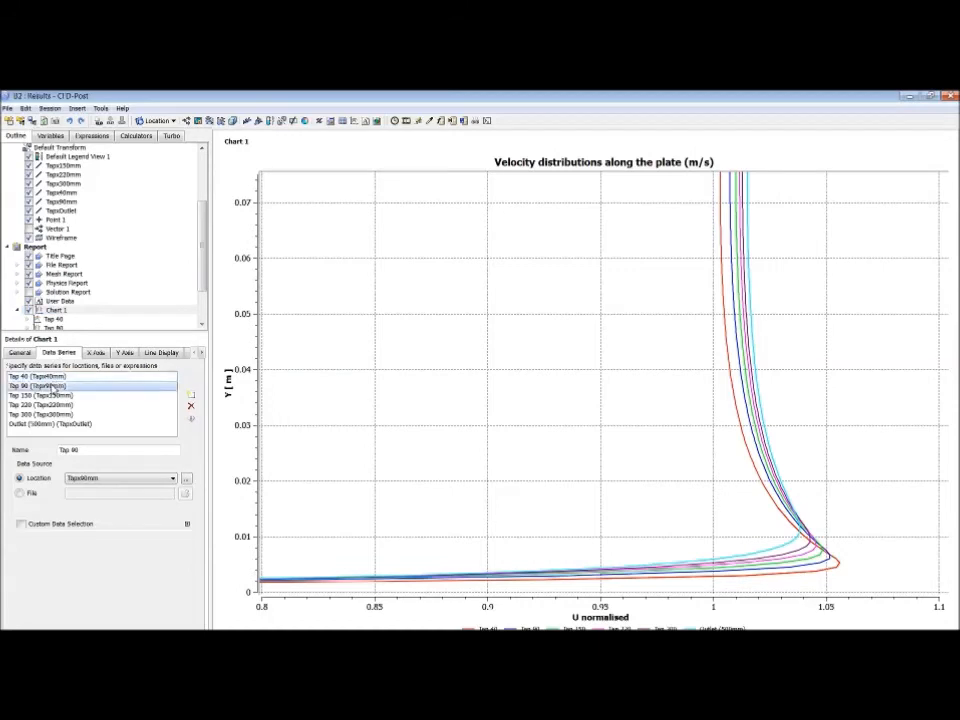
pyautogui.click(53, 396)
pyautogui.click(53, 405)
pyautogui.click(53, 414)
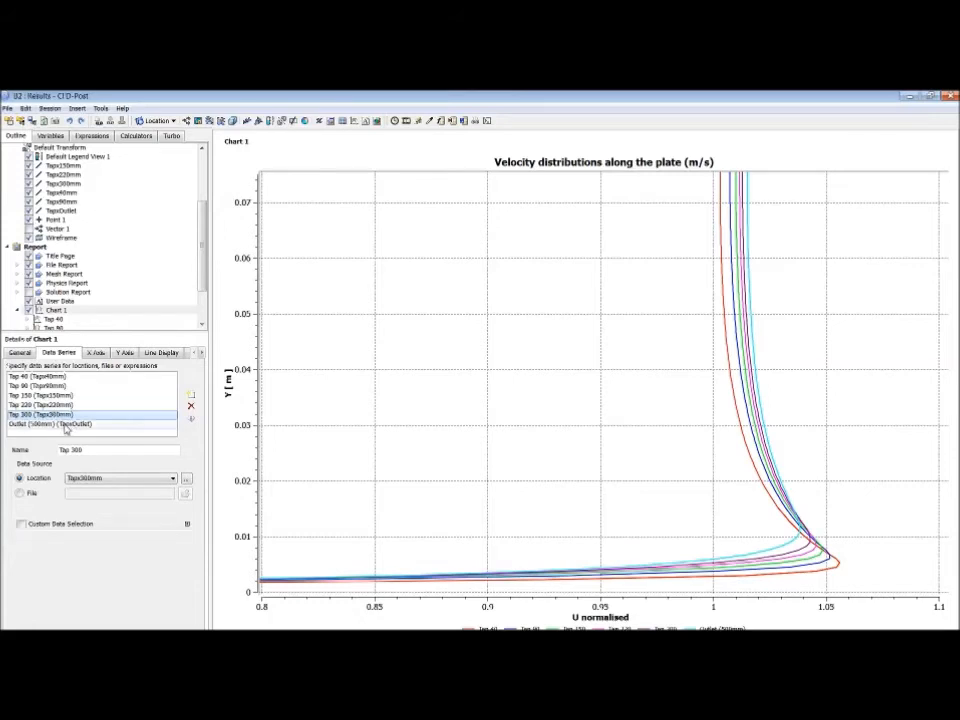
pyautogui.click(64, 424)
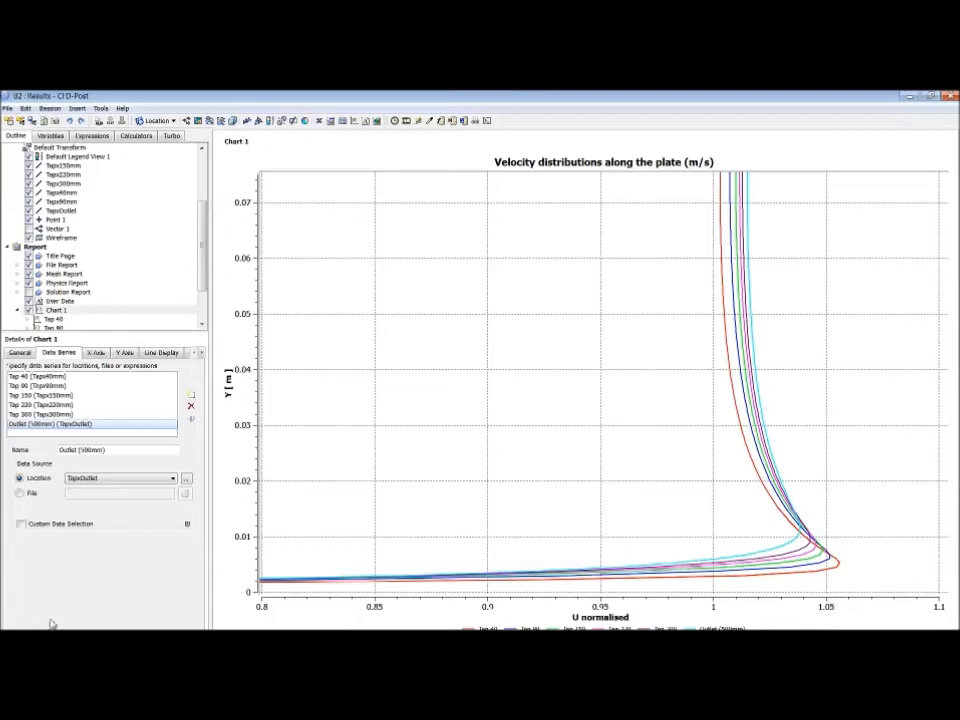
# - Switch to the tutorial PDF and read the boundary-layer thickness comparison for V=1m/s on page 85
pyautogui.hotkey('alt', 'Tab')
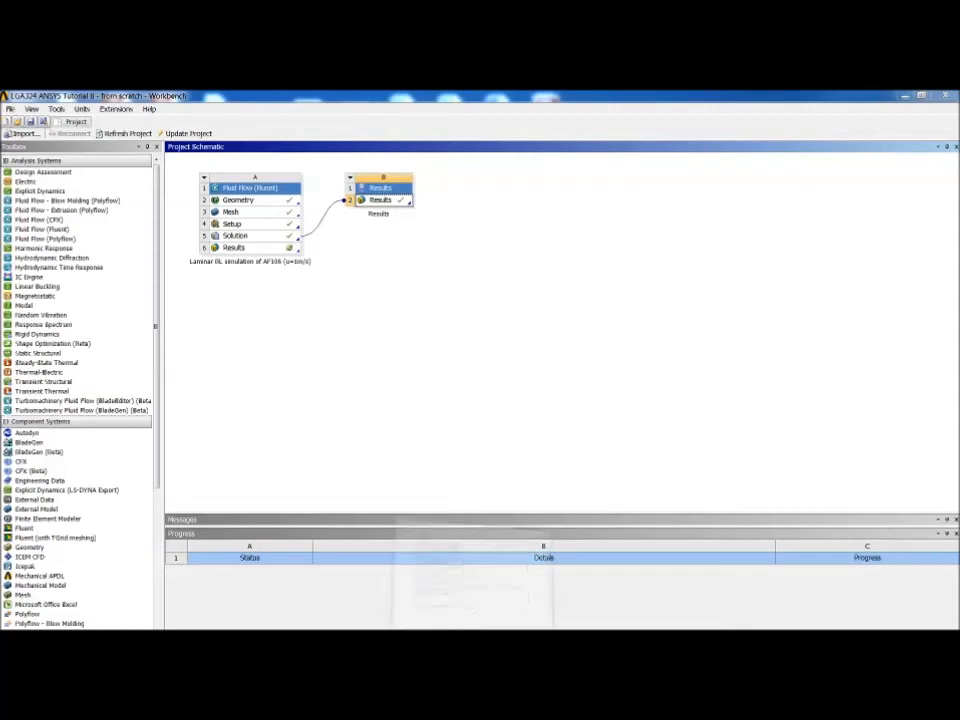
pyautogui.moveTo(0, 98); pyautogui.dragTo(491, 106)
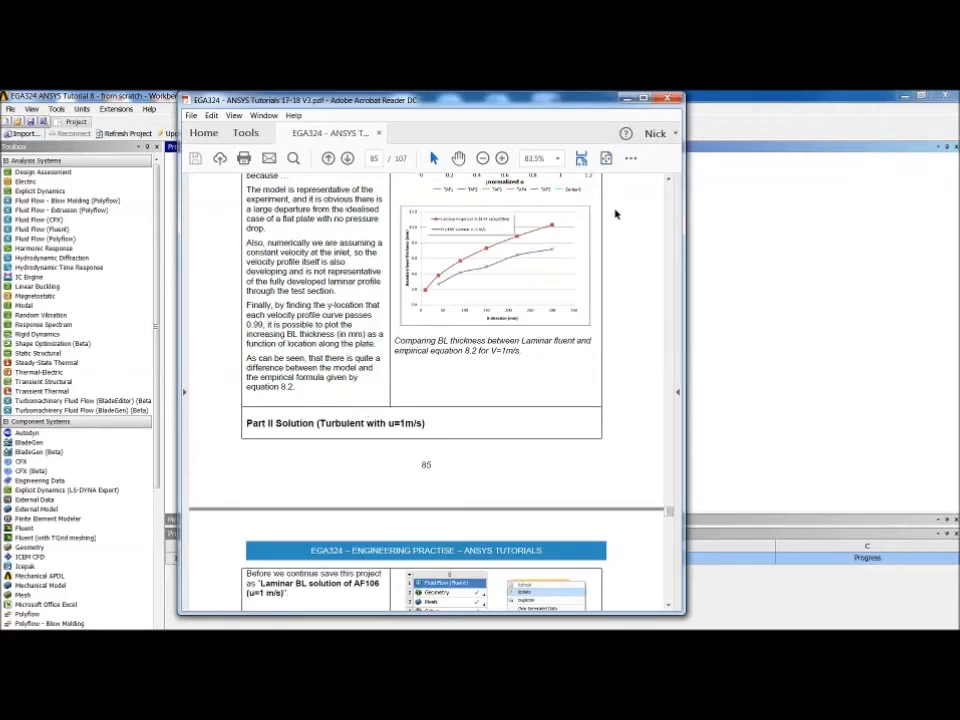
pyautogui.click(627, 100)
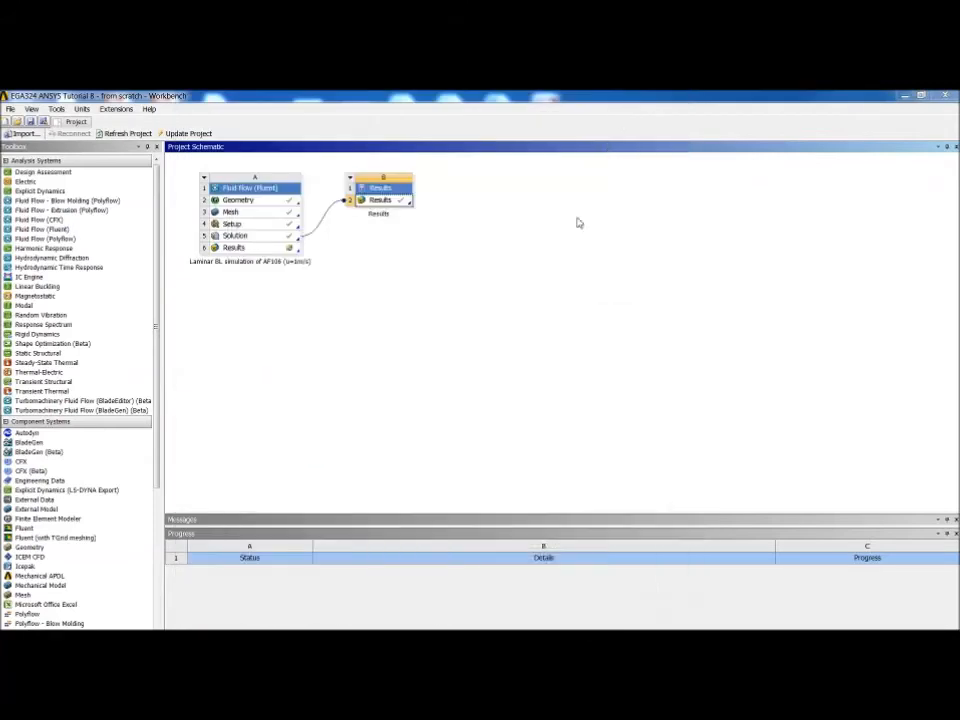
pyautogui.click(650, 638)
pyautogui.moveTo(592, 107); pyautogui.dragTo(0, 117)
# - In Workbench, duplicate the laminar Fluent system as "Turbulent BL simulation of AF106 (u=1m/s)" and place the copy directly beside the original
pyautogui.click(205, 177)
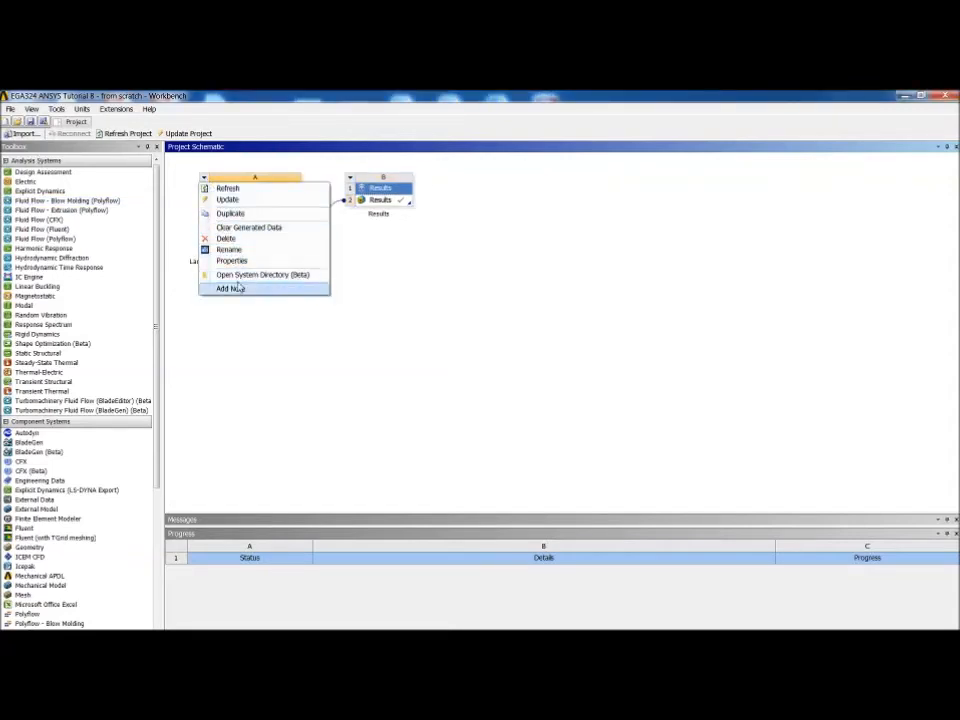
pyautogui.click(231, 213)
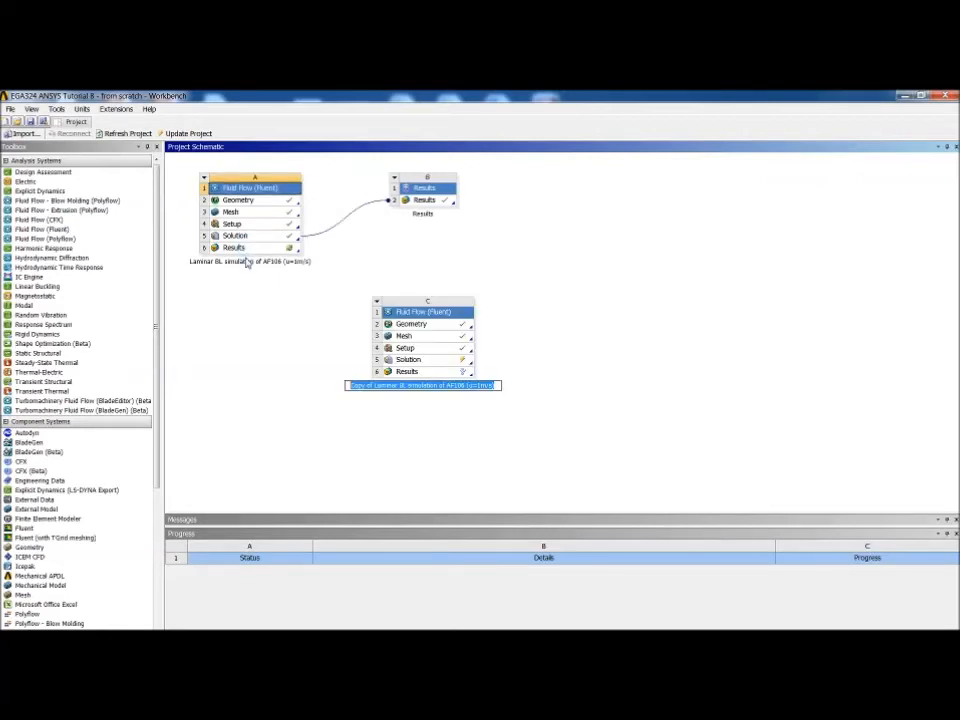
pyautogui.click(489, 386)
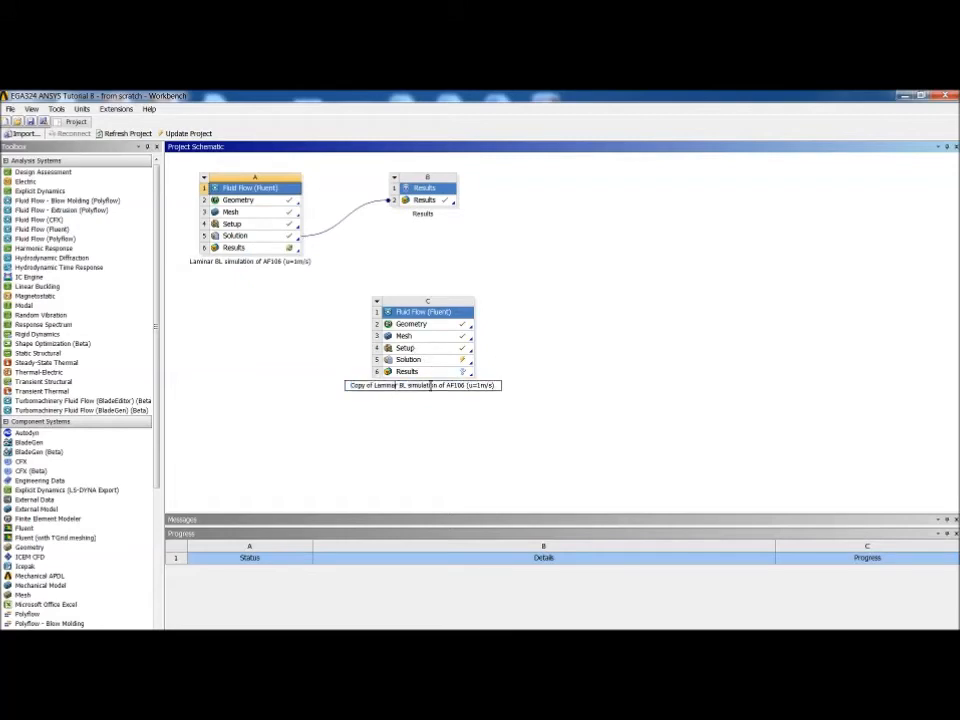
pyautogui.hotkey('ctrl', 'shift', 'Left')
pyautogui.hotkey('ctrl', 'shift', 'Left')
pyautogui.hotkey('ctrl', 'shift', 'Left')
pyautogui.write('Turbulent')
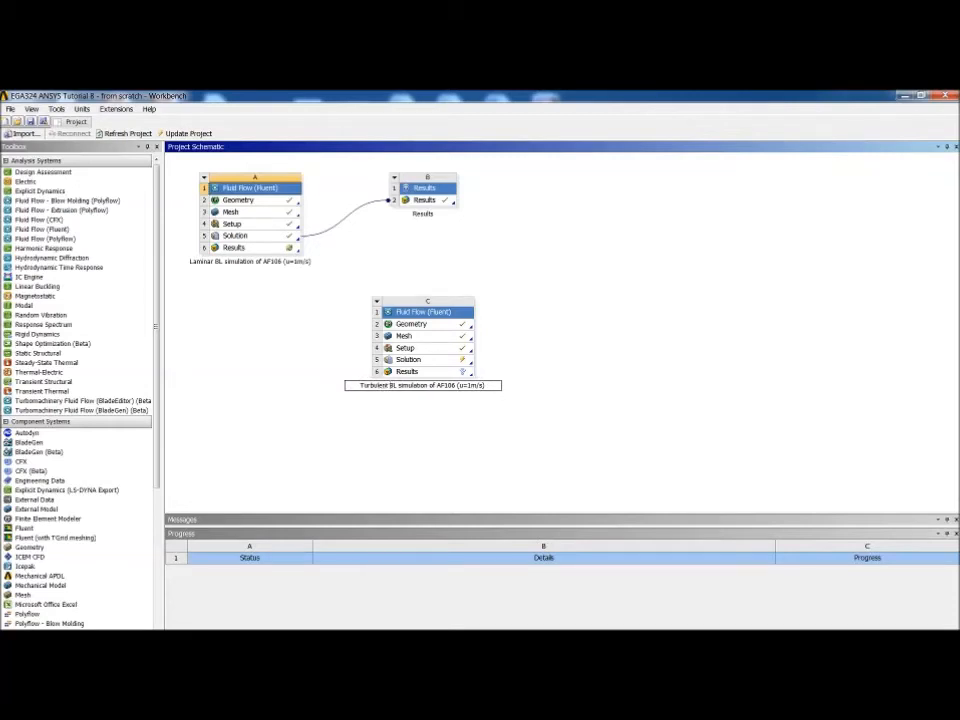
pyautogui.click(491, 397)
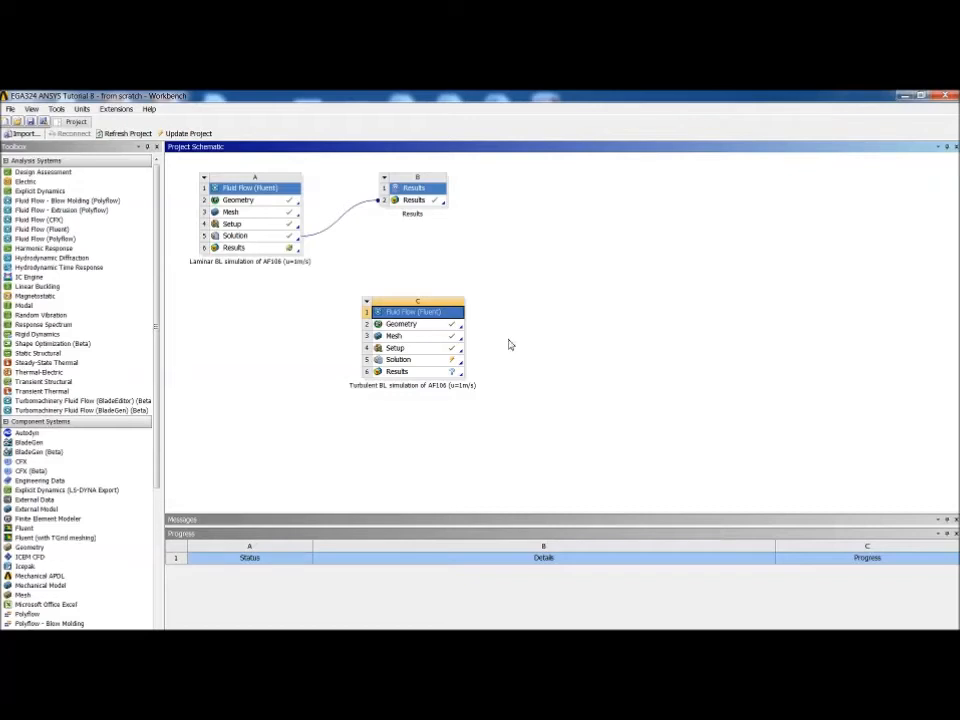
pyautogui.moveTo(388, 316); pyautogui.dragTo(332, 216)
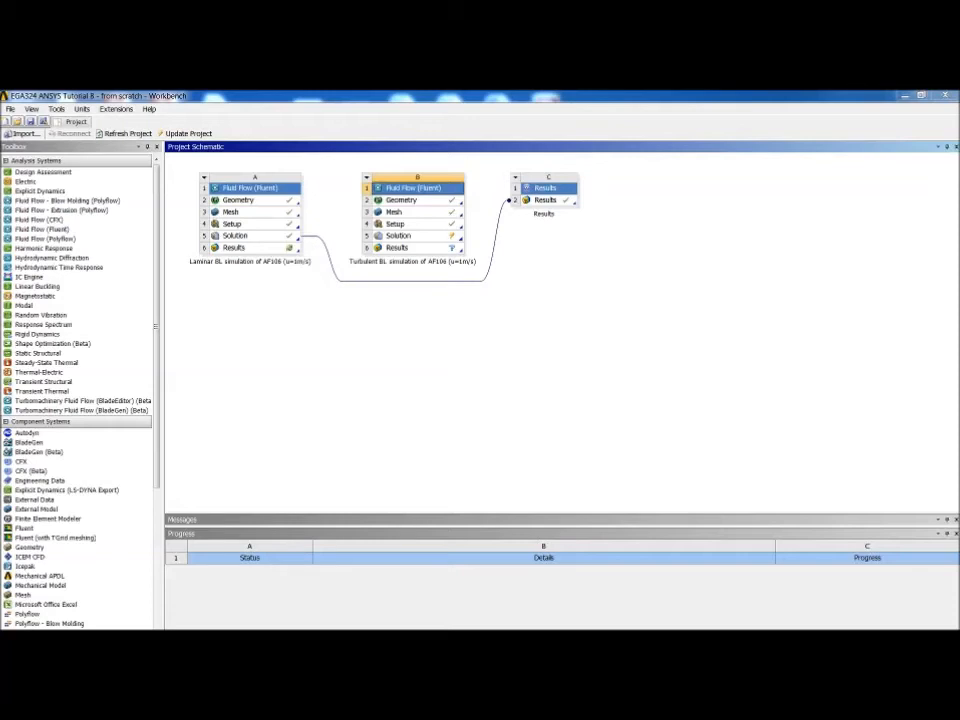
# - Open the turbulent system's Setup in Fluent with double precision and serial processing, in a maximized window
pyautogui.doubleClick(400, 225)
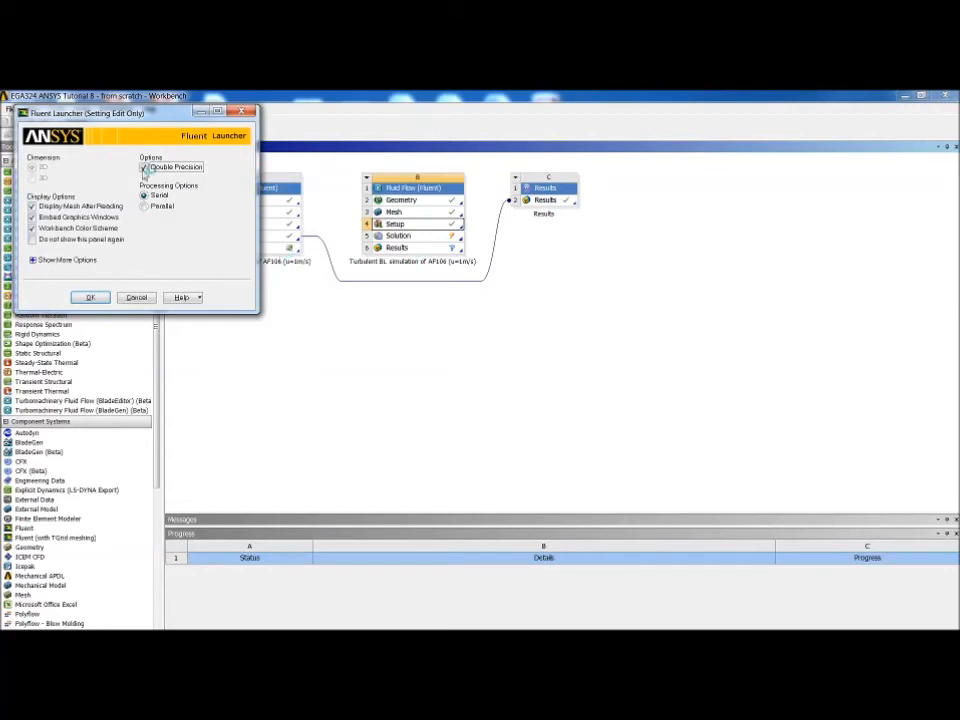
pyautogui.click(90, 298)
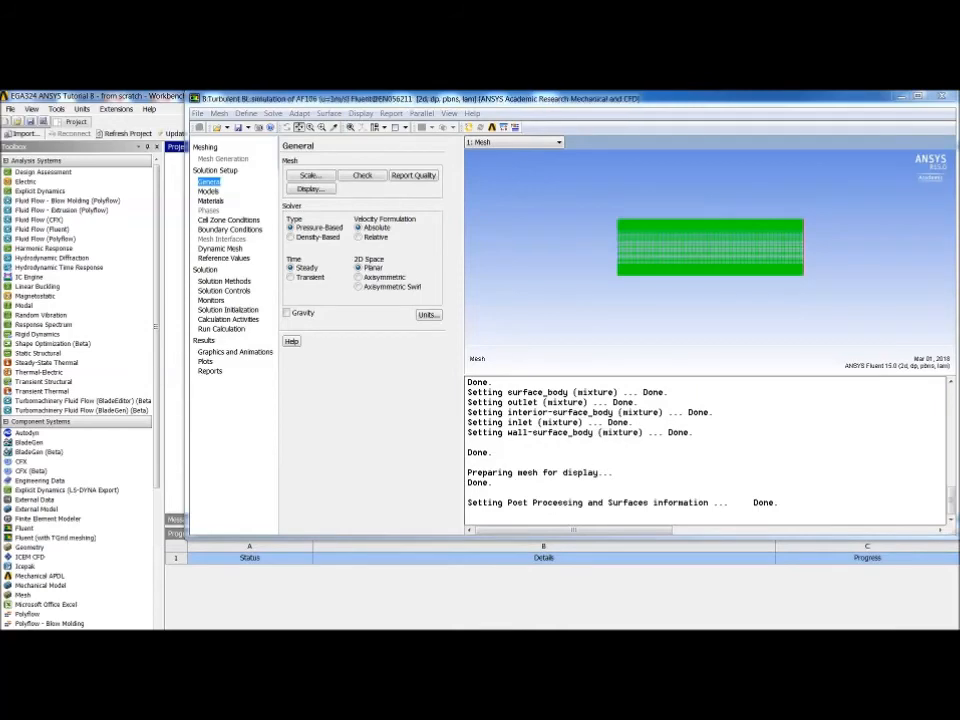
pyautogui.click(918, 100)
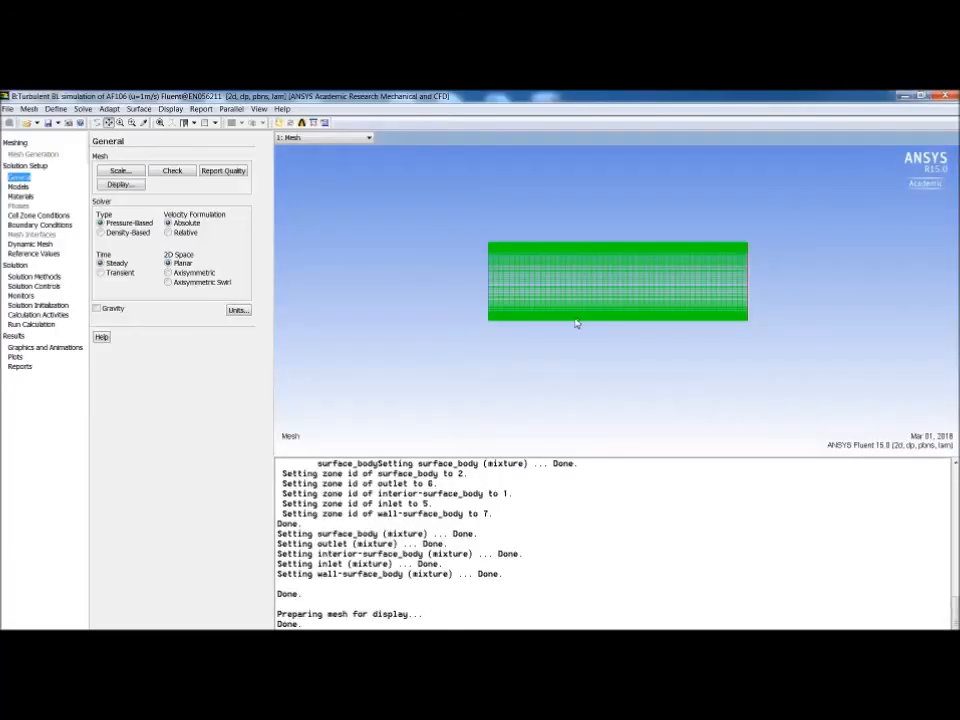
pyautogui.moveTo(475, 230); pyautogui.dragTo(777, 351, button='middle')
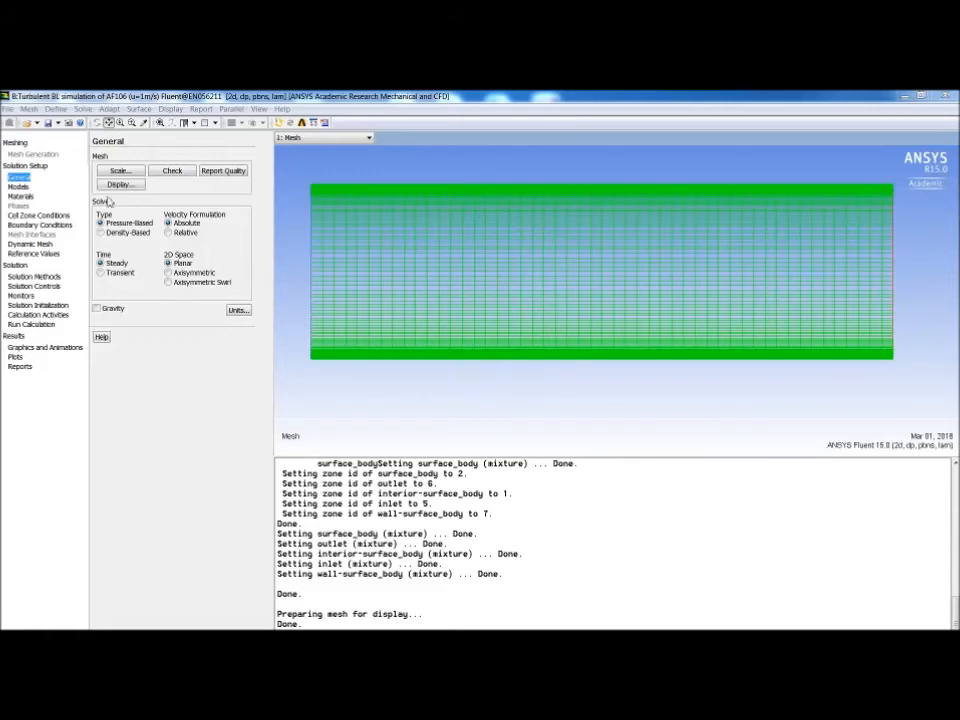
# - Set the viscous model to Standard k-epsilon (2 eqn) with Standard Wall Functions
pyautogui.click(19, 188)
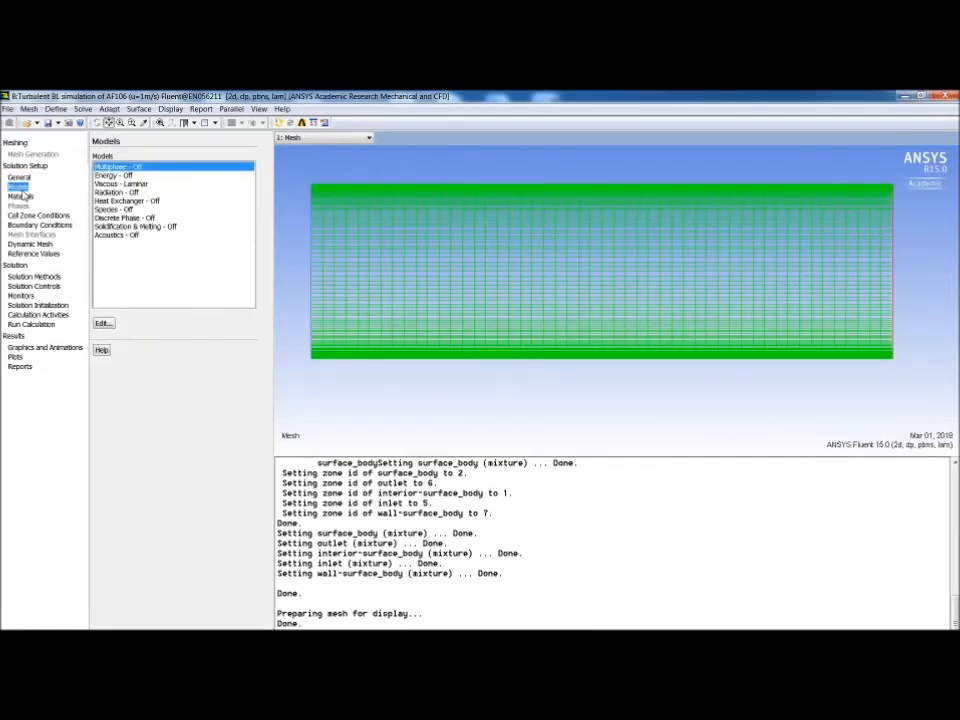
pyautogui.click(120, 185)
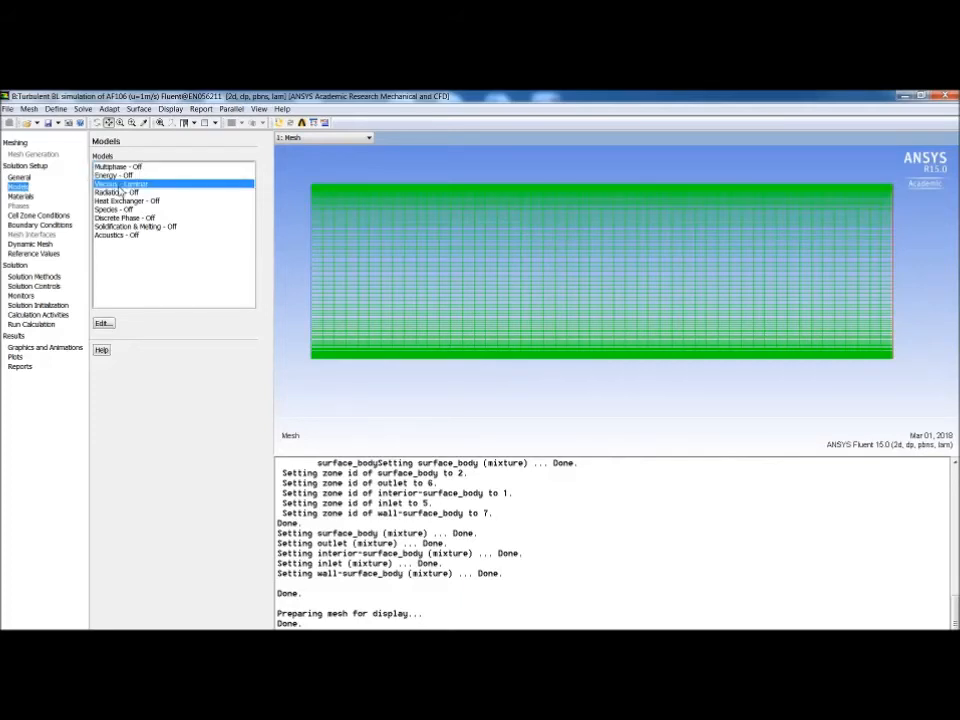
pyautogui.doubleClick(120, 186)
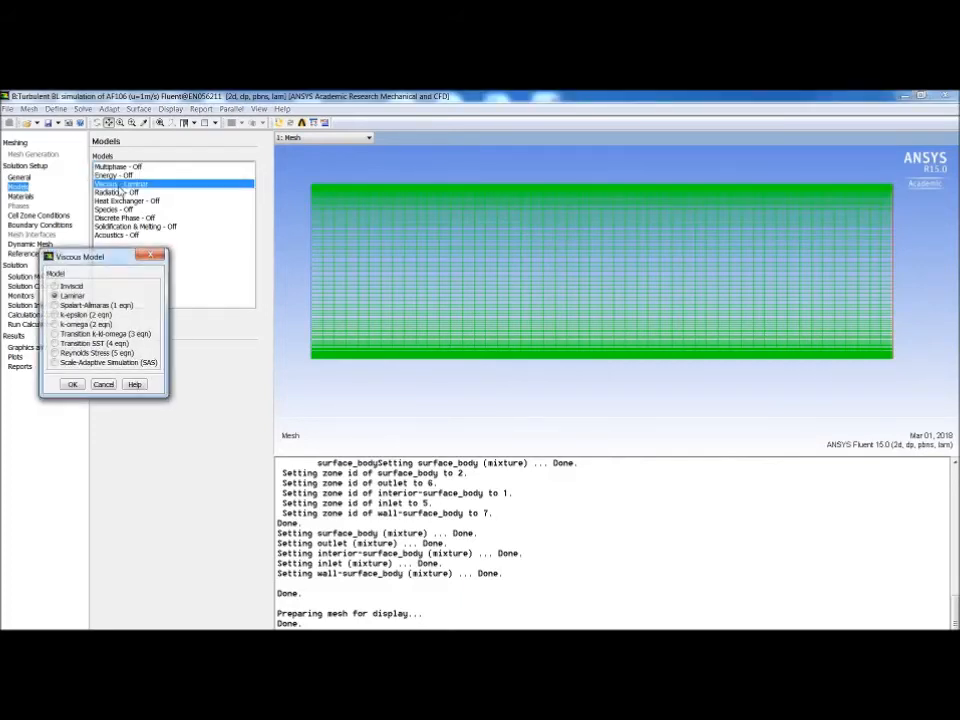
pyautogui.moveTo(101, 260); pyautogui.dragTo(326, 282)
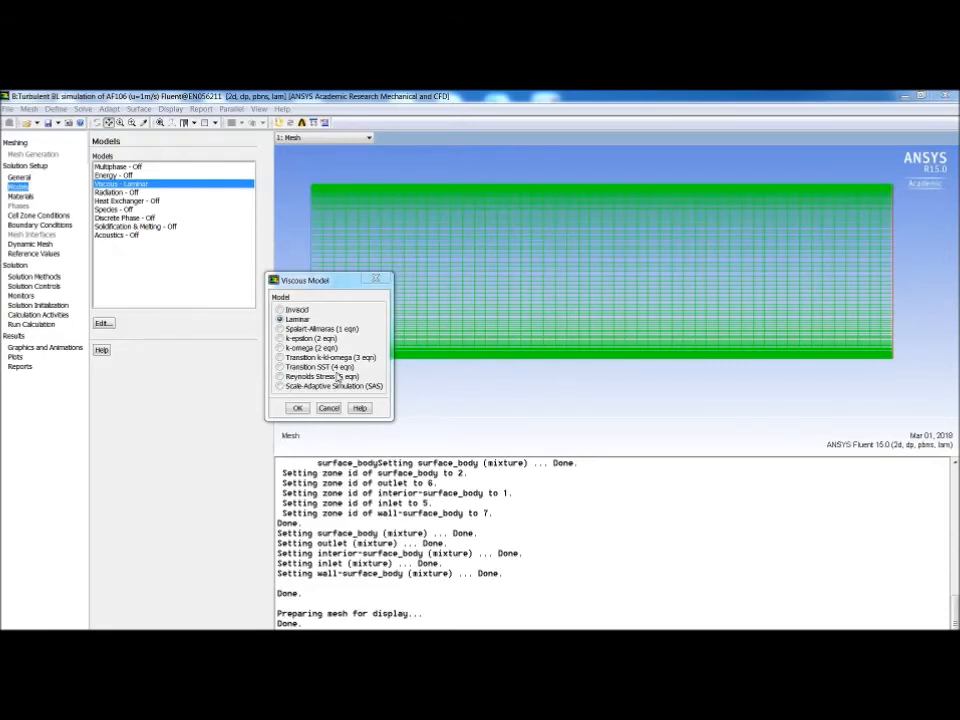
pyautogui.click(284, 338)
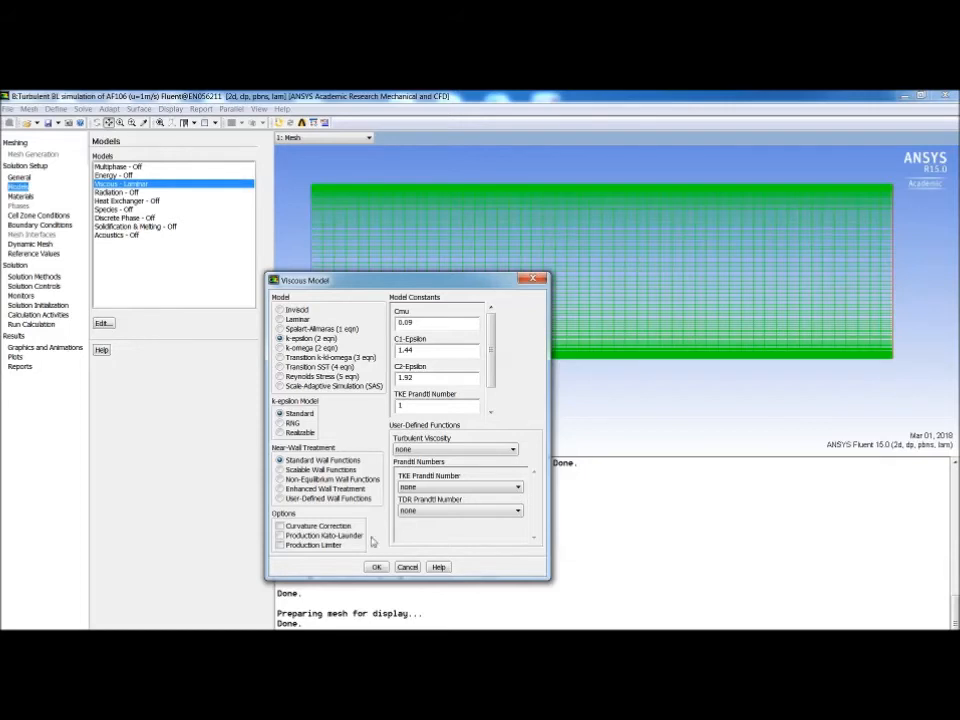
pyautogui.click(377, 567)
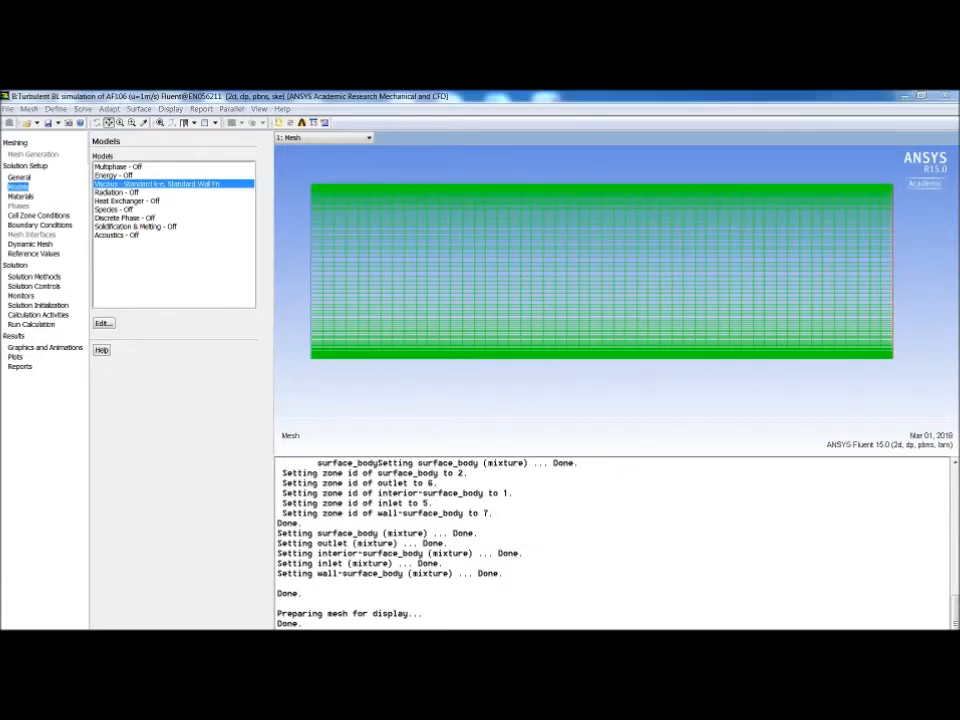
# - Specify the inlet turbulence by Intensity and Viscosity Ratio, with 5% turbulent intensity and a turbulent viscosity ratio of 10
pyautogui.click(21, 196)
pyautogui.click(32, 215)
pyautogui.click(36, 225)
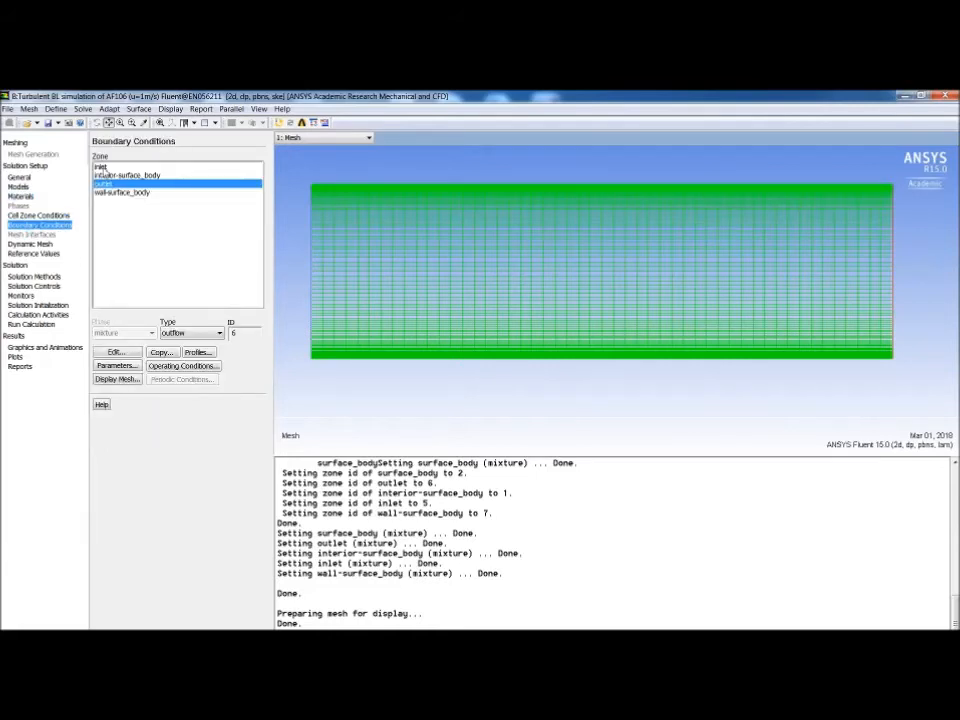
pyautogui.click(108, 168)
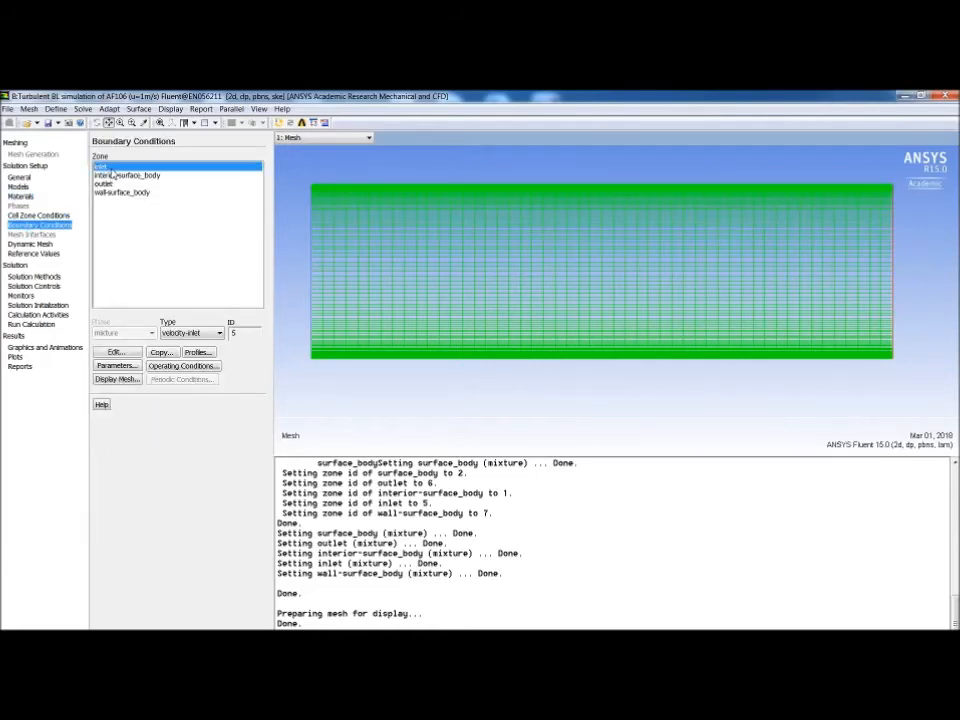
pyautogui.click(115, 352)
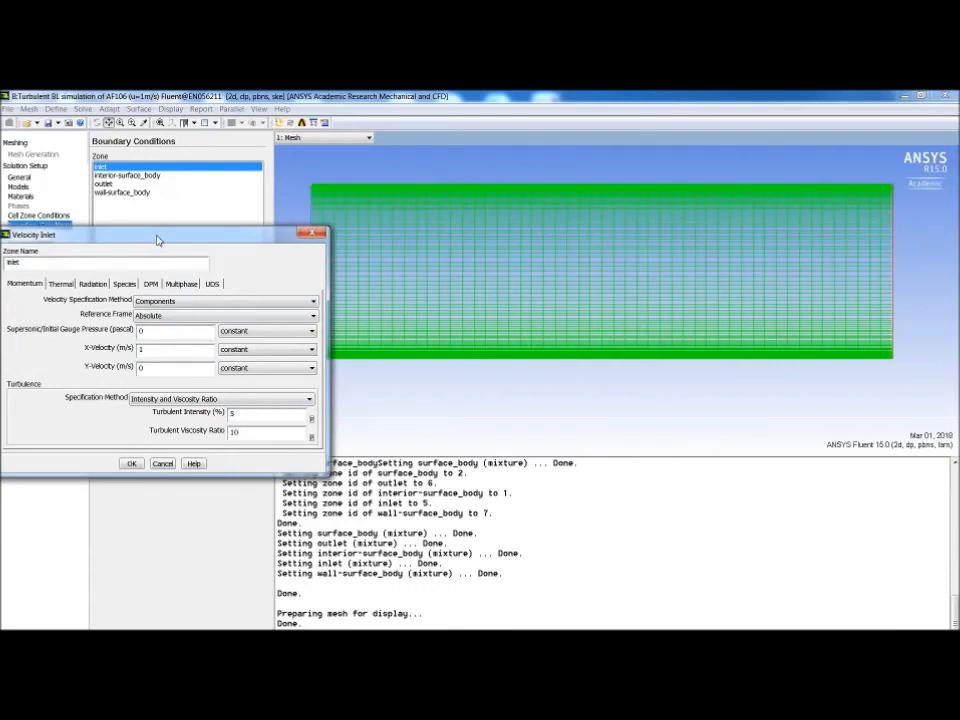
pyautogui.moveTo(159, 242); pyautogui.dragTo(309, 266)
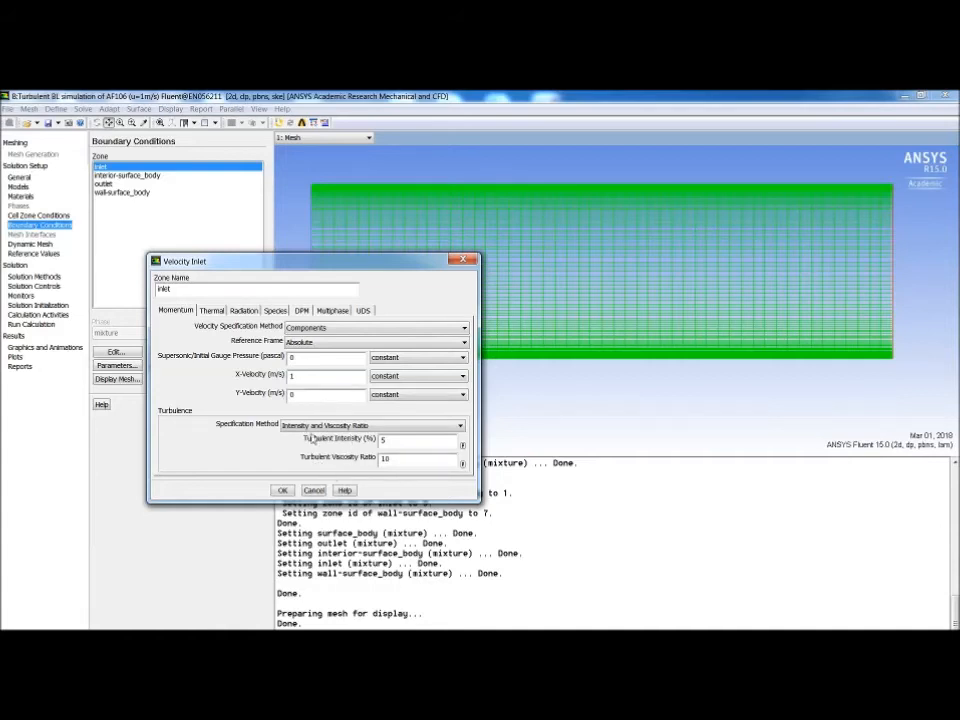
pyautogui.click(330, 426)
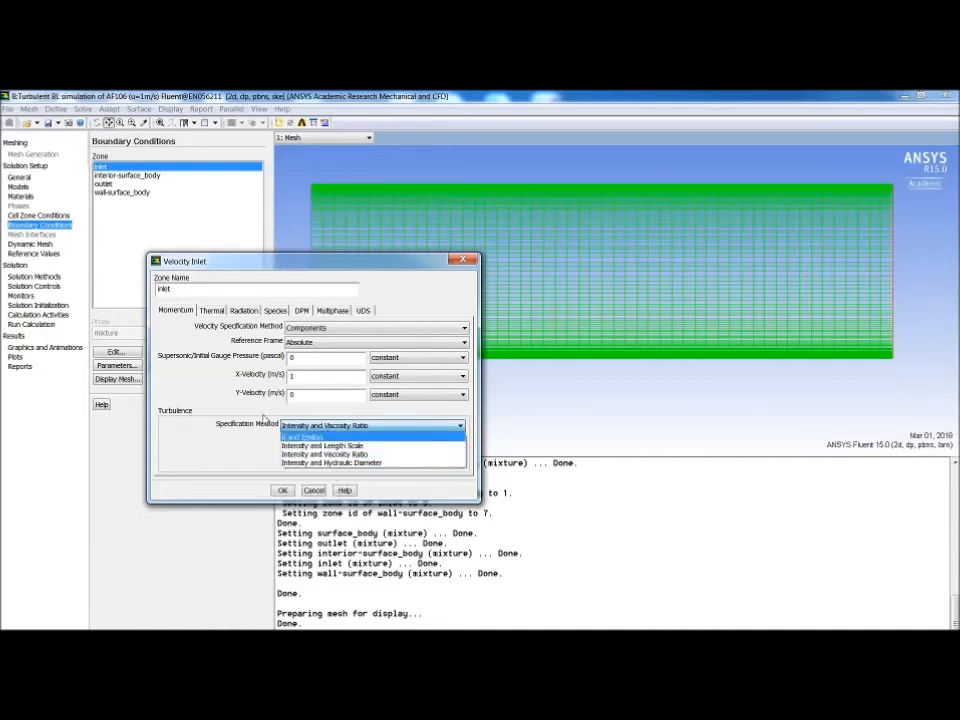
pyautogui.click(325, 454)
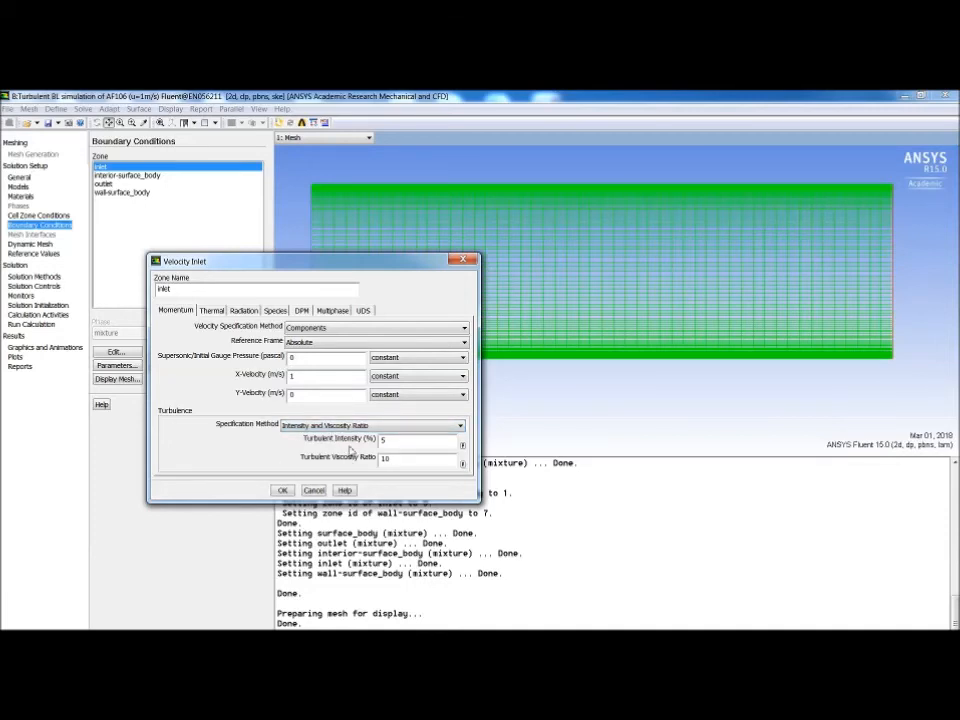
pyautogui.click(282, 490)
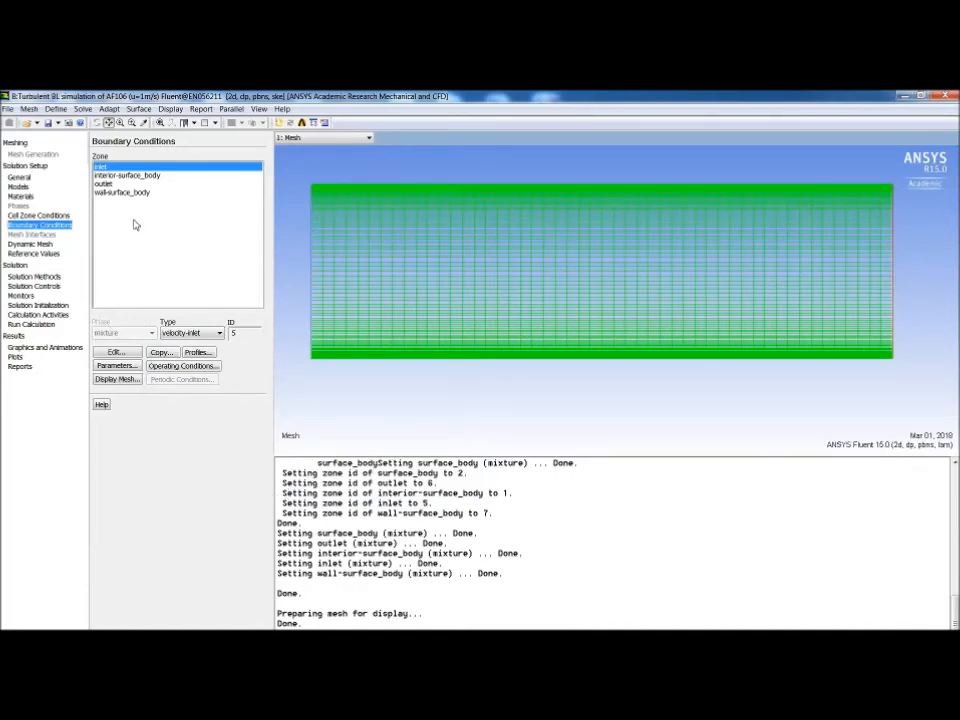
# - Accept the outflow condition on the outlet zone with a flow rate weighting of 1
pyautogui.click(106, 184)
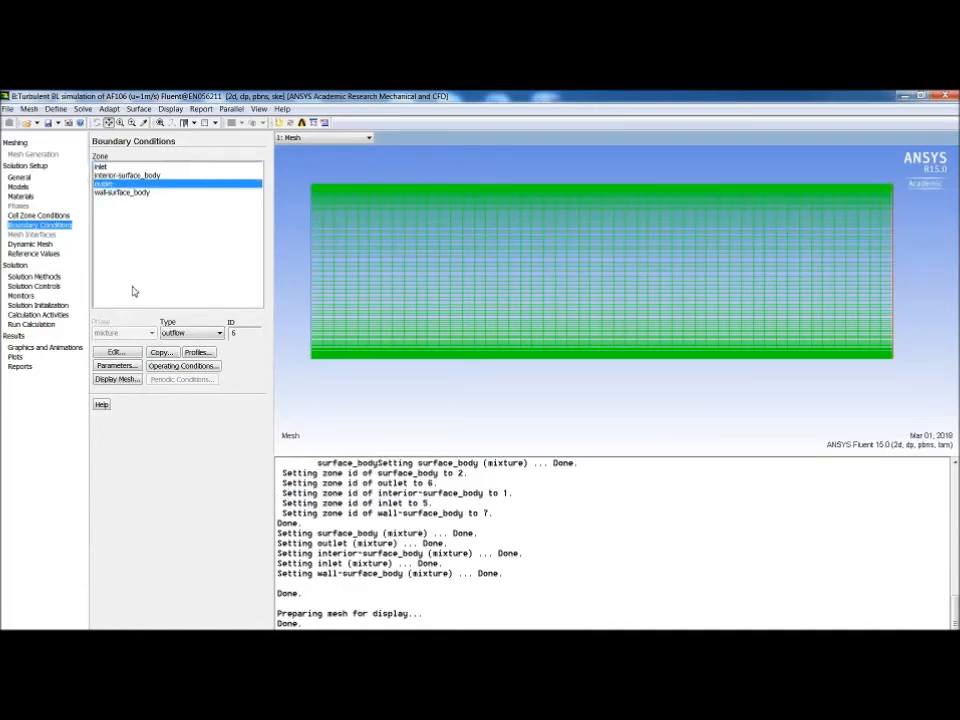
pyautogui.click(116, 352)
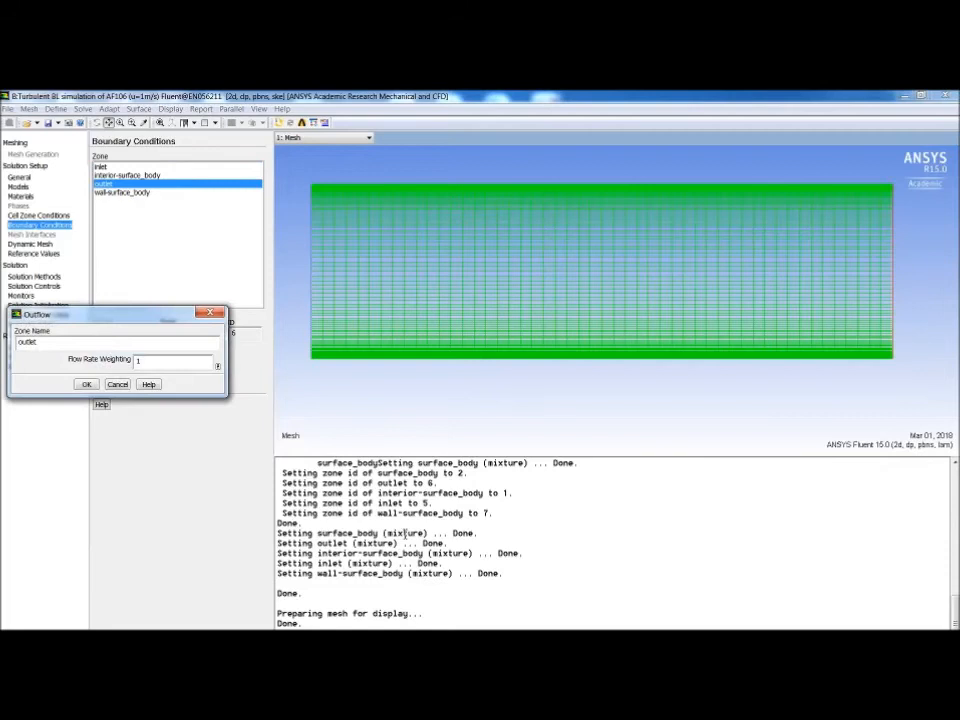
pyautogui.click(86, 385)
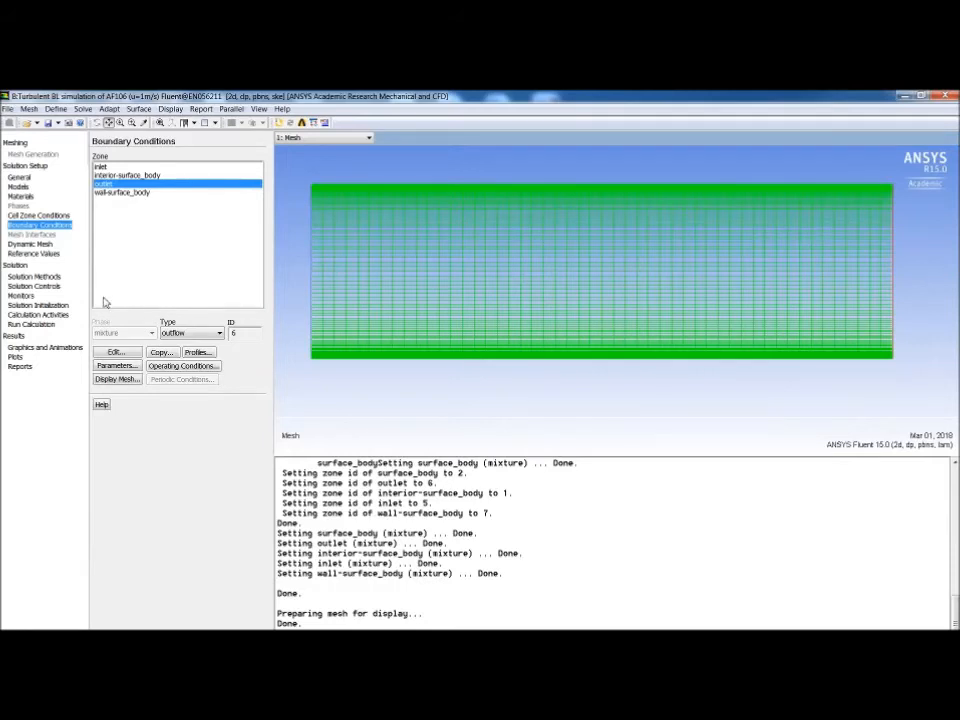
# - Initialize the turbulent solution with Hybrid Initialization and run the calculation with 2000 iterations
pyautogui.click(40, 305)
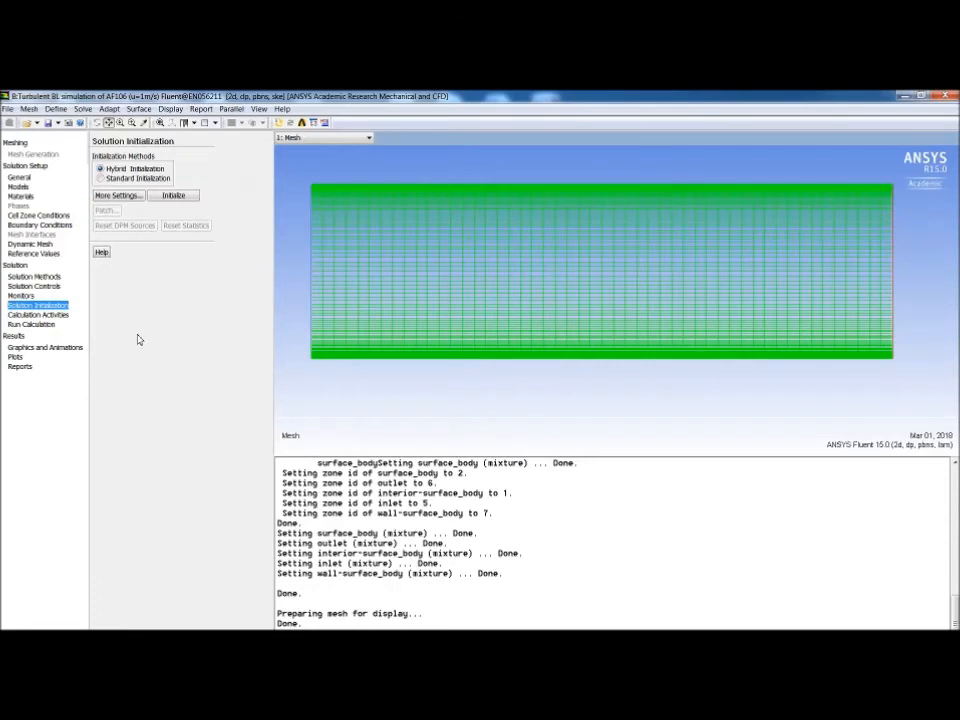
pyautogui.click(175, 197)
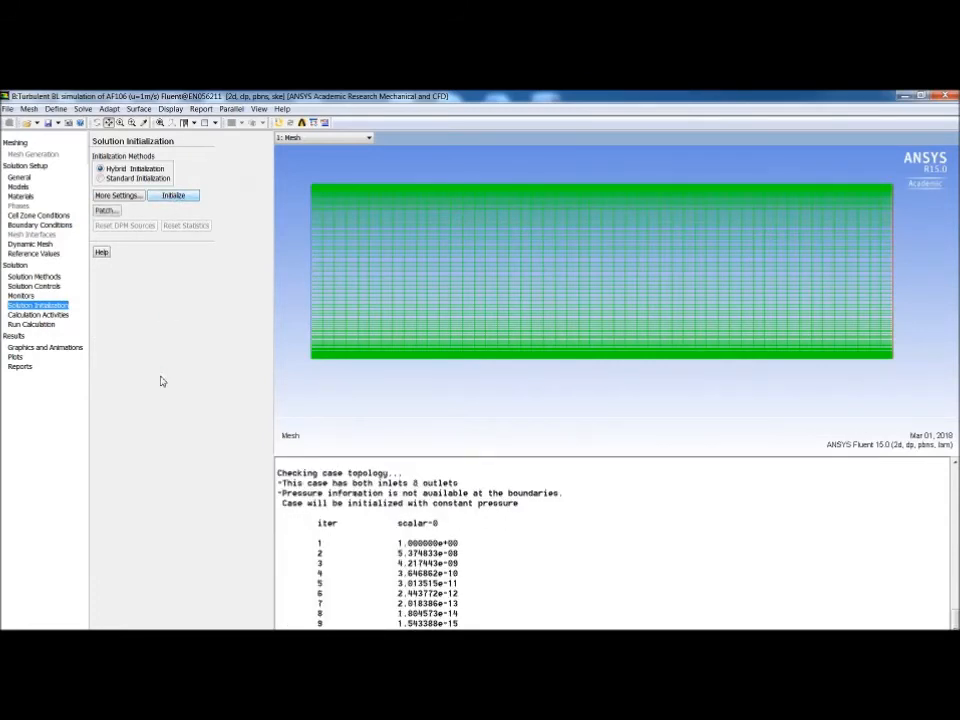
pyautogui.click(31, 324)
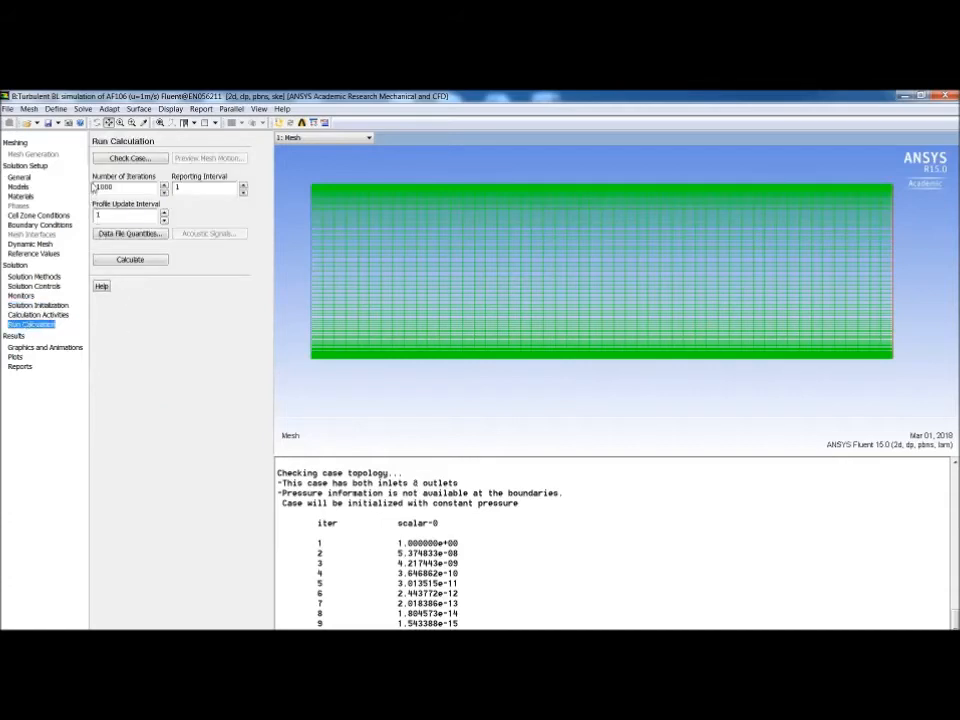
pyautogui.moveTo(105, 188); pyautogui.dragTo(102, 187)
pyautogui.press('Left')
pyautogui.press('BackSpace')
pyautogui.write('2')
pyautogui.click(115, 218)
pyautogui.click(134, 260)
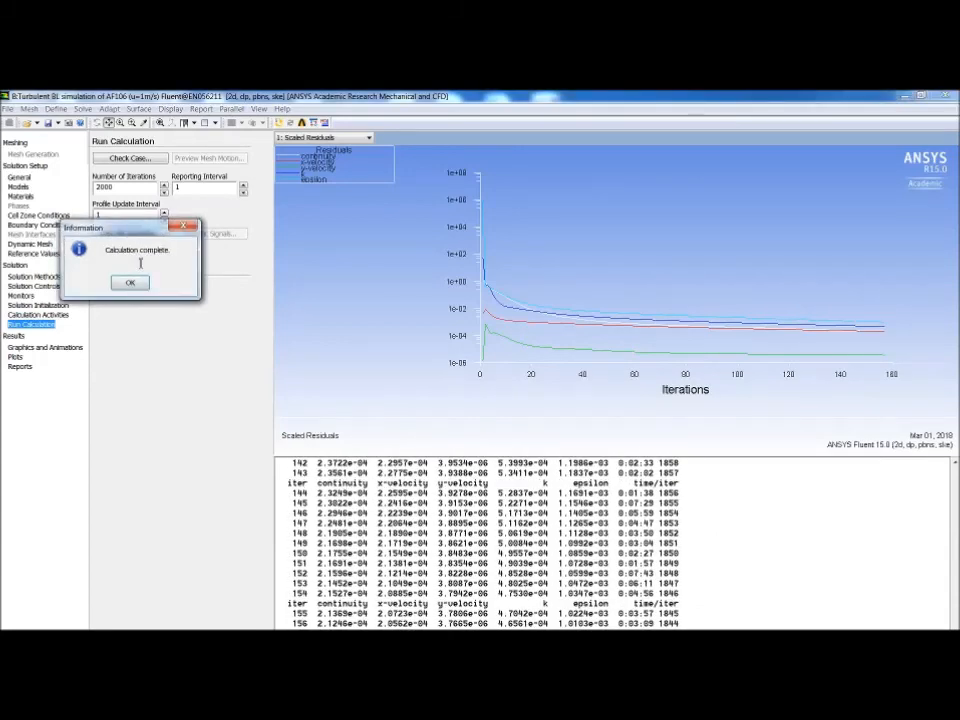
pyautogui.click(129, 283)
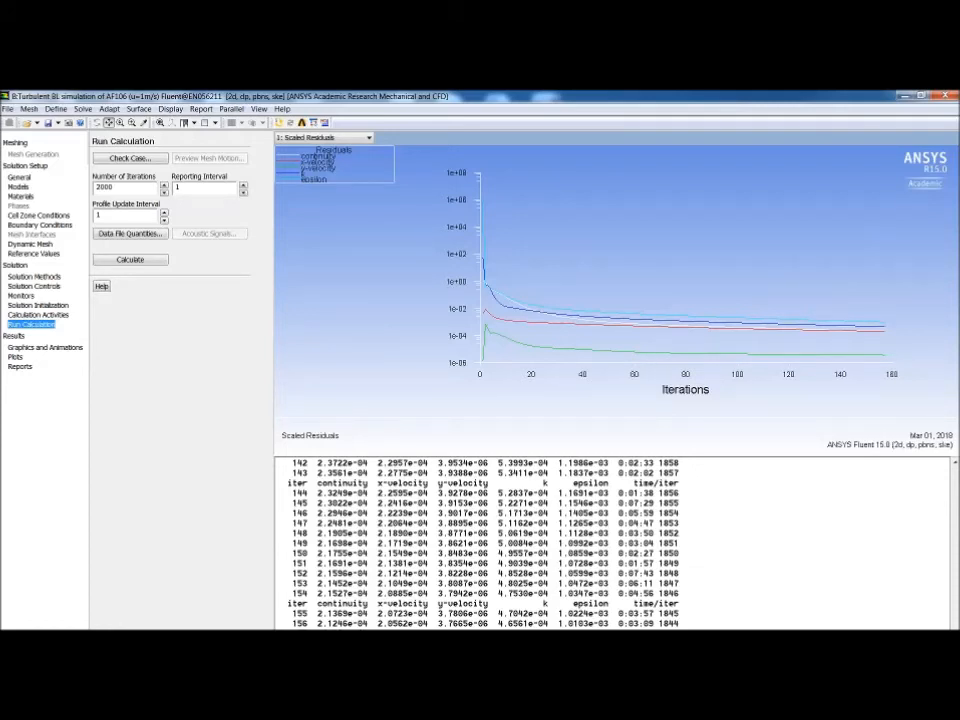
# - Close Fluent and, in Workbench, link the turbulent system's Solution to the standalone Results system
pyautogui.click(944, 96)
pyautogui.click(455, 405)
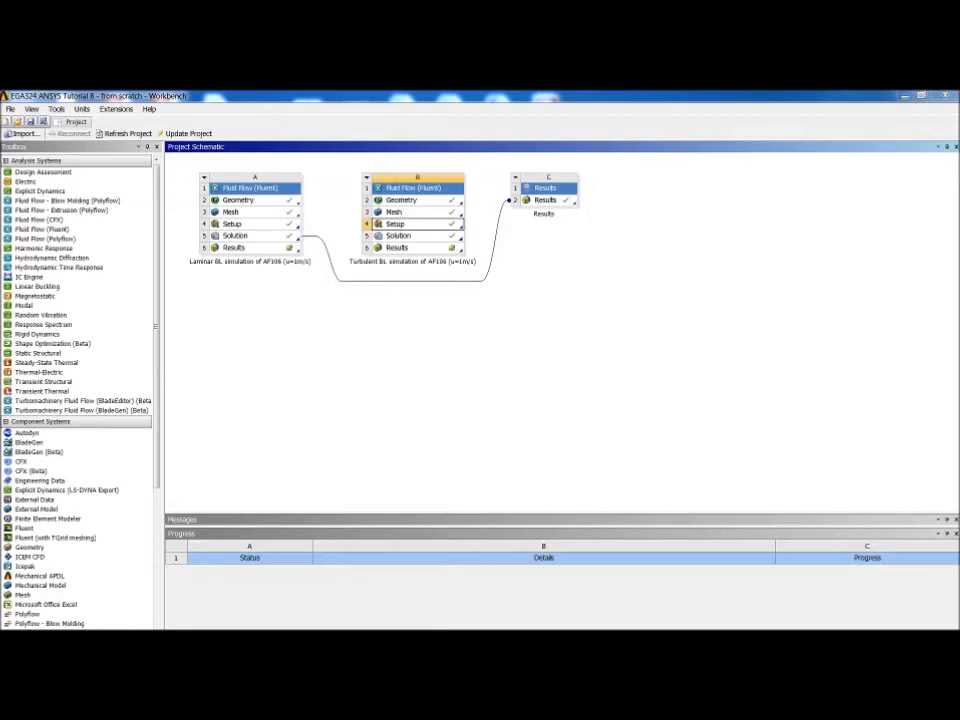
pyautogui.click(406, 237)
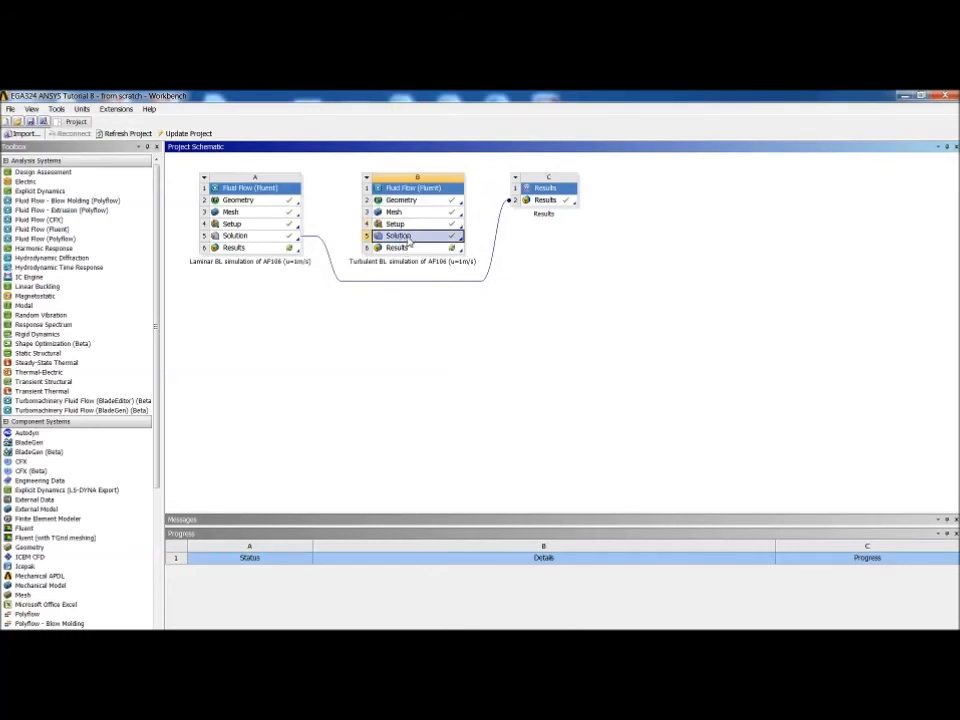
pyautogui.moveTo(406, 243); pyautogui.dragTo(541, 203)
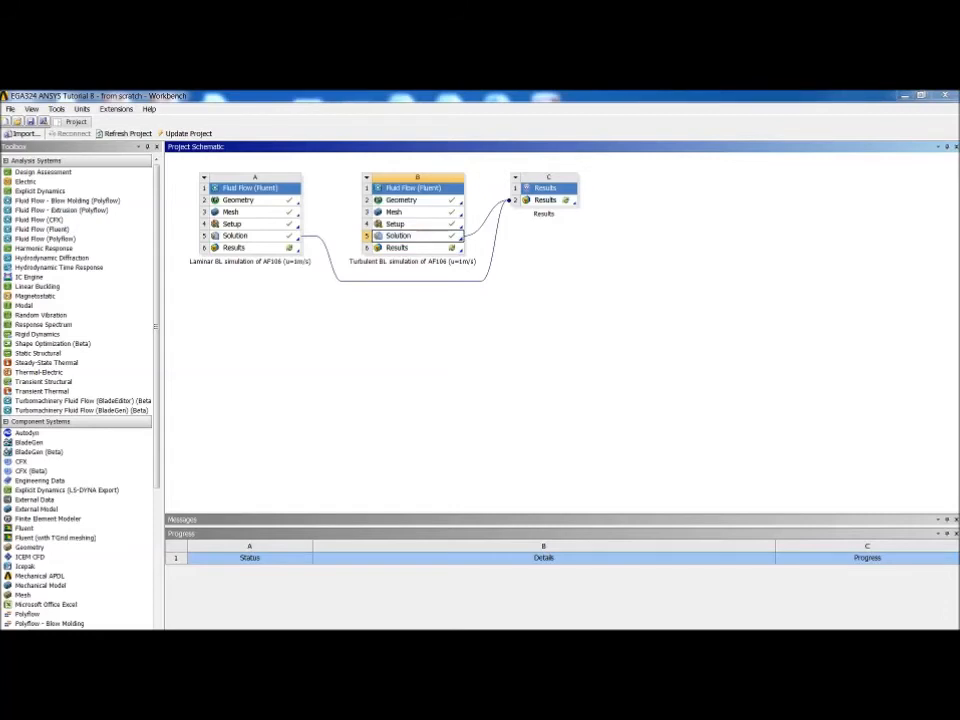
# - Open the shared Results in a maximized CFD-Post window and check the laminar and turbulent cases in the outline
pyautogui.click(547, 201)
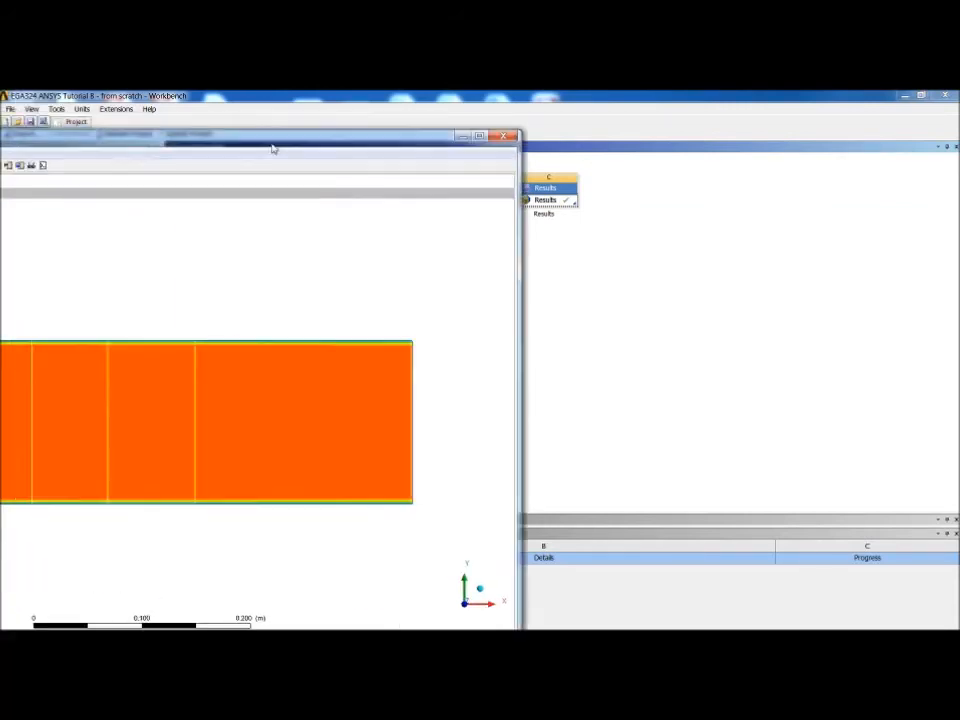
pyautogui.doubleClick(702, 129)
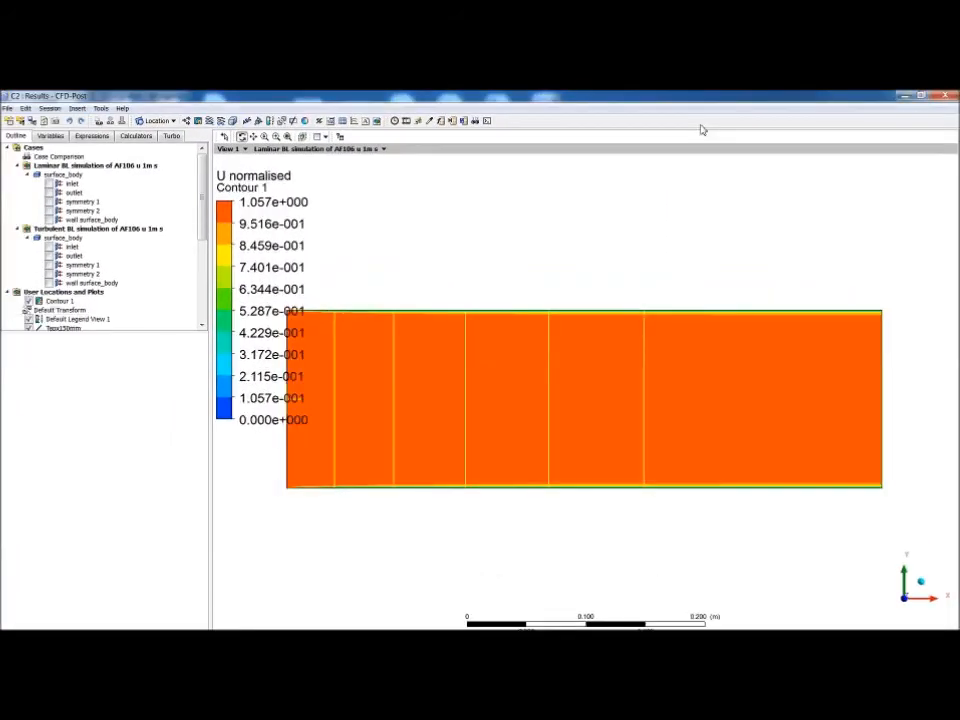
pyautogui.click(62, 166)
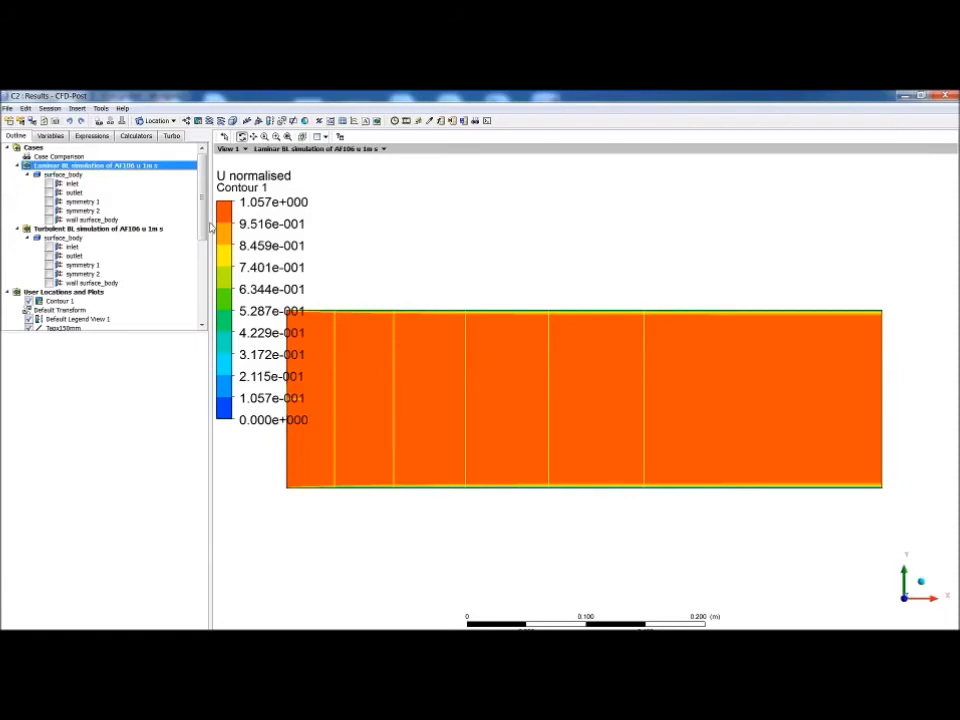
pyautogui.click(63, 230)
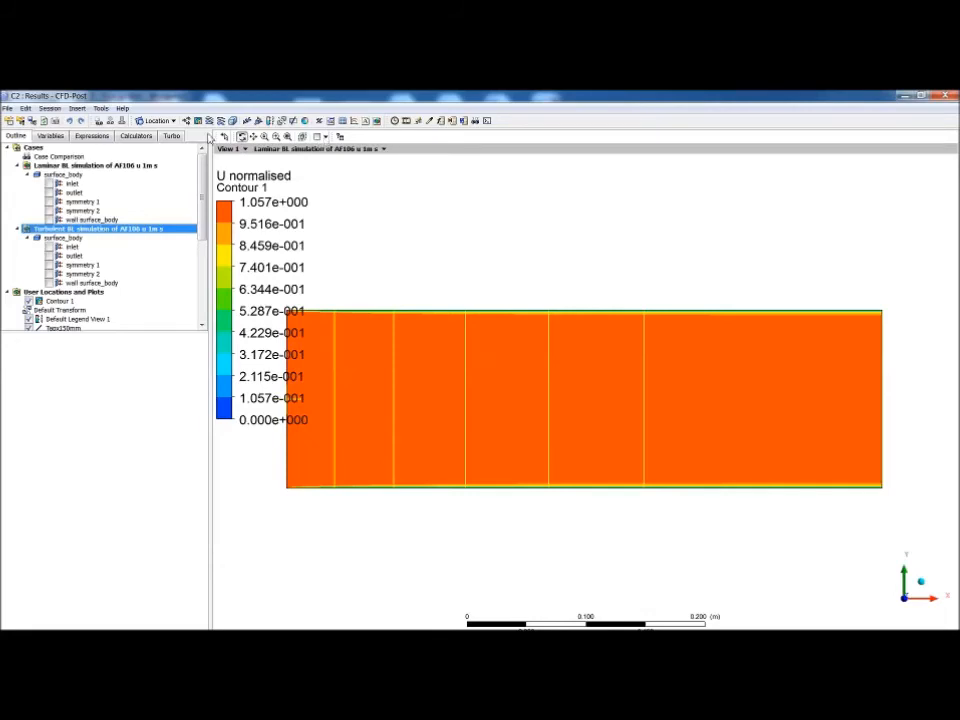
# - Split the display into two side-by-side views and show Contour 1 face-on in the XY plane for the turbulent case
pyautogui.click(323, 136)
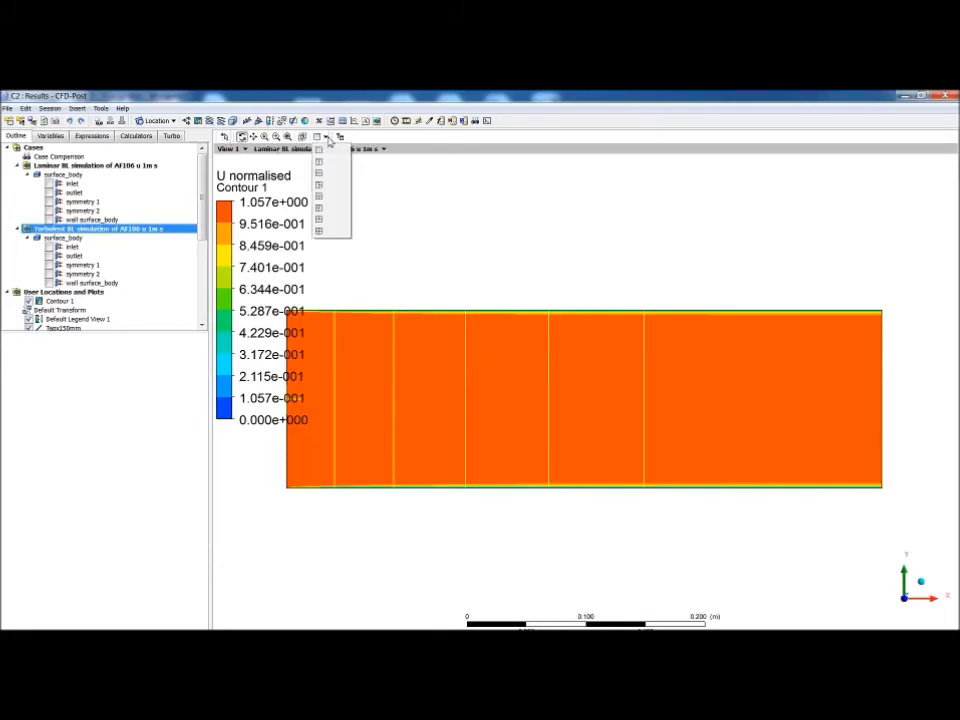
pyautogui.click(320, 163)
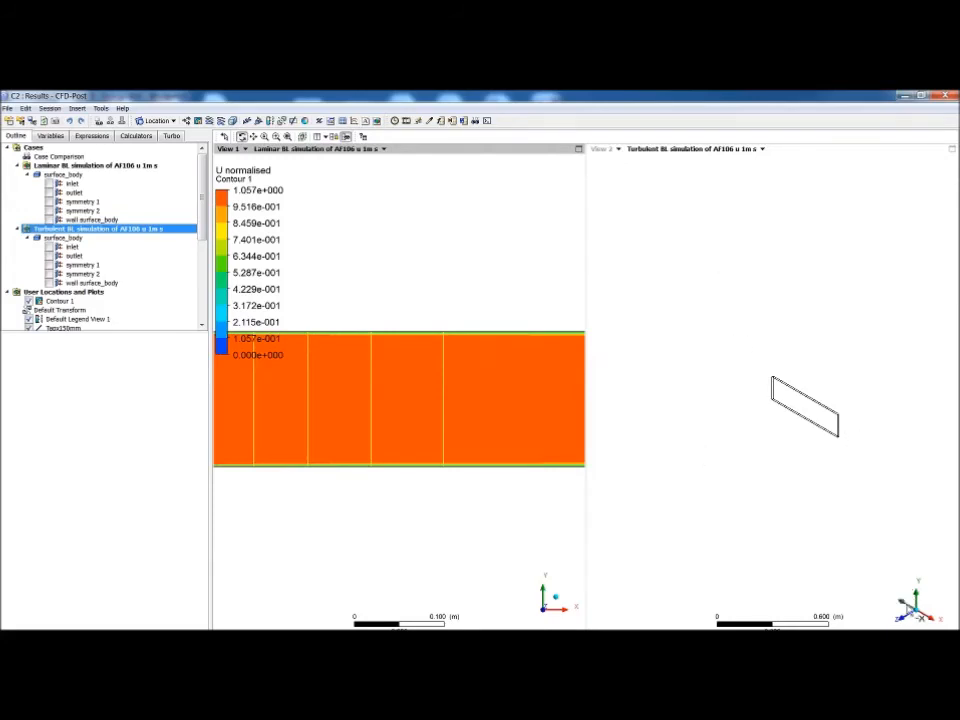
pyautogui.click(684, 462)
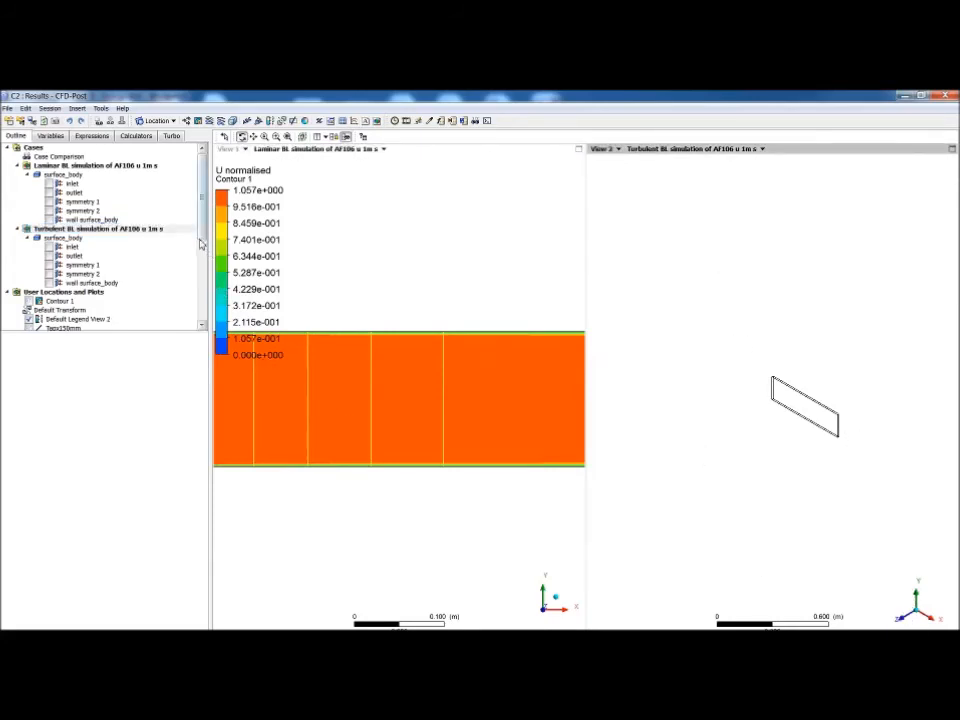
pyautogui.scroll(-5, 150, 245)
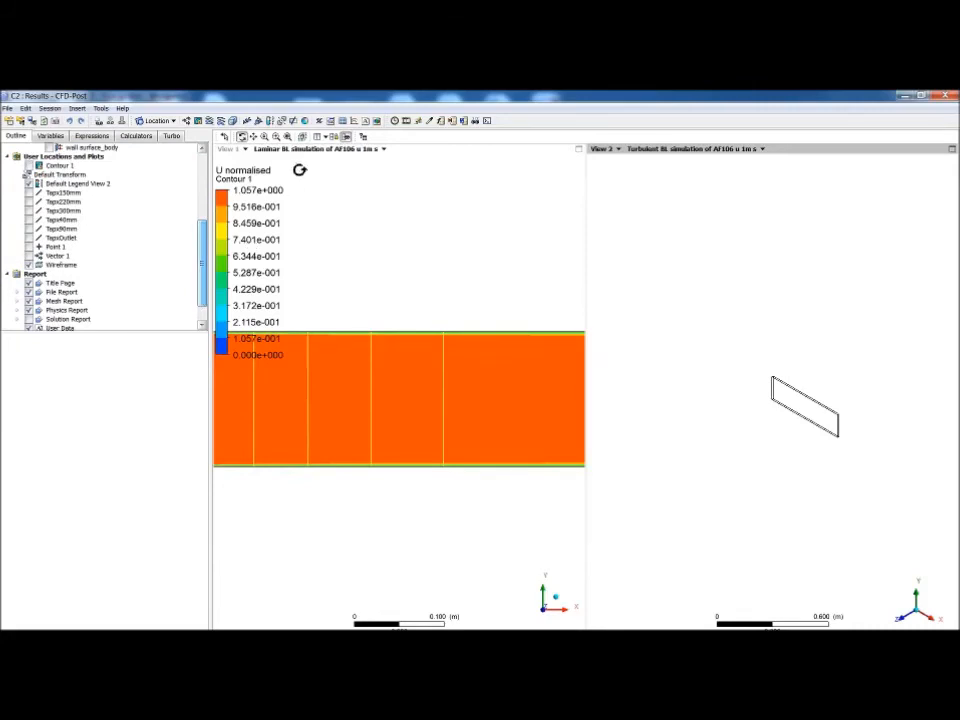
pyautogui.click(907, 617)
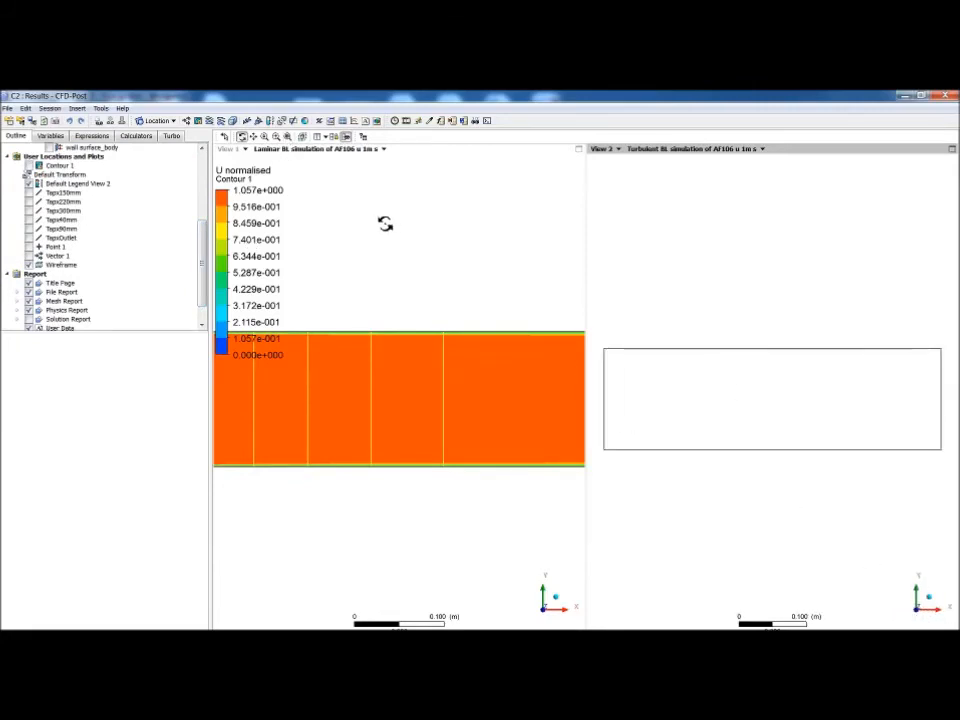
pyautogui.click(30, 165)
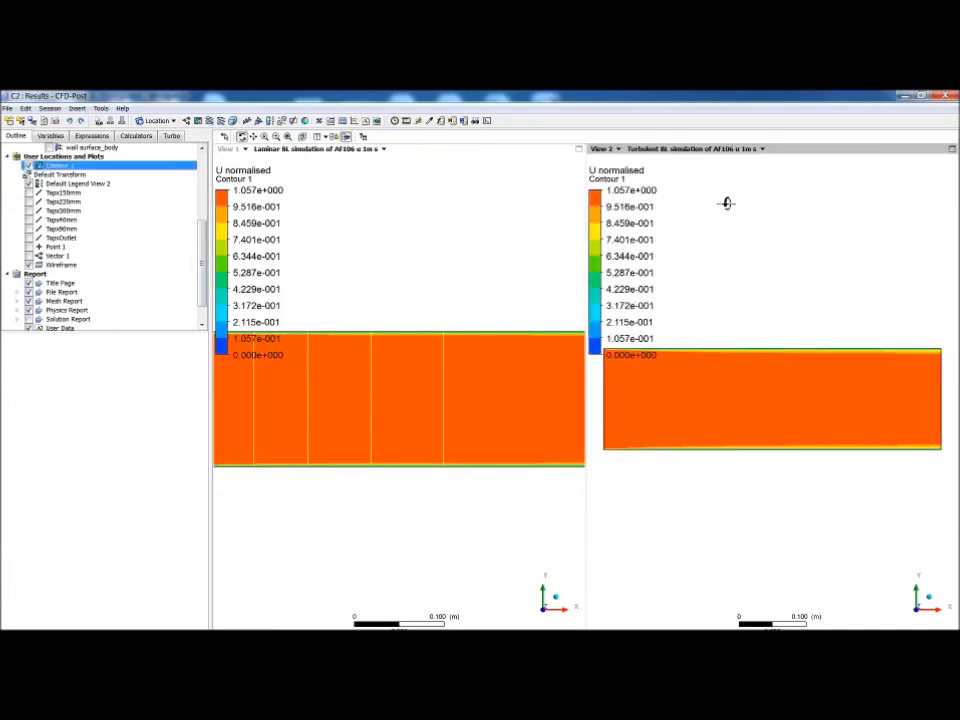
# - Fit the whole laminar plate in its view and synchronize the camera between the two views
pyautogui.click(520, 288)
pyautogui.scroll(-2, 520, 288)
pyautogui.scroll(-2, 520, 288)
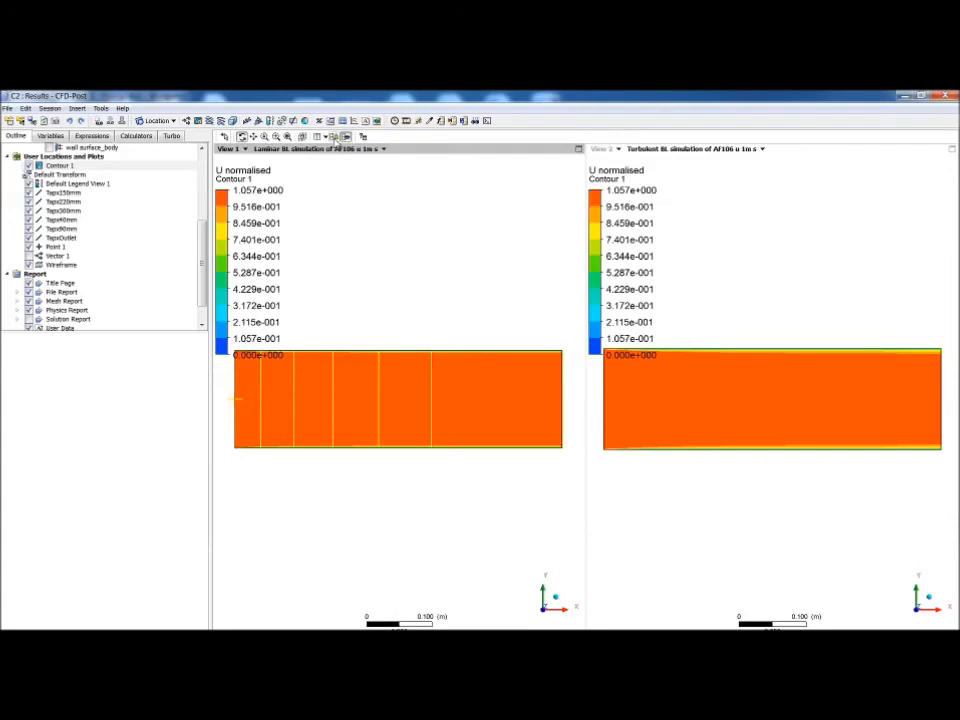
pyautogui.click(341, 136)
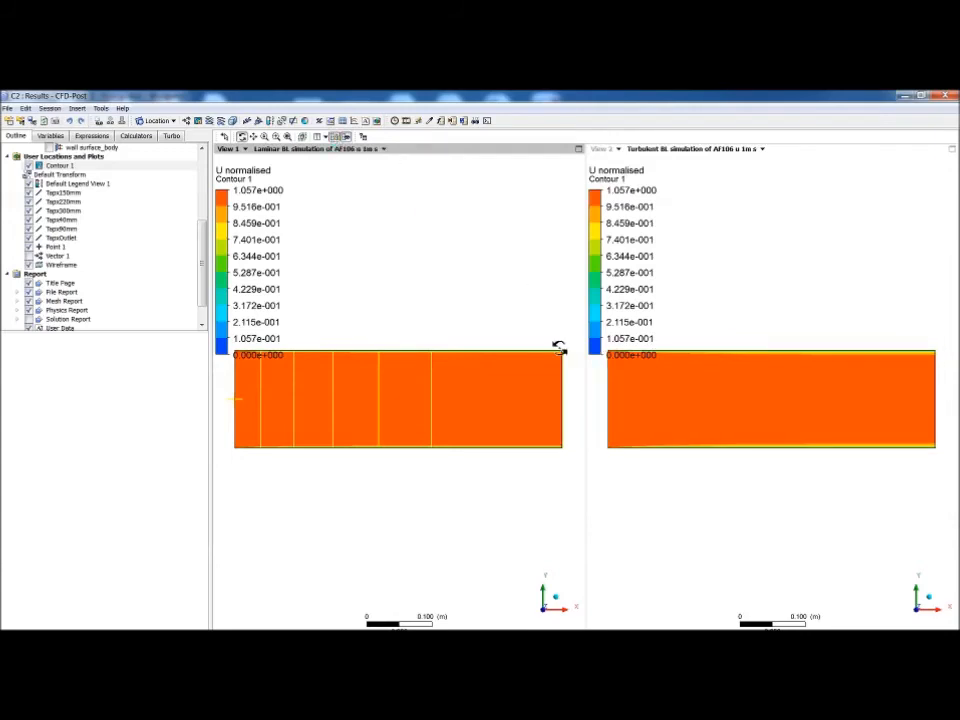
# - Check the synchronized cameras by viewing both plates along the X axis, isometrically and face-on in the XY plane
pyautogui.click(930, 600)
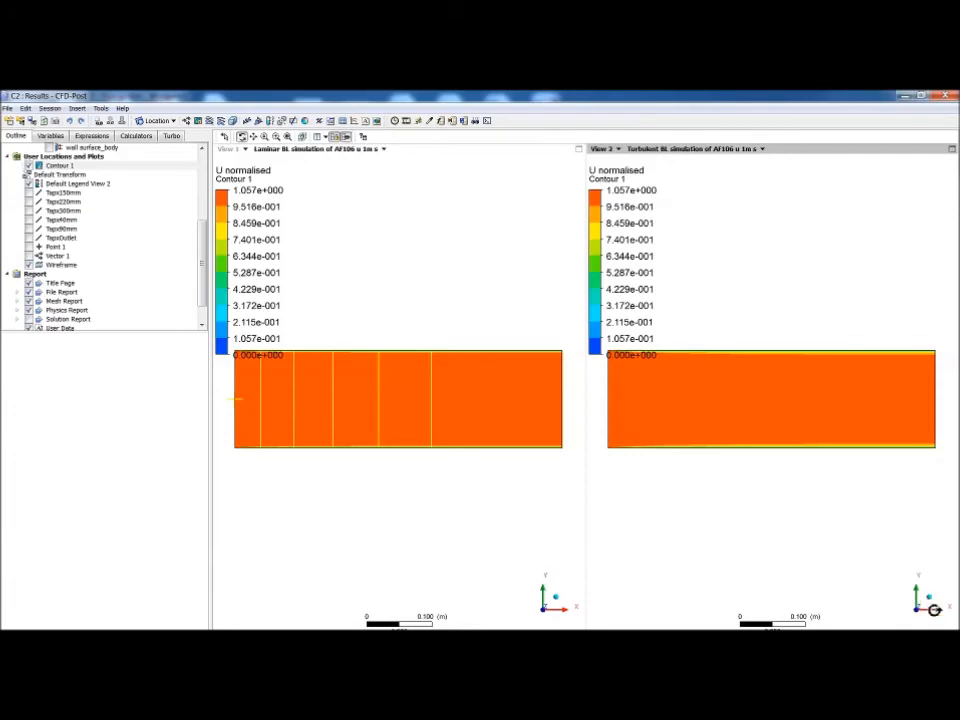
pyautogui.click(937, 616)
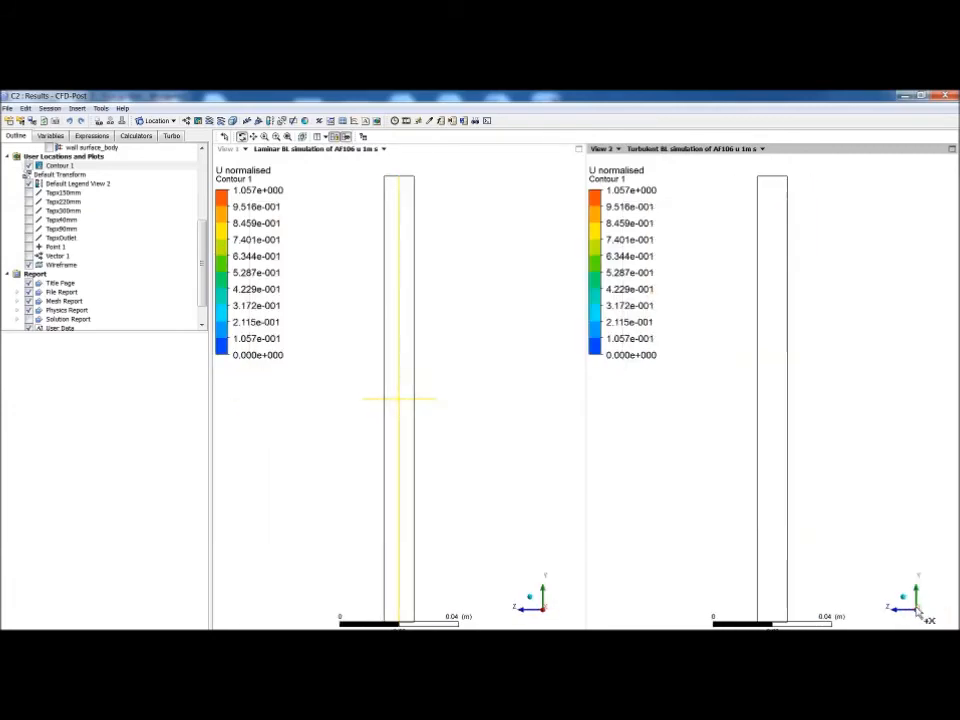
pyautogui.click(903, 598)
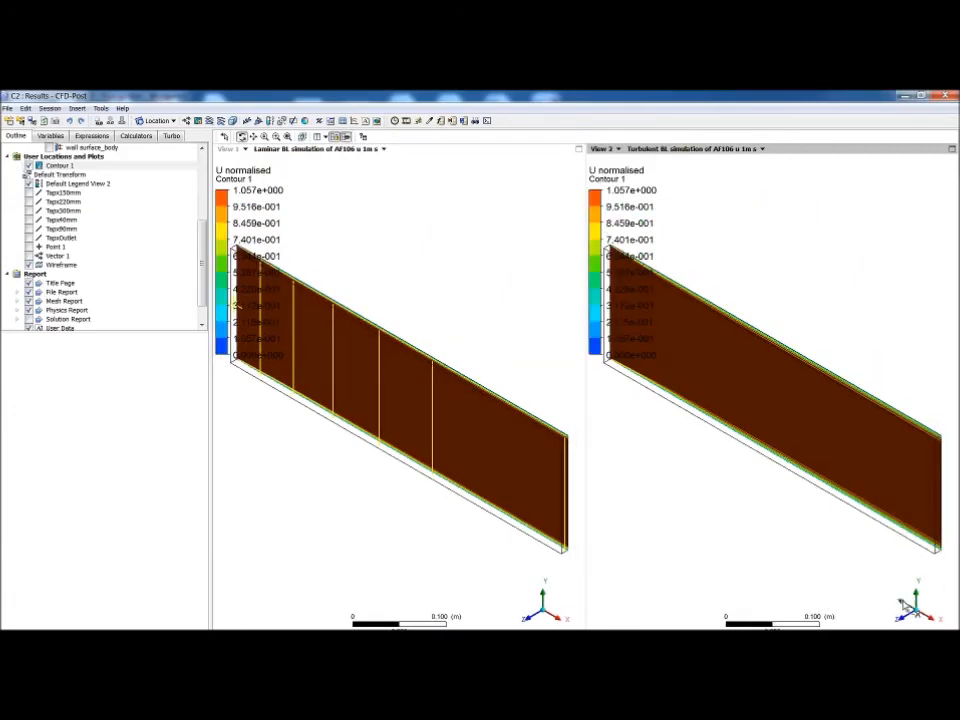
pyautogui.click(903, 616)
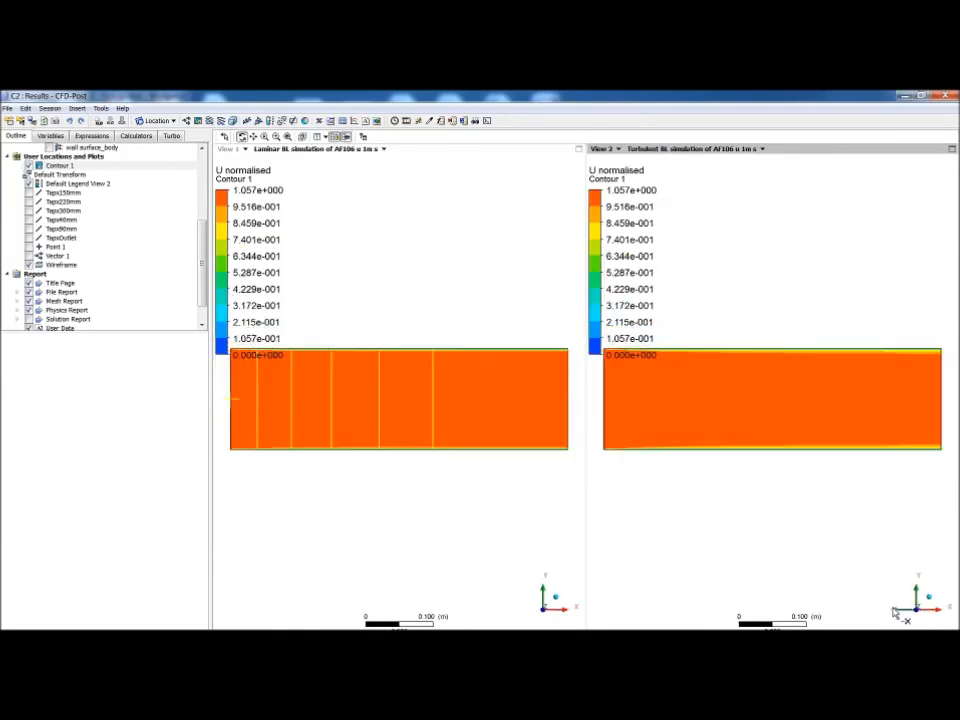
pyautogui.scroll(-3, 693, 485)
pyautogui.scroll(4, 693, 485)
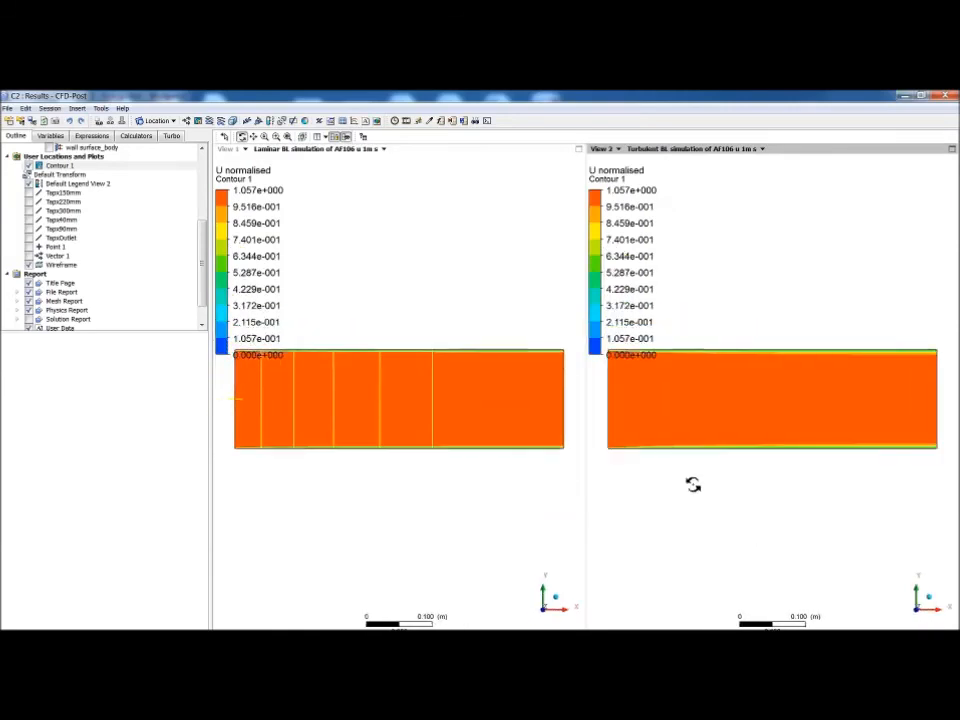
# - Compare the U normalised contour bands along the plate's lower wall at the outlet between the laminar and turbulent views
pyautogui.scroll(-1, 693, 485)
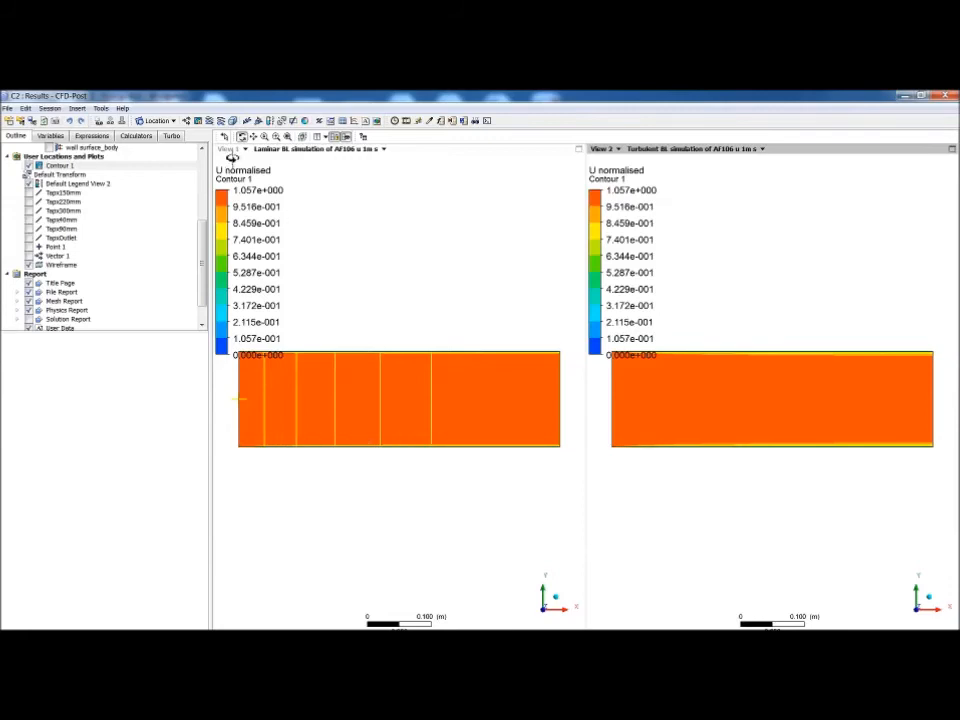
pyautogui.moveTo(504, 407); pyautogui.dragTo(570, 461, button='right')
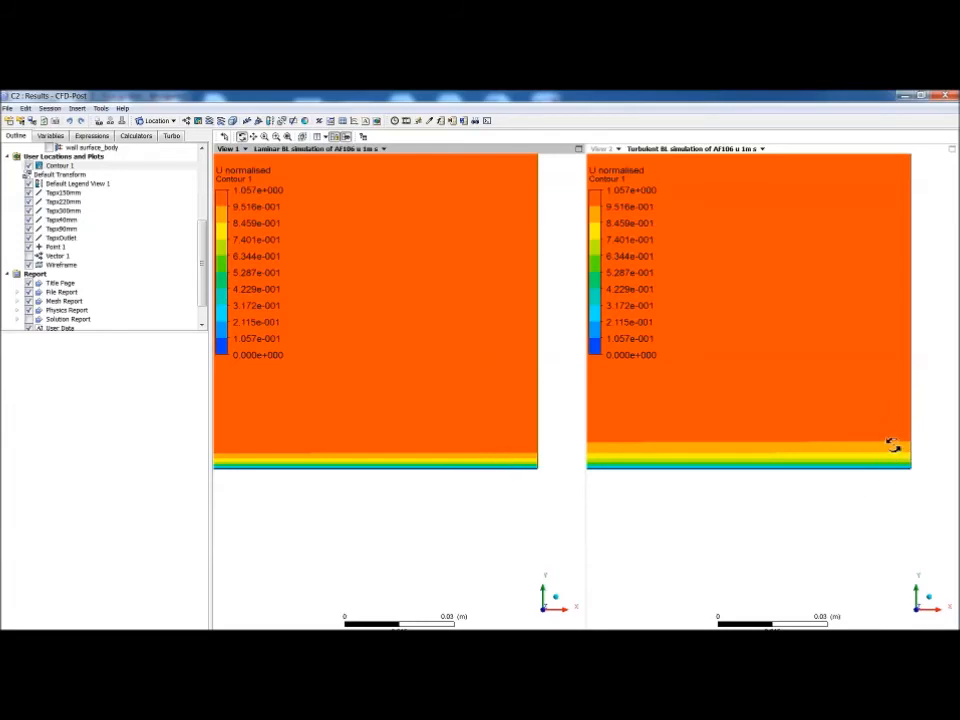
pyautogui.scroll(-1, 803, 527)
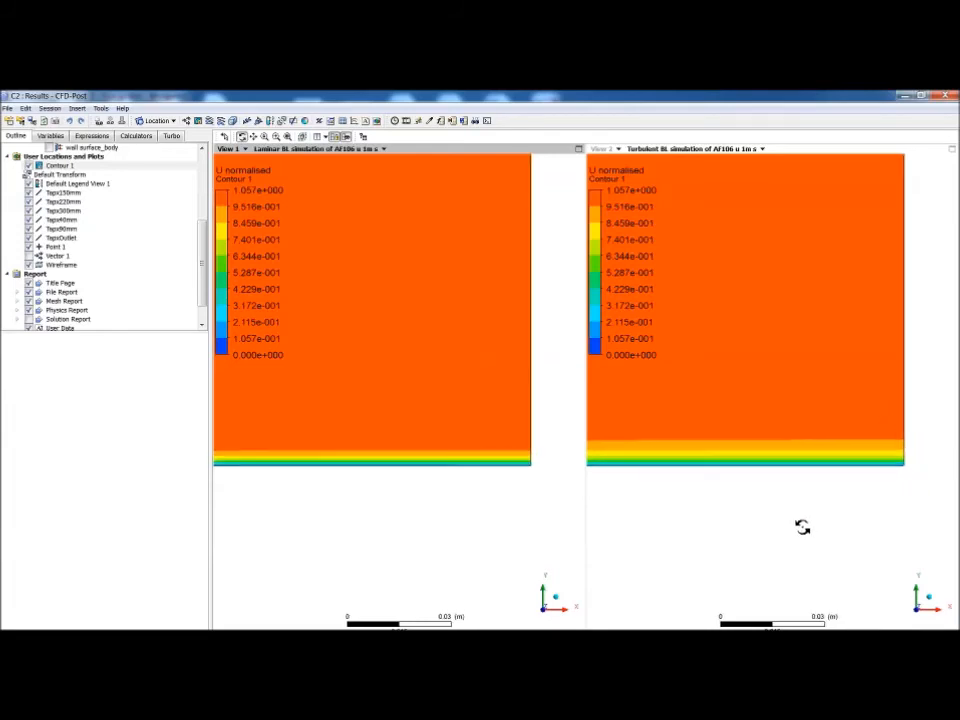
pyautogui.scroll(-1, 803, 527)
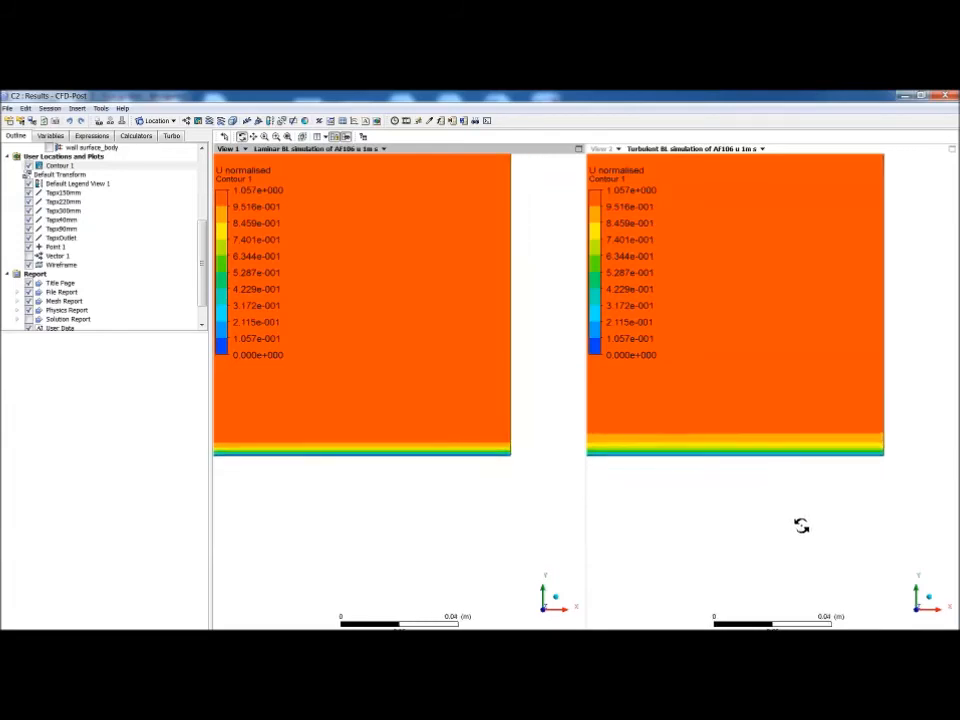
pyautogui.click(917, 613)
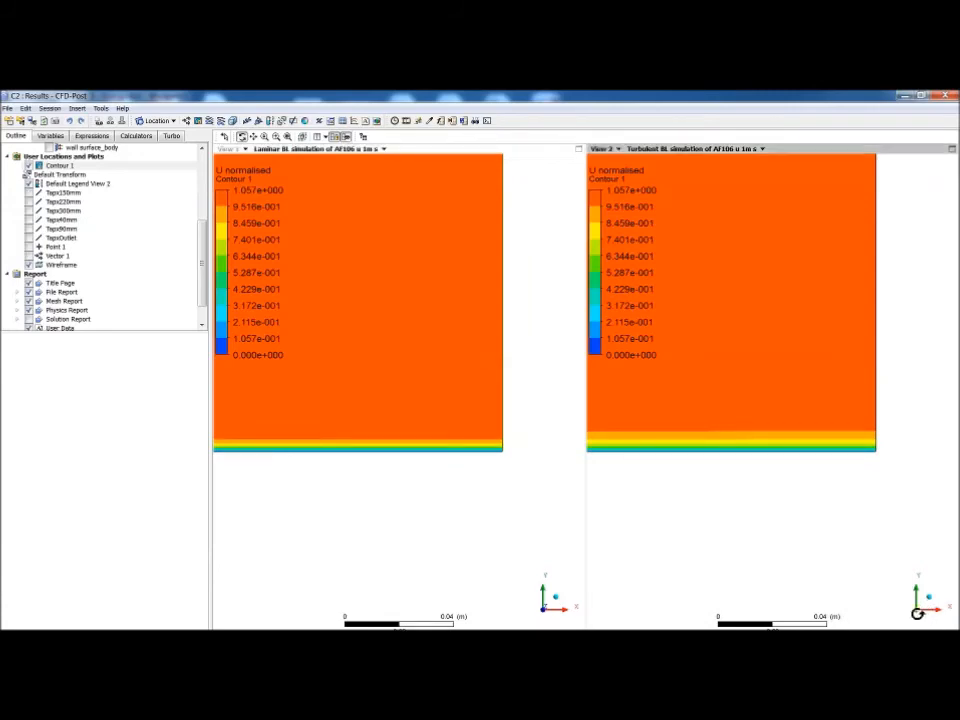
pyautogui.click(917, 611)
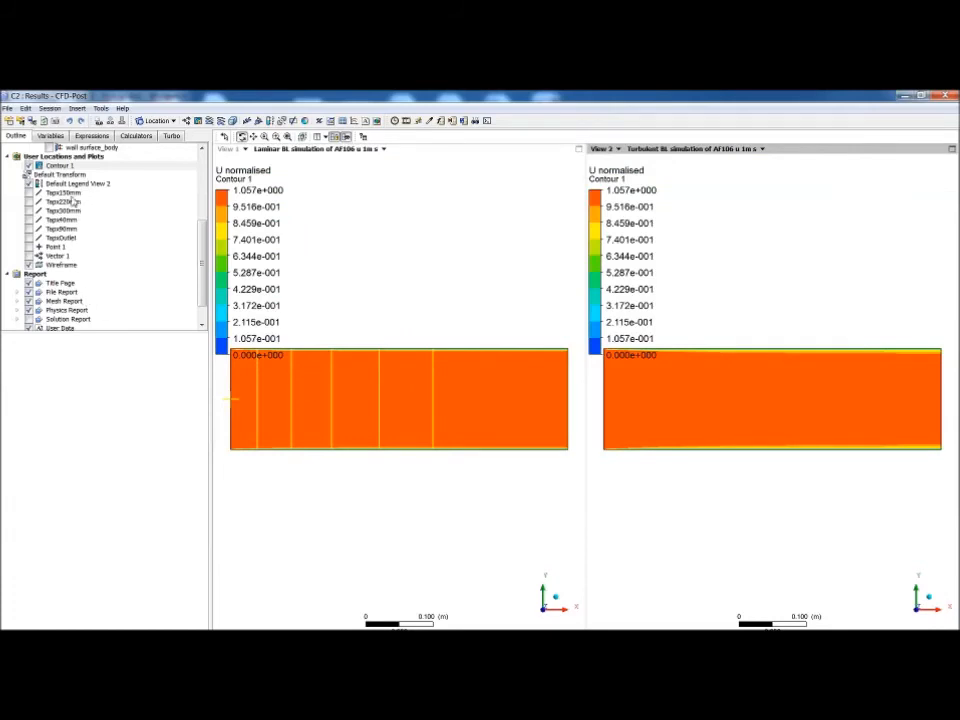
# - Show all six tap lines, Point 1 and Vector 1 in the turbulent view as well
pyautogui.click(29, 192)
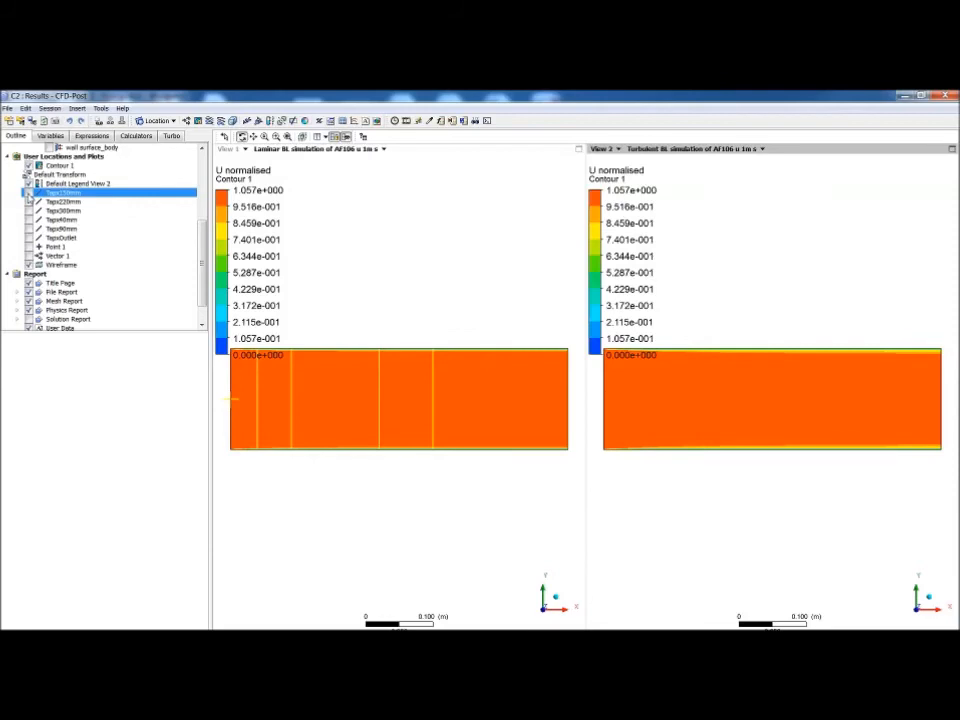
pyautogui.click(29, 201)
pyautogui.click(29, 210)
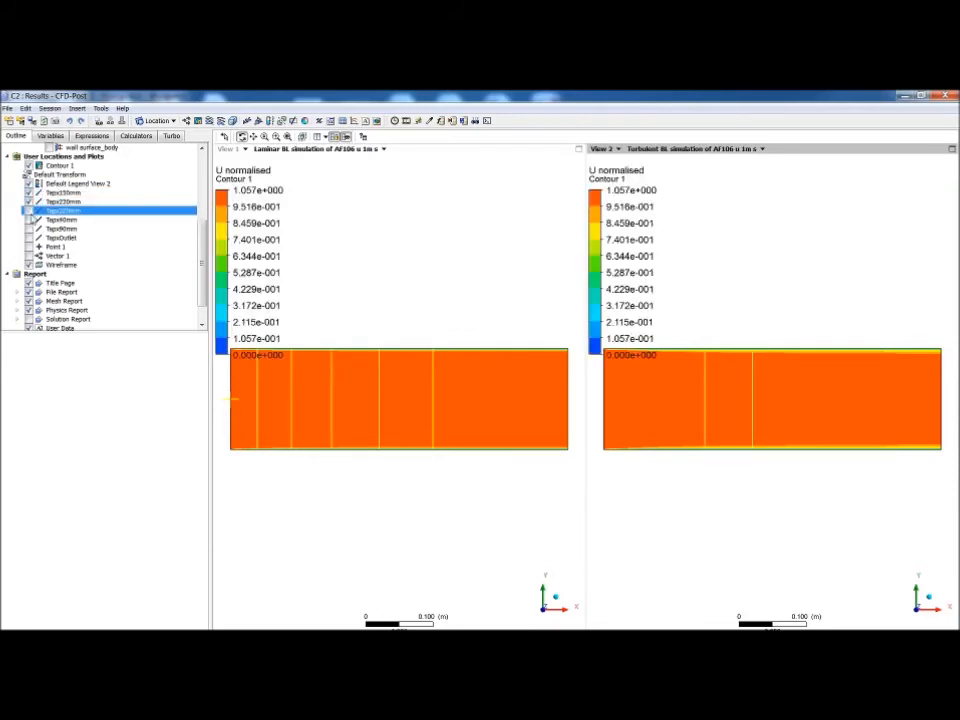
pyautogui.click(29, 219)
pyautogui.click(29, 228)
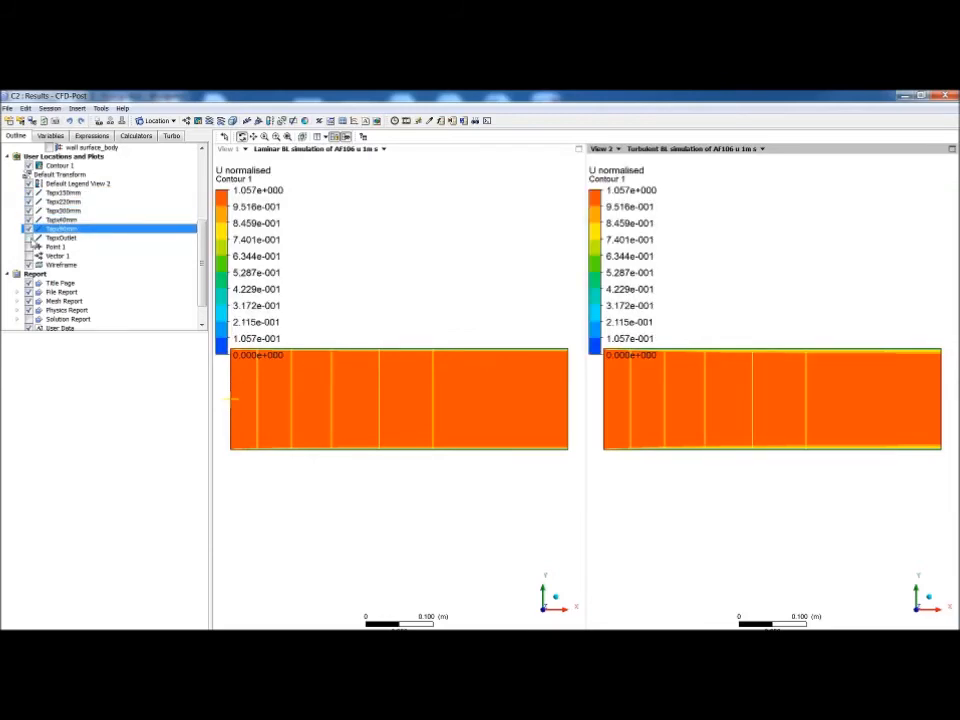
pyautogui.click(29, 237)
pyautogui.click(29, 246)
pyautogui.click(29, 255)
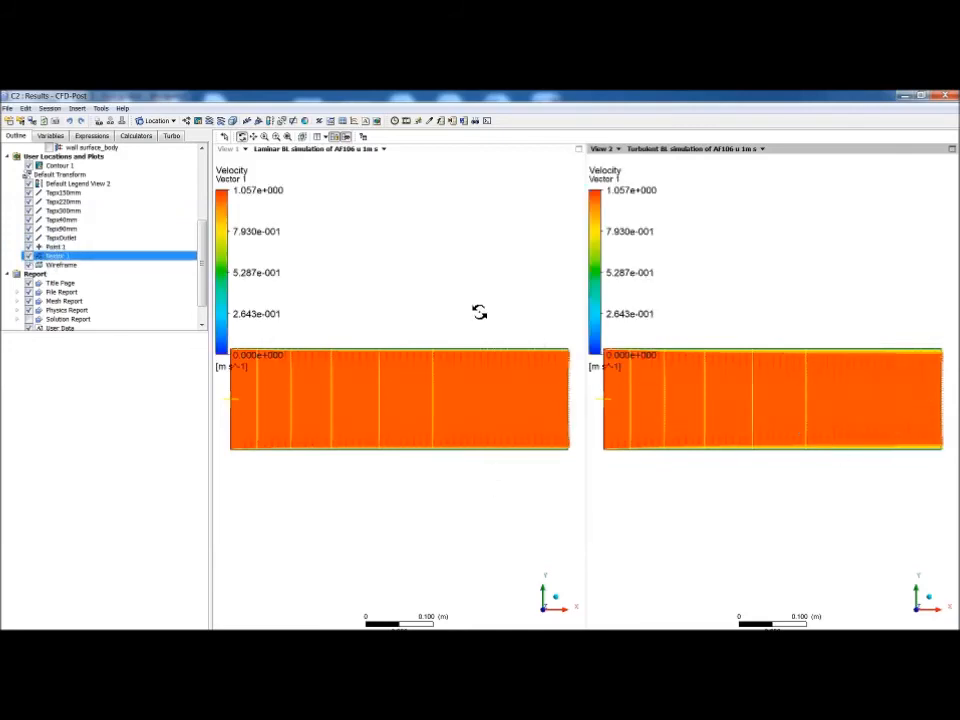
# - Compare the laminar and turbulent velocity vectors at the lower outlet corner, with Contour 1 temporarily hidden
pyautogui.click(565, 420)
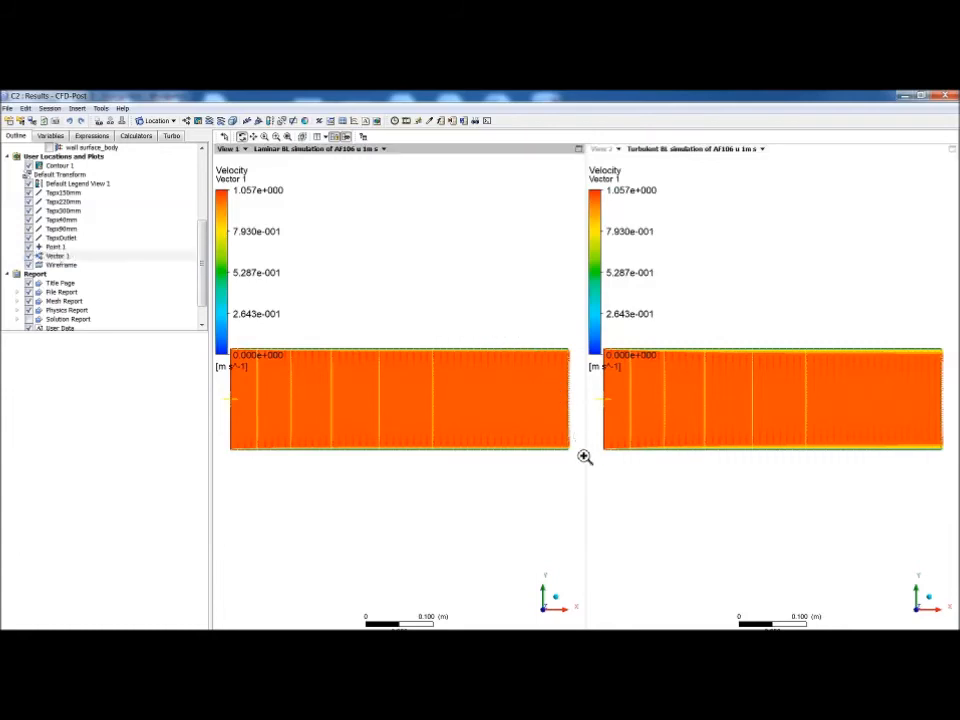
pyautogui.keyDown('shift'); pyautogui.moveTo(583, 449); pyautogui.dragTo(583, 467); pyautogui.keyUp('shift')
pyautogui.moveTo(435, 536); pyautogui.dragTo(516, 607, button='right')
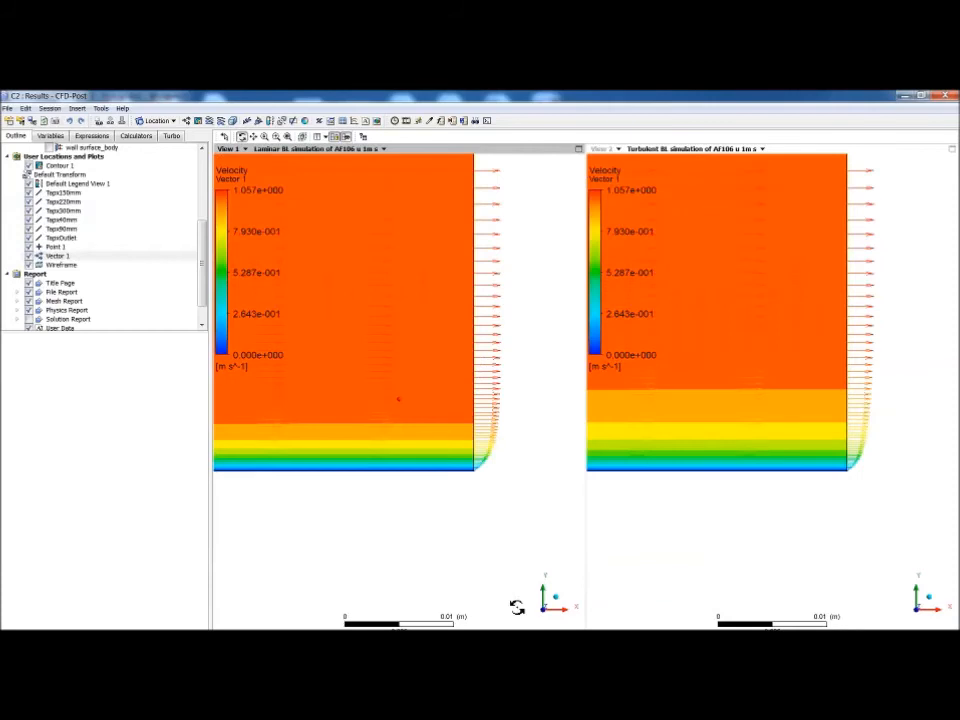
pyautogui.moveTo(407, 354); pyautogui.dragTo(537, 513, button='right')
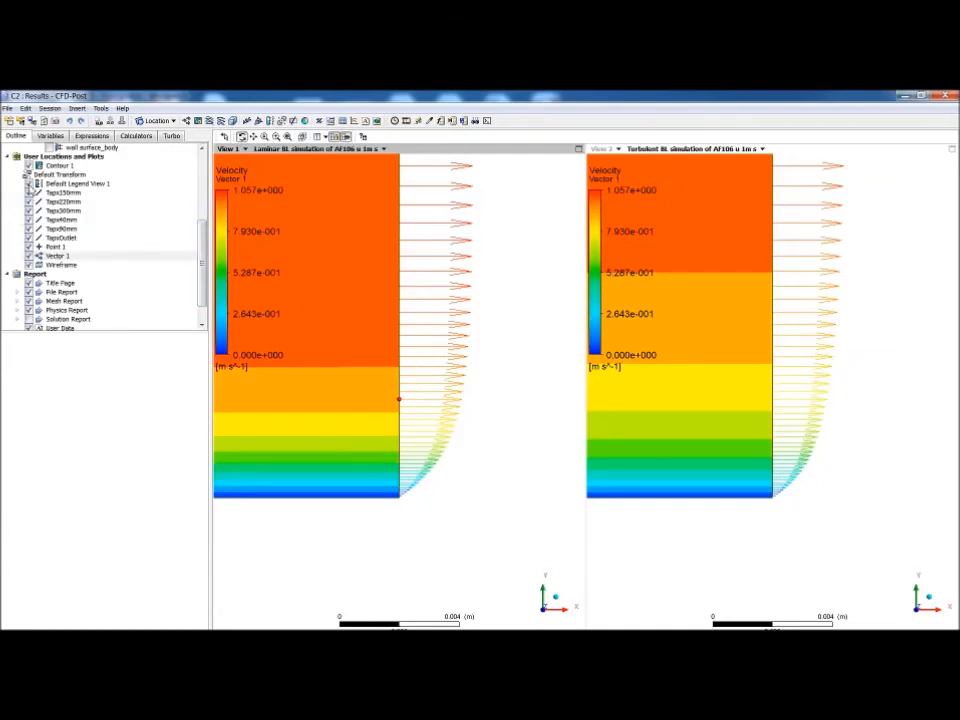
pyautogui.click(29, 165)
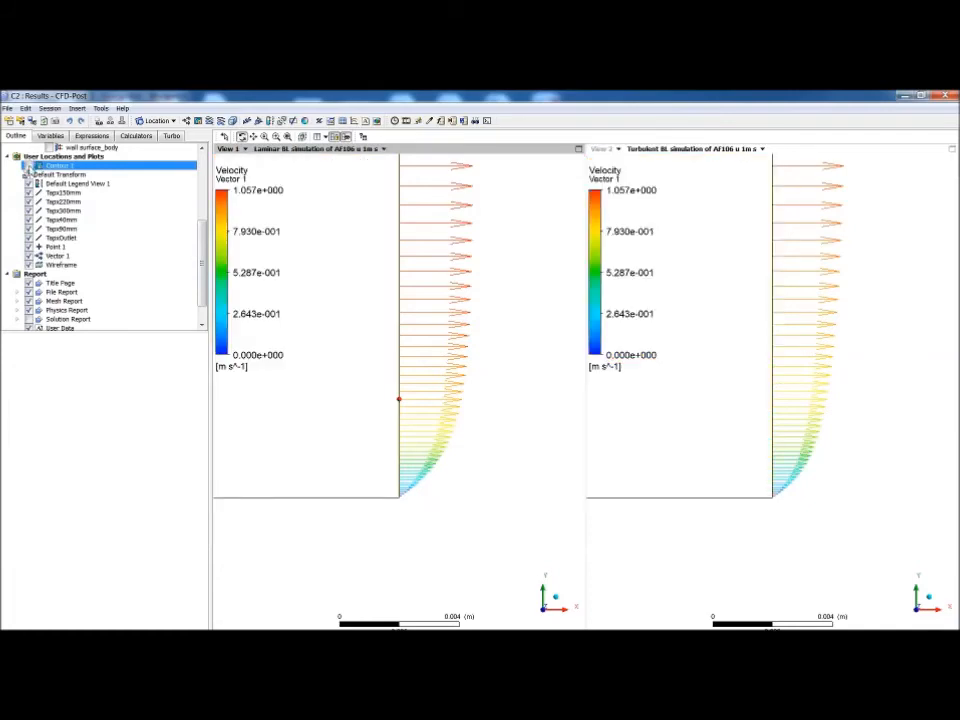
pyautogui.click(29, 165)
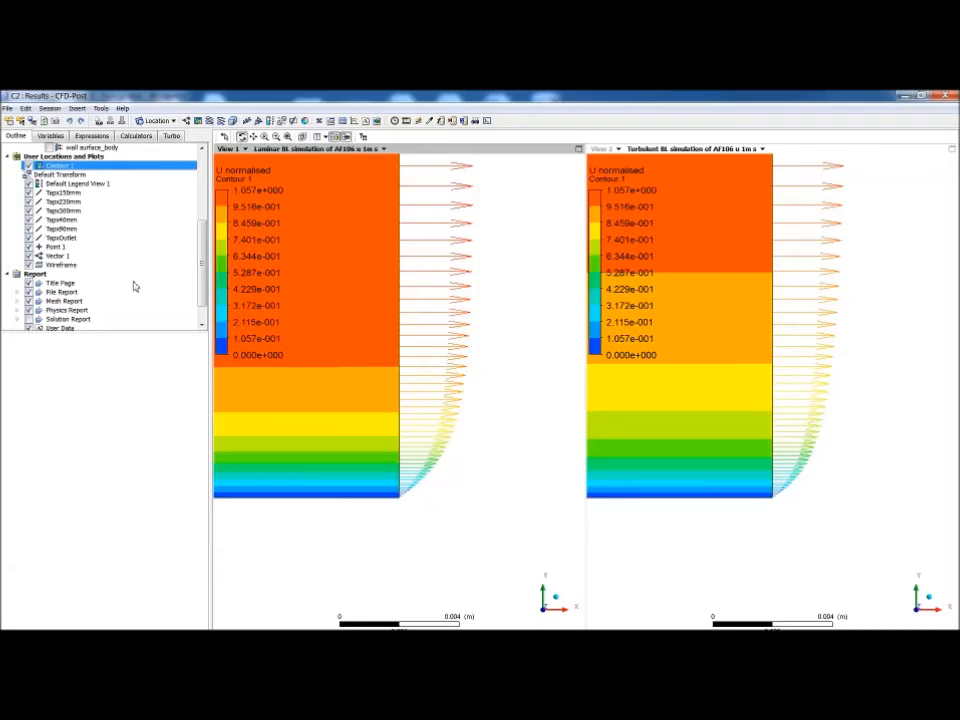
# - Open the details of Vector 1 and hide Contour 1 in both views
pyautogui.scroll(-1, 155, 222)
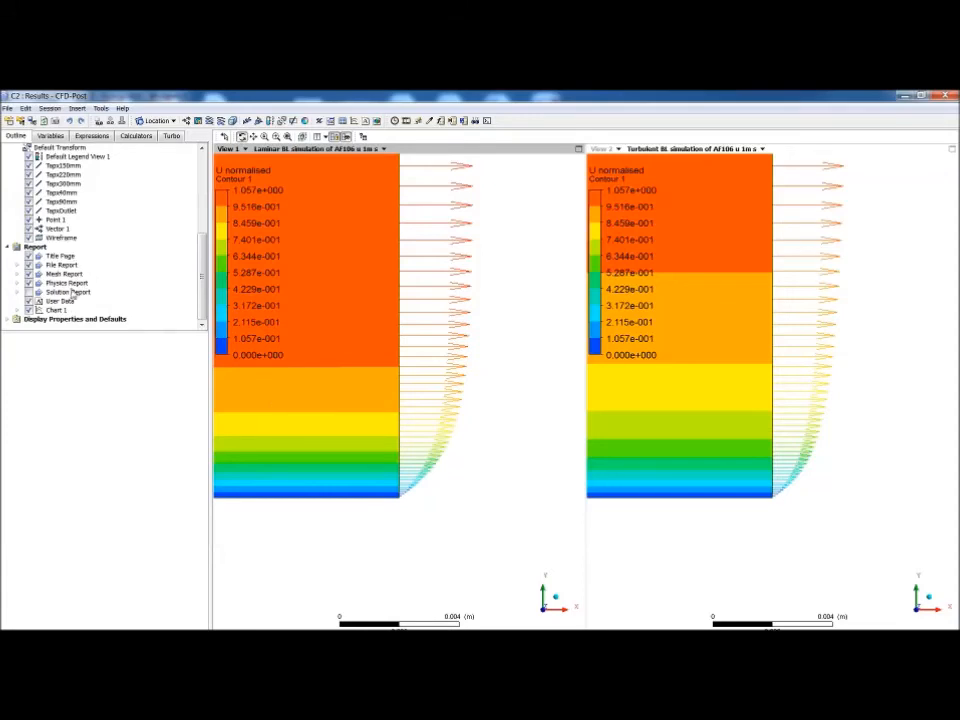
pyautogui.doubleClick(57, 230)
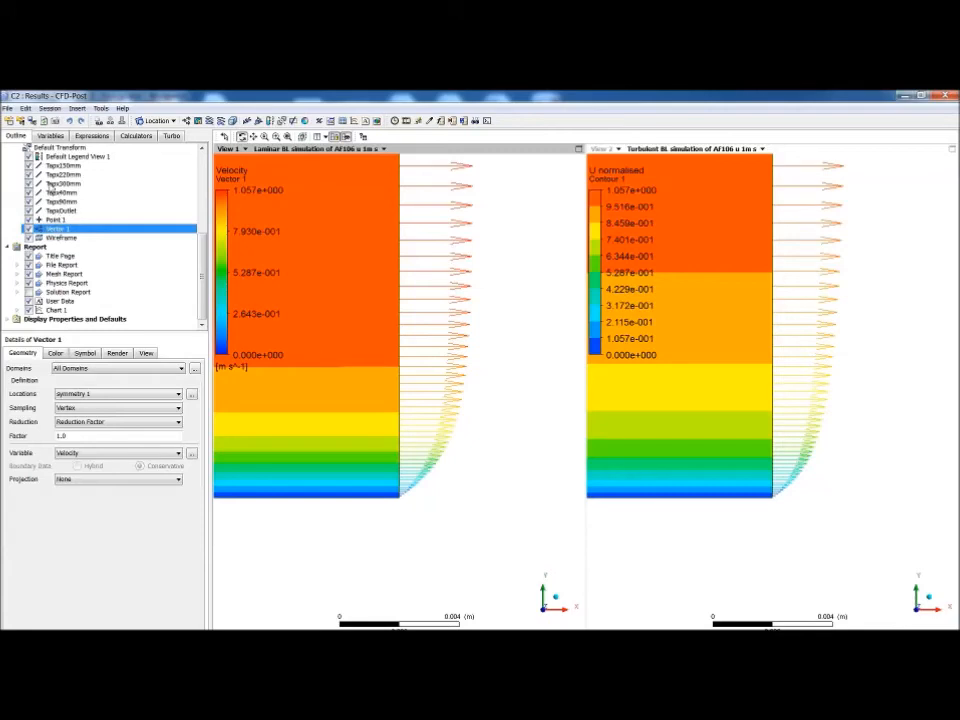
pyautogui.scroll(2, 85, 222)
pyautogui.click(29, 192)
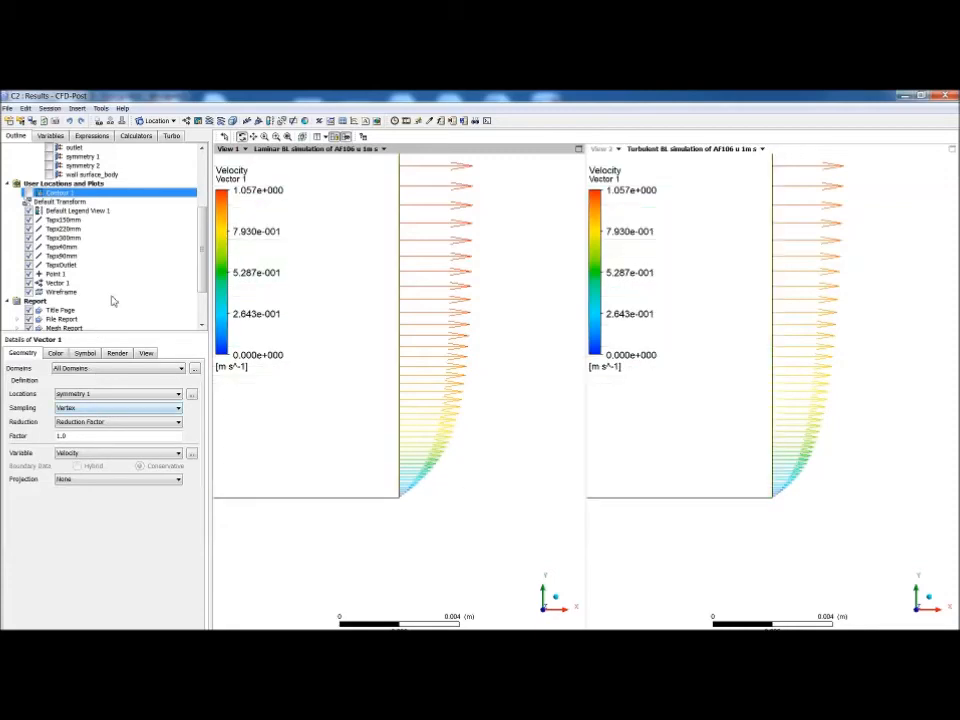
# - Try symmetry 2 as the location of Vector 1, and set it back to symmetry 1
pyautogui.click(57, 283)
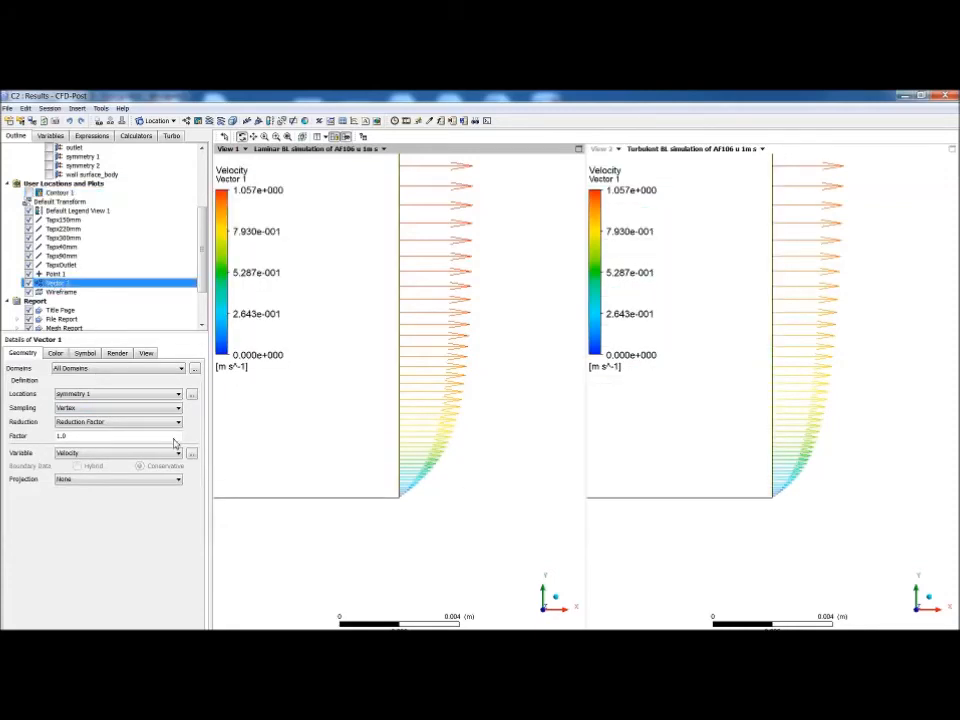
pyautogui.click(181, 401)
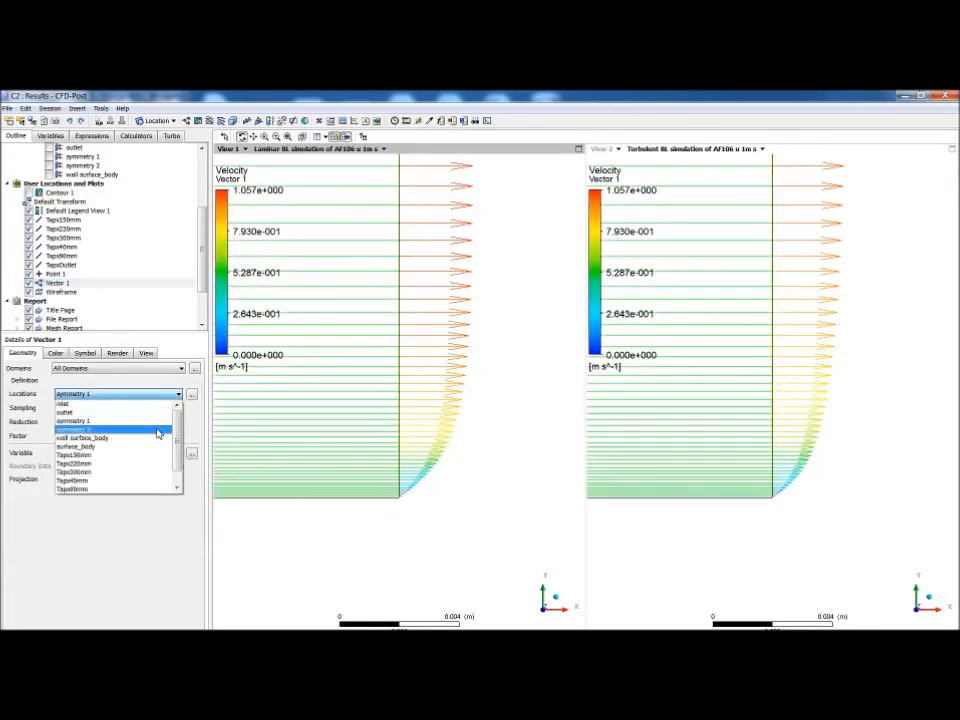
pyautogui.click(160, 430)
pyautogui.click(32, 637)
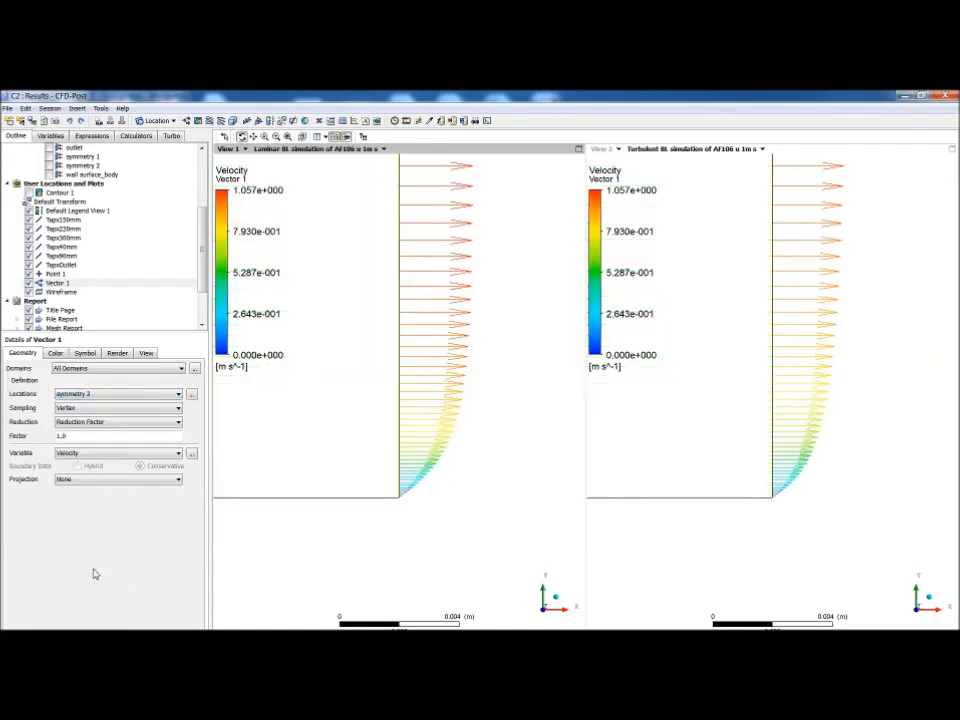
pyautogui.click(154, 399)
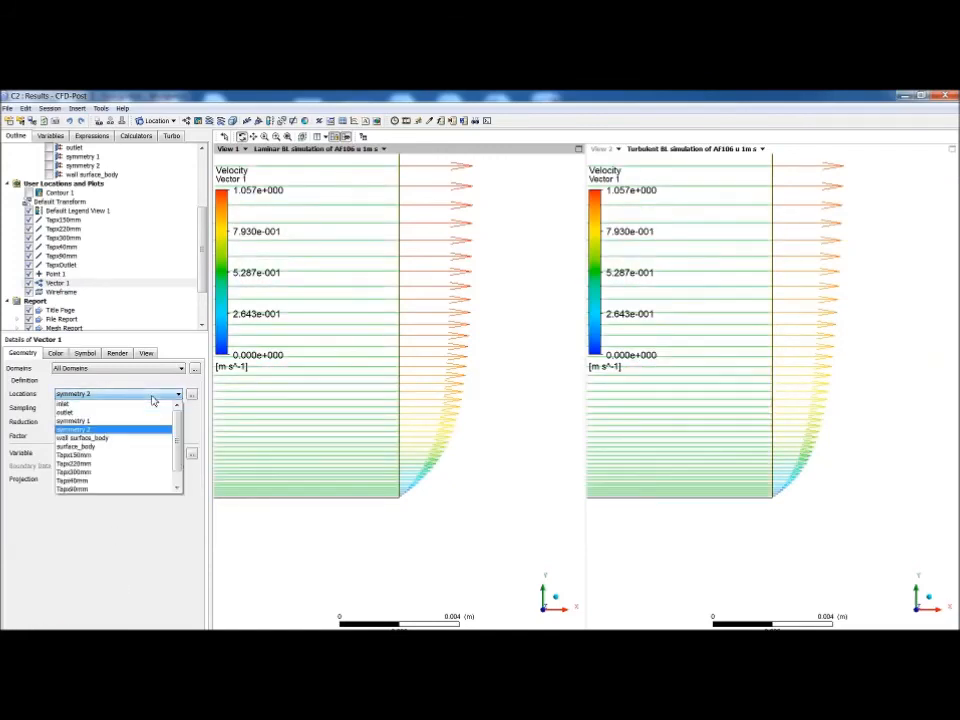
pyautogui.click(141, 425)
pyautogui.click(32, 637)
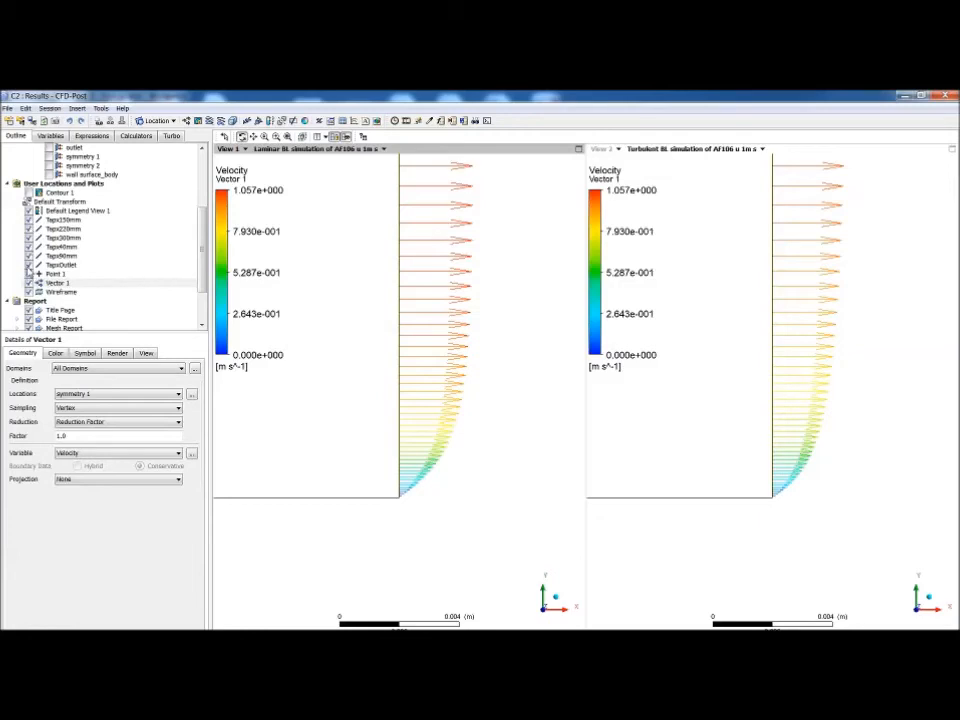
# - Hide all six tap lines, Point 1 and the Wireframe so that only the vectors of Vector 1 are displayed
pyautogui.click(29, 266)
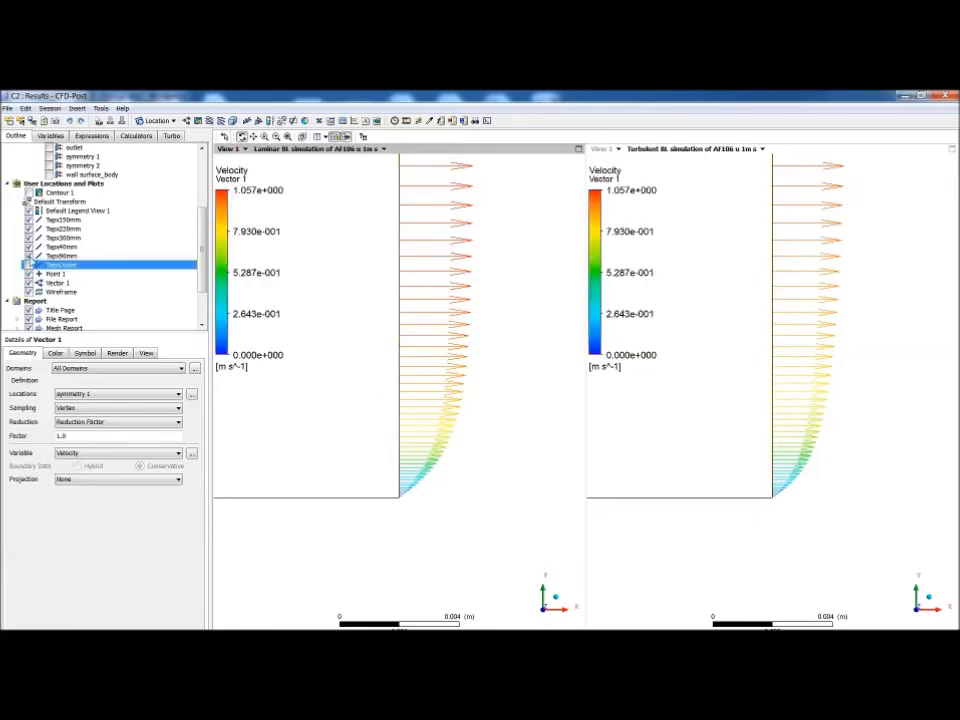
pyautogui.click(29, 256)
pyautogui.click(29, 248)
pyautogui.click(29, 238)
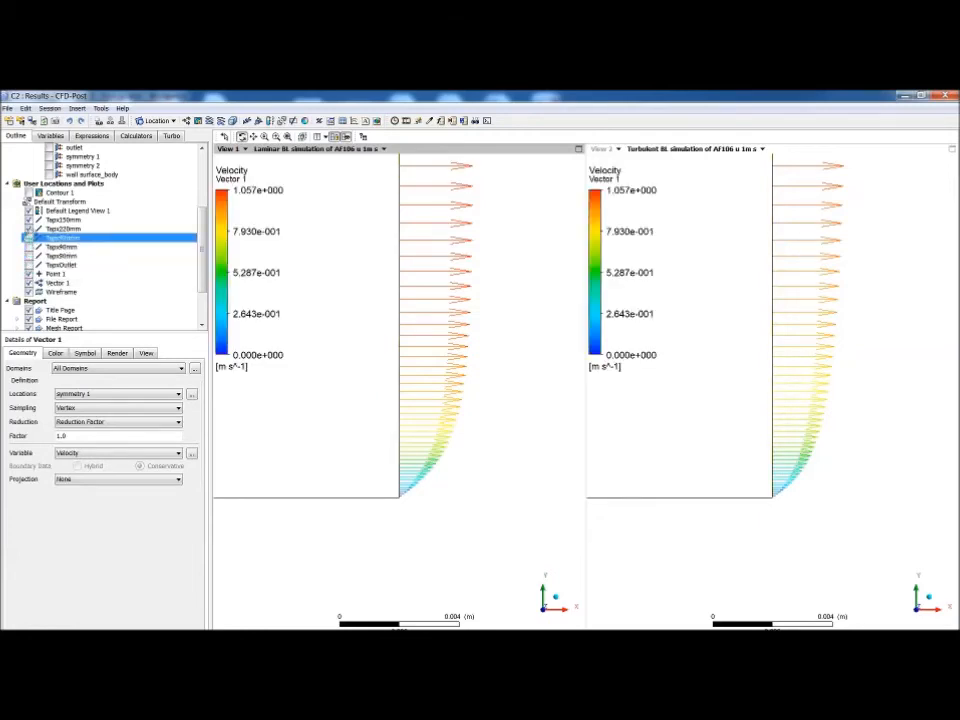
pyautogui.click(29, 229)
pyautogui.click(29, 220)
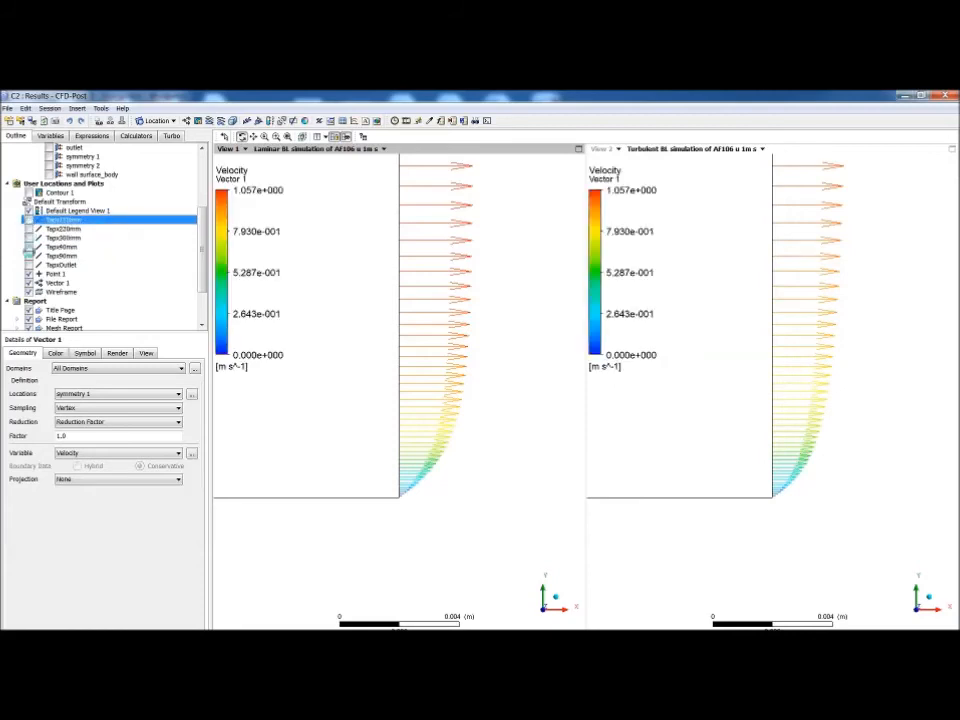
pyautogui.click(55, 283)
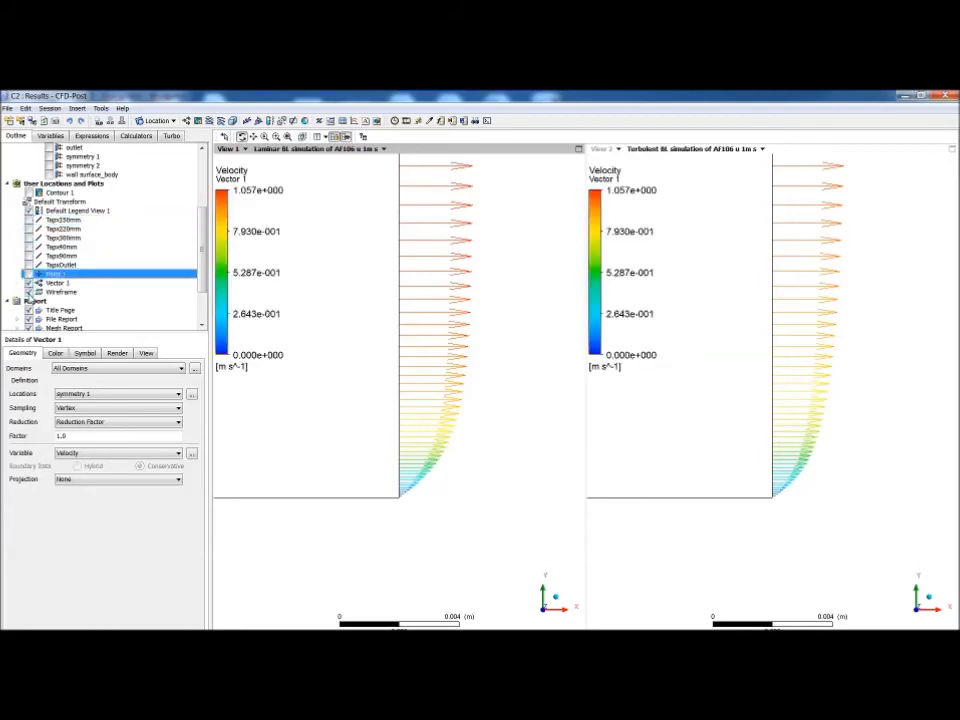
pyautogui.click(29, 292)
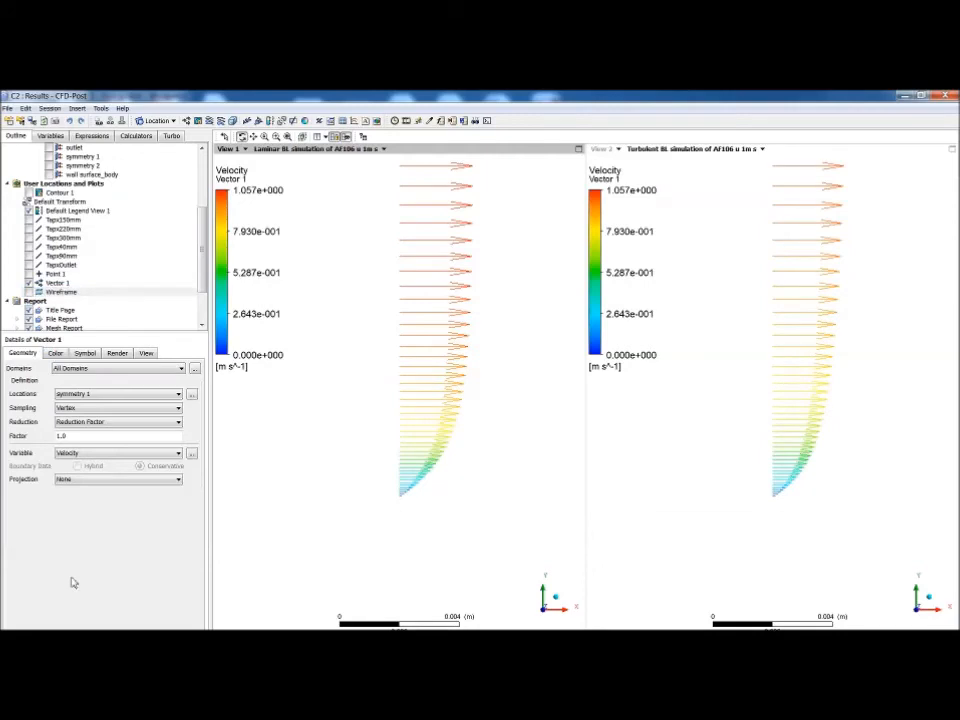
# - Enlarge the Vector 1 arrows to a symbol size of 0.31 with several near-wall profiles in view, and activate the turbulent view
pyautogui.moveTo(448, 467); pyautogui.dragTo(448, 465)
pyautogui.scroll(-8, 448, 465)
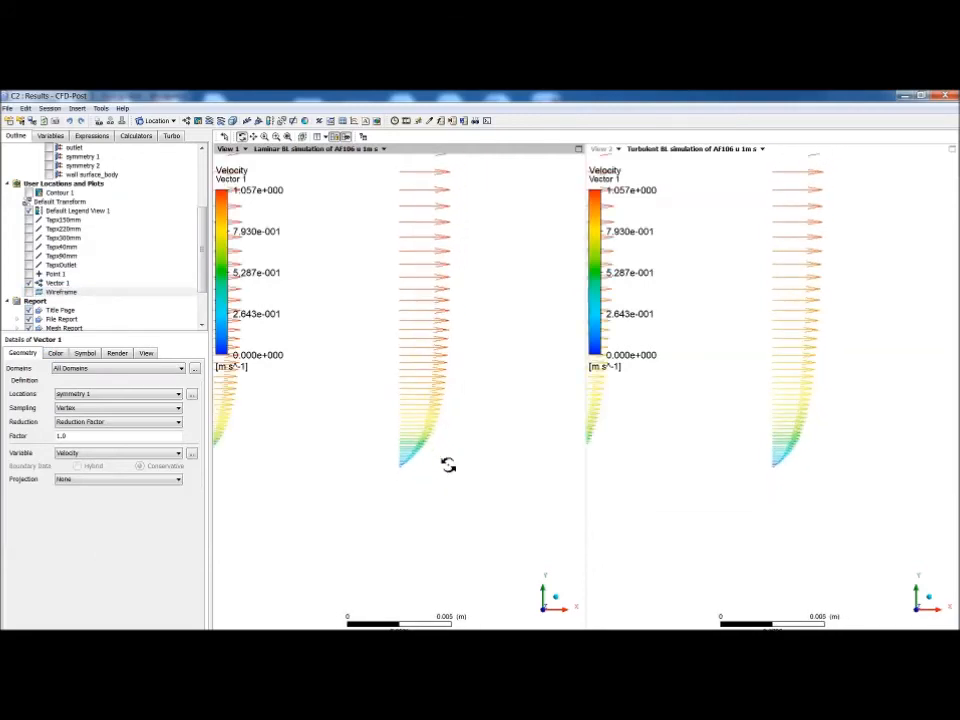
pyautogui.scroll(-6, 448, 465)
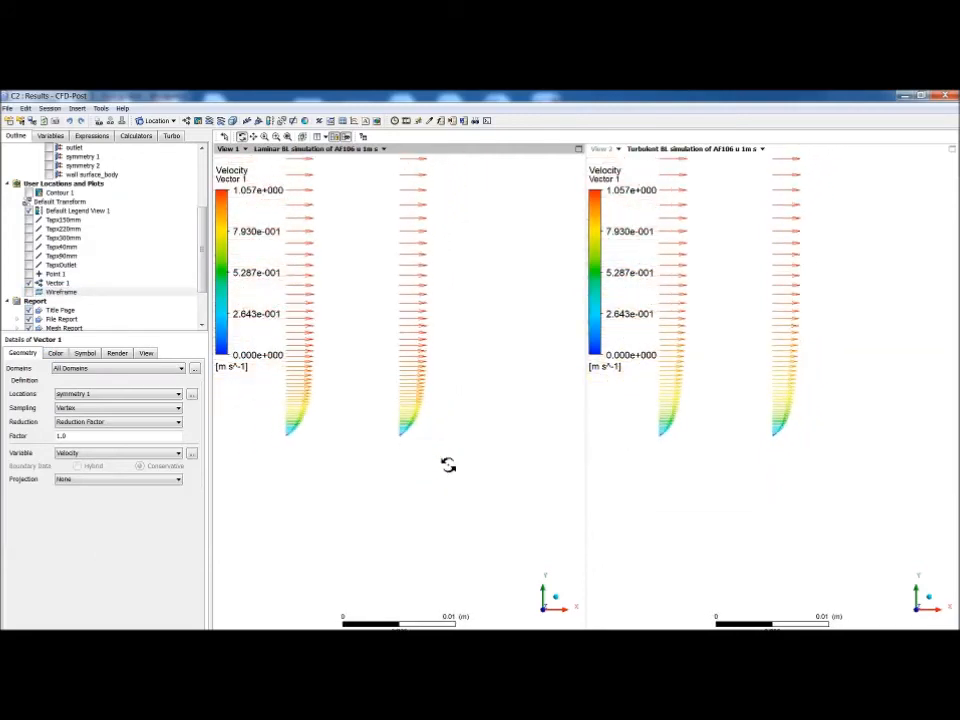
pyautogui.scroll(-2, 448, 465)
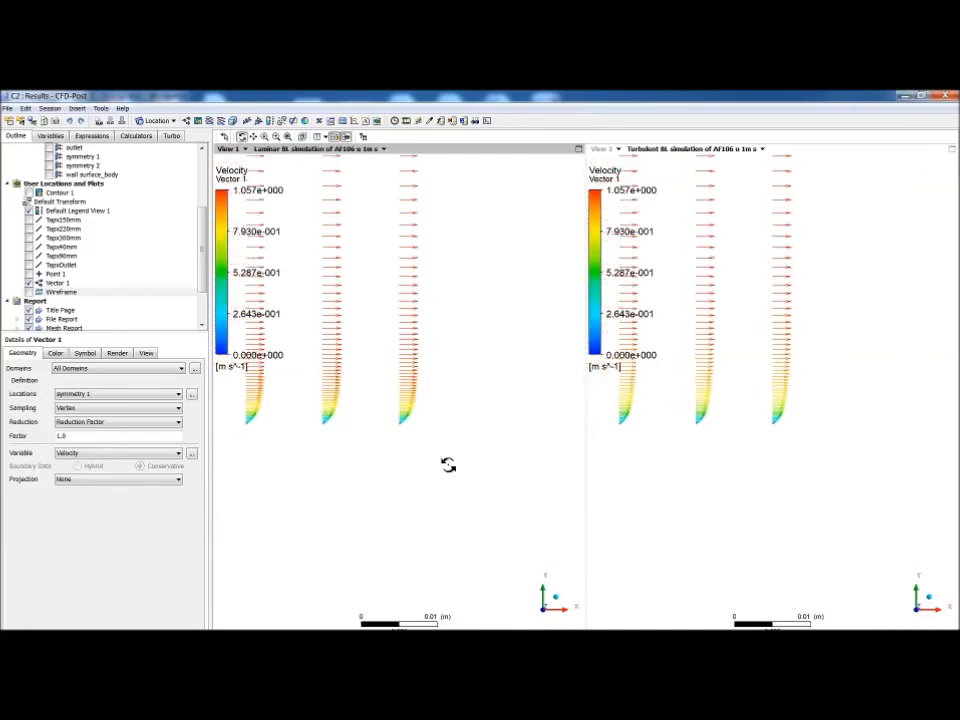
pyautogui.scroll(-3, 448, 465)
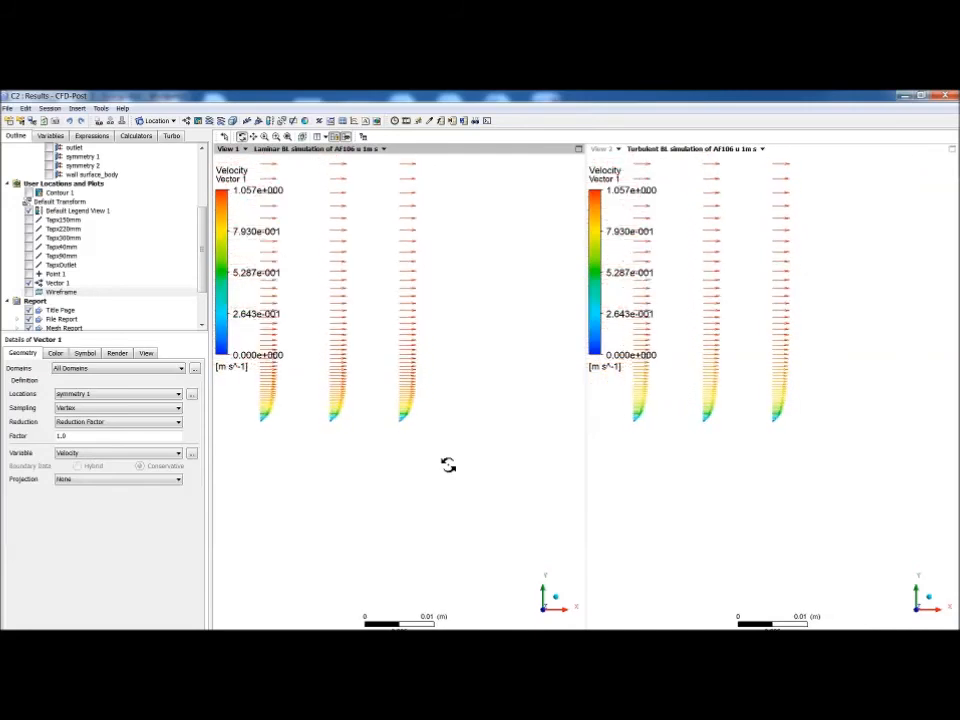
pyautogui.click(88, 354)
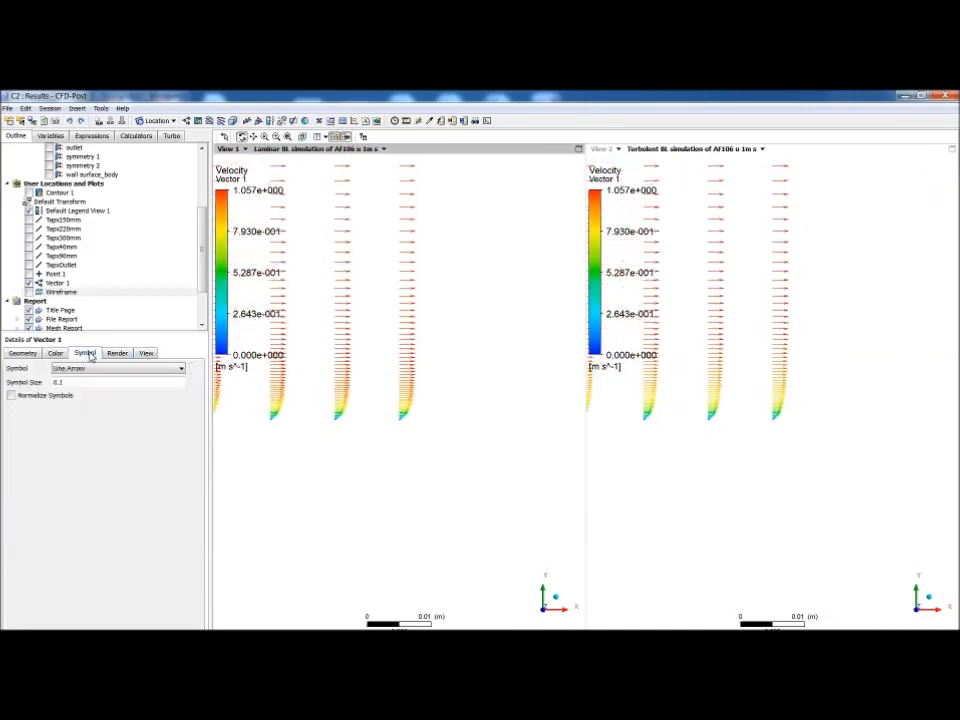
pyautogui.doubleClick(68, 384)
pyautogui.write('0.31')
pyautogui.press('Return')
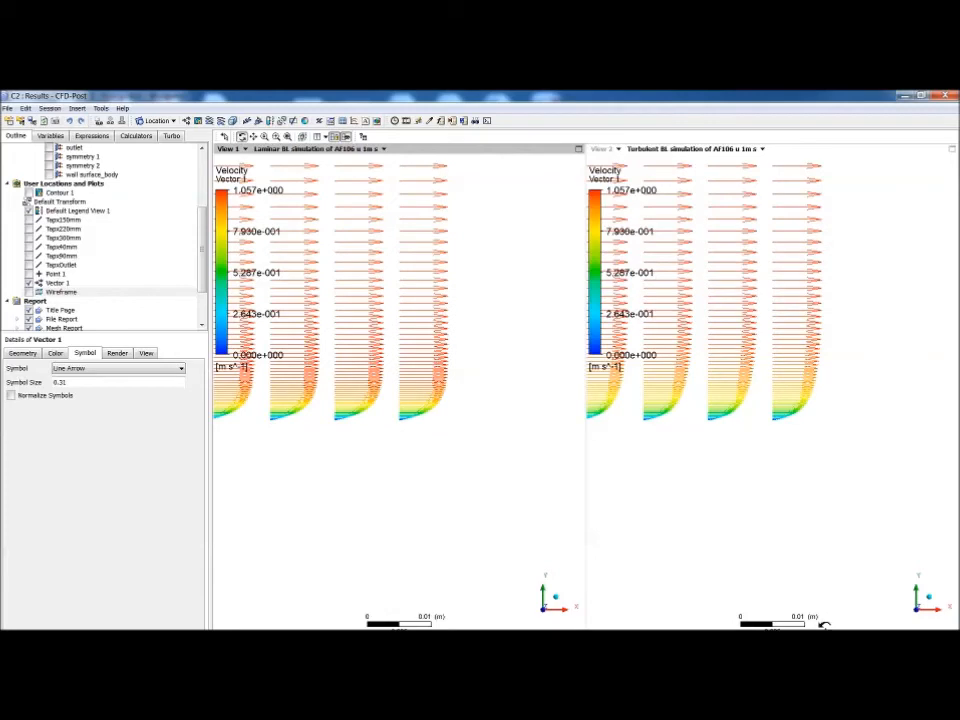
pyautogui.click(688, 462)
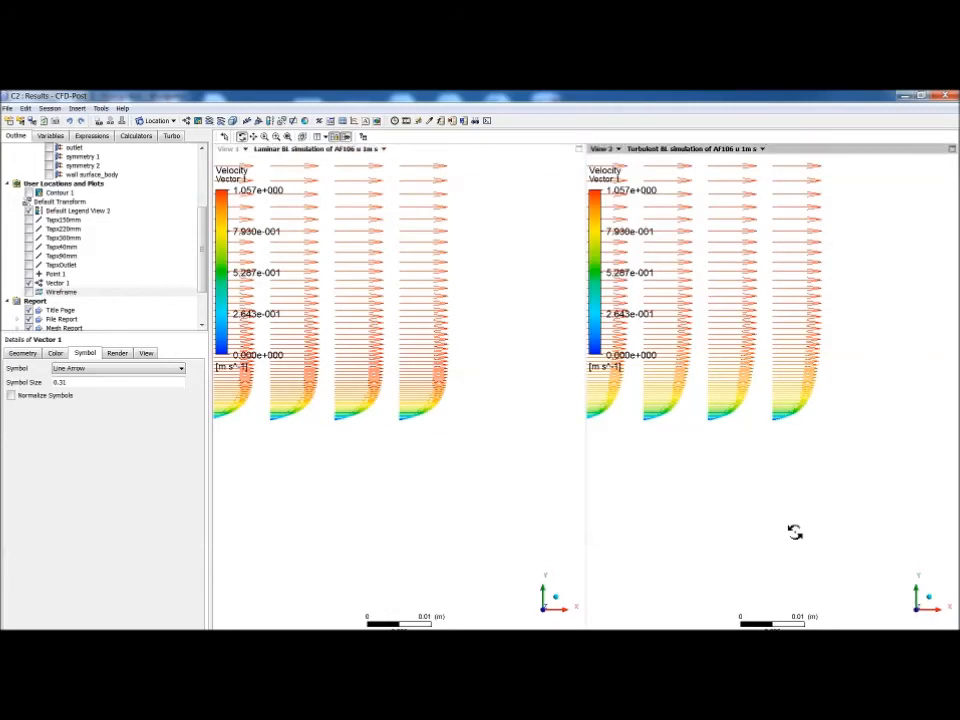
# - Open Chart 1 of the report, showing the velocity distributions along the plate, with its data series listed
pyautogui.moveTo(315, 336); pyautogui.dragTo(461, 448, button='right')
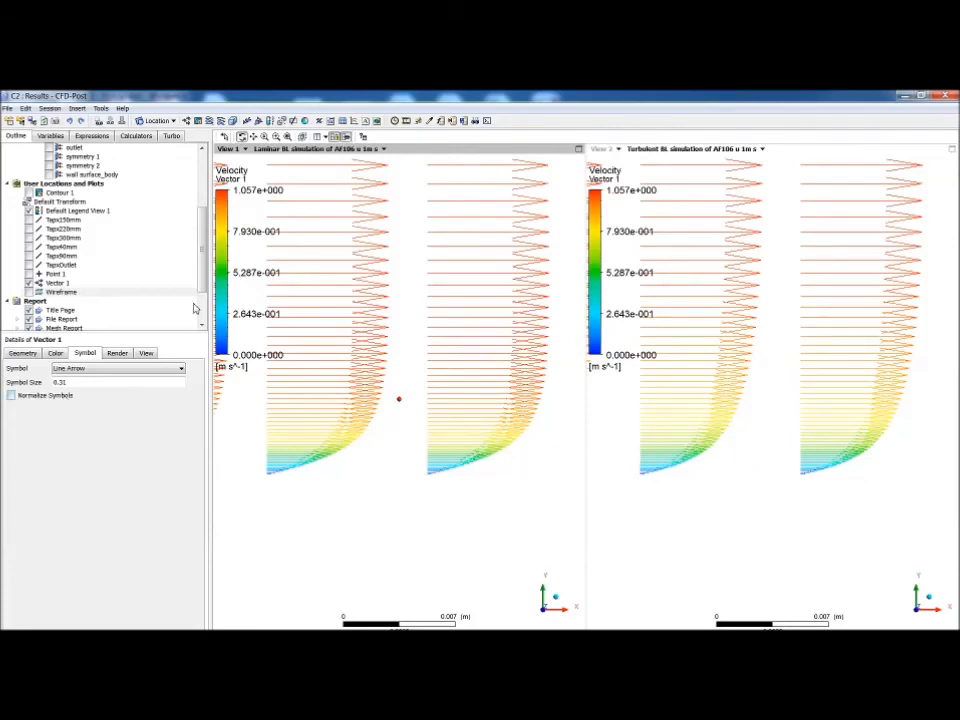
pyautogui.scroll(-2, 150, 240)
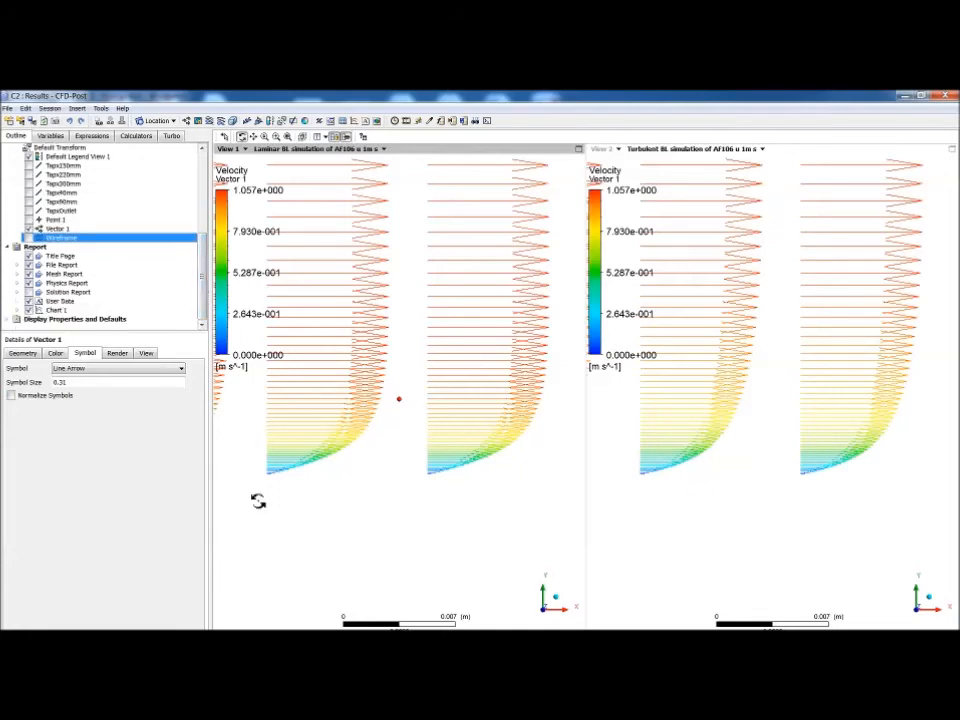
pyautogui.doubleClick(60, 310)
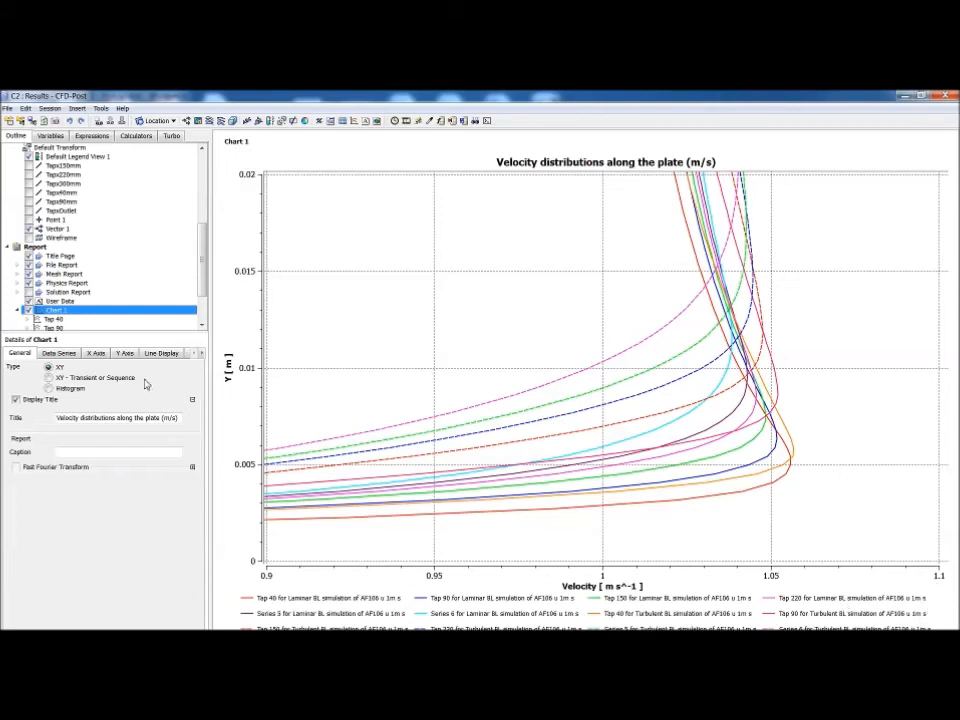
pyautogui.scroll(-2, 152, 230)
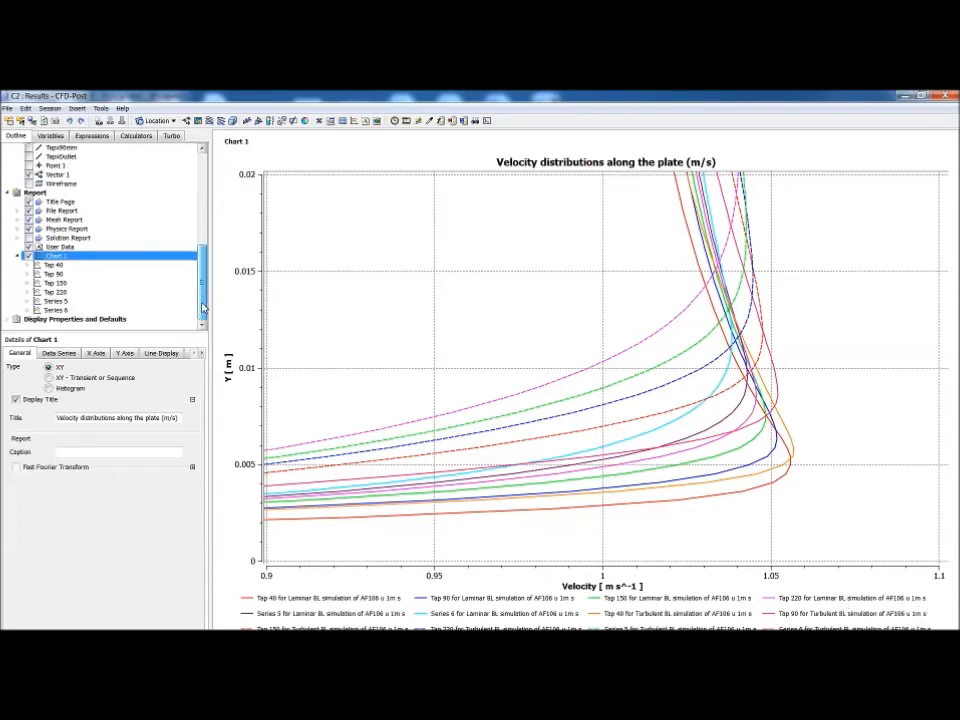
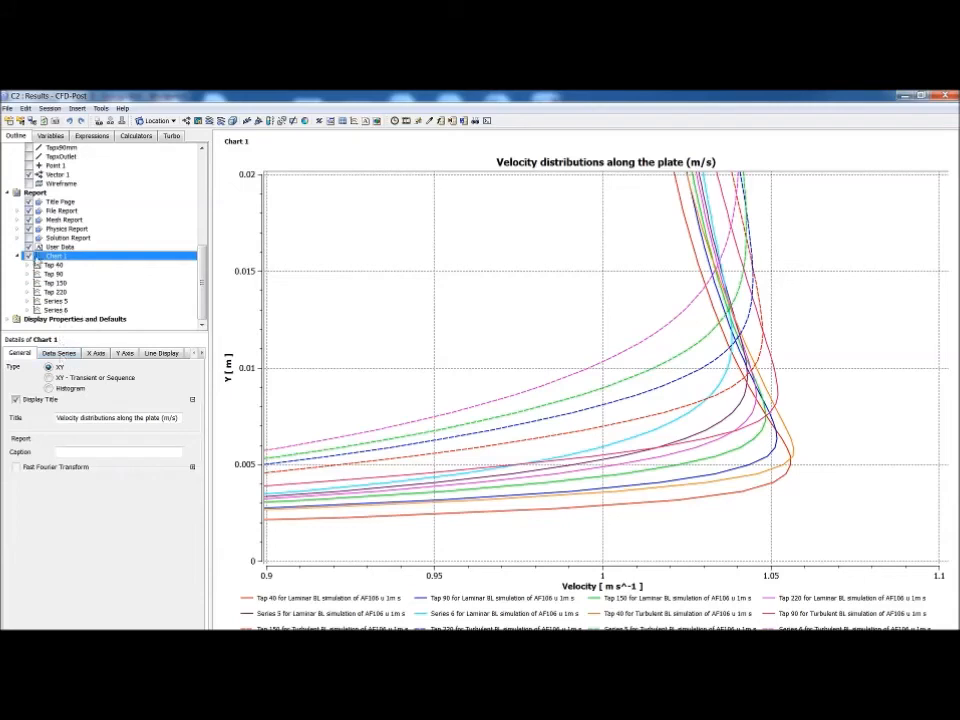
# - Hide the laminar and turbulent curves of Tap 40 and Tap 90 in Chart 1
pyautogui.click(53, 265)
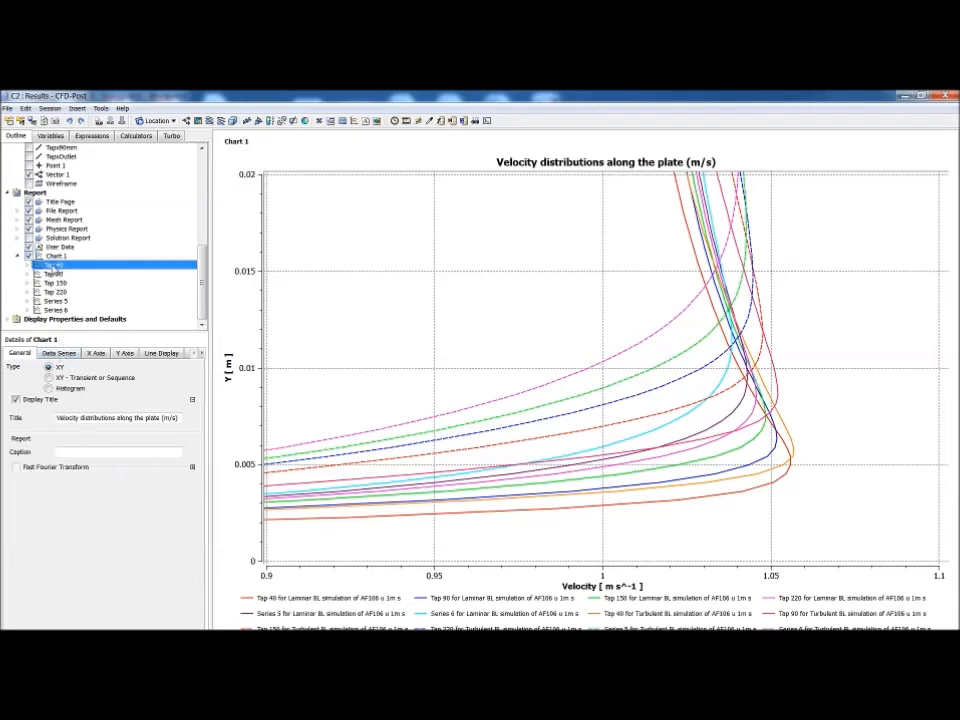
pyautogui.doubleClick(50, 263)
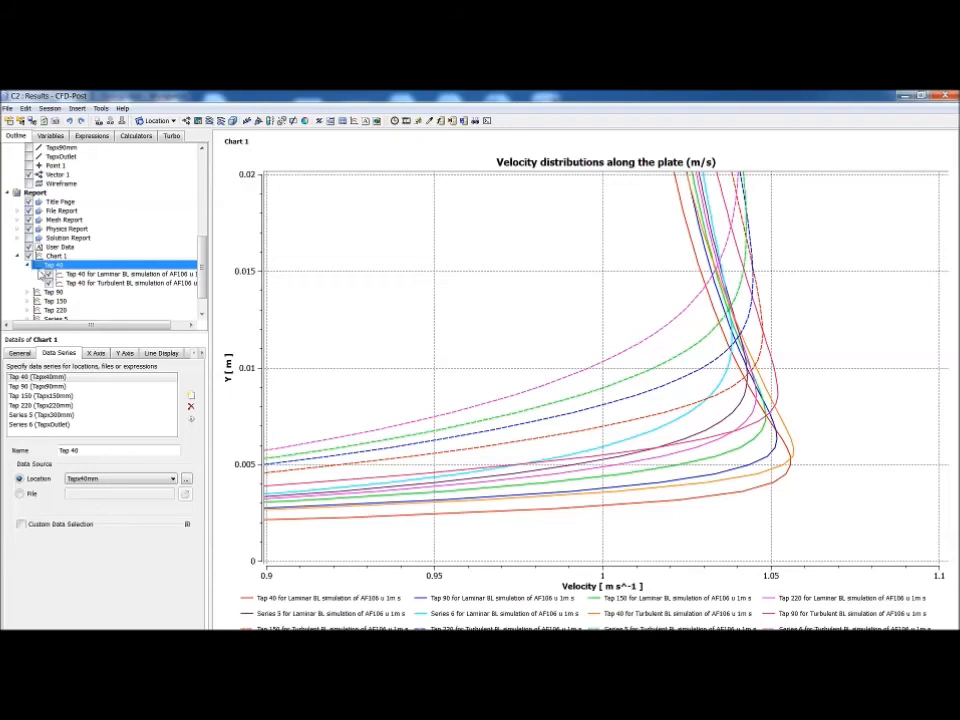
pyautogui.click(48, 274)
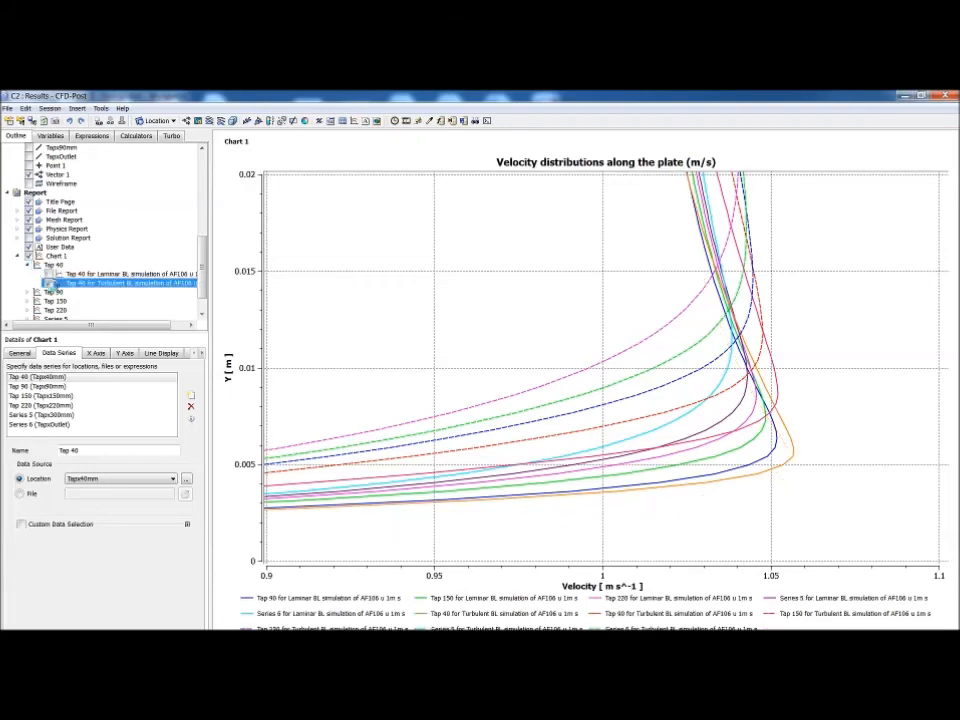
pyautogui.click(48, 283)
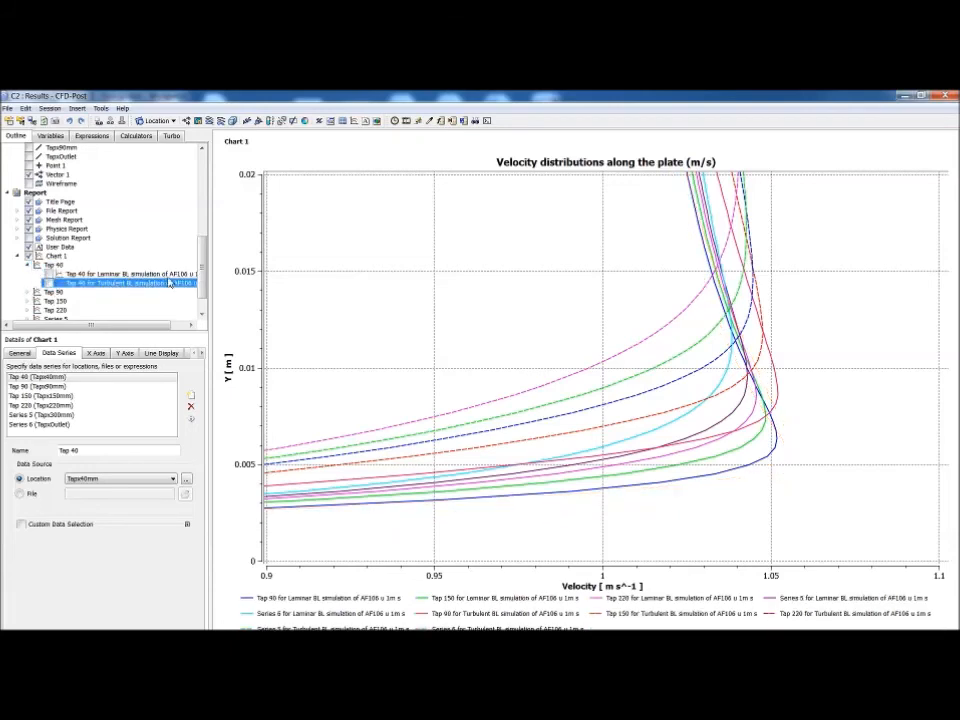
pyautogui.scroll(-1, 201, 277)
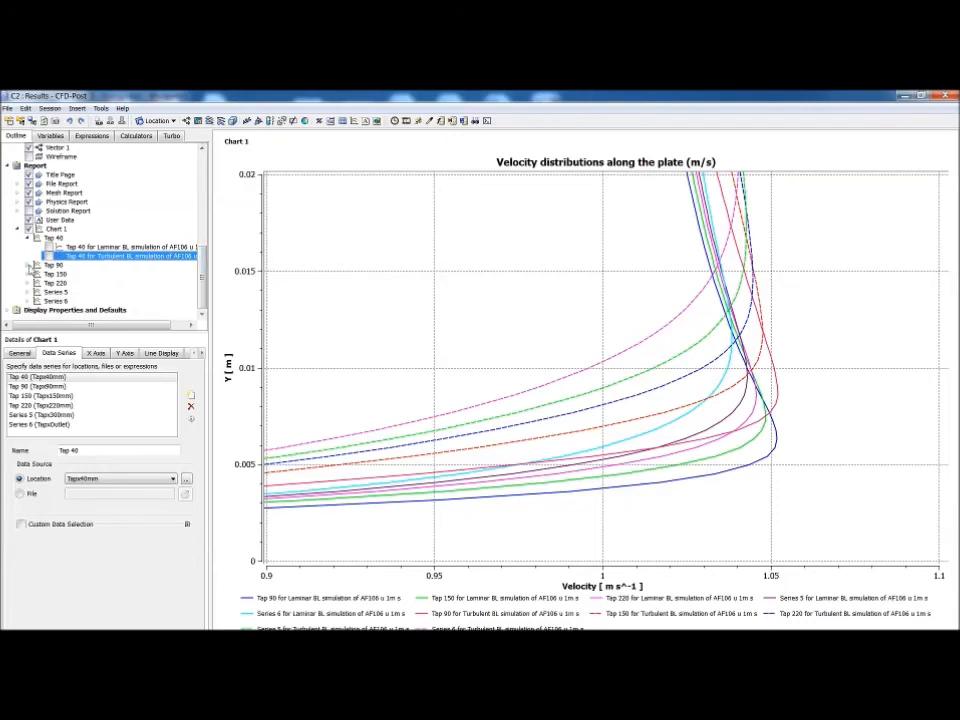
pyautogui.click(27, 264)
pyautogui.click(48, 274)
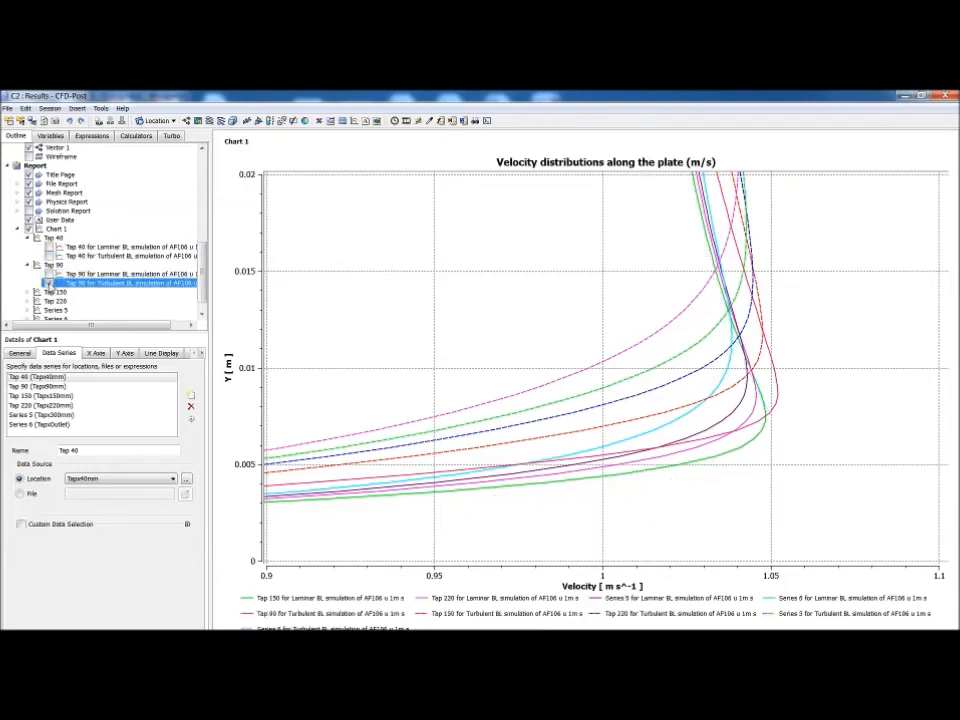
pyautogui.click(48, 283)
# - Hide the laminar and turbulent curves of Tap 150 in Chart 1
pyautogui.scroll(-1, 205, 297)
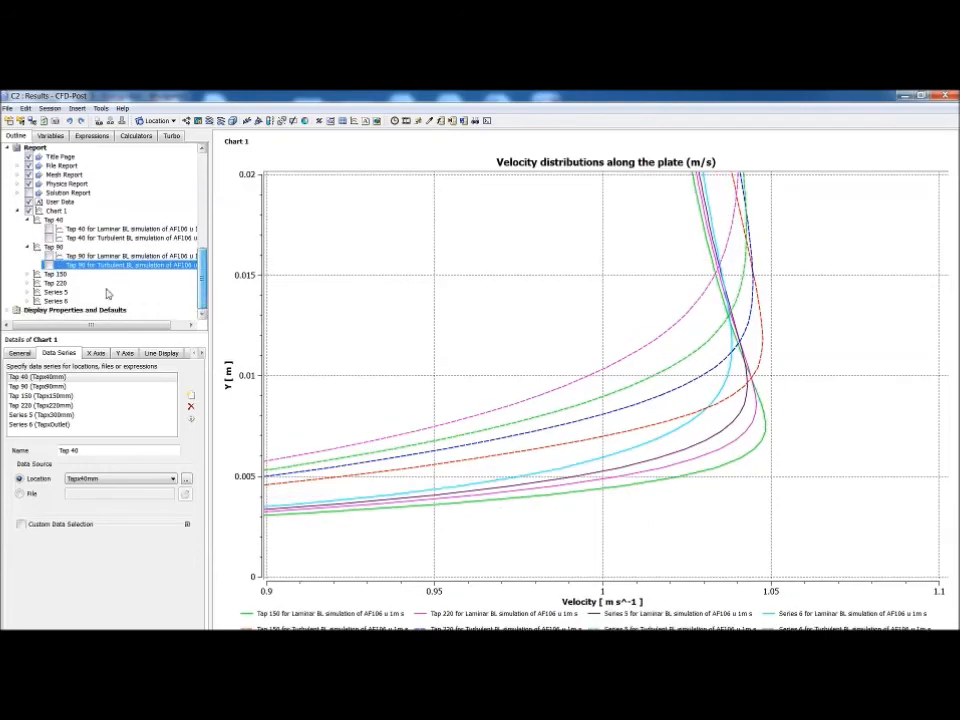
pyautogui.click(27, 274)
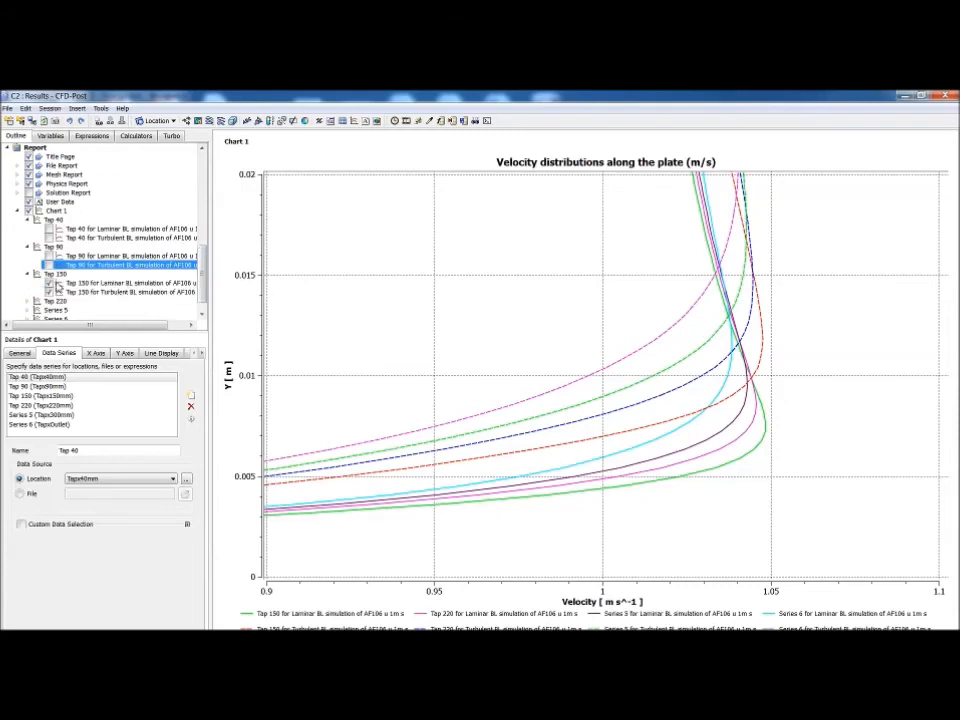
pyautogui.click(49, 283)
pyautogui.click(49, 292)
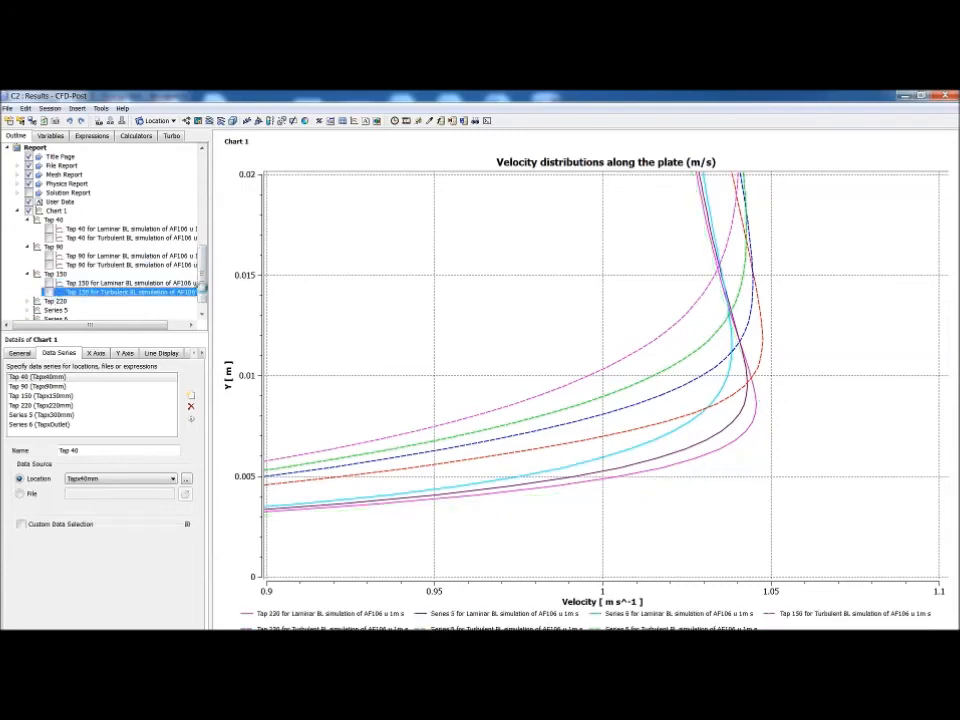
# - Expand the Tap 220 series without hiding it, and hide the turbulent and laminar curves of Series 5
pyautogui.scroll(-1, 52, 294)
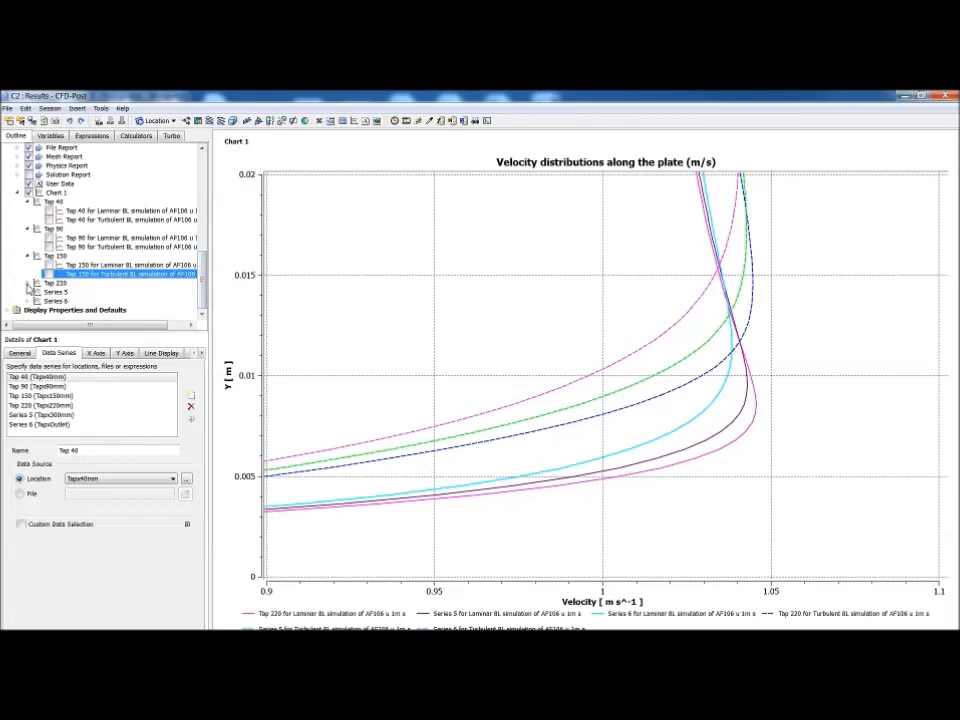
pyautogui.click(28, 284)
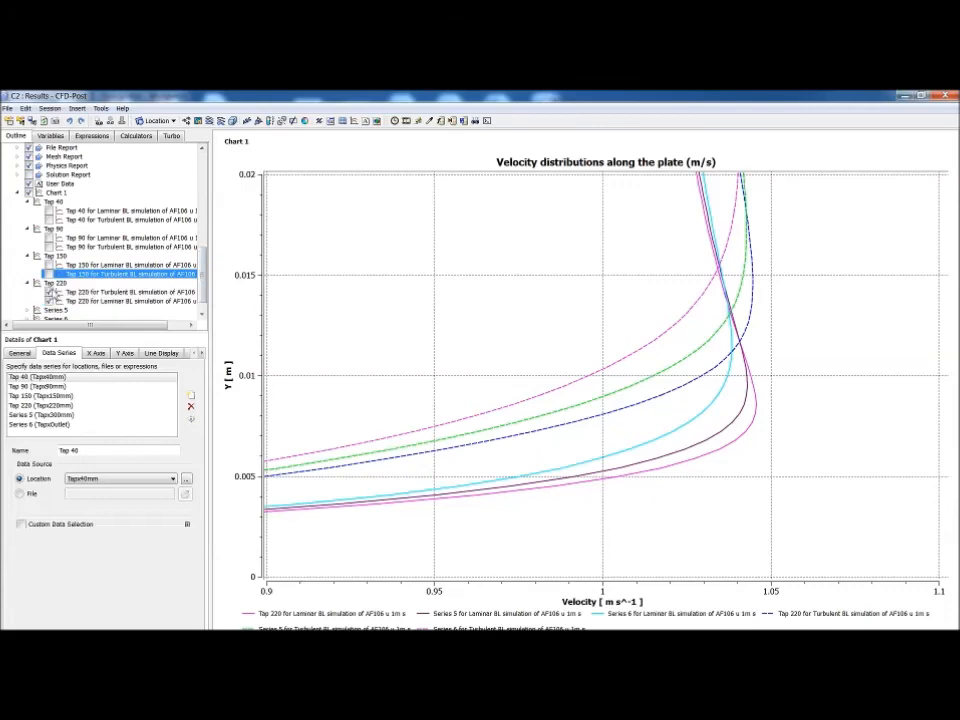
pyautogui.scroll(-1, 152, 220)
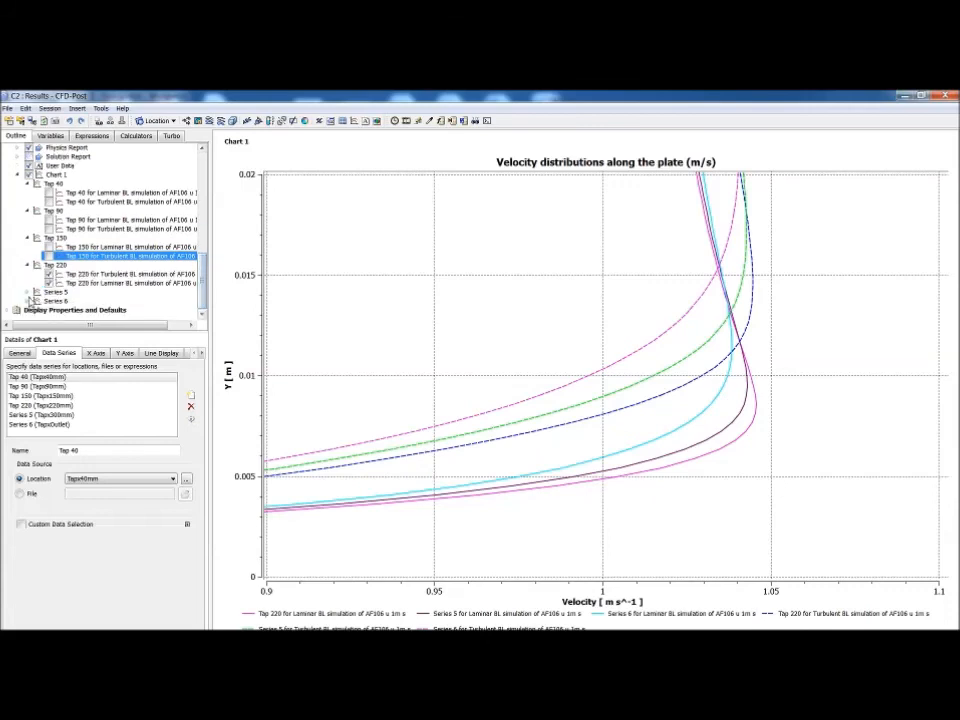
pyautogui.click(29, 292)
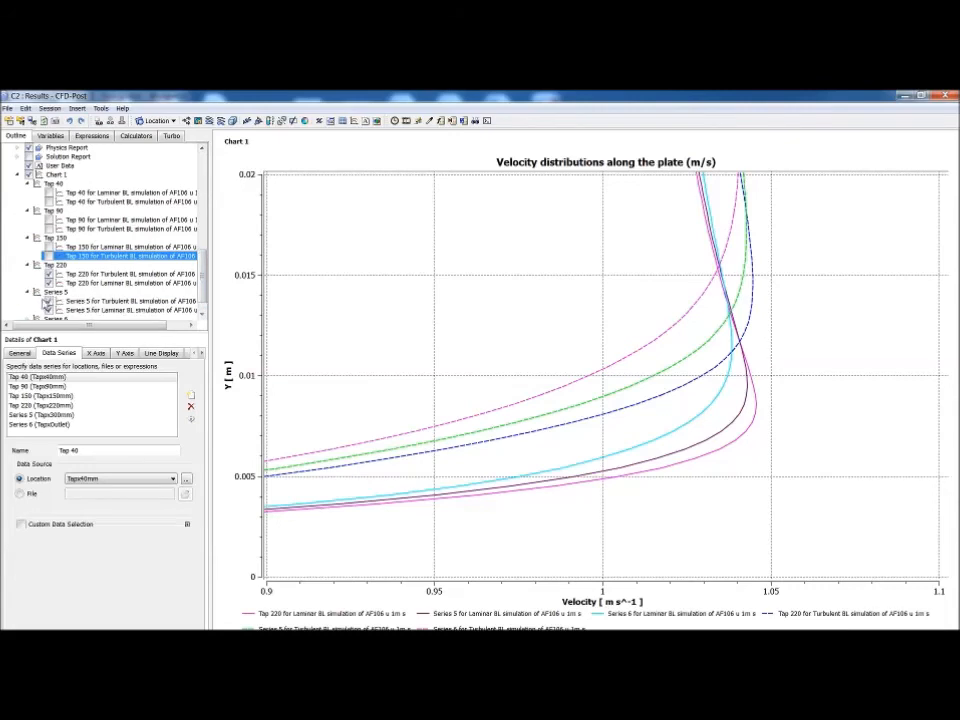
pyautogui.click(48, 300)
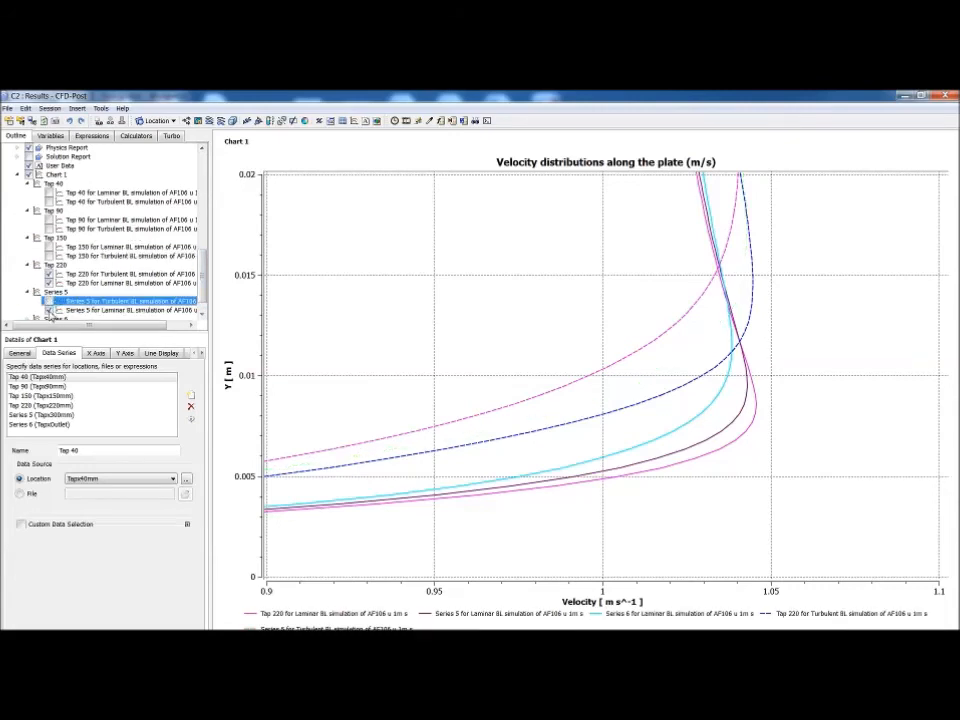
pyautogui.click(48, 310)
# - Hide the turbulent and laminar curves of Series 6 so that only the two Tap 220 profiles are plotted
pyautogui.scroll(-1, 205, 300)
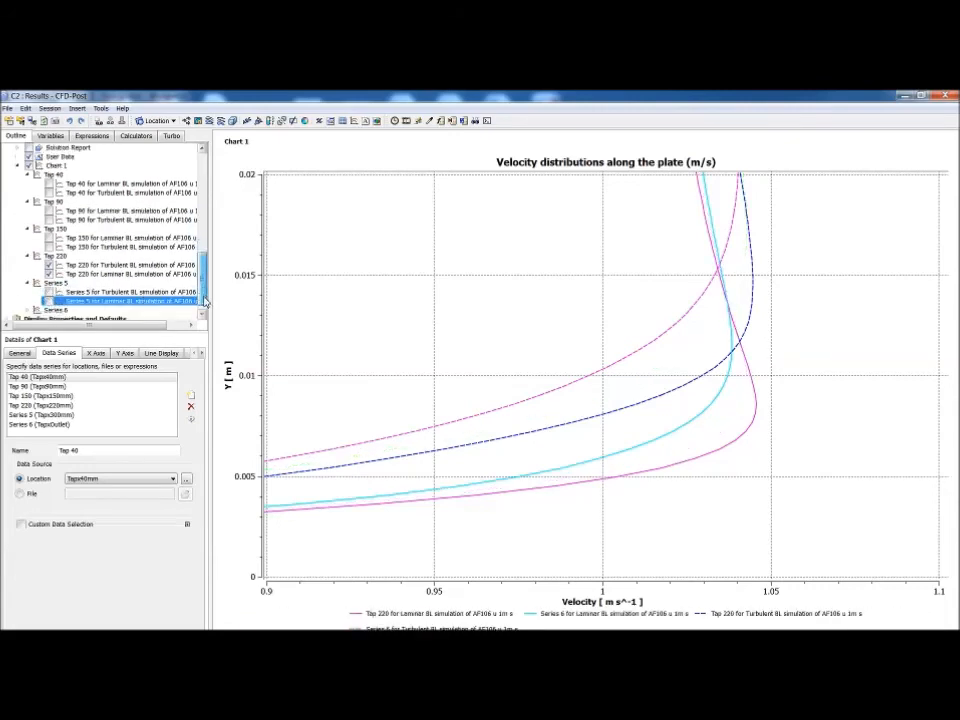
pyautogui.scroll(-1, 205, 300)
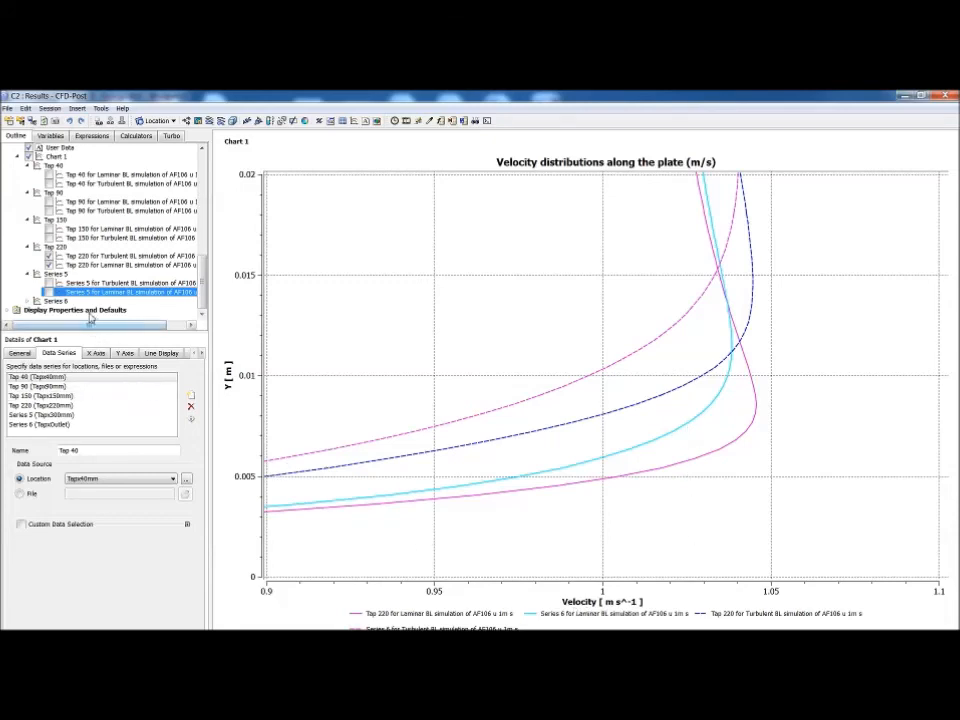
pyautogui.click(28, 301)
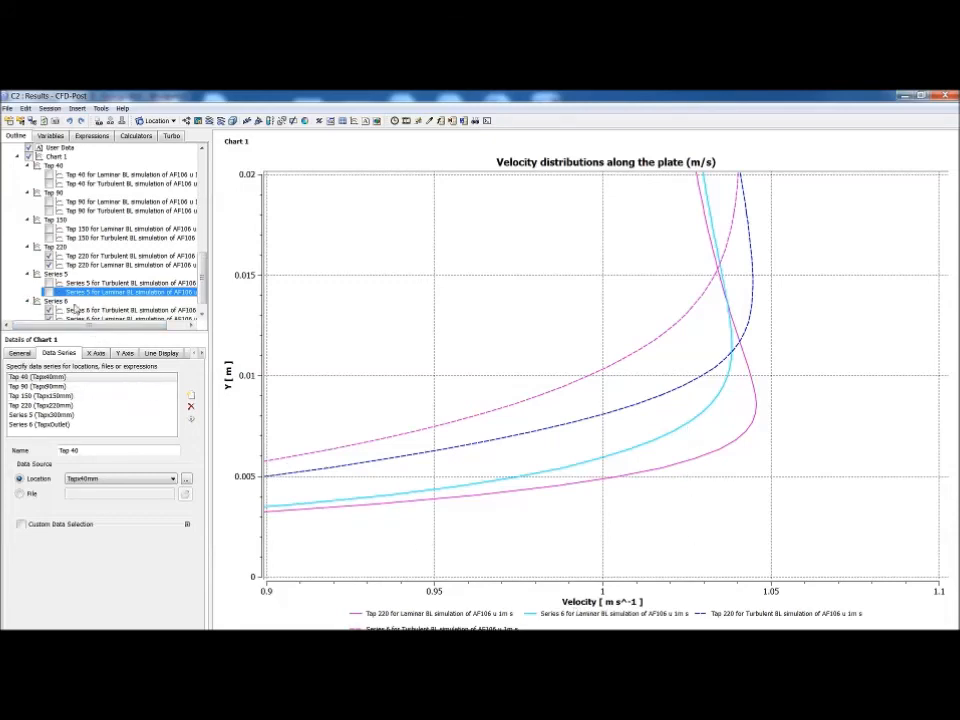
pyautogui.click(52, 312)
pyautogui.click(49, 310)
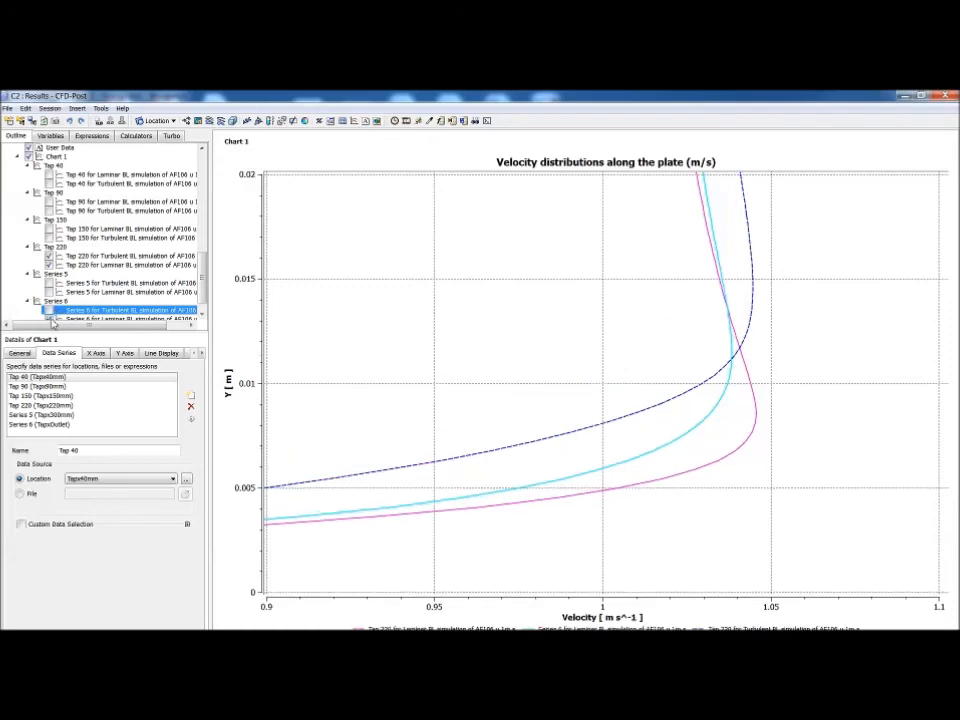
pyautogui.click(49, 319)
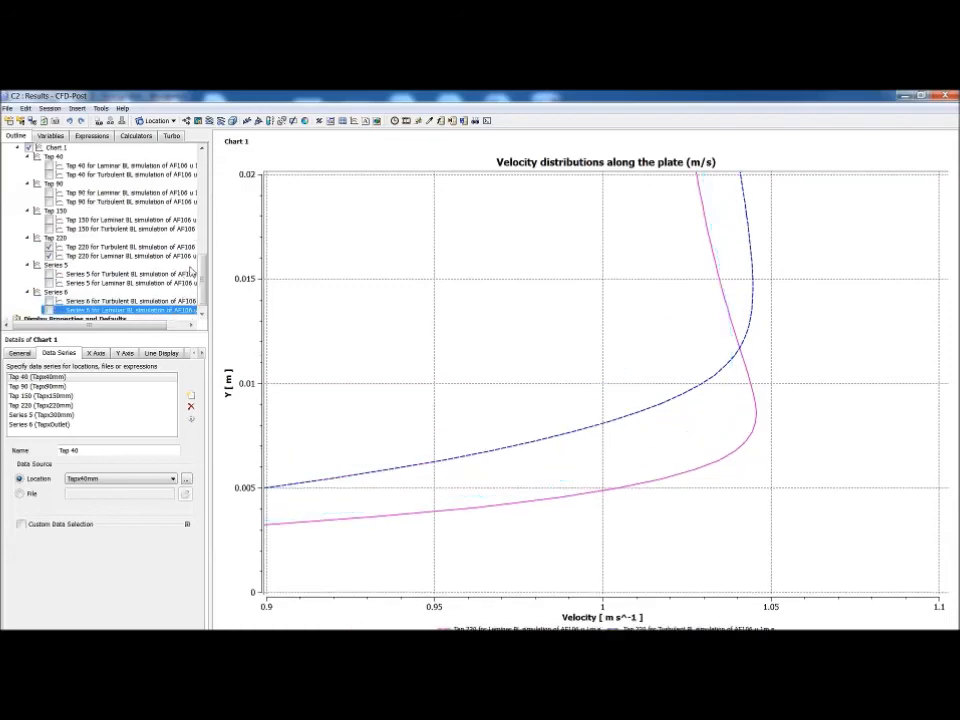
pyautogui.scroll(-1, 192, 271)
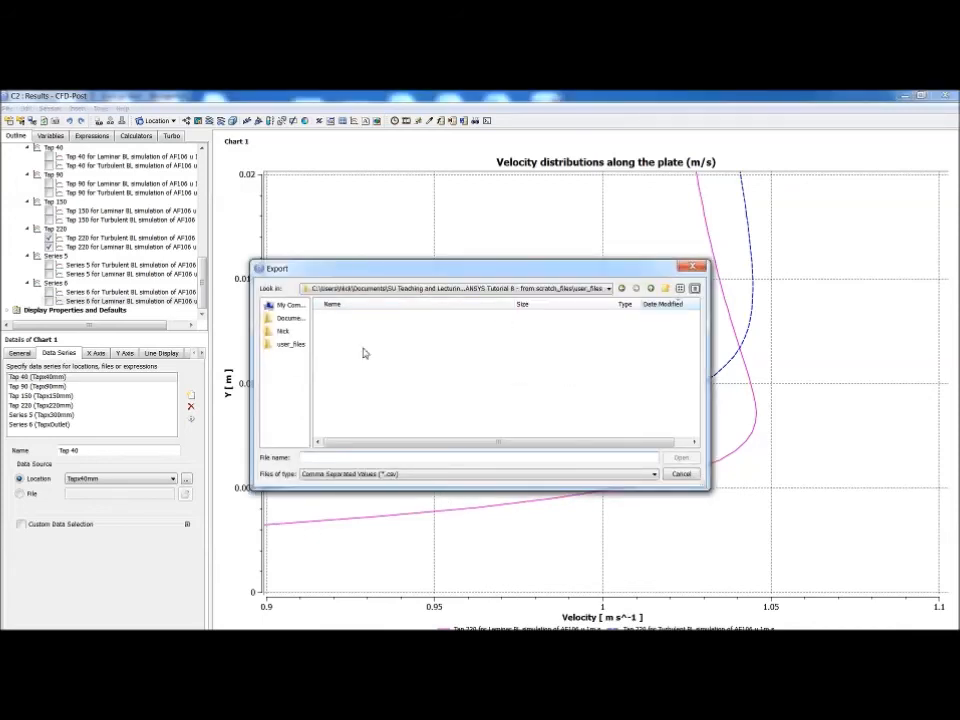
# - Export the charted Tap 220 data as the CSV file "Tutorial 8 lam vs turb 1ms" in the EGA324 ANSYS Tutorials 17-18 folder
pyautogui.click(650, 289)
pyautogui.click(650, 289)
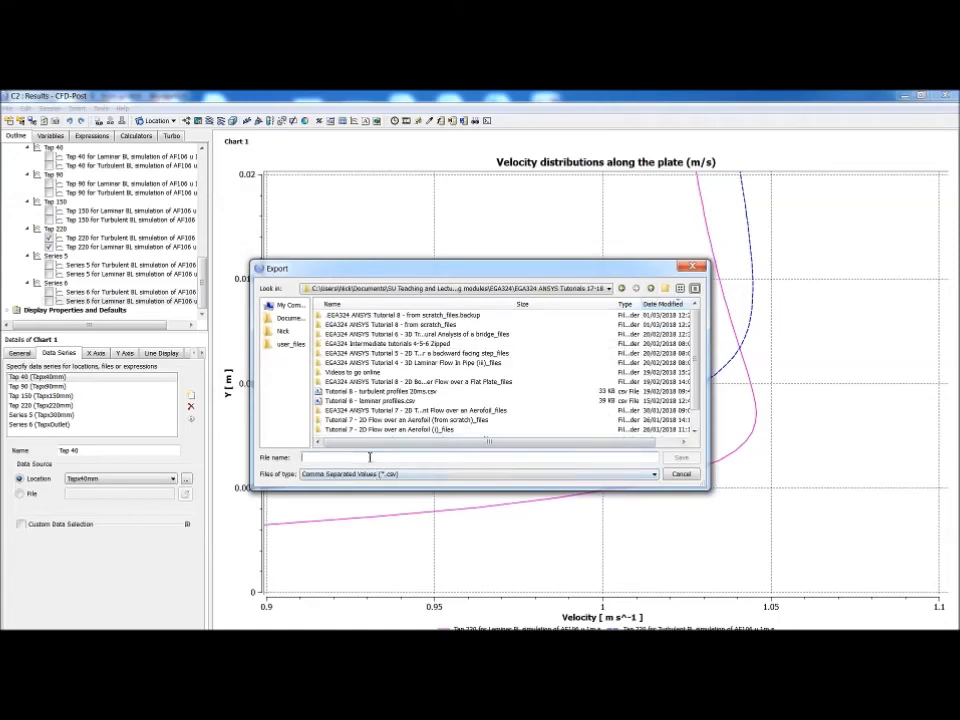
pyautogui.write('Tut')
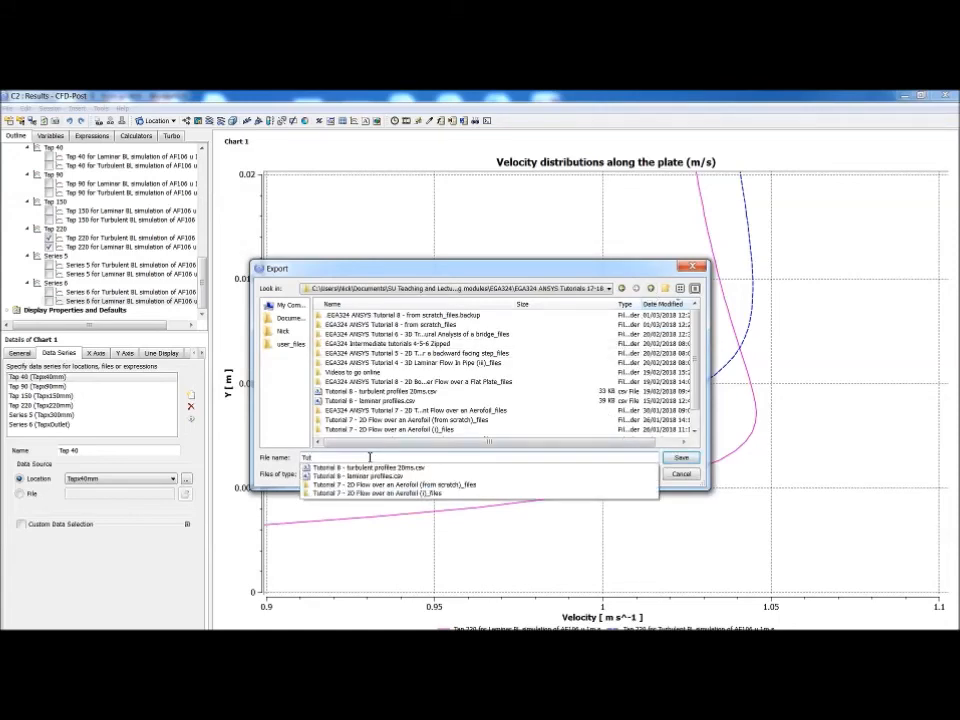
pyautogui.write('orial 8 lam vs turb 1ms')
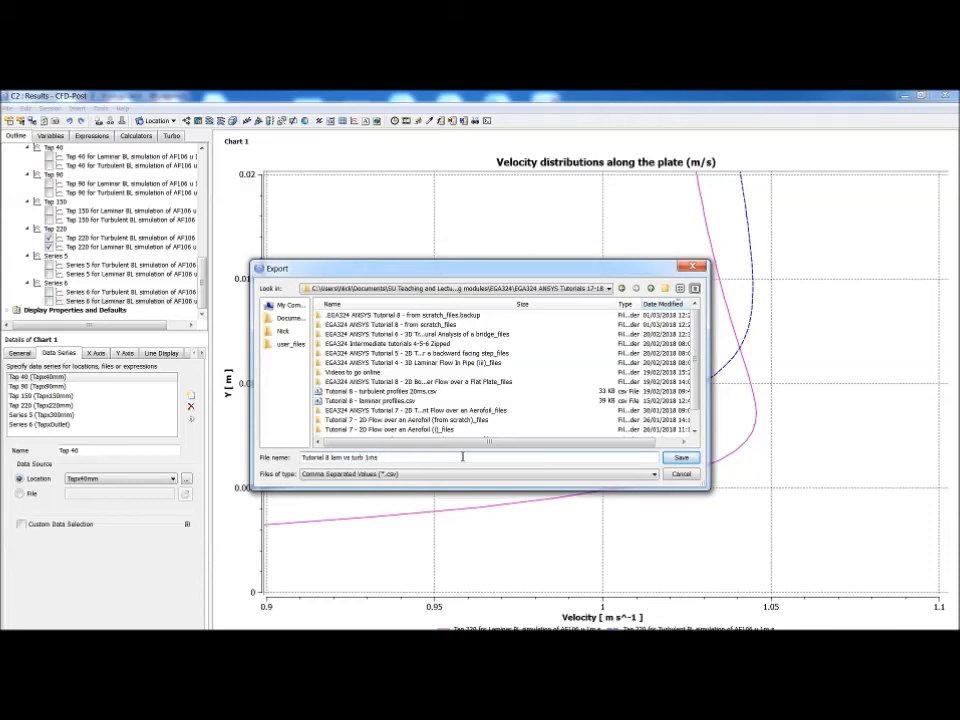
pyautogui.click(681, 459)
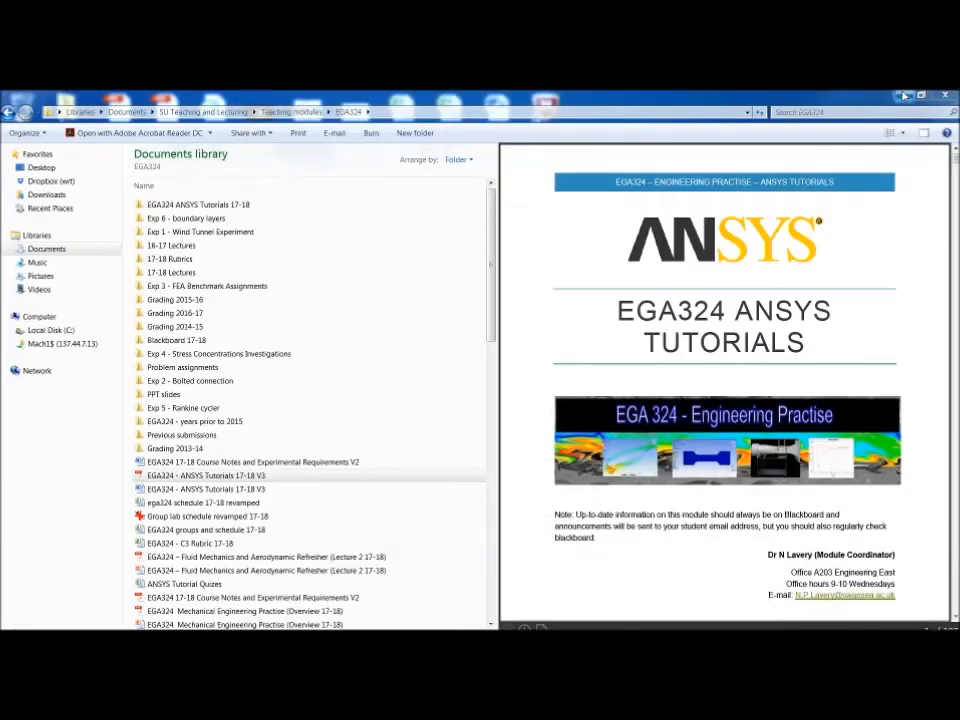
# - Switch to Windows Explorer, open the exported Tutorial 8 lam vs turb 1ms file in Excel, reopen the XYChartLabeler.xla add-in and maximize the window
pyautogui.click(211, 205)
pyautogui.doubleClick(211, 205)
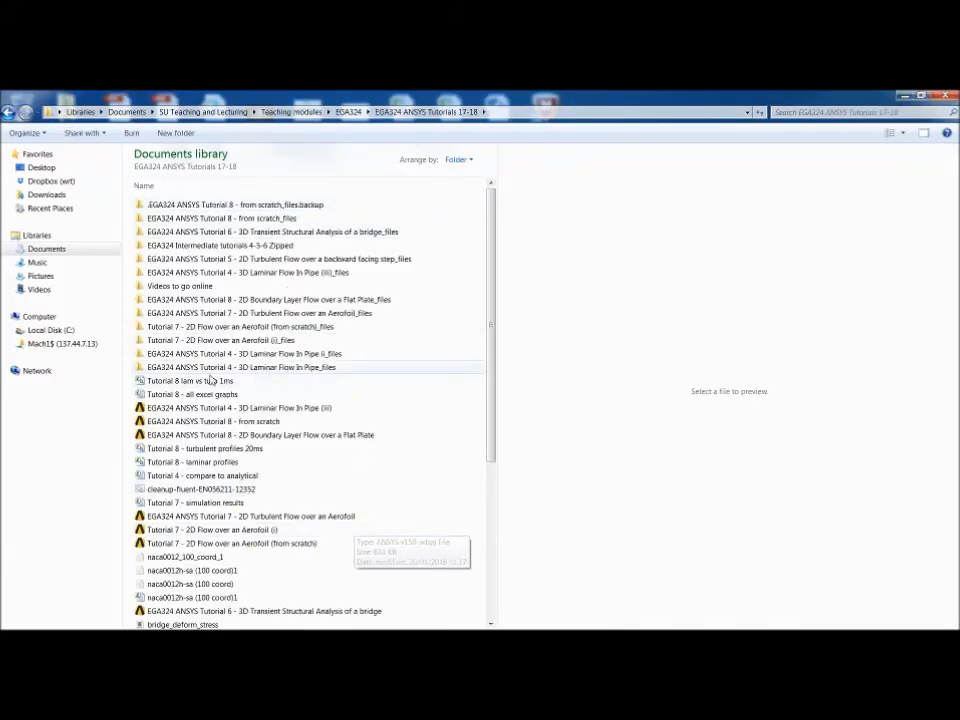
pyautogui.doubleClick(186, 382)
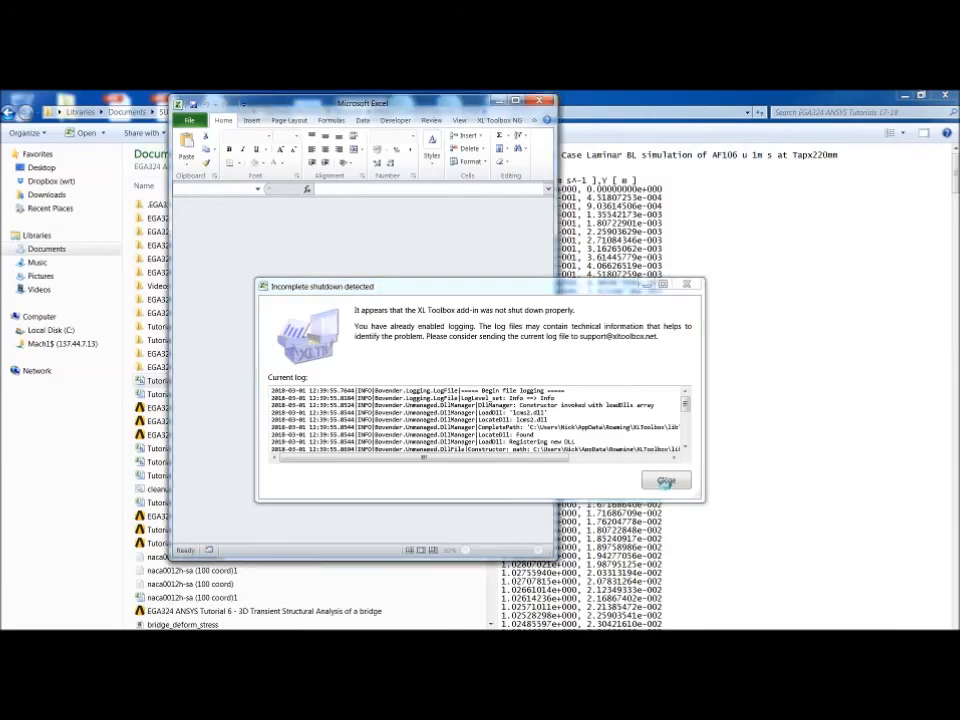
pyautogui.click(666, 481)
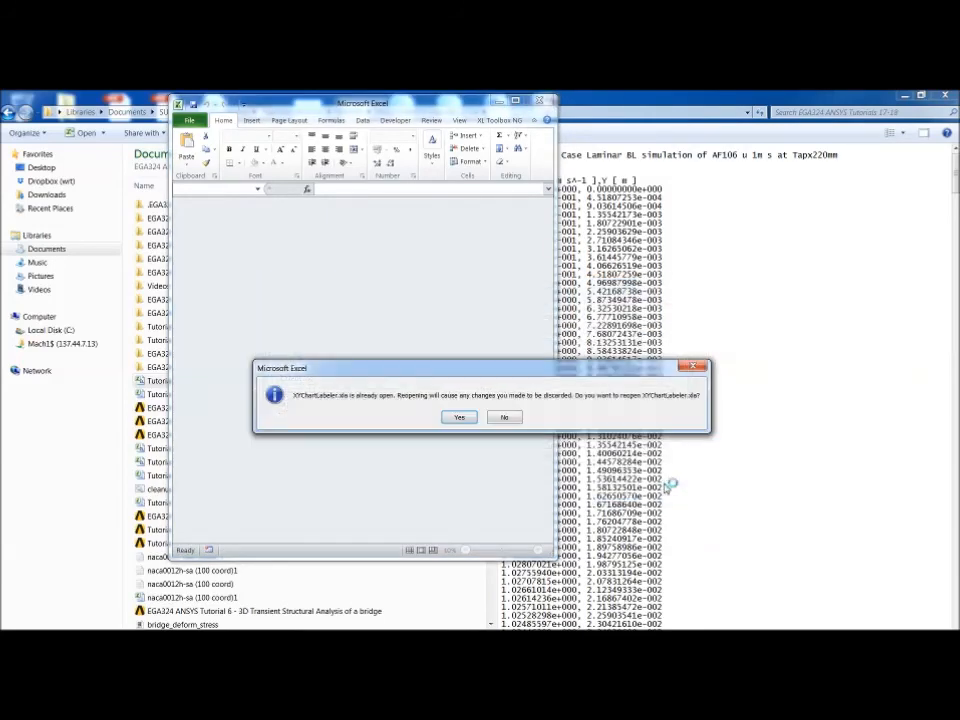
pyautogui.click(471, 420)
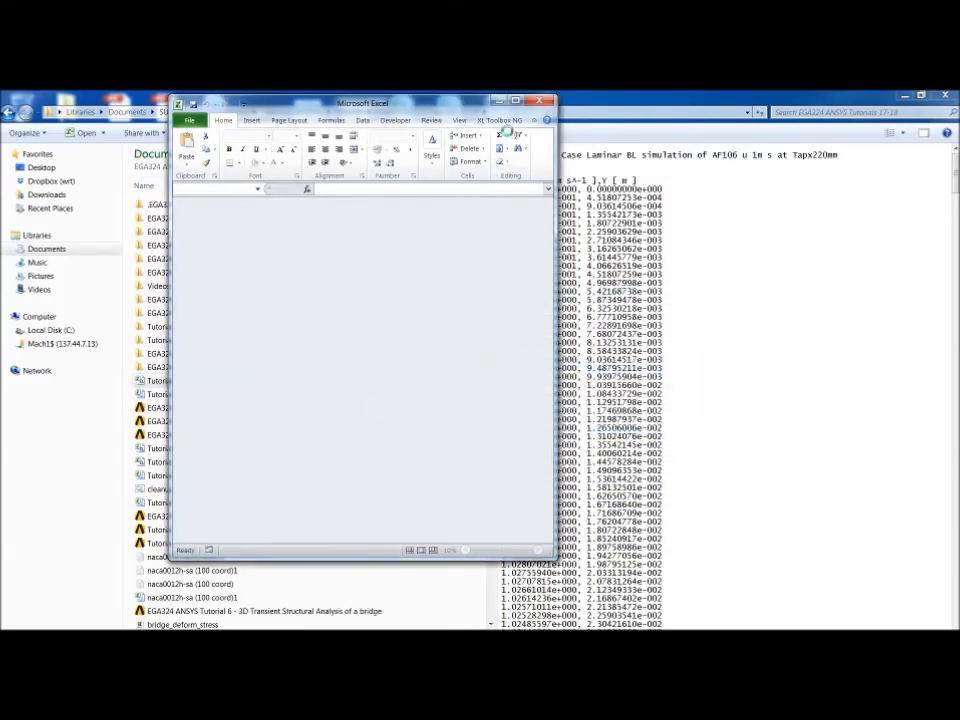
pyautogui.click(516, 104)
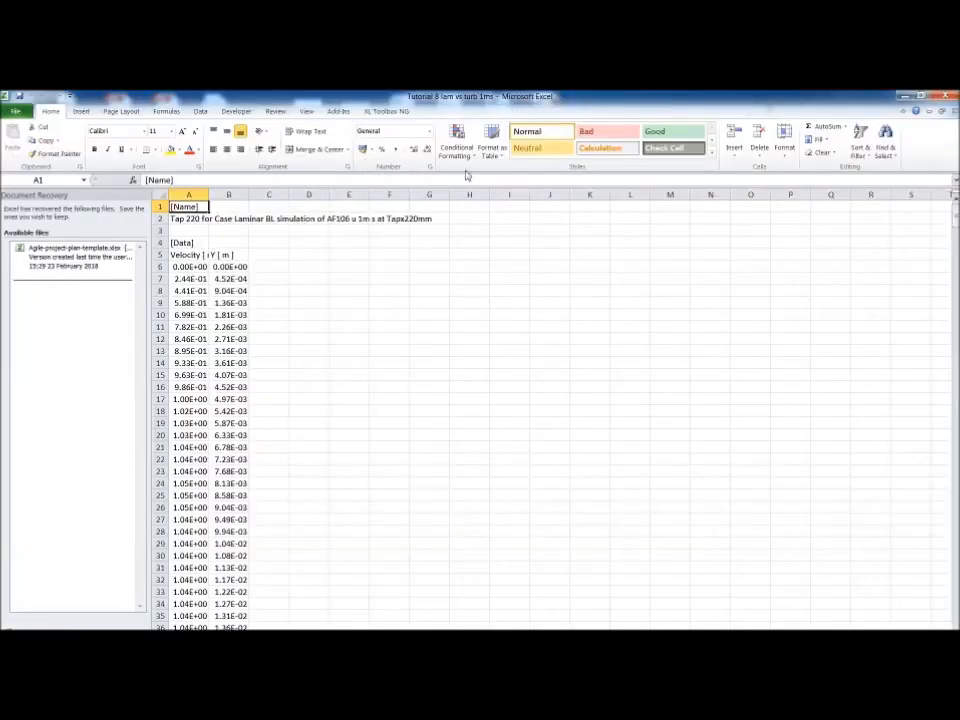
# - Insert a smooth-line scatter chart of the laminar Tap 220 velocity and Y data, starting from cell A6
pyautogui.click(181, 267)
pyautogui.hotkey('ctrl', 'shift', 'Right')
pyautogui.hotkey('ctrl', 'shift', 'Down')
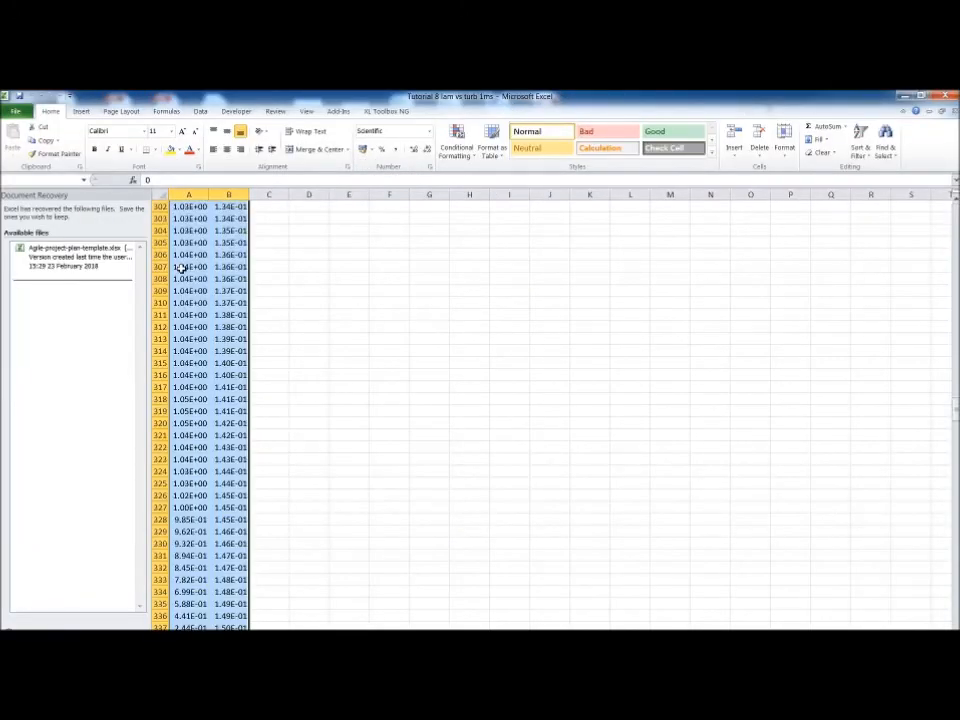
pyautogui.click(81, 111)
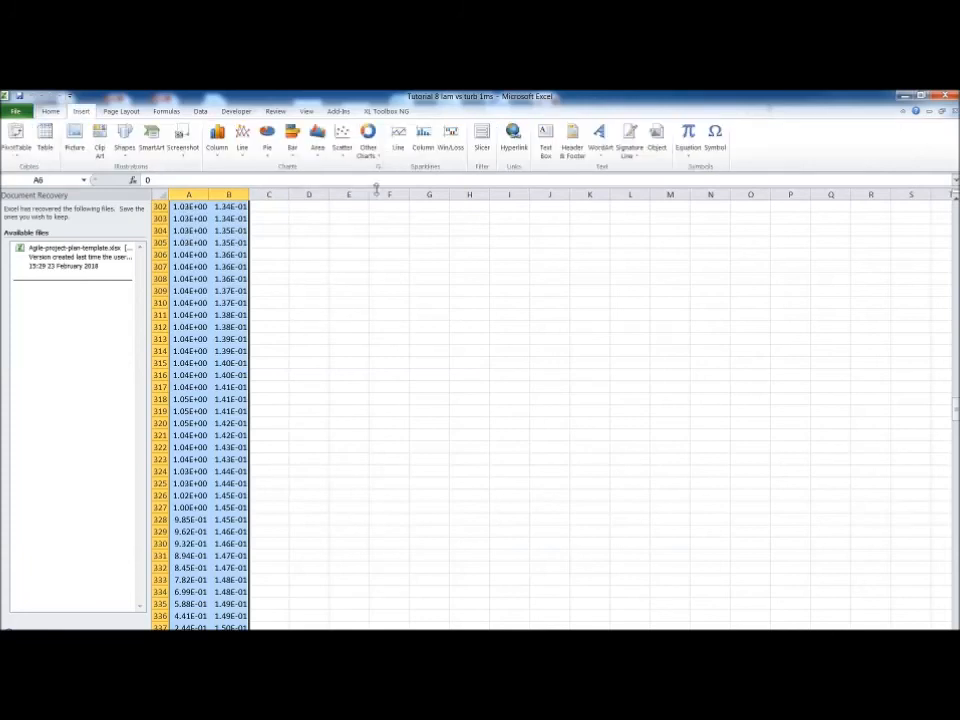
pyautogui.click(342, 140)
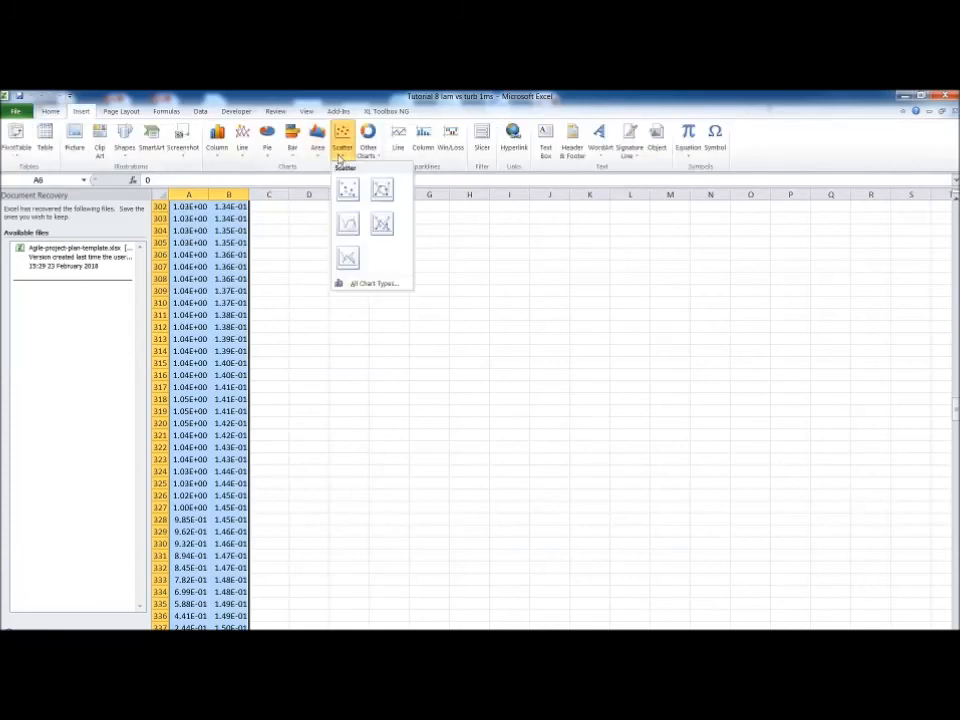
pyautogui.click(345, 229)
# - Add a second series to the chart with the turbulent velocity range A346:A678 as its X values
pyautogui.scroll(-6, 303, 480)
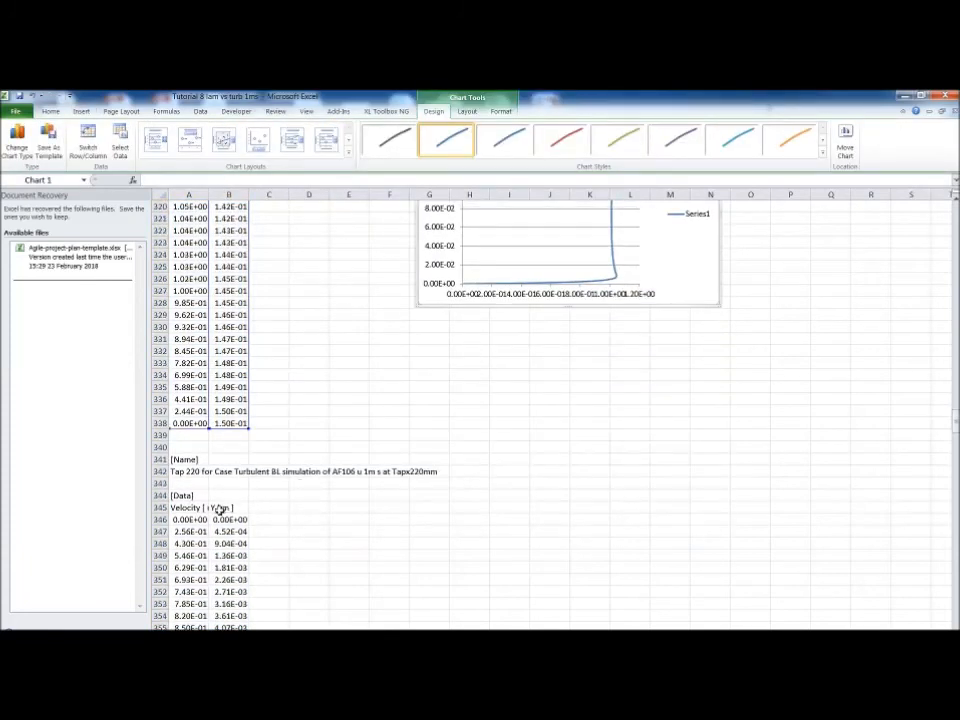
pyautogui.rightClick(562, 247)
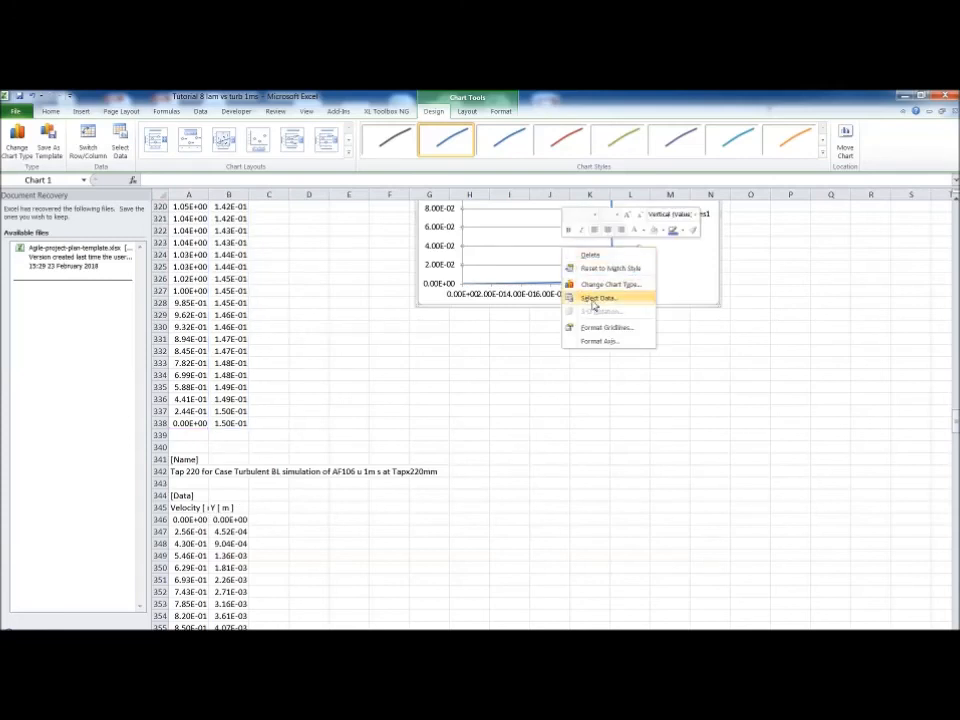
pyautogui.click(596, 299)
pyautogui.click(531, 256)
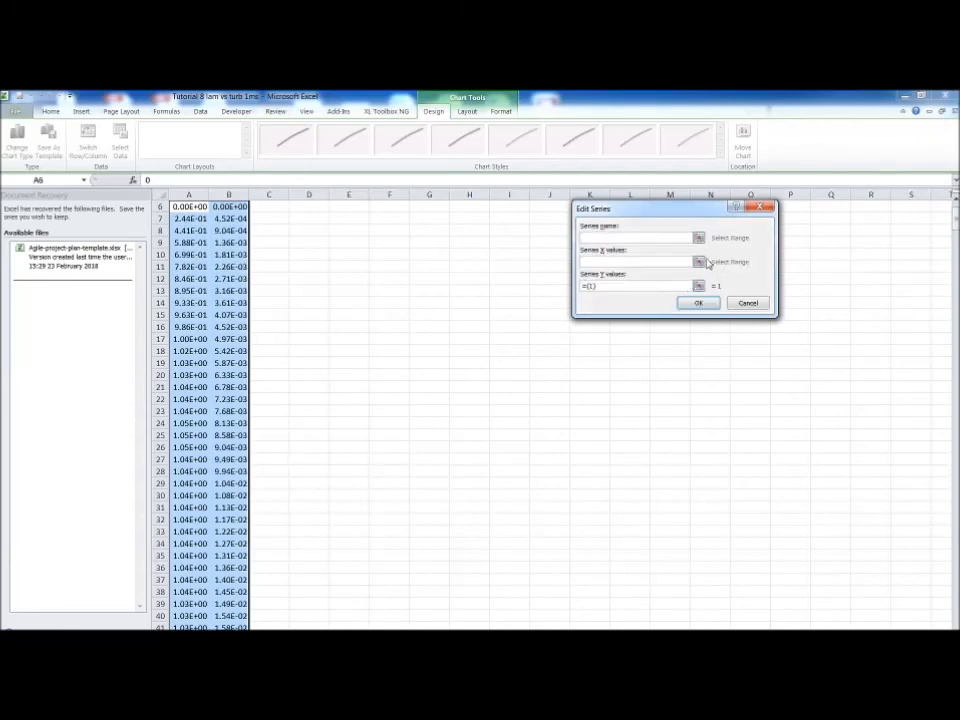
pyautogui.click(697, 262)
pyautogui.scroll(-20, 290, 452)
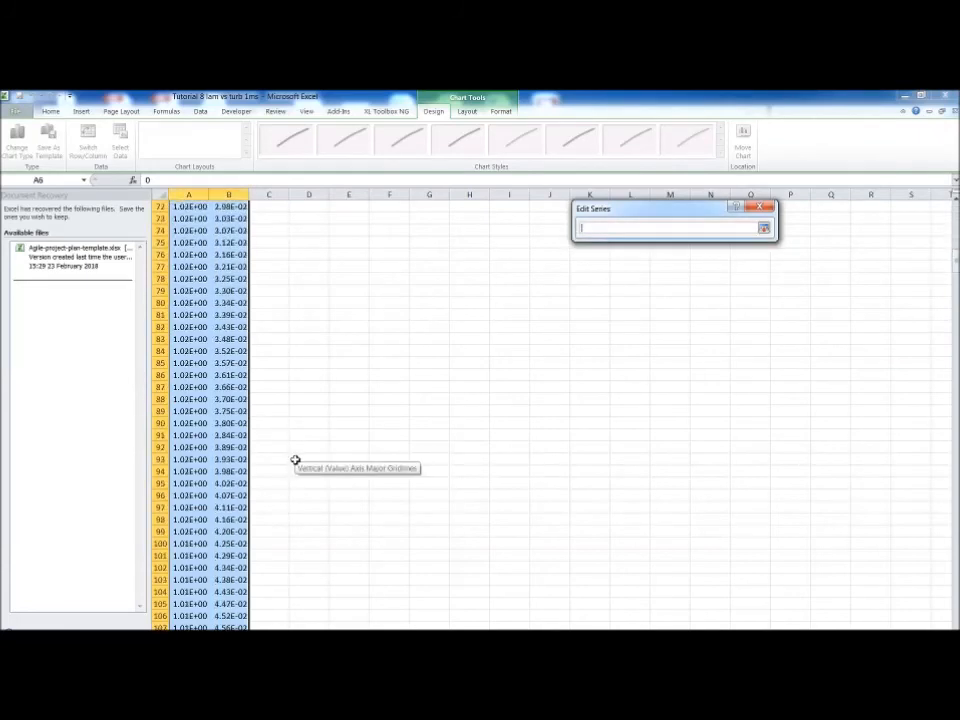
pyautogui.scroll(-4, 242, 492)
pyautogui.click(208, 480)
pyautogui.hotkey('ctrl', 'Down')
pyautogui.press('Down')
pyautogui.press('Down')
pyautogui.press('Down')
pyautogui.press('Down')
pyautogui.press('Down')
pyautogui.press('Down')
pyautogui.press('Down')
pyautogui.press('Down')
pyautogui.press('Down')
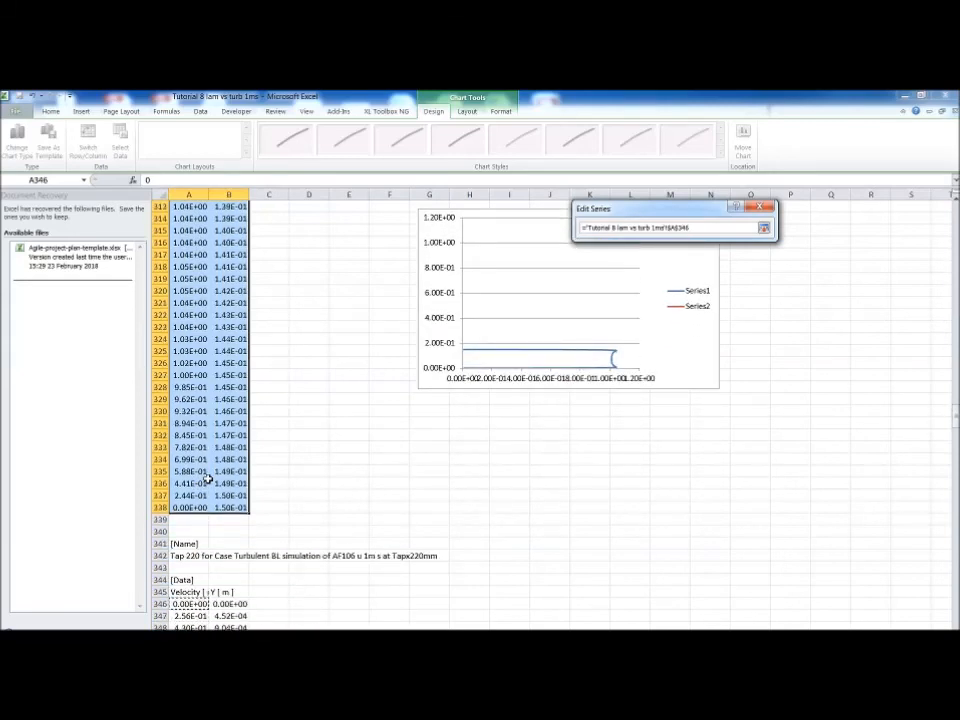
pyautogui.hotkey('ctrl', 'shift', 'Down')
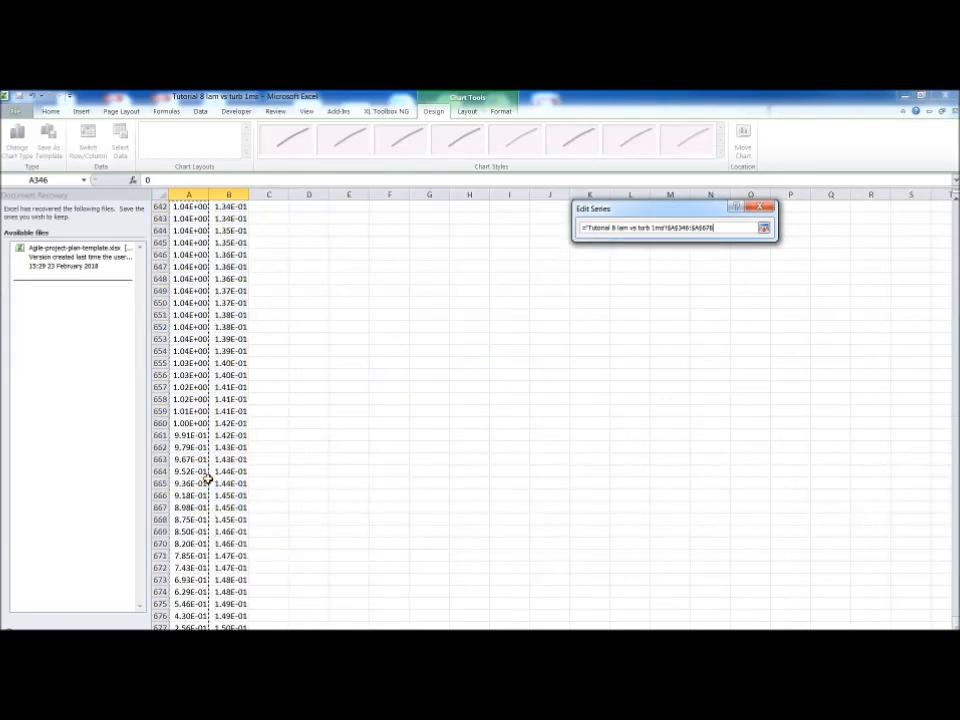
pyautogui.click(764, 228)
# - Set the new series' Y values to the turbulent range B346:B678 and apply the updated chart data source
pyautogui.click(698, 284)
pyautogui.scroll(20, 373, 443)
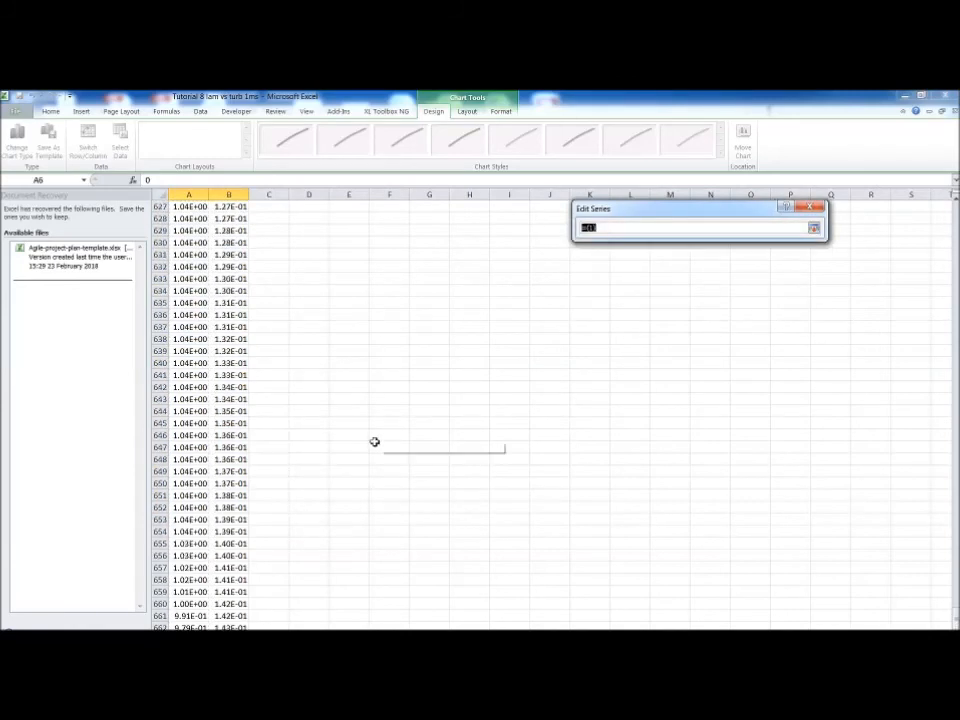
pyautogui.scroll(20, 955, 245)
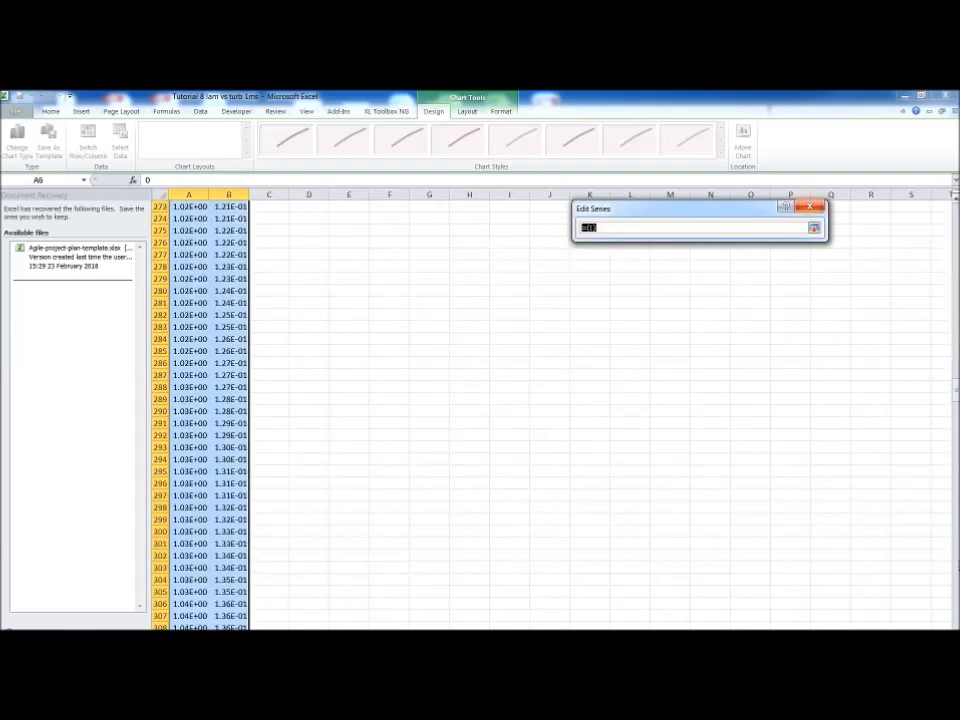
pyautogui.scroll(-12, 570, 544)
pyautogui.scroll(-3, 237, 624)
pyautogui.click(240, 531)
pyautogui.hotkey('ctrl', 'shift', 'Down')
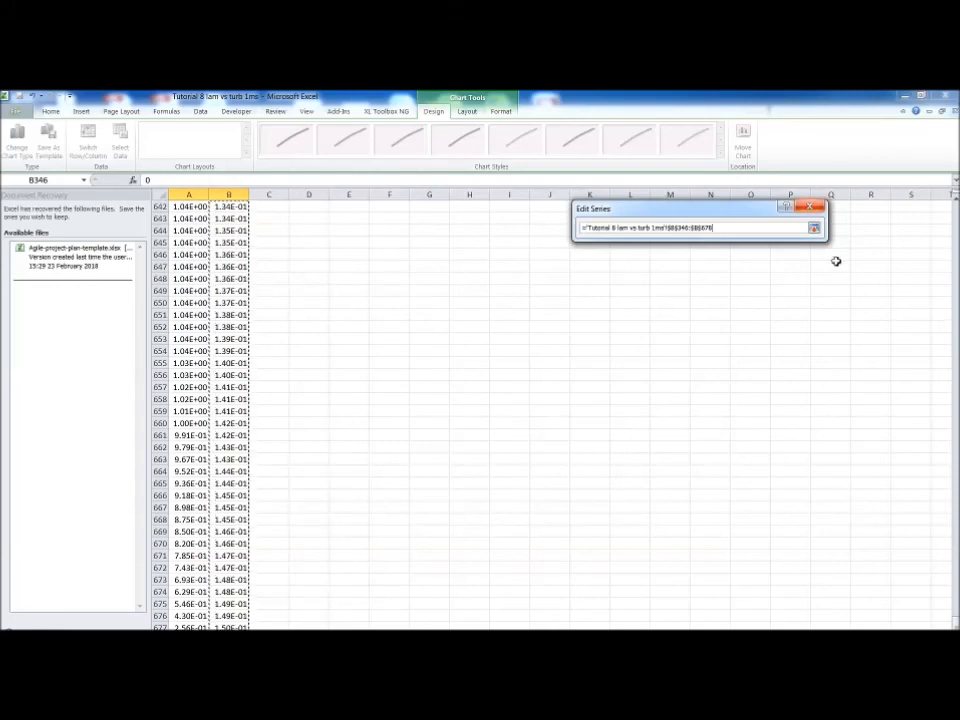
pyautogui.click(814, 227)
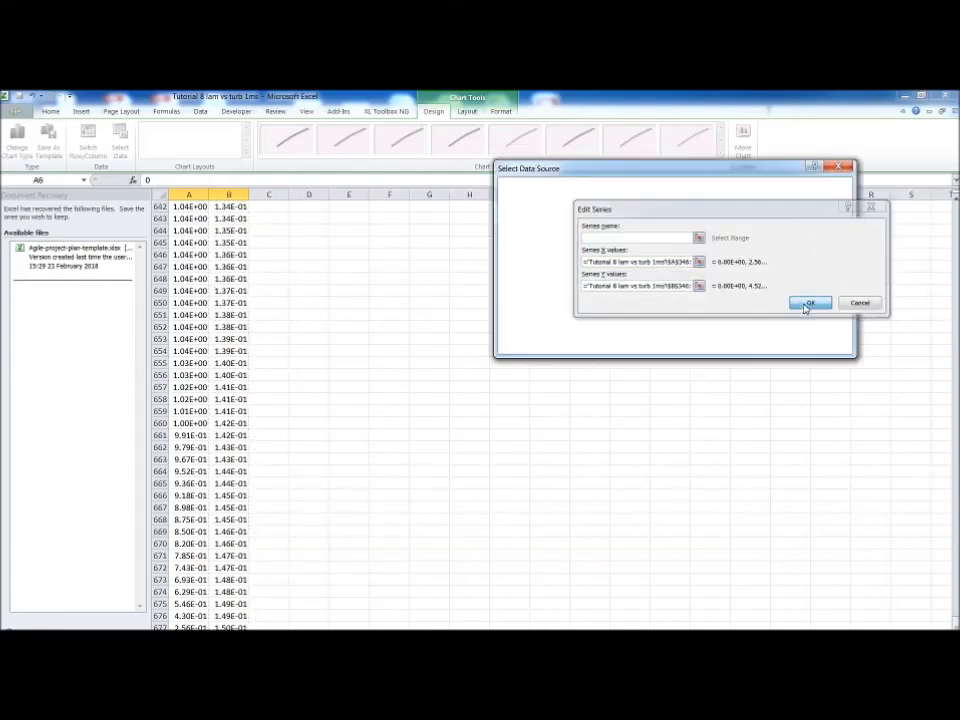
pyautogui.click(803, 307)
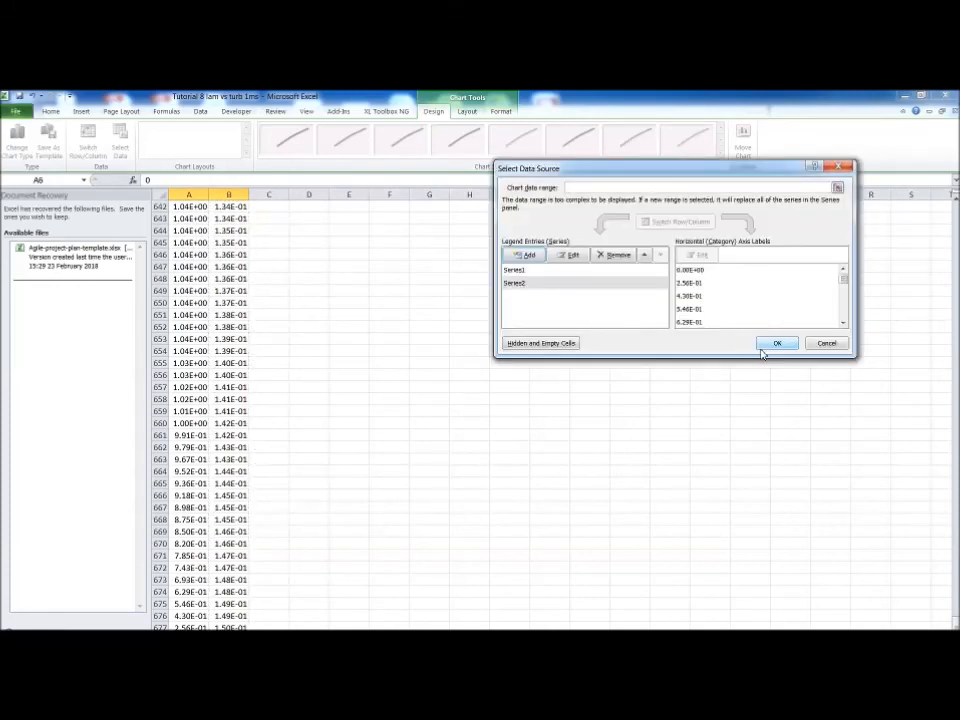
pyautogui.click(777, 343)
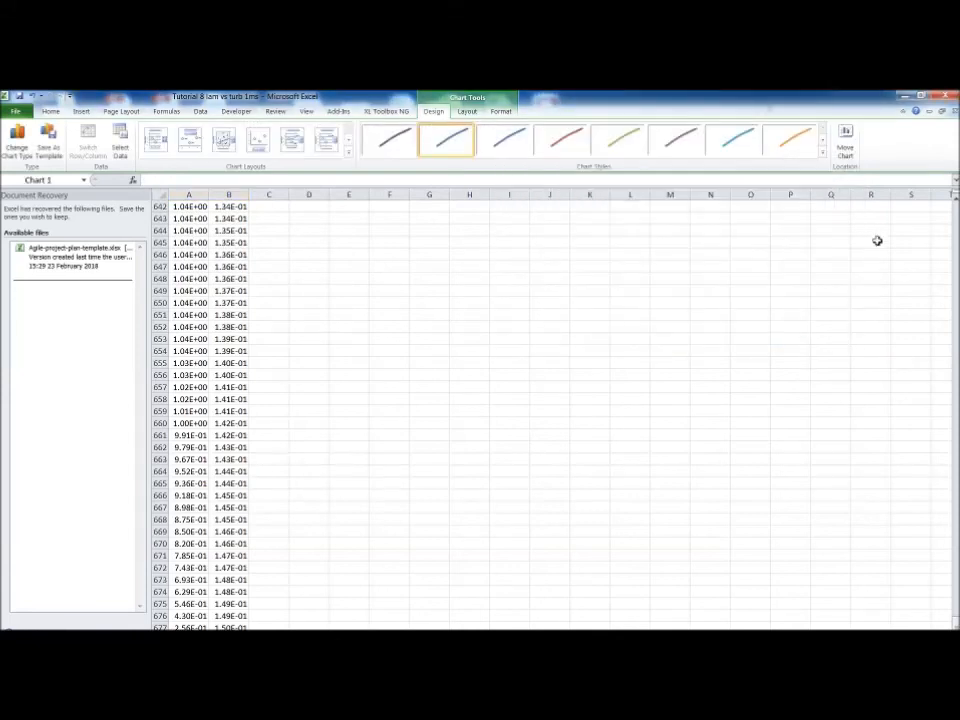
# - Enlarge the velocity profile chart by widening it on both sides and extending it downward
pyautogui.scroll(12, 955, 228)
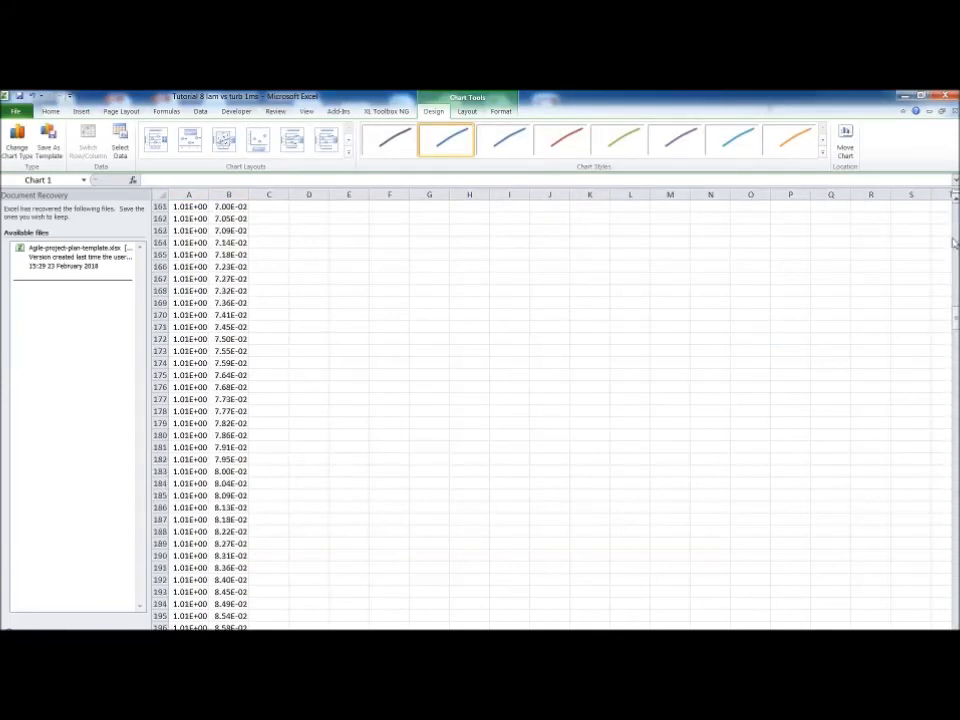
pyautogui.click(957, 405)
pyautogui.click(957, 405)
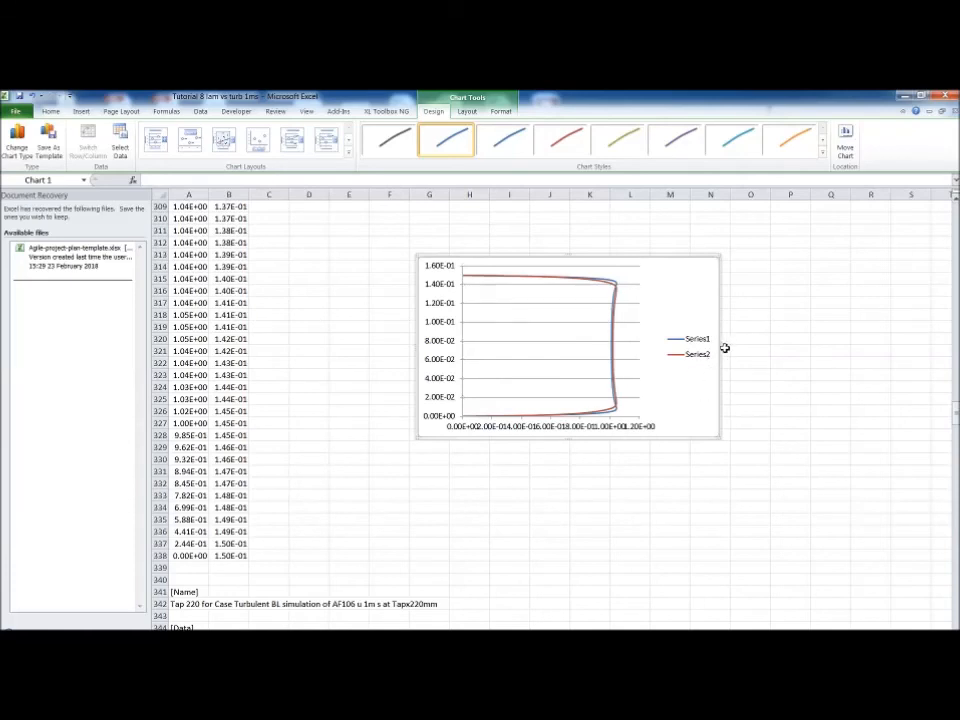
pyautogui.moveTo(725, 347); pyautogui.dragTo(833, 352)
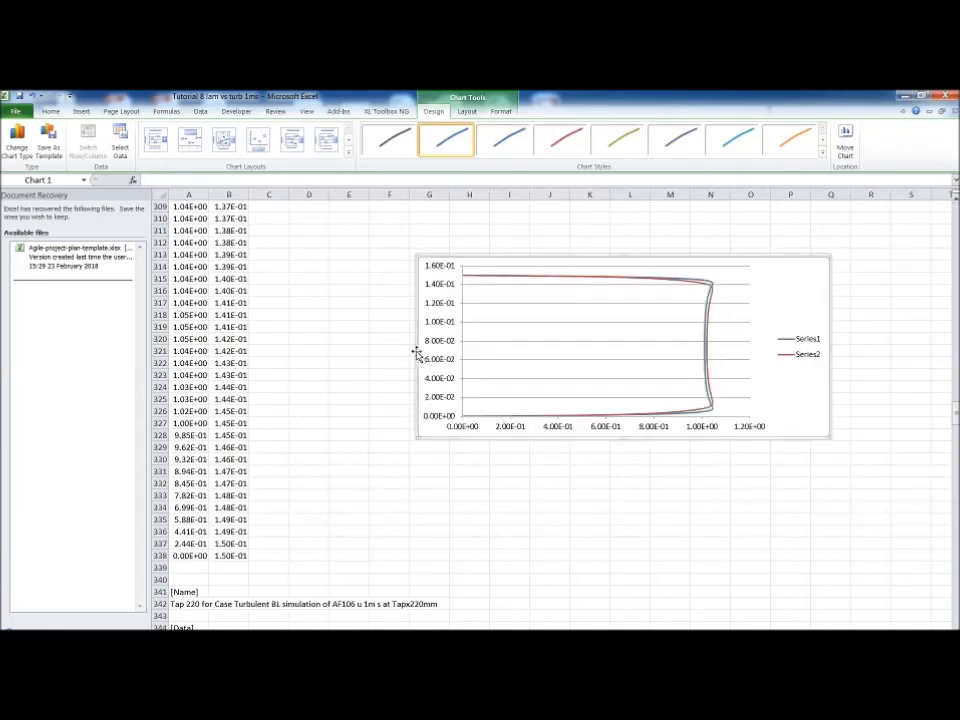
pyautogui.moveTo(417, 348); pyautogui.dragTo(341, 349)
pyautogui.moveTo(586, 440); pyautogui.dragTo(572, 510)
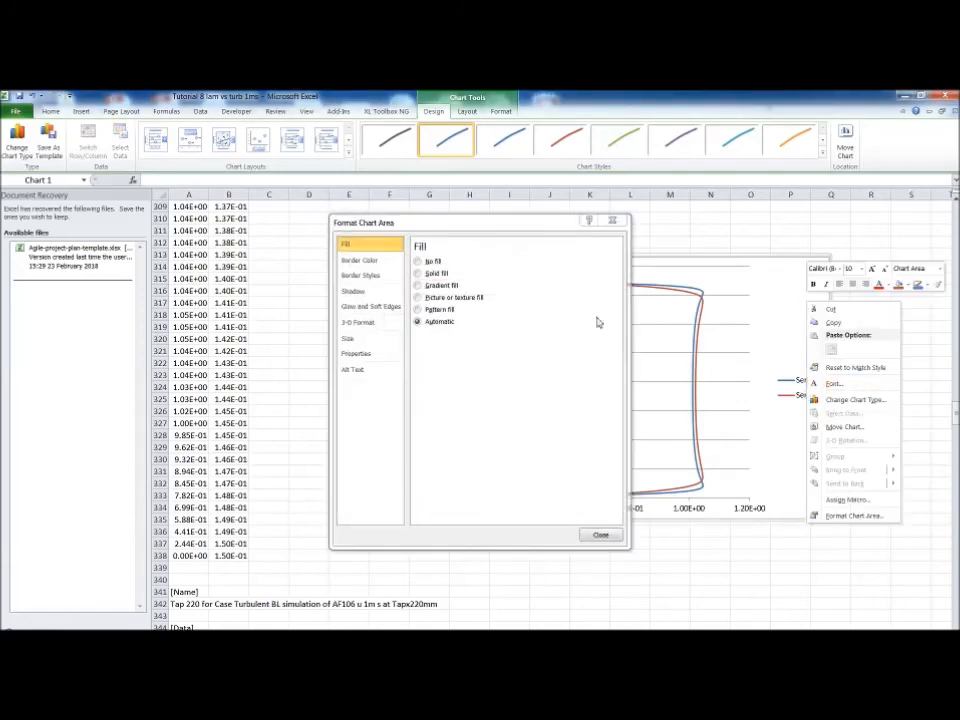
# - Close the chart area formatting unchanged and format the vertical axis labels as Number with two decimal places
pyautogui.click(371, 261)
pyautogui.click(600, 535)
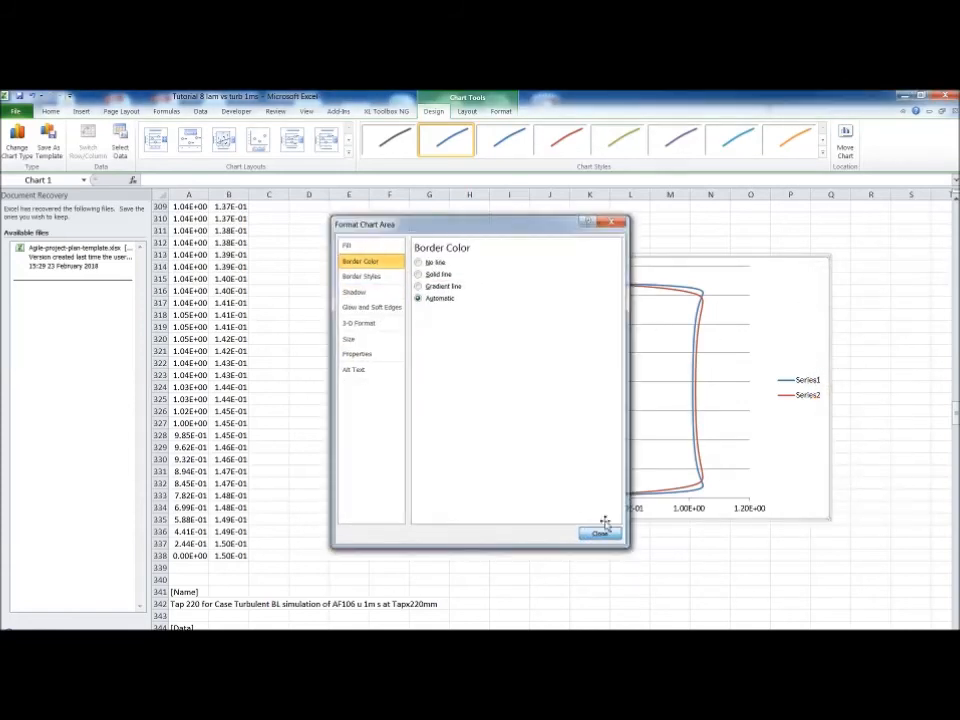
pyautogui.doubleClick(365, 447)
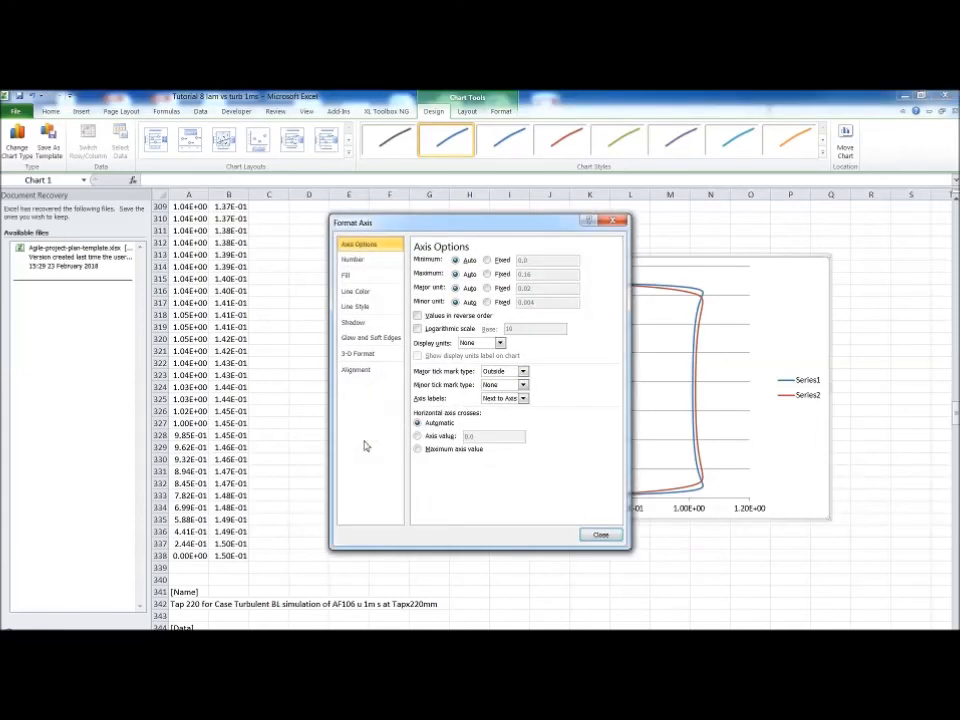
pyautogui.click(353, 259)
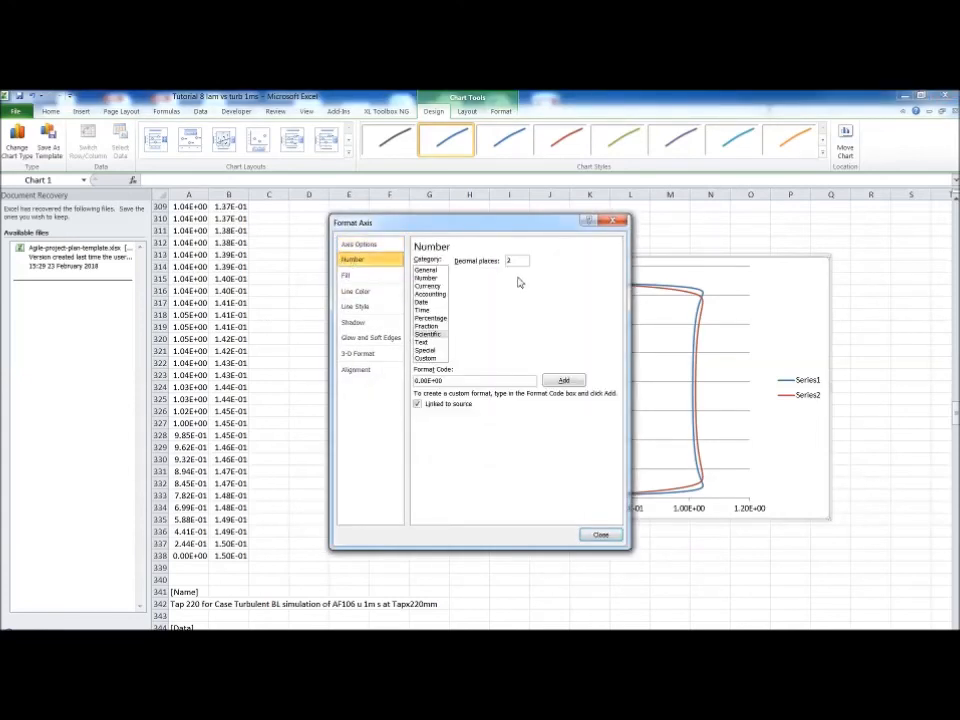
pyautogui.click(428, 278)
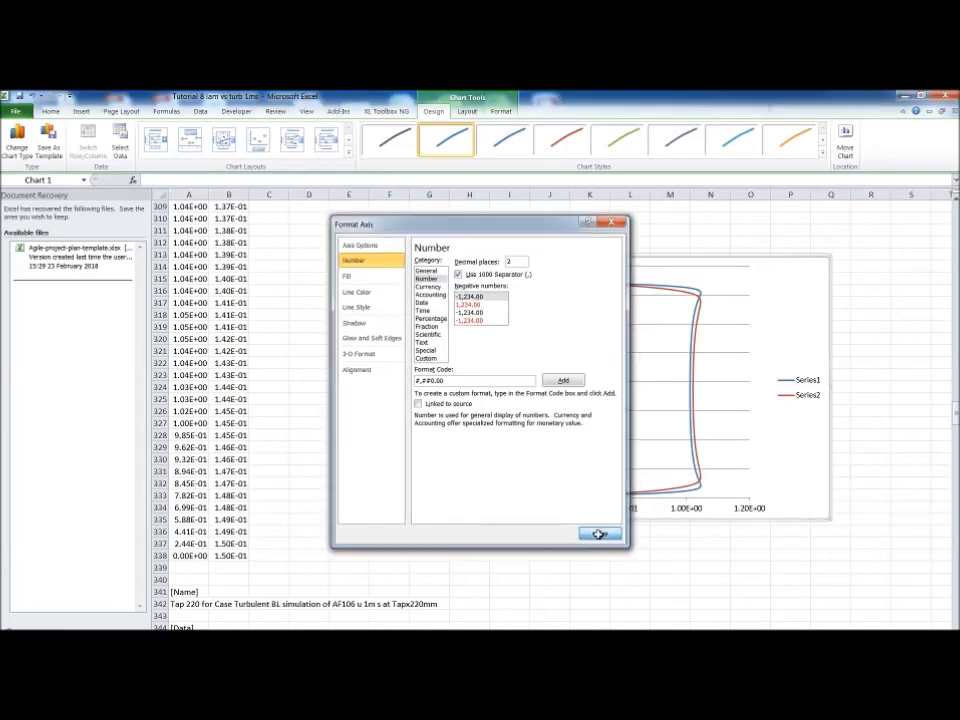
pyautogui.click(601, 534)
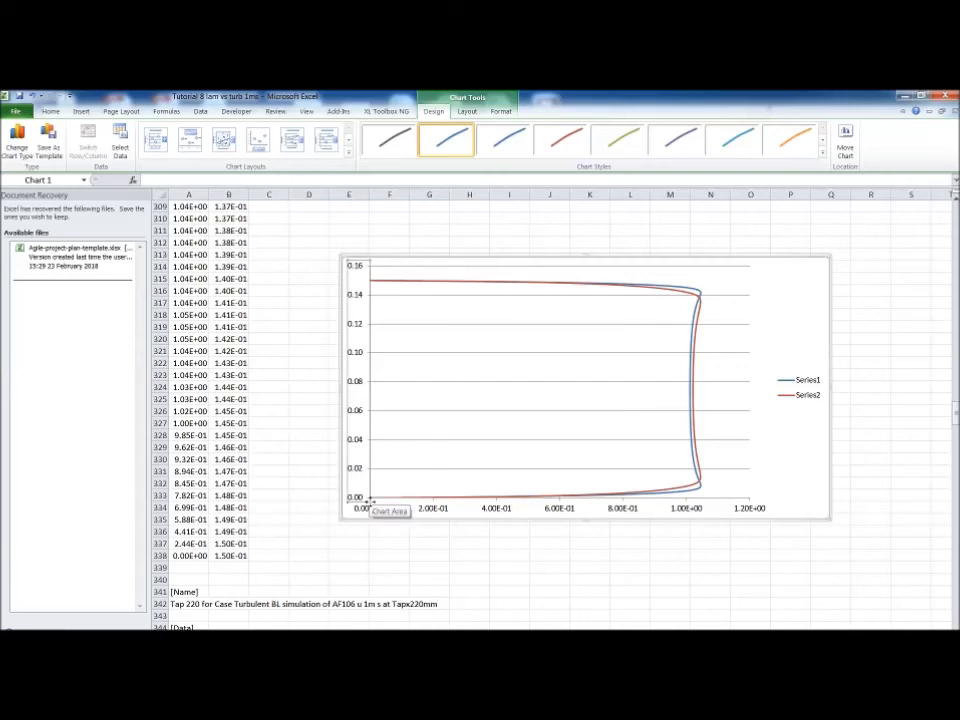
# - Fix the maximum of the chart's vertical axis at 0.08
pyautogui.doubleClick(355, 413)
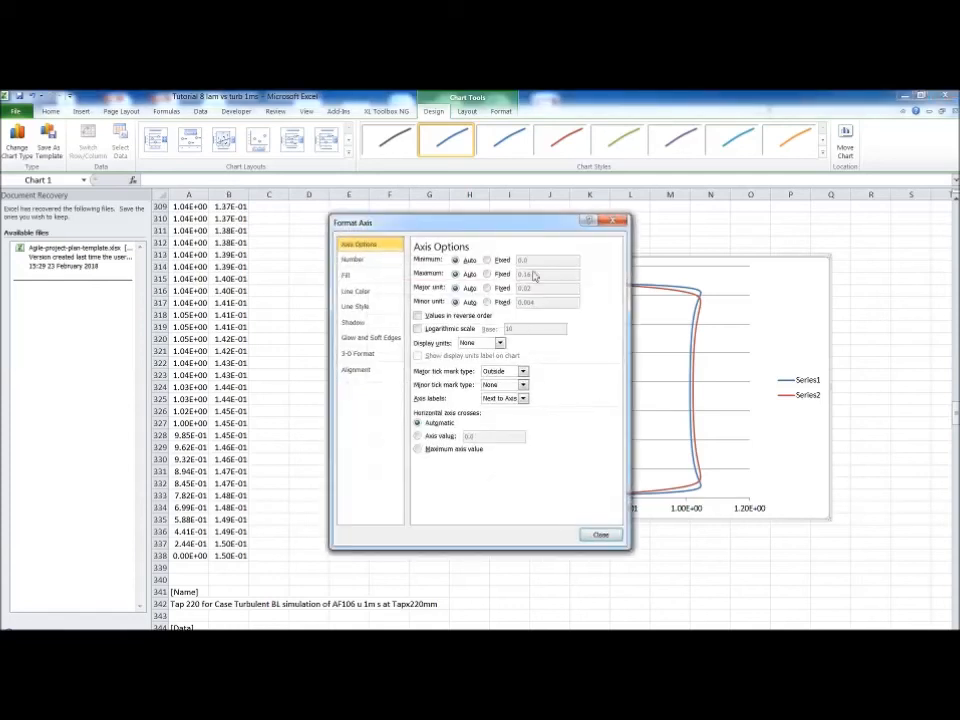
pyautogui.click(490, 274)
pyautogui.moveTo(541, 274); pyautogui.dragTo(502, 280)
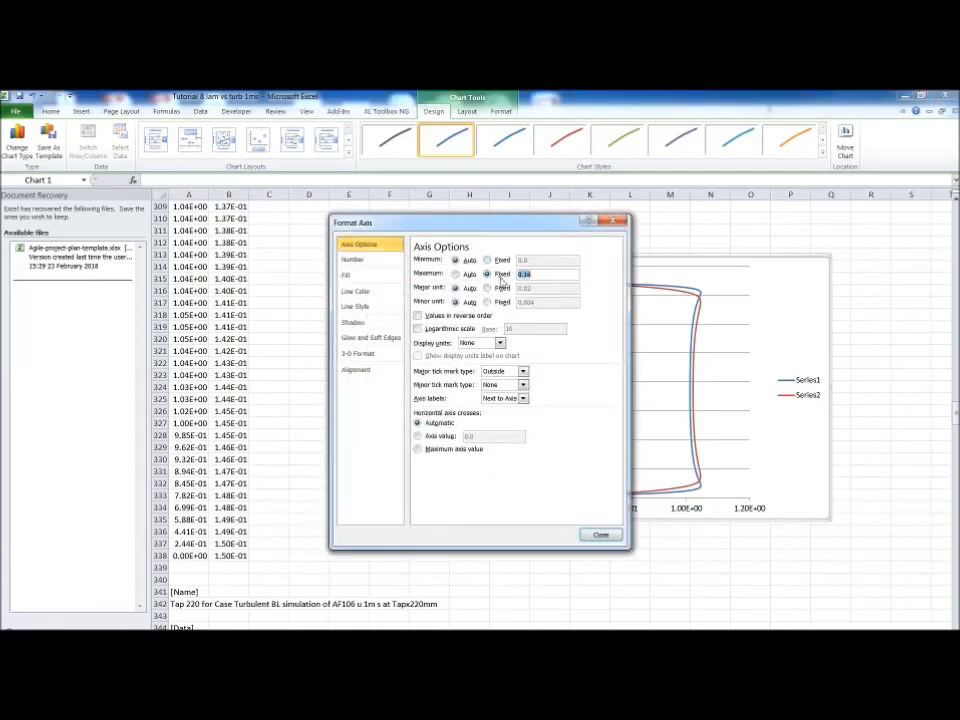
pyautogui.write('0.08')
pyautogui.press('Return')
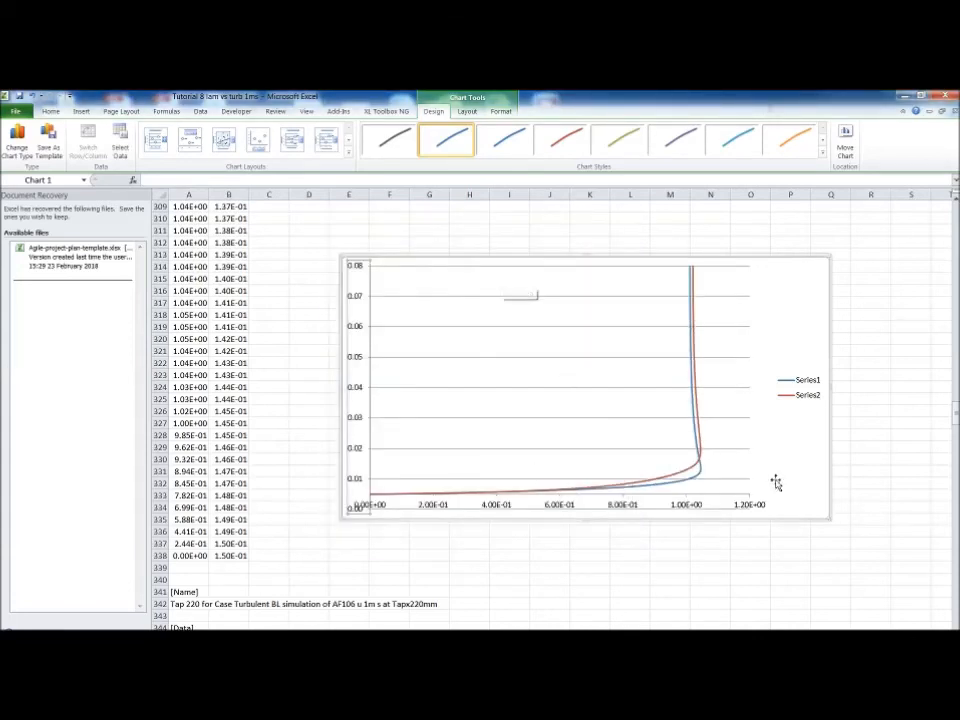
# - Format the horizontal axis labels as Number with two decimal places
pyautogui.doubleClick(687, 508)
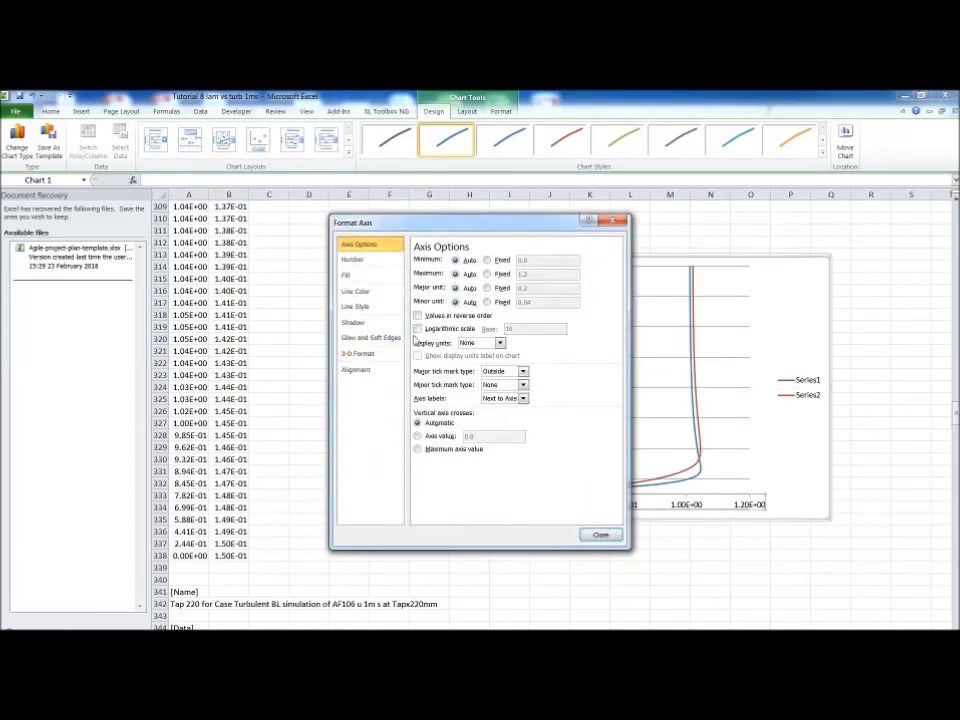
pyautogui.click(352, 259)
pyautogui.click(426, 277)
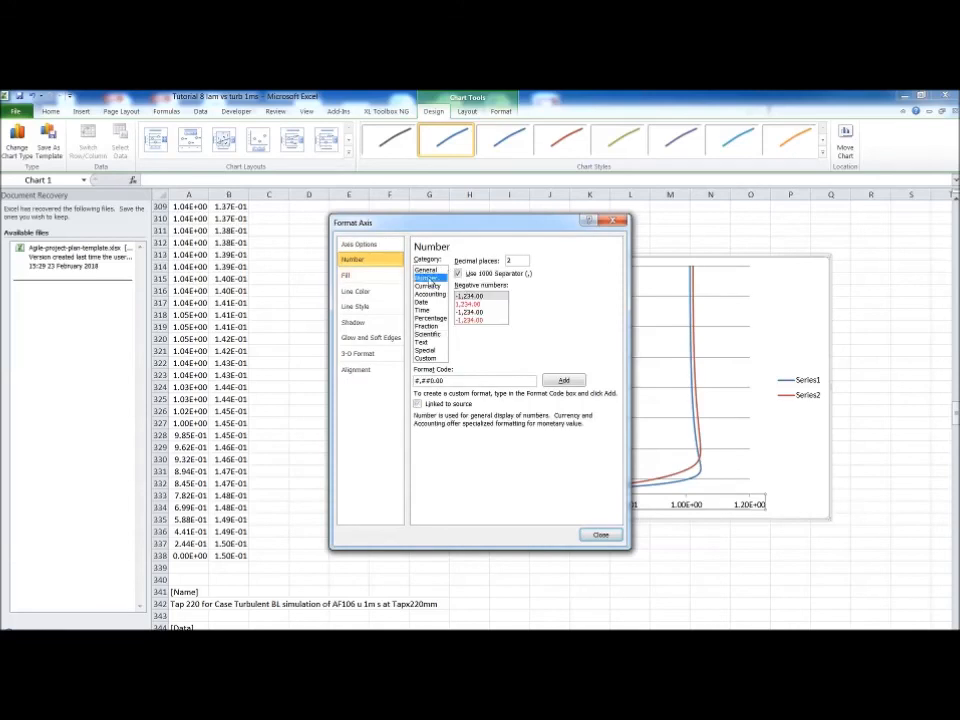
pyautogui.click(600, 535)
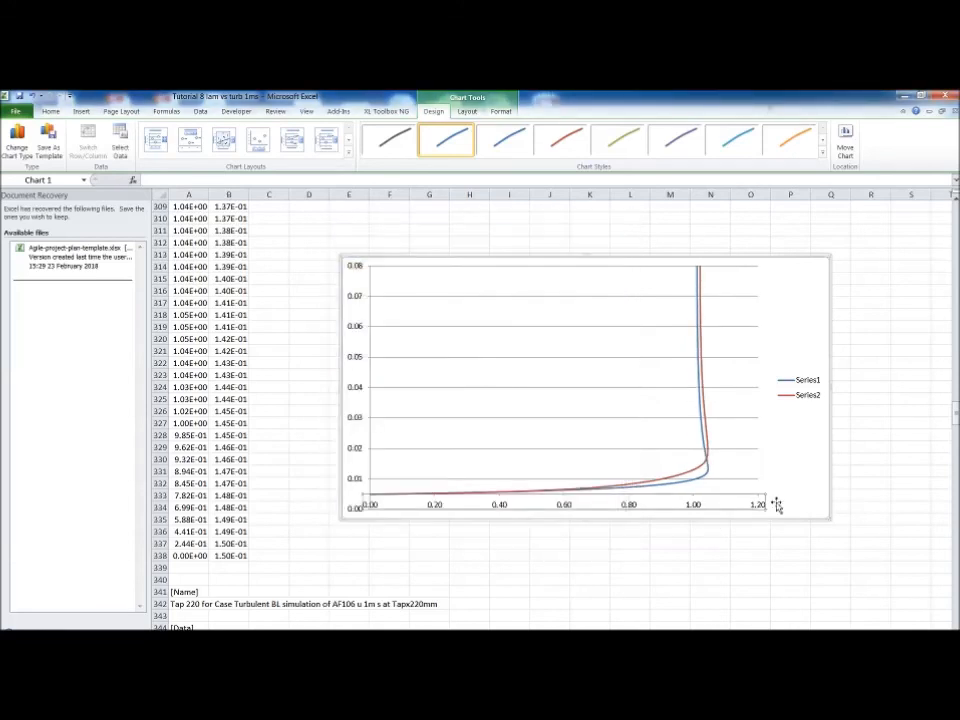
# - Fix the horizontal axis maximum at 1.1 and its minimum at 0.8
pyautogui.doubleClick(696, 506)
pyautogui.click(492, 274)
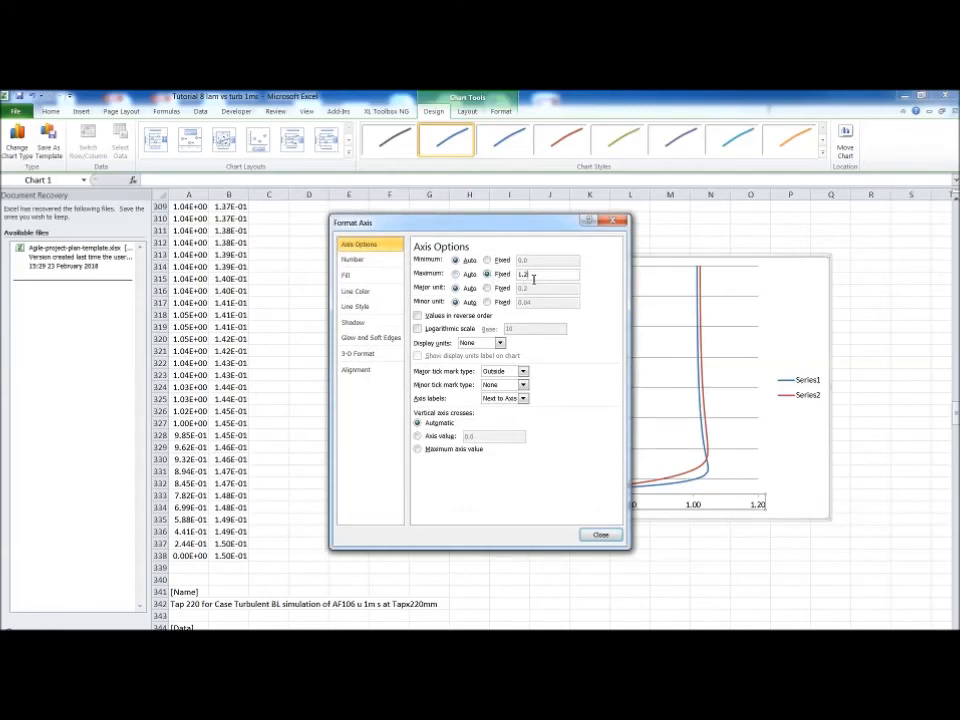
pyautogui.write('1')
pyautogui.press('Return')
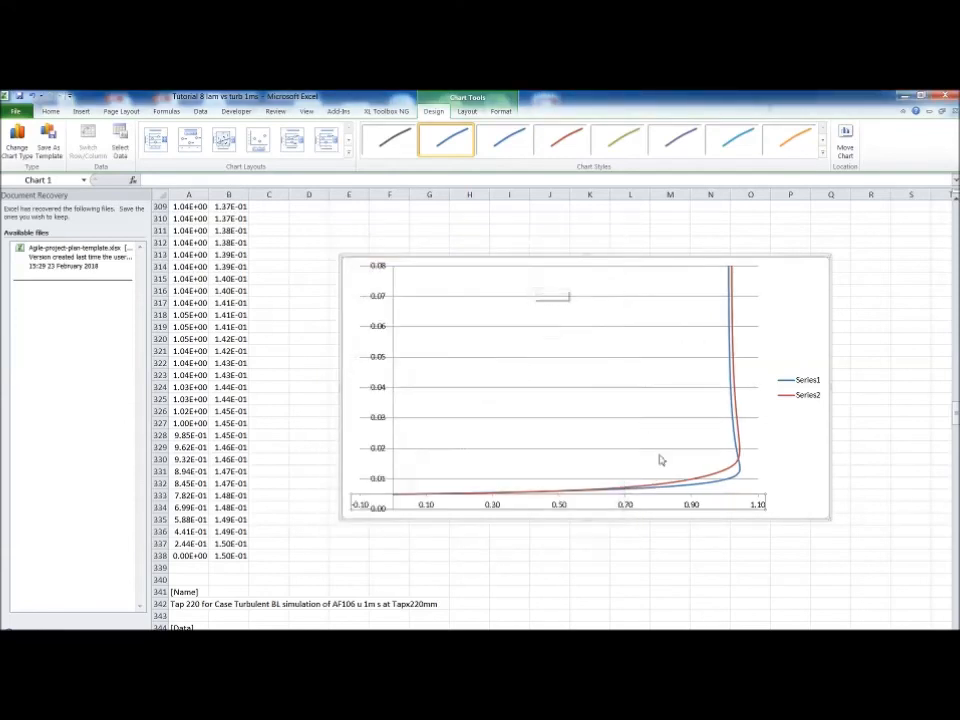
pyautogui.doubleClick(696, 510)
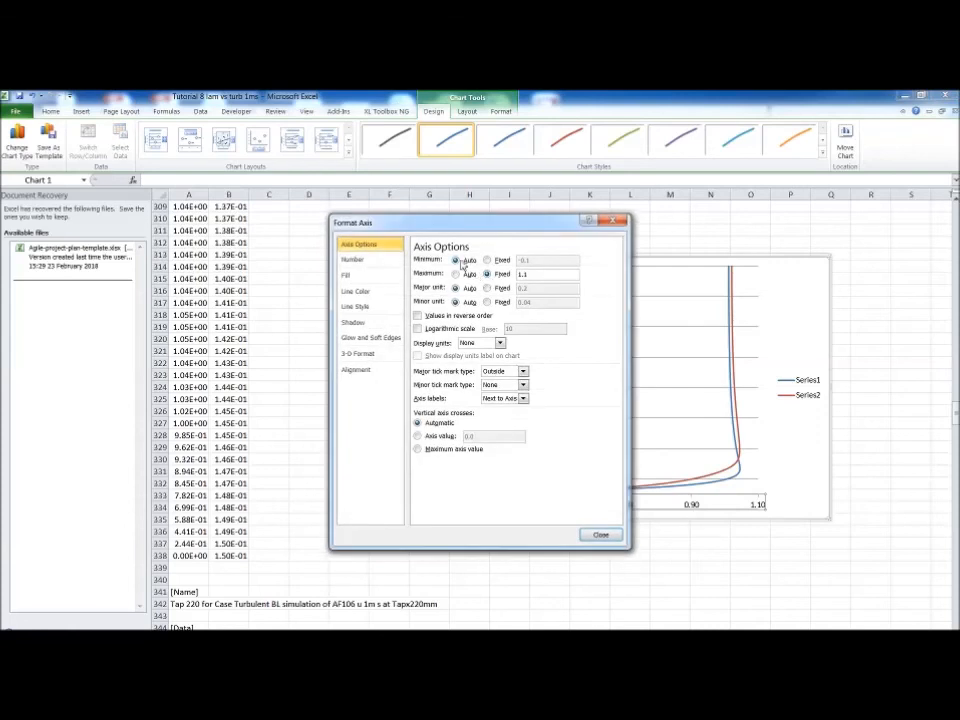
pyautogui.click(490, 260)
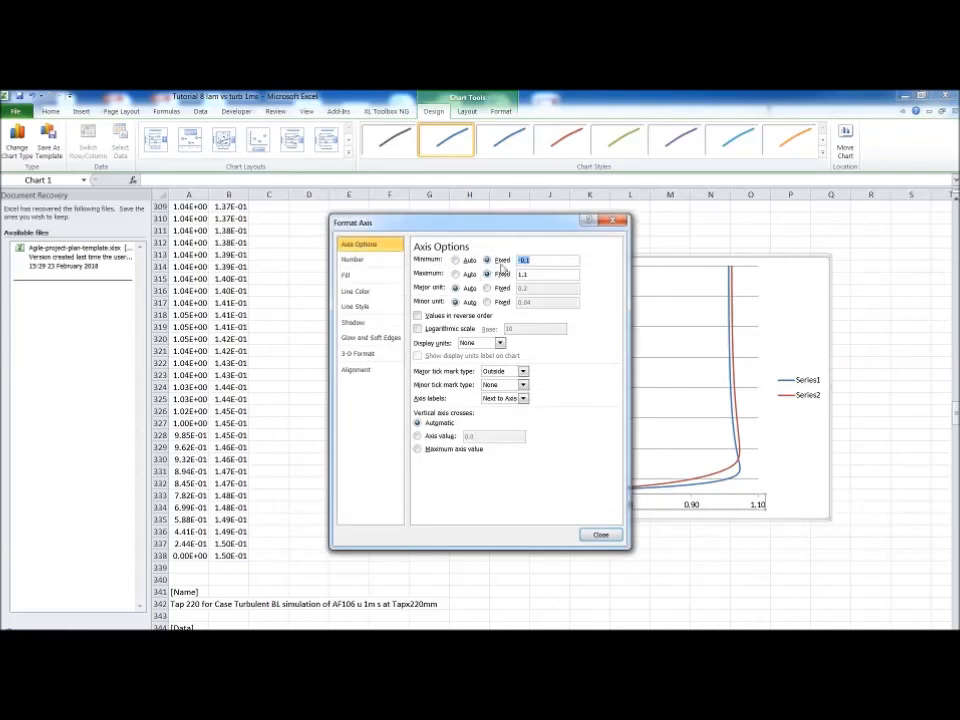
pyautogui.press('Return')
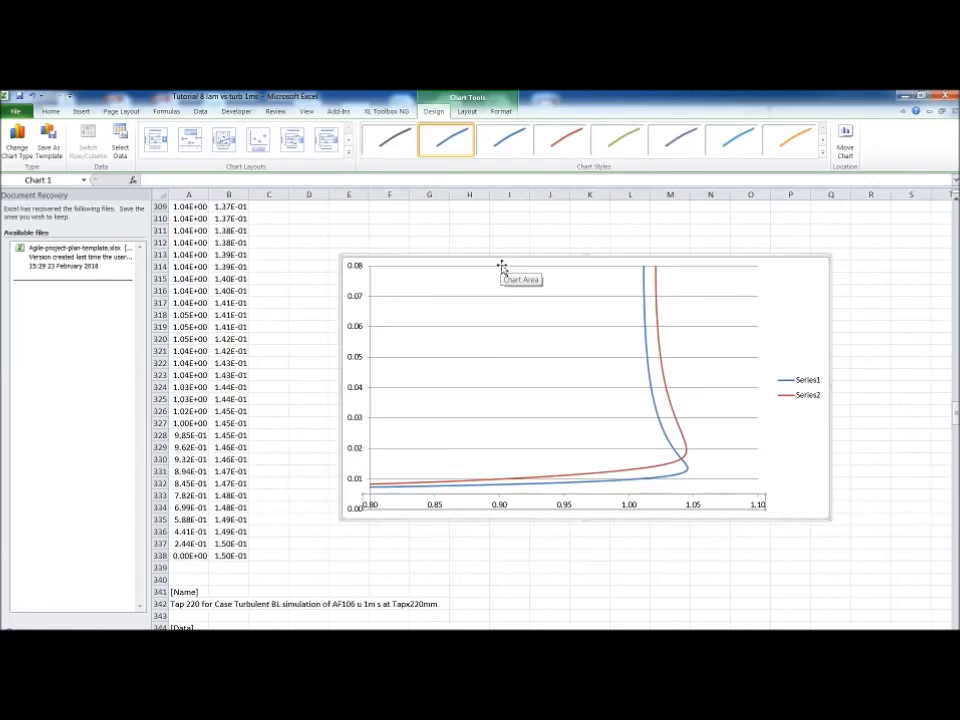
# - Check which data block, the laminar or the turbulent Tap 220 profile, each of the two chart curves plots
pyautogui.click(654, 408)
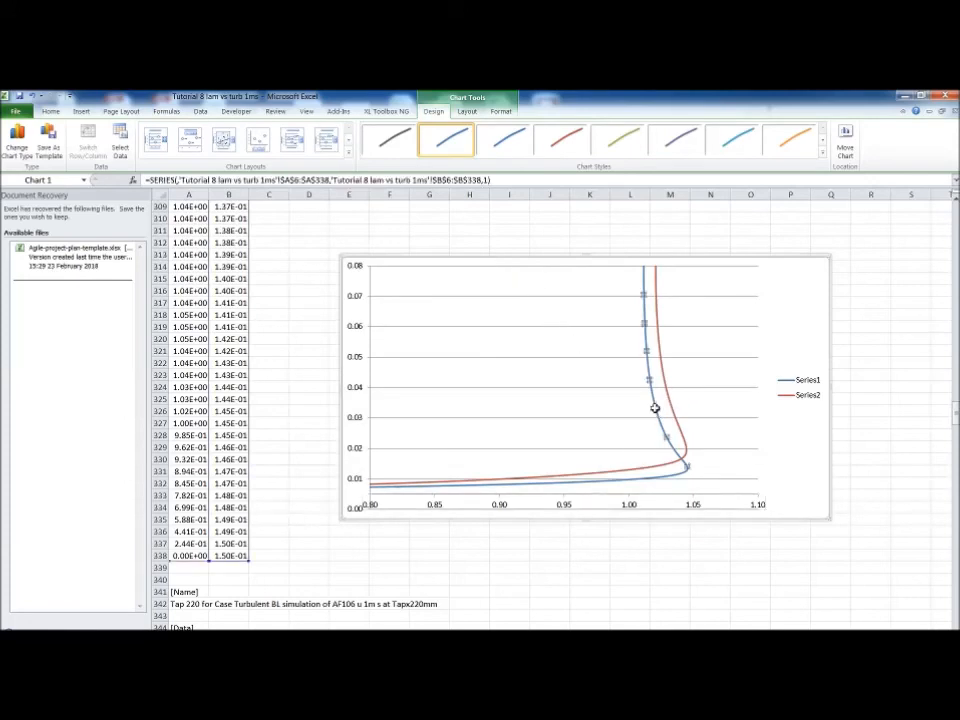
pyautogui.moveTo(955, 417); pyautogui.dragTo(955, 208)
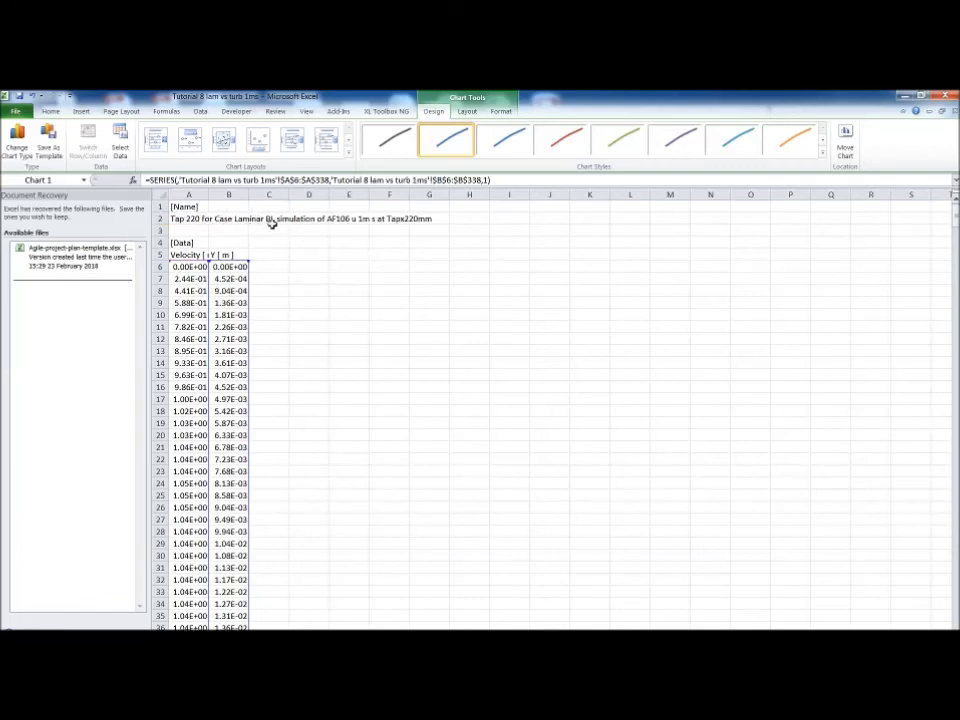
pyautogui.click(956, 520)
pyautogui.click(956, 520)
pyautogui.click(956, 520)
pyautogui.click(956, 520)
pyautogui.click(956, 520)
pyautogui.click(956, 520)
pyautogui.click(956, 520)
pyautogui.click(956, 520)
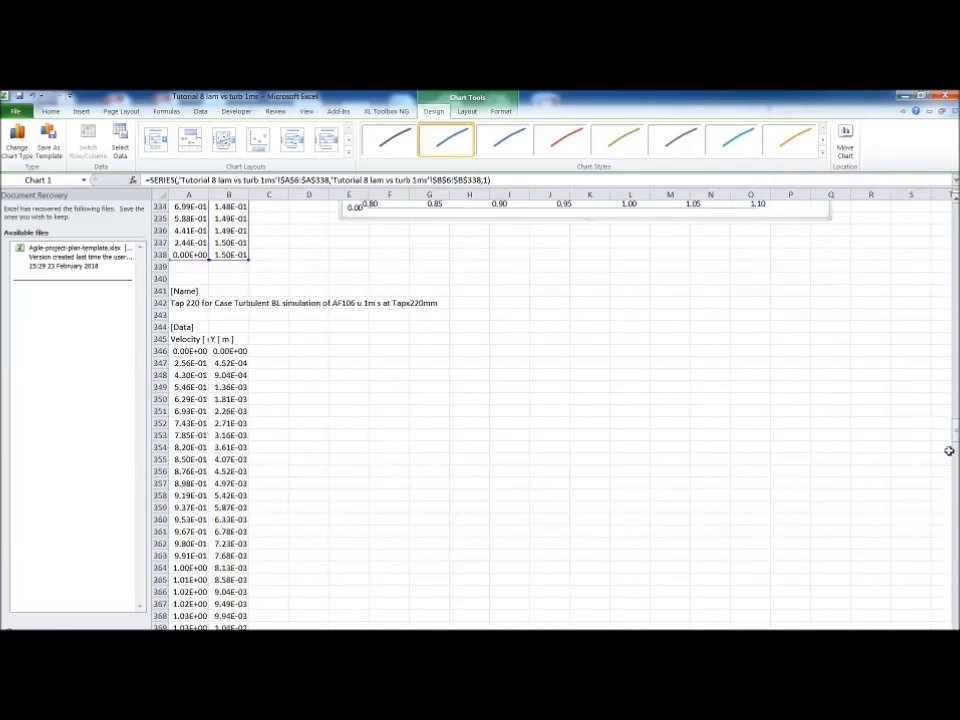
pyautogui.click(956, 413)
pyautogui.scroll(-6, 846, 590)
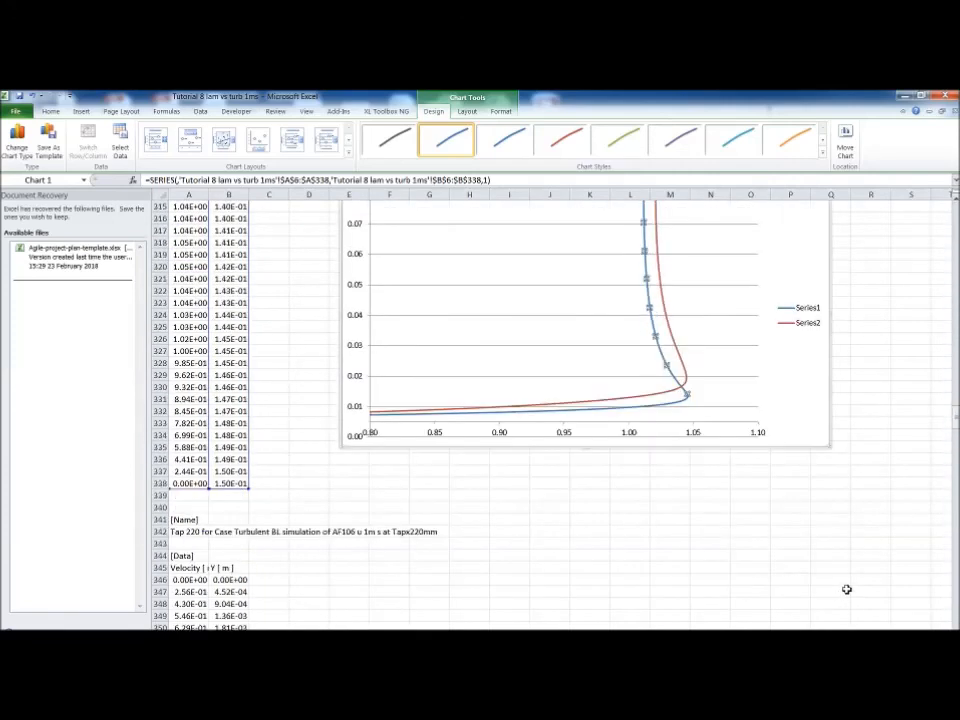
pyautogui.scroll(1, 816, 557)
pyautogui.click(686, 405)
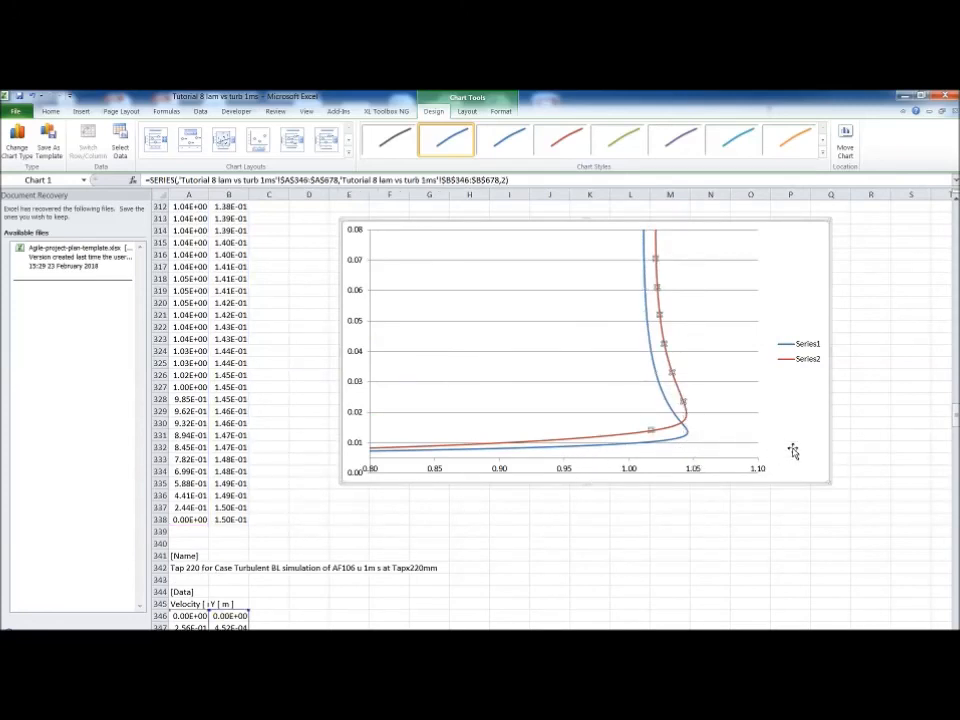
pyautogui.click(793, 450)
# - Rename the chart's first data series to "Laminar solution"
pyautogui.rightClick(593, 368)
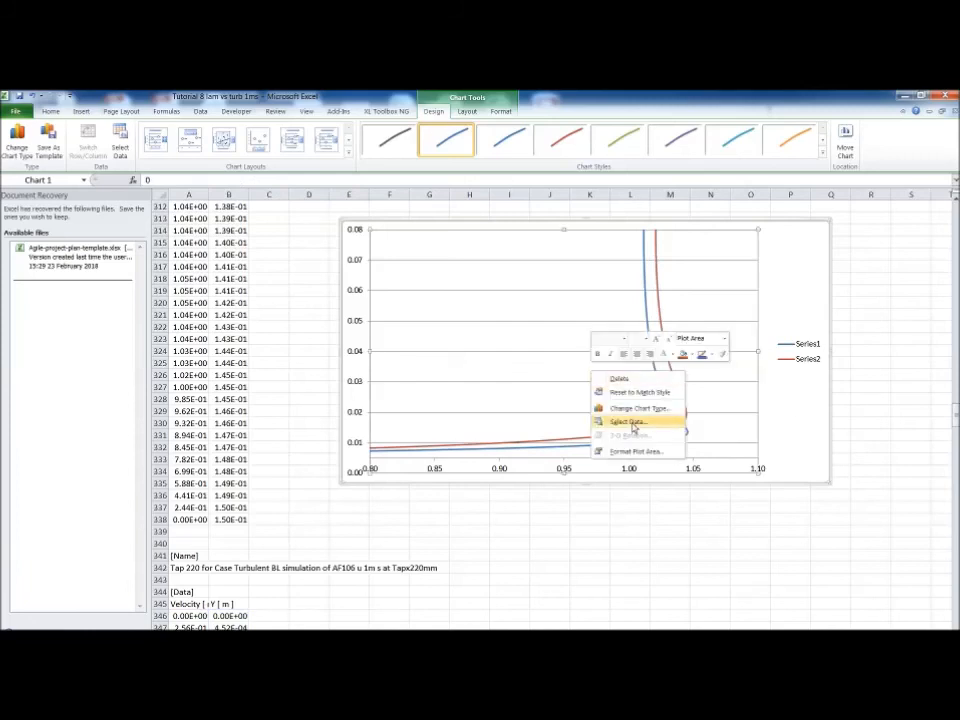
pyautogui.click(631, 423)
pyautogui.click(528, 271)
pyautogui.click(563, 257)
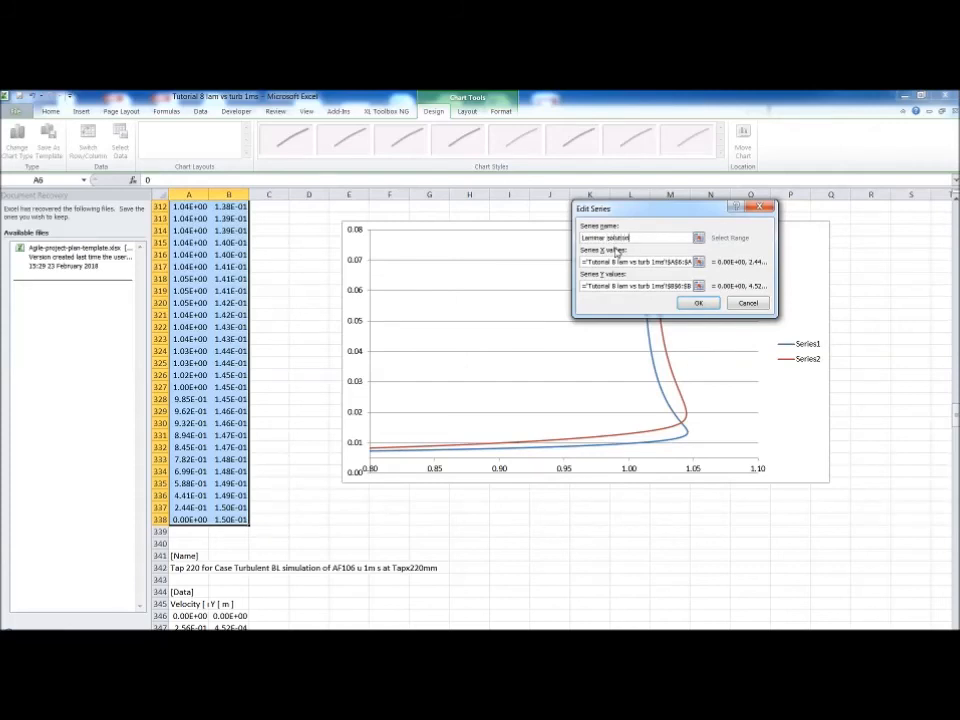
pyautogui.click(699, 303)
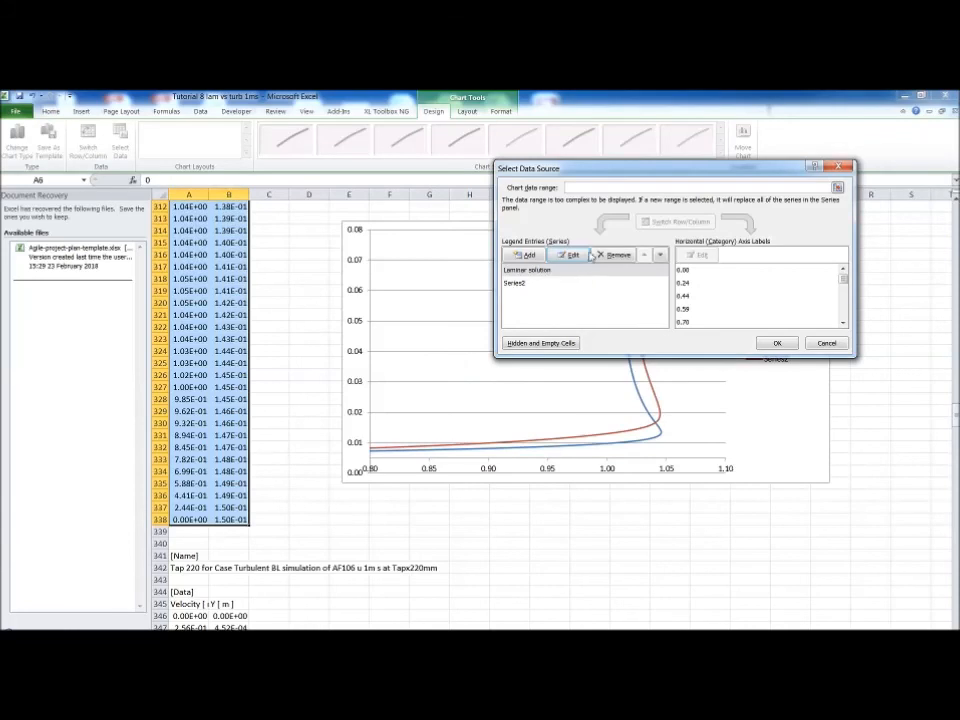
# - Rename the second data series to "Turbulent solution", apply the series changes and make the chart slightly taller
pyautogui.click(521, 287)
pyautogui.click(570, 256)
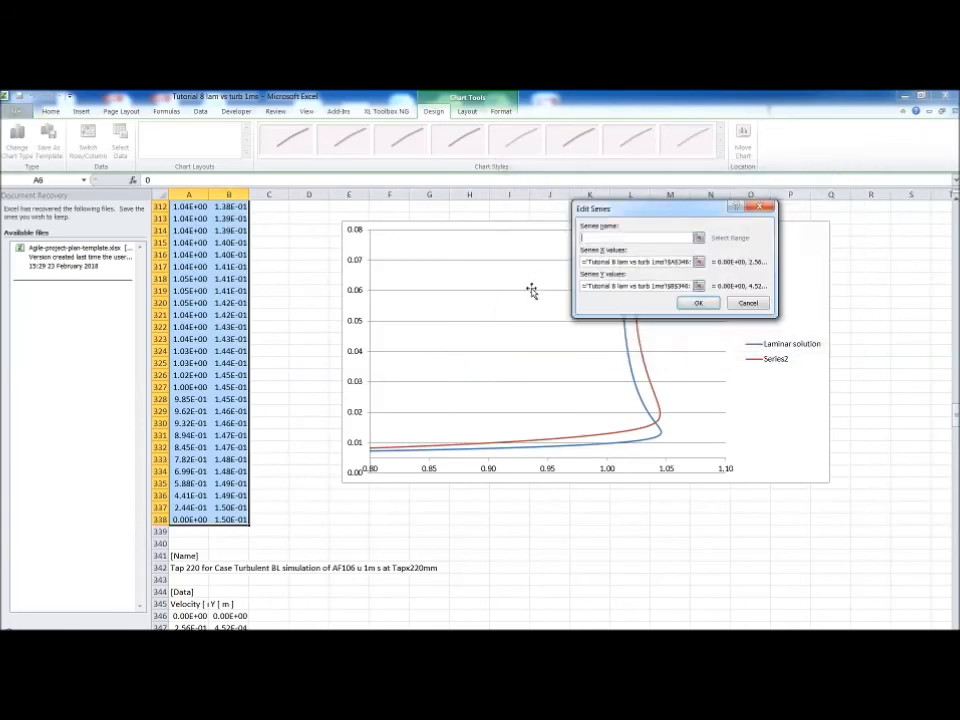
pyautogui.write('Turbulent solution')
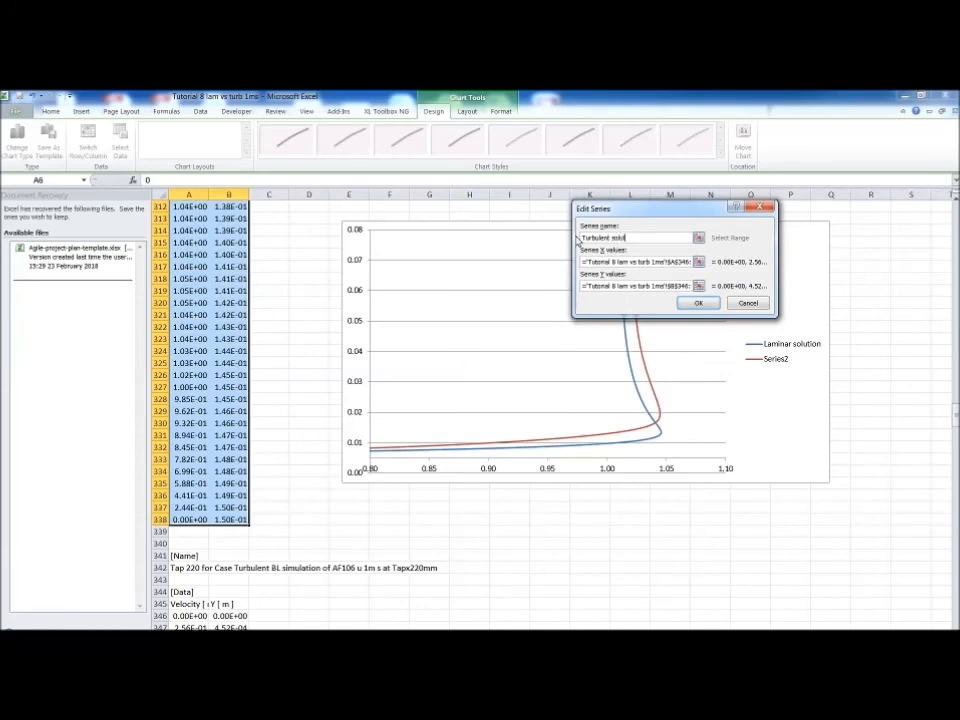
pyautogui.click(698, 303)
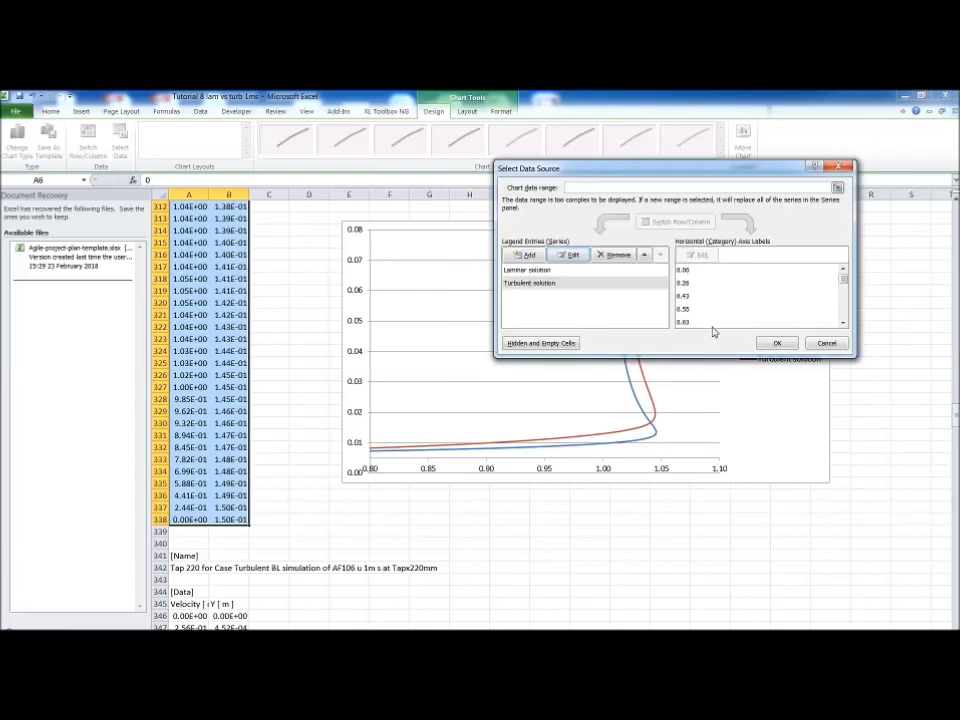
pyautogui.click(772, 343)
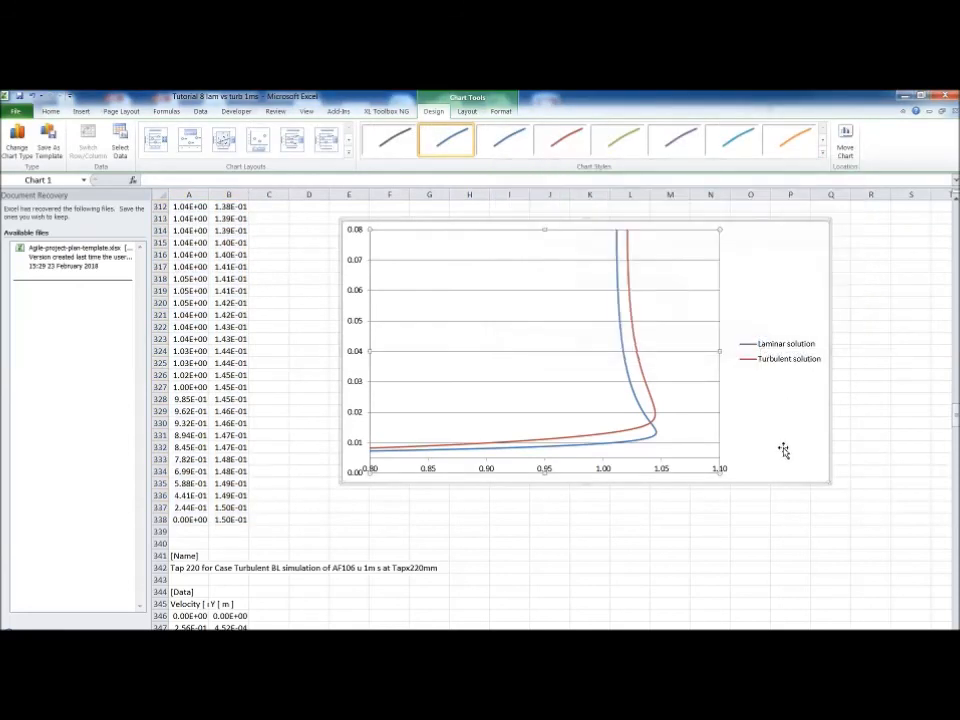
pyautogui.moveTo(827, 484); pyautogui.dragTo(835, 525)
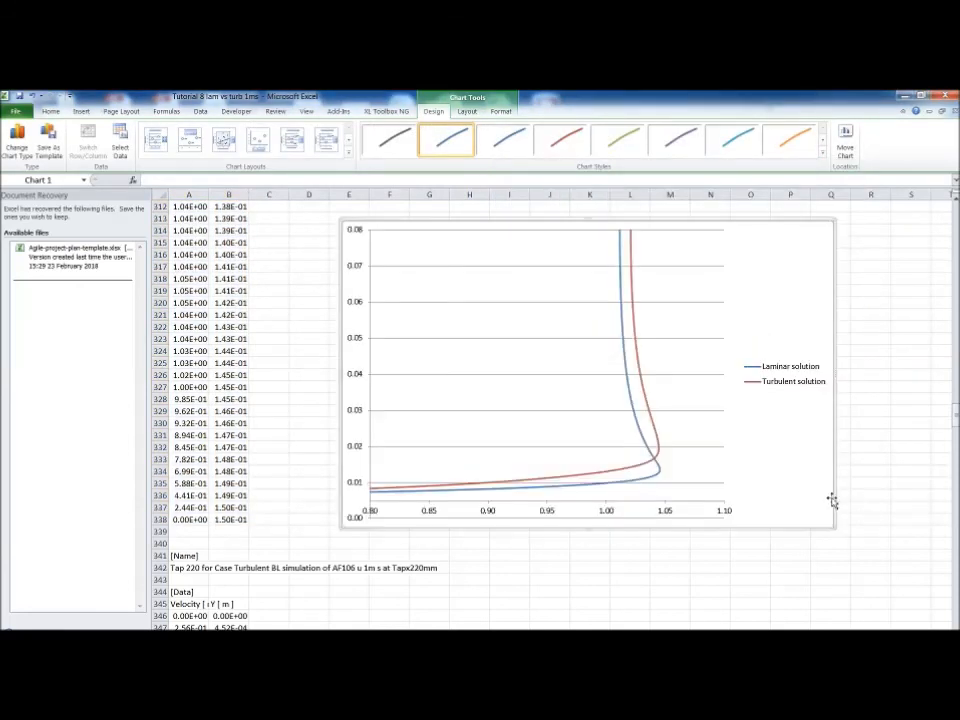
# - Try fixed major units of 0.01, 0.1 and 0.05 on the chart's horizontal axis
pyautogui.doubleClick(553, 511)
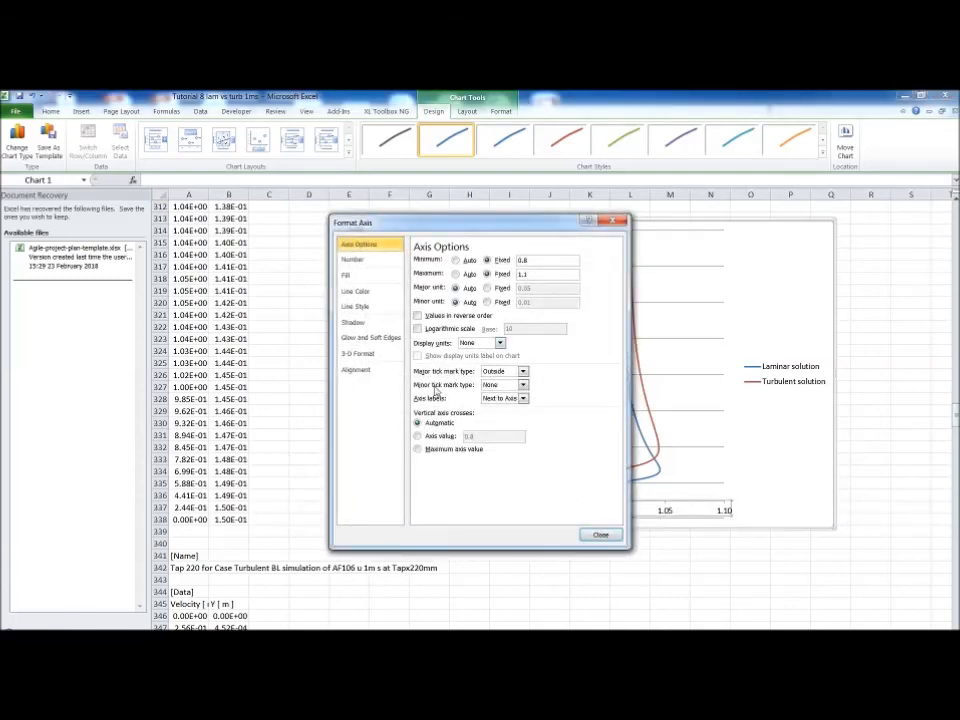
pyautogui.click(510, 289)
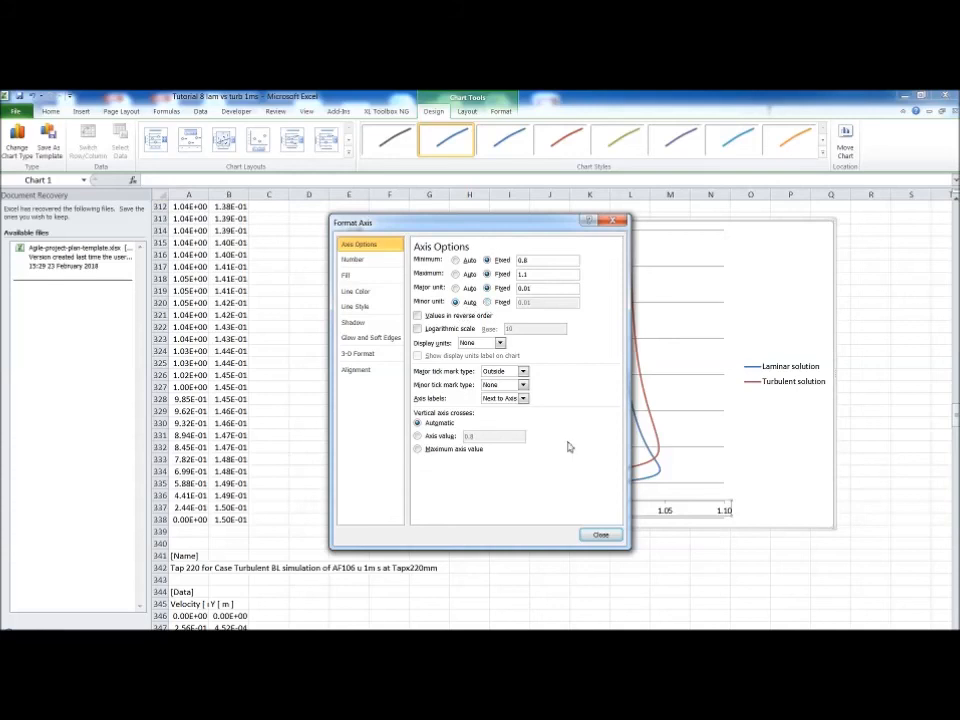
pyautogui.click(600, 534)
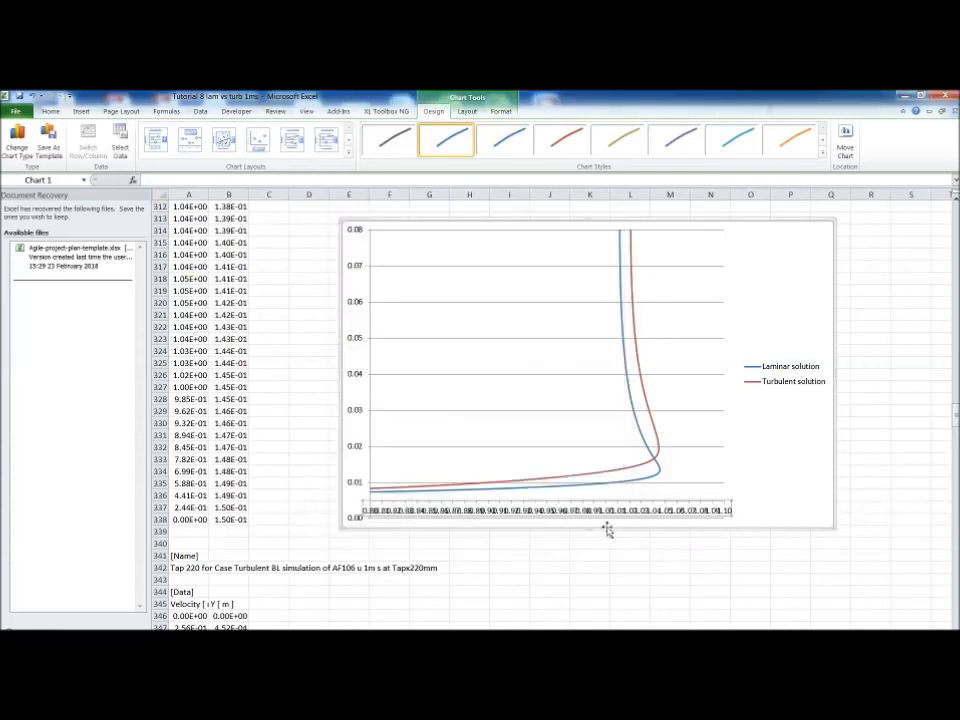
pyautogui.doubleClick(680, 514)
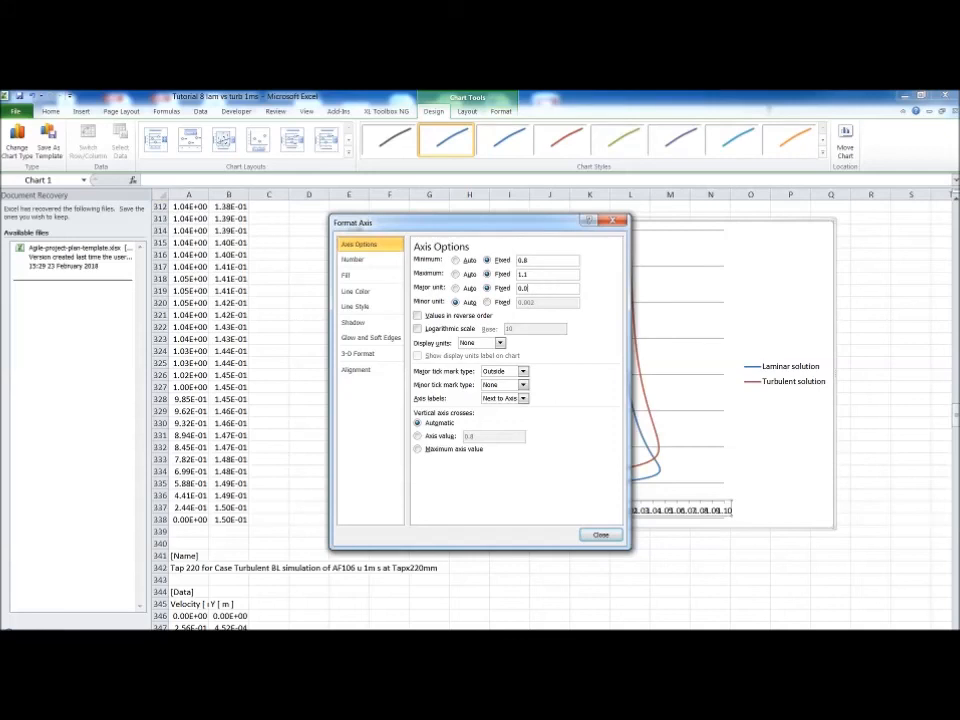
pyautogui.press('Return')
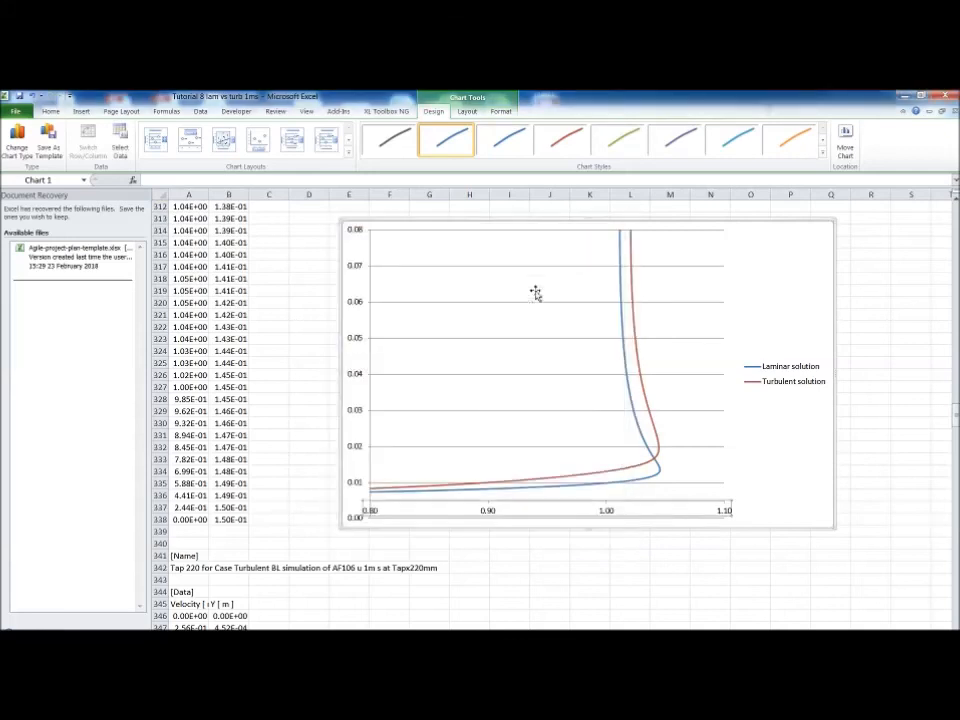
pyautogui.doubleClick(610, 514)
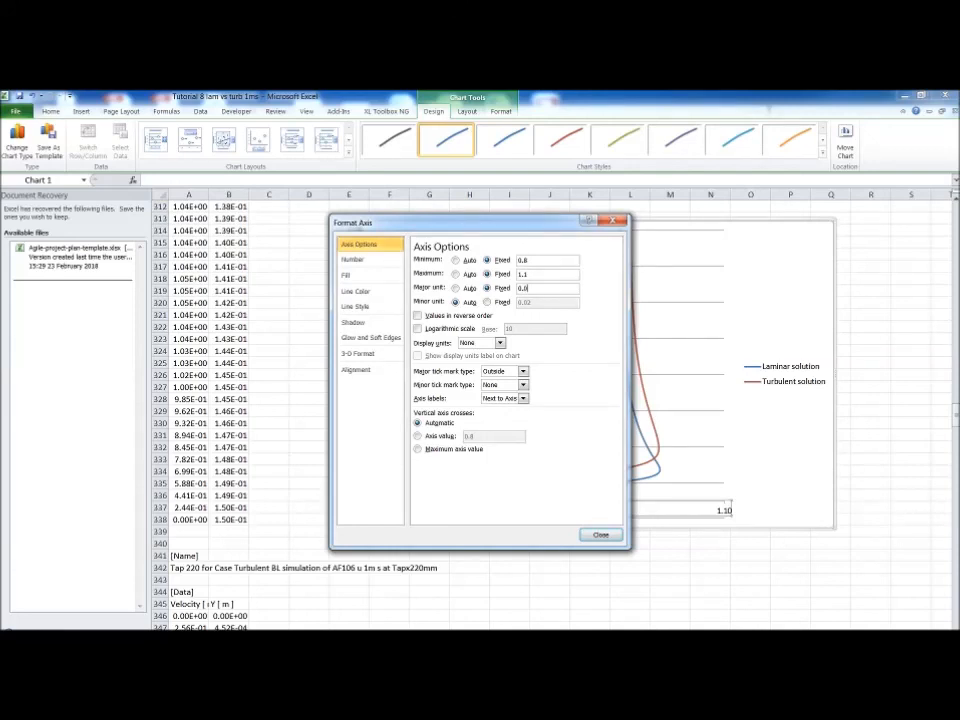
pyautogui.write('5')
pyautogui.press('Return')
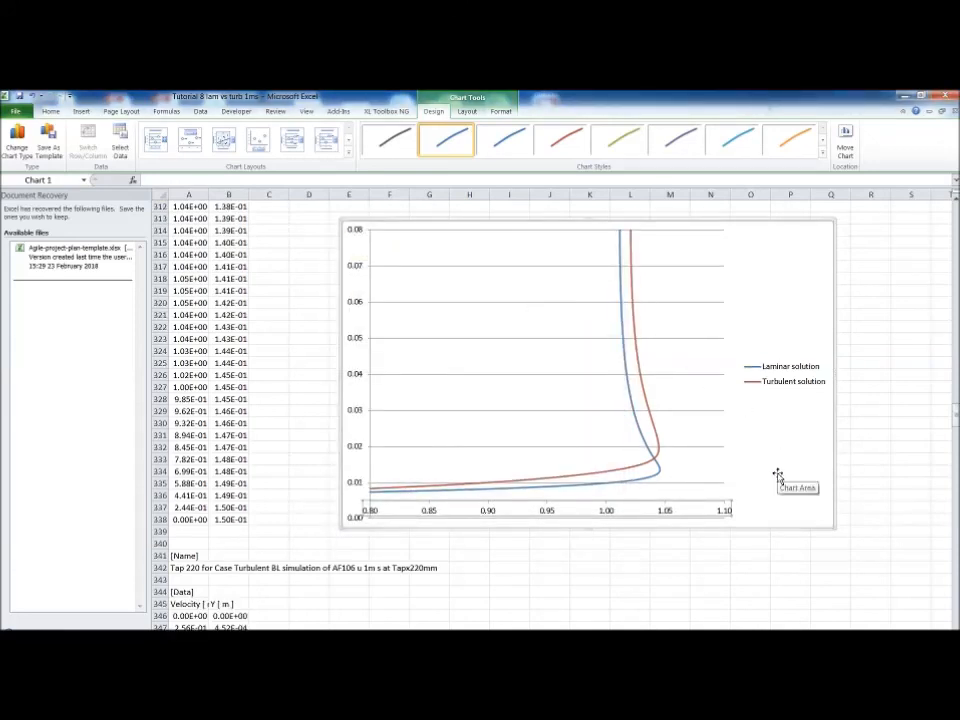
# - Set the horizontal axis major unit to 0.02 and enlarge the chart leftward to about column B and downward to about row 342
pyautogui.doubleClick(605, 515)
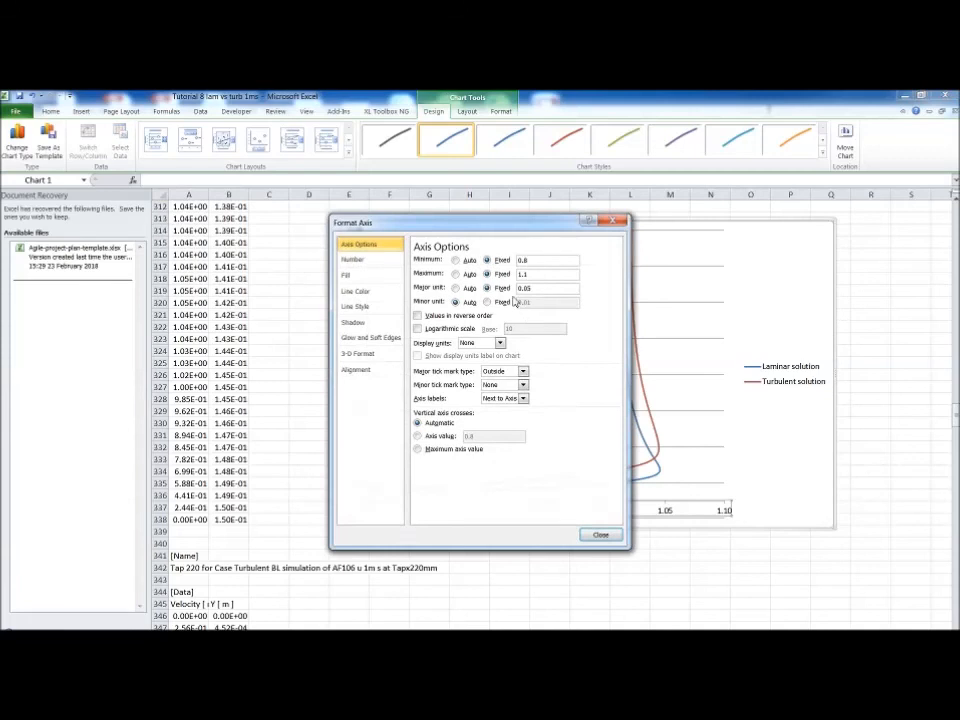
pyautogui.press('BackSpace')
pyautogui.write('2')
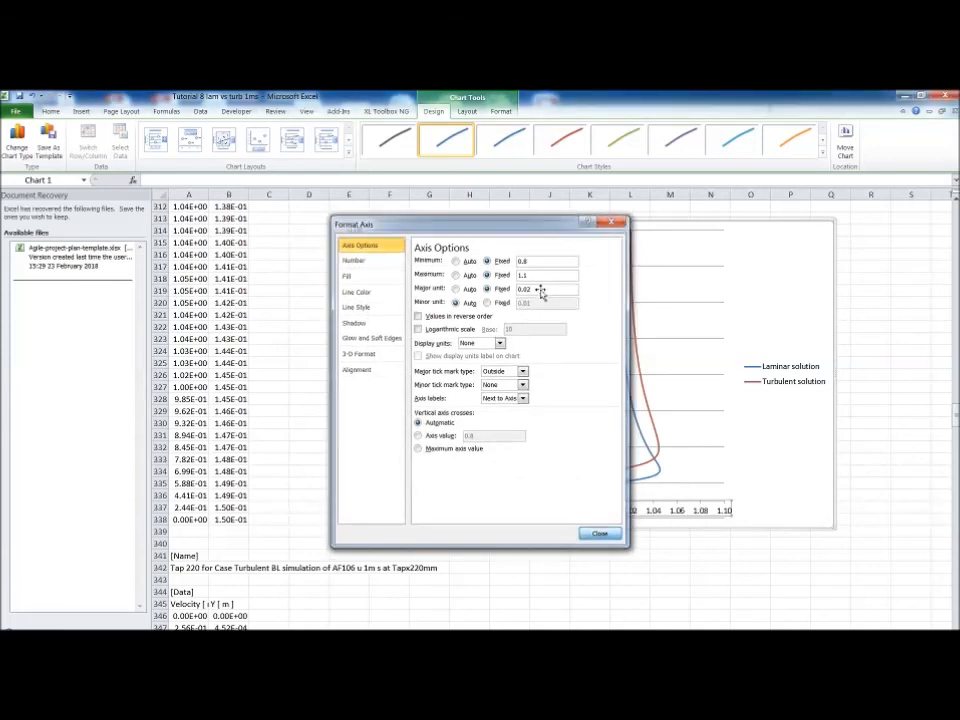
pyautogui.press('Return')
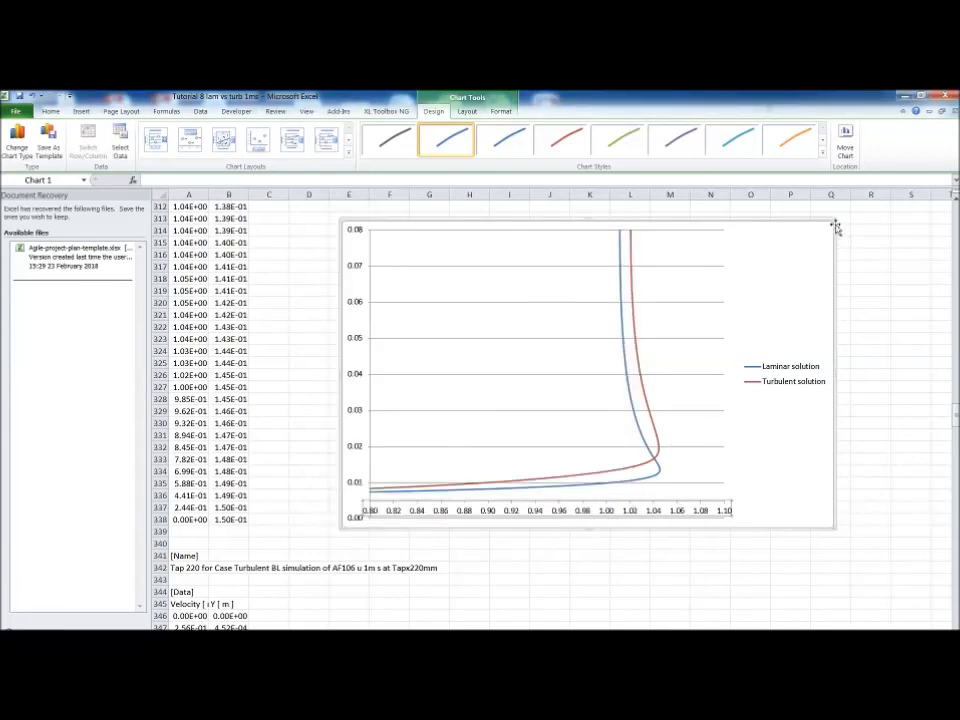
pyautogui.moveTo(338, 527); pyautogui.dragTo(234, 556)
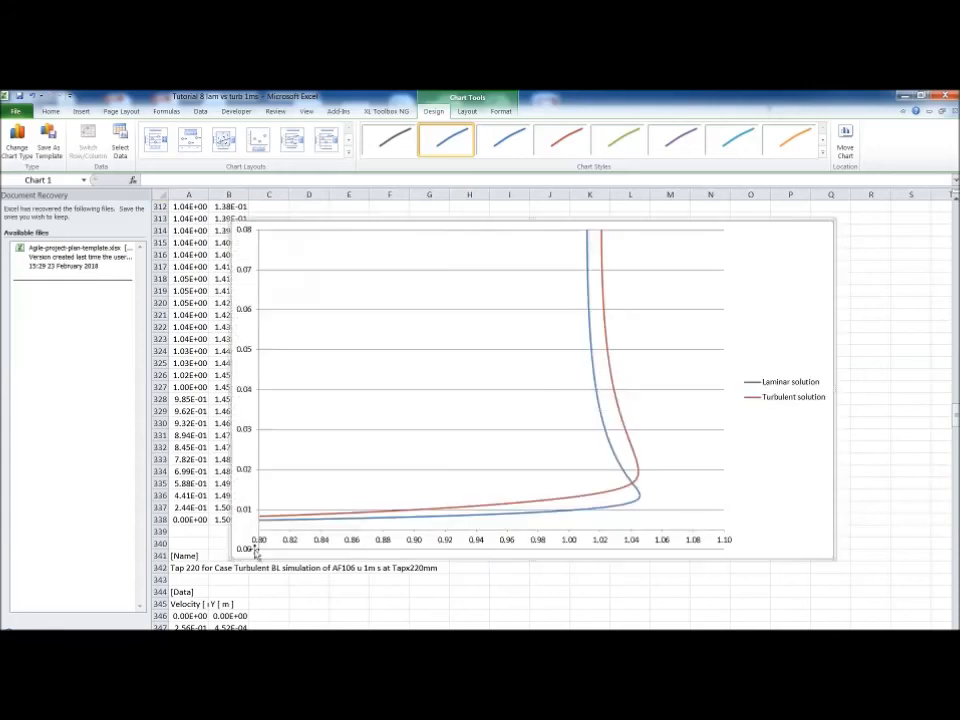
# - Try a fixed major unit of 0.01 on the horizontal axis of the enlarged chart
pyautogui.doubleClick(468, 541)
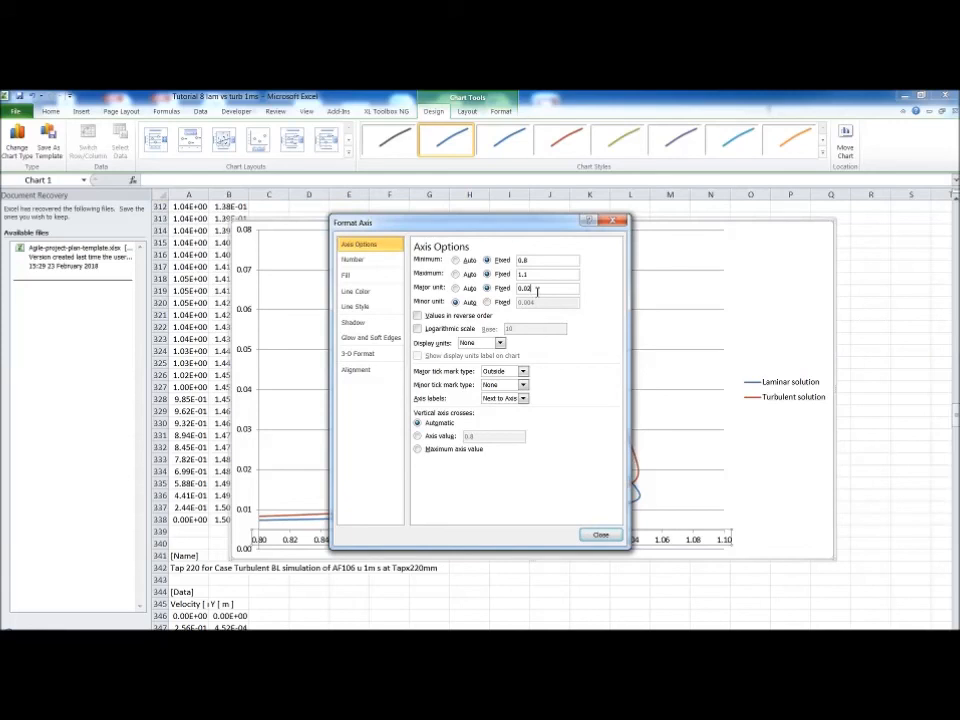
pyautogui.press('BackSpace')
pyautogui.write('1')
pyautogui.press('Return')
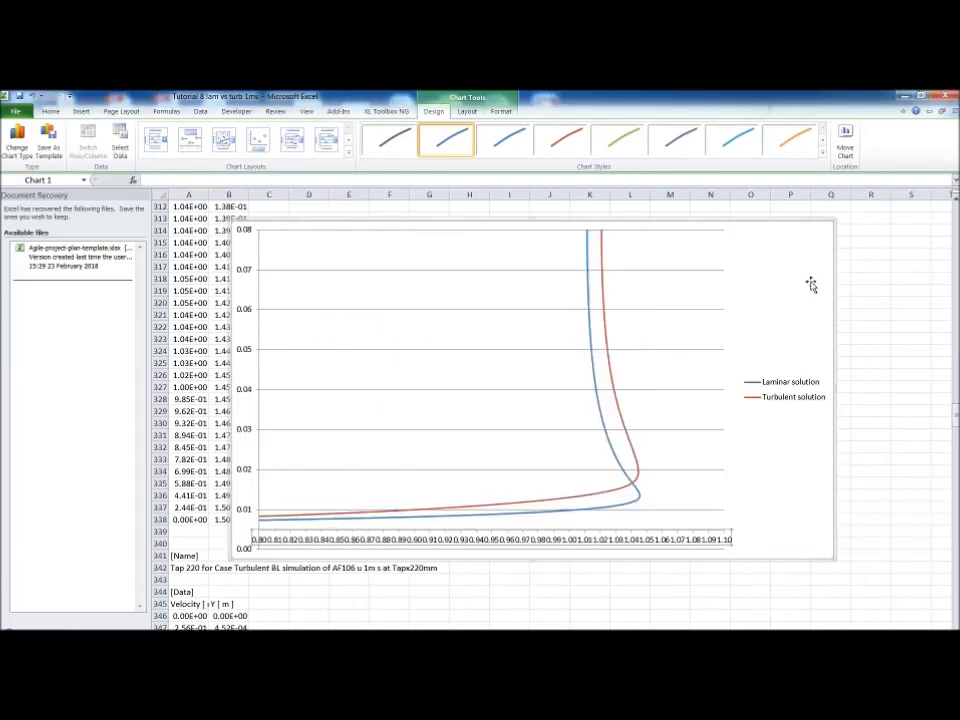
# - Try showing the horizontal axis labels with one decimal place
pyautogui.doubleClick(671, 541)
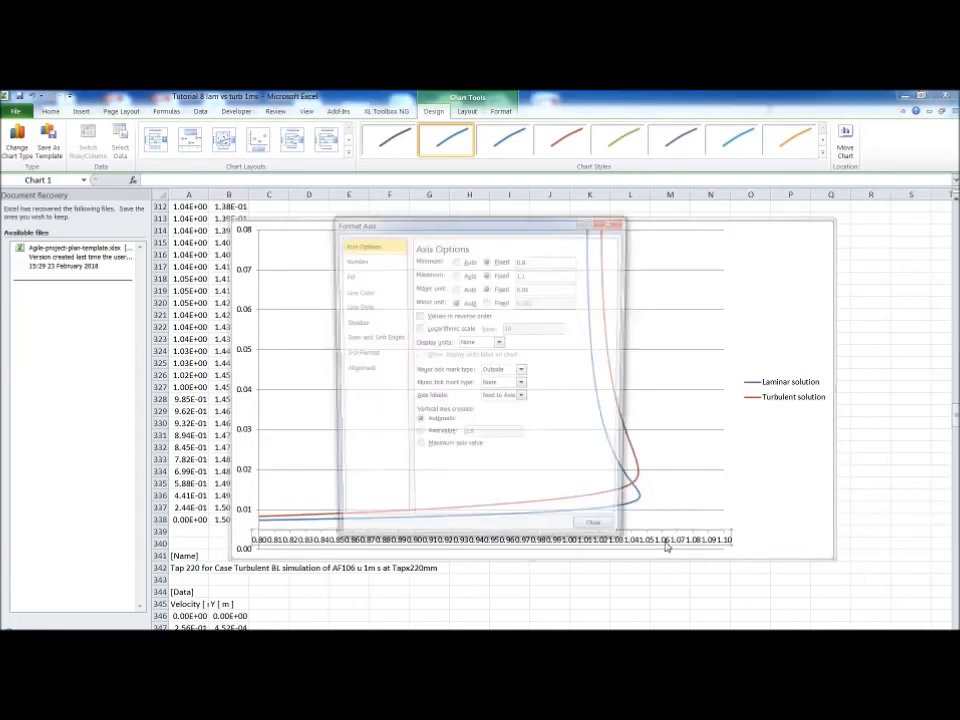
pyautogui.click(352, 261)
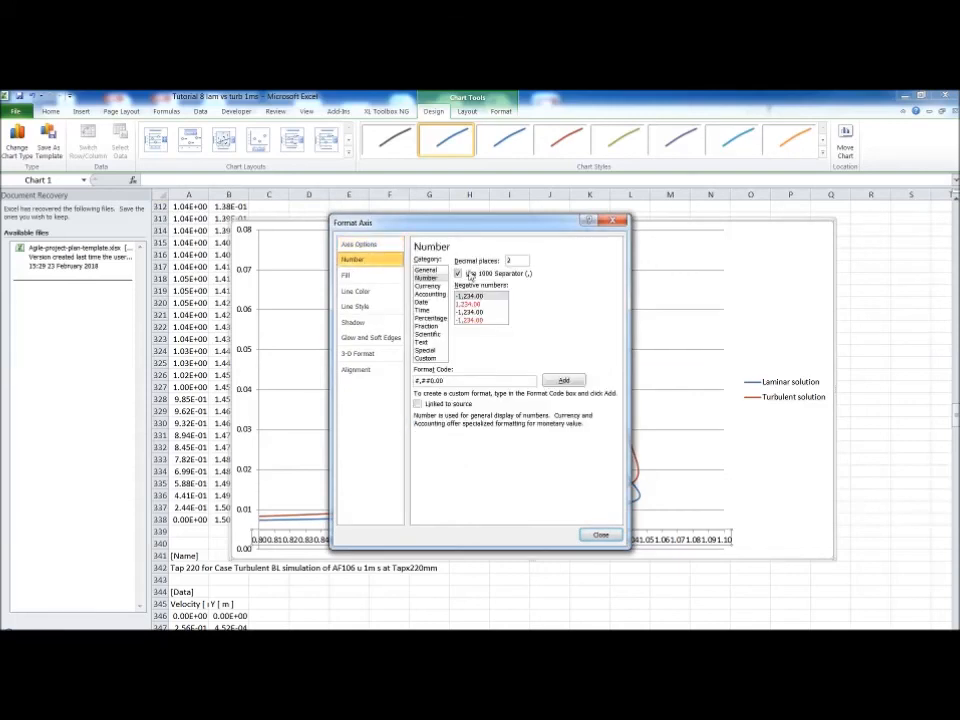
pyautogui.write('1')
pyautogui.press('Return')
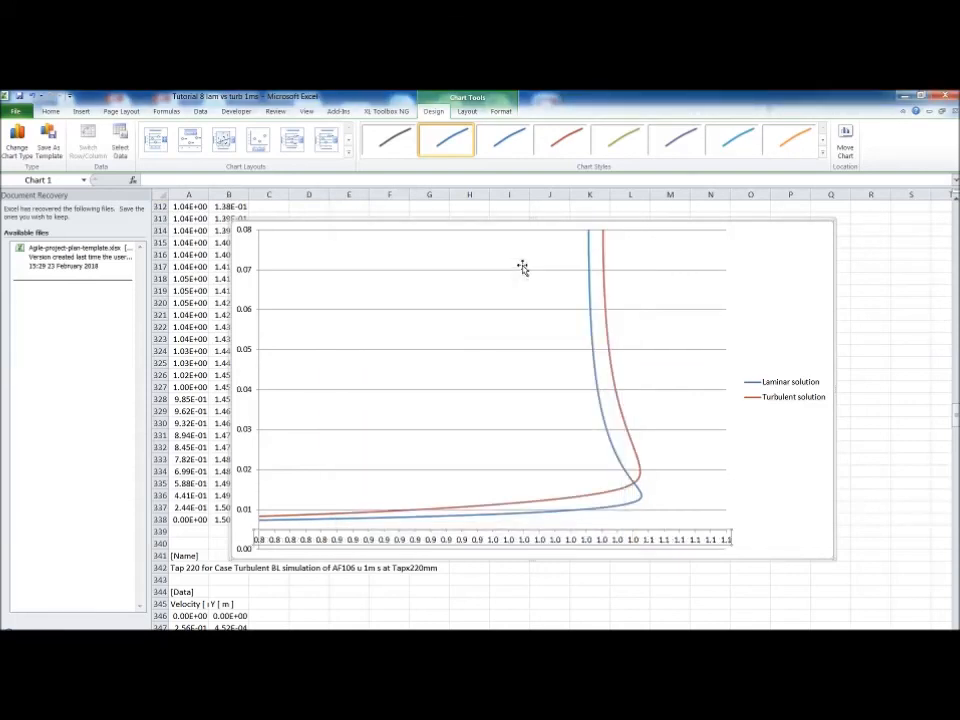
# - Set the horizontal axis to a 0.02 major unit with two-decimal labels, and enlarge the chart to about column R and row 346
pyautogui.doubleClick(638, 541)
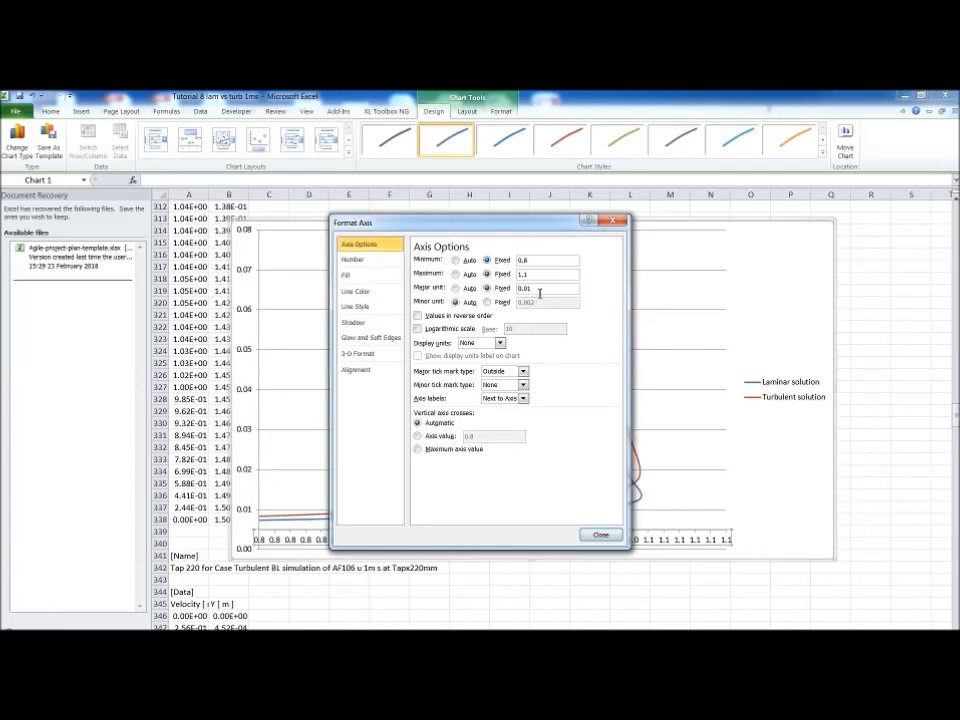
pyautogui.press('Return')
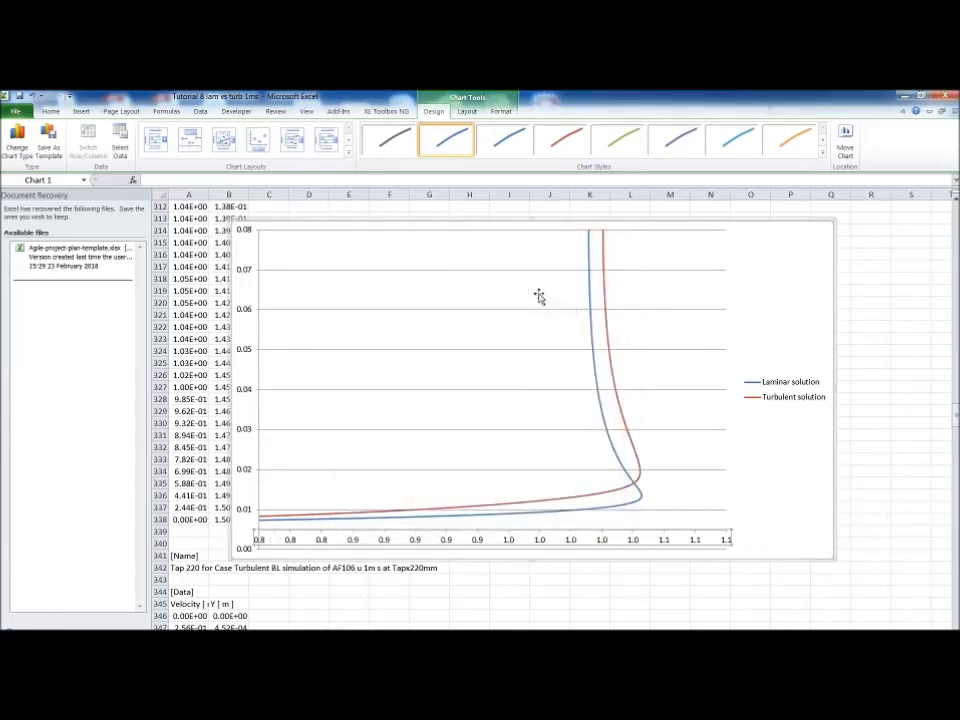
pyautogui.doubleClick(634, 540)
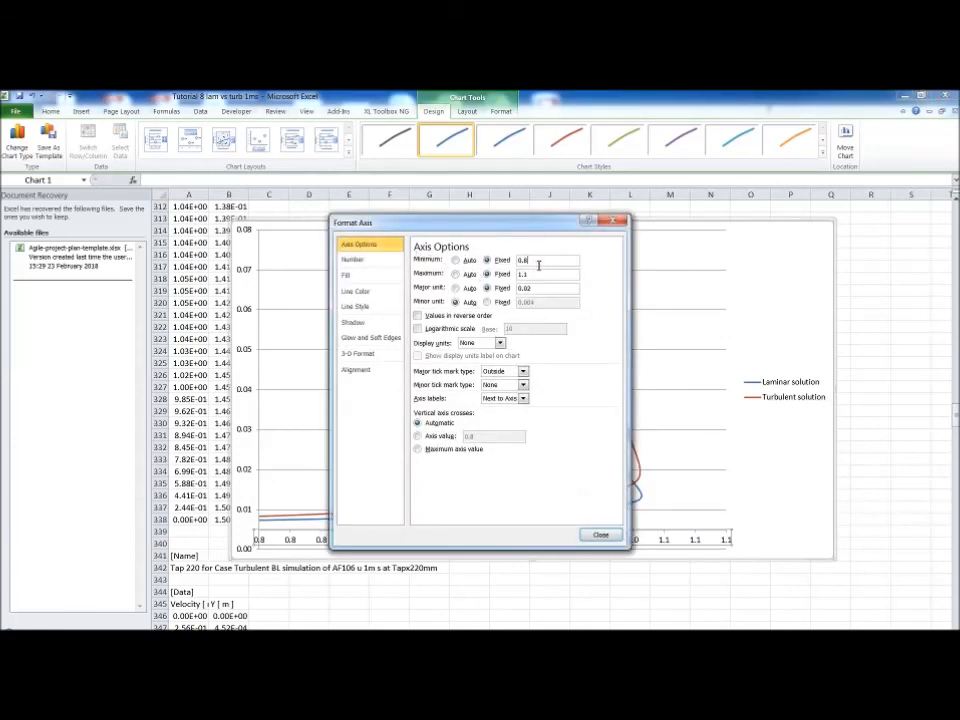
pyautogui.click(365, 259)
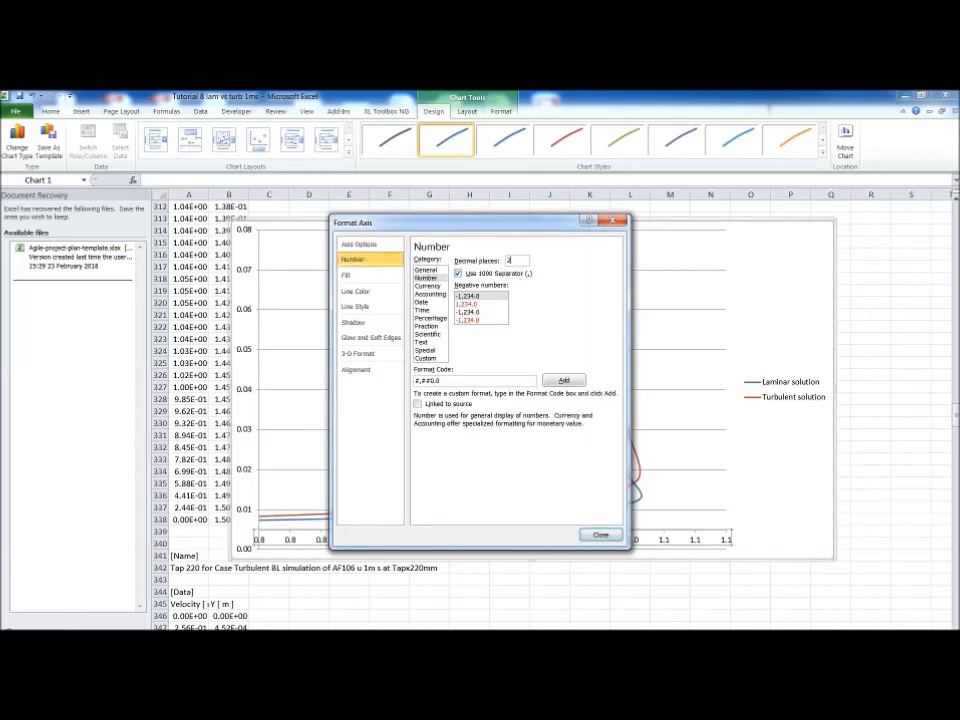
pyautogui.press('Return')
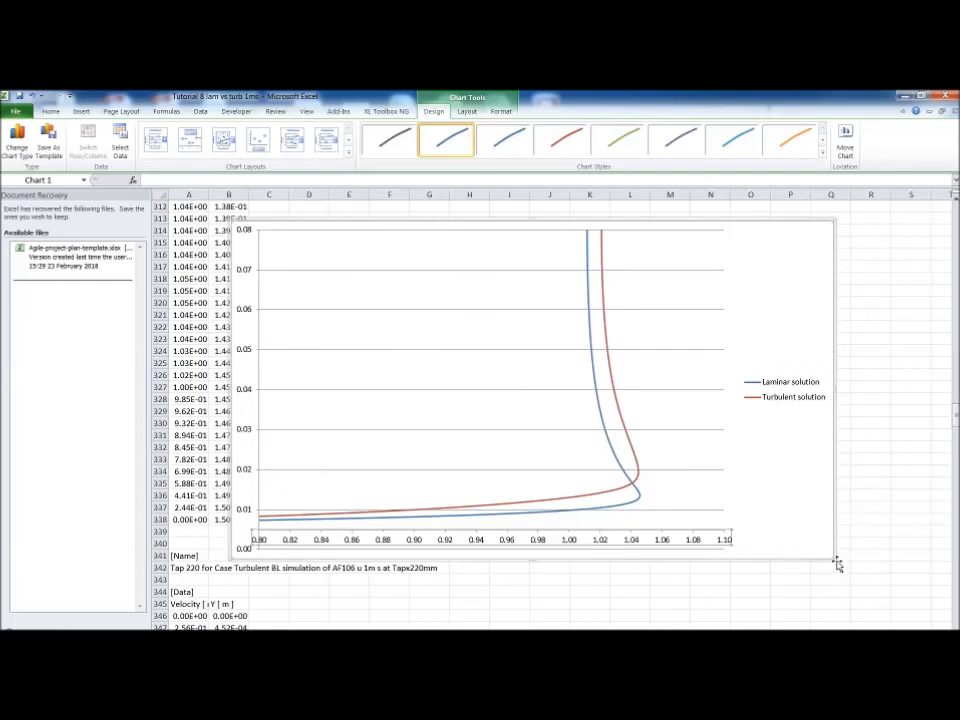
pyautogui.moveTo(838, 565); pyautogui.dragTo(910, 618)
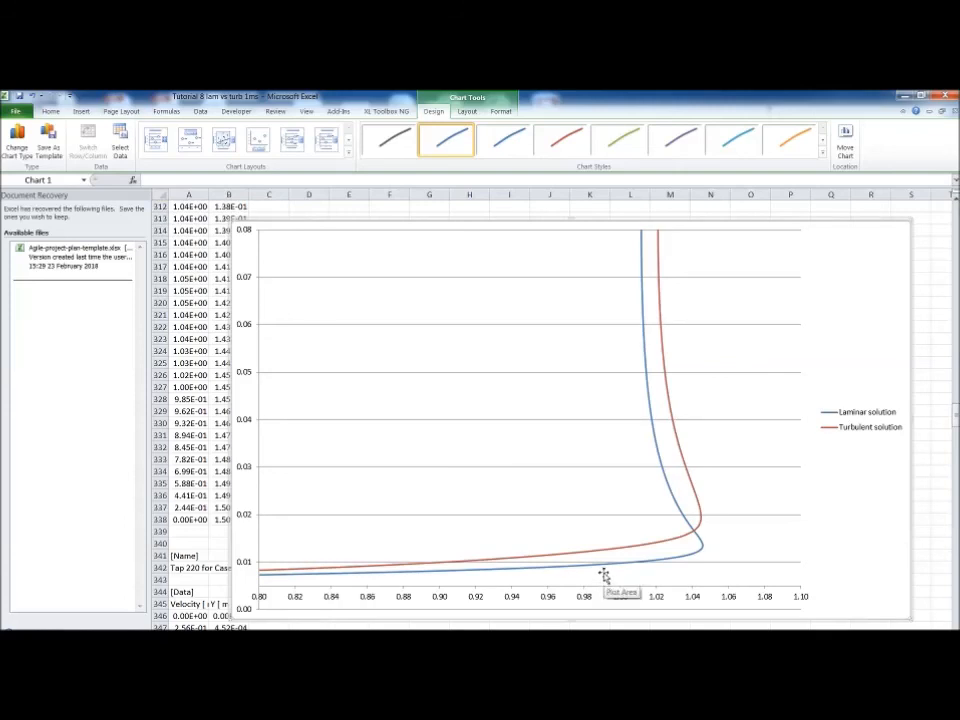
# - Display the chart's primary vertical gridlines for minor units
pyautogui.moveTo(604, 571)
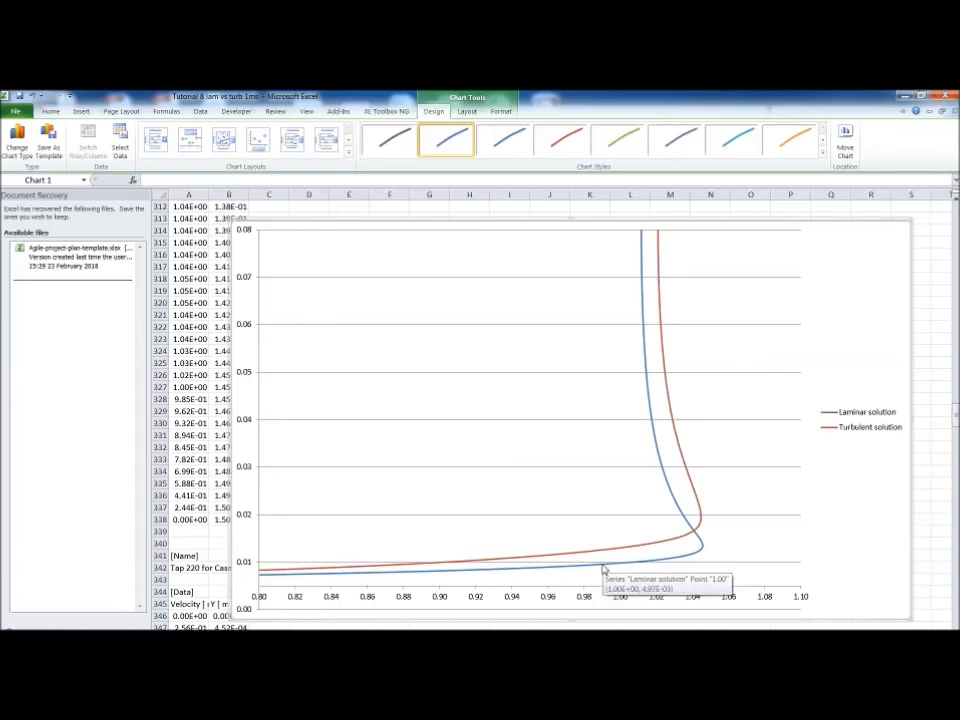
pyautogui.click(604, 571)
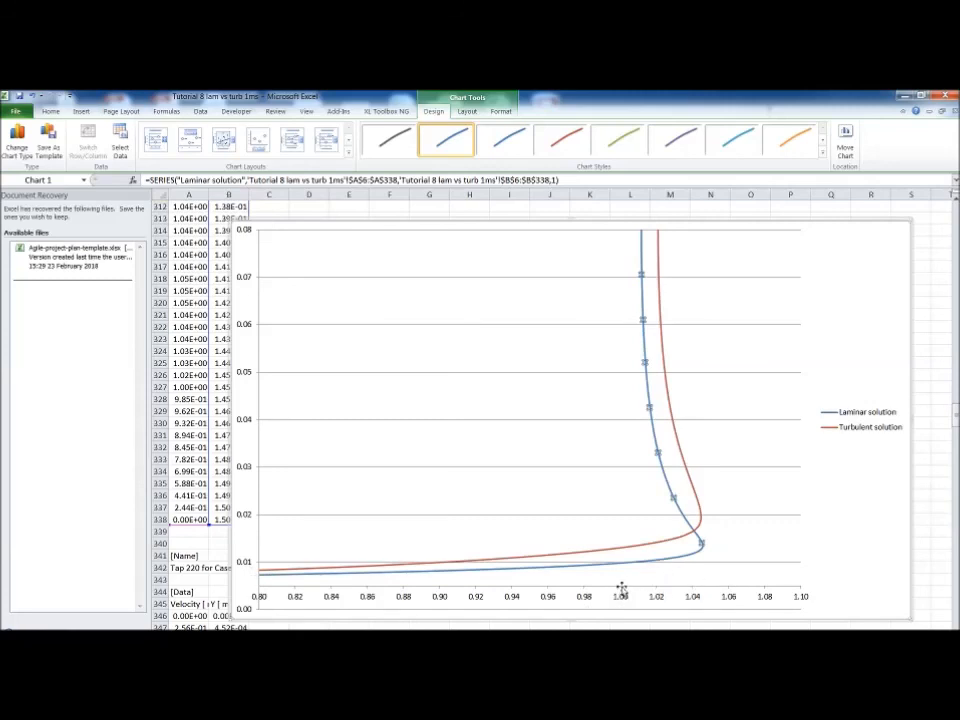
pyautogui.click(467, 111)
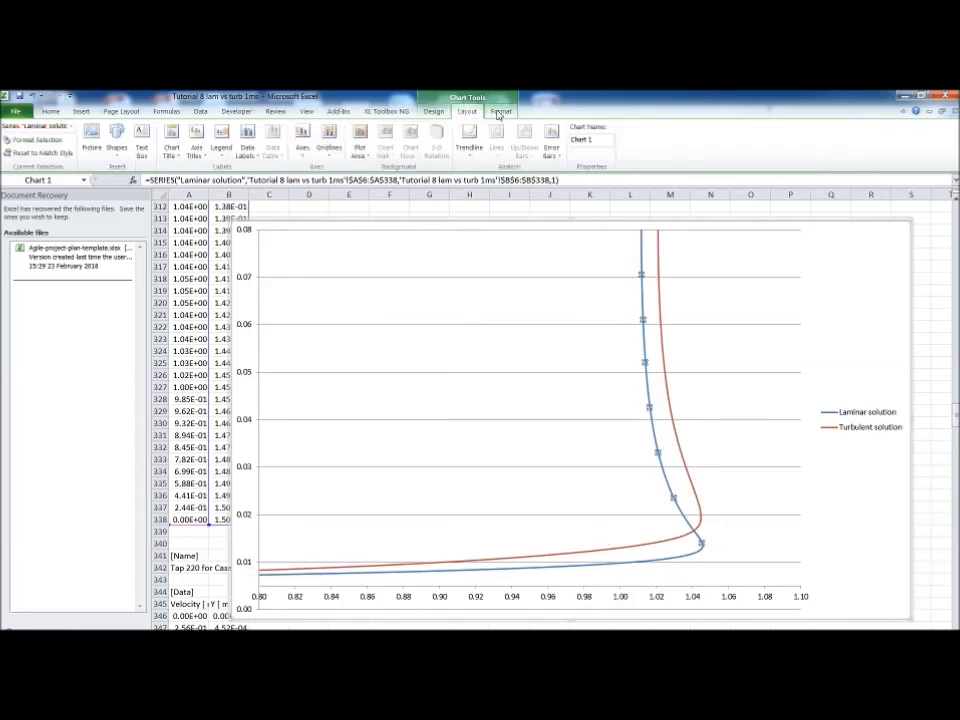
pyautogui.click(496, 112)
pyautogui.click(467, 111)
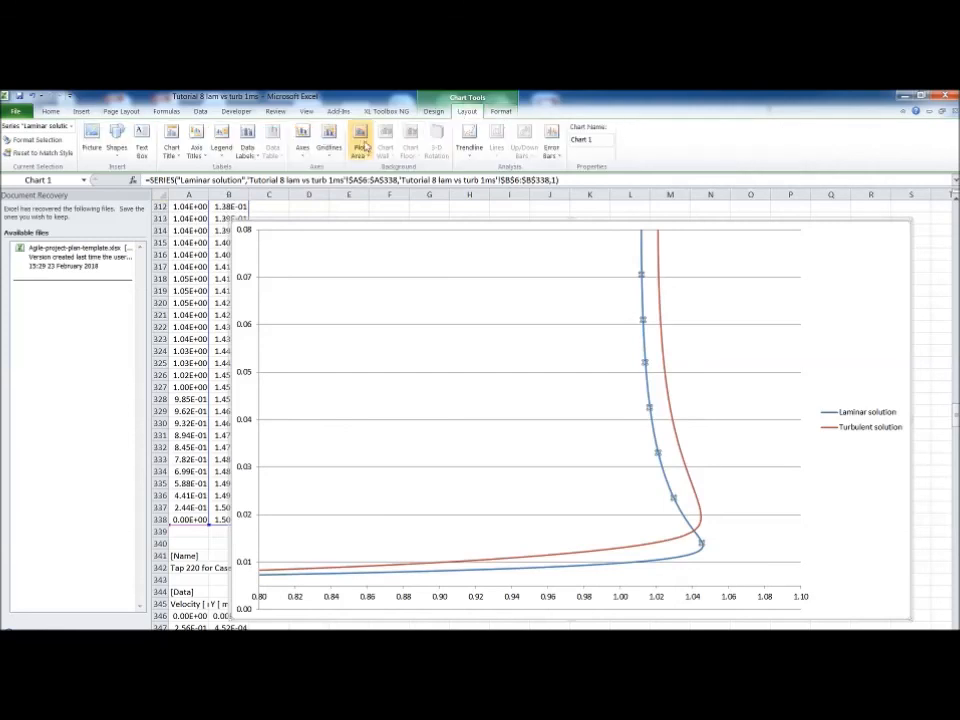
pyautogui.click(329, 145)
pyautogui.moveTo(350, 182)
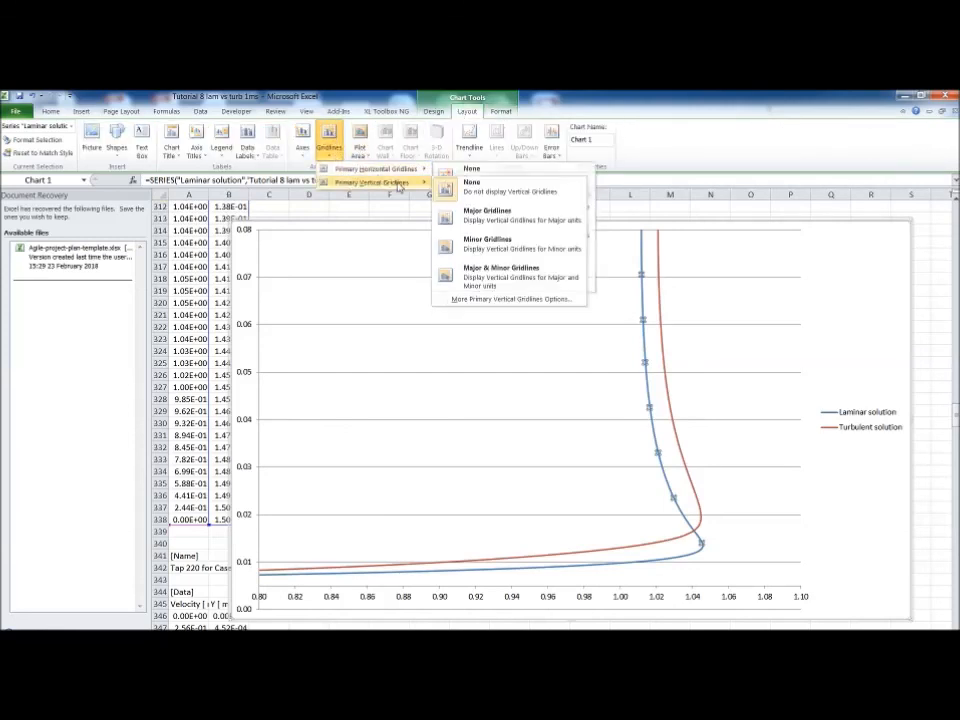
pyautogui.click(475, 222)
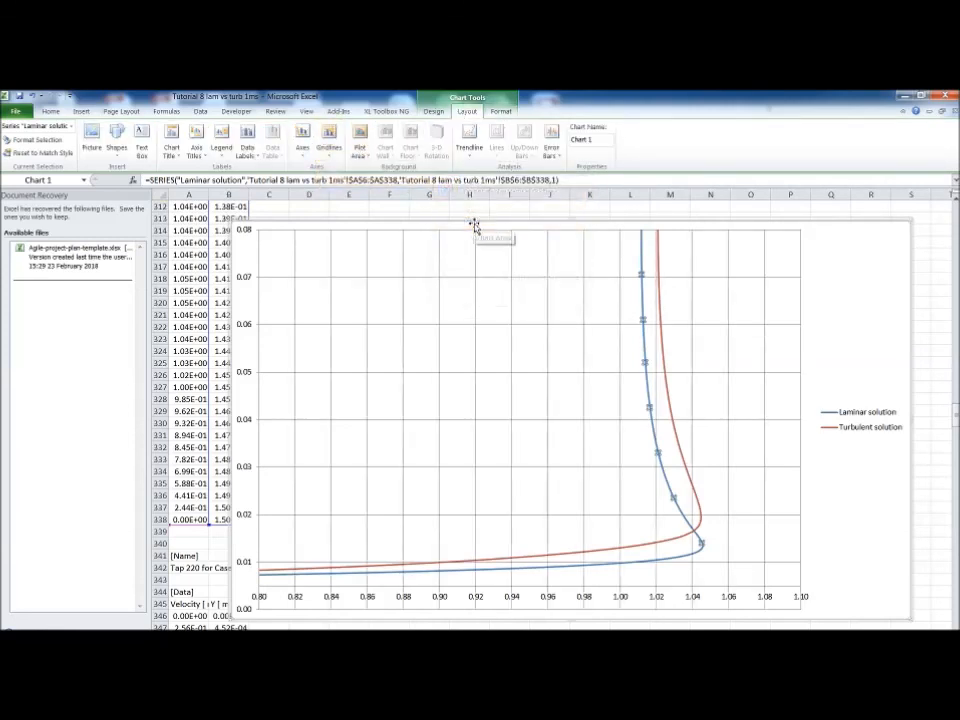
pyautogui.click(329, 145)
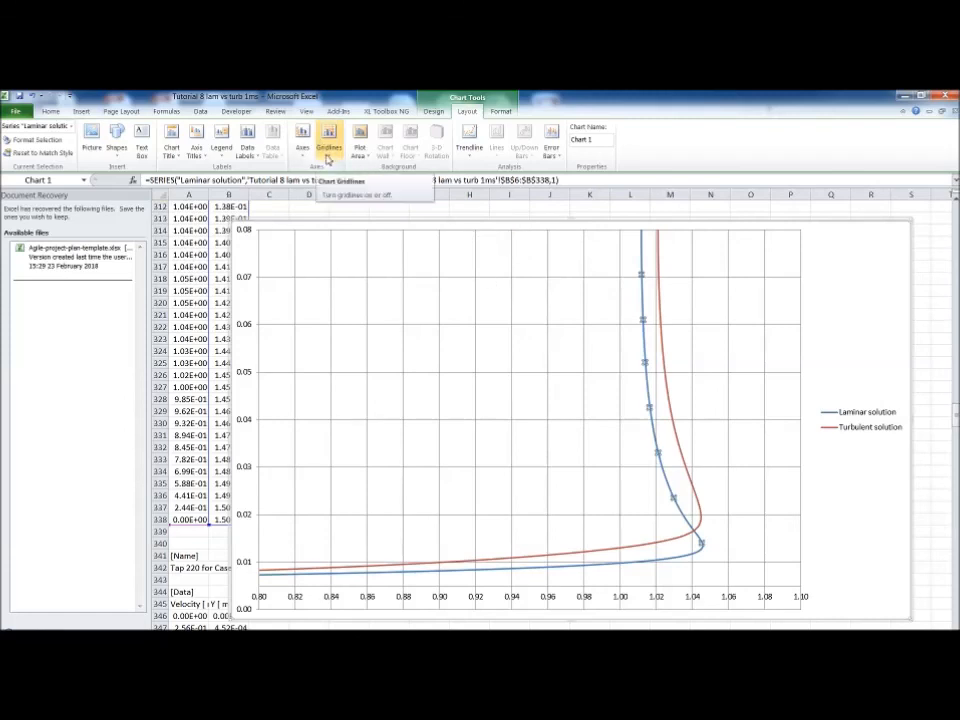
pyautogui.moveTo(418, 188)
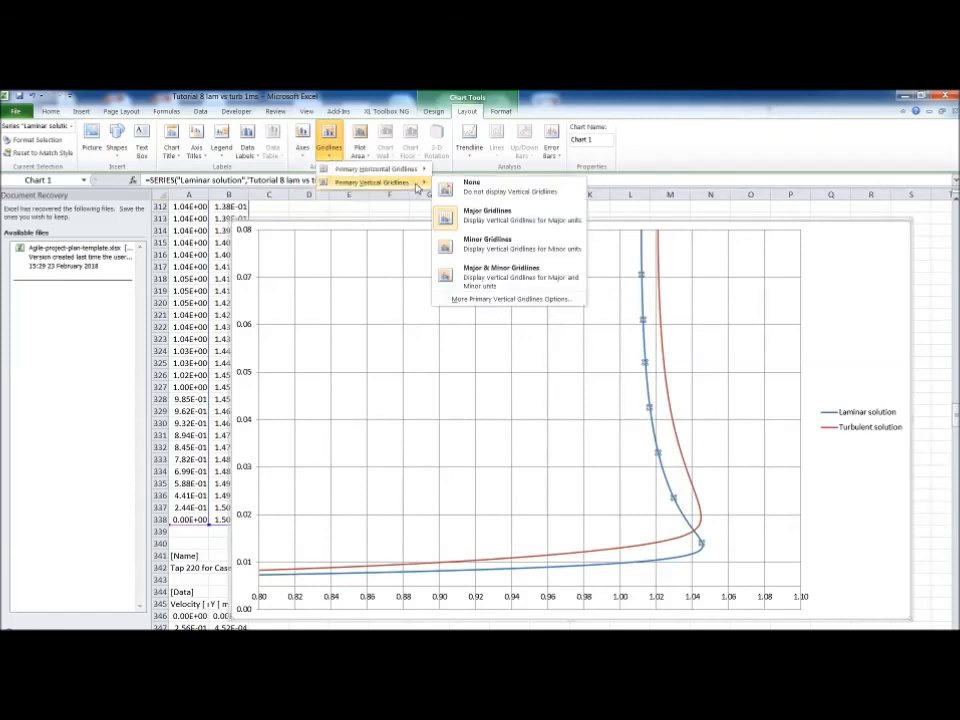
pyautogui.click(487, 244)
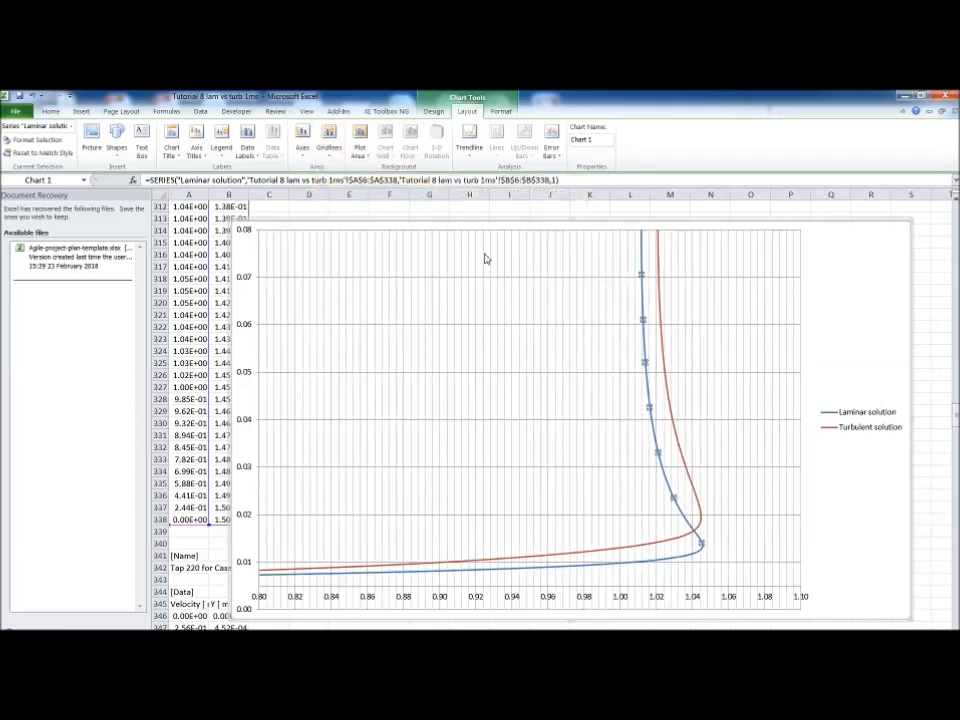
# - Set the horizontal axis minor unit to a fixed 0.01
pyautogui.doubleClick(623, 594)
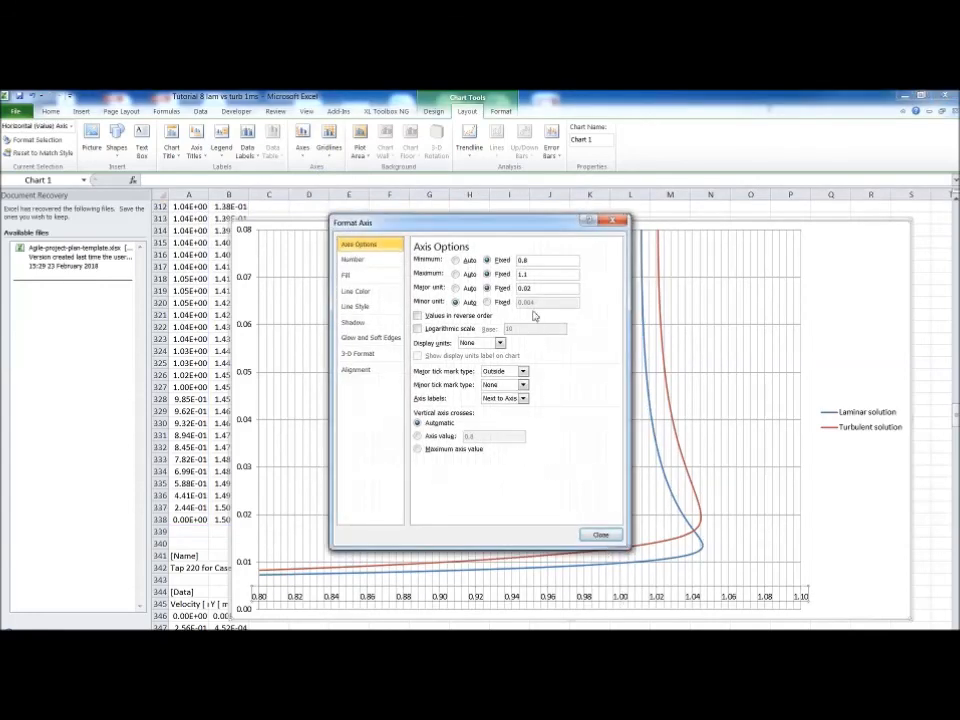
pyautogui.click(528, 304)
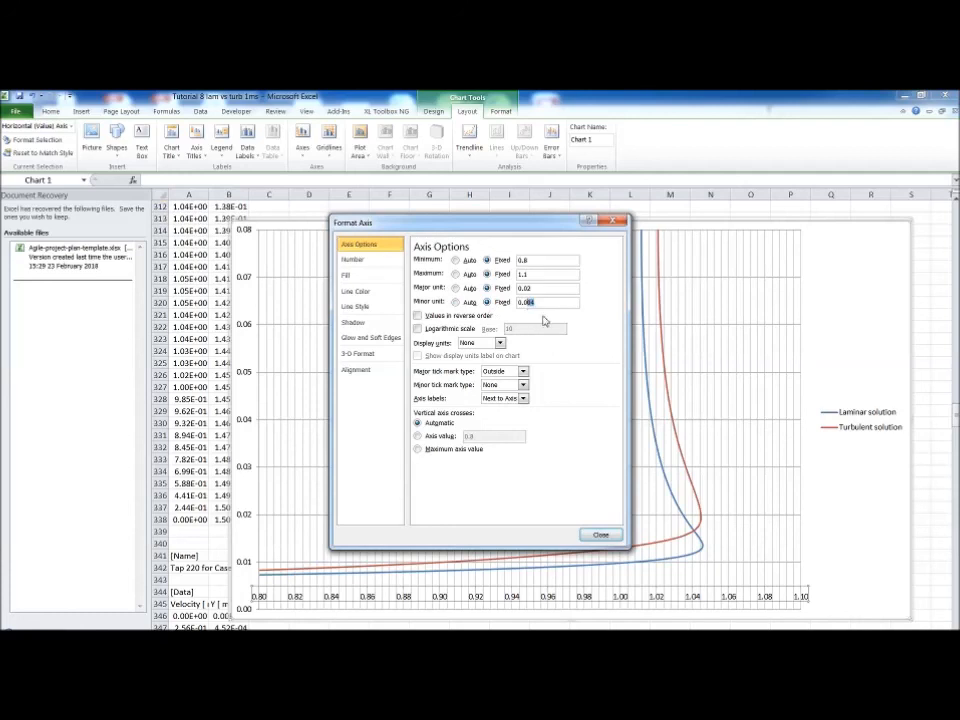
pyautogui.press('Return')
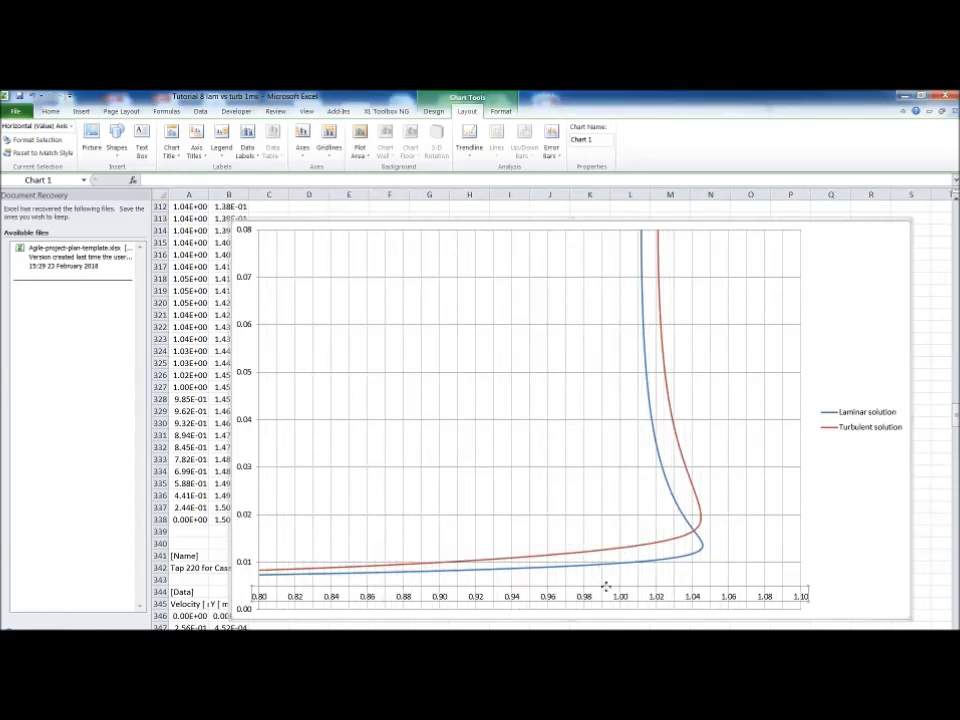
# - Fix the minimum of the vertical axis at 0
pyautogui.doubleClick(251, 531)
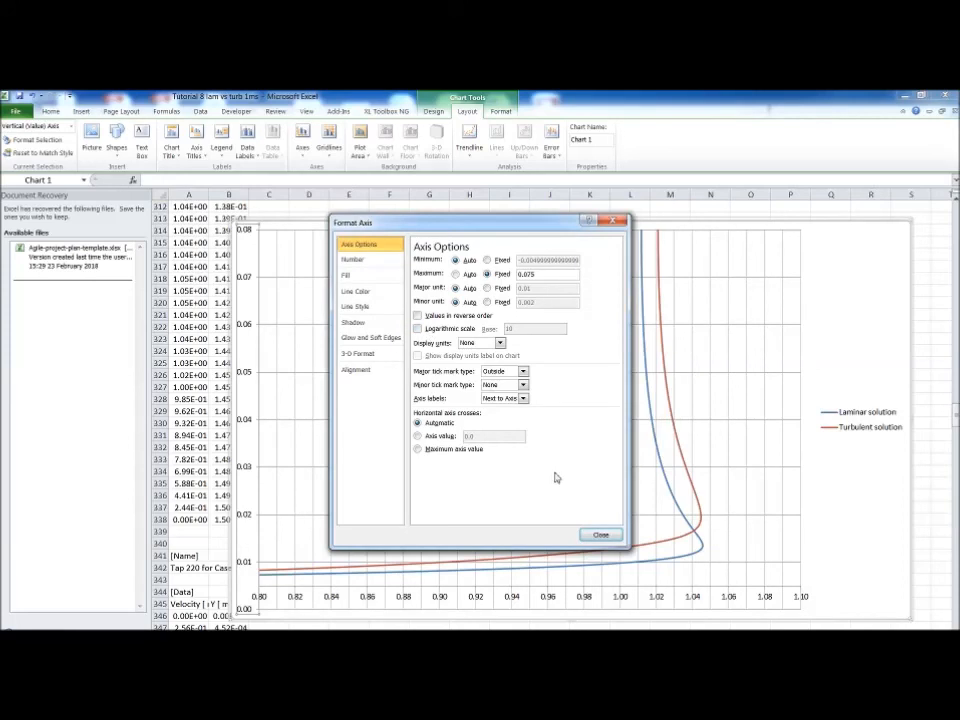
pyautogui.click(487, 260)
pyautogui.doubleClick(534, 261)
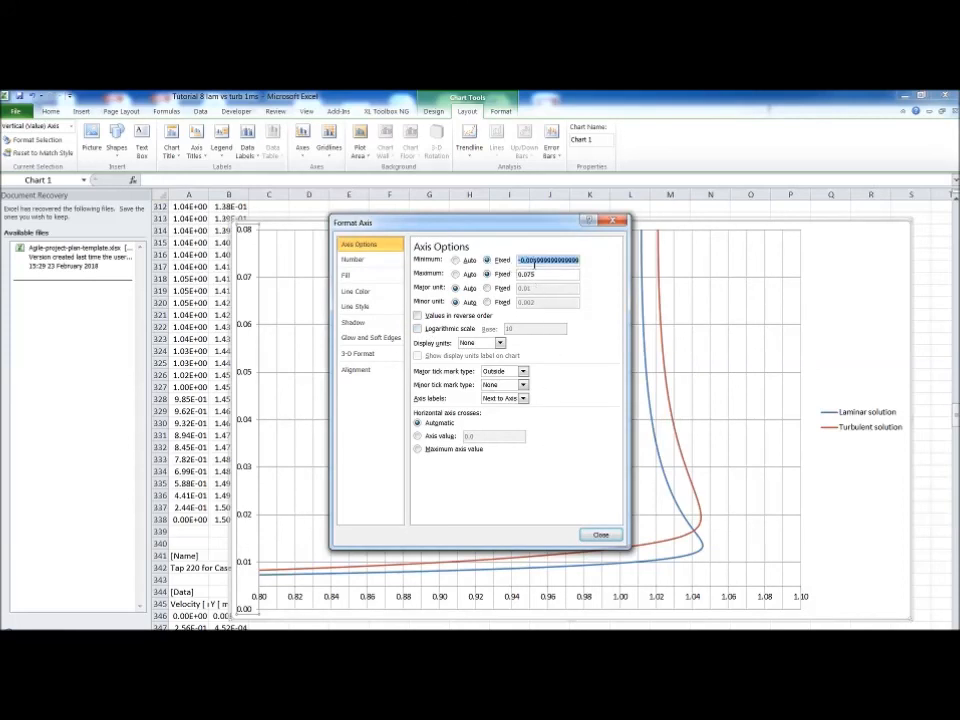
pyautogui.write('0')
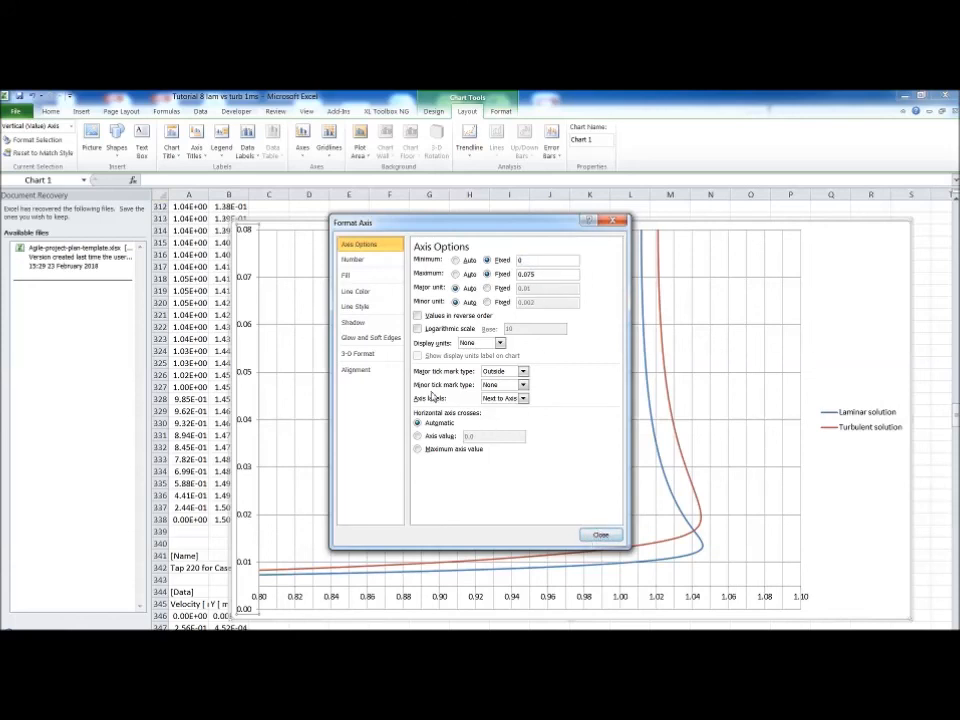
pyautogui.click(612, 538)
# - Display the chart's primary horizontal gridlines for minor units
pyautogui.click(329, 145)
pyautogui.moveTo(370, 168)
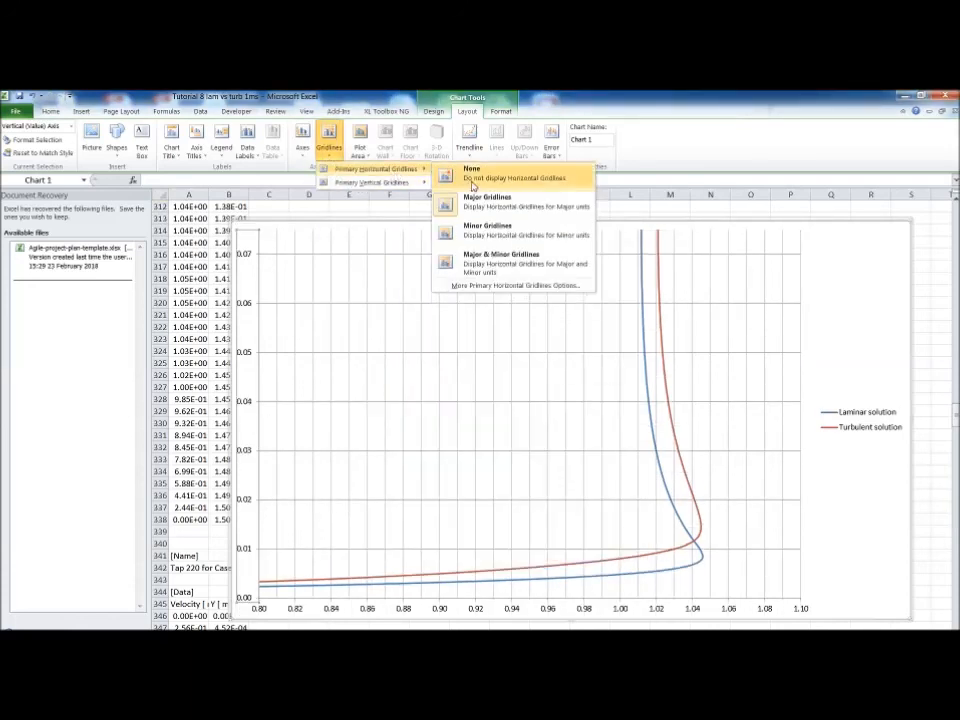
pyautogui.click(486, 230)
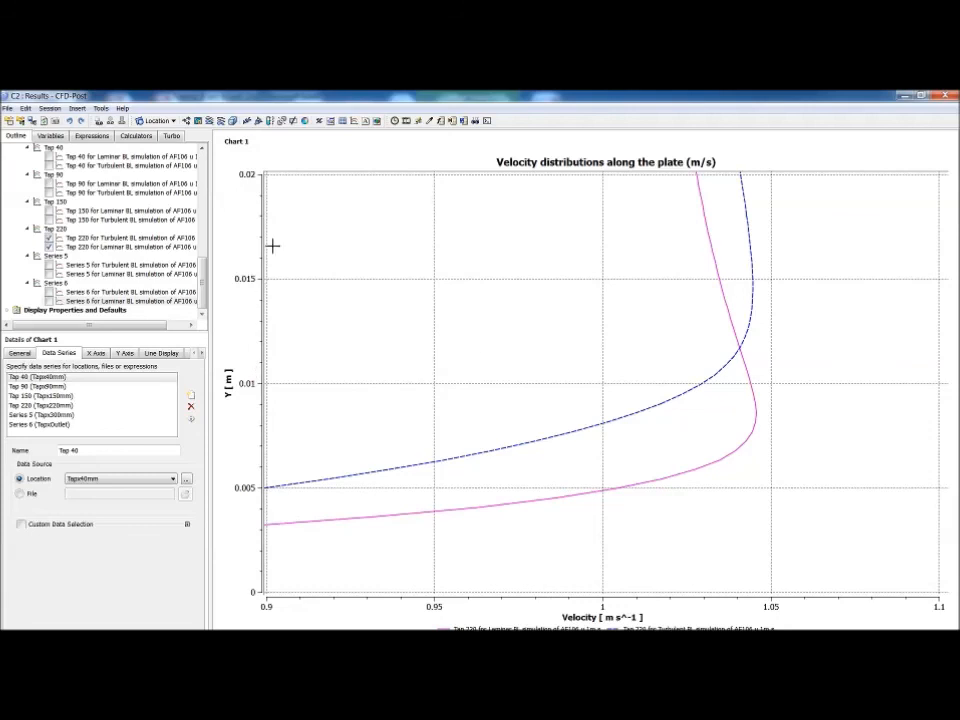
# - Check the vertical range of the CFD-Post velocity chart, return to Excel and set the vertical axis maximum to 0.02
pyautogui.click(905, 97)
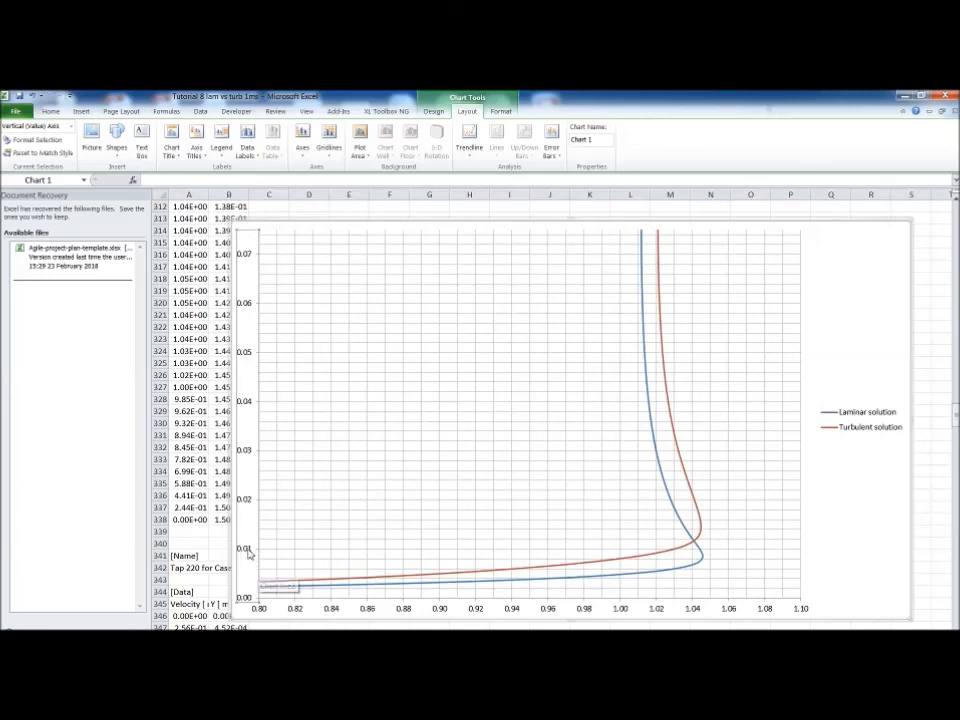
pyautogui.doubleClick(250, 551)
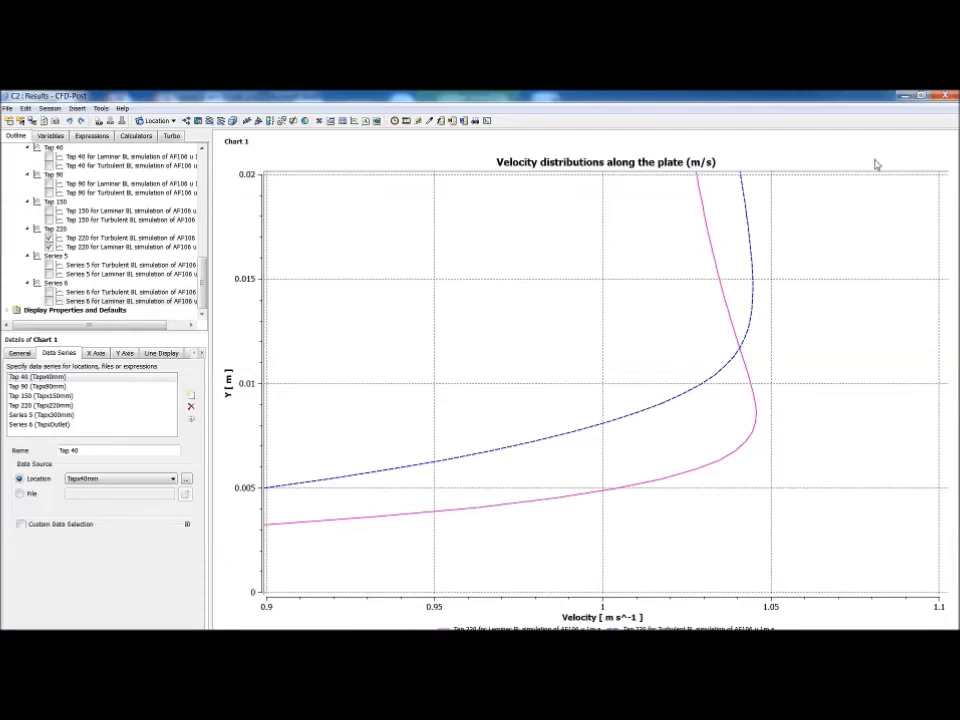
pyautogui.click(904, 98)
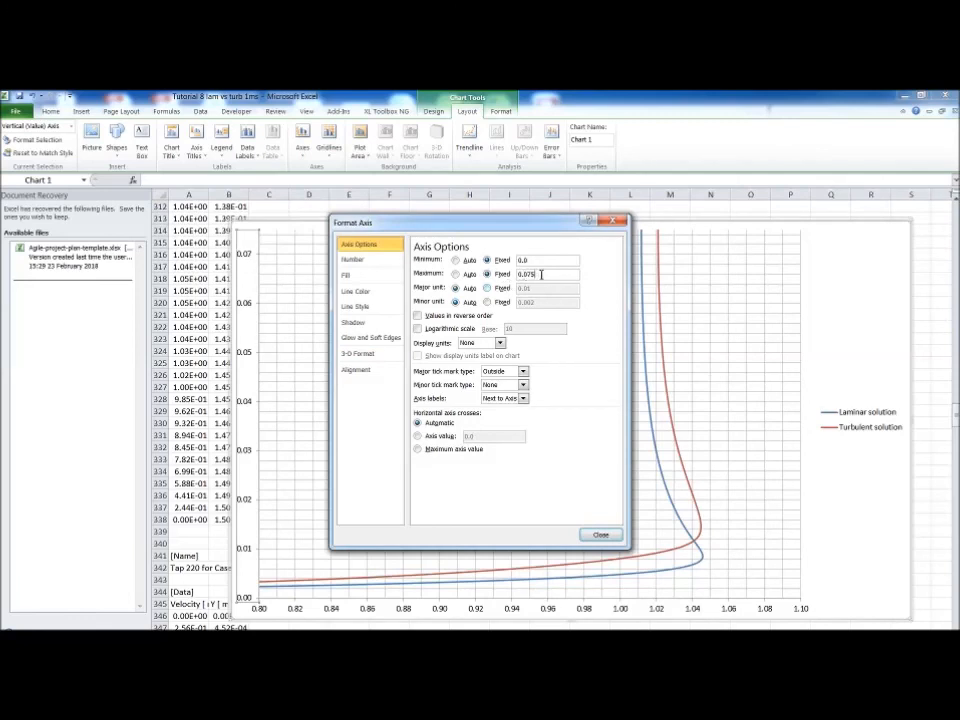
pyautogui.write('2')
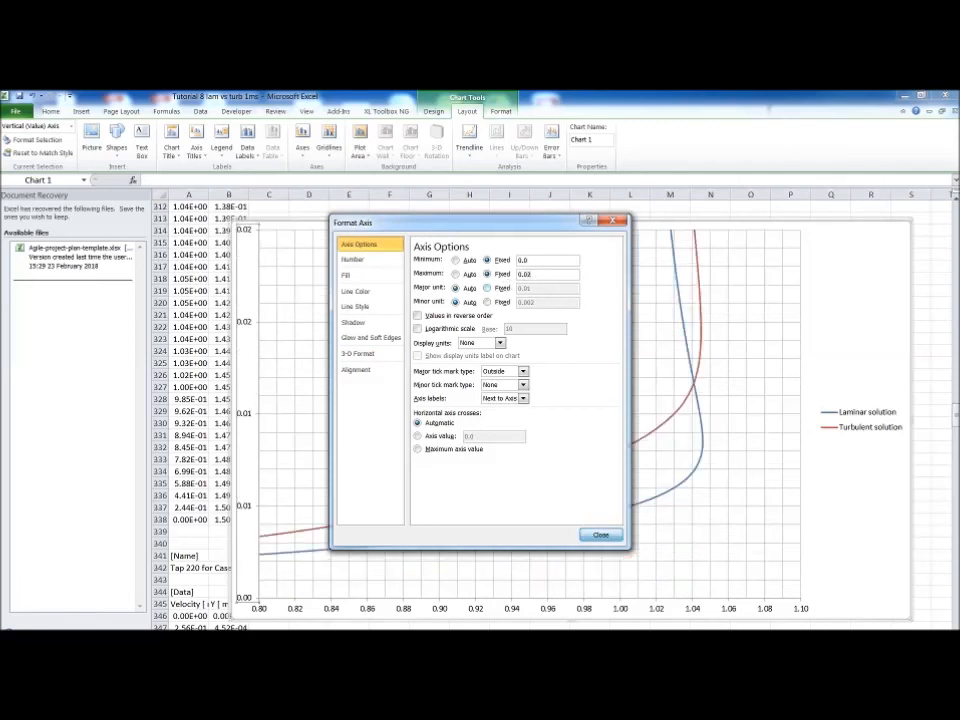
pyautogui.press('Return')
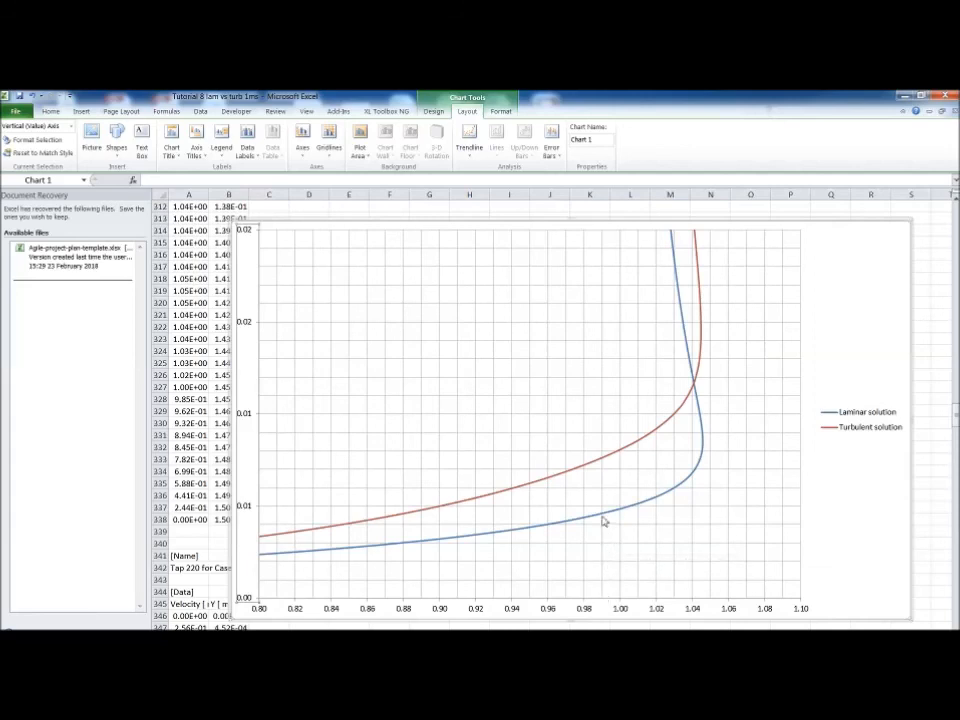
# - Change the Laminar solution series to an XY scatter with smooth lines and markers
pyautogui.moveTo(603, 521)
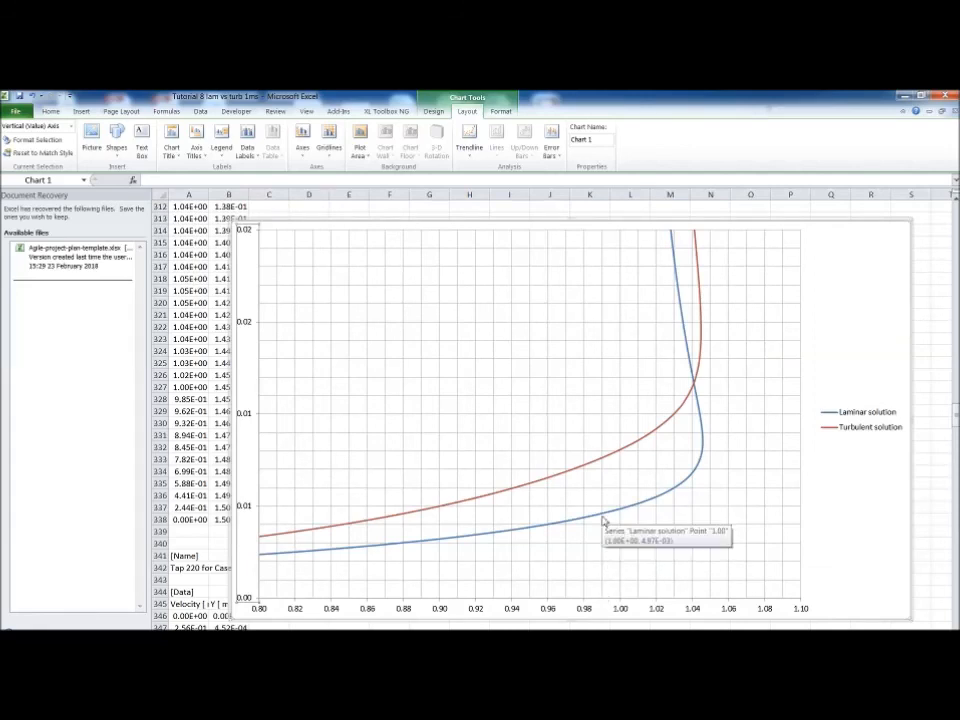
pyautogui.click(603, 521)
pyautogui.rightClick(604, 520)
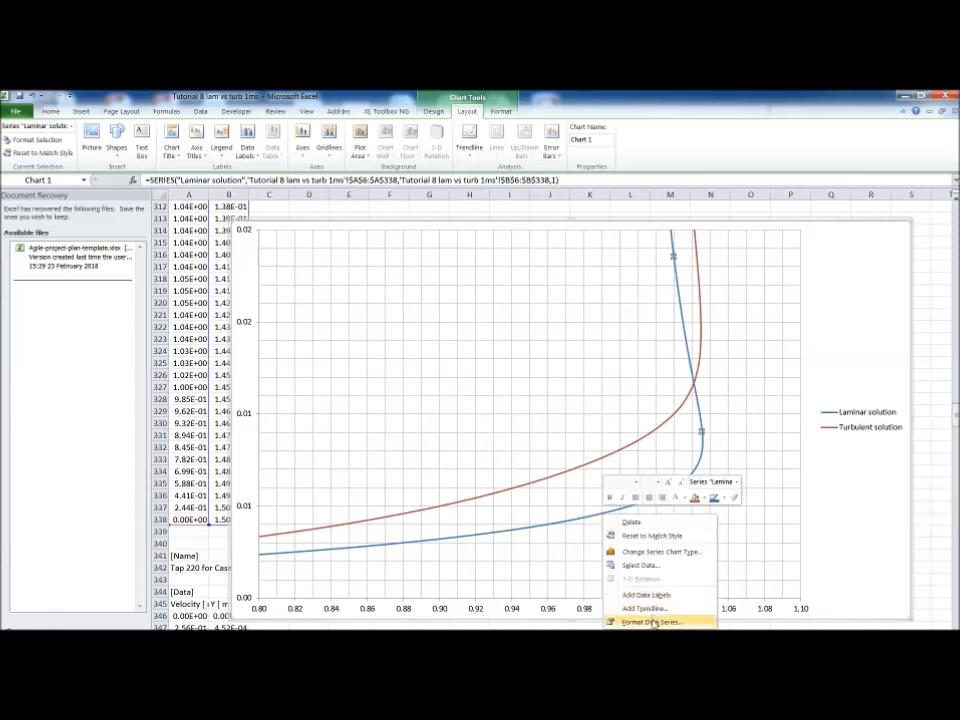
pyautogui.click(500, 111)
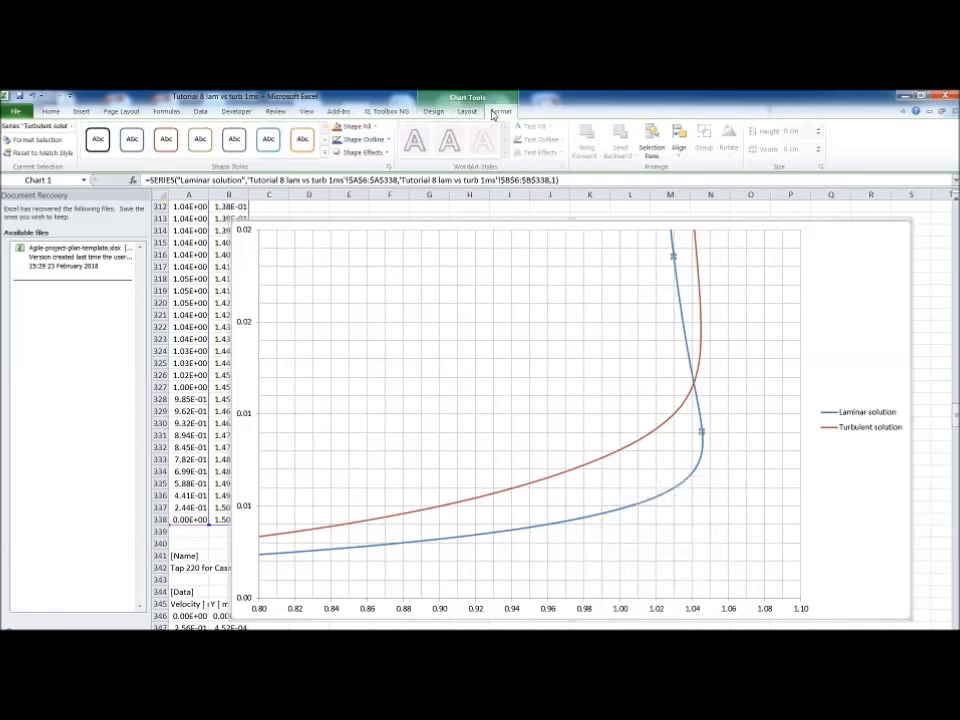
pyautogui.click(460, 112)
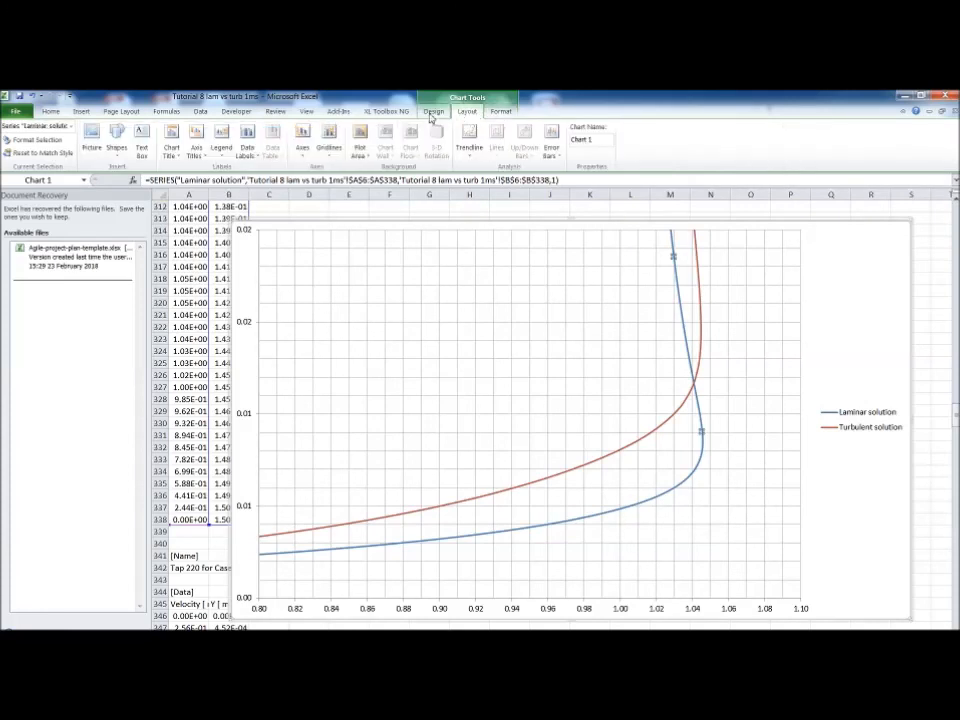
pyautogui.click(432, 112)
pyautogui.click(17, 150)
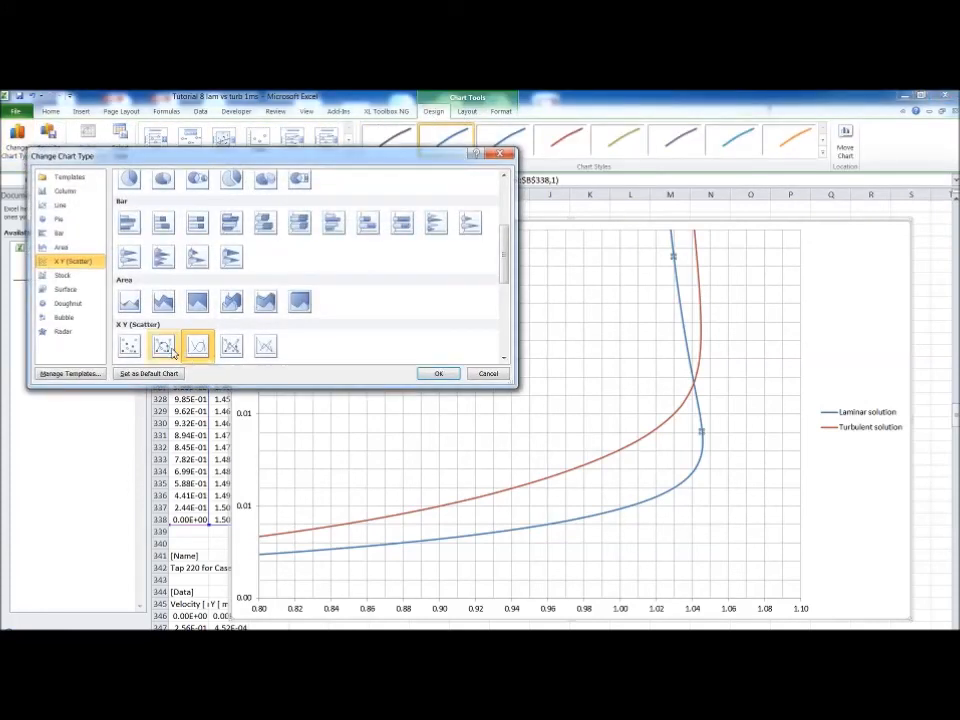
pyautogui.doubleClick(164, 346)
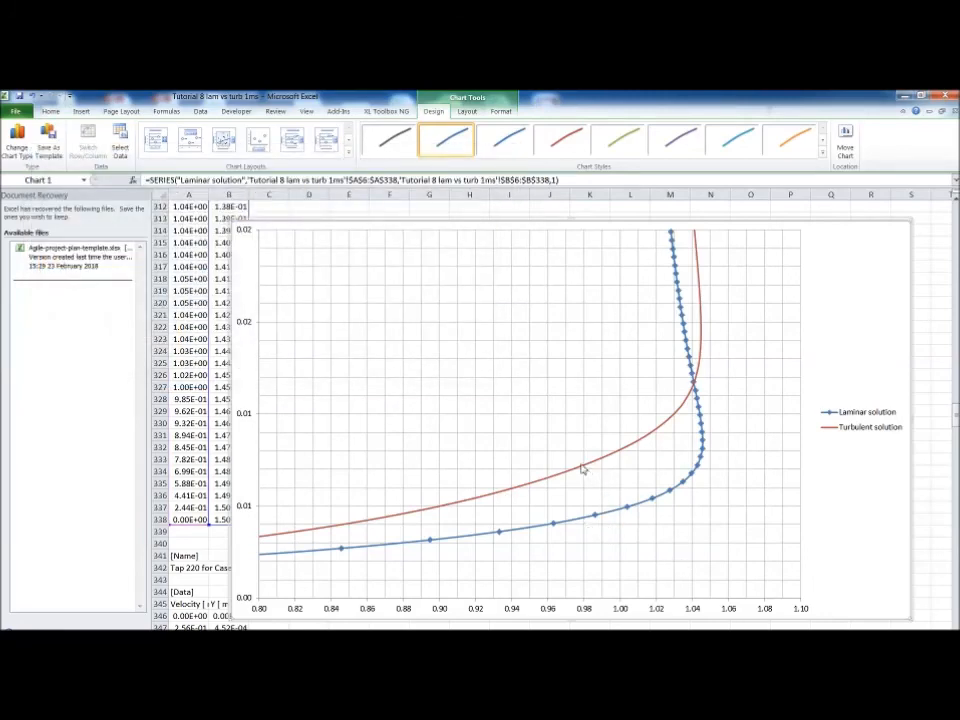
# - Change the Turbulent solution series to an XY scatter with smooth lines and markers
pyautogui.click(582, 467)
pyautogui.click(16, 136)
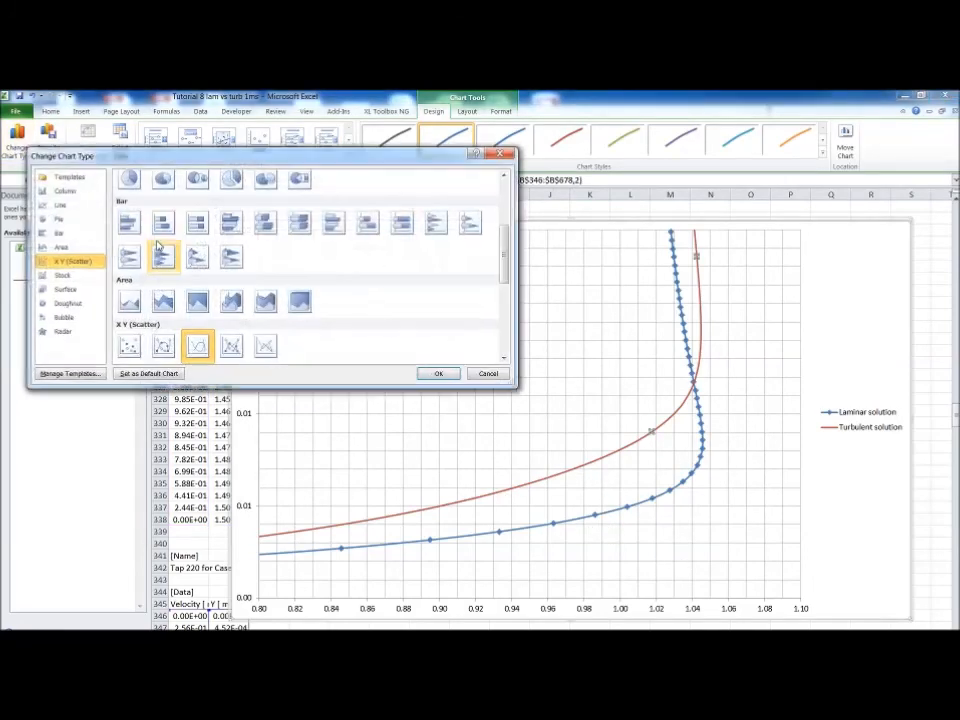
pyautogui.doubleClick(164, 346)
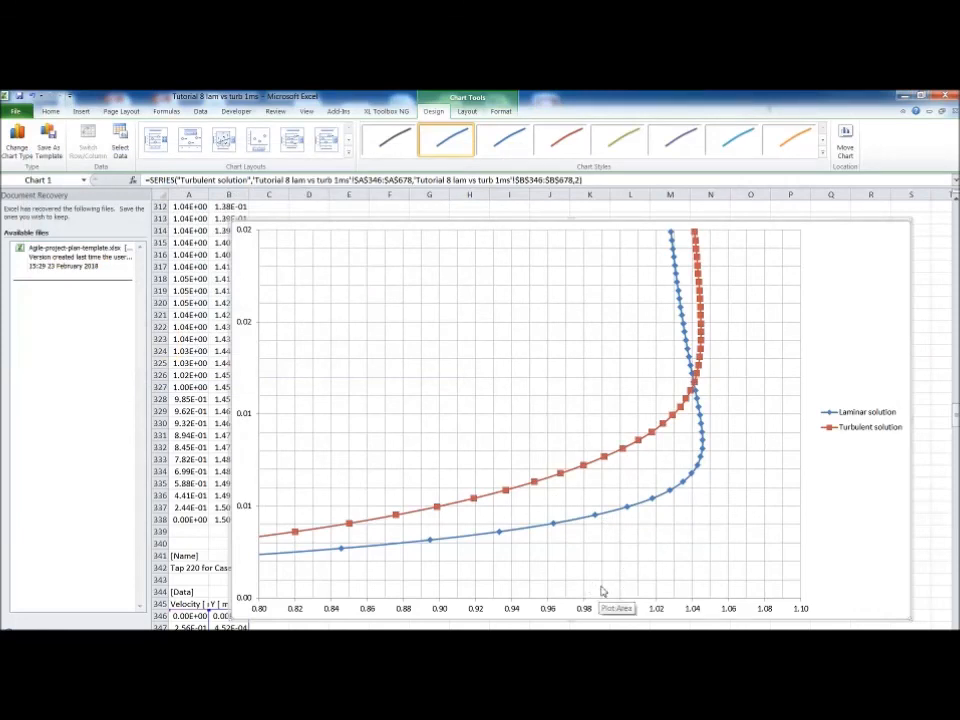
pyautogui.moveTo(596, 516)
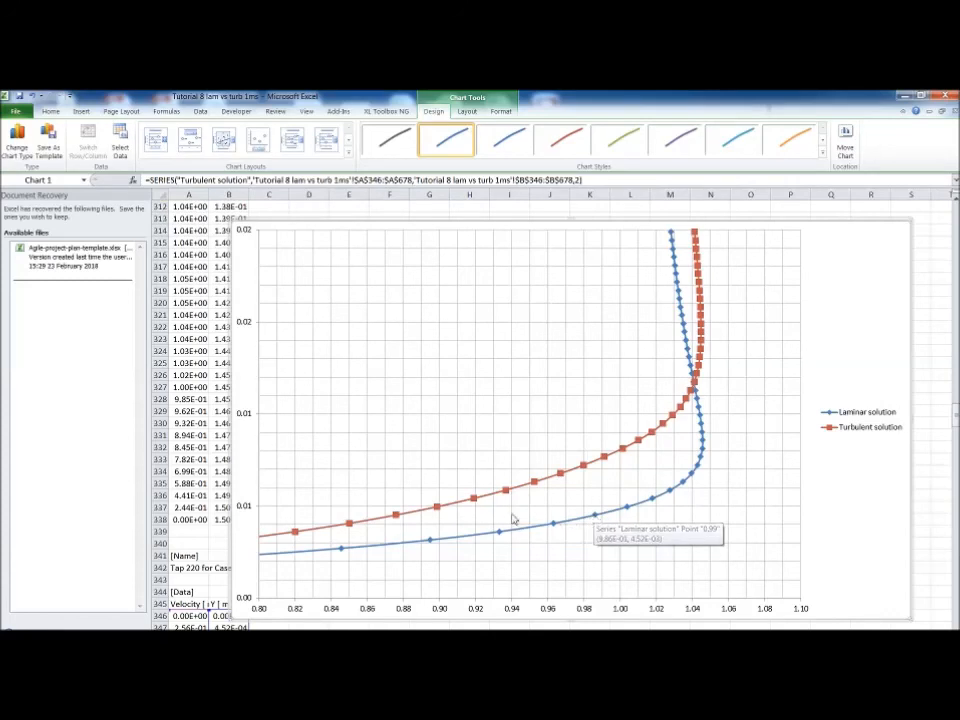
# - Set the vertical axis major unit to a fixed 0.01
pyautogui.click(250, 510)
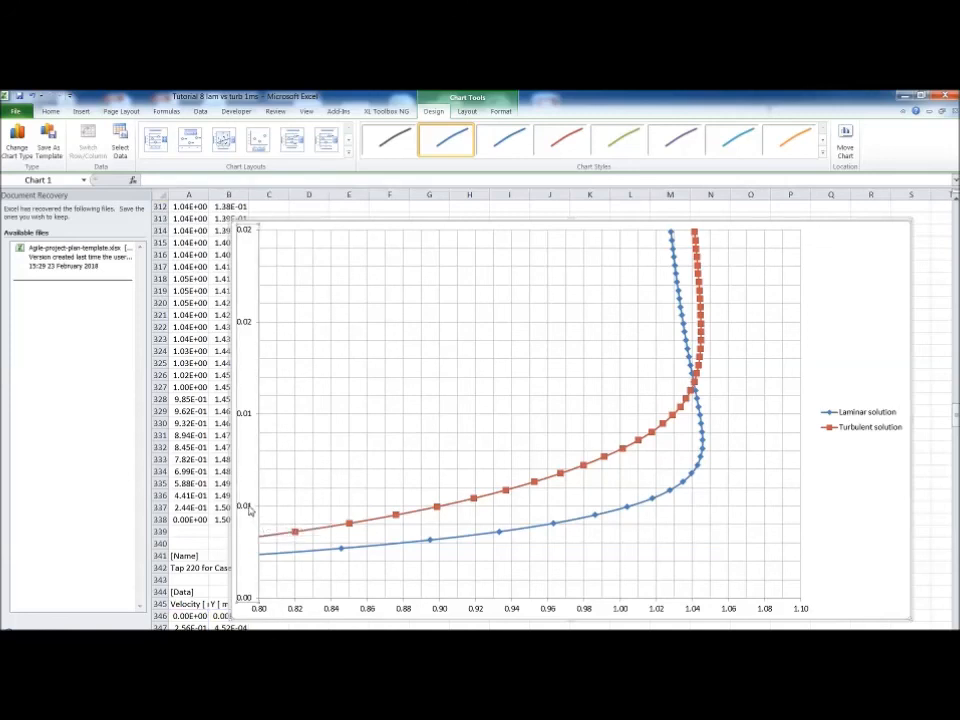
pyautogui.doubleClick(250, 510)
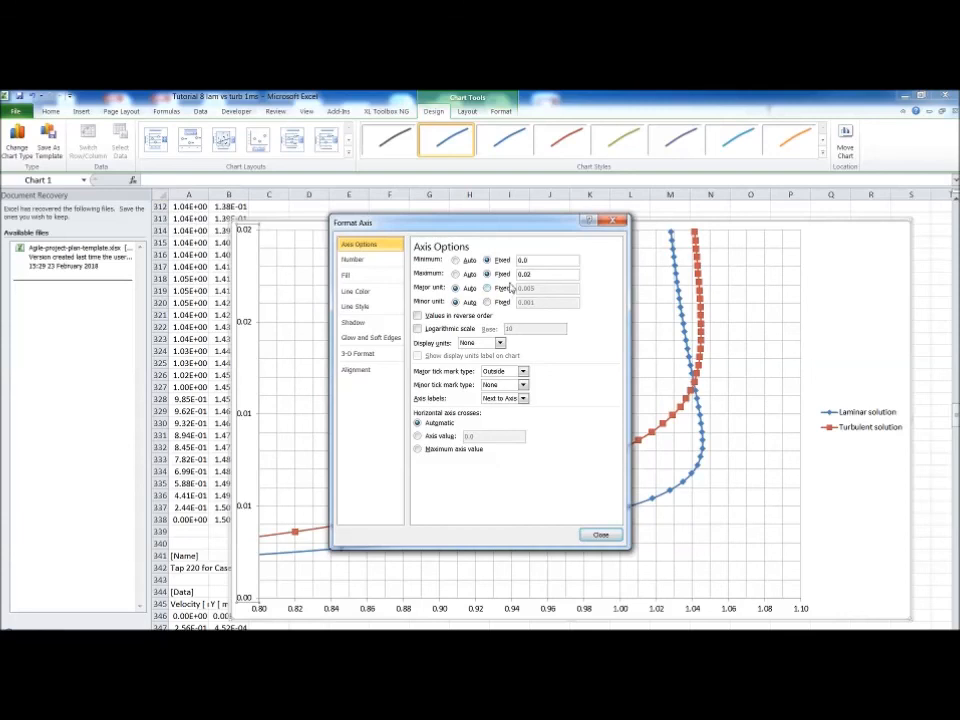
pyautogui.click(487, 288)
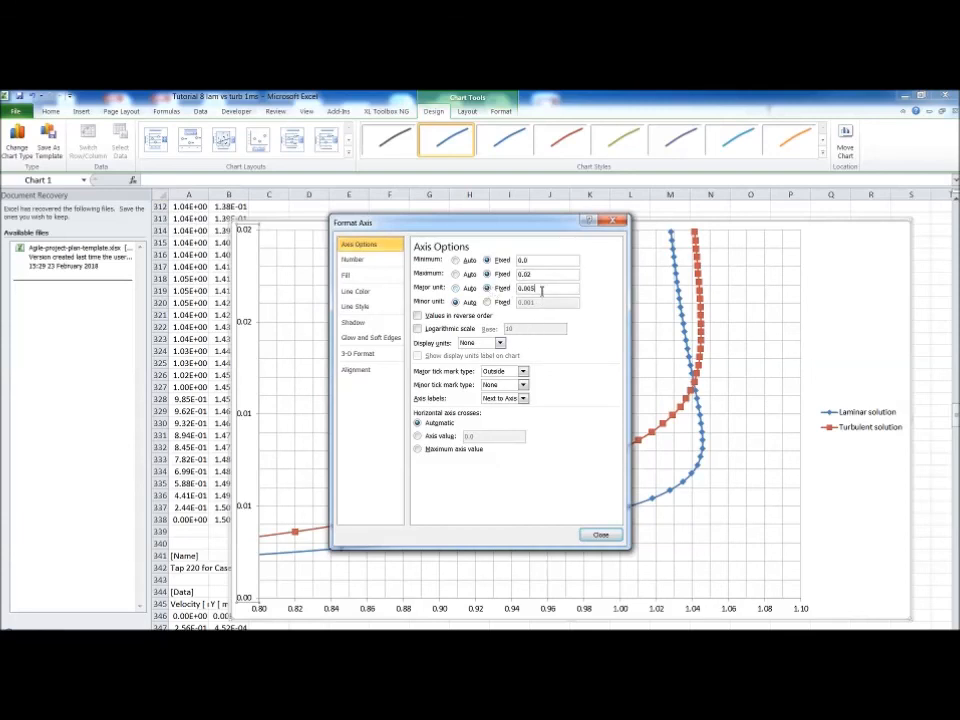
pyautogui.press('Return')
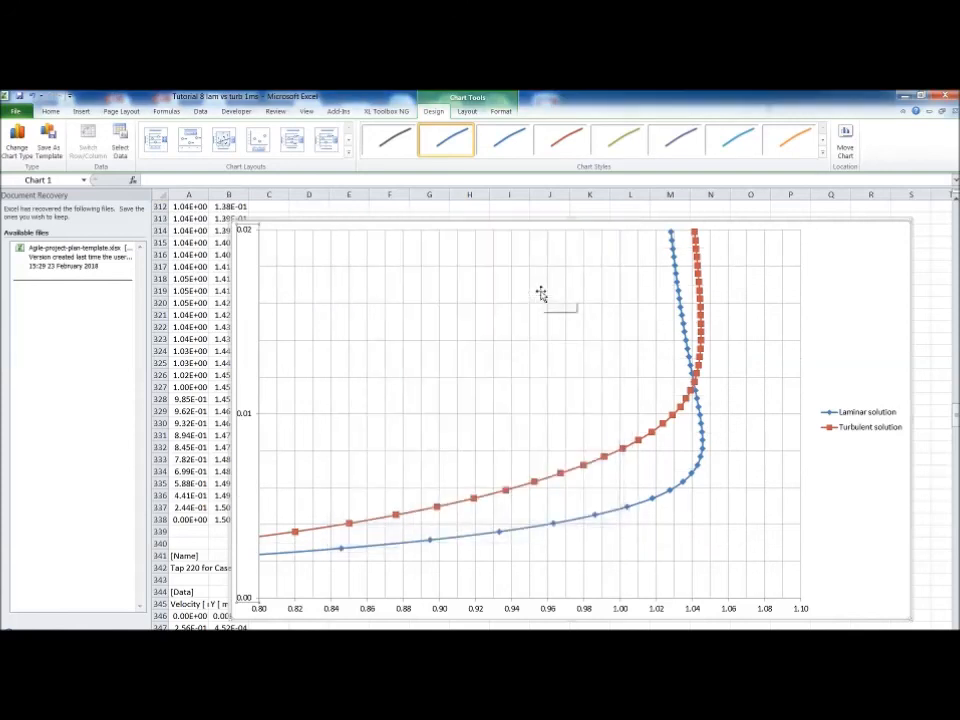
# - Set the vertical axis major unit to 0.001 and its number format to 3 decimal places
pyautogui.doubleClick(246, 417)
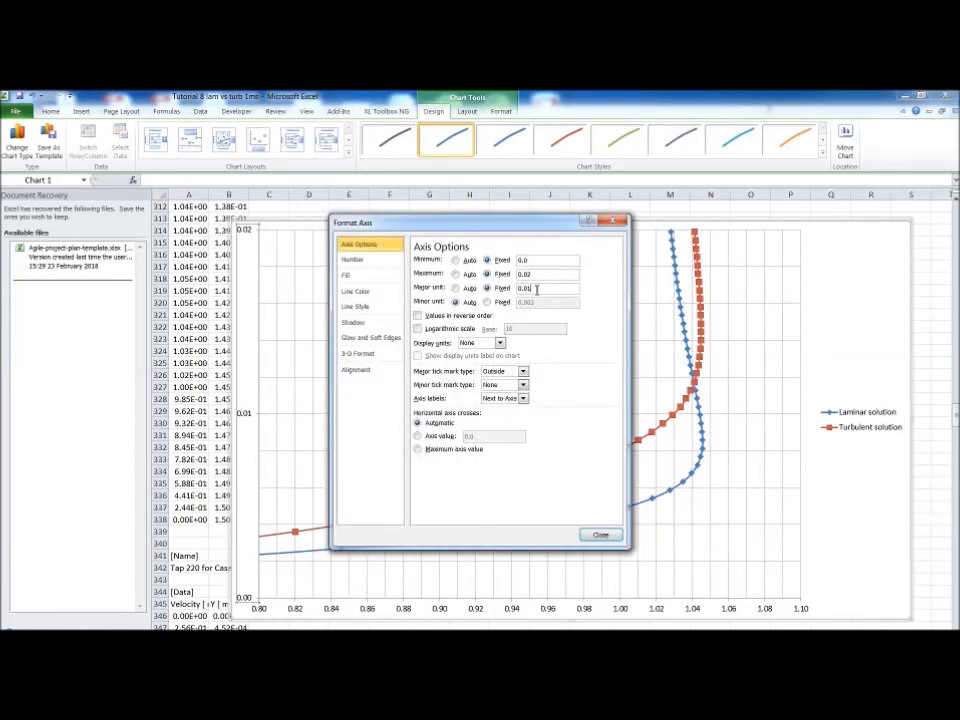
pyautogui.press('Return')
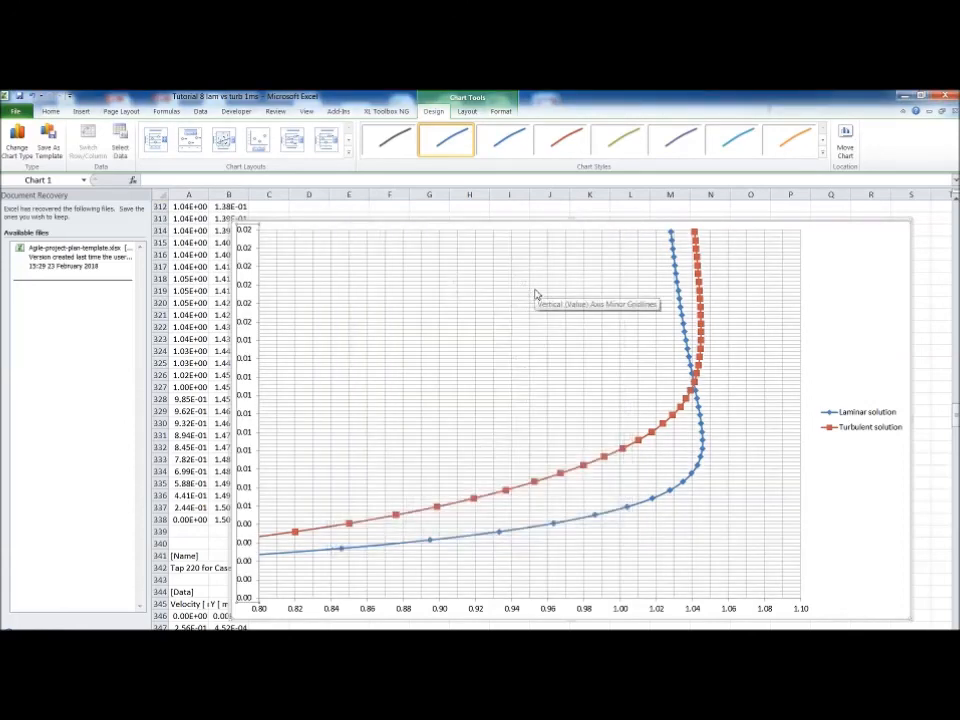
pyautogui.doubleClick(250, 437)
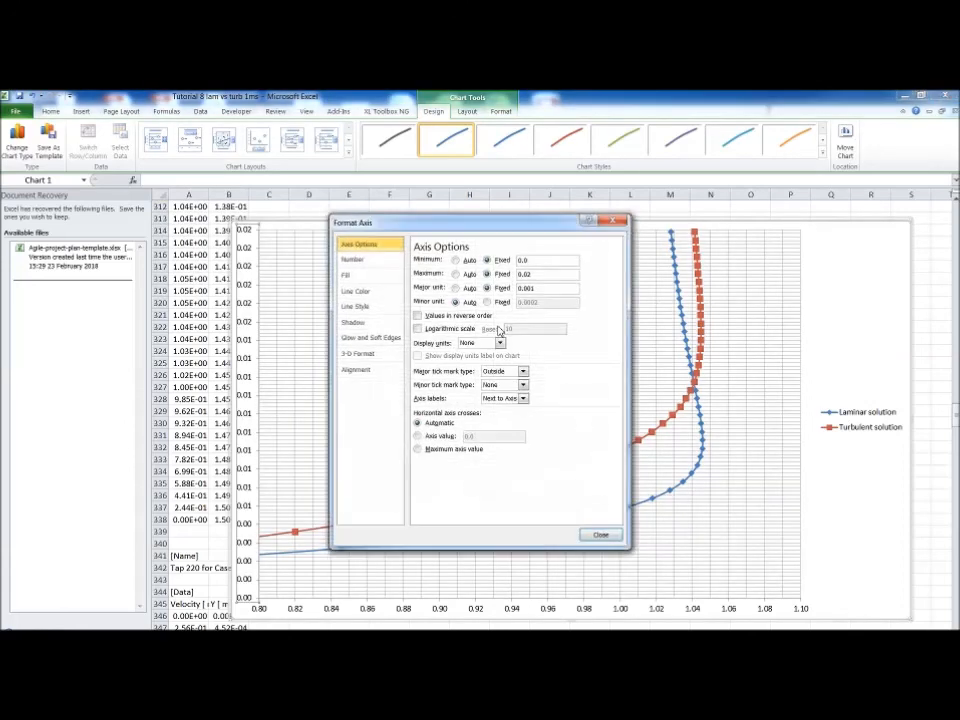
pyautogui.click(355, 260)
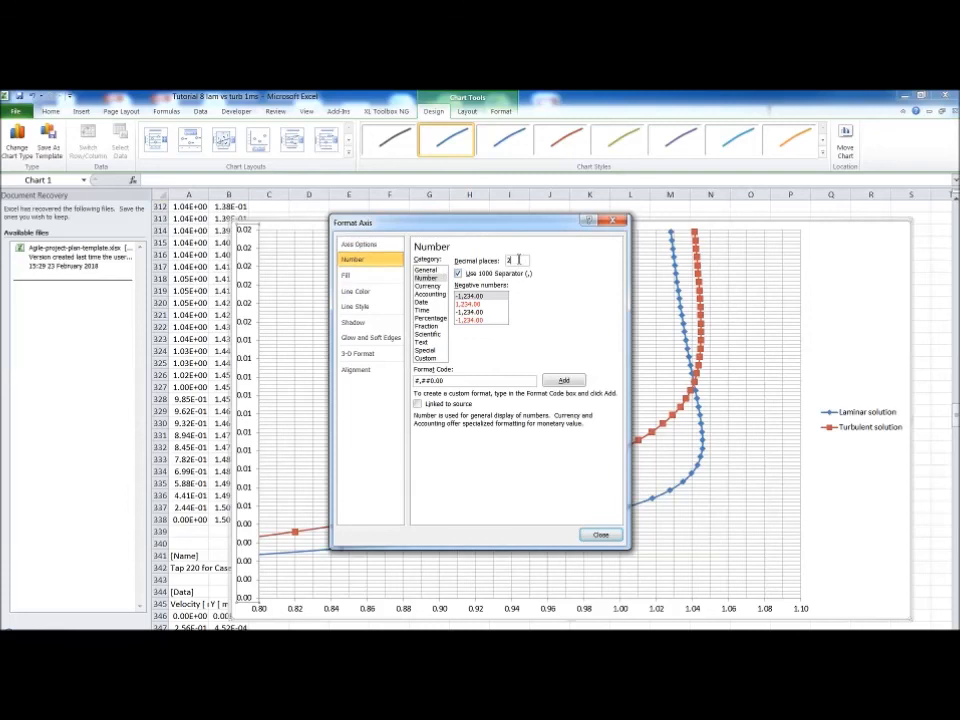
pyautogui.write('3')
pyautogui.press('Return')
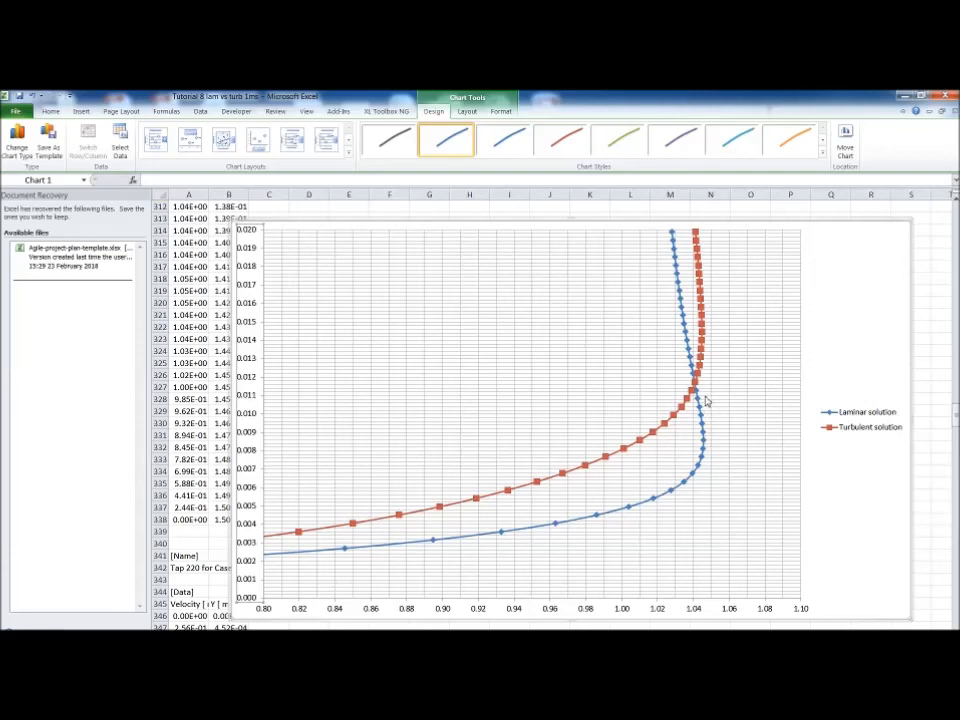
# - Save the file with its chart as an Excel Workbook named Tutorial 8 lam vs turb 1ms
pyautogui.moveTo(634, 510)
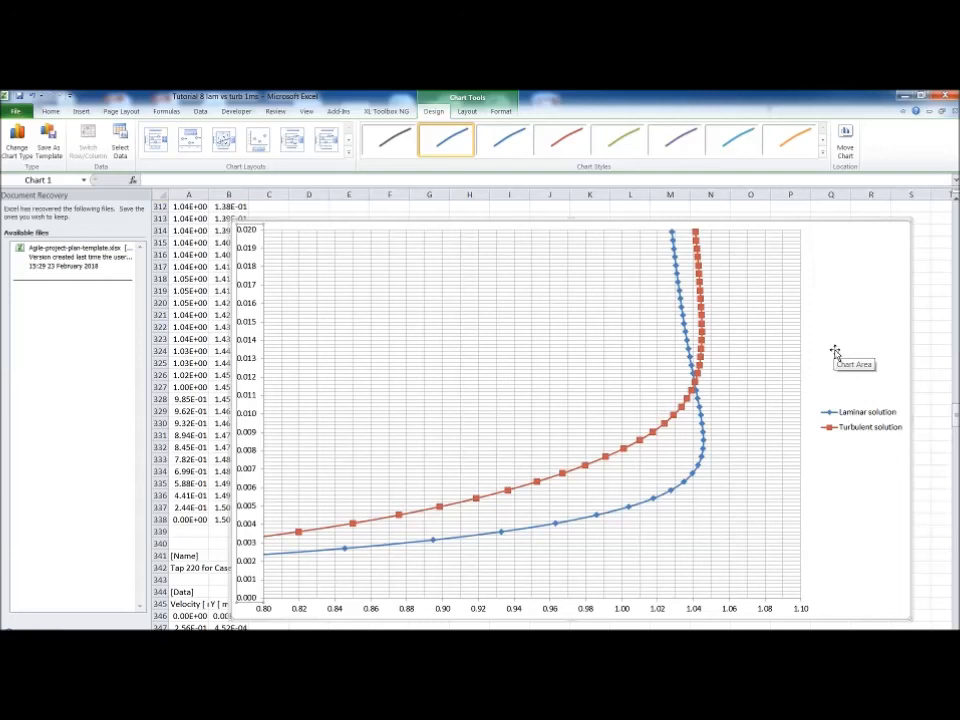
pyautogui.click(16, 111)
pyautogui.click(34, 146)
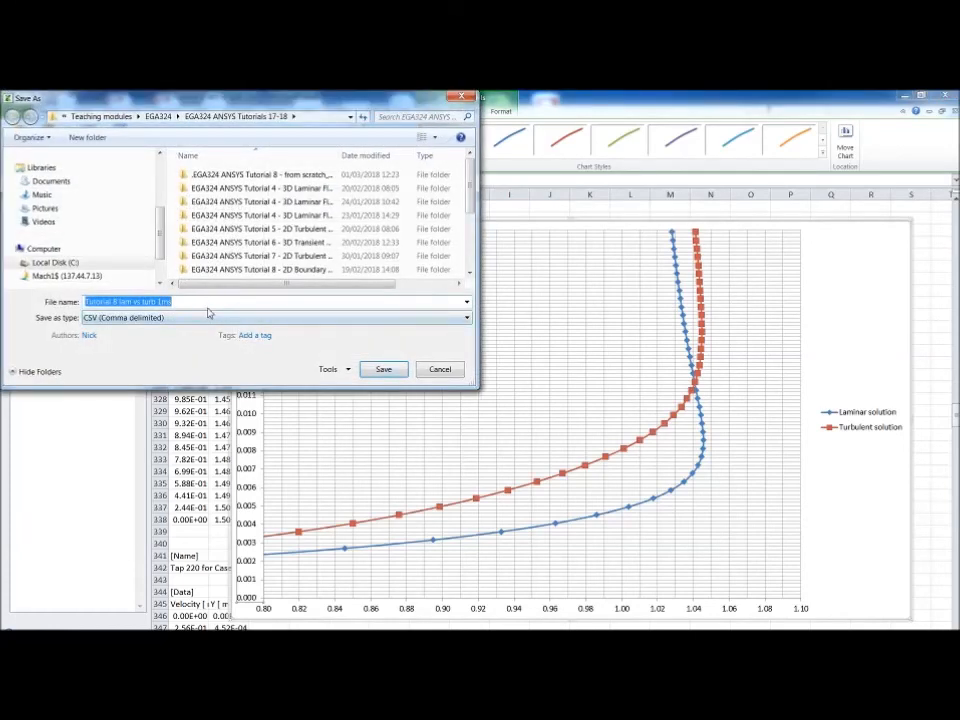
pyautogui.click(208, 313)
pyautogui.click(175, 328)
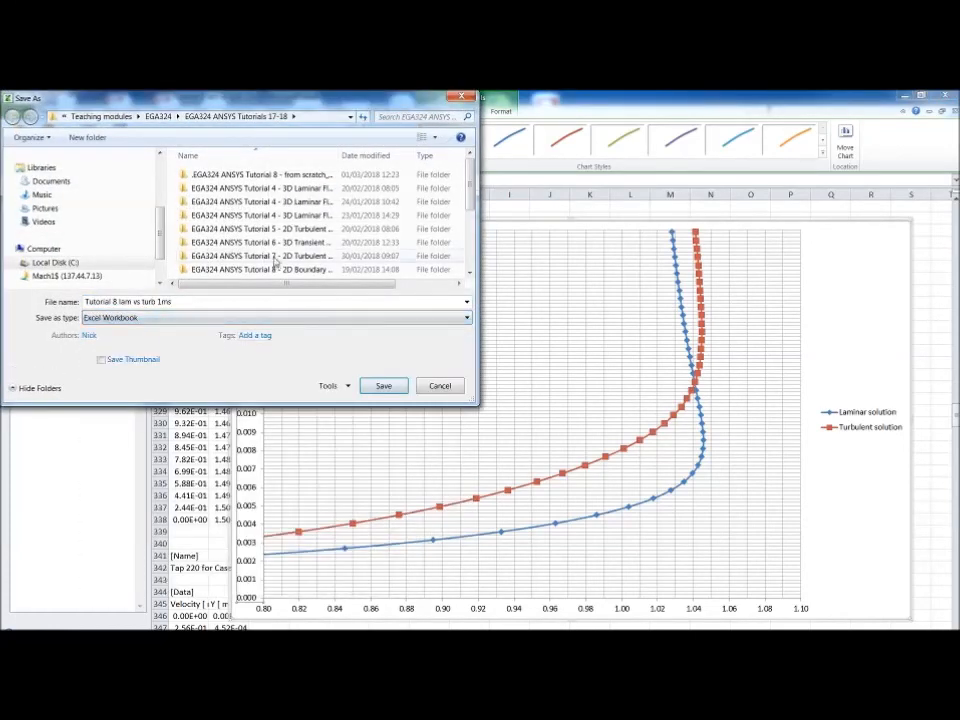
pyautogui.click(383, 386)
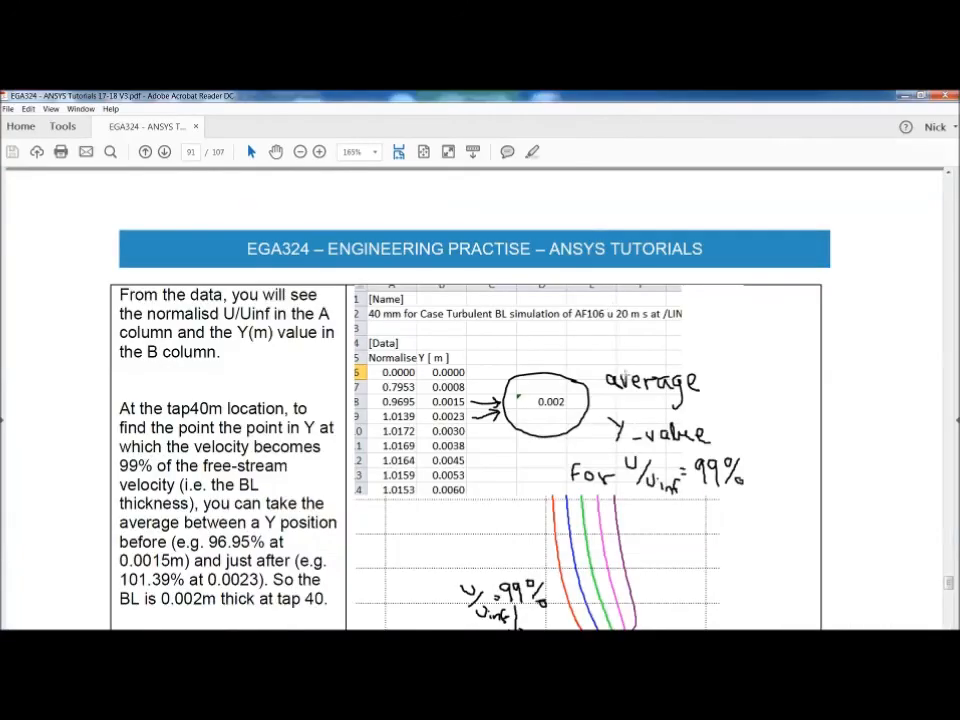
# - Read the tutorial PDF's page 91 on finding the boundary layer thickness, the empirical comparison and the things to try
pyautogui.scroll(-5, 465, 400)
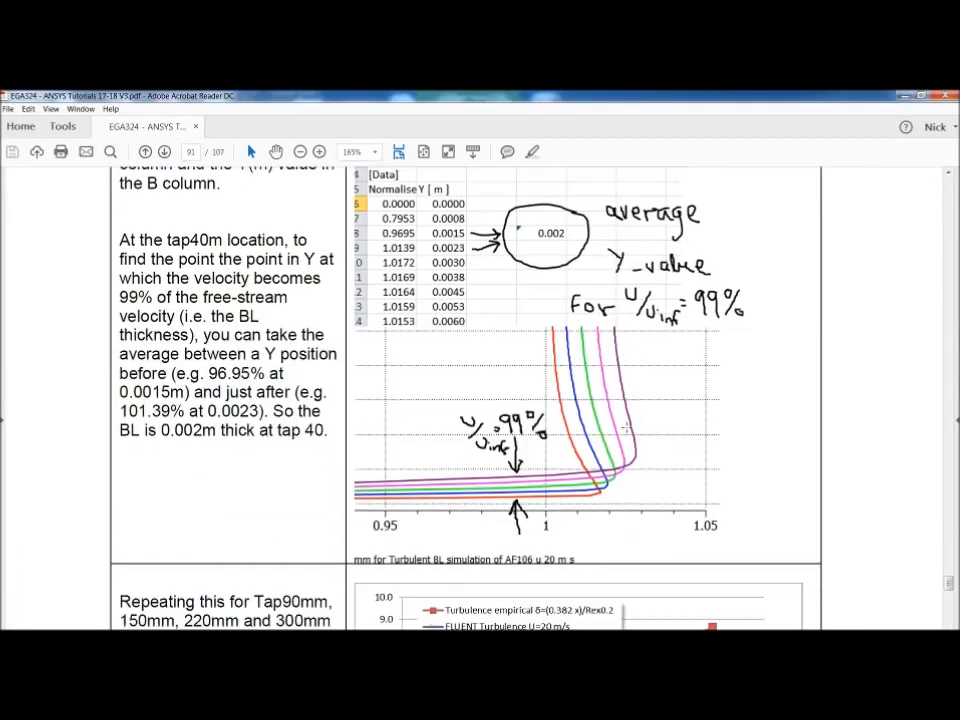
pyautogui.scroll(2, 465, 400)
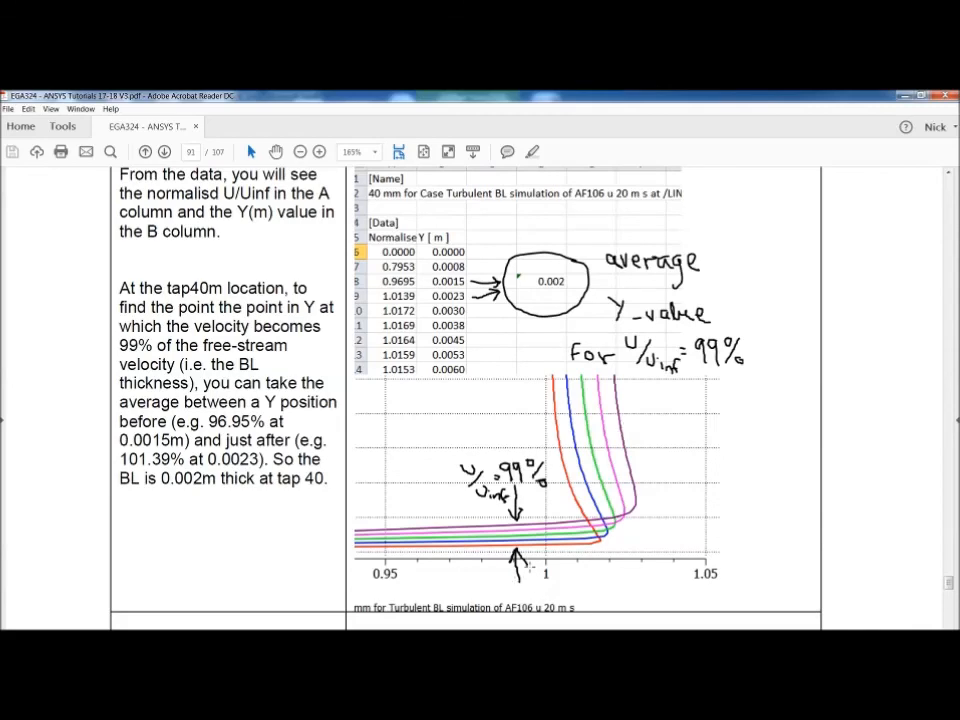
pyautogui.scroll(1, 465, 400)
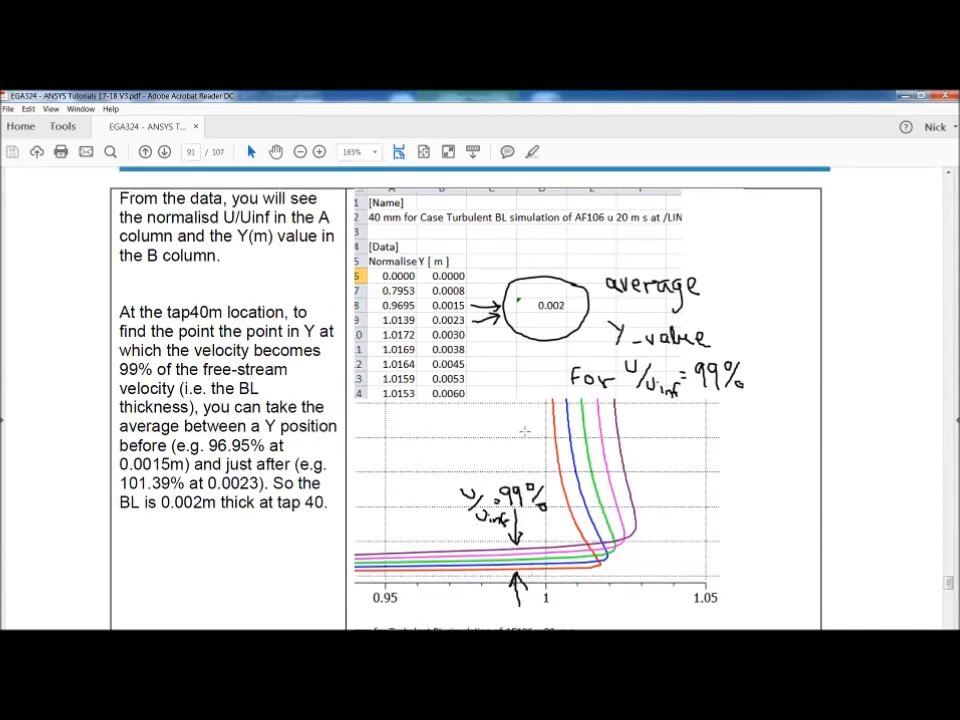
pyautogui.scroll(-12, 524, 431)
pyautogui.scroll(1, 729, 484)
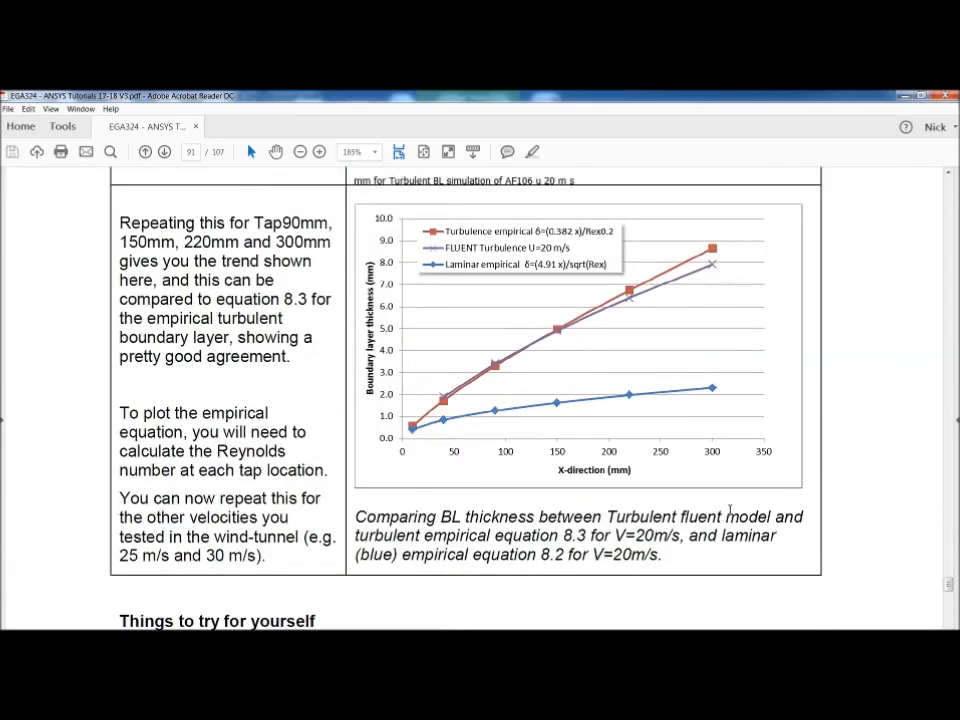
pyautogui.scroll(2, 729, 510)
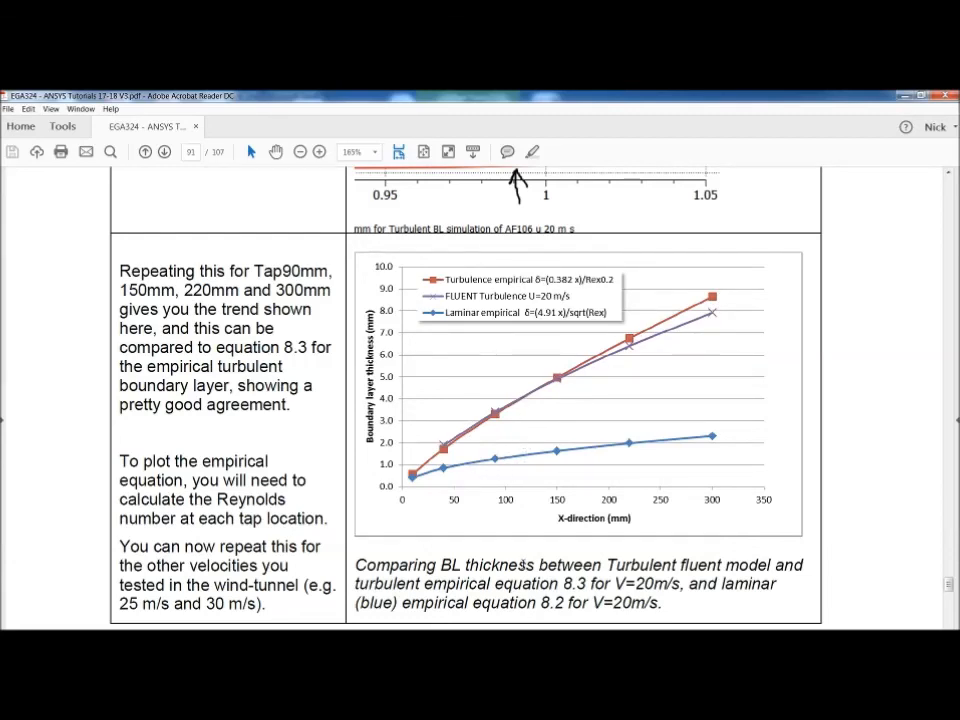
pyautogui.scroll(-3, 522, 565)
pyautogui.scroll(-5, 522, 565)
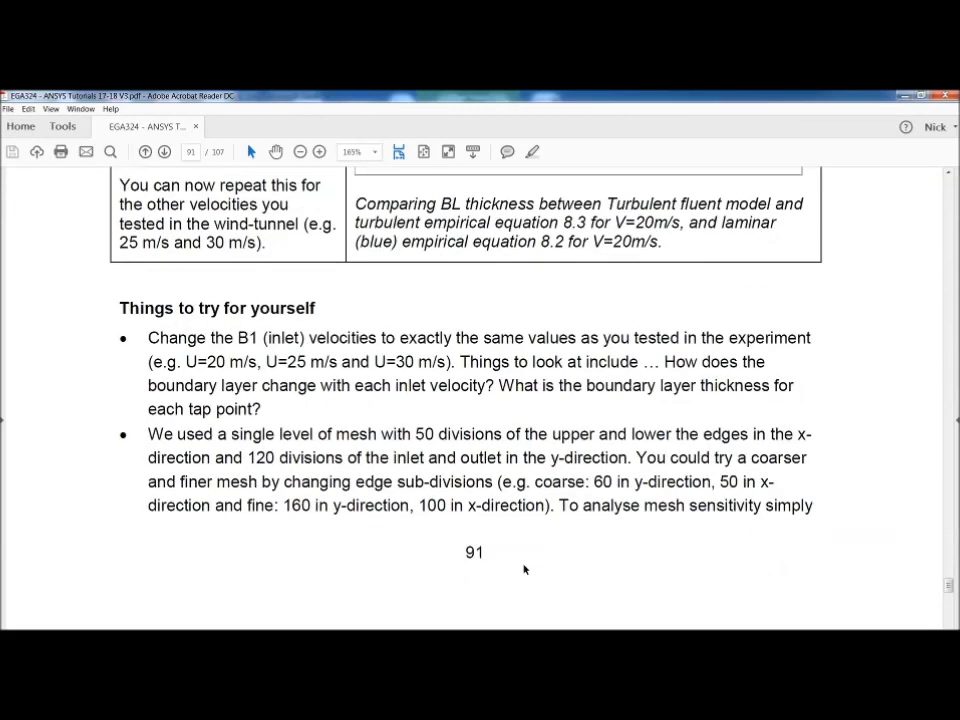
pyautogui.scroll(1, 524, 569)
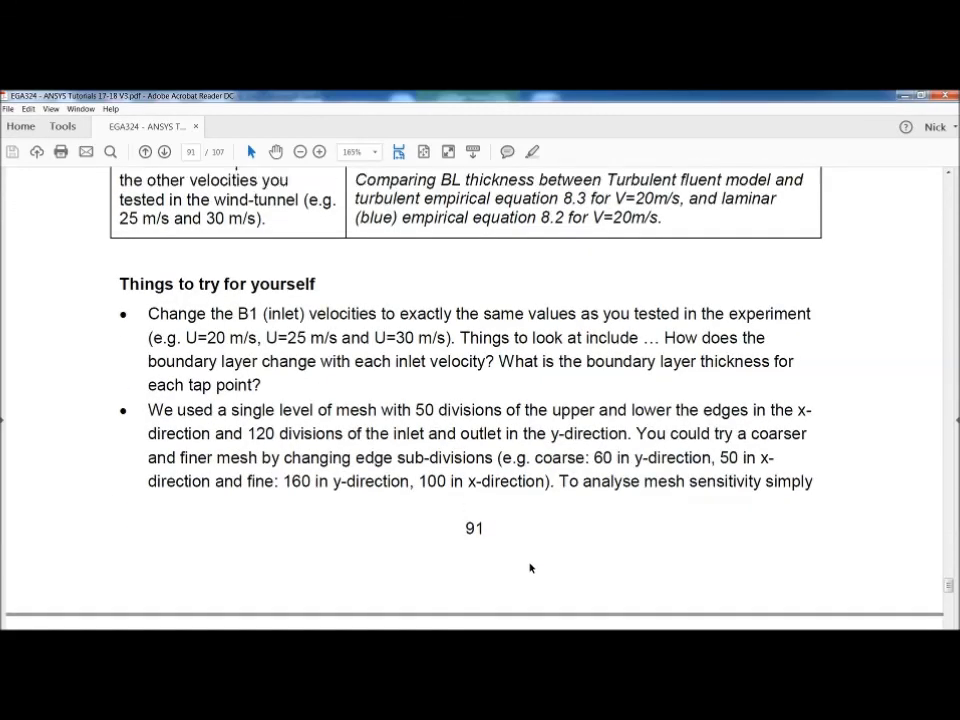
pyautogui.scroll(-2, 529, 566)
pyautogui.scroll(1, 533, 577)
# - Switch to ANSYS Workbench and save the project
pyautogui.hotkey('alt', 'Tab')
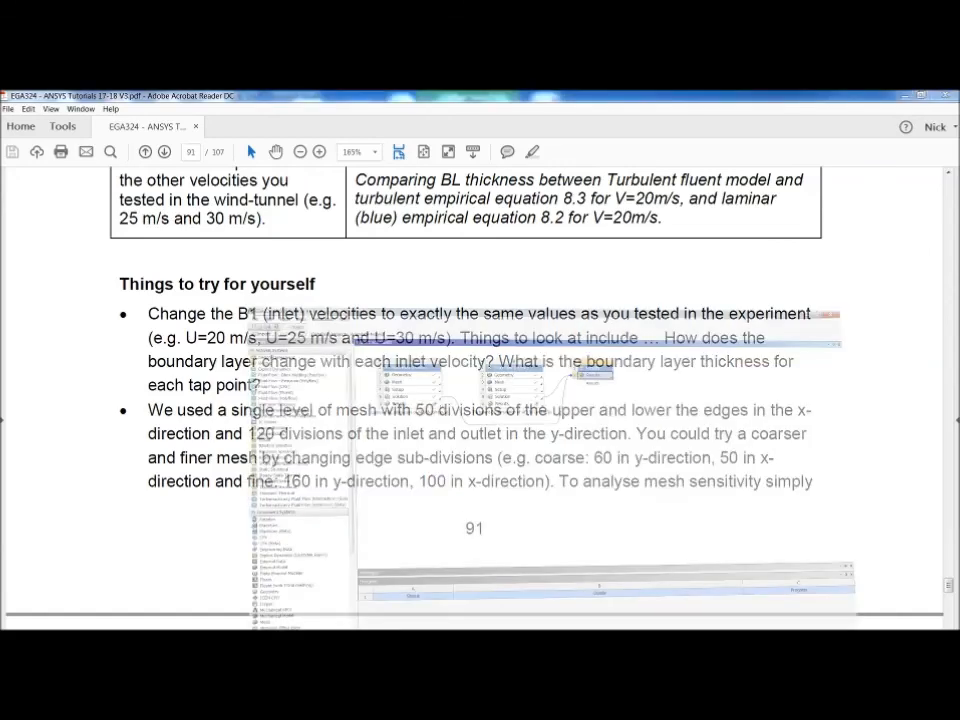
pyautogui.click(10, 108)
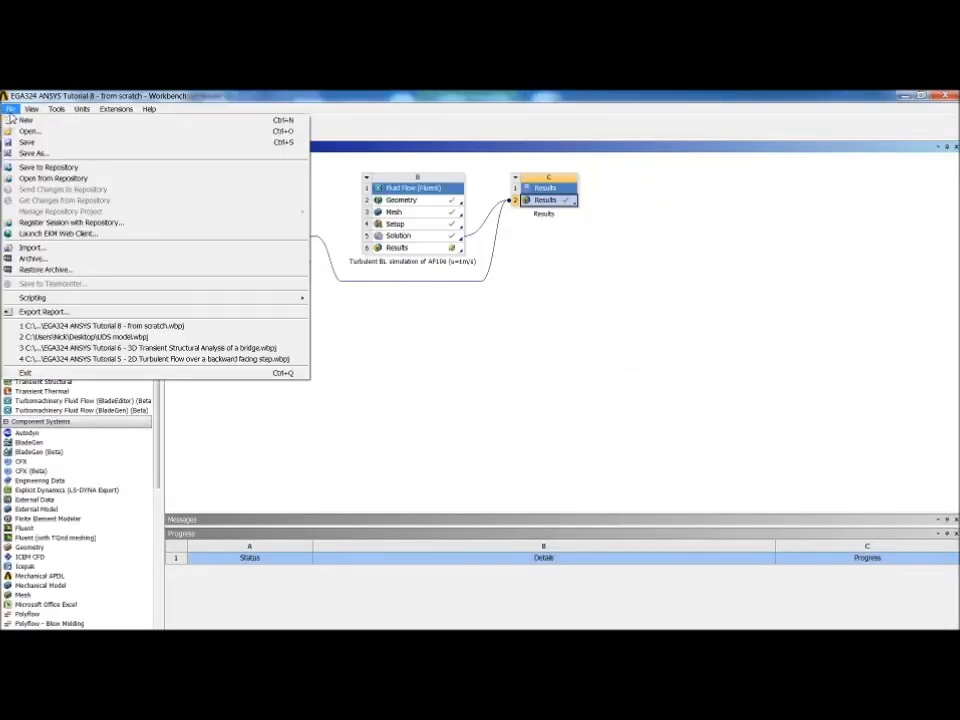
pyautogui.click(28, 142)
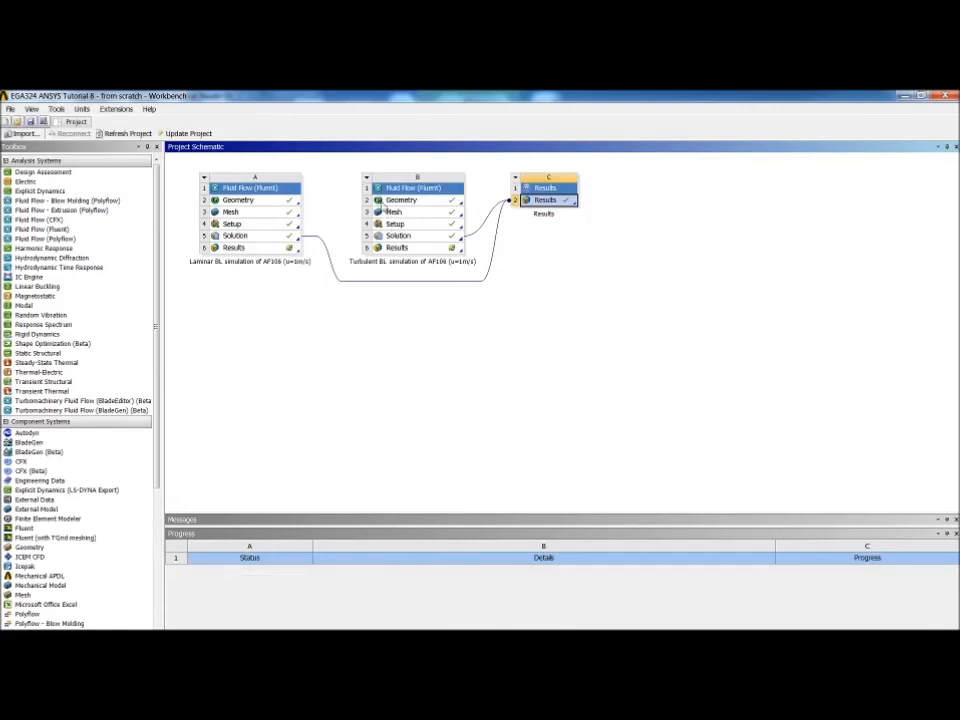
# - Duplicate the turbulent Fluent system for u=1m/s in the project schematic
pyautogui.click(367, 180)
pyautogui.click(367, 180)
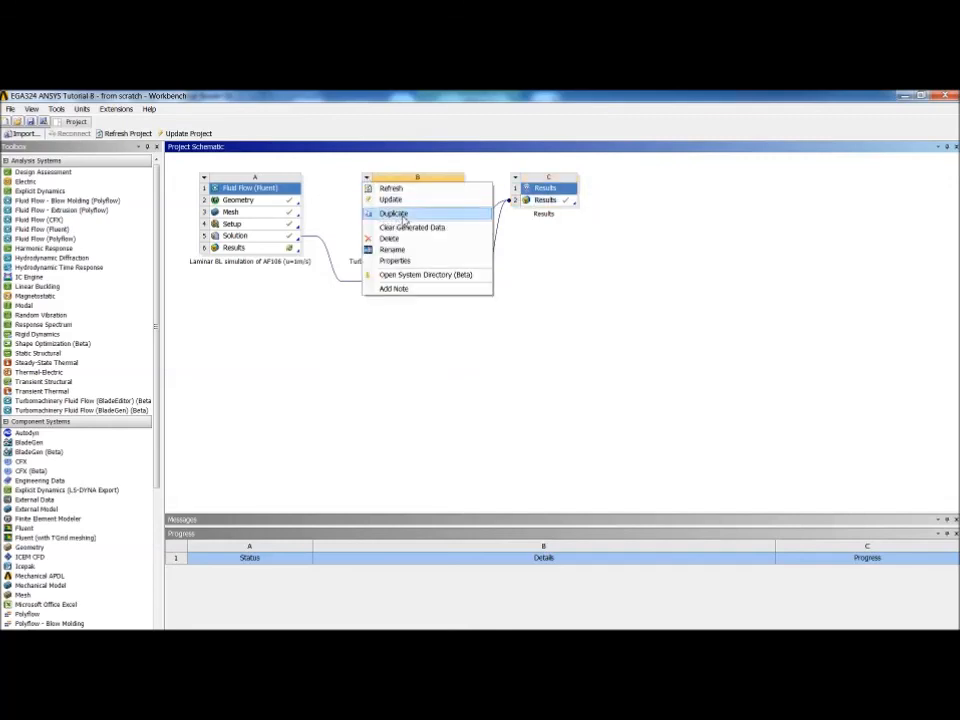
pyautogui.click(403, 215)
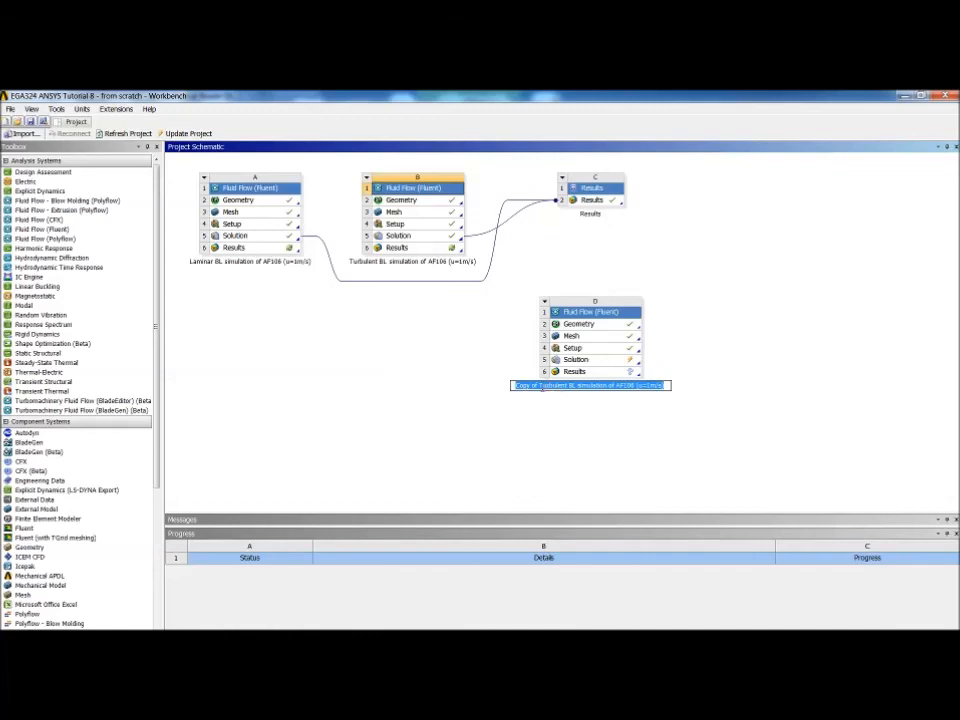
# - Name the duplicated system "Turbulent BL simulation of AF106 (u=20m/s)" and move it beneath the laminar system
pyautogui.click(541, 386)
pyautogui.press('BackSpace')
pyautogui.press('BackSpace')
pyautogui.press('BackSpace')
pyautogui.press('BackSpace')
pyautogui.press('BackSpace')
pyautogui.press('BackSpace')
pyautogui.press('BackSpace')
pyautogui.press('BackSpace')
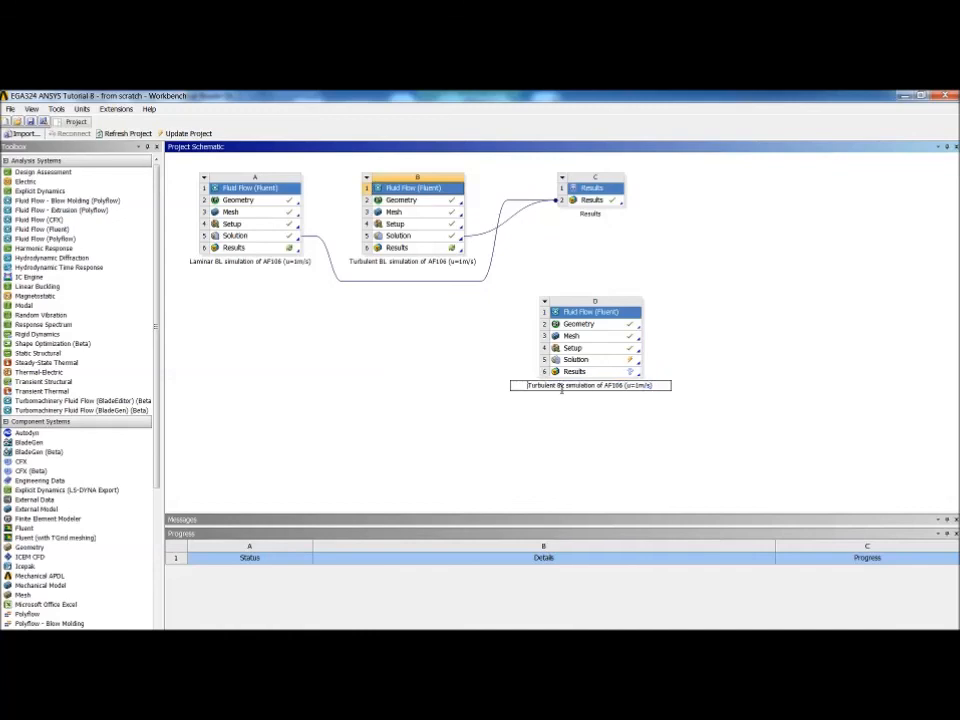
pyautogui.click(640, 387)
pyautogui.press('BackSpace')
pyautogui.write('20')
pyautogui.press('Return')
pyautogui.moveTo(558, 313); pyautogui.dragTo(238, 285)
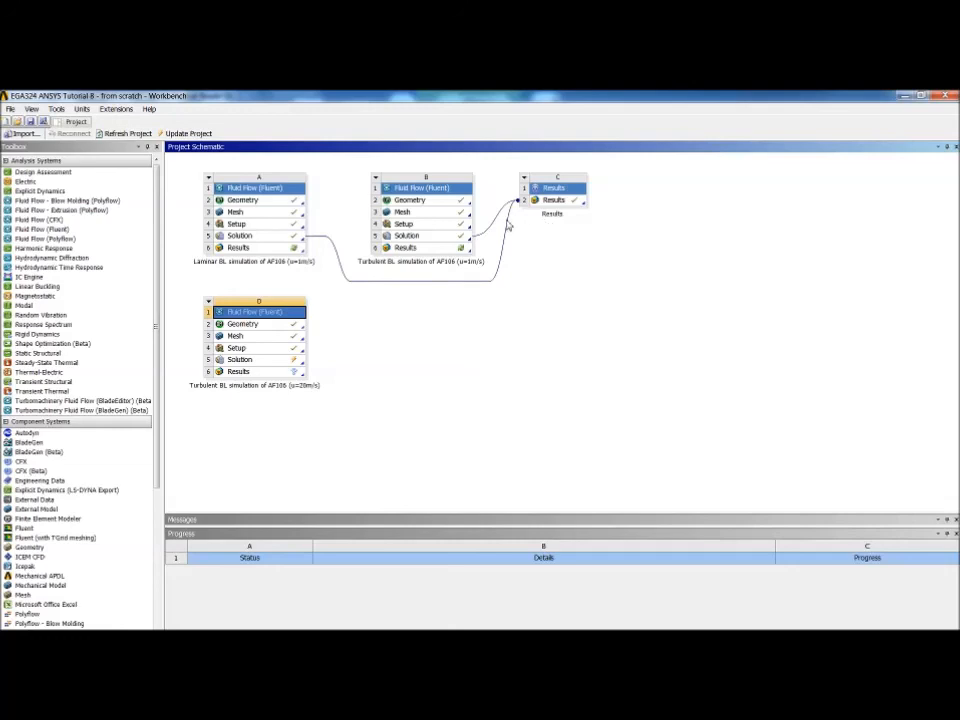
# - Duplicate the u=20m/s turbulent system and meanwhile look through the tutorial PDF's remaining tasks and questions
pyautogui.rightClick(211, 312)
pyautogui.click(234, 337)
pyautogui.hotkey('alt', 'Tab')
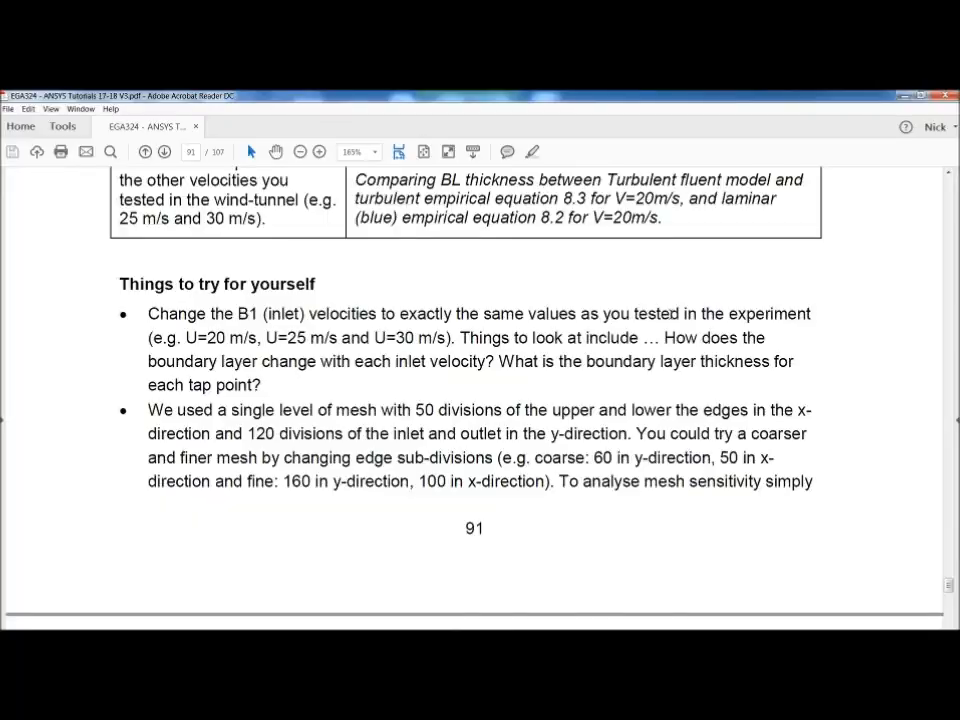
pyautogui.scroll(-15, 676, 441)
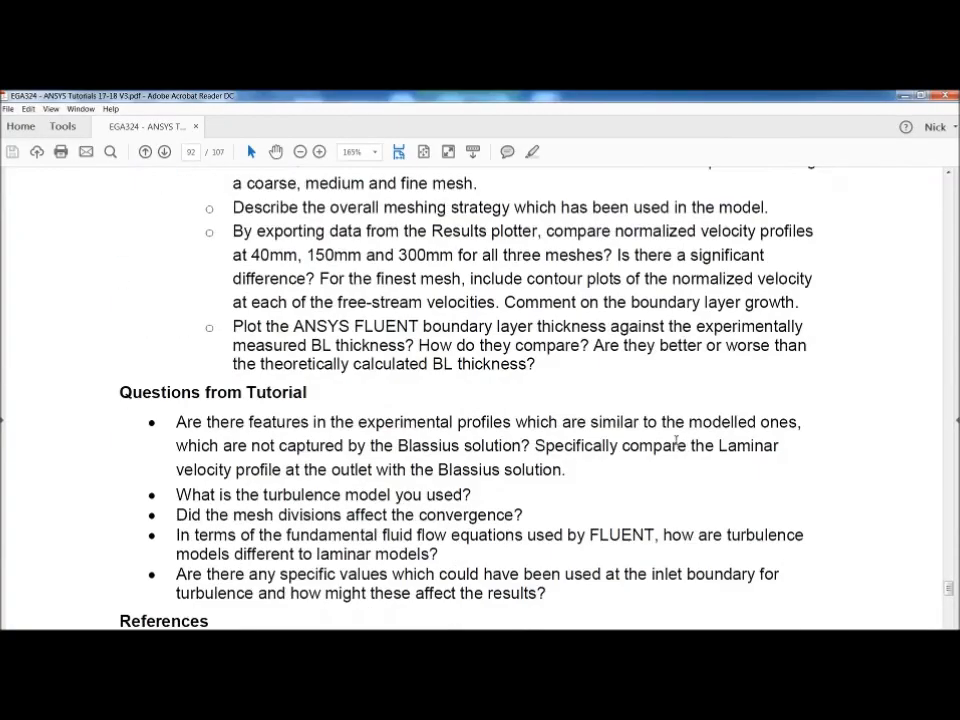
pyautogui.scroll(-3, 676, 441)
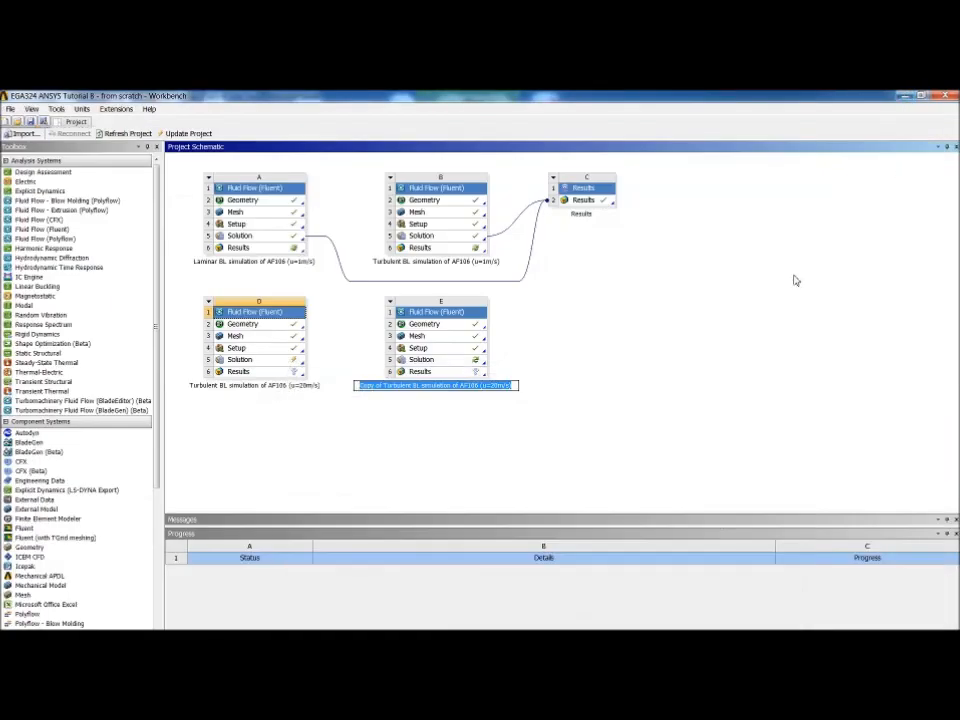
# - Name the copy of the u=20m/s system "Turbulent BL simulation of AF106 (u=25m/s)"
pyautogui.click(364, 386)
pyautogui.moveTo(360, 386); pyautogui.dragTo(382, 386)
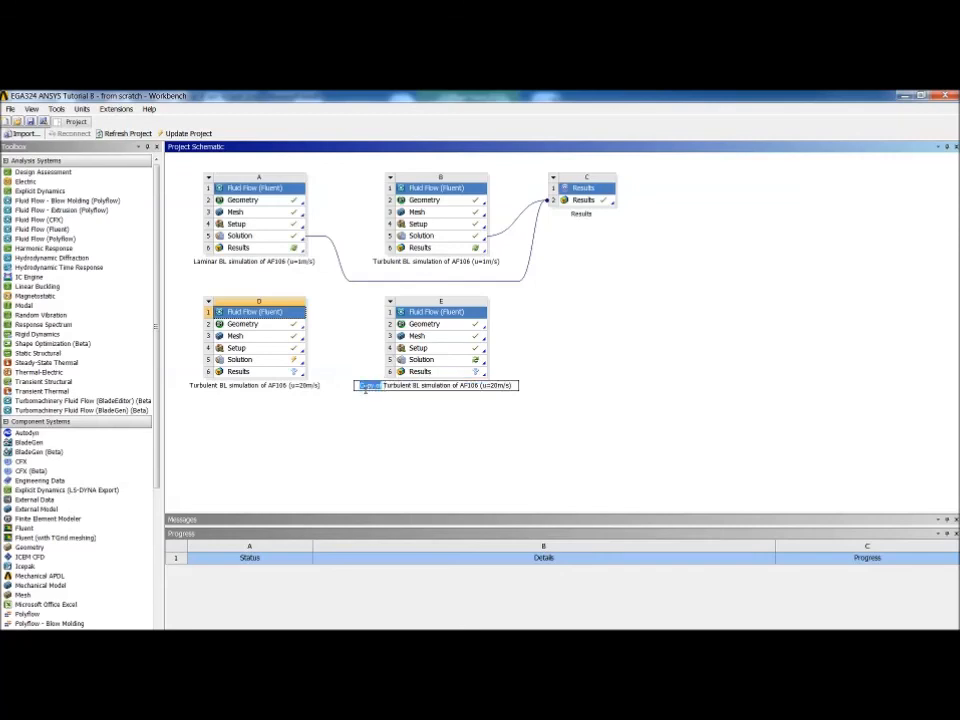
pyautogui.press('BackSpace')
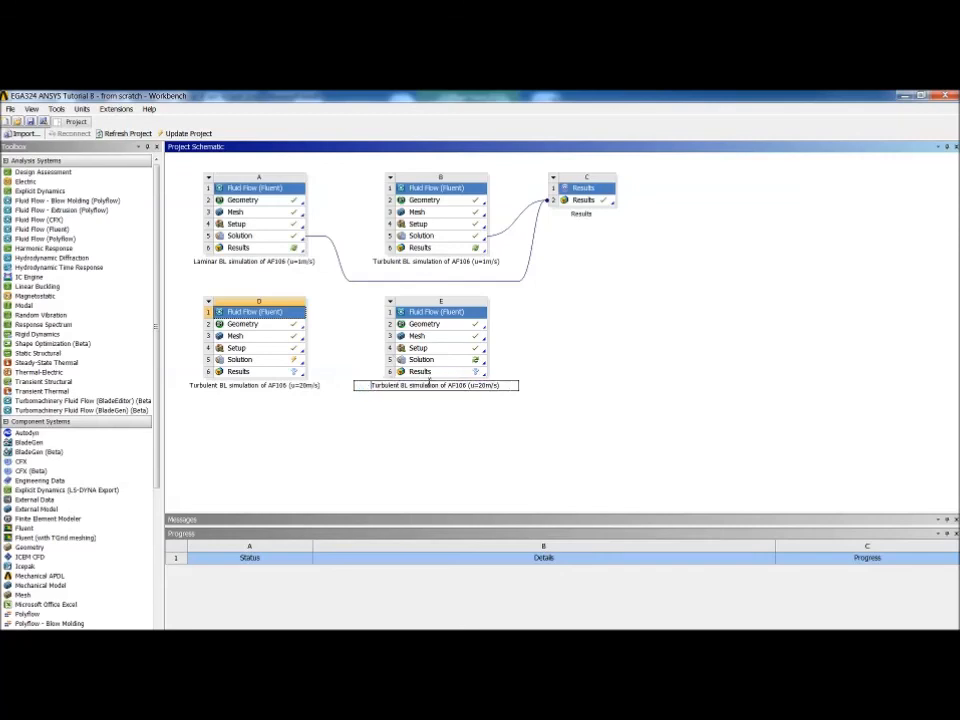
pyautogui.click(487, 385)
pyautogui.press('BackSpace')
pyautogui.write('5')
pyautogui.press('Return')
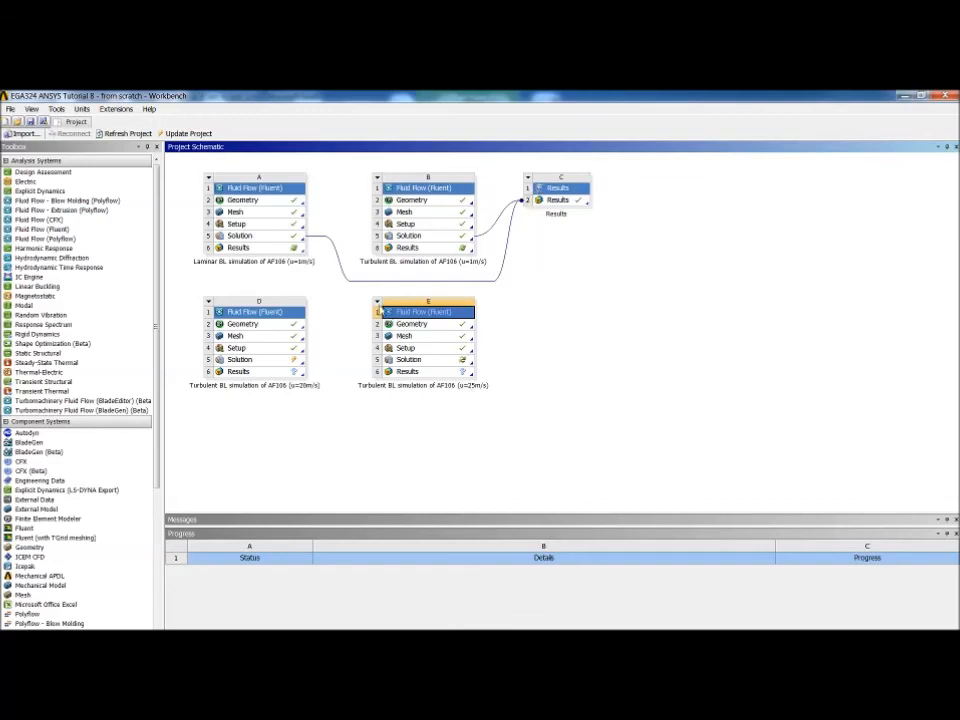
# - Duplicate the u=25m/s turbulent system and name the copy "Turbulent BL simulation of AF106 (u=30m/s)"
pyautogui.click(377, 301)
pyautogui.click(404, 337)
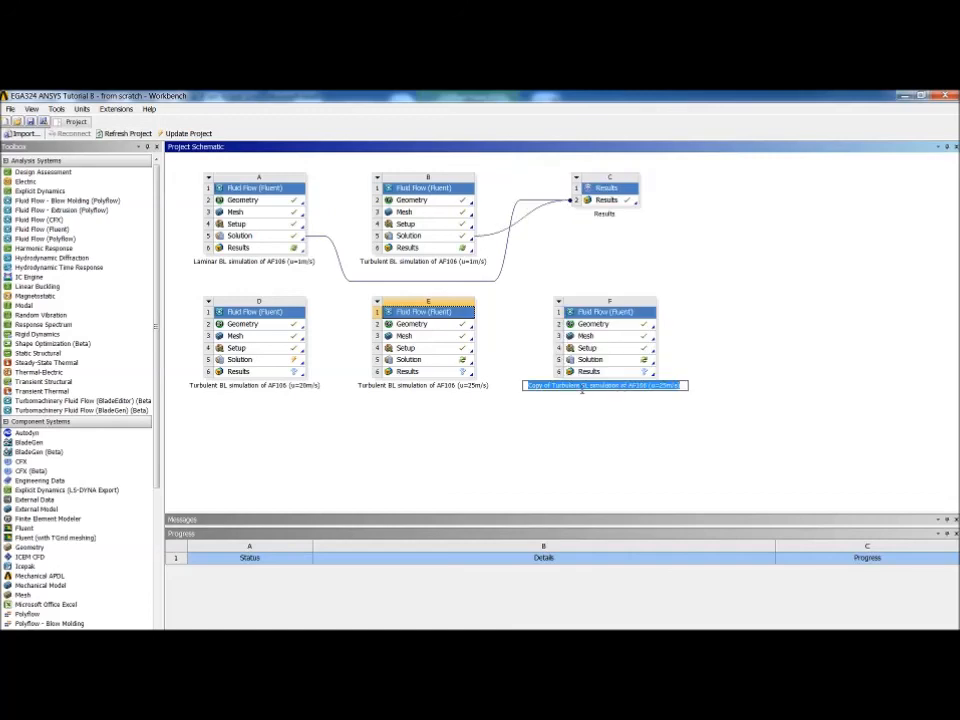
pyautogui.click(559, 386)
pyautogui.press('BackSpace')
pyautogui.press('BackSpace')
pyautogui.press('BackSpace')
pyautogui.press('BackSpace')
pyautogui.press('BackSpace')
pyautogui.press('BackSpace')
pyautogui.press('BackSpace')
pyautogui.press('BackSpace')
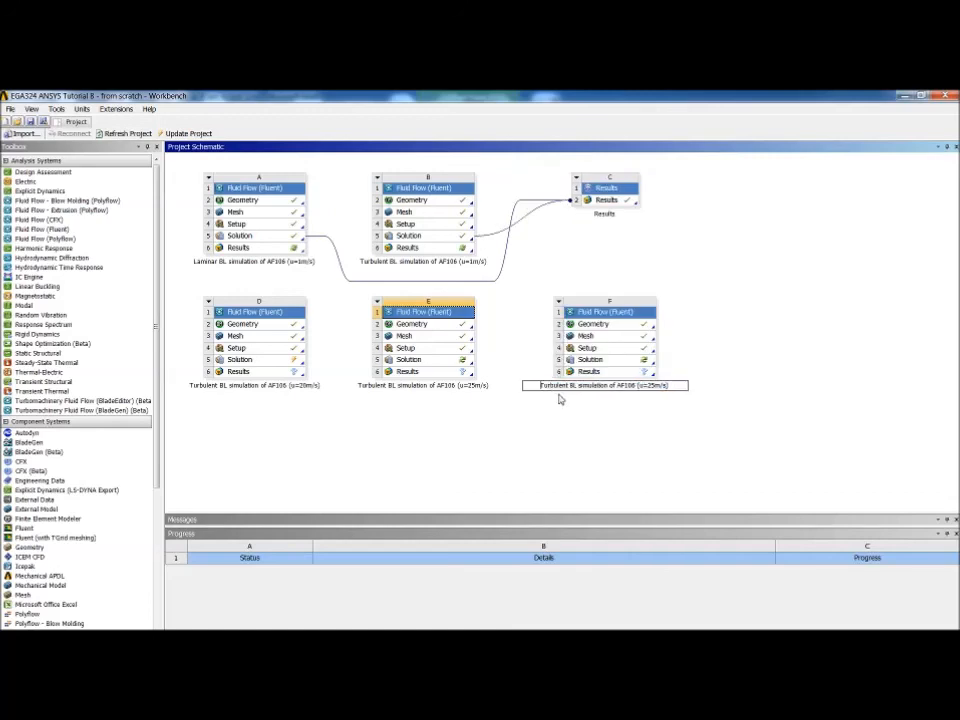
pyautogui.click(656, 386)
pyautogui.press('BackSpace')
pyautogui.press('BackSpace')
pyautogui.write('30')
pyautogui.press('Return')
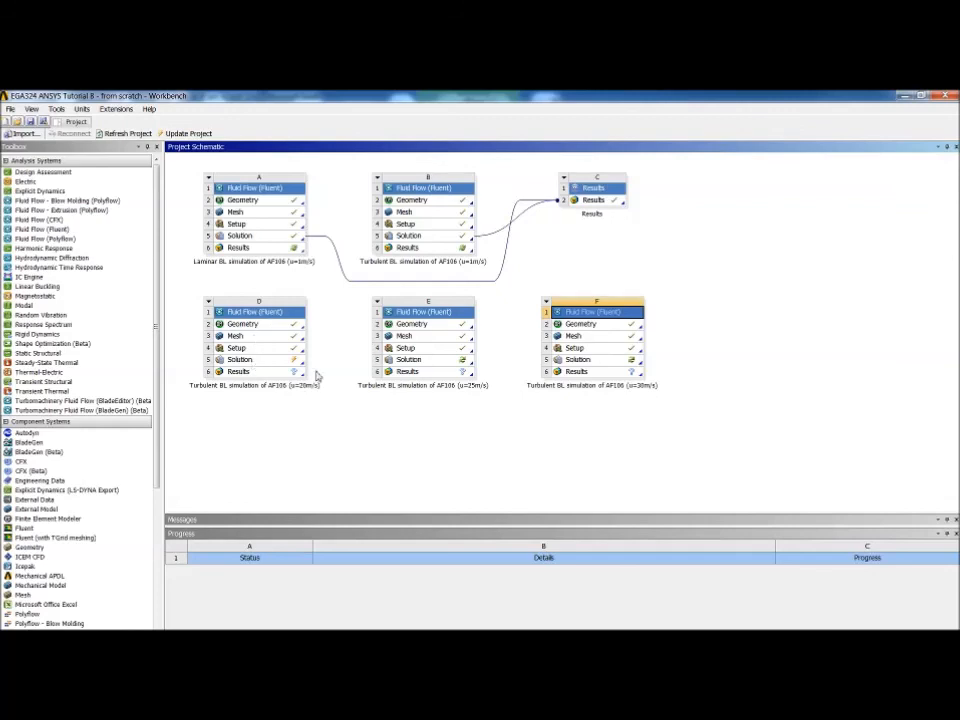
# - Duplicate the Results system, keeping the default name for the copy
pyautogui.click(566, 180)
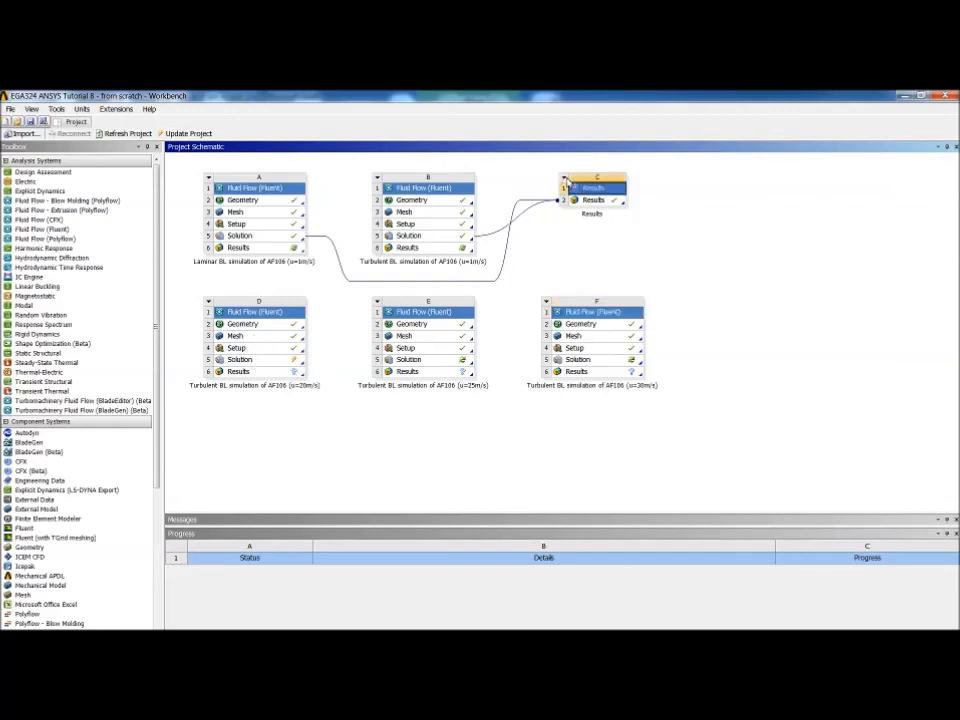
pyautogui.rightClick(566, 180)
pyautogui.click(627, 238)
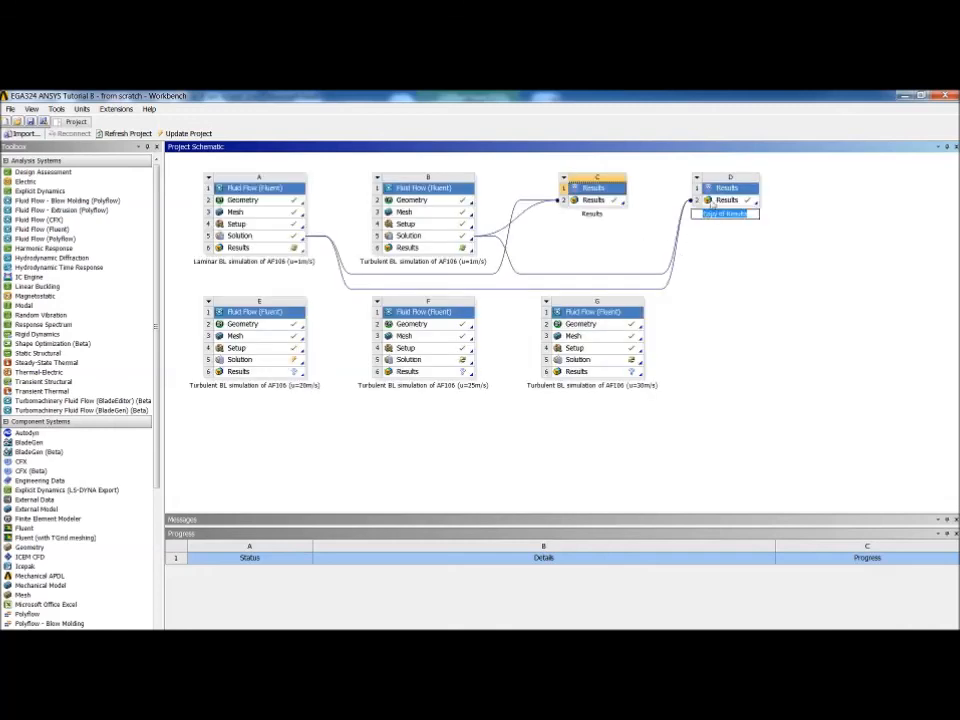
pyautogui.click(706, 213)
# - Delete both links that connect the laminar and turbulent u=1m/s solutions to the Results copy
pyautogui.click(673, 283)
pyautogui.press('Delete')
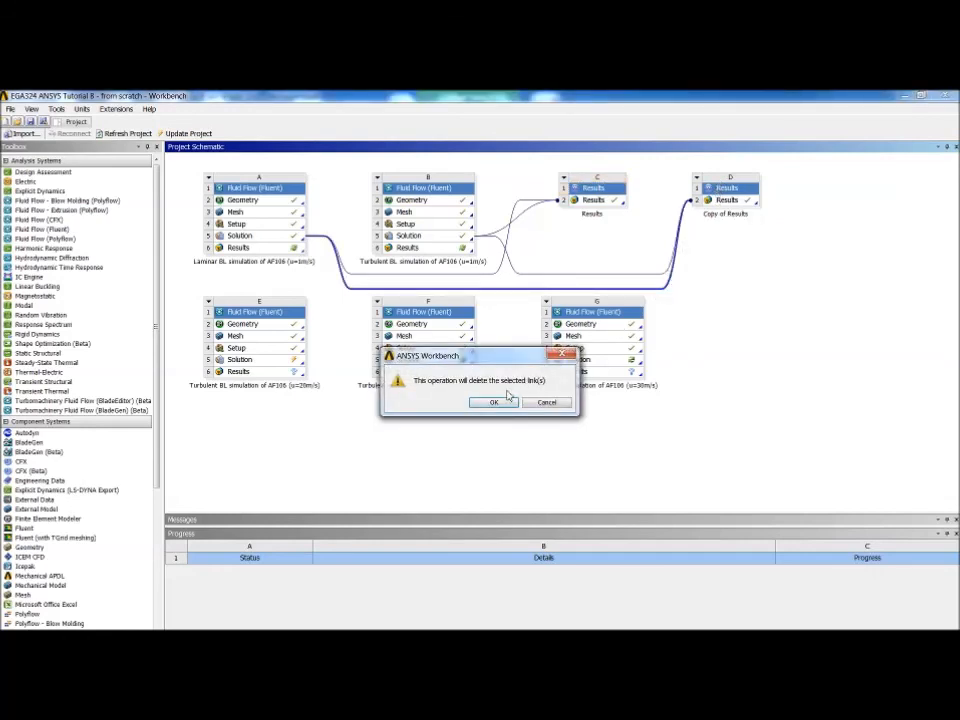
pyautogui.click(511, 401)
pyautogui.click(507, 205)
pyautogui.press('Delete')
pyautogui.click(494, 402)
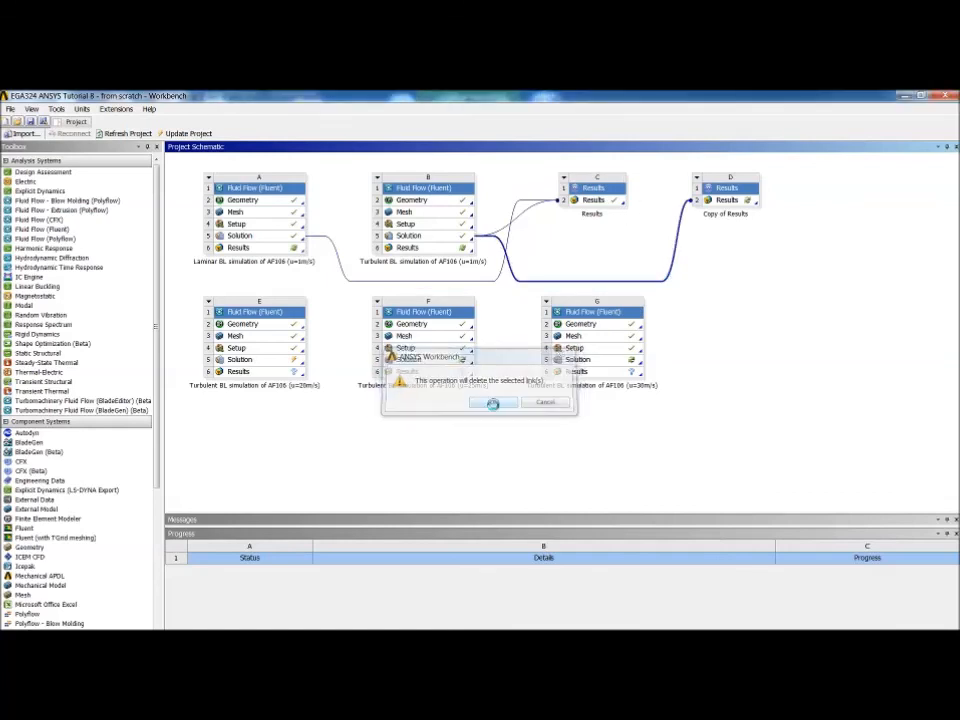
# - Move the unlinked Results copy into the second row, beside the u=30m/s turbulent system
pyautogui.click(722, 201)
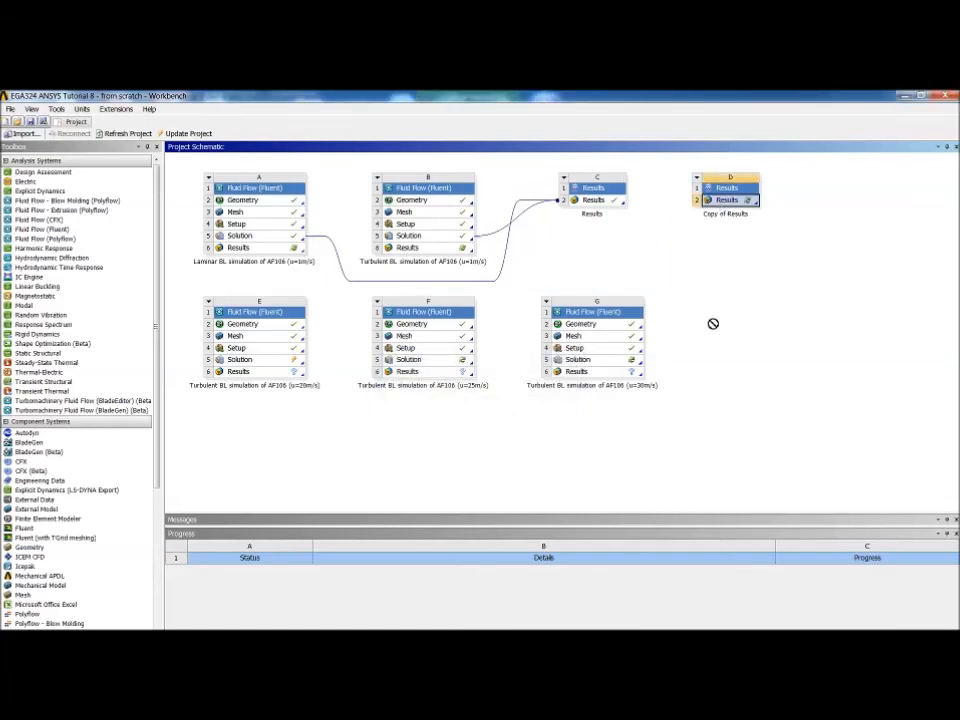
pyautogui.moveTo(706, 211); pyautogui.dragTo(705, 335)
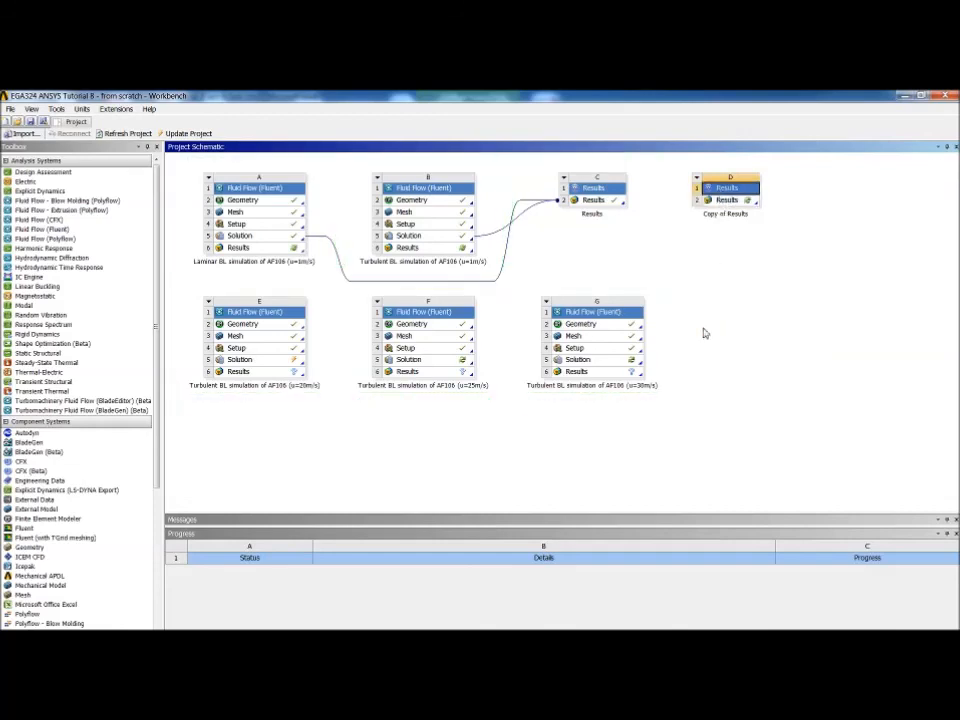